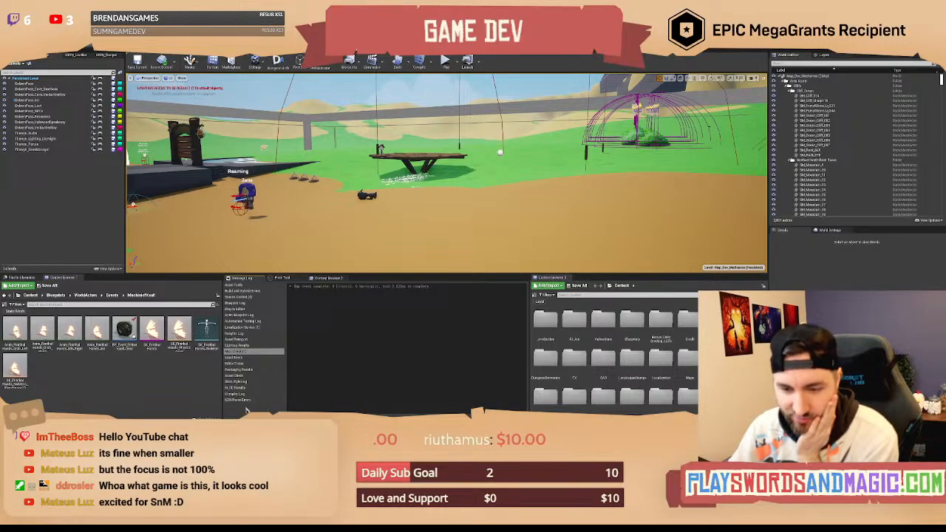
Bring up the second Content Browser in place of the Message Log.
{"action": "left_click", "coordinate": [224, 404]}
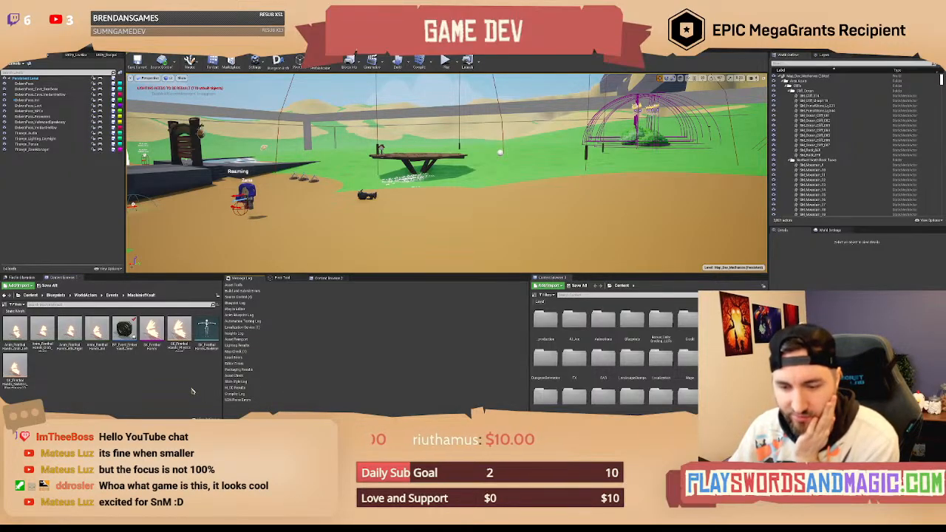
{"action": "left_click", "coordinate": [326, 278]}
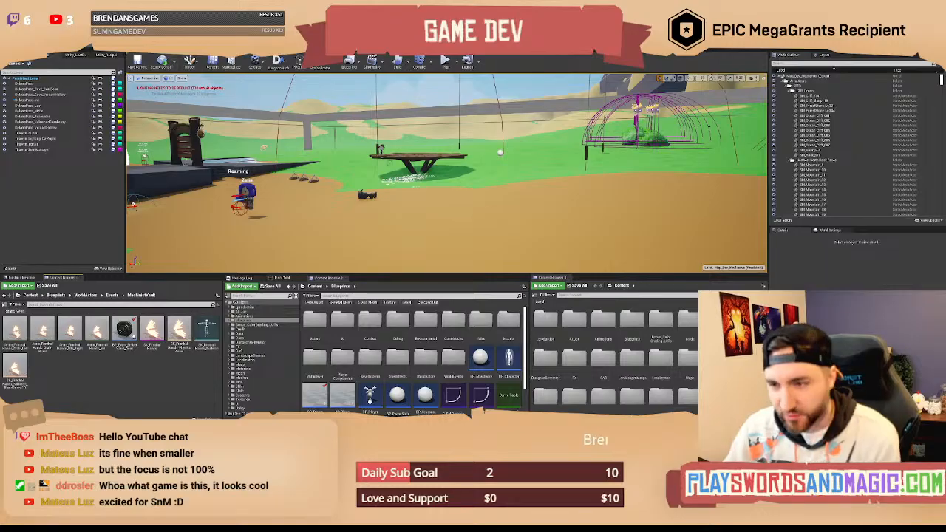
Survey the level's overworld from above, past Sleepy Haven and Moonberry Farms to the mountains beyond Windless Woods.
{"action": "right_click_drag", "start_coordinate": [488, 161], "coordinate": [701, 129]}
{"action": "key", "text": "w"}
{"action": "key", "text": "w"}
{"action": "key", "text": "w"}
{"action": "key", "text": "w"}
{"action": "key", "text": "e"}
{"action": "key", "text": "w"}
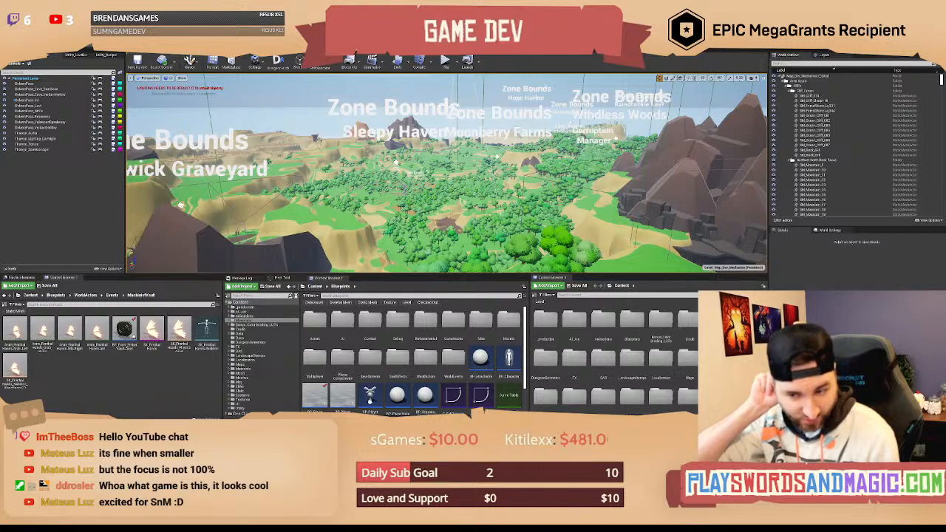
{"action": "key", "text": "w"}
{"action": "right_click_drag", "start_coordinate": [701, 129], "coordinate": [715, 130]}
{"action": "key", "text": "w"}
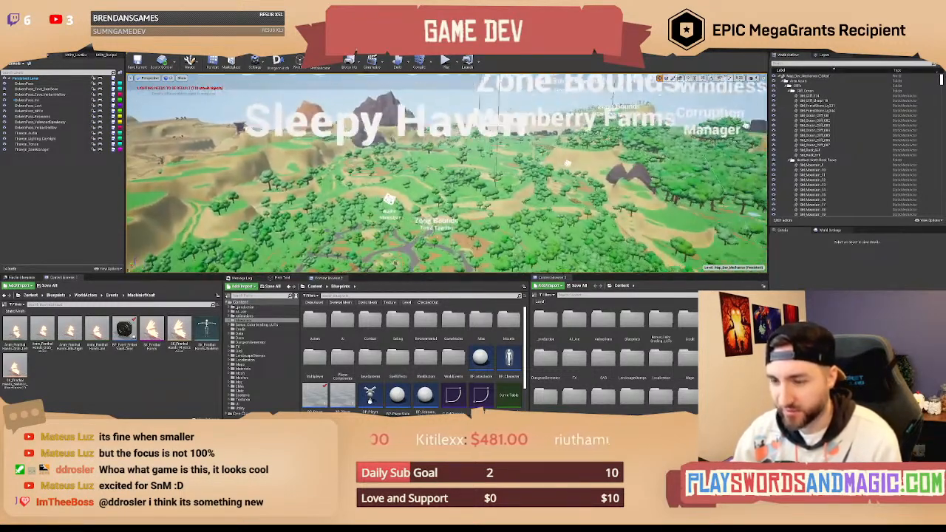
{"action": "right_click_drag", "start_coordinate": [447, 173], "coordinate": [414, 175]}
{"action": "key", "text": "w"}
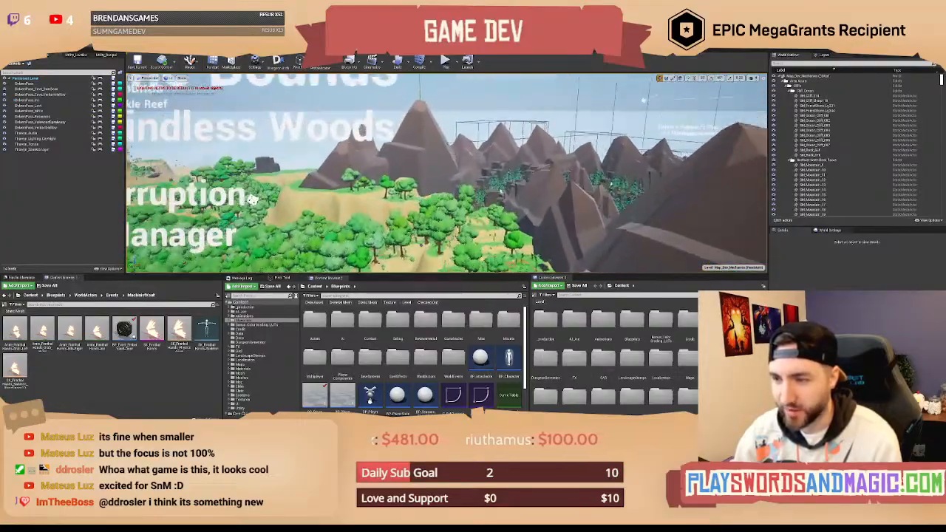
{"action": "key", "text": "w"}
{"action": "right_click_drag", "start_coordinate": [447, 174], "coordinate": [495, 186]}
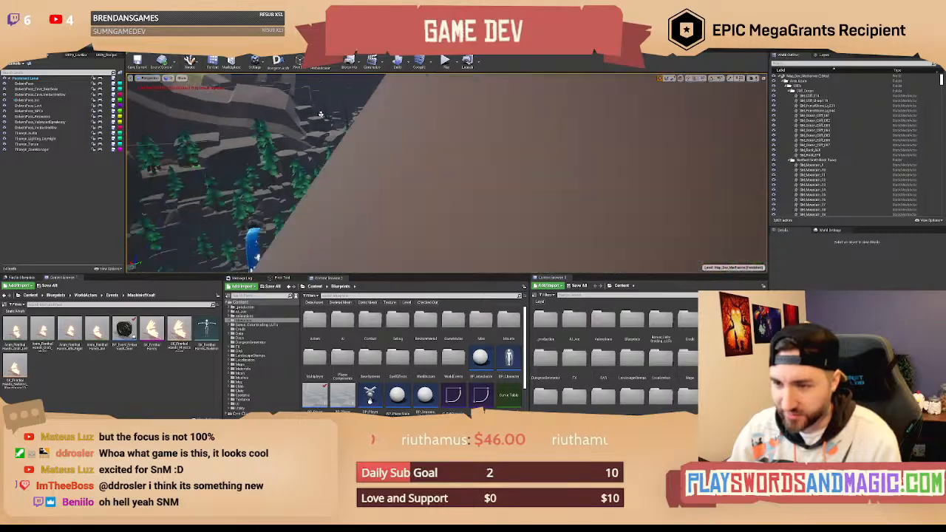
Examine the rocky canyon's winding paths, pine trees and stream inside the mountains.
{"action": "right_click_drag", "start_coordinate": [446, 173], "coordinate": [370, 175]}
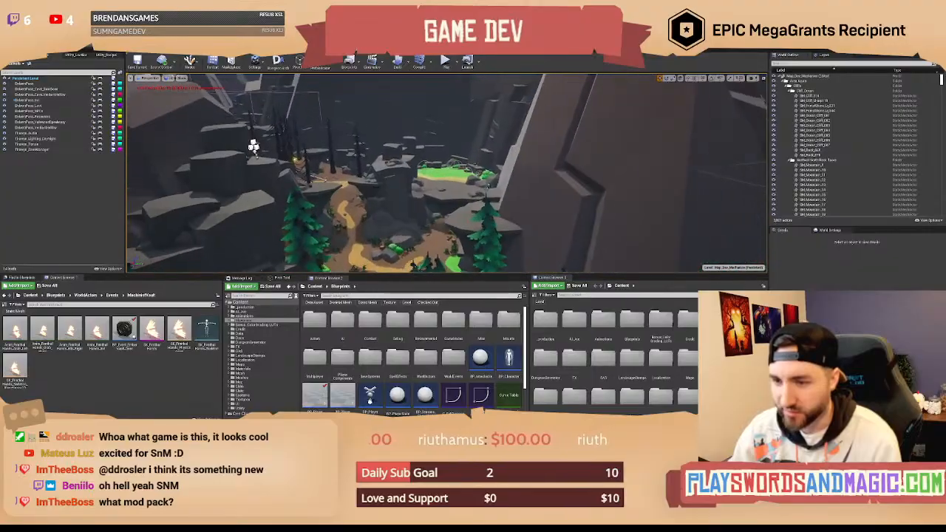
{"action": "key", "text": "w"}
{"action": "right_click_drag", "start_coordinate": [446, 173], "coordinate": [420, 174]}
{"action": "key", "text": "w"}
{"action": "key", "text": "s"}
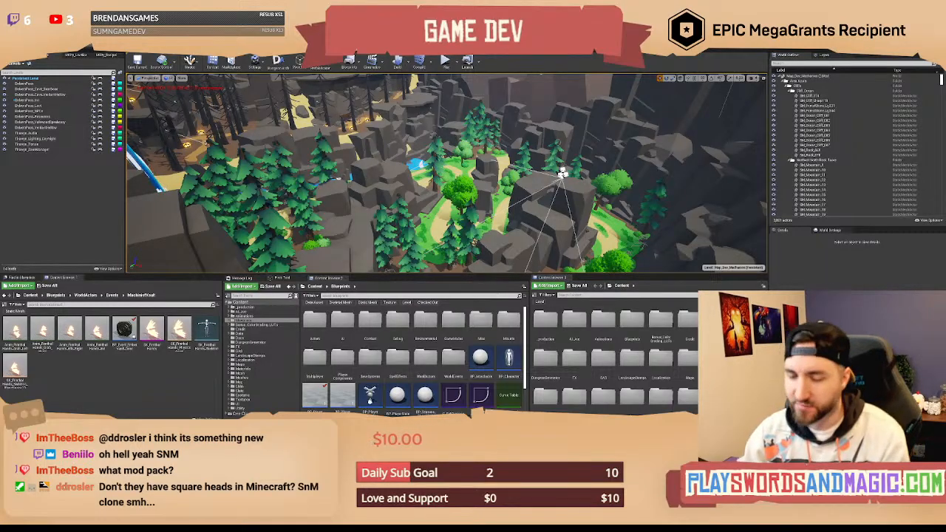
{"action": "mouse_move", "coordinate": [473, 177]}
{"action": "right_mouse_down"}
{"action": "mouse_move", "coordinate": [425, 164]}
{"action": "mouse_move", "coordinate": [420, 148]}
{"action": "mouse_move", "coordinate": [424, 173]}
{"action": "mouse_move", "coordinate": [458, 178]}
{"action": "right_mouse_up"}
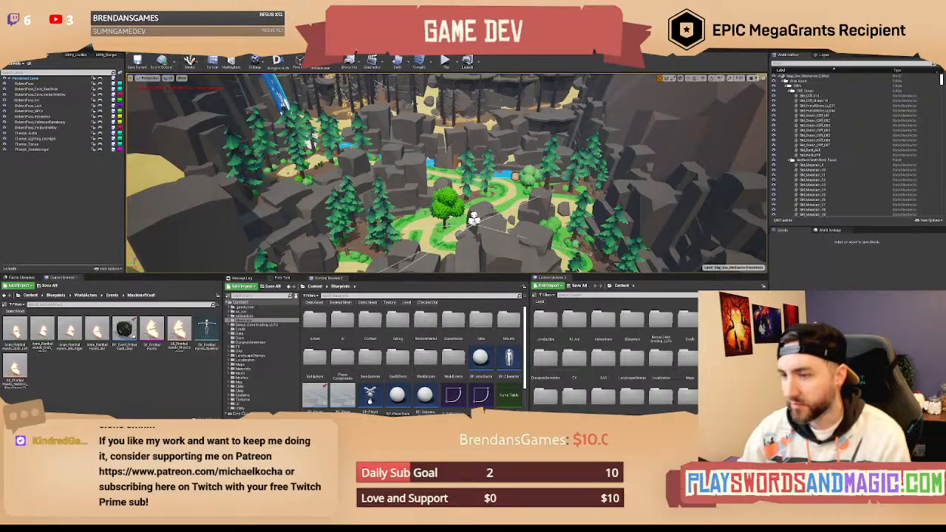
{"action": "mouse_move", "coordinate": [458, 178]}
{"action": "right_mouse_down"}
{"action": "mouse_move", "coordinate": [418, 177]}
{"action": "mouse_move", "coordinate": [470, 176]}
{"action": "mouse_move", "coordinate": [451, 176]}
{"action": "right_mouse_up"}
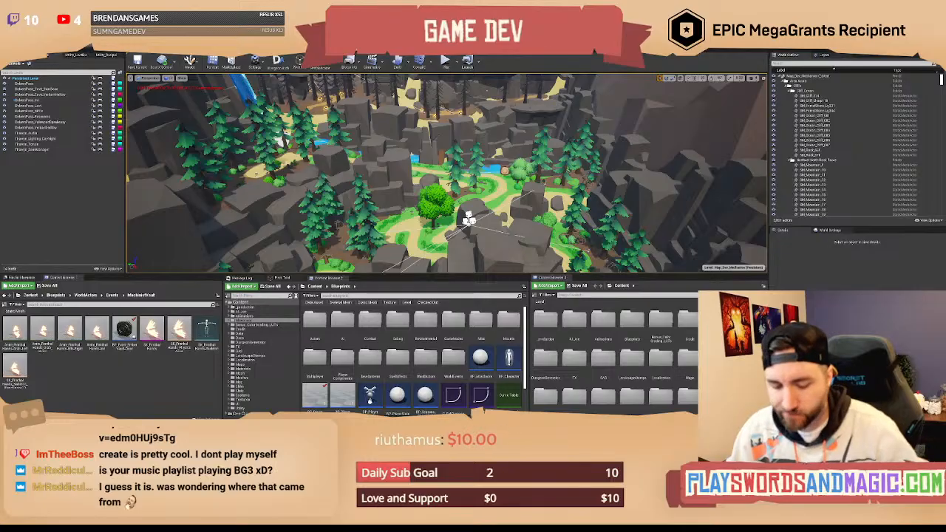
Examine the canyon's waterfall, river and bare-tree forest from several angles.
{"action": "right_click_drag", "start_coordinate": [447, 173], "coordinate": [616, 216]}
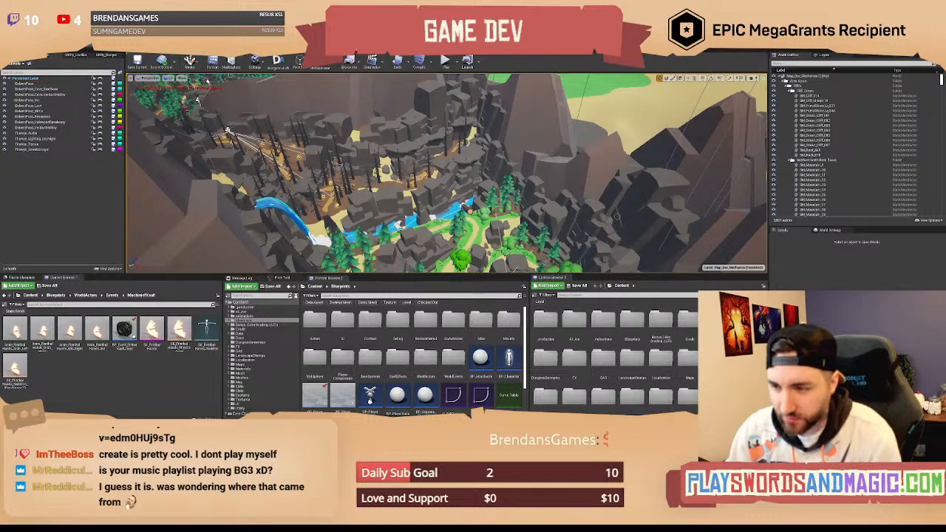
{"action": "right_click_drag", "start_coordinate": [616, 216], "coordinate": [588, 193]}
{"action": "right_click_drag", "start_coordinate": [447, 175], "coordinate": [487, 191]}
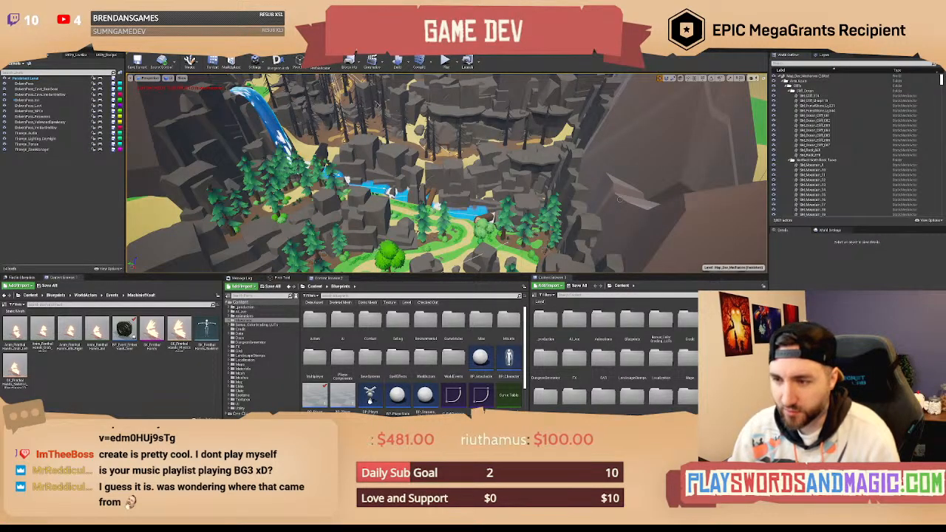
{"action": "right_click_drag", "start_coordinate": [601, 191], "coordinate": [584, 176]}
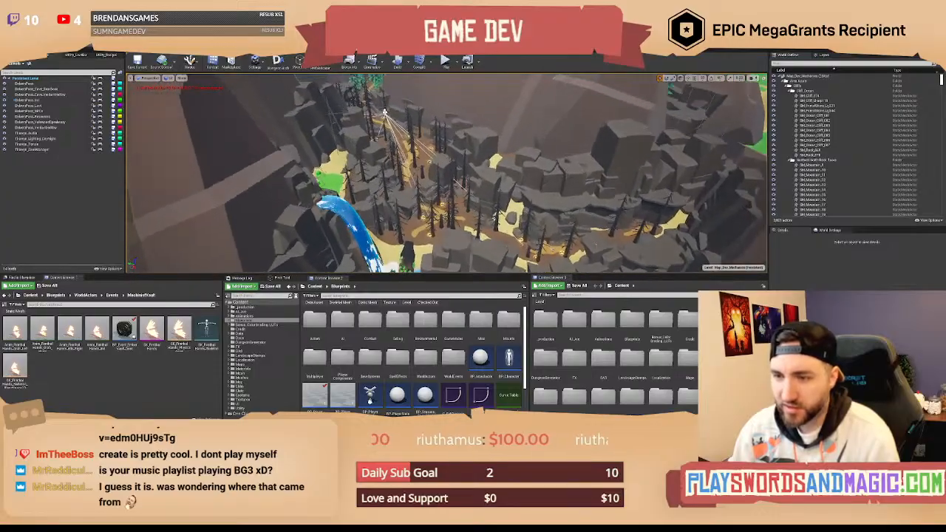
{"action": "right_click_drag", "start_coordinate": [473, 174], "coordinate": [648, 169]}
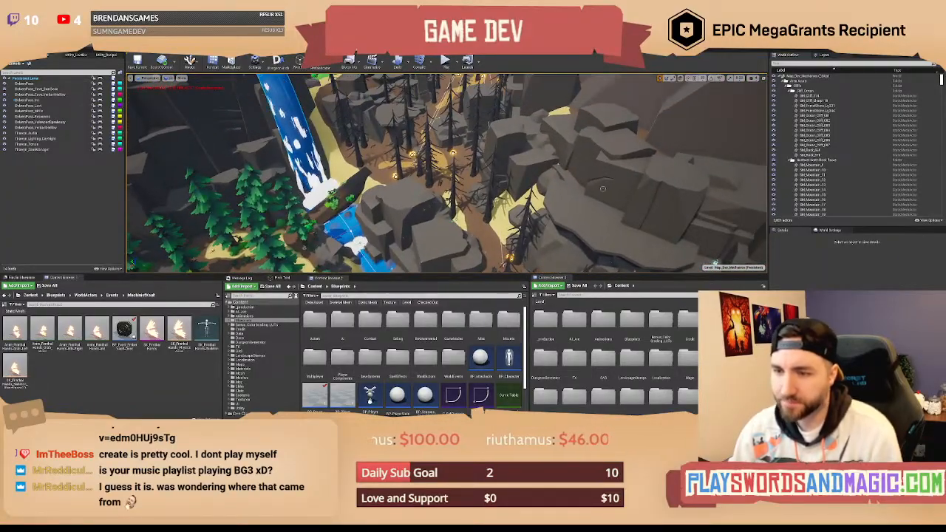
{"action": "right_click_drag", "start_coordinate": [603, 189], "coordinate": [585, 159]}
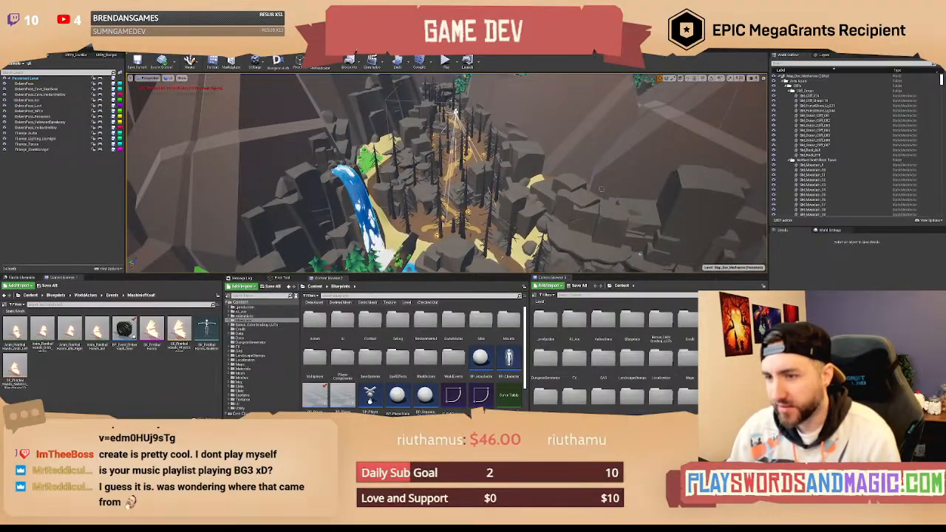
{"action": "right_click_drag", "start_coordinate": [640, 255], "coordinate": [698, 180]}
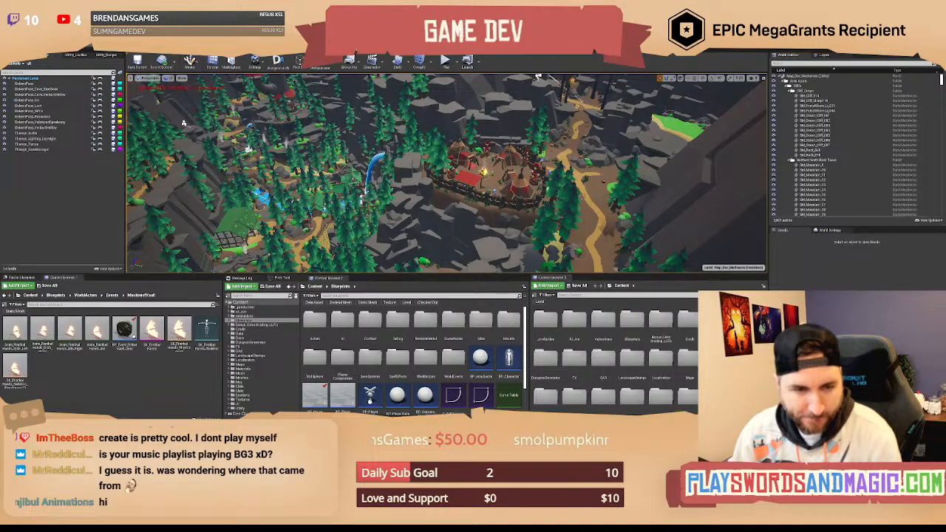
Examine the dungeon room with the grated floor and the robed character with glowing eyes.
{"action": "right_click_drag", "start_coordinate": [184, 123], "coordinate": [318, 99]}
{"action": "right_click_drag", "start_coordinate": [402, 247], "coordinate": [436, 209]}
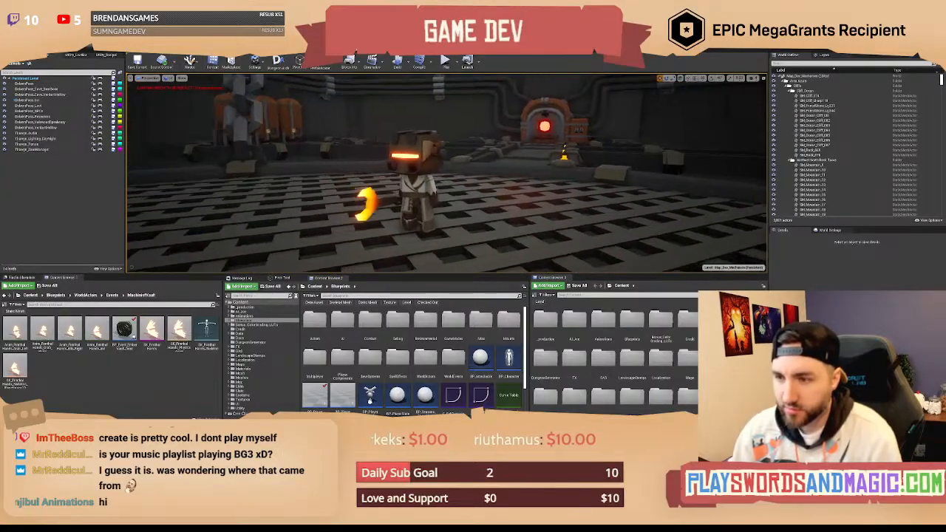
{"action": "right_click_drag", "start_coordinate": [436, 208], "coordinate": [488, 219]}
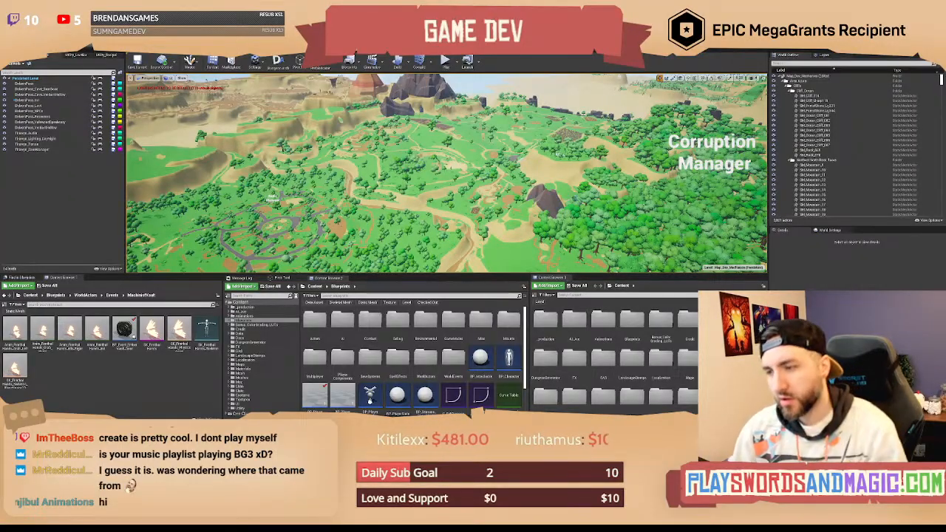
Survey the green valley's roads, fields and forest near the Corruption Manager.
{"action": "key", "text": "w"}
{"action": "right_click_drag", "start_coordinate": [447, 173], "coordinate": [459, 177]}
{"action": "key", "text": "d"}
{"action": "key", "text": "w"}
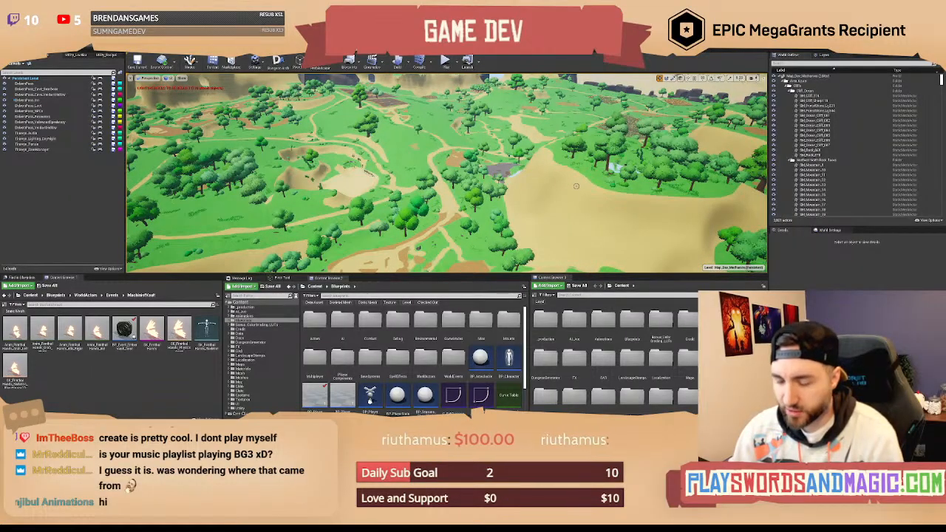
{"action": "key", "text": "w"}
{"action": "right_click_drag", "start_coordinate": [576, 186], "coordinate": [661, 196]}
{"action": "key", "text": "w"}
{"action": "key", "text": "w"}
{"action": "key", "text": "w"}
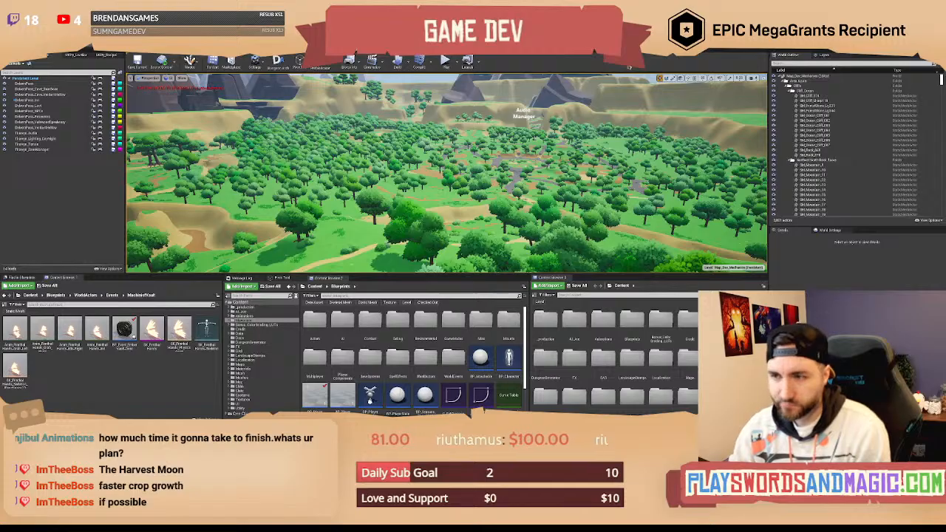
Survey the desert plateaus, the forest town and the palm-covered hills from above.
{"action": "right_click_drag", "start_coordinate": [620, 111], "coordinate": [718, 125]}
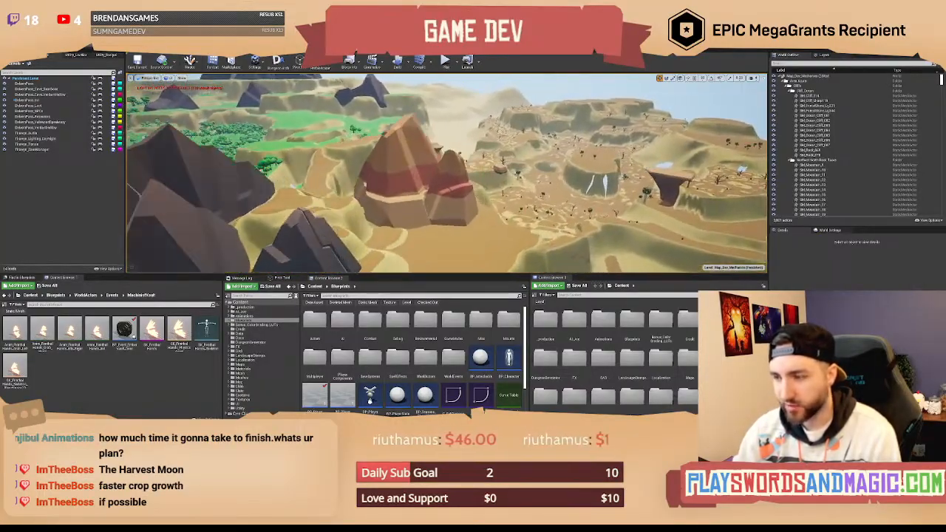
{"action": "right_click_drag", "start_coordinate": [718, 126], "coordinate": [731, 124]}
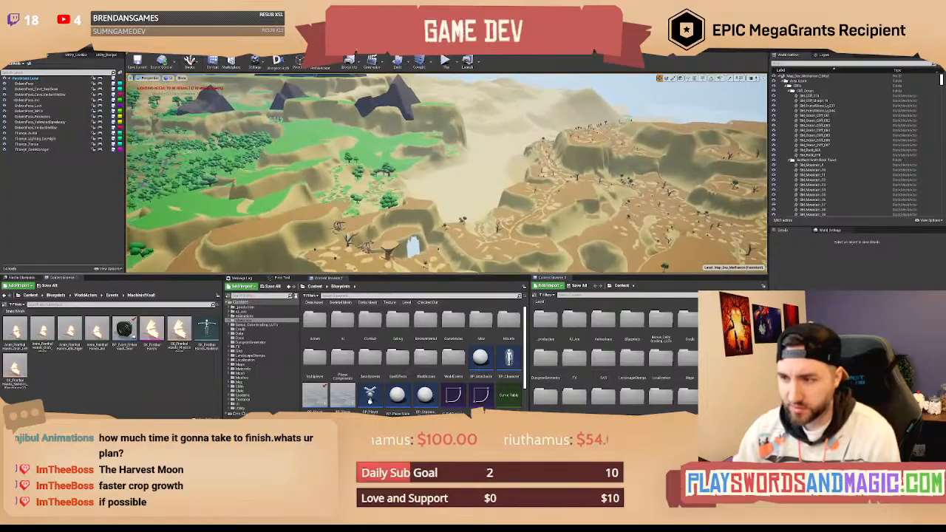
{"action": "right_click_drag", "start_coordinate": [446, 175], "coordinate": [273, 175]}
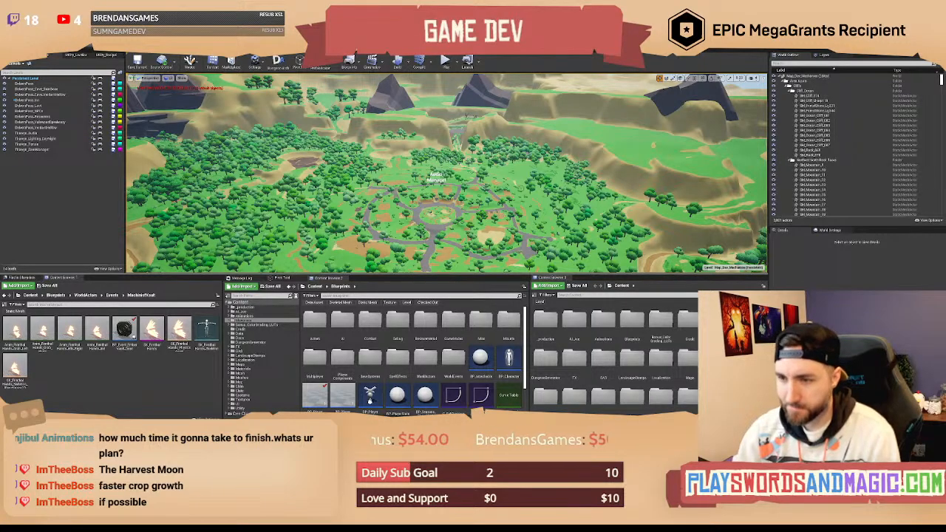
{"action": "right_click_drag", "start_coordinate": [273, 174], "coordinate": [126, 177]}
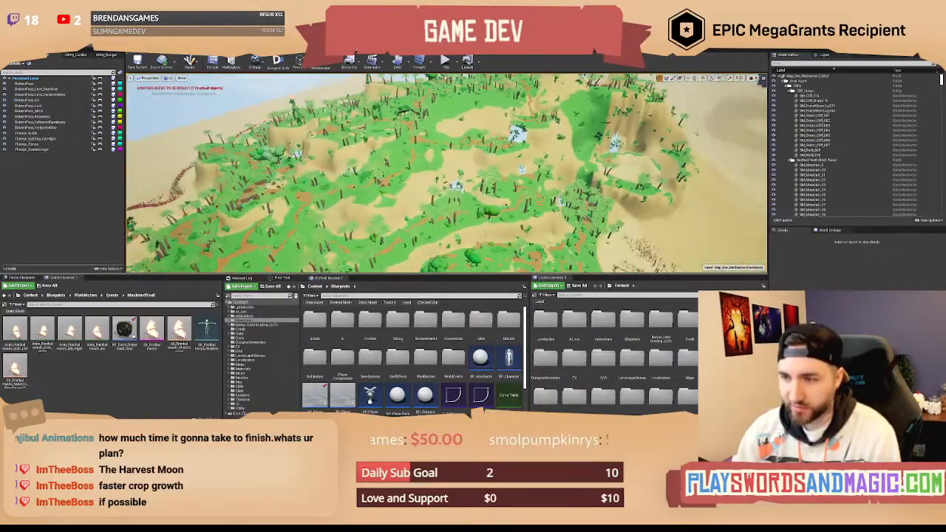
{"action": "right_click_drag", "start_coordinate": [126, 177], "coordinate": [118, 179]}
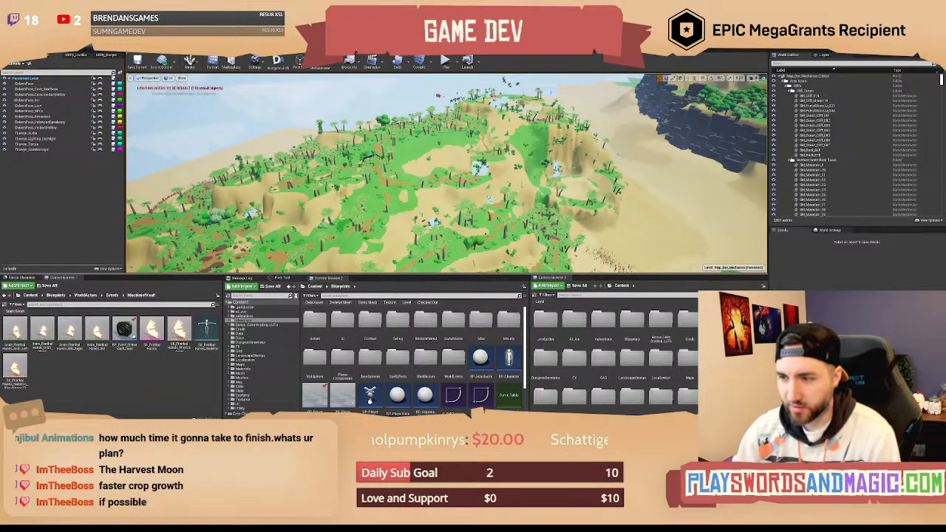
{"action": "mouse_move", "coordinate": [446, 174]}
{"action": "right_mouse_down"}
{"action": "mouse_move", "coordinate": [454, 181]}
{"action": "mouse_move", "coordinate": [430, 191]}
{"action": "mouse_move", "coordinate": [456, 187]}
{"action": "mouse_move", "coordinate": [463, 176]}
{"action": "mouse_move", "coordinate": [426, 178]}
{"action": "mouse_move", "coordinate": [431, 195]}
{"action": "mouse_move", "coordinate": [444, 178]}
{"action": "right_mouse_up"}
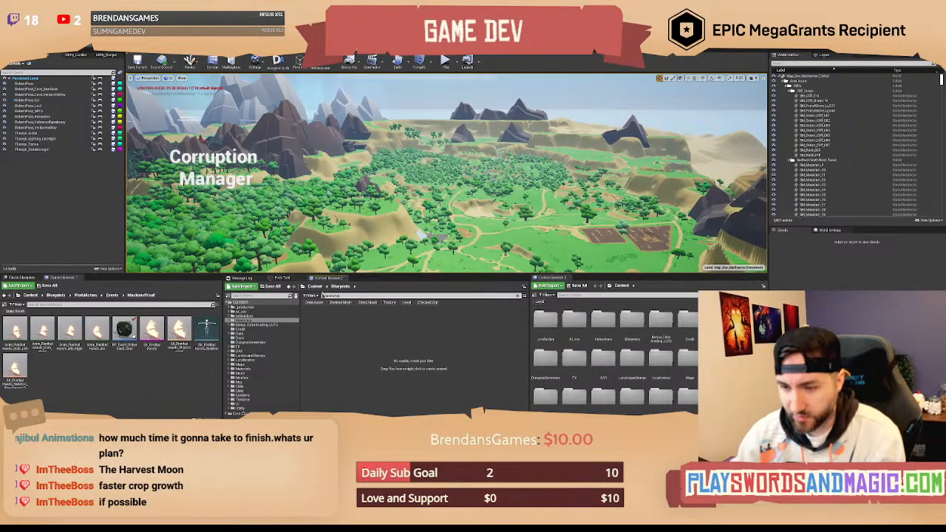
Widen the asset search to the whole Content folder and open the NewTimeManager blueprint.
{"action": "left_click", "coordinate": [316, 287]}
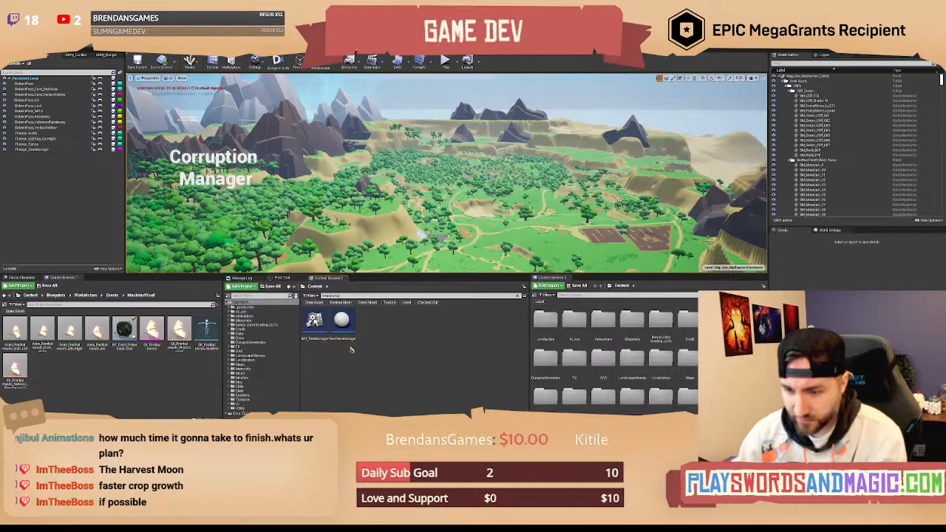
{"action": "double_click", "coordinate": [342, 323]}
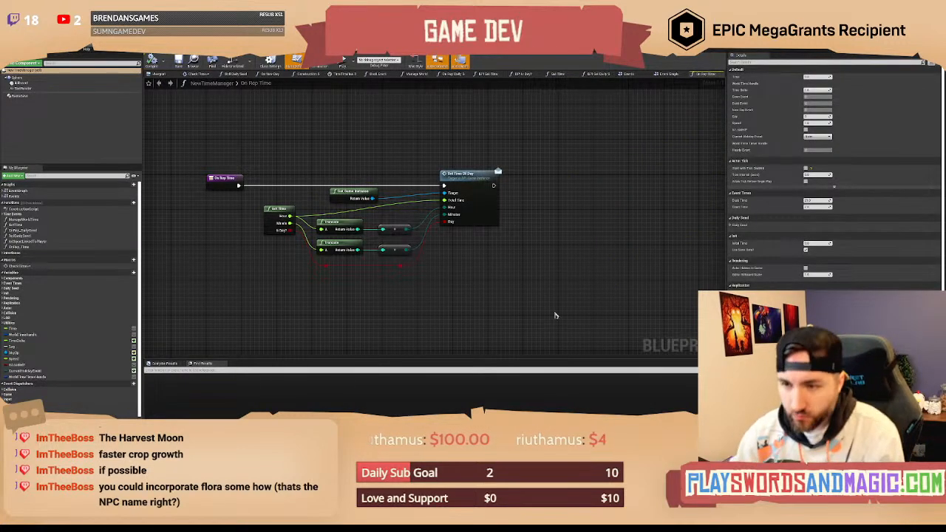
{"action": "left_click", "coordinate": [65, 45]}
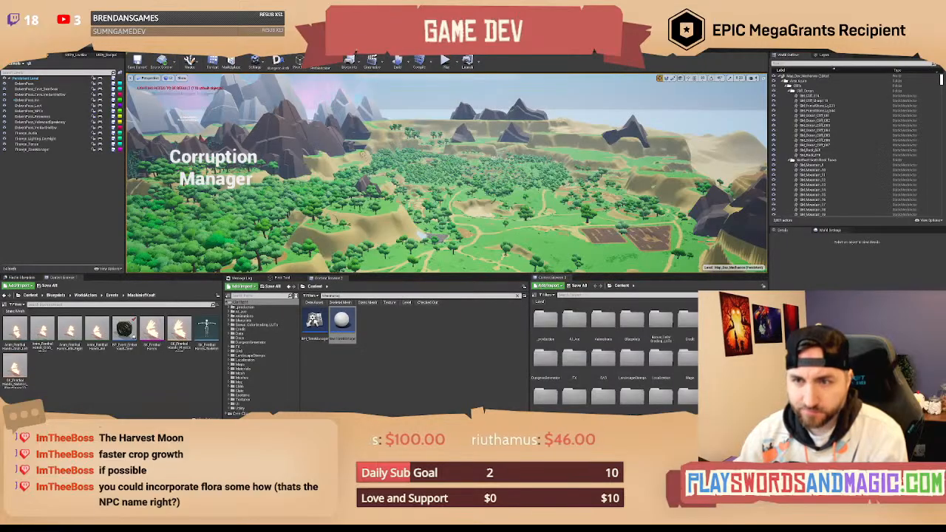
{"action": "left_click", "coordinate": [87, 50]}
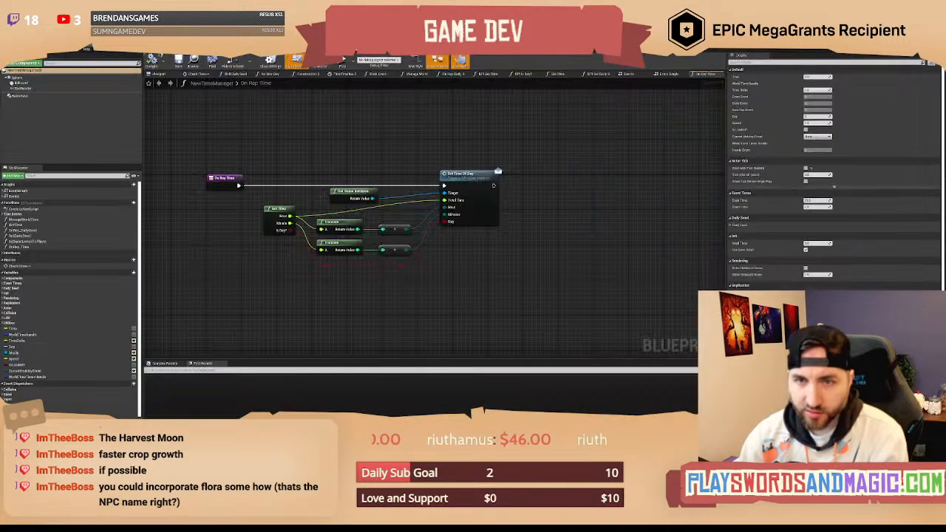
{"action": "right_click_drag", "start_coordinate": [342, 139], "coordinate": [382, 159]}
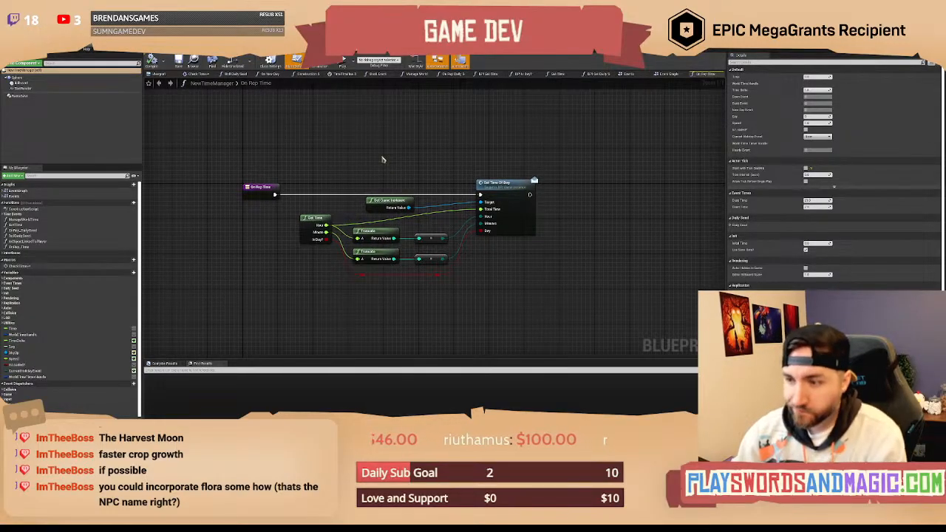
{"action": "right_click_drag", "start_coordinate": [482, 153], "coordinate": [477, 153]}
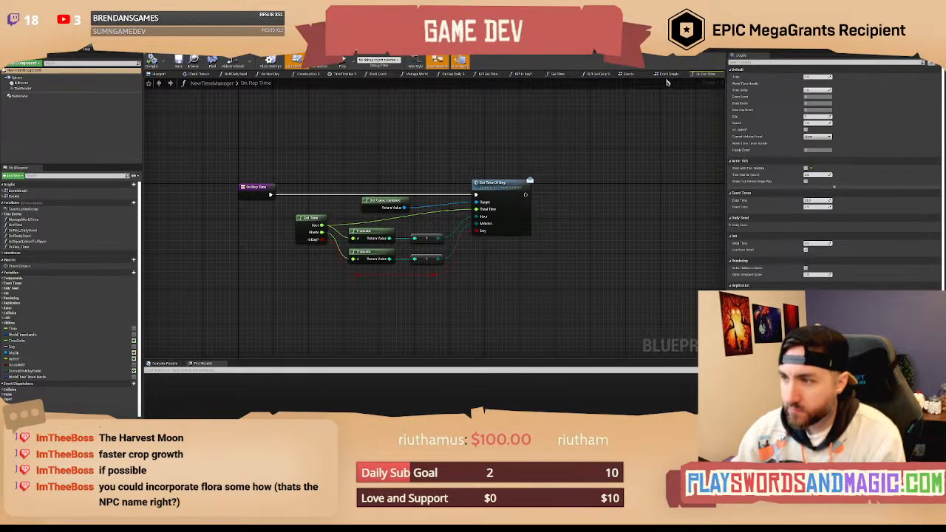
Examine the TimeTick logic in NewTimeManager's Event Graph, from Manage World Time to the Hourly Event and On New Day calls.
{"action": "left_click", "coordinate": [668, 76]}
{"action": "right_click_drag", "start_coordinate": [443, 231], "coordinate": [405, 205]}
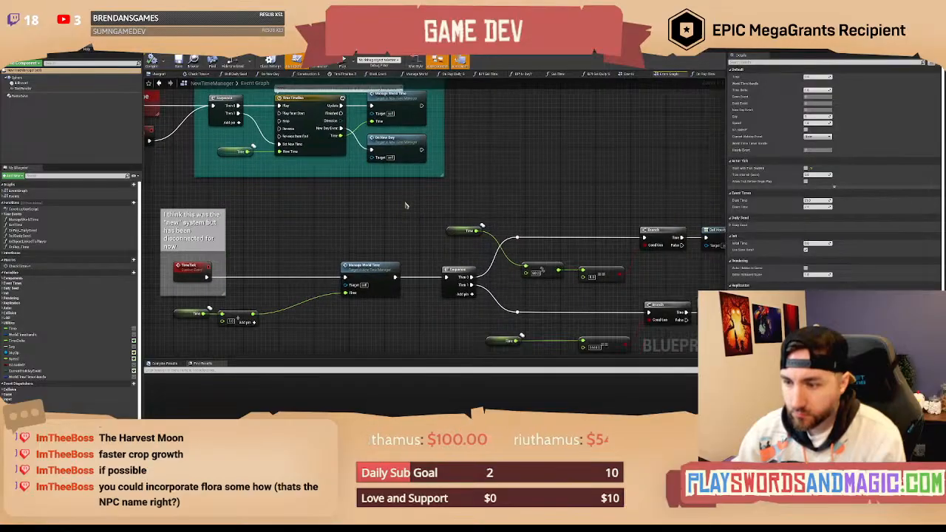
{"action": "right_click_drag", "start_coordinate": [596, 206], "coordinate": [424, 166]}
{"action": "left_click", "coordinate": [551, 197]}
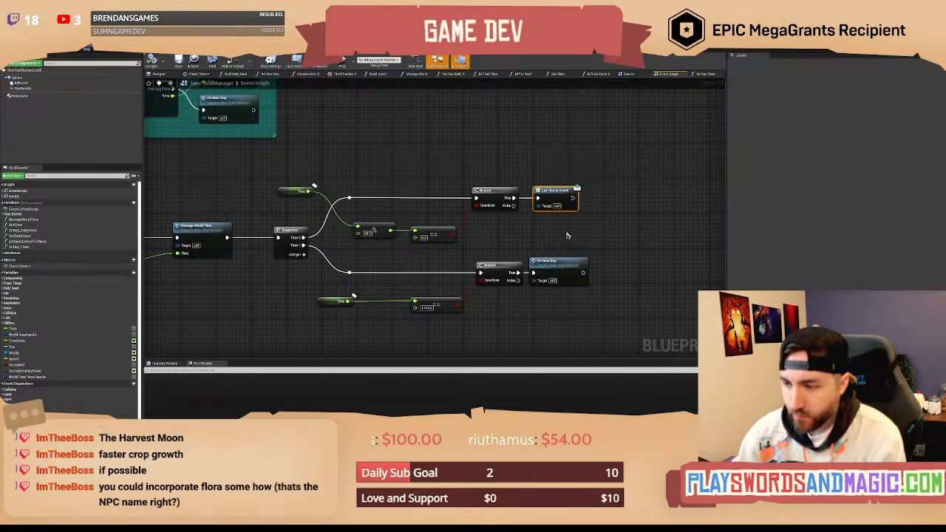
{"action": "left_click", "coordinate": [562, 235]}
{"action": "right_click_drag", "start_coordinate": [544, 232], "coordinate": [566, 218]}
{"action": "left_click_drag", "start_coordinate": [574, 220], "coordinate": [583, 276]}
{"action": "left_click", "coordinate": [546, 238]}
{"action": "right_click_drag", "start_coordinate": [520, 226], "coordinate": [533, 233]}
{"action": "right_click_drag", "start_coordinate": [458, 159], "coordinate": [473, 168]}
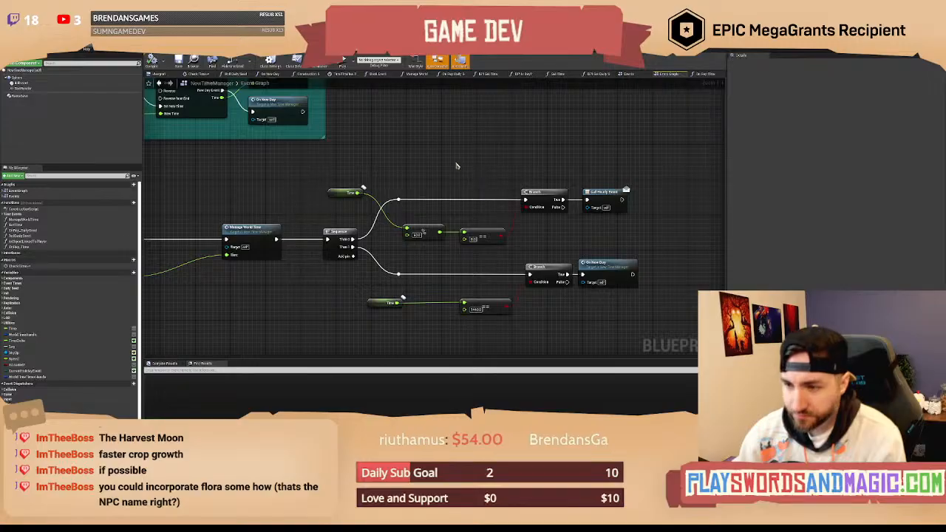
Examine the On New Day function in NewTimeManager, from the Time reset and daily events call to the Day increment.
{"action": "double_click", "coordinate": [589, 268]}
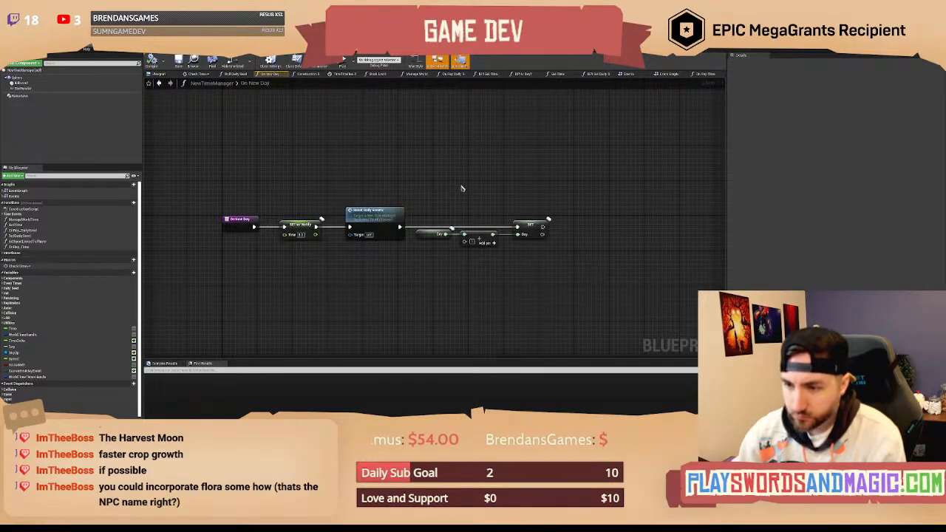
{"action": "right_click_drag", "start_coordinate": [460, 186], "coordinate": [454, 179]}
{"action": "left_click_drag", "start_coordinate": [415, 172], "coordinate": [533, 237]}
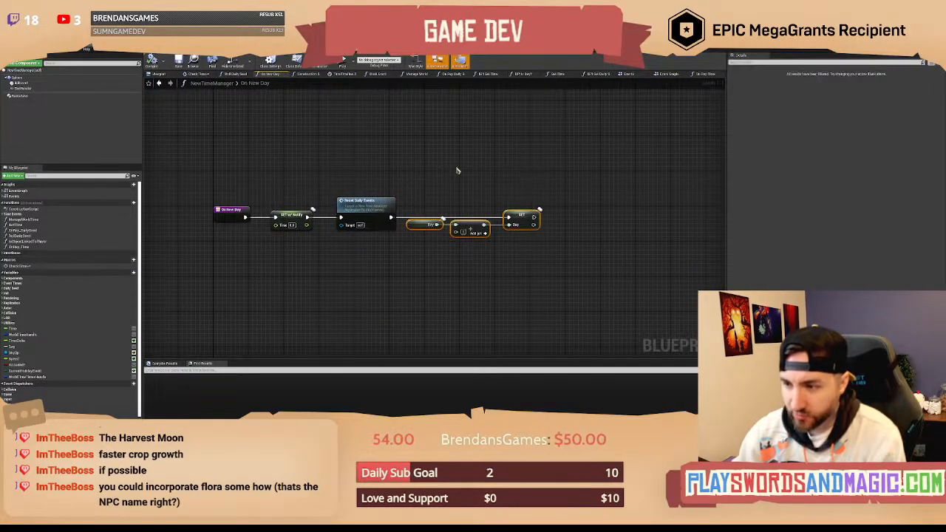
{"action": "left_click", "coordinate": [458, 169]}
{"action": "right_click_drag", "start_coordinate": [380, 161], "coordinate": [402, 178]}
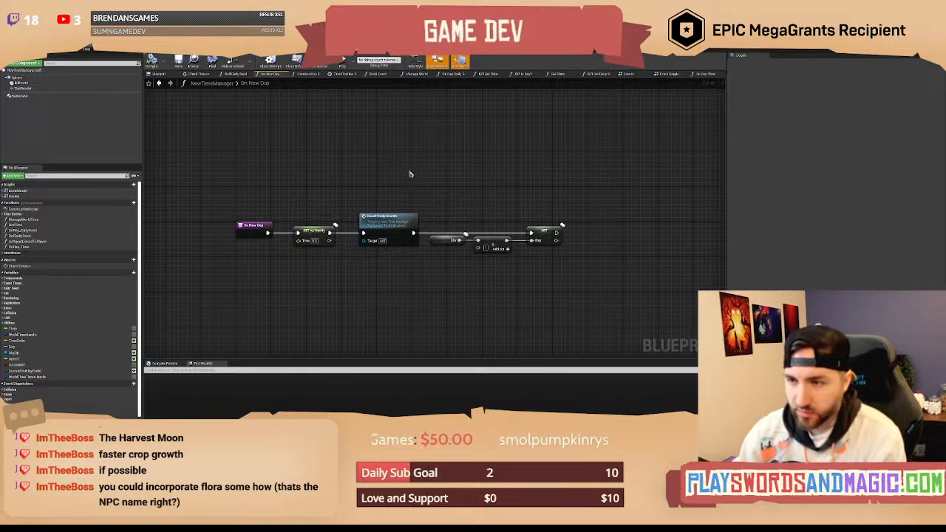
{"action": "mouse_move", "coordinate": [408, 157]}
{"action": "right_mouse_down"}
{"action": "mouse_move", "coordinate": [410, 168]}
{"action": "mouse_move", "coordinate": [409, 158]}
{"action": "right_mouse_up"}
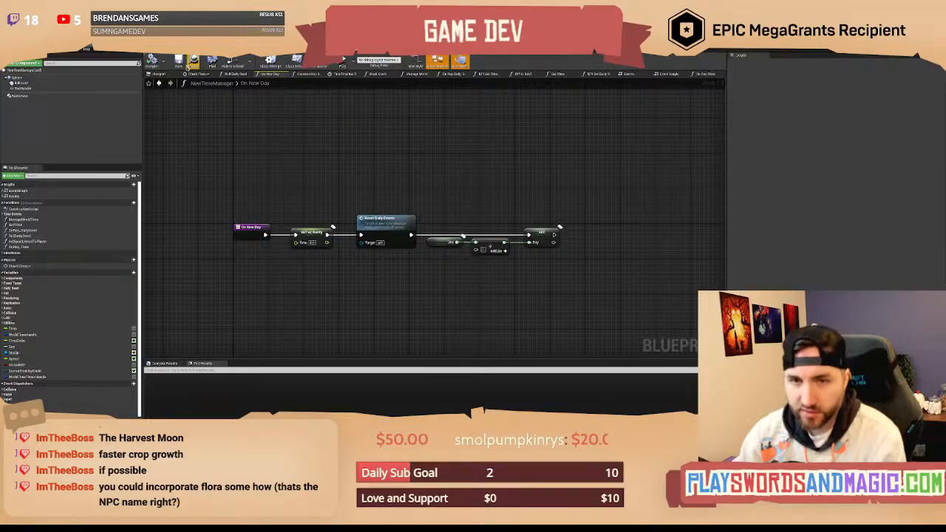
{"action": "right_click_drag", "start_coordinate": [353, 134], "coordinate": [348, 131]}
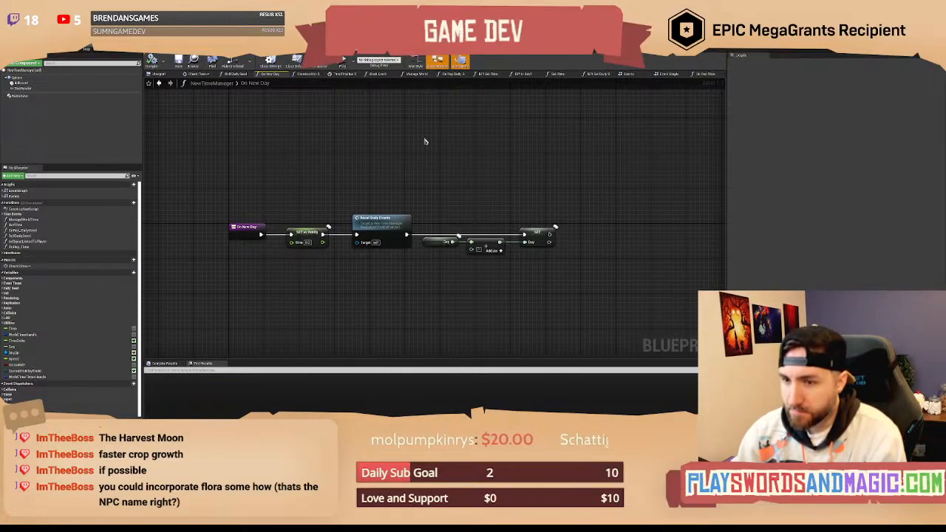
{"action": "right_click_drag", "start_coordinate": [425, 141], "coordinate": [429, 143]}
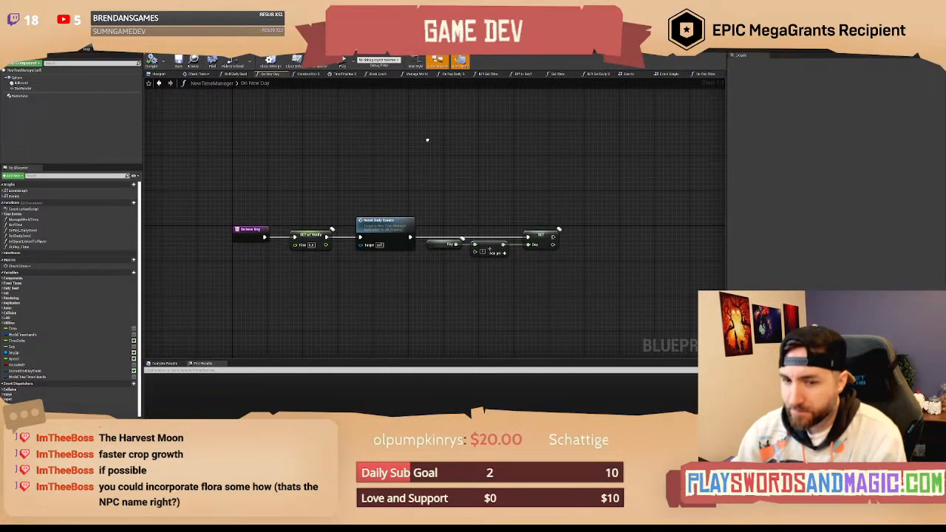
Return to the Event Graph and examine the hourly and daily branches, including the Time comparison that triggers On New Day.
{"action": "left_click", "coordinate": [665, 74]}
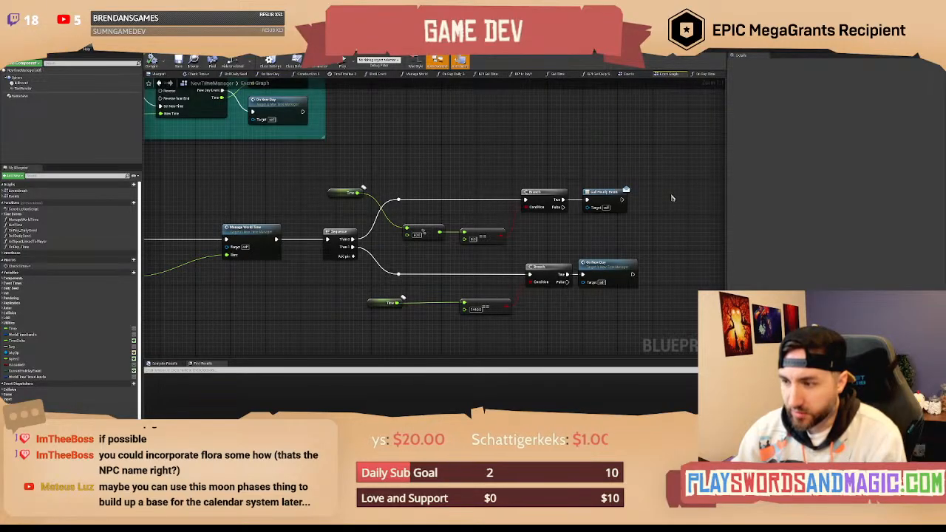
{"action": "right_click_drag", "start_coordinate": [660, 256], "coordinate": [580, 214]}
{"action": "left_click", "coordinate": [529, 224]}
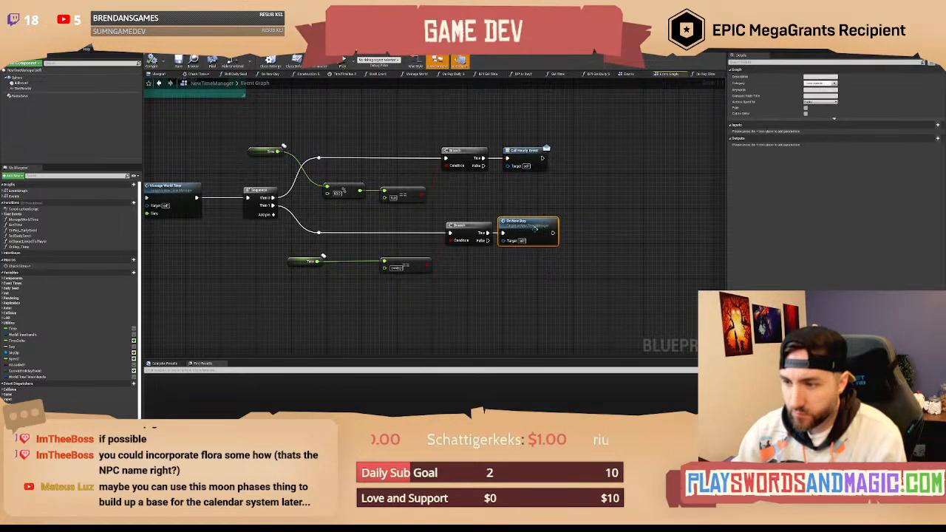
{"action": "right_click_drag", "start_coordinate": [447, 164], "coordinate": [522, 177]}
{"action": "left_click", "coordinate": [473, 147]}
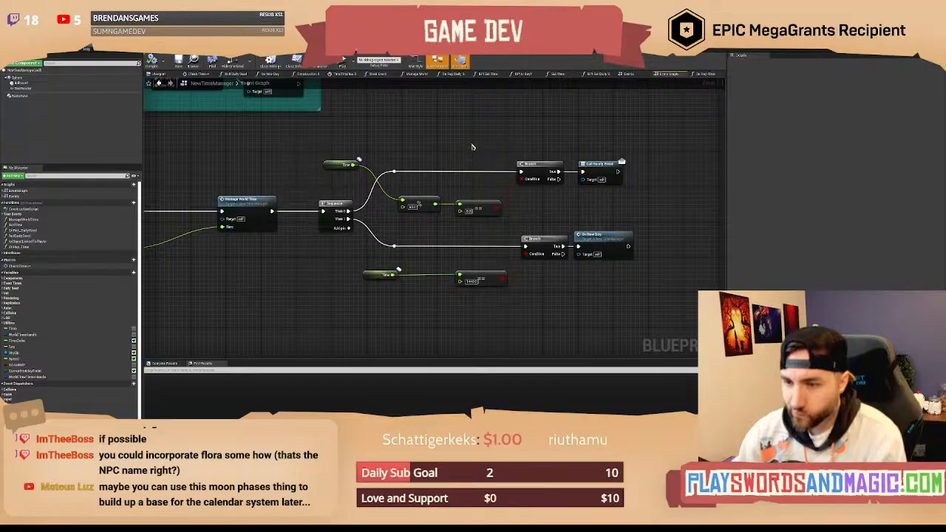
{"action": "right_click_drag", "start_coordinate": [483, 233], "coordinate": [452, 219]}
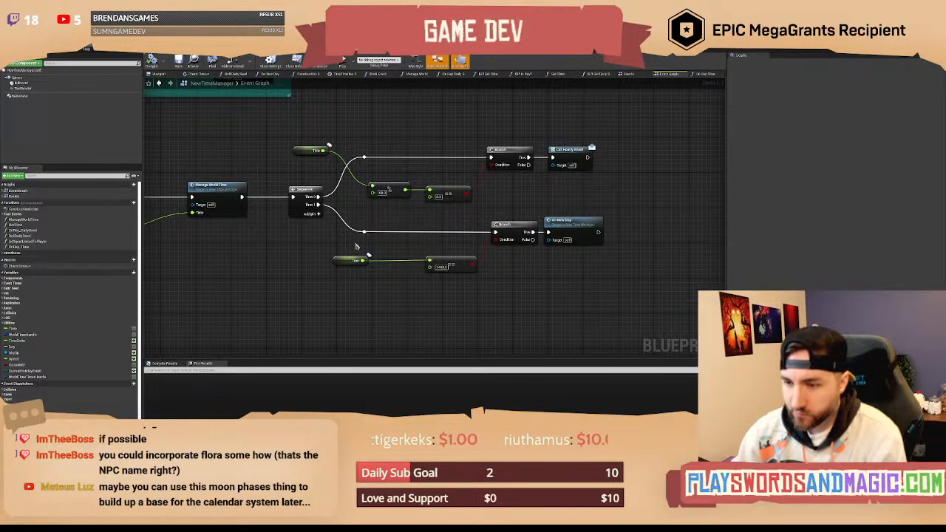
{"action": "left_click_drag", "start_coordinate": [356, 245], "coordinate": [471, 289]}
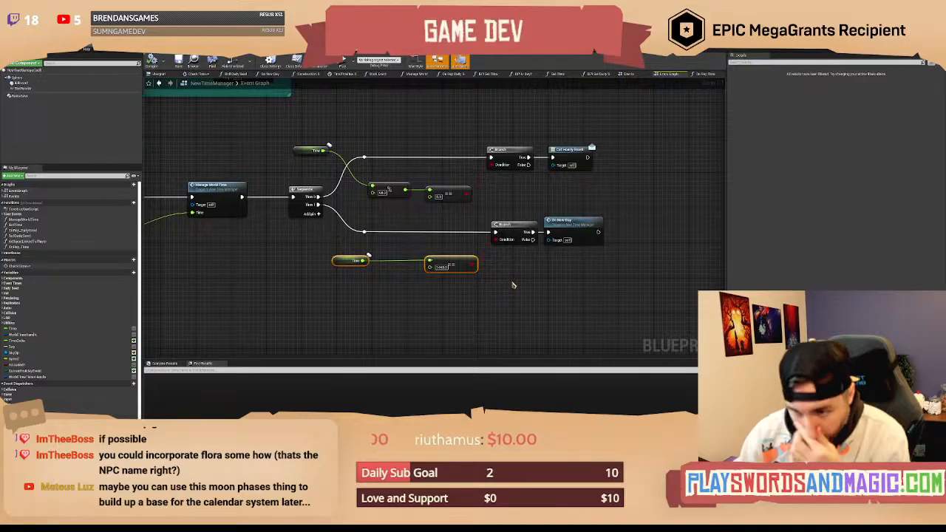
{"action": "right_click_drag", "start_coordinate": [513, 285], "coordinate": [509, 269]}
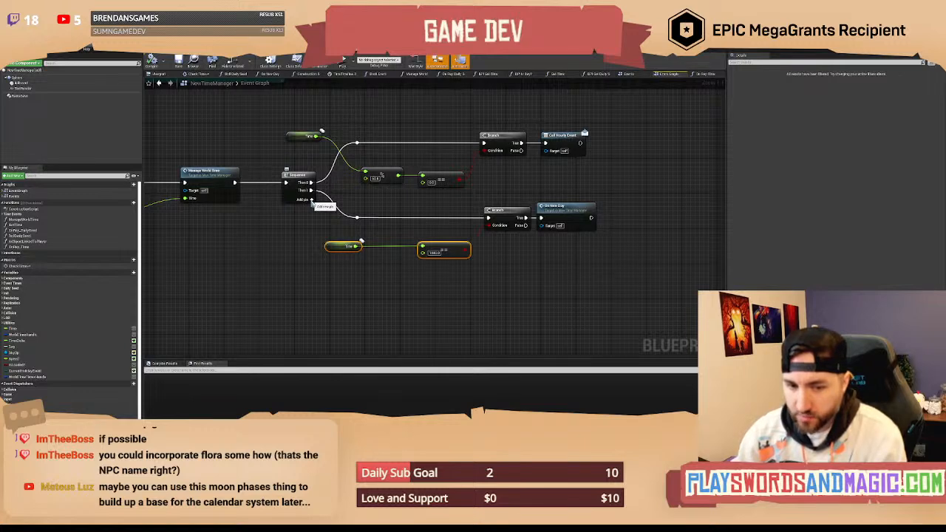
Add a third output to the Sequence node and shift the On New Day branch with its Time comparison farther along the graph.
{"action": "left_click", "coordinate": [311, 199]}
{"action": "right_click_drag", "start_coordinate": [548, 264], "coordinate": [520, 258]}
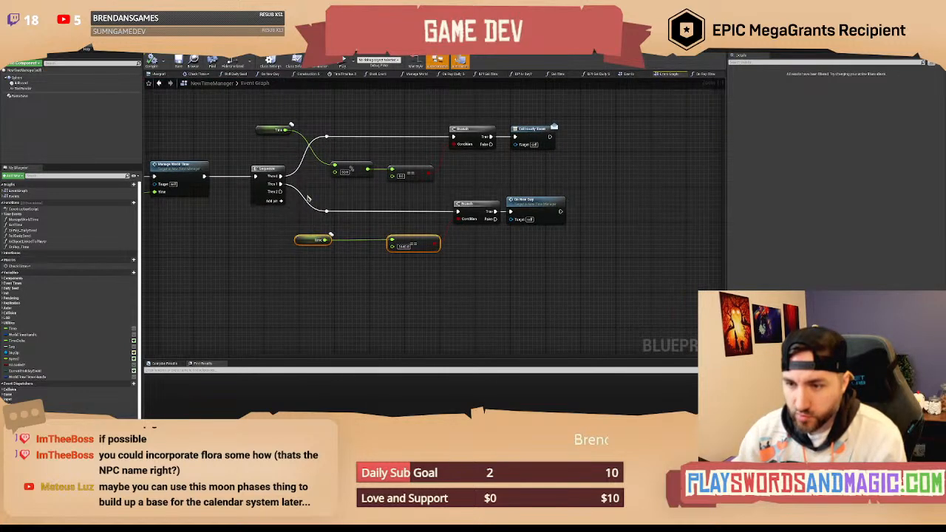
{"action": "left_click_drag", "start_coordinate": [309, 191], "coordinate": [520, 259]}
{"action": "left_click_drag", "start_coordinate": [521, 206], "coordinate": [560, 206]}
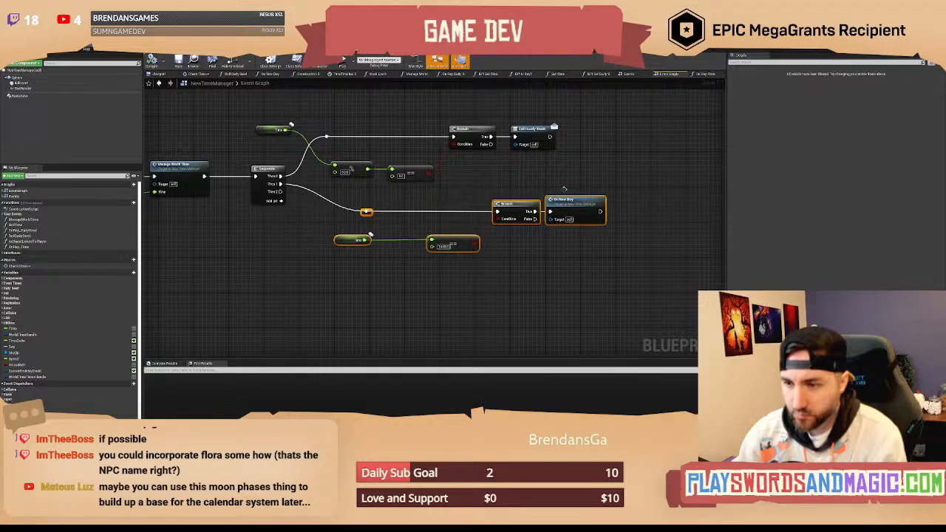
{"action": "left_click", "coordinate": [537, 188]}
Duplicate the daily Time comparison and Branch, wire the copy to the Sequence's Then 2 output, and add a reroute point on that wire.
{"action": "right_click_drag", "start_coordinate": [412, 224], "coordinate": [417, 210]}
{"action": "left_click_drag", "start_coordinate": [353, 220], "coordinate": [472, 247]}
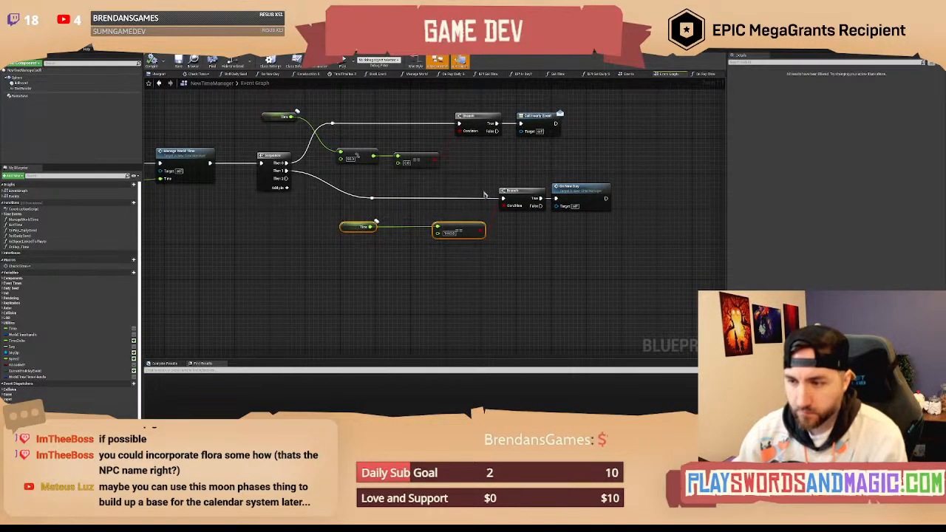
{"action": "left_click_drag", "start_coordinate": [484, 193], "coordinate": [518, 214], "text": "shift"}
{"action": "key", "text": "ctrl+v"}
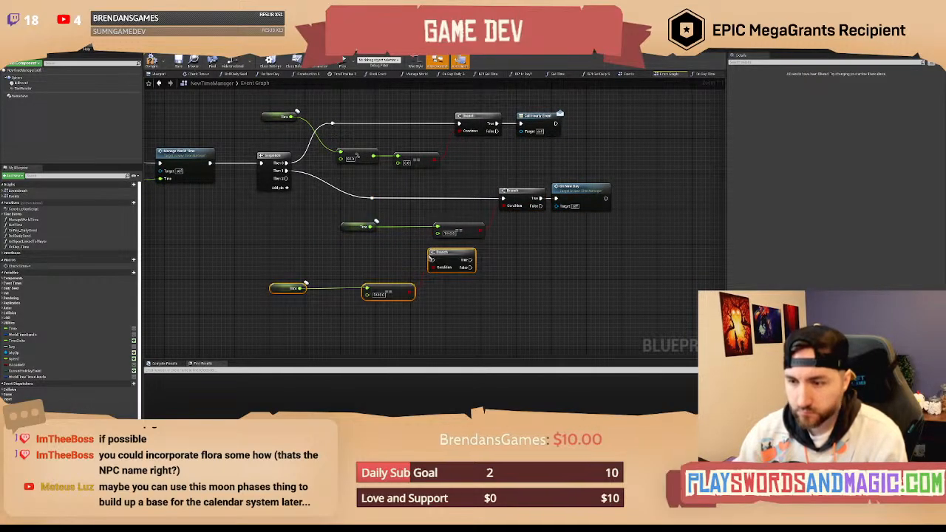
{"action": "left_click_drag", "start_coordinate": [432, 259], "coordinate": [287, 179]}
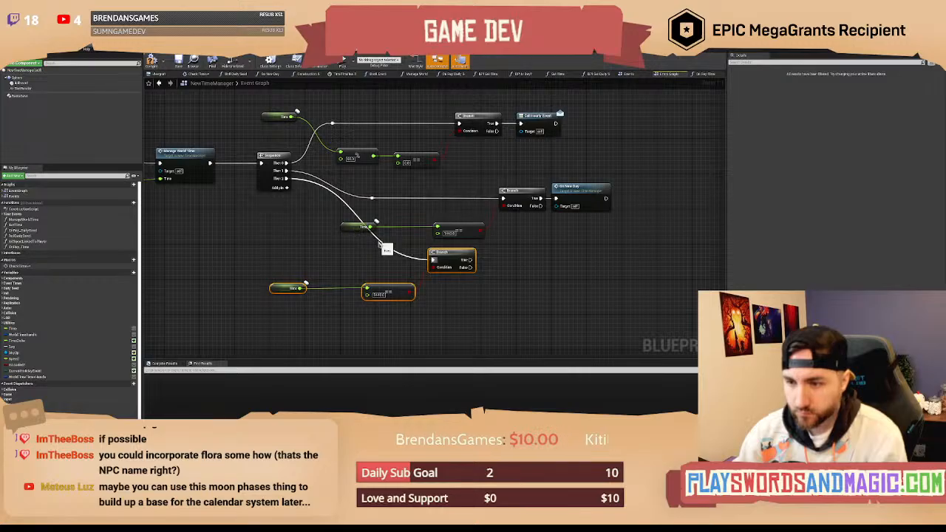
{"action": "left_click", "coordinate": [388, 251]}
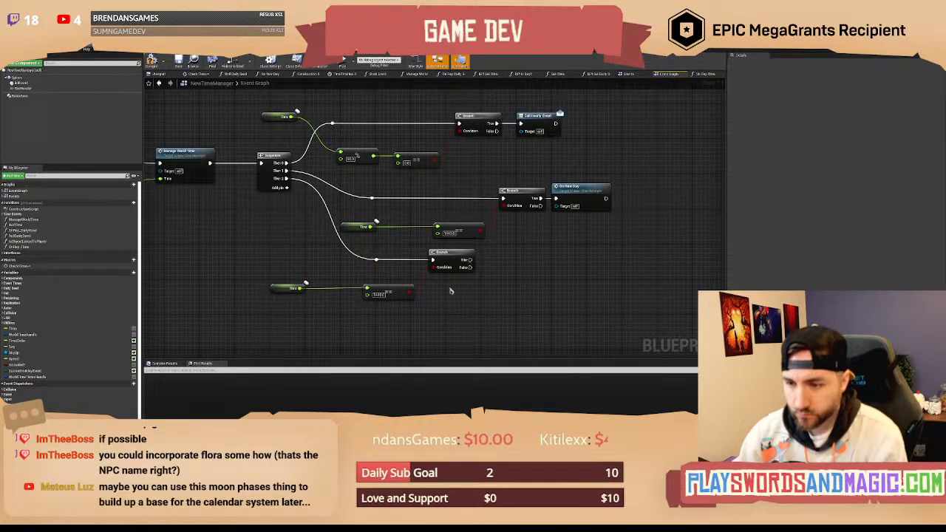
Align the duplicated Time comparison and Branch beneath the daily ones, leaving room between the two rows.
{"action": "left_click_drag", "start_coordinate": [473, 309], "coordinate": [263, 272]}
{"action": "left_click_drag", "start_coordinate": [462, 260], "coordinate": [532, 261]}
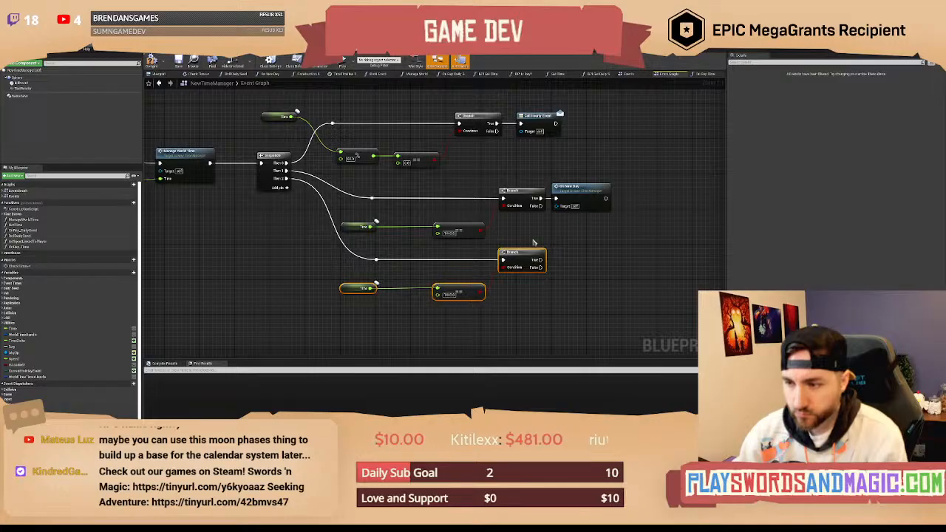
{"action": "left_click", "coordinate": [563, 239]}
{"action": "right_click_drag", "start_coordinate": [565, 239], "coordinate": [505, 209]}
{"action": "left_click_drag", "start_coordinate": [512, 281], "coordinate": [244, 223]}
{"action": "left_click_drag", "start_coordinate": [473, 230], "coordinate": [473, 243]}
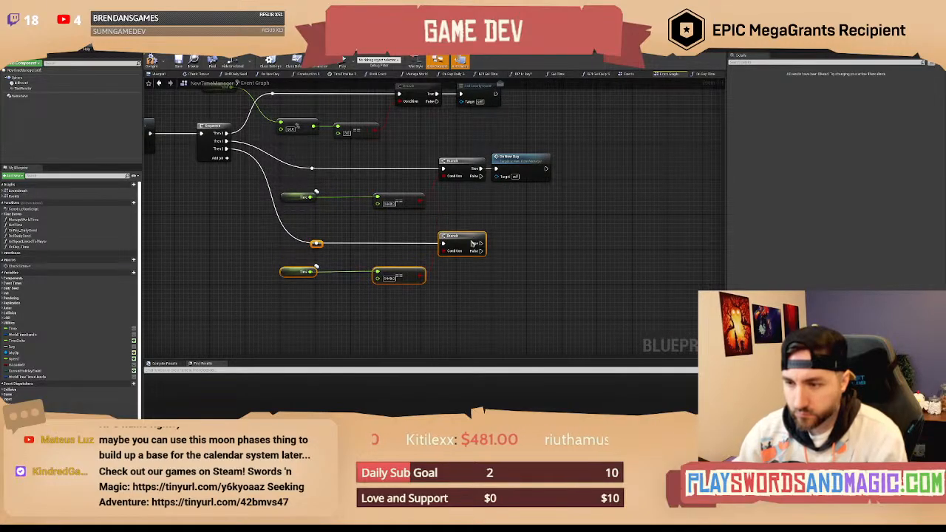
Wrap the duplicated nodes in a comment titled "Moon Phase" and narrow the comment box slightly.
{"action": "type", "text": "cMoon Phas"}
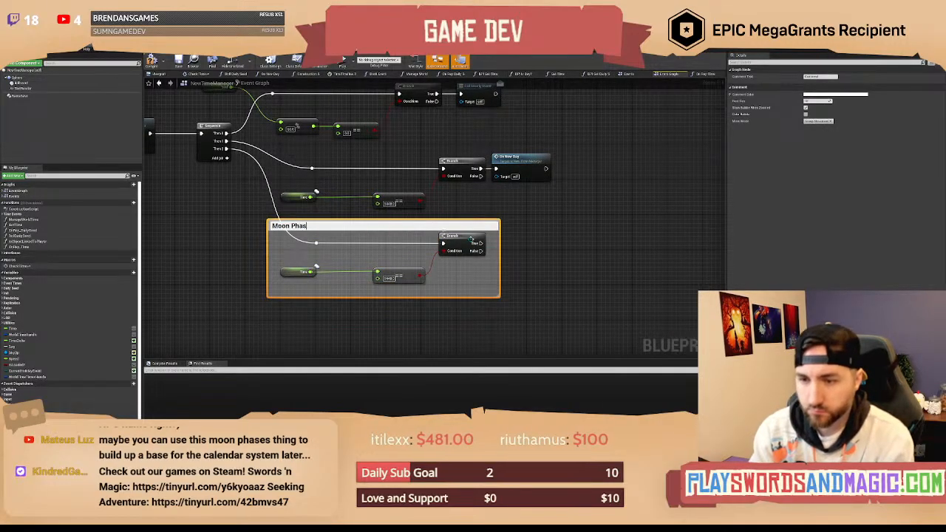
{"action": "type", "text": "e"}
{"action": "key", "text": "Return"}
{"action": "right_click_drag", "start_coordinate": [531, 242], "coordinate": [437, 233]}
{"action": "left_click", "coordinate": [421, 252]}
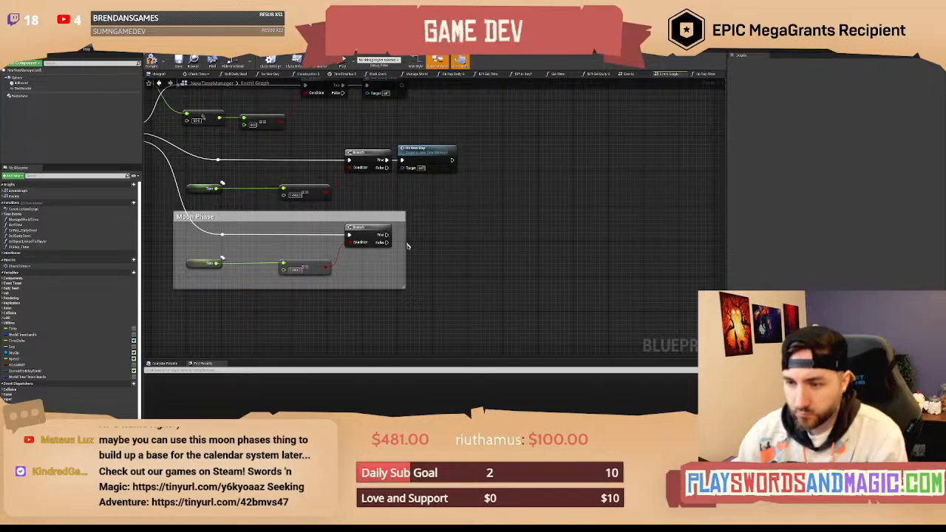
{"action": "left_click_drag", "start_coordinate": [405, 244], "coordinate": [399, 242]}
{"action": "right_click_drag", "start_coordinate": [438, 226], "coordinate": [481, 232]}
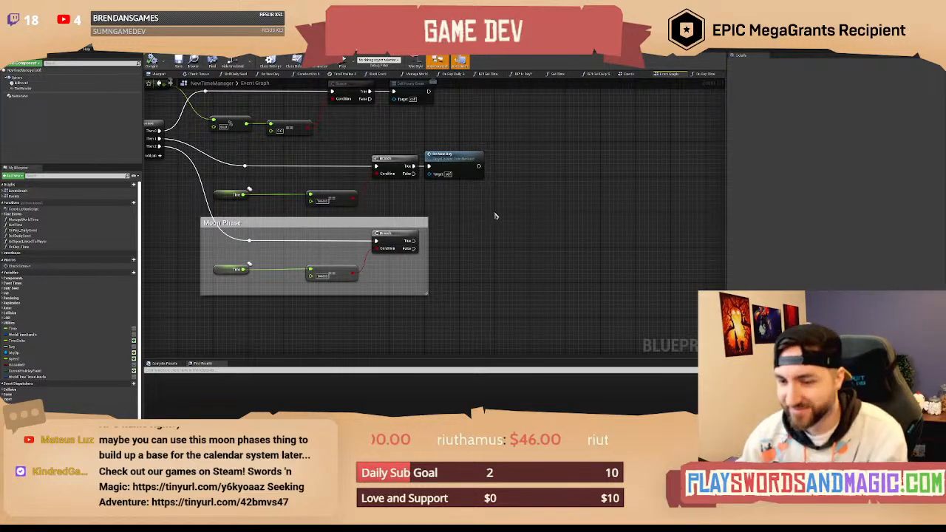
Inspect the comparison value of the equality node inside the Moon Phase comment.
{"action": "right_click_drag", "start_coordinate": [494, 214], "coordinate": [512, 224]}
{"action": "right_click_drag", "start_coordinate": [469, 297], "coordinate": [519, 272]}
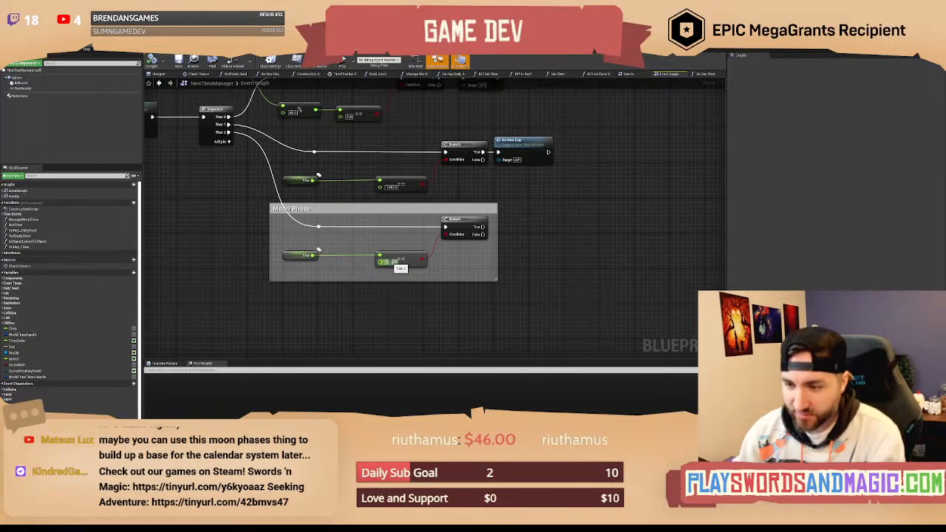
{"action": "left_click", "coordinate": [392, 262]}
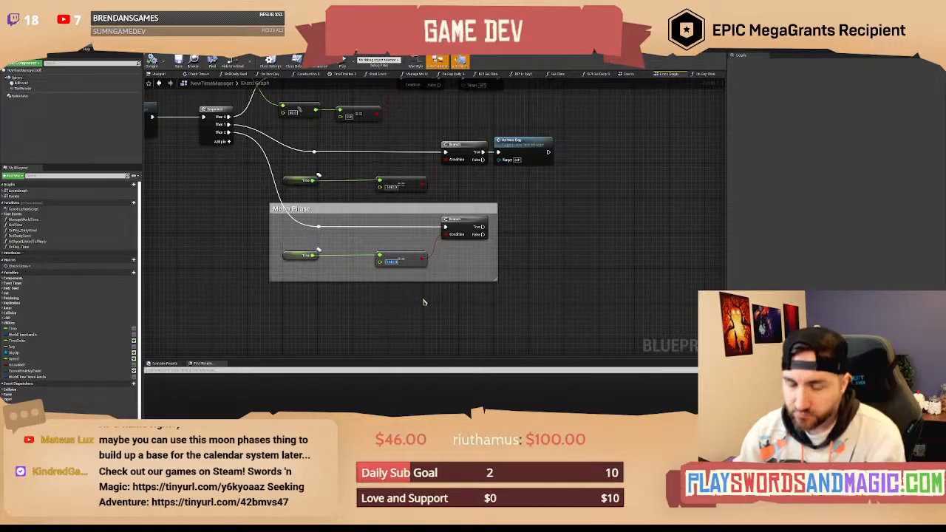
{"action": "right_click_drag", "start_coordinate": [414, 296], "coordinate": [415, 305]}
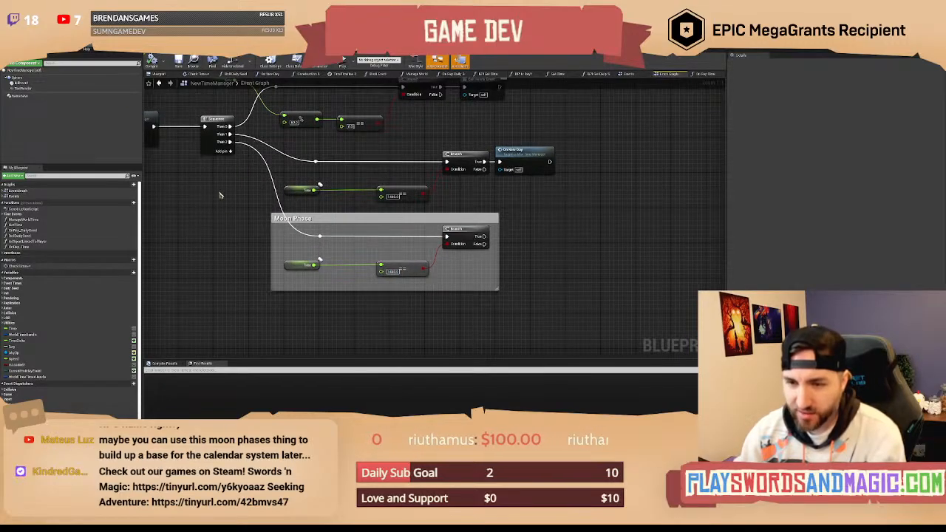
Switch back to the level editor, move the camera to the ground near the Corruption Manager, and start a play session.
{"action": "left_click", "coordinate": [80, 40]}
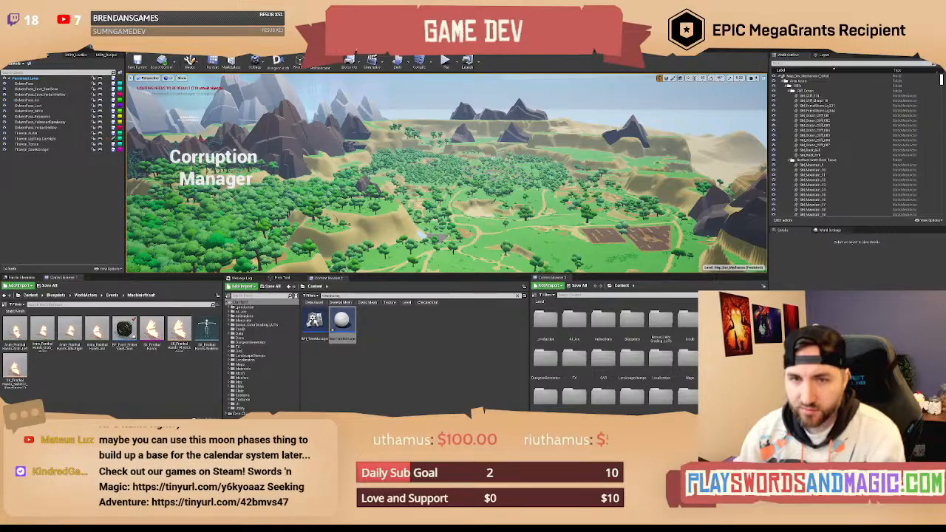
{"action": "right_click_drag", "start_coordinate": [469, 166], "coordinate": [440, 185]}
{"action": "left_click", "coordinate": [452, 65]}
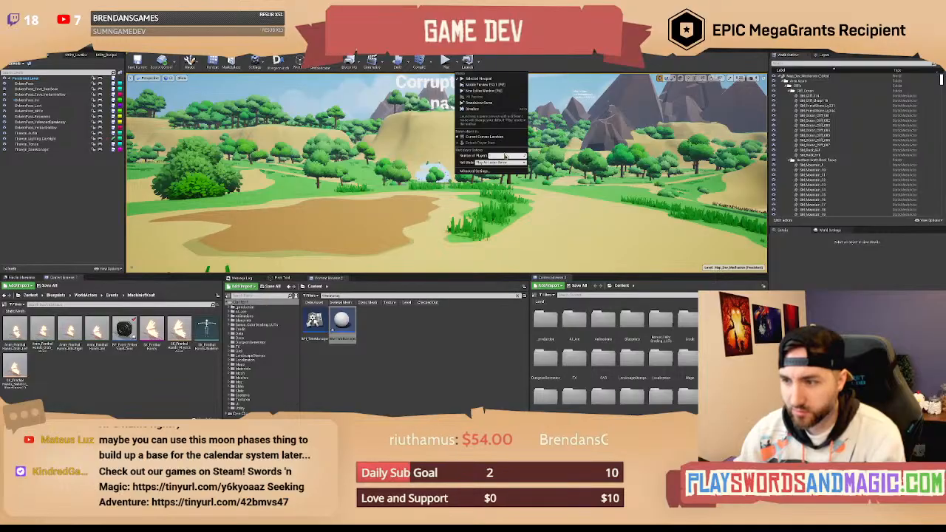
{"action": "left_click", "coordinate": [452, 65]}
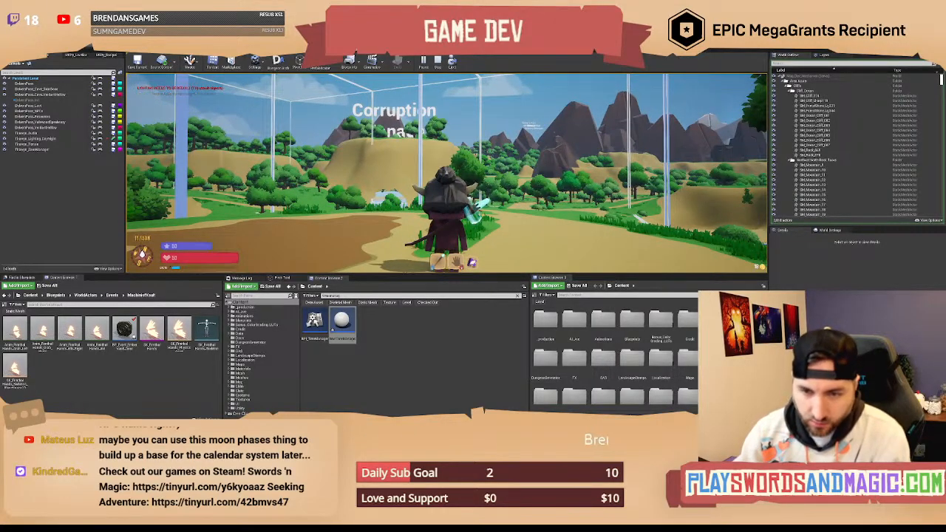
Change the running play session's speed with the slomo console command to advance the time of day.
{"action": "key", "text": "shift+F1"}
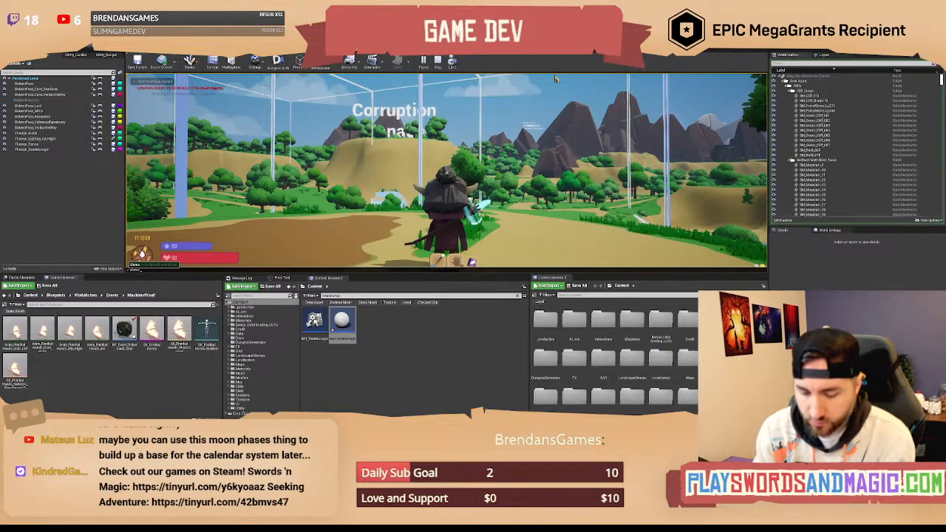
{"action": "left_click", "coordinate": [556, 80]}
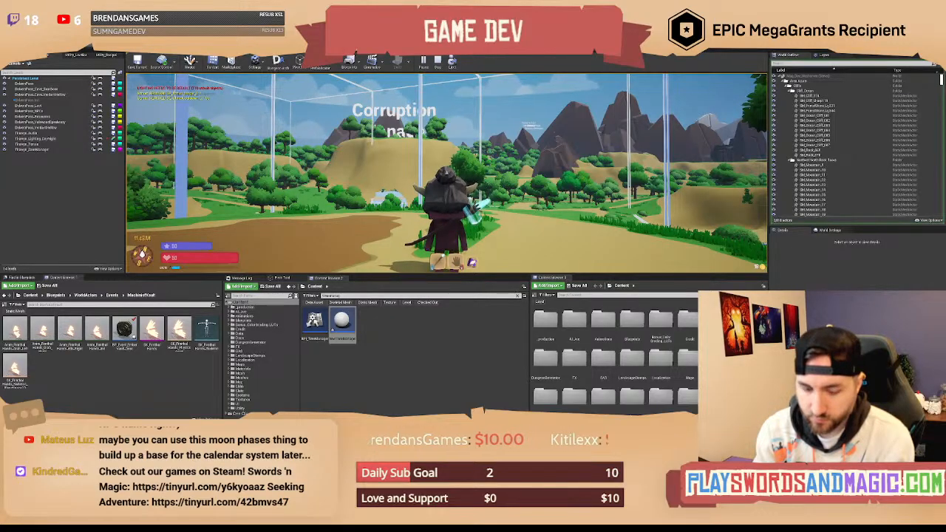
{"action": "key", "text": "grave"}
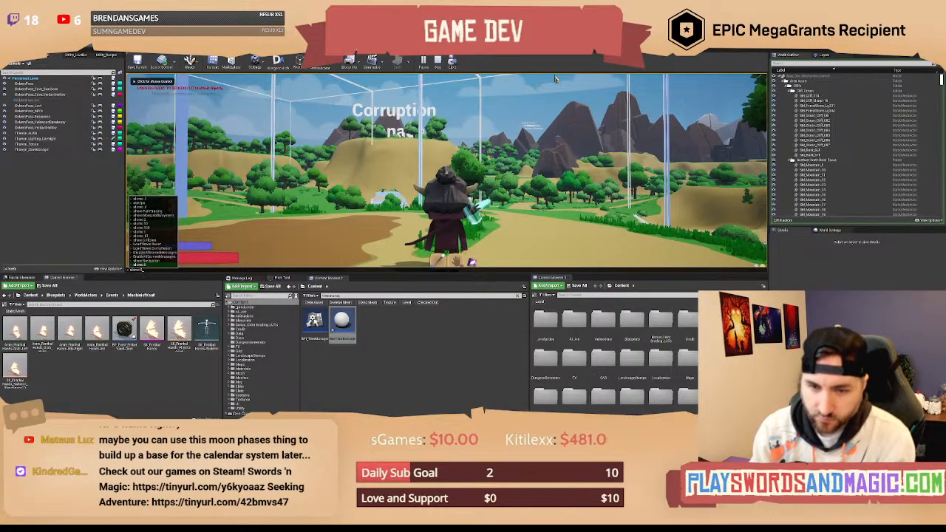
{"action": "key", "text": "Escape"}
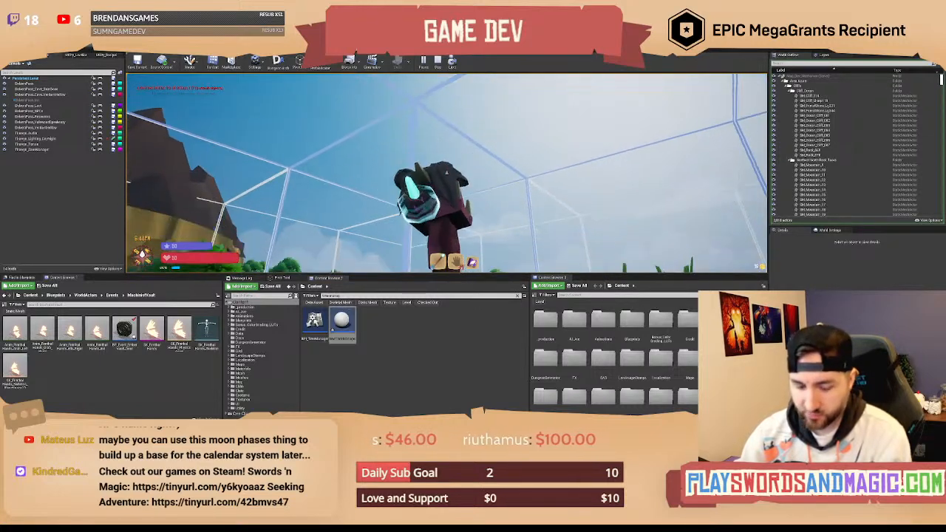
Reuse the slomo console command with an edited value and watch the sky pass from sunset into night.
{"action": "key", "text": "shift+F1"}
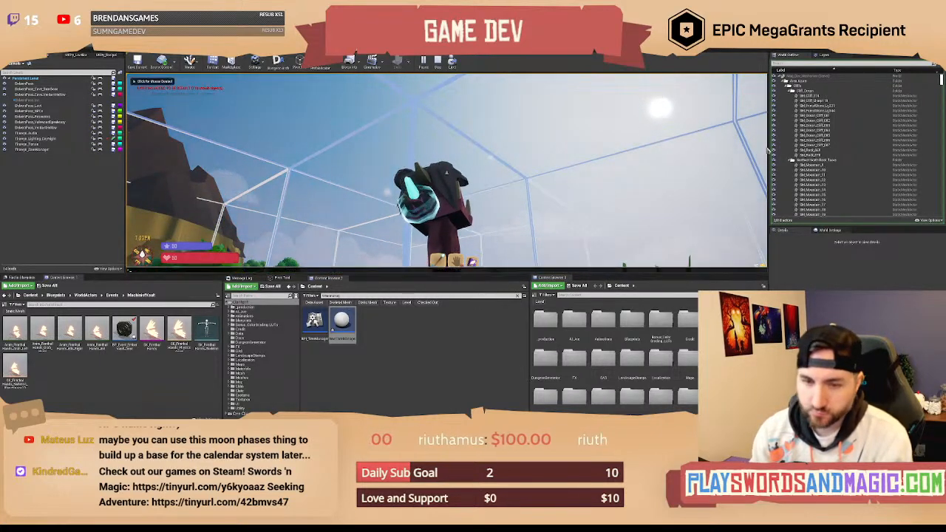
{"action": "key", "text": "Up"}
{"action": "key", "text": "BackSpace"}
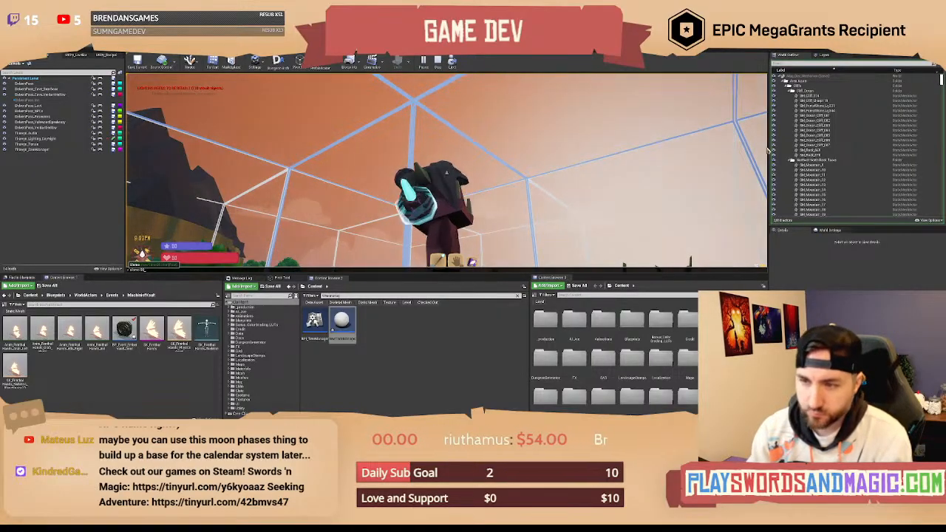
{"action": "key", "text": "Return"}
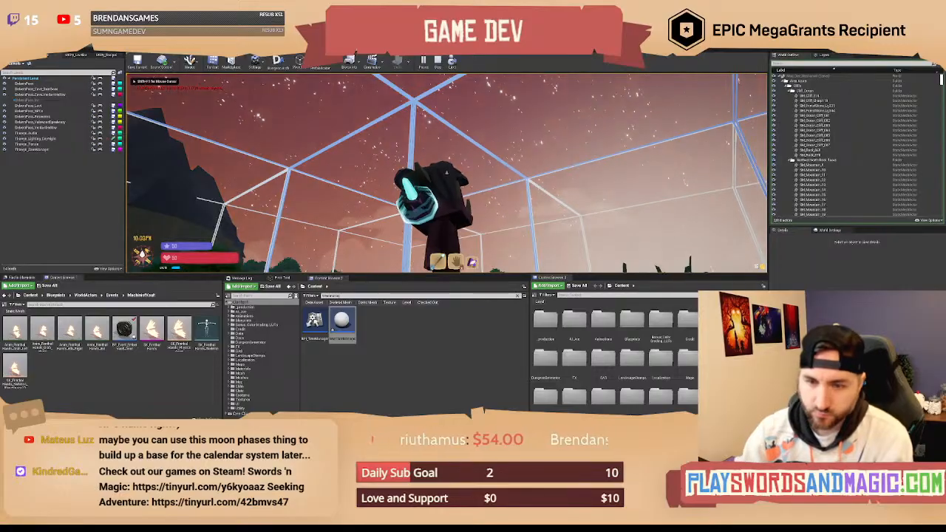
{"action": "key", "text": "shift+F1"}
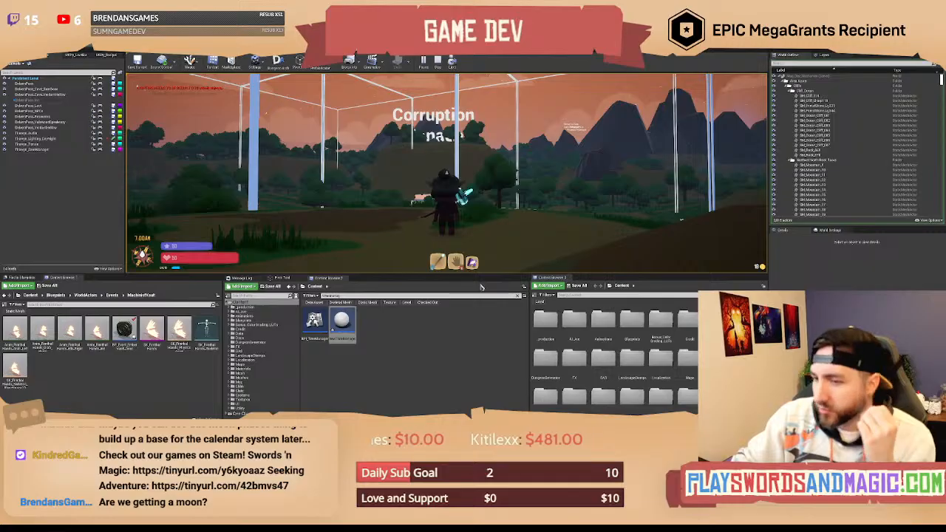
End the play session and review the Moon Phase comment in the NewTimeManager event graph.
{"action": "key", "text": "Escape"}
{"action": "right_click_drag", "start_coordinate": [515, 82], "coordinate": [513, 66]}
{"action": "right_click_drag", "start_coordinate": [509, 196], "coordinate": [511, 199]}
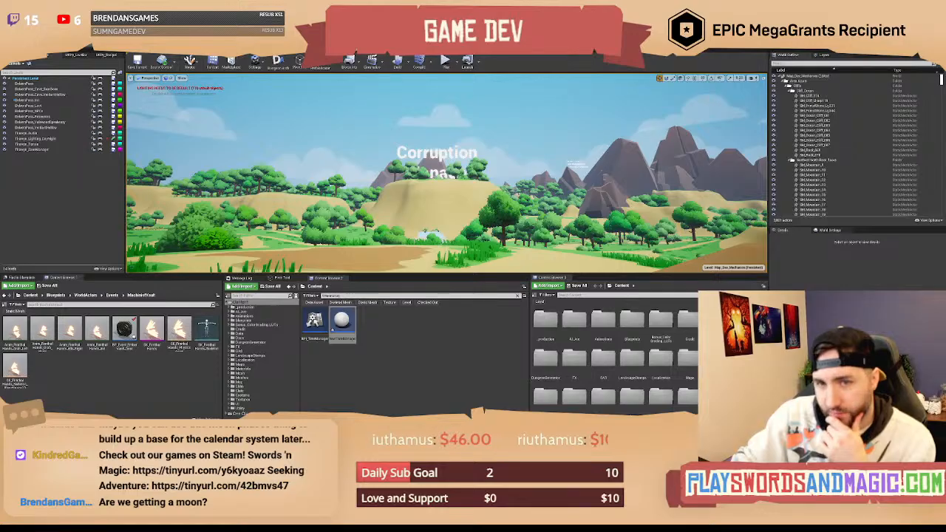
{"action": "left_click", "coordinate": [135, 45]}
{"action": "right_click_drag", "start_coordinate": [521, 215], "coordinate": [426, 205]}
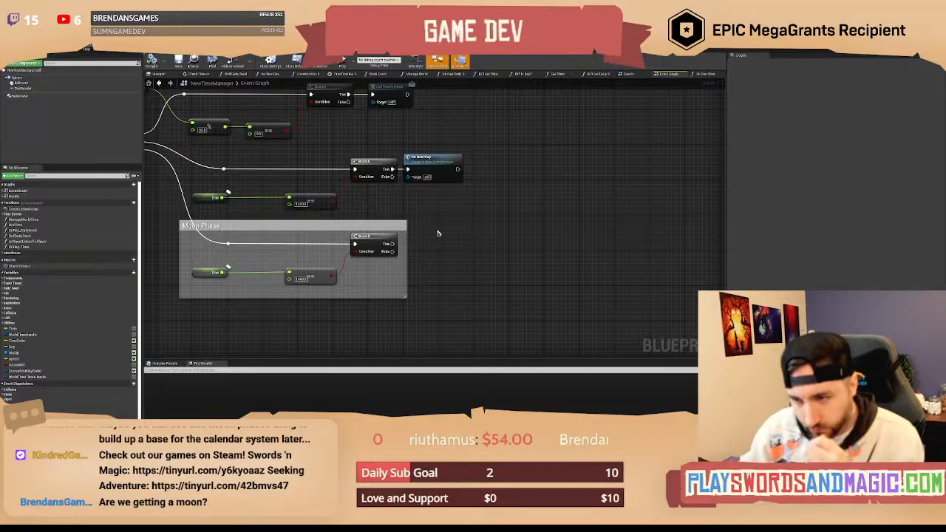
{"action": "right_click_drag", "start_coordinate": [448, 237], "coordinate": [424, 229]}
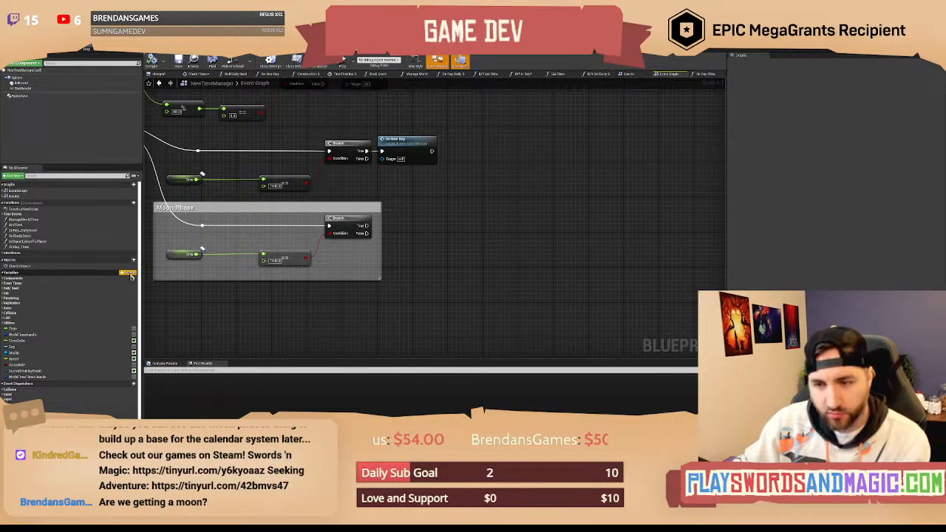
{"action": "right_click_drag", "start_coordinate": [446, 261], "coordinate": [451, 265]}
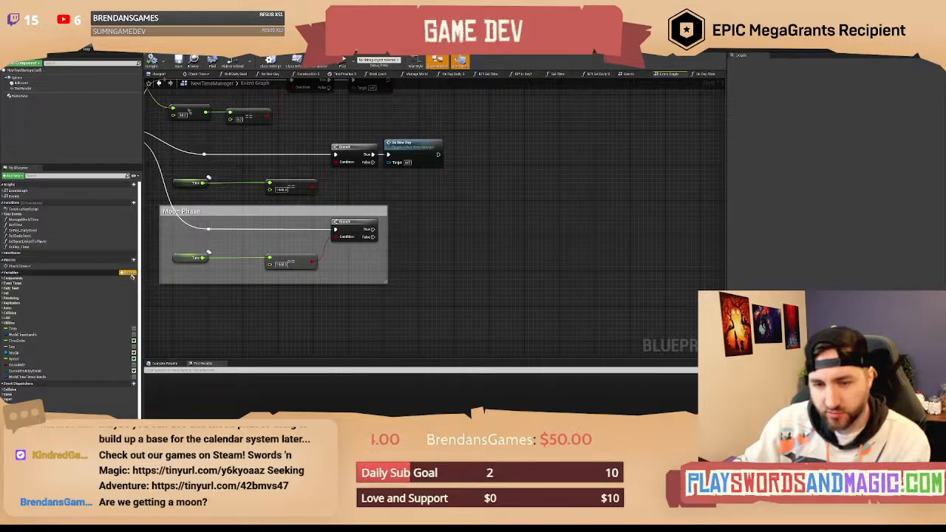
Switch back to the level editor and search the project content for "enum" to reach the Enums folder.
{"action": "left_click", "coordinate": [52, 46]}
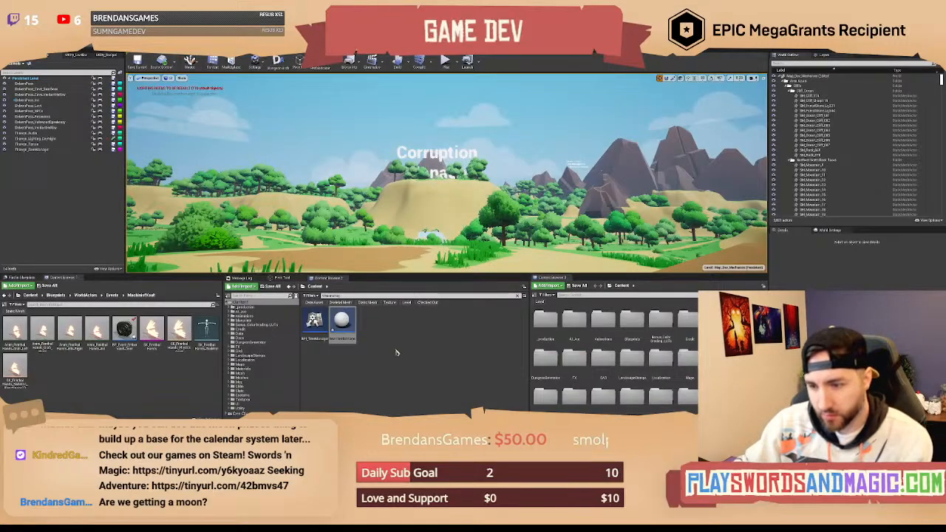
{"action": "left_click", "coordinate": [396, 352]}
{"action": "left_click", "coordinate": [573, 295]}
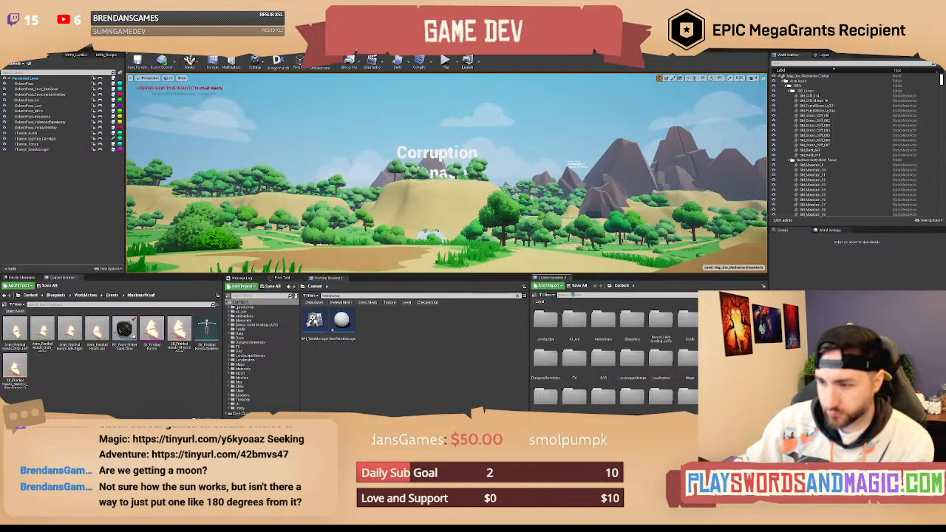
{"action": "type", "text": "enum"}
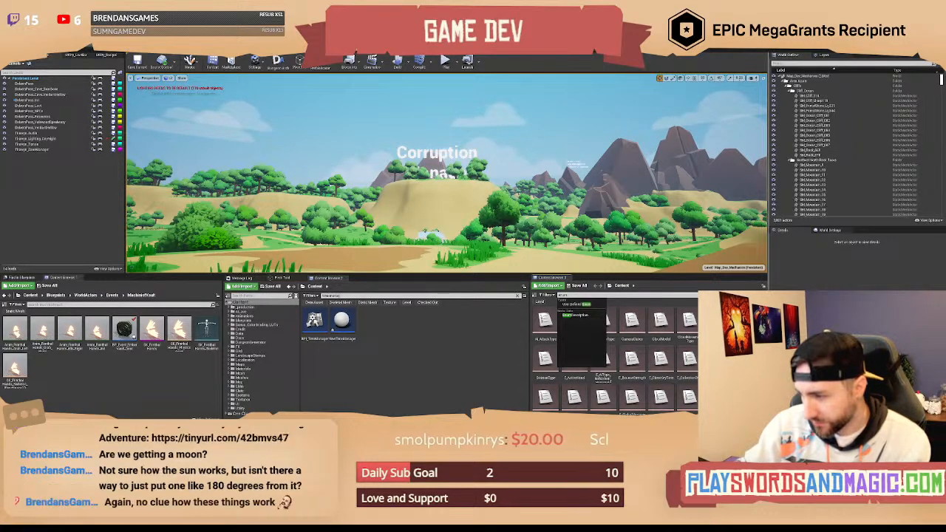
{"action": "left_click", "coordinate": [764, 333]}
{"action": "right_click", "coordinate": [715, 358]}
{"action": "left_click", "coordinate": [739, 299]}
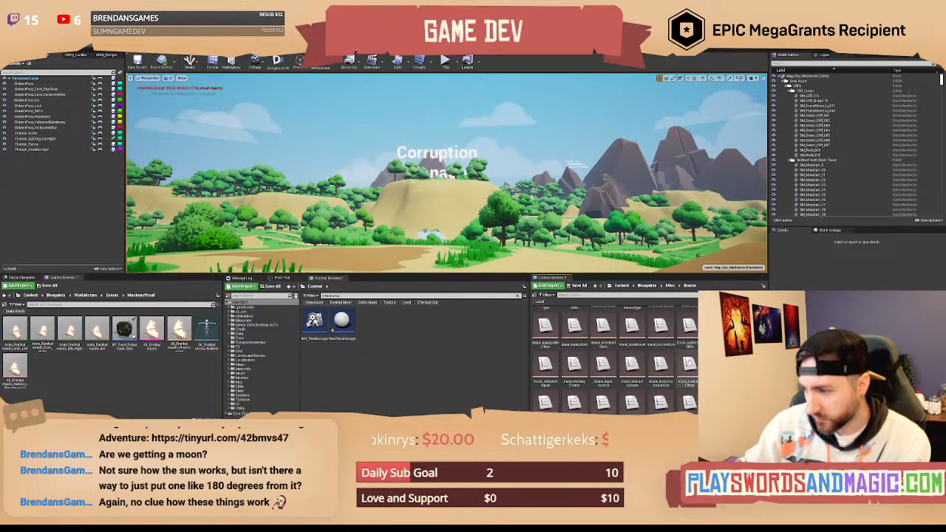
Create an enumeration asset for the moon phases in the Enums folder.
{"action": "left_click", "coordinate": [548, 285]}
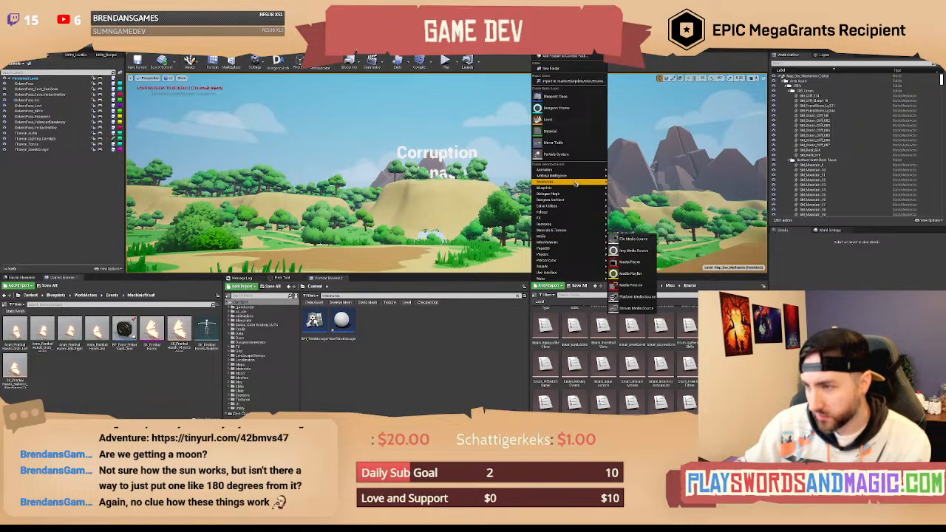
{"action": "mouse_move", "coordinate": [573, 188]}
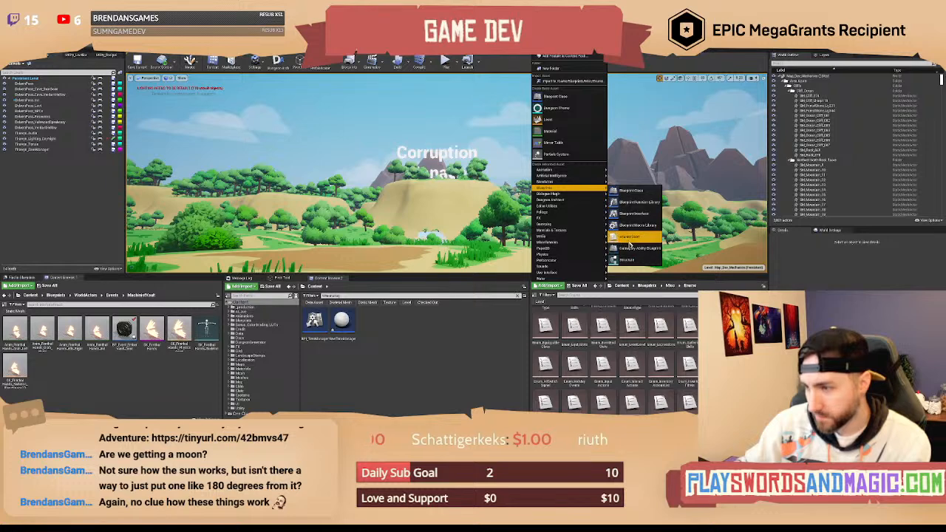
{"action": "left_click", "coordinate": [628, 237]}
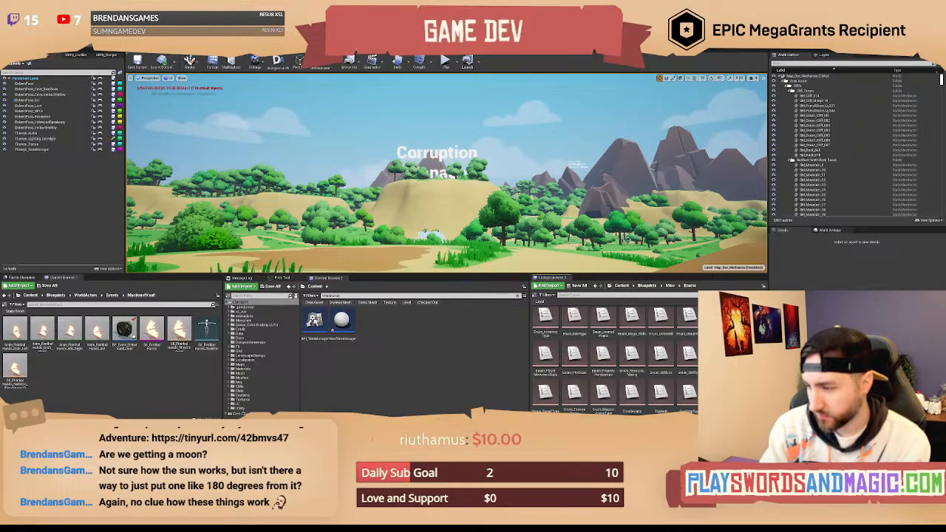
{"action": "scroll", "coordinate": [689, 377], "scroll_direction": "up", "scroll_amount": 2}
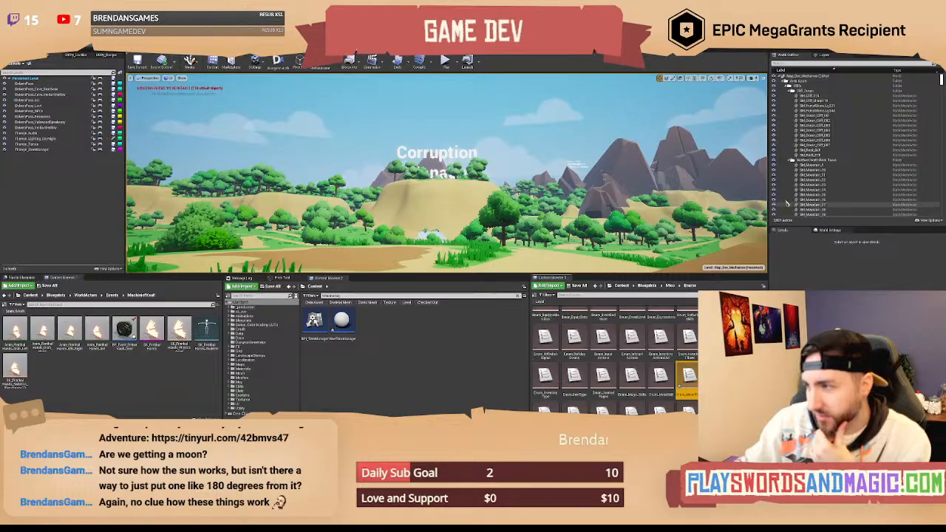
Search the level's actors for "sun" and select the sun's directional light.
{"action": "left_click", "coordinate": [792, 64]}
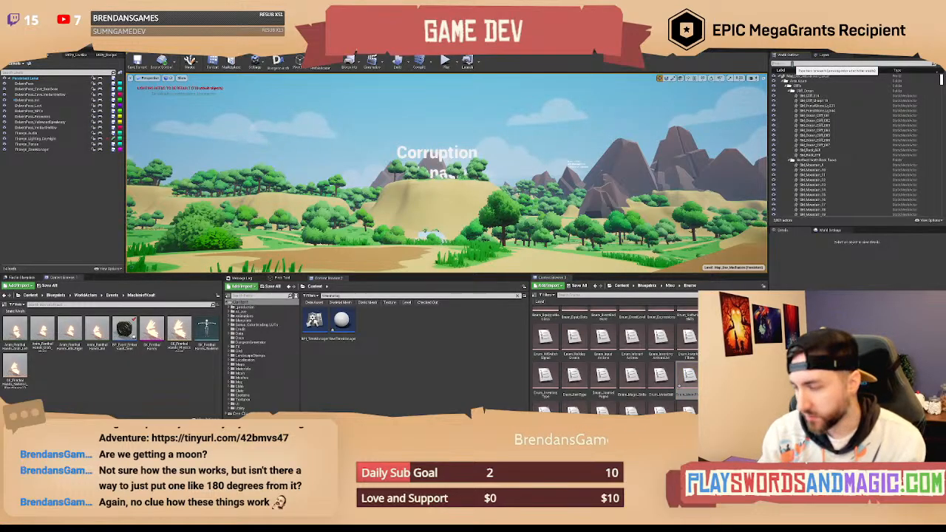
{"action": "type", "text": "sun"}
{"action": "left_click", "coordinate": [798, 90]}
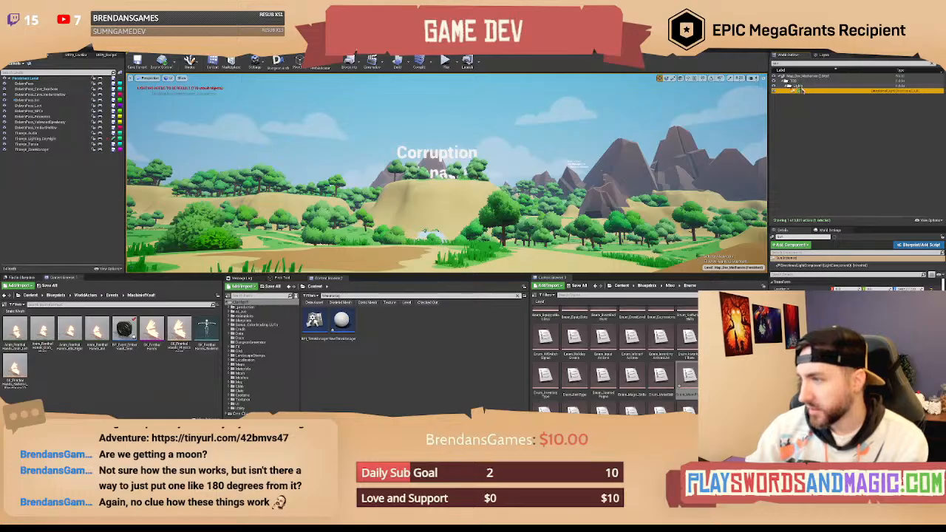
Search the level's actors for "sky" and examine the SkyAtmosphere actor's properties.
{"action": "double_click", "coordinate": [794, 64]}
{"action": "type", "text": "sky"}
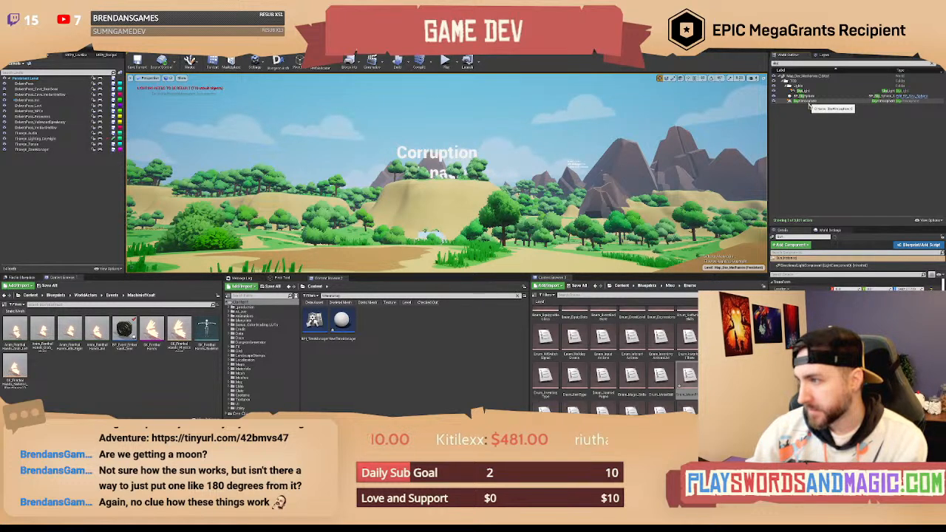
{"action": "left_click", "coordinate": [811, 106]}
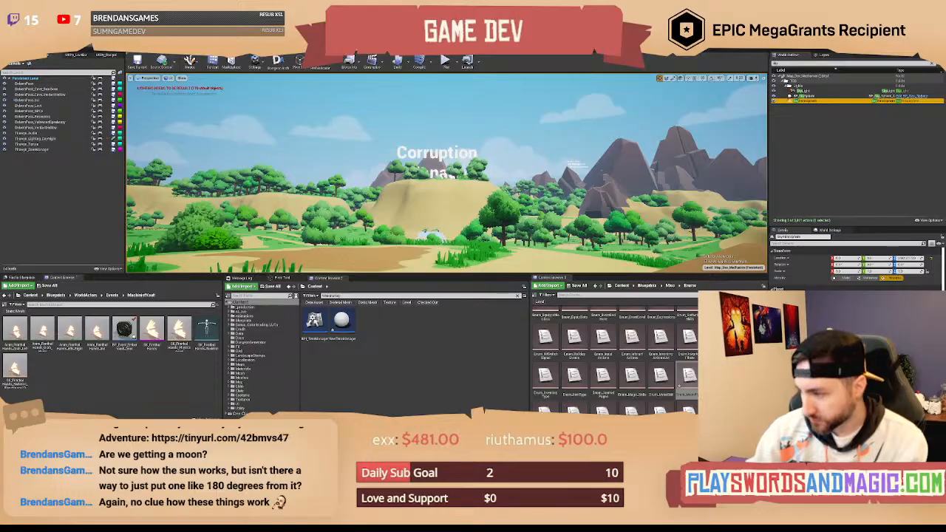
{"action": "scroll", "coordinate": [856, 267], "scroll_direction": "down", "scroll_amount": 5}
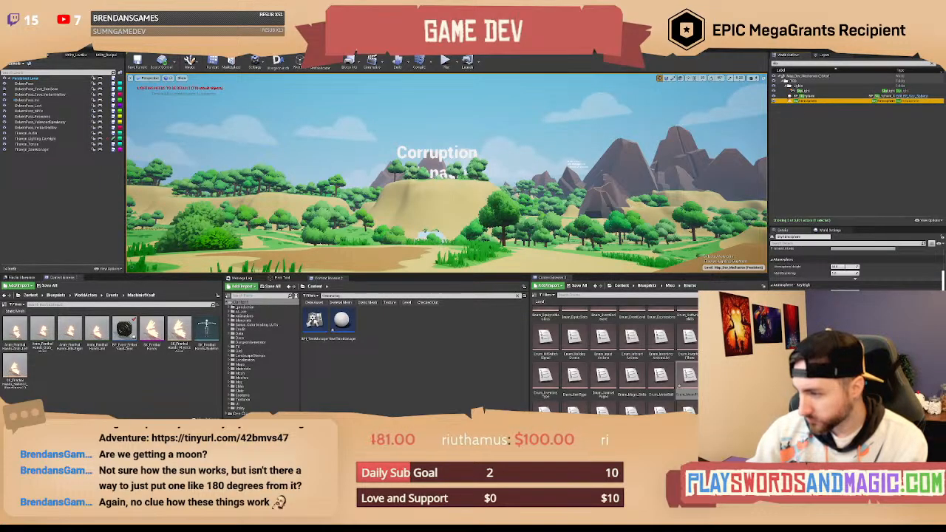
{"action": "scroll", "coordinate": [855, 268], "scroll_direction": "down", "scroll_amount": 3}
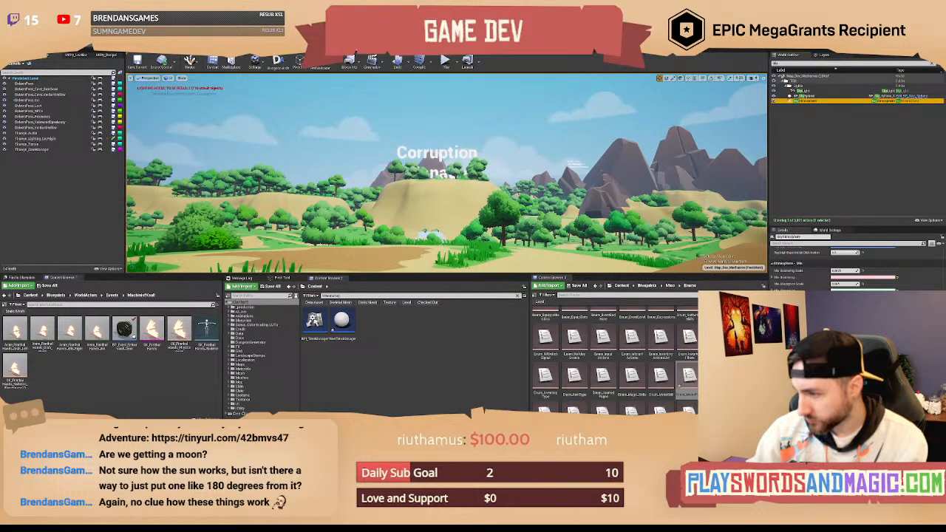
{"action": "scroll", "coordinate": [856, 267], "scroll_direction": "down", "scroll_amount": 3}
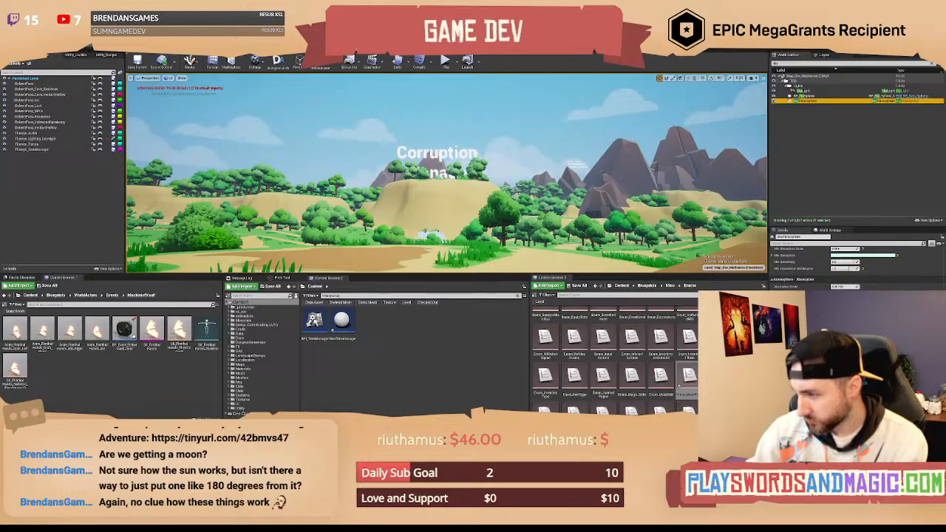
{"action": "scroll", "coordinate": [856, 268], "scroll_direction": "down", "scroll_amount": 5}
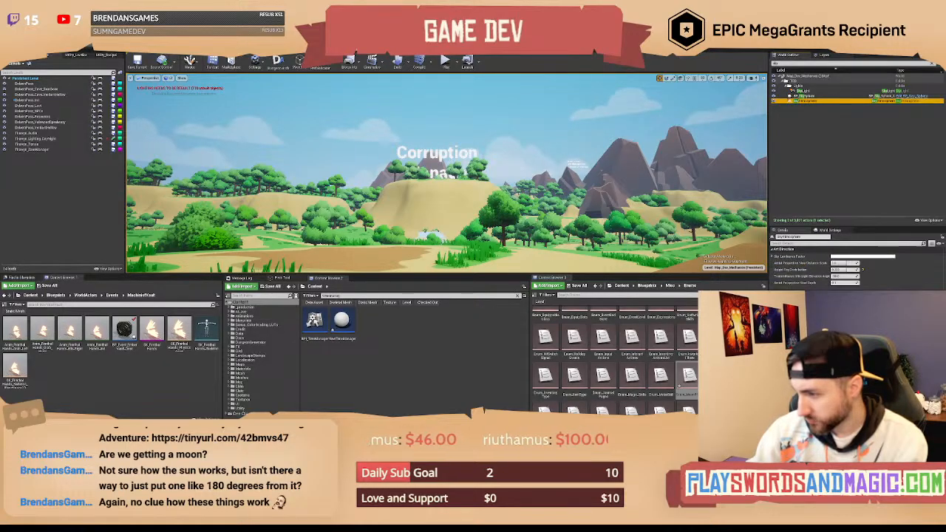
{"action": "scroll", "coordinate": [856, 268], "scroll_direction": "up", "scroll_amount": 10}
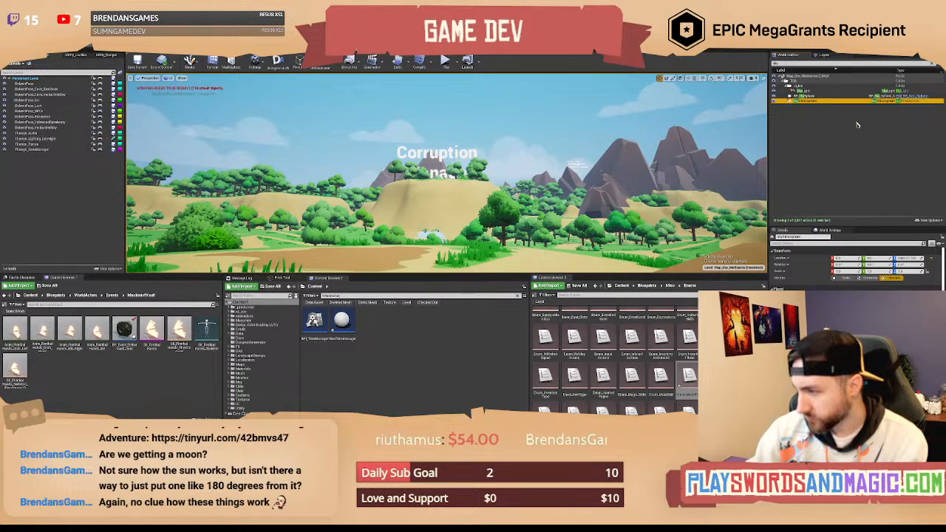
Select the sky sphere actor in the level and examine its properties.
{"action": "left_click", "coordinate": [800, 96]}
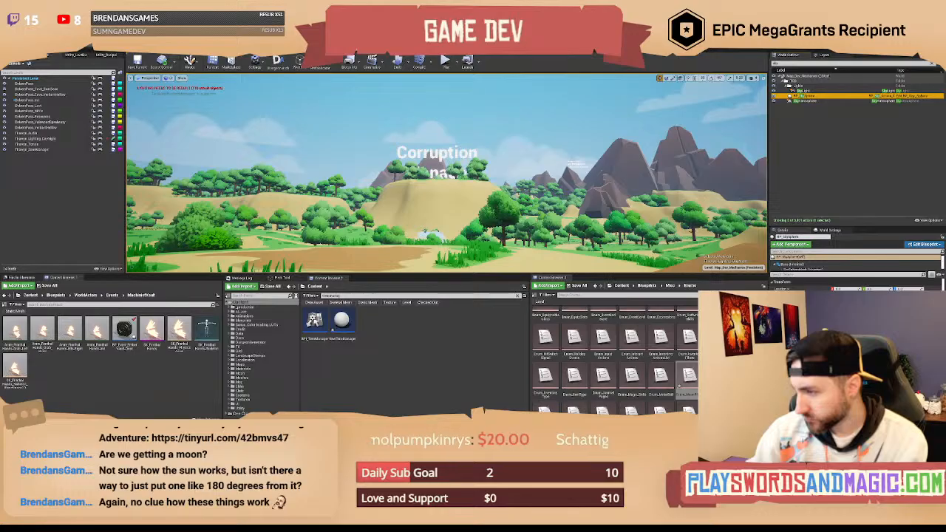
{"action": "left_click", "coordinate": [861, 327]}
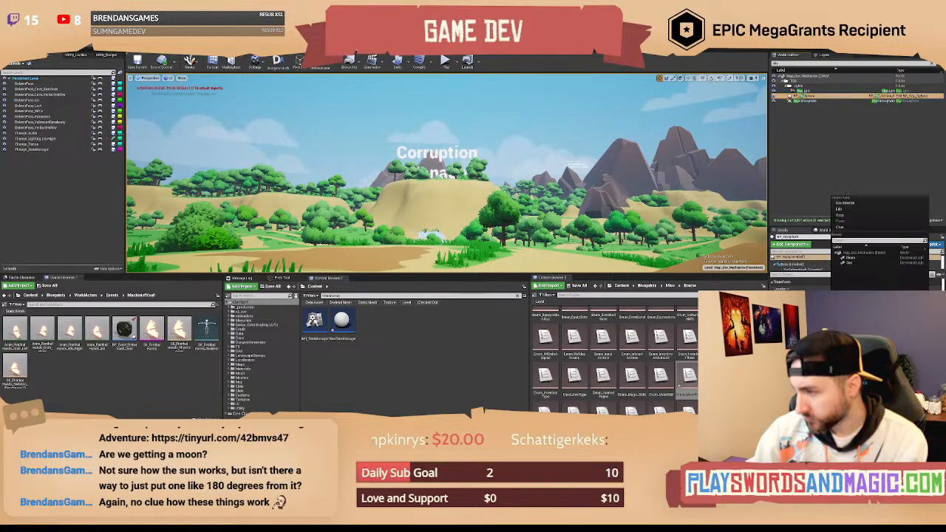
{"action": "left_click", "coordinate": [884, 171]}
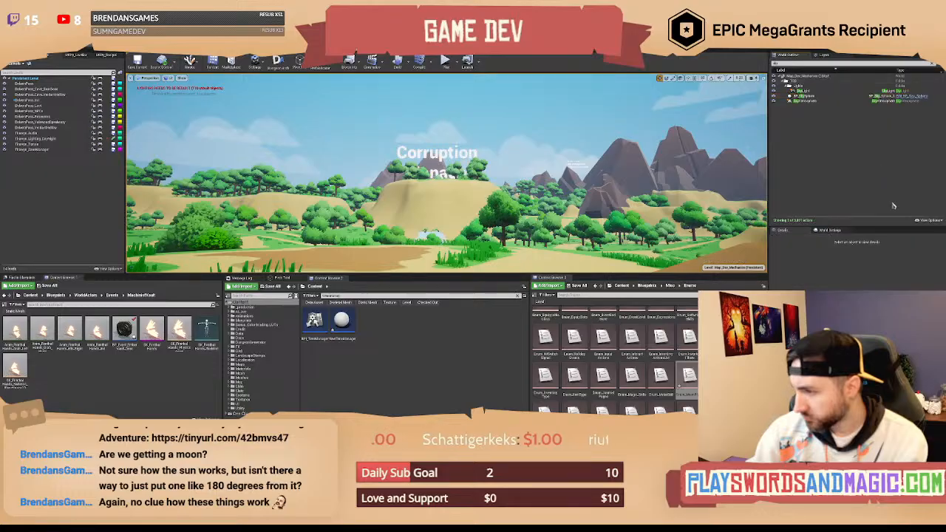
{"action": "left_click", "coordinate": [812, 97]}
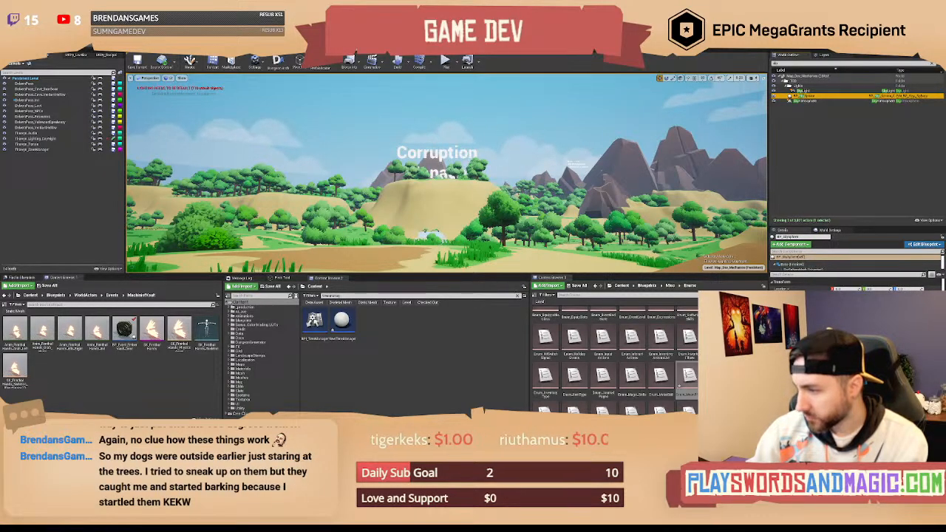
{"action": "scroll", "coordinate": [855, 285], "scroll_direction": "down", "scroll_amount": 8}
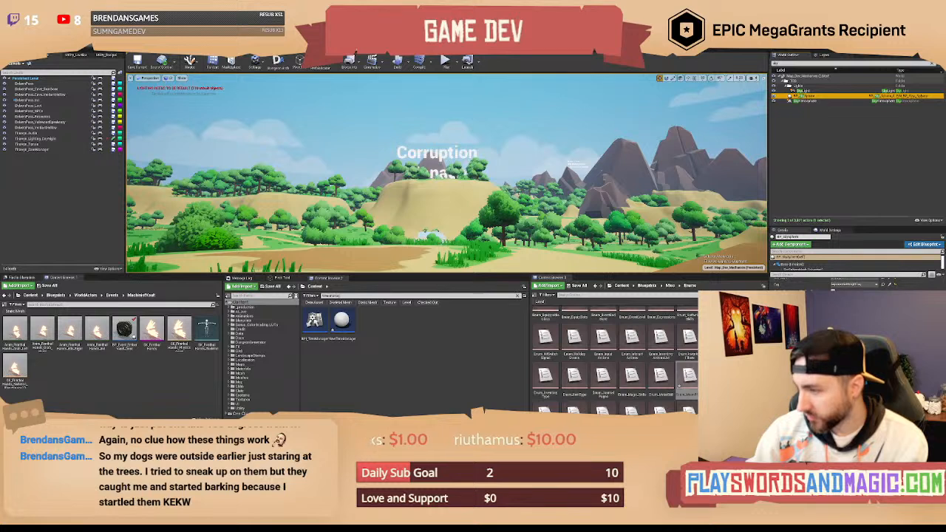
{"action": "scroll", "coordinate": [855, 286], "scroll_direction": "down", "scroll_amount": 2}
{"action": "scroll", "coordinate": [855, 285], "scroll_direction": "down", "scroll_amount": 2}
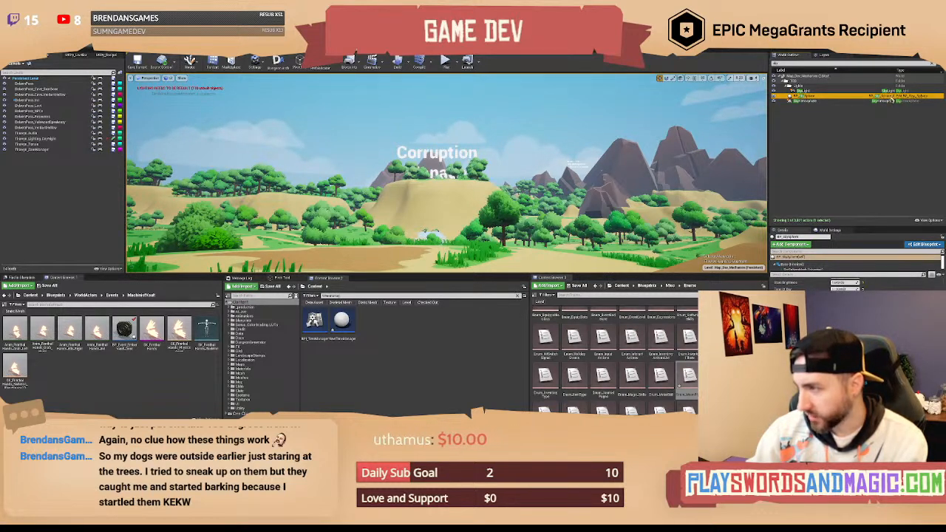
Open the BP_Sky_Sphere blueprint and follow its dynamic material's source to the sky material instance and its parent material.
{"action": "left_click", "coordinate": [909, 97]}
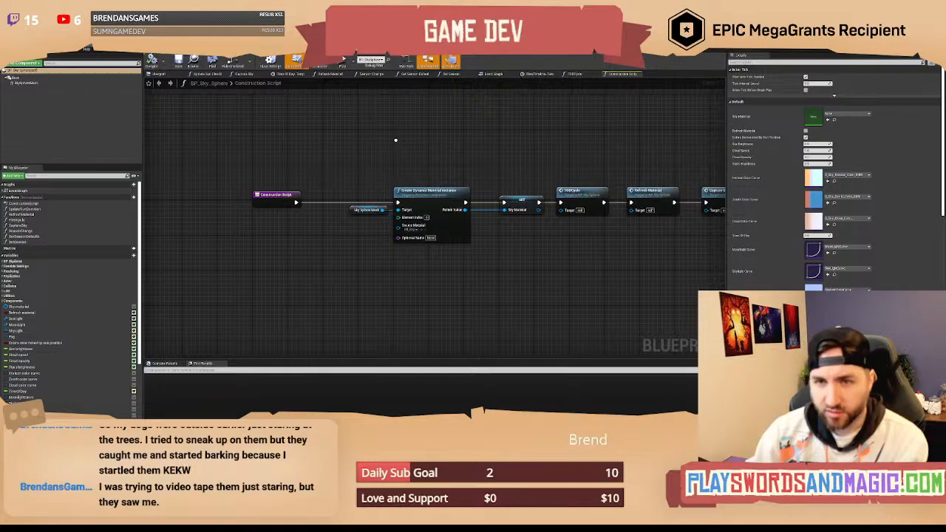
{"action": "right_click_drag", "start_coordinate": [397, 141], "coordinate": [326, 153]}
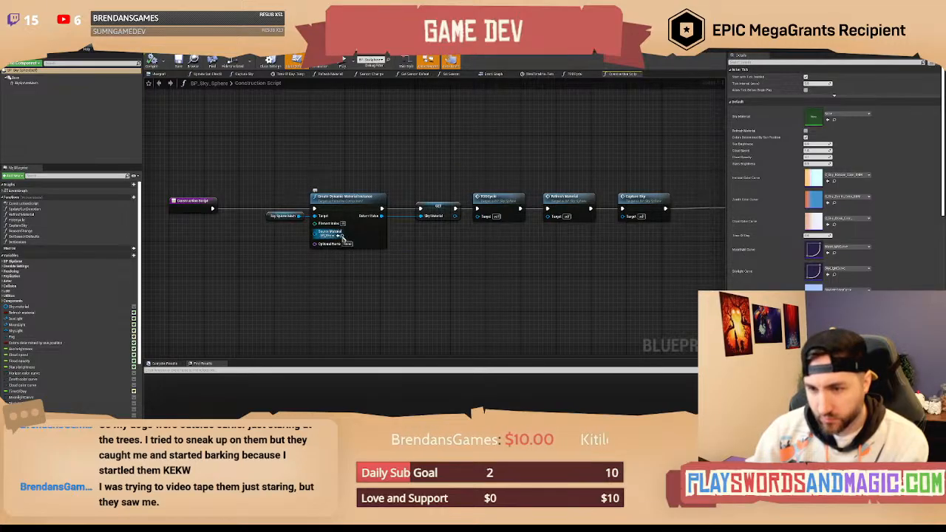
{"action": "left_click", "coordinate": [342, 236]}
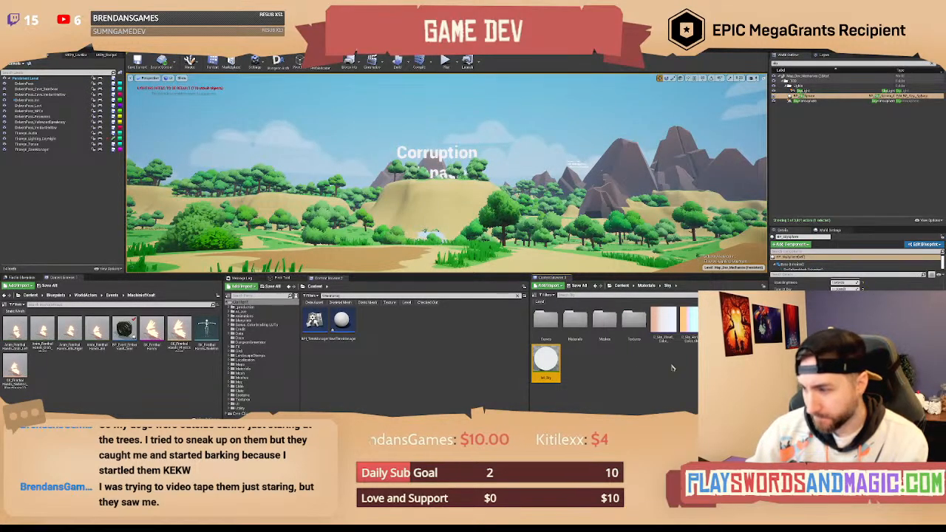
{"action": "double_click", "coordinate": [546, 360]}
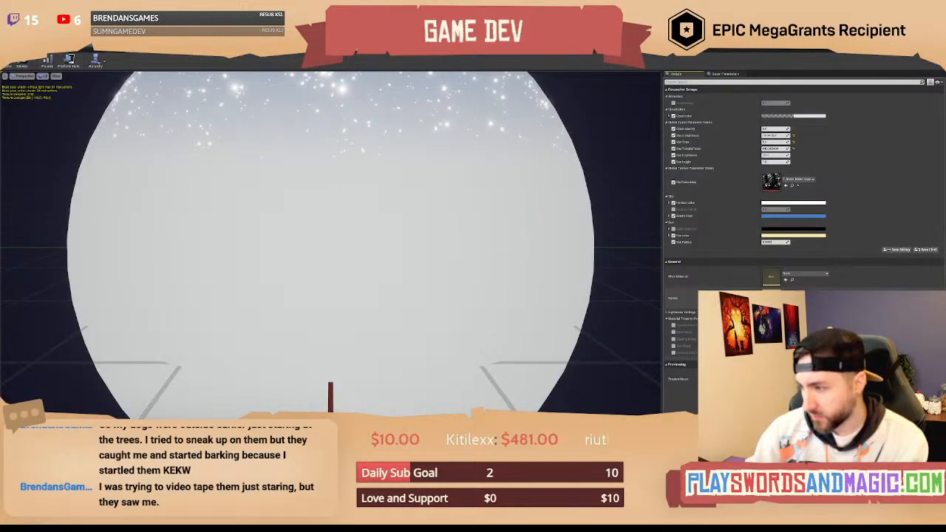
{"action": "double_click", "coordinate": [770, 299]}
Examine the sky material graph's overall layout and the nodes inside its Sun group.
{"action": "right_click_drag", "start_coordinate": [361, 215], "coordinate": [494, 193]}
{"action": "scroll", "coordinate": [489, 190], "scroll_direction": "down", "scroll_amount": 4}
{"action": "right_click_drag", "start_coordinate": [382, 188], "coordinate": [717, 214]}
{"action": "scroll", "coordinate": [534, 251], "scroll_direction": "down", "scroll_amount": 2}
{"action": "right_click_drag", "start_coordinate": [309, 156], "coordinate": [513, 207]}
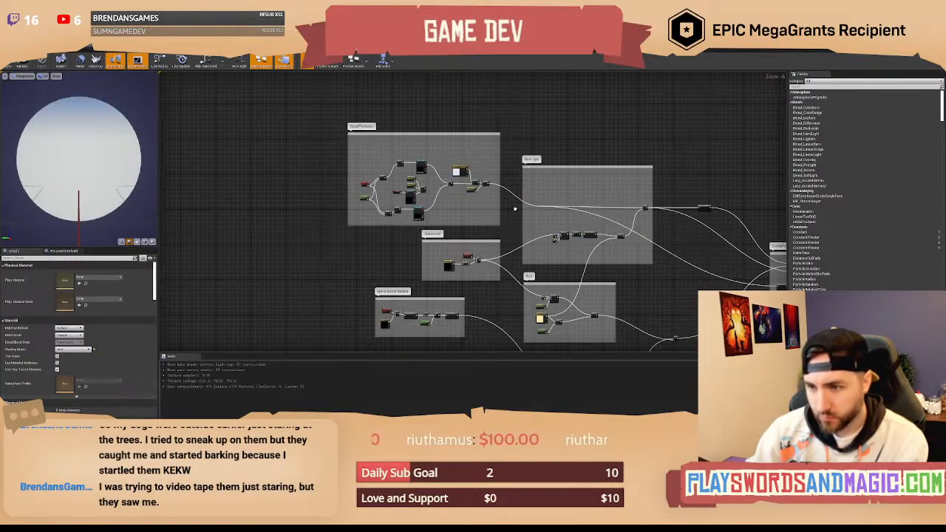
{"action": "scroll", "coordinate": [520, 247], "scroll_direction": "up", "scroll_amount": 2}
{"action": "right_click_drag", "start_coordinate": [520, 247], "coordinate": [513, 169]}
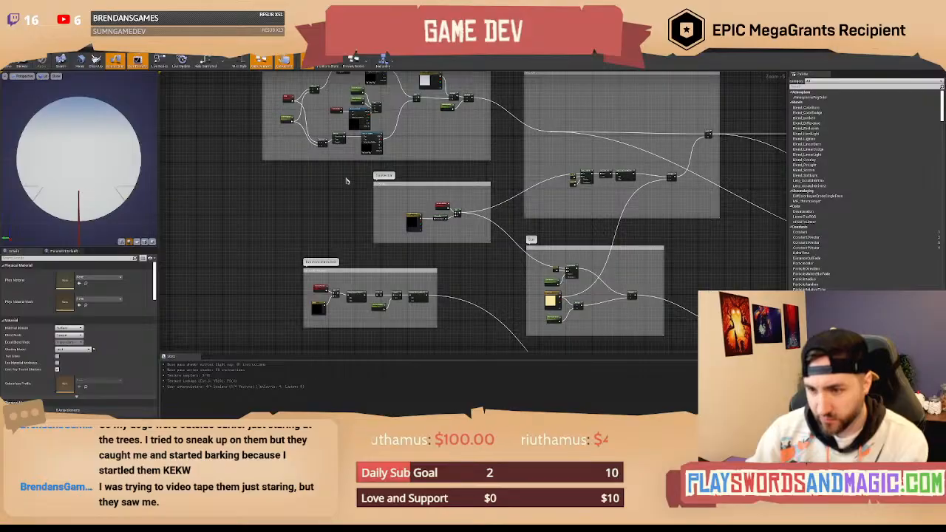
{"action": "left_click_drag", "start_coordinate": [345, 176], "coordinate": [508, 230]}
{"action": "right_click_drag", "start_coordinate": [532, 230], "coordinate": [483, 123]}
{"action": "scroll", "coordinate": [451, 187], "scroll_direction": "up", "scroll_amount": 4}
{"action": "left_click", "coordinate": [453, 187]}
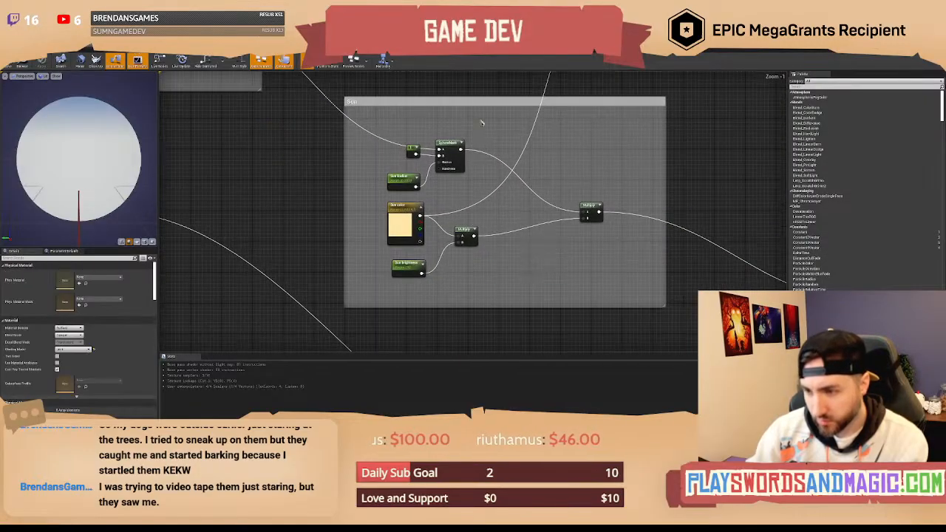
{"action": "scroll", "coordinate": [460, 184], "scroll_direction": "up", "scroll_amount": 1}
{"action": "right_click_drag", "start_coordinate": [459, 183], "coordinate": [403, 205]}
{"action": "scroll", "coordinate": [403, 205], "scroll_direction": "down", "scroll_amount": 1}
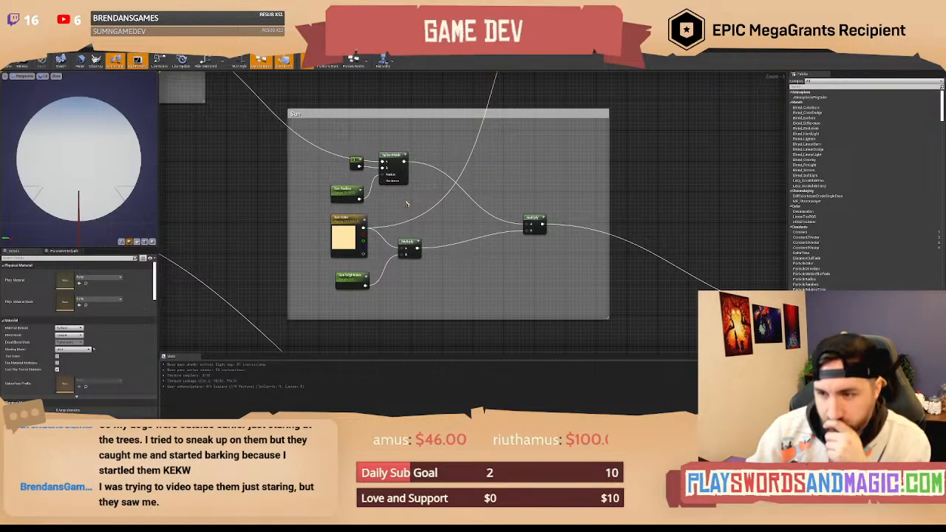
Examine how the Sun group's nodes connect to the neighbouring groups in the sky material.
{"action": "right_click_drag", "start_coordinate": [536, 131], "coordinate": [450, 296]}
{"action": "right_click_drag", "start_coordinate": [487, 176], "coordinate": [496, 332]}
{"action": "scroll", "coordinate": [492, 256], "scroll_direction": "down", "scroll_amount": 2}
{"action": "right_click_drag", "start_coordinate": [427, 240], "coordinate": [412, 214]}
{"action": "scroll", "coordinate": [464, 297], "scroll_direction": "down", "scroll_amount": 2}
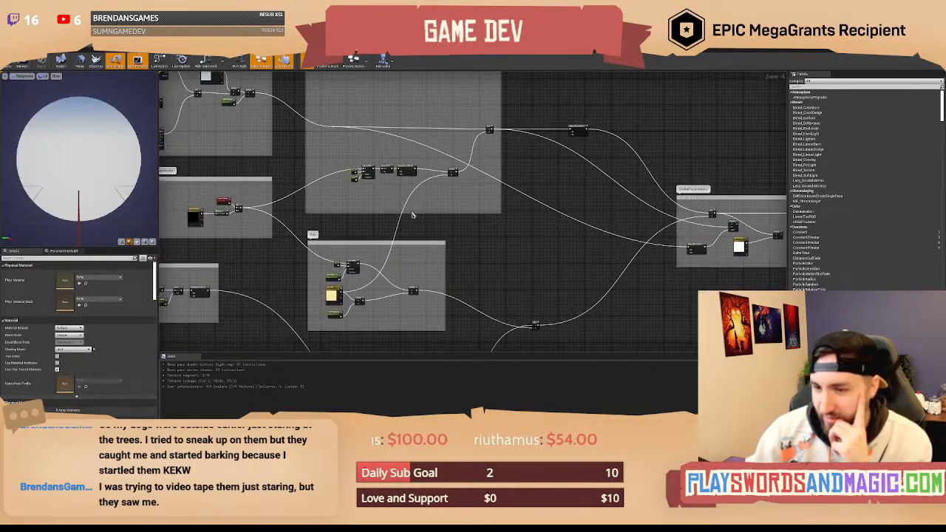
{"action": "right_click_drag", "start_coordinate": [475, 224], "coordinate": [438, 235]}
{"action": "scroll", "coordinate": [508, 171], "scroll_direction": "down", "scroll_amount": 1}
{"action": "scroll", "coordinate": [445, 168], "scroll_direction": "up", "scroll_amount": 2}
{"action": "left_click_drag", "start_coordinate": [504, 308], "coordinate": [549, 317]}
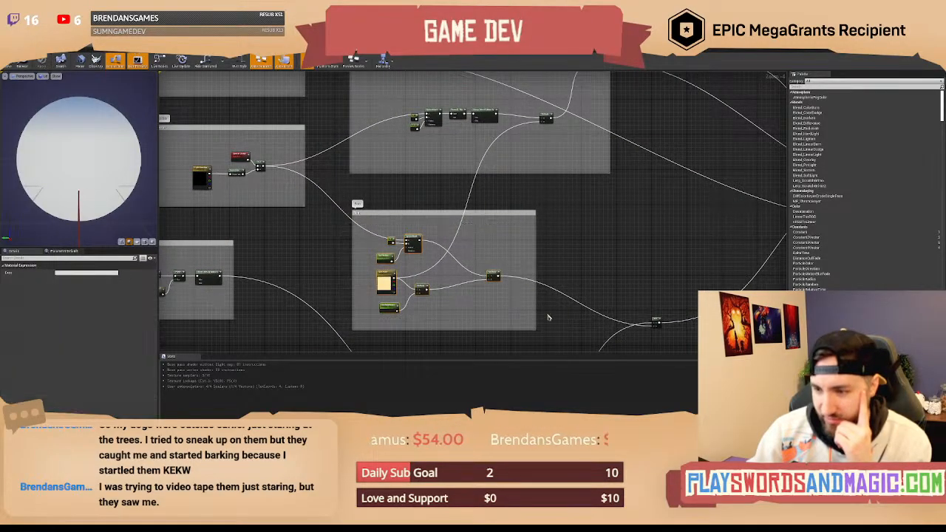
{"action": "right_click_drag", "start_coordinate": [590, 308], "coordinate": [393, 261]}
{"action": "left_click", "coordinate": [488, 313]}
{"action": "right_click_drag", "start_coordinate": [488, 313], "coordinate": [489, 231]}
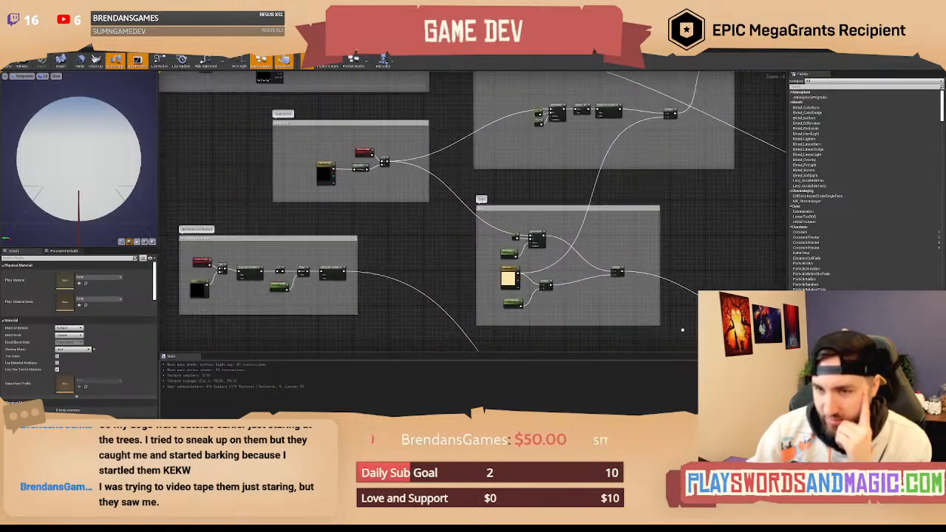
Trace the light group above the Sun group through to the GlobalParameters group.
{"action": "scroll", "coordinate": [506, 218], "scroll_direction": "up", "scroll_amount": 1}
{"action": "right_click_drag", "start_coordinate": [500, 202], "coordinate": [427, 236]}
{"action": "right_click_drag", "start_coordinate": [560, 201], "coordinate": [307, 318]}
{"action": "right_click_drag", "start_coordinate": [319, 163], "coordinate": [437, 289]}
{"action": "scroll", "coordinate": [436, 289], "scroll_direction": "down", "scroll_amount": 1}
{"action": "right_click_drag", "start_coordinate": [361, 280], "coordinate": [530, 328]}
{"action": "right_click_drag", "start_coordinate": [375, 284], "coordinate": [529, 271]}
{"action": "right_click_drag", "start_coordinate": [633, 287], "coordinate": [391, 264]}
{"action": "right_click_drag", "start_coordinate": [558, 252], "coordinate": [373, 205]}
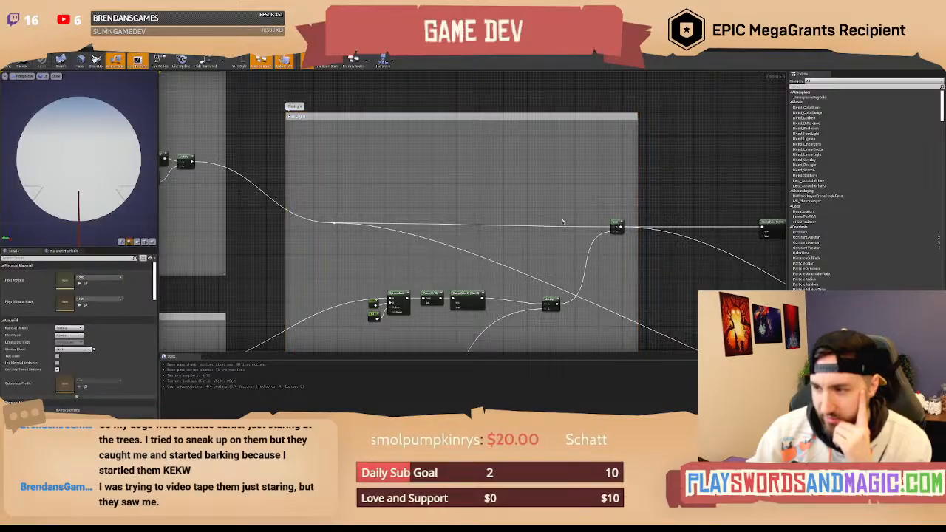
{"action": "right_click_drag", "start_coordinate": [705, 287], "coordinate": [411, 162]}
{"action": "scroll", "coordinate": [412, 162], "scroll_direction": "down", "scroll_amount": 2}
{"action": "right_click_drag", "start_coordinate": [479, 208], "coordinate": [408, 194]}
{"action": "scroll", "coordinate": [408, 195], "scroll_direction": "up", "scroll_amount": 2}
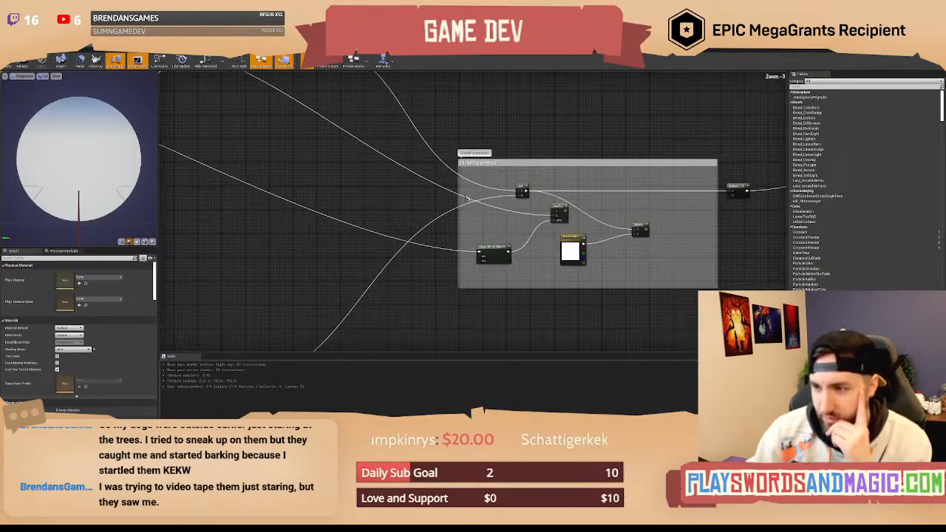
{"action": "left_click_drag", "start_coordinate": [479, 181], "coordinate": [676, 288]}
{"action": "scroll", "coordinate": [676, 288], "scroll_direction": "up", "scroll_amount": 1}
{"action": "right_click_drag", "start_coordinate": [676, 288], "coordinate": [538, 289]}
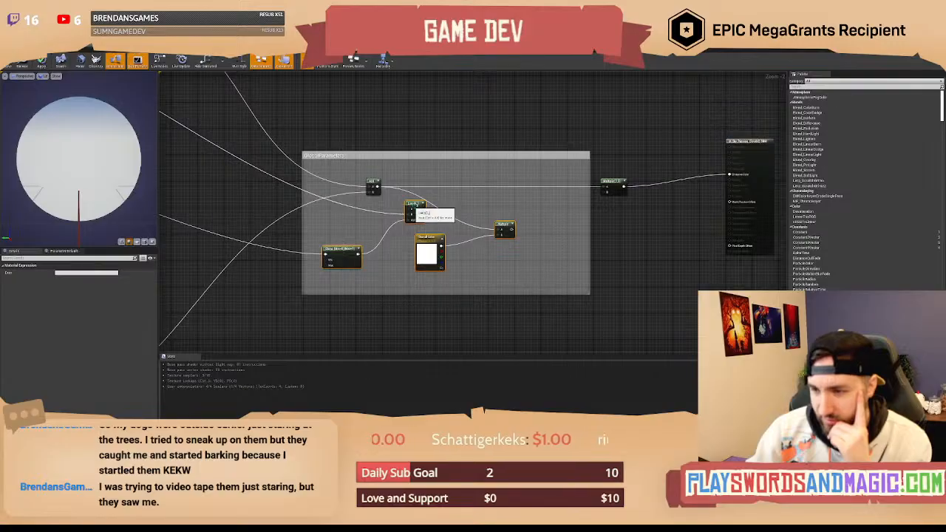
{"action": "mouse_move", "coordinate": [416, 212]}
{"action": "left_mouse_down"}
{"action": "mouse_move", "coordinate": [443, 246]}
{"action": "mouse_move", "coordinate": [436, 224]}
{"action": "mouse_move", "coordinate": [425, 223]}
{"action": "left_mouse_up"}
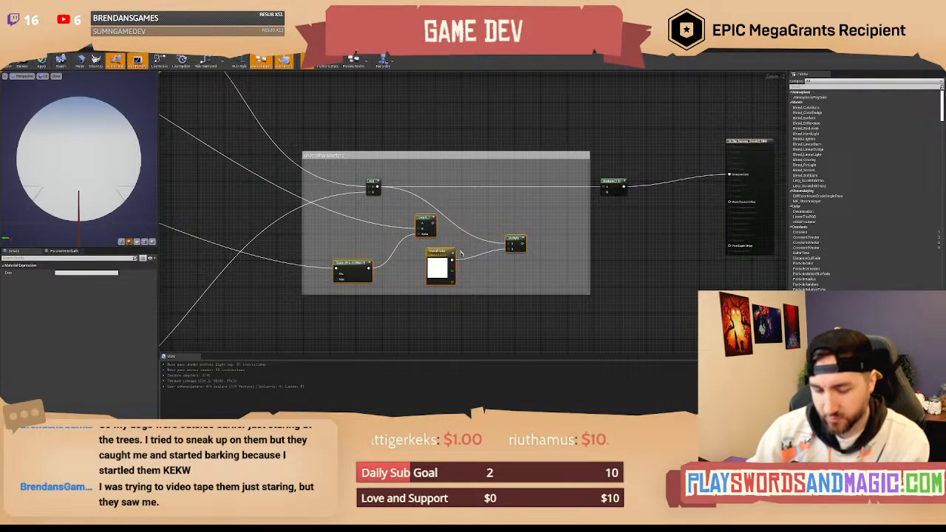
{"action": "key", "text": "ctrl+z"}
Examine the material's final Multiply node, the SkyColors group and the texture and time nodes feeding it.
{"action": "right_click_drag", "start_coordinate": [487, 297], "coordinate": [448, 262]}
{"action": "scroll", "coordinate": [433, 226], "scroll_direction": "down", "scroll_amount": 1}
{"action": "left_click", "coordinate": [545, 170]}
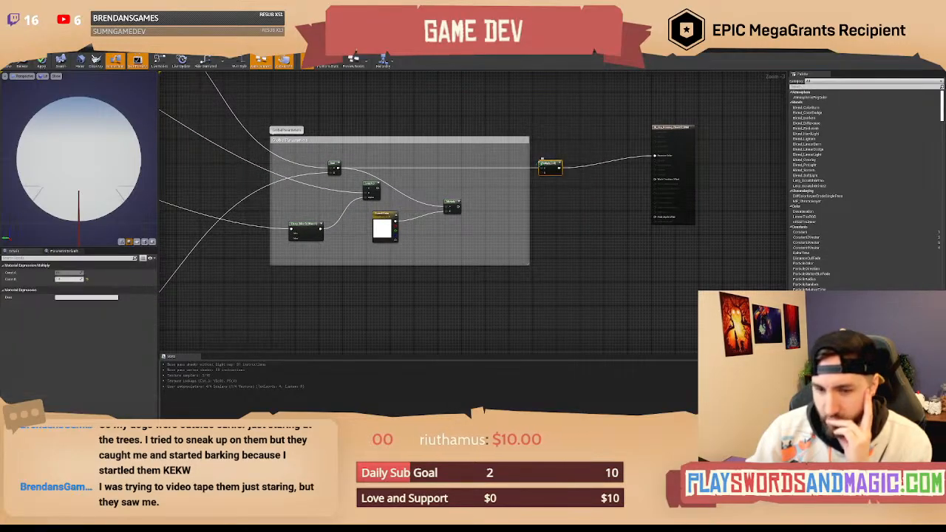
{"action": "left_click", "coordinate": [403, 297]}
{"action": "right_click_drag", "start_coordinate": [403, 297], "coordinate": [483, 197]}
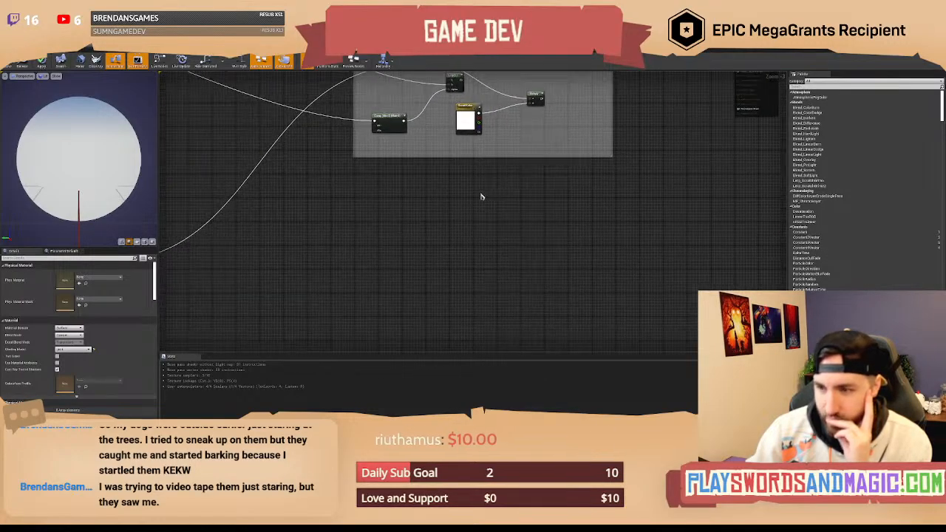
{"action": "scroll", "coordinate": [484, 197], "scroll_direction": "down", "scroll_amount": 3}
{"action": "right_click_drag", "start_coordinate": [410, 210], "coordinate": [538, 191]}
{"action": "scroll", "coordinate": [538, 190], "scroll_direction": "up", "scroll_amount": 3}
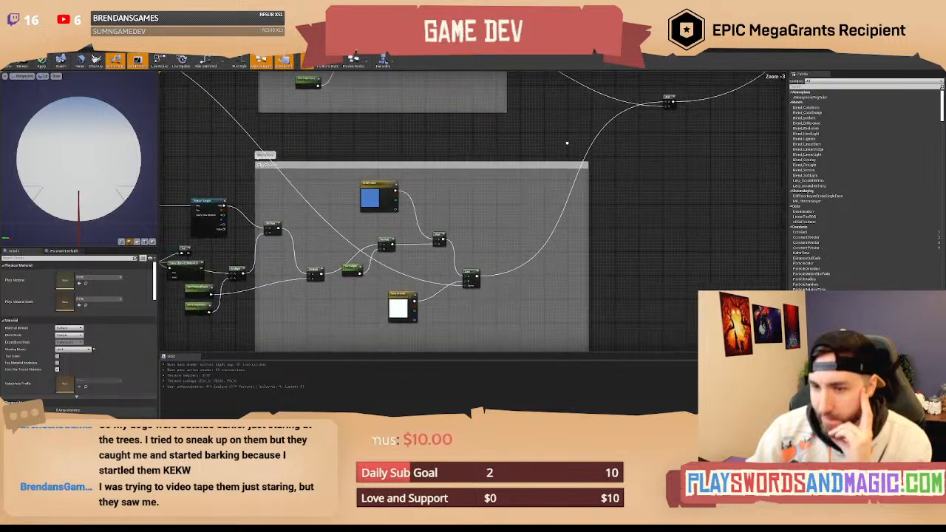
{"action": "right_click_drag", "start_coordinate": [471, 208], "coordinate": [660, 163]}
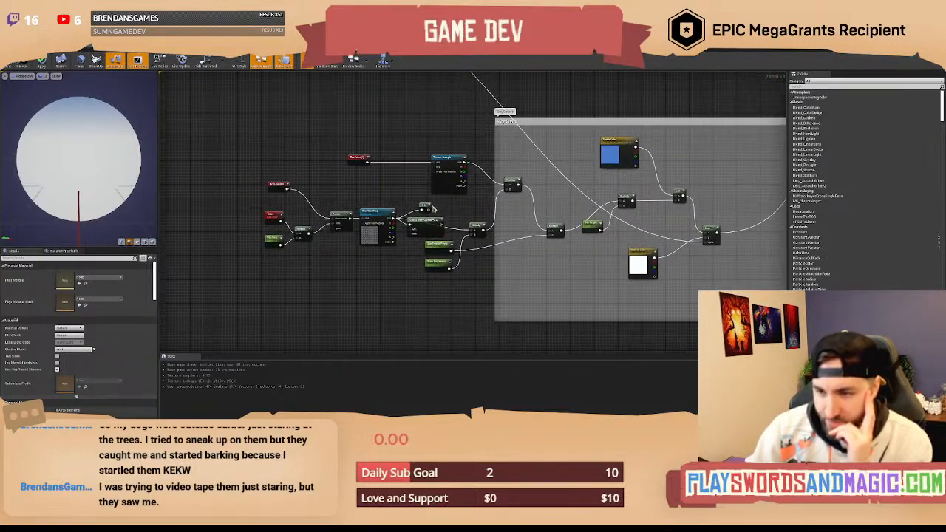
{"action": "scroll", "coordinate": [435, 210], "scroll_direction": "up", "scroll_amount": 3}
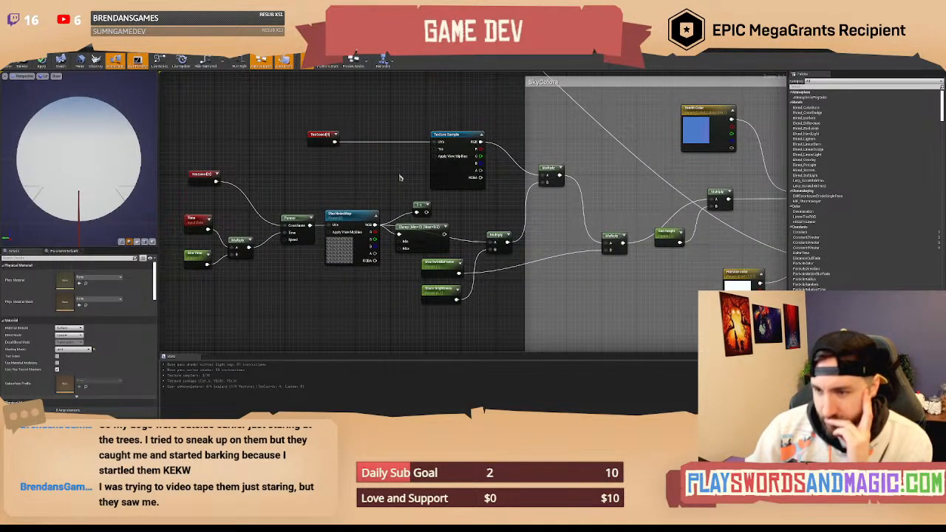
{"action": "right_click_drag", "start_coordinate": [609, 180], "coordinate": [360, 254]}
{"action": "scroll", "coordinate": [473, 207], "scroll_direction": "down", "scroll_amount": 4}
{"action": "right_click_drag", "start_coordinate": [520, 197], "coordinate": [482, 272]}
{"action": "right_click_drag", "start_coordinate": [517, 181], "coordinate": [535, 212]}
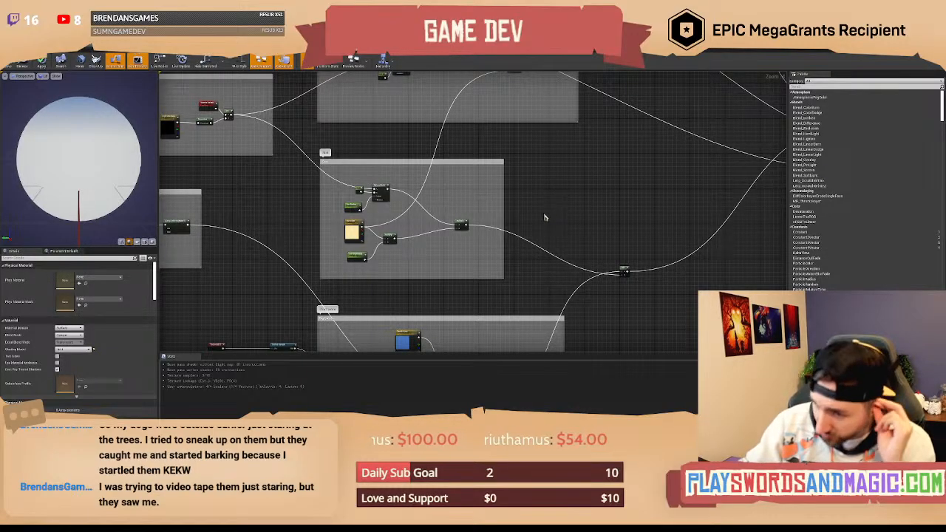
Switch back to the level editor and survey the sky and landscape from a higher viewpoint.
{"action": "left_click", "coordinate": [40, 45]}
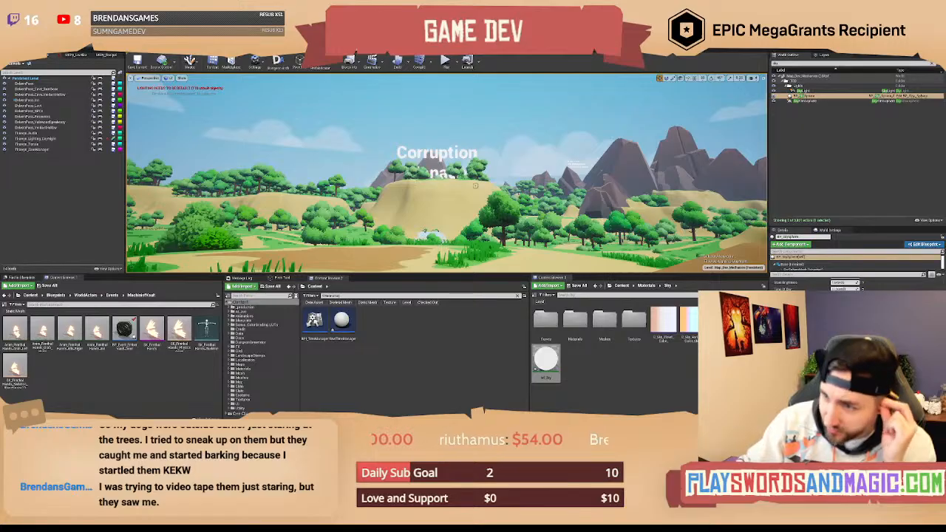
{"action": "right_click_drag", "start_coordinate": [475, 184], "coordinate": [493, 201]}
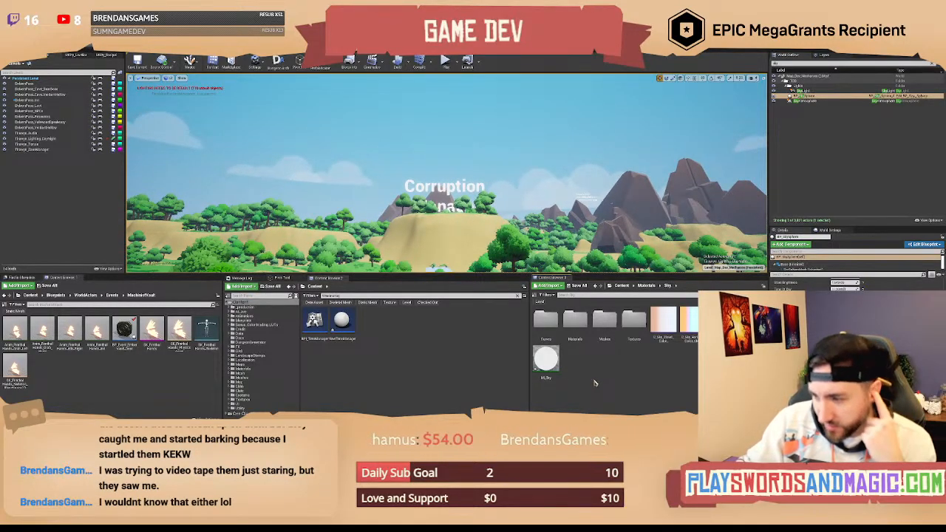
{"action": "right_click_drag", "start_coordinate": [446, 174], "coordinate": [474, 195]}
{"action": "key", "text": "e"}
{"action": "right_click_drag", "start_coordinate": [447, 174], "coordinate": [419, 118]}
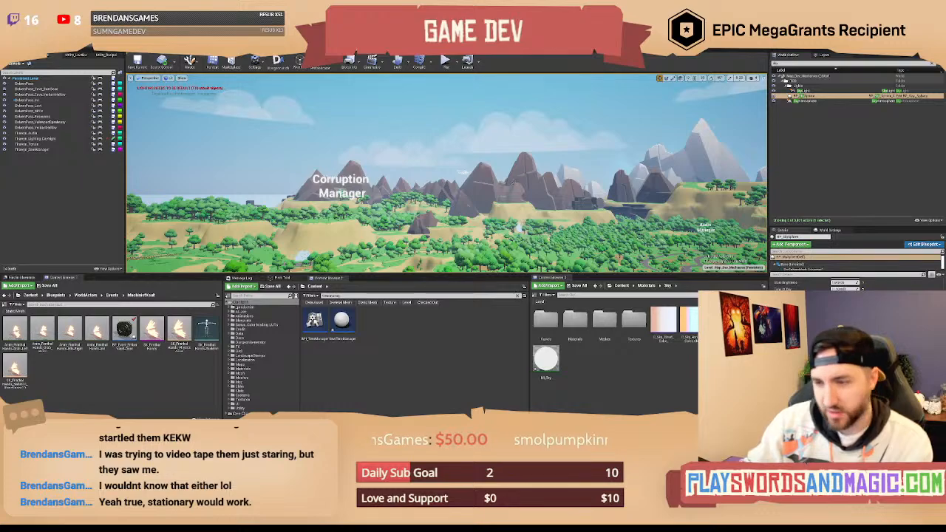
{"action": "key", "text": "w"}
{"action": "mouse_move", "coordinate": [446, 173]}
{"action": "right_mouse_down"}
{"action": "mouse_move", "coordinate": [435, 203]}
{"action": "mouse_move", "coordinate": [470, 214]}
{"action": "mouse_move", "coordinate": [480, 110]}
{"action": "mouse_move", "coordinate": [464, 178]}
{"action": "right_mouse_up"}
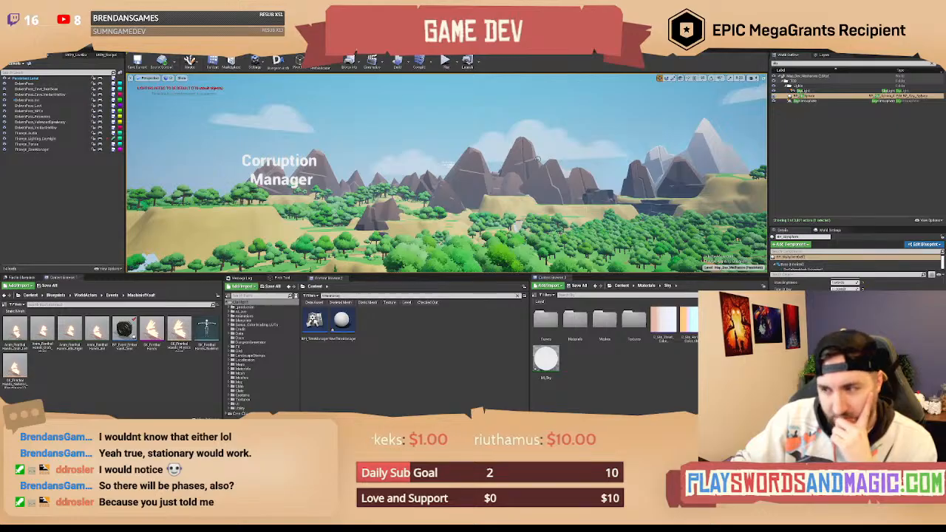
{"action": "right_click_drag", "start_coordinate": [446, 174], "coordinate": [459, 200]}
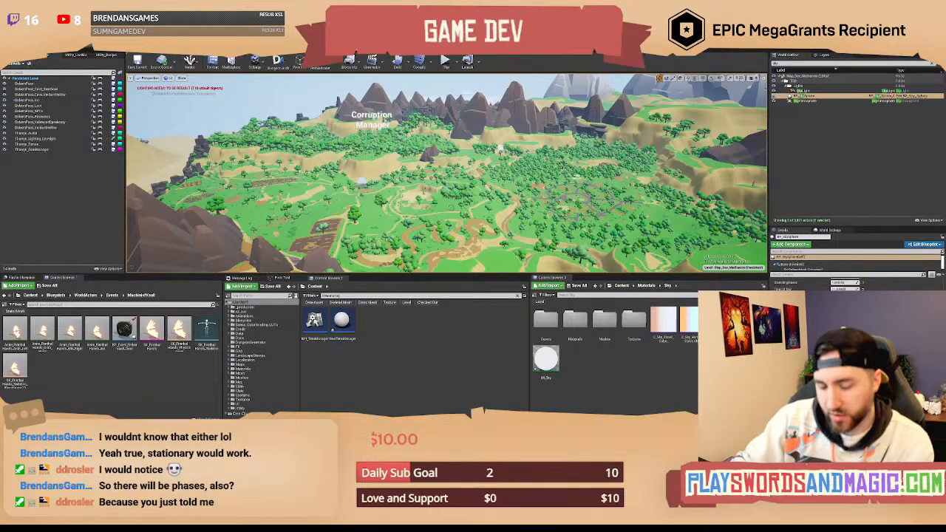
{"action": "right_click_drag", "start_coordinate": [458, 200], "coordinate": [458, 200]}
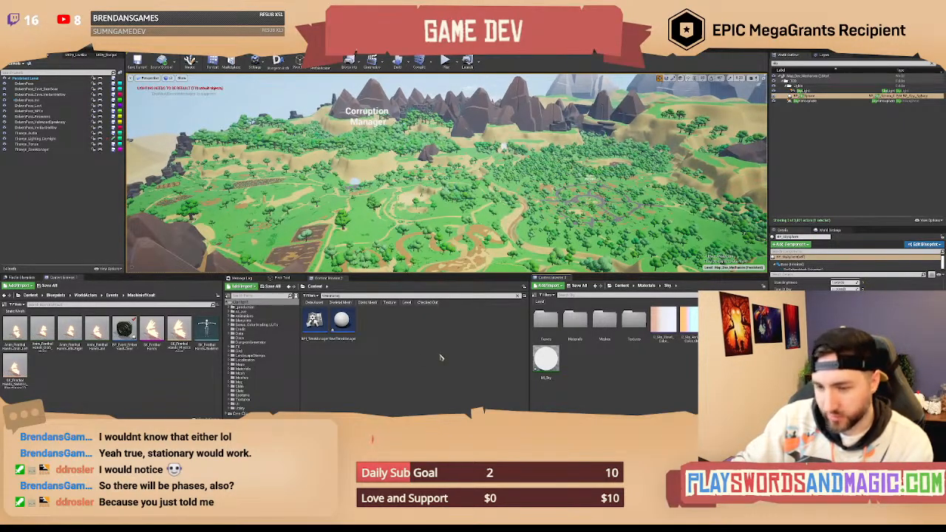
Create an Actor Blueprint named BP_Moon in the TimeOfDay folder that holds NewTimeManager.
{"action": "right_click", "coordinate": [344, 325]}
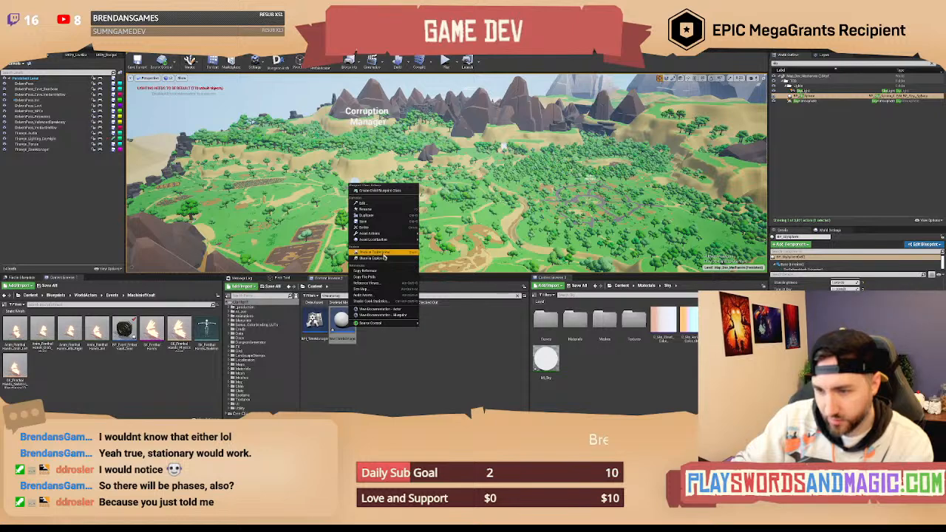
{"action": "left_click", "coordinate": [383, 255]}
{"action": "right_click", "coordinate": [419, 367]}
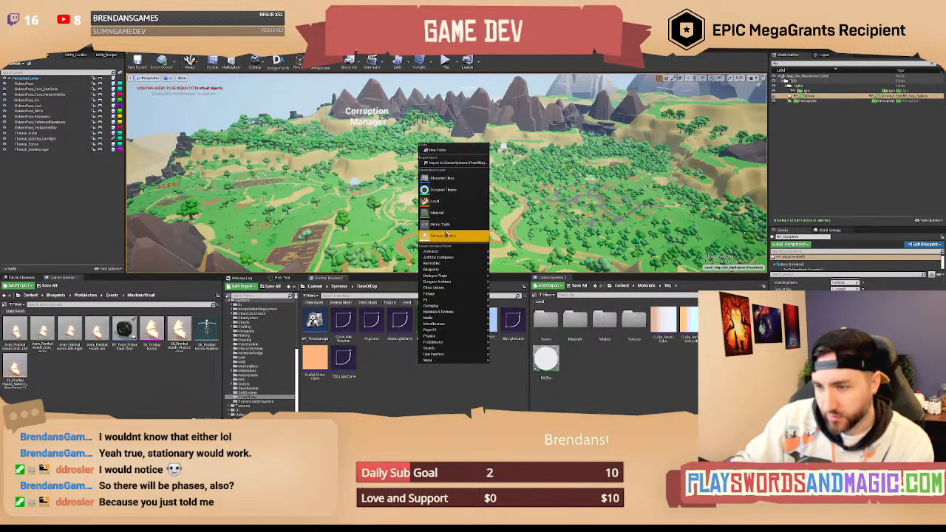
{"action": "left_click", "coordinate": [443, 179]}
{"action": "left_click", "coordinate": [423, 180]}
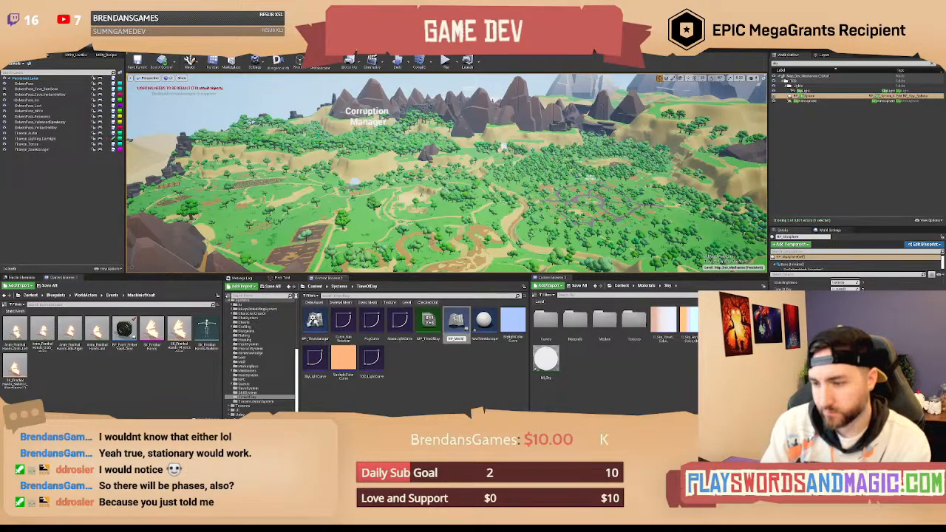
{"action": "key", "text": "Return"}
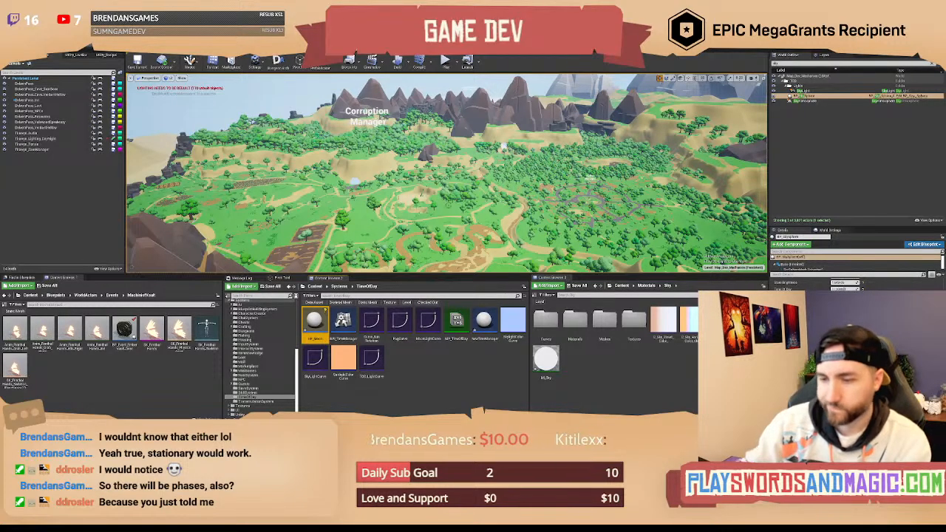
Place BP_Moon over the landscape in the Lighting_DayNight sublevel and open its blueprint for editing.
{"action": "key", "text": "w"}
{"action": "right_click_drag", "start_coordinate": [448, 204], "coordinate": [448, 216]}
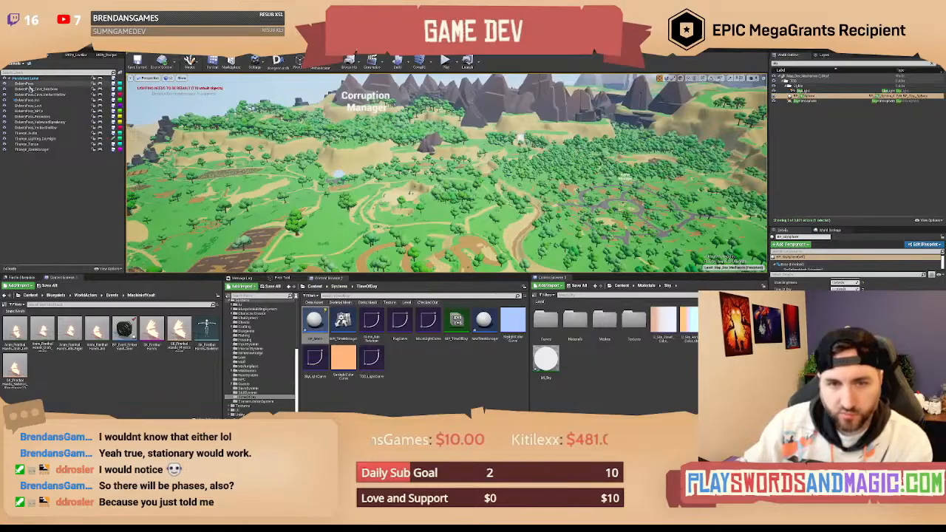
{"action": "left_click", "coordinate": [55, 140]}
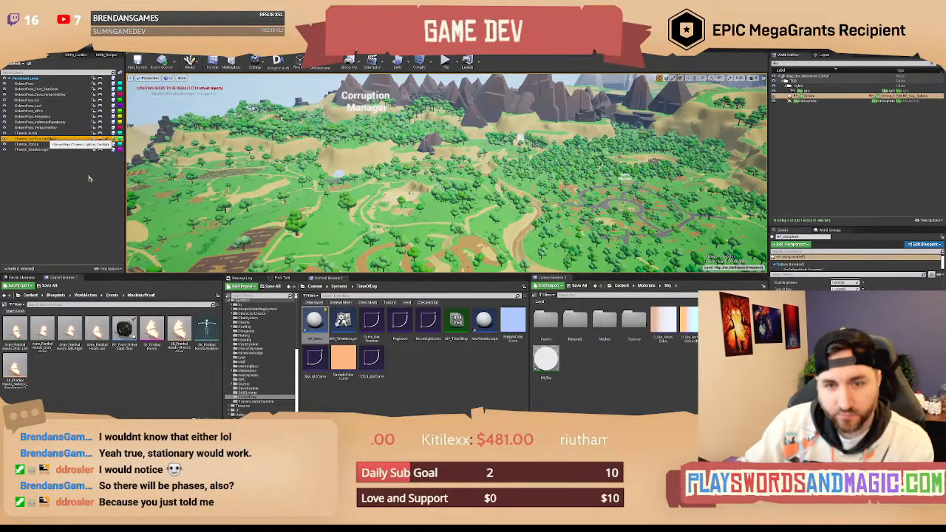
{"action": "left_click_drag", "start_coordinate": [314, 320], "coordinate": [436, 218]}
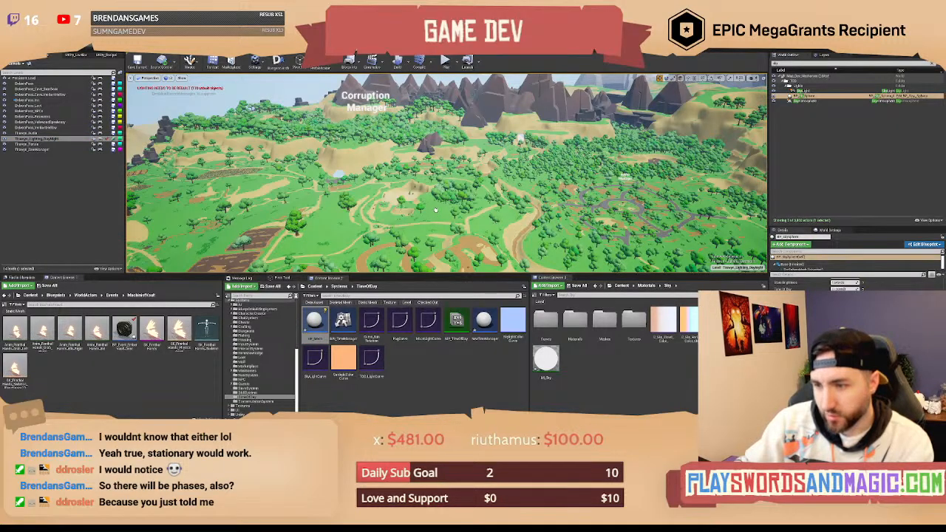
{"action": "key", "text": "w"}
{"action": "right_click_drag", "start_coordinate": [451, 223], "coordinate": [459, 229]}
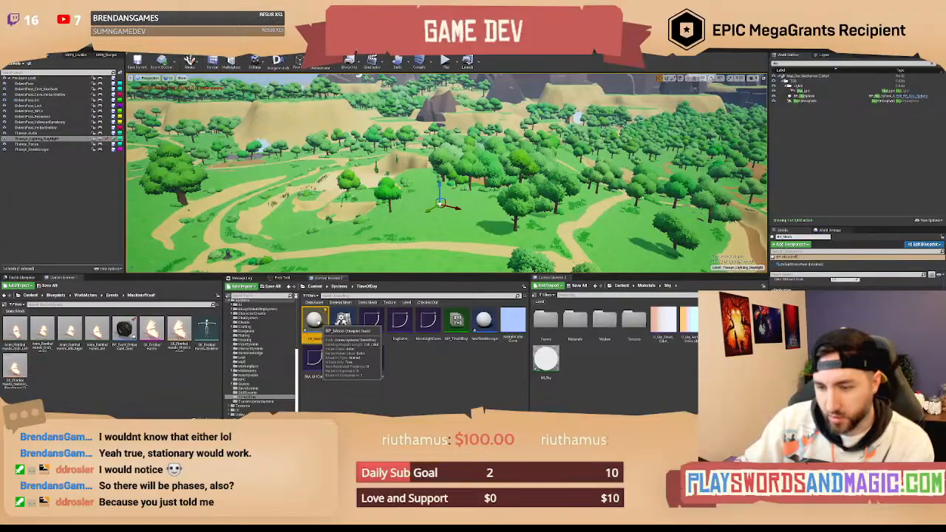
{"action": "left_click_drag", "start_coordinate": [315, 322], "coordinate": [465, 222]}
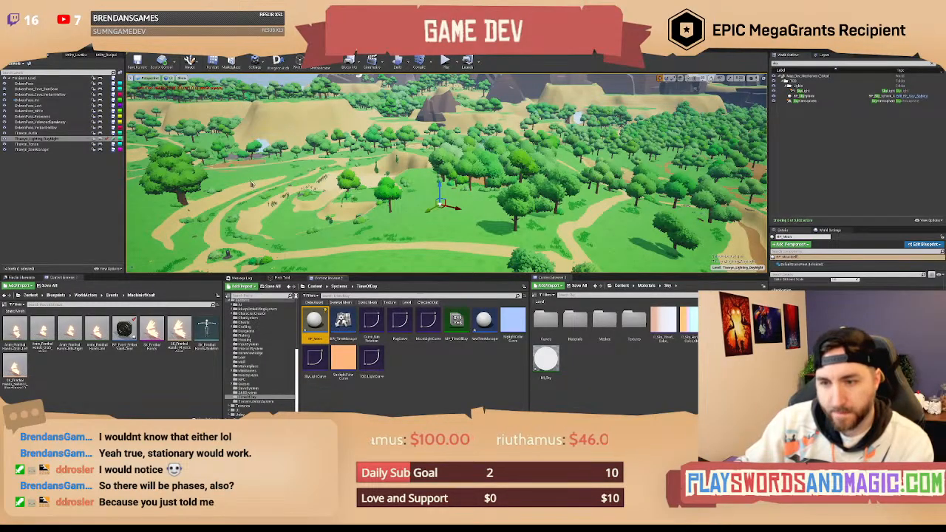
{"action": "key", "text": "ctrl+e"}
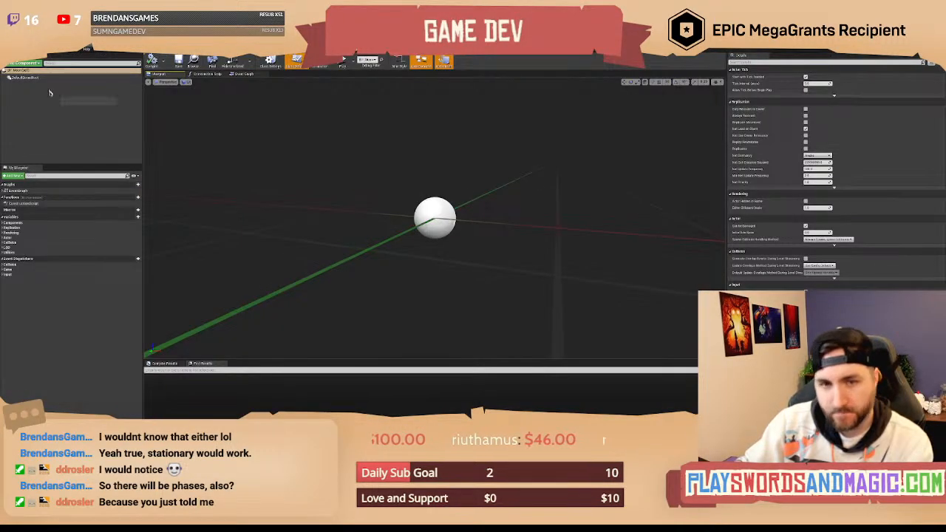
Try a Plane component as the moon's surface in BP_Moon and remove it.
{"action": "left_click", "coordinate": [28, 65]}
{"action": "type", "text": "plane"}
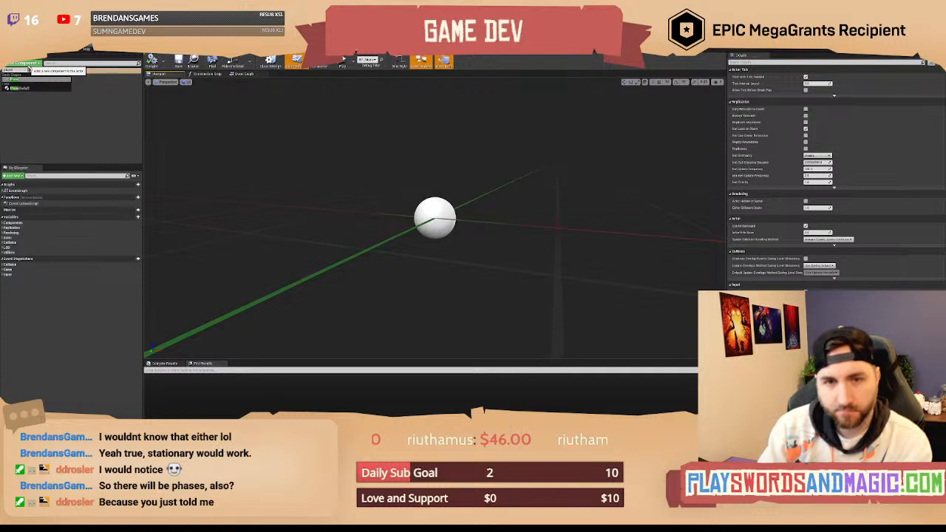
{"action": "left_click", "coordinate": [30, 81]}
{"action": "right_click_drag", "start_coordinate": [414, 221], "coordinate": [399, 288]}
{"action": "scroll", "coordinate": [399, 244], "scroll_direction": "up", "scroll_amount": 2}
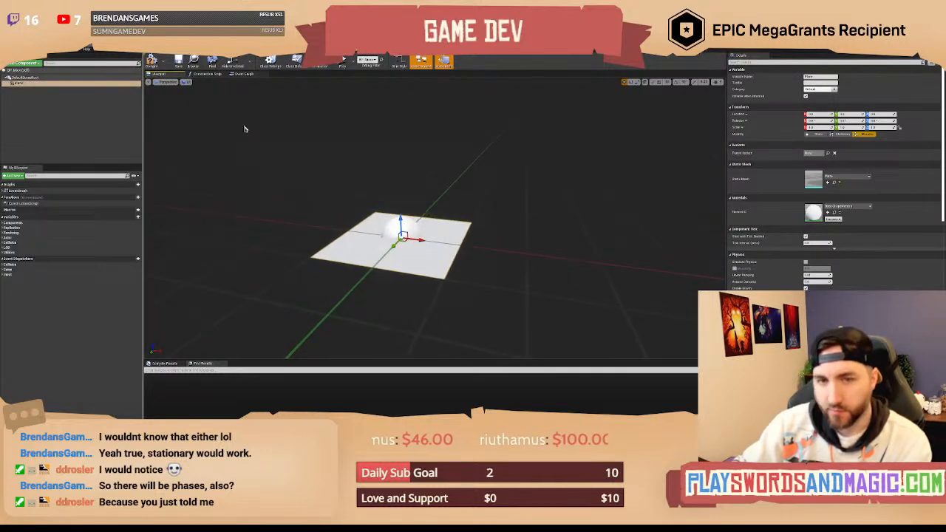
{"action": "left_click", "coordinate": [29, 84]}
{"action": "key", "text": "Delete"}
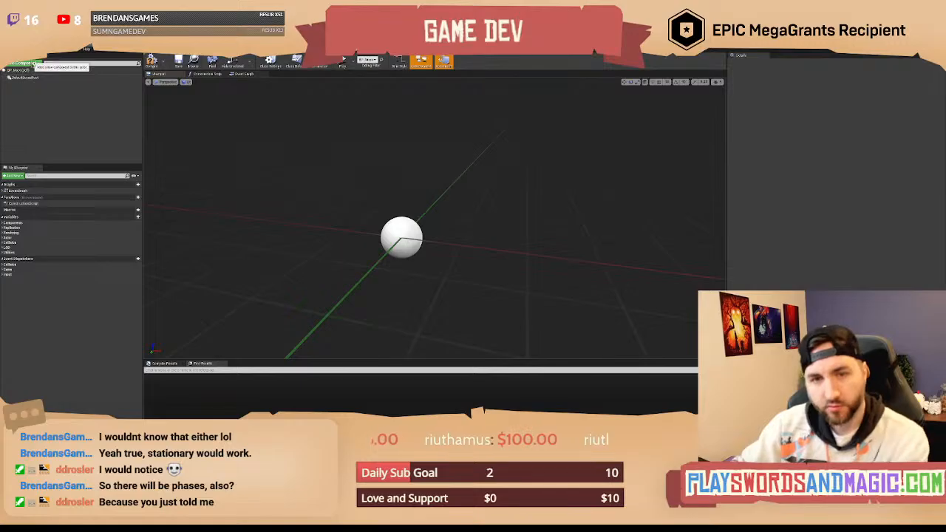
Add a Billboard component to BP_Moon and turn off its Hidden in Game option.
{"action": "left_click", "coordinate": [30, 63]}
{"action": "type", "text": "bill"}
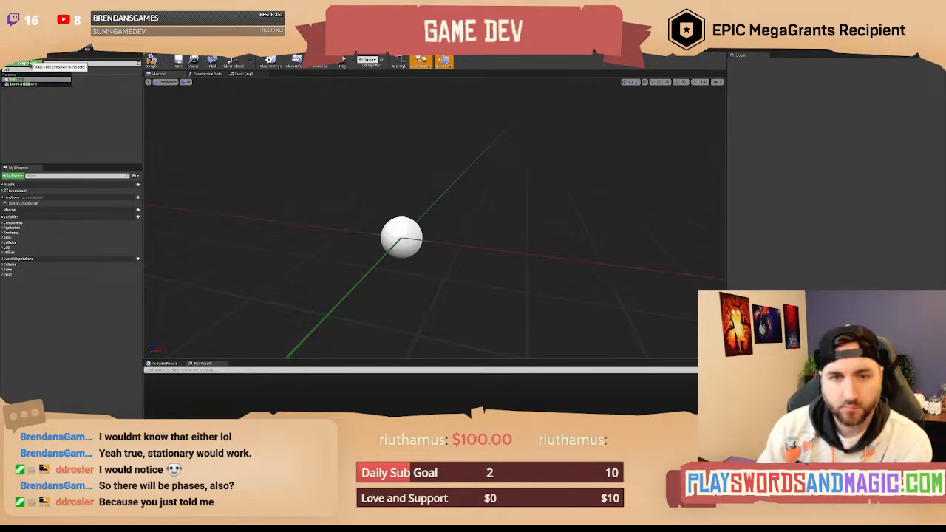
{"action": "left_click", "coordinate": [27, 80]}
{"action": "left_click", "coordinate": [51, 112]}
{"action": "left_click", "coordinate": [59, 84]}
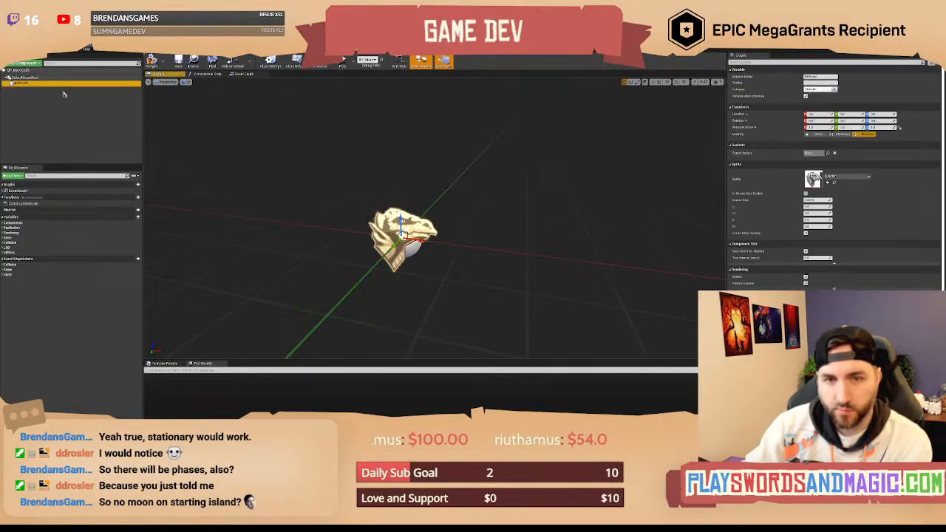
{"action": "scroll", "coordinate": [800, 243], "scroll_direction": "down", "scroll_amount": 5}
{"action": "left_click", "coordinate": [806, 239]}
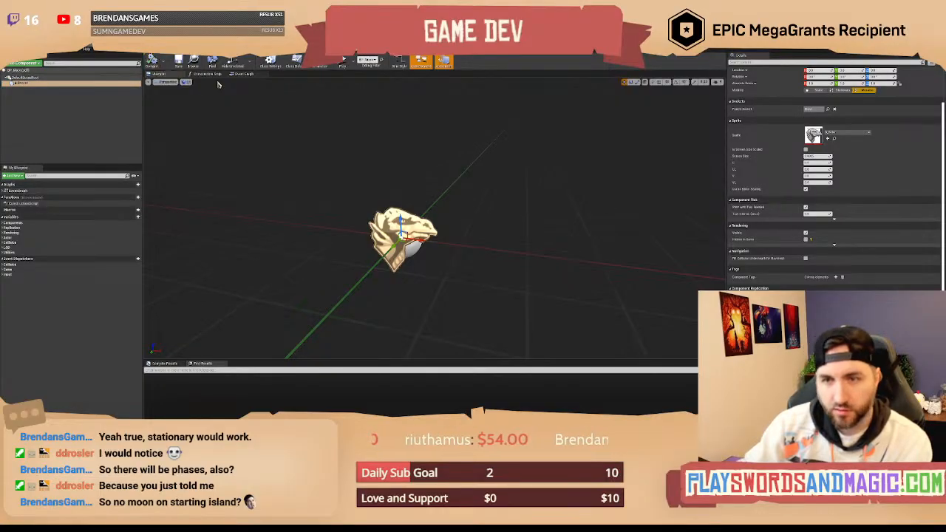
Move the Billboard component straight up, well above BP_Moon's root.
{"action": "left_click", "coordinate": [244, 74]}
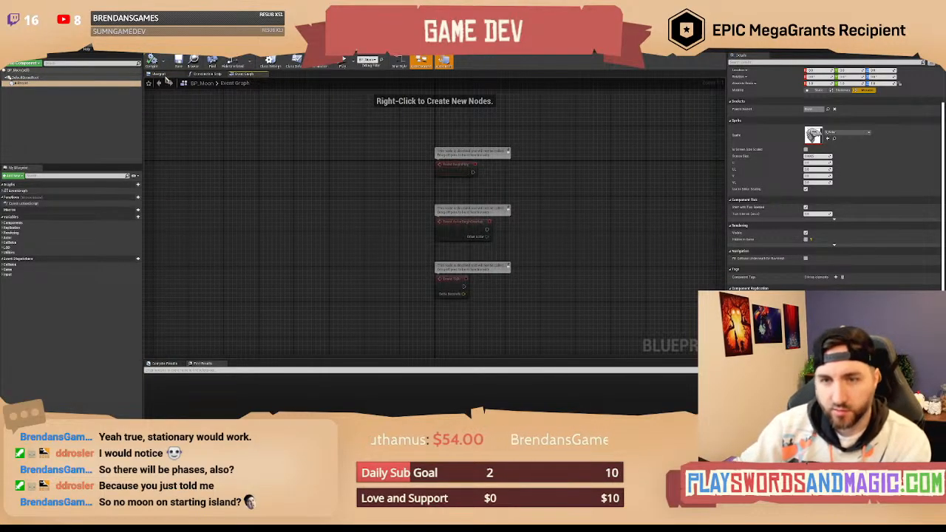
{"action": "left_click", "coordinate": [160, 74]}
{"action": "left_click_drag", "start_coordinate": [434, 204], "coordinate": [433, 134]}
{"action": "left_click", "coordinate": [23, 63]}
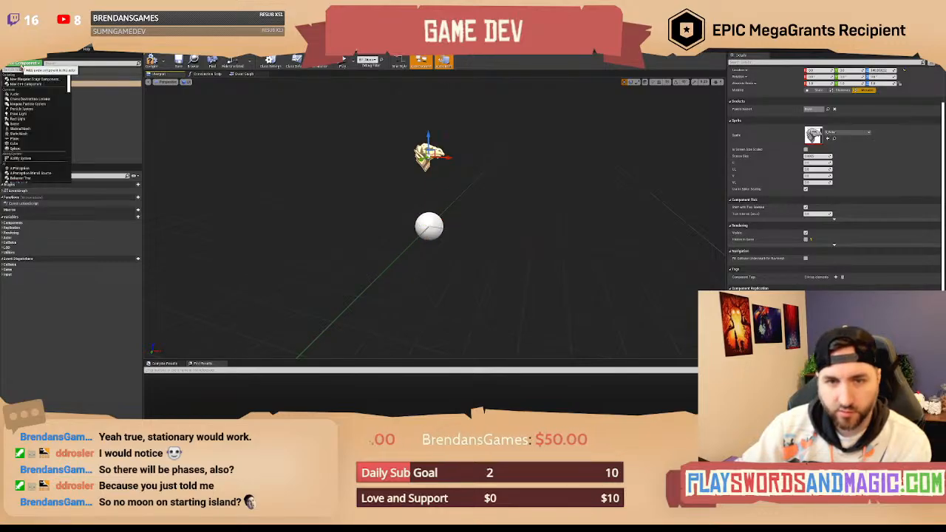
{"action": "left_click", "coordinate": [92, 109]}
{"action": "right_click_drag", "start_coordinate": [391, 192], "coordinate": [393, 140]}
{"action": "left_click", "coordinate": [435, 268]}
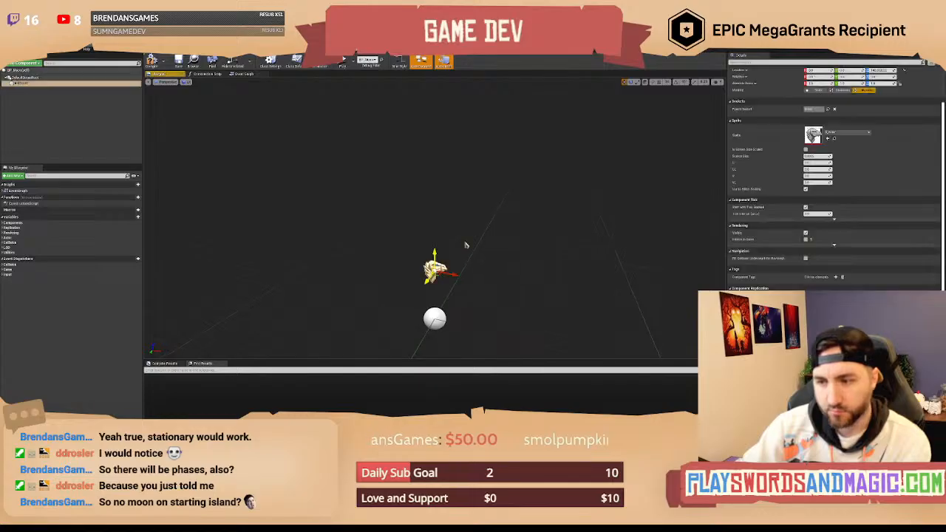
{"action": "right_click_drag", "start_coordinate": [467, 243], "coordinate": [467, 237]}
{"action": "left_click_drag", "start_coordinate": [437, 242], "coordinate": [439, 128]}
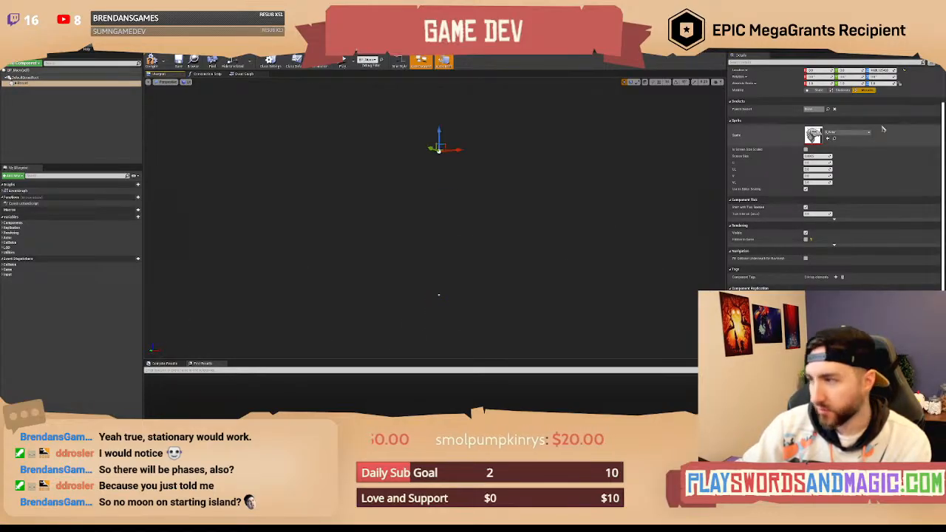
Enter an exact Z location for the Billboard component to place it very high above BP_Moon's root.
{"action": "scroll", "coordinate": [892, 104], "scroll_direction": "up", "scroll_amount": 1}
{"action": "left_click", "coordinate": [881, 79]}
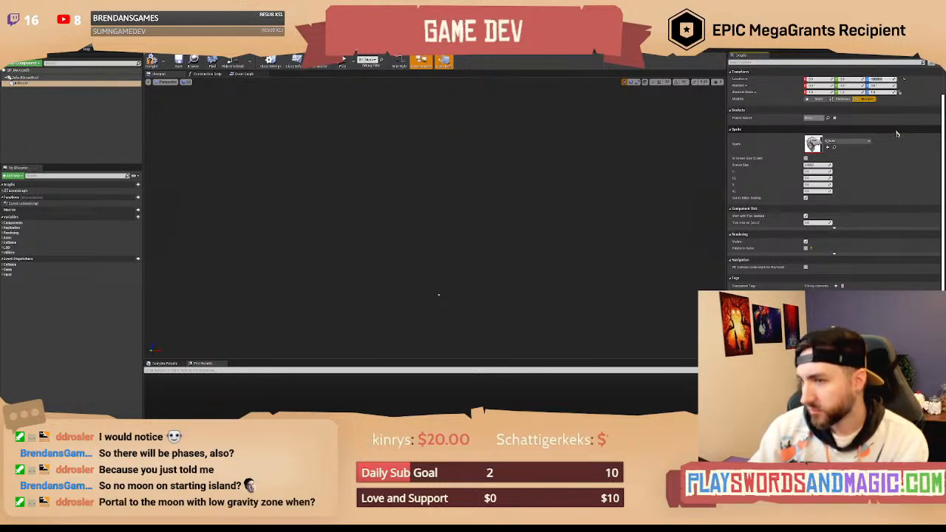
{"action": "right_click_drag", "start_coordinate": [436, 214], "coordinate": [420, 262]}
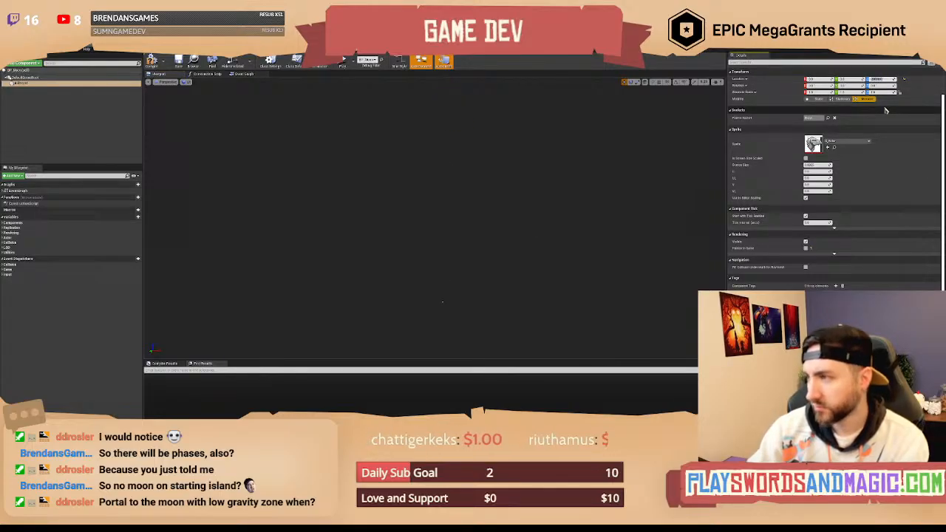
{"action": "right_click_drag", "start_coordinate": [436, 222], "coordinate": [436, 201]}
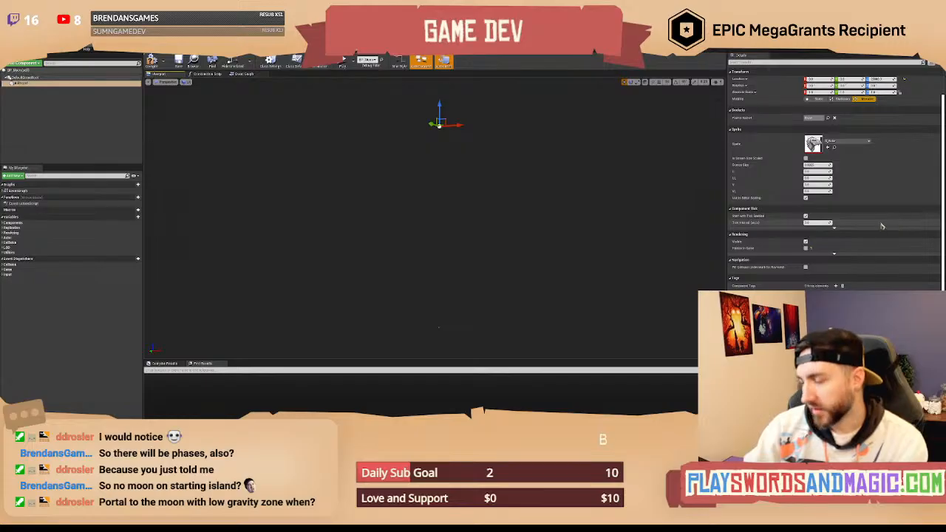
{"action": "scroll", "coordinate": [886, 247], "scroll_direction": "down", "scroll_amount": 3}
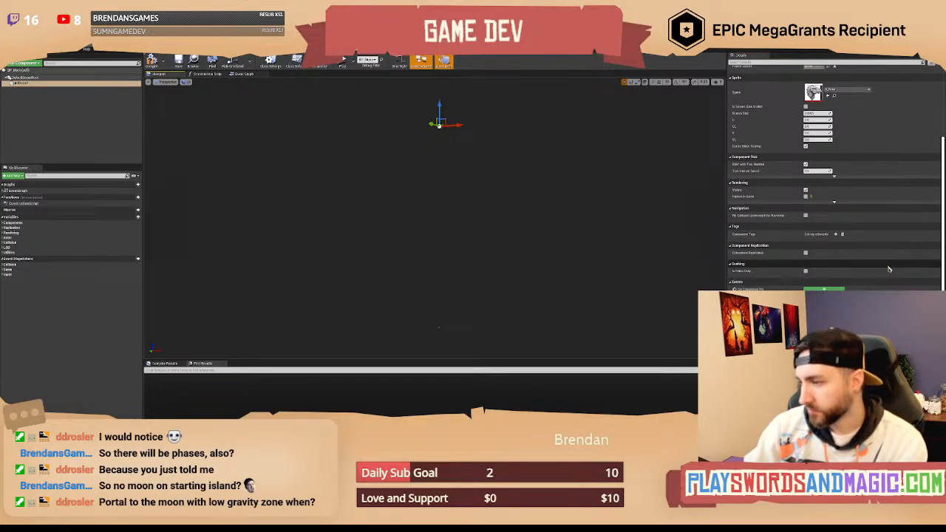
{"action": "scroll", "coordinate": [889, 269], "scroll_direction": "up", "scroll_amount": 5}
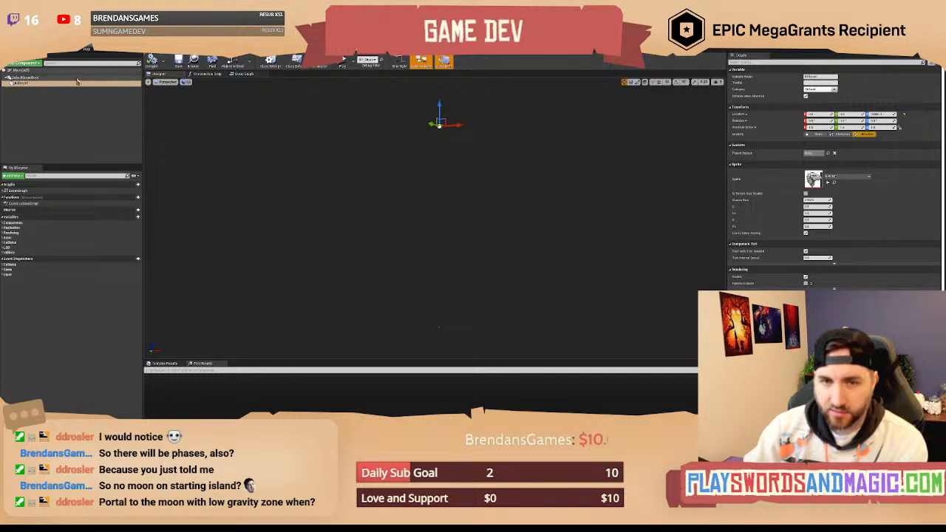
{"action": "left_click", "coordinate": [244, 74]}
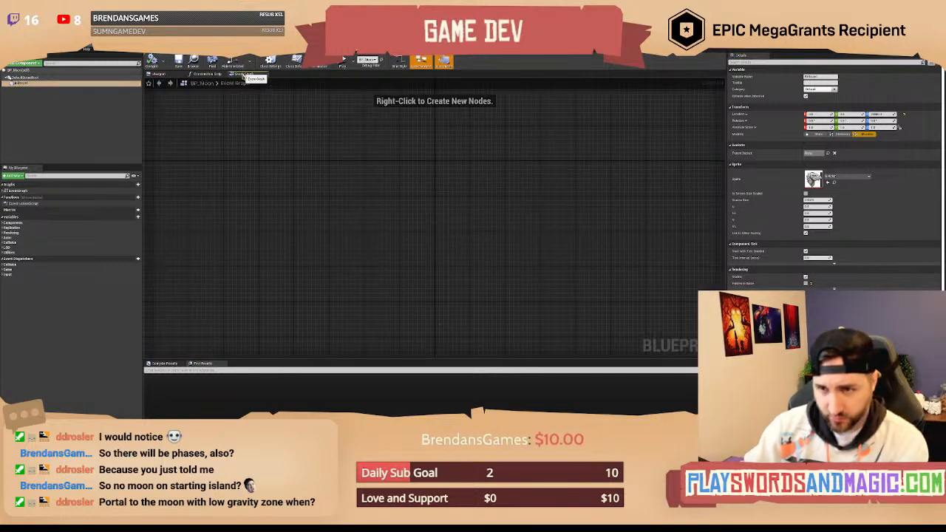
{"action": "left_click", "coordinate": [33, 78]}
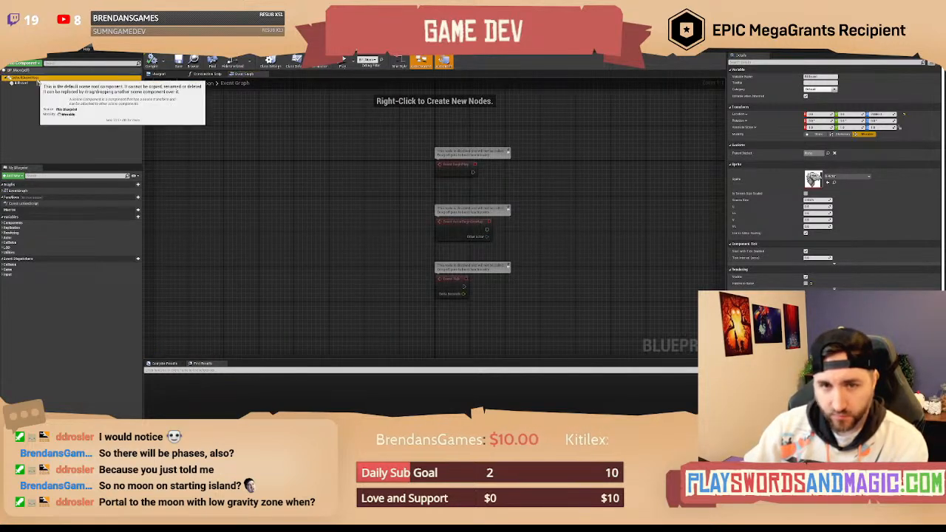
{"action": "right_click_drag", "start_coordinate": [366, 125], "coordinate": [246, 152]}
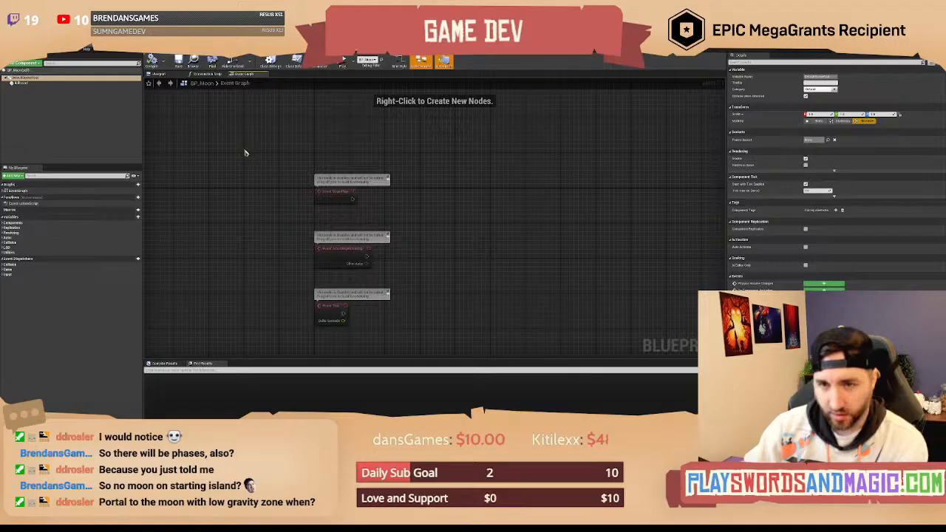
{"action": "left_click", "coordinate": [165, 75]}
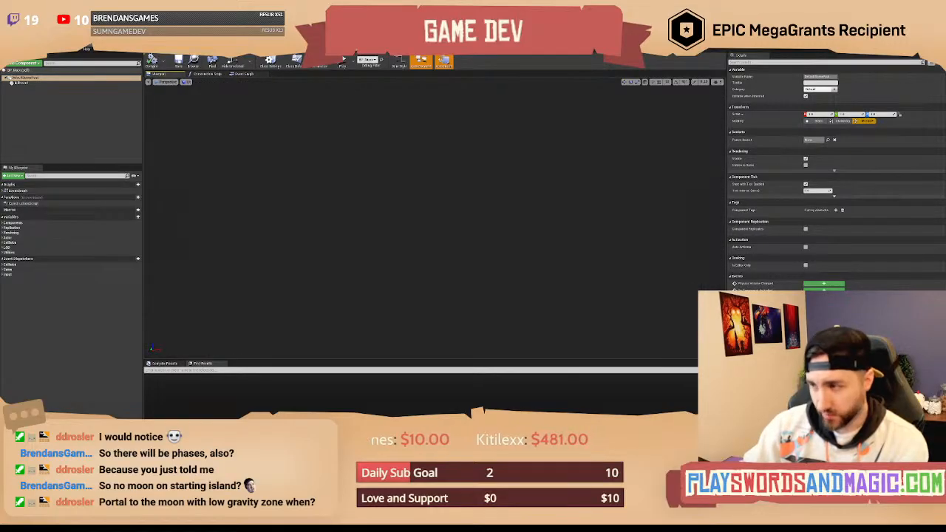
Frame the Billboard component, change its sprite's Screen Size and compile BP_Moon.
{"action": "left_click", "coordinate": [21, 83]}
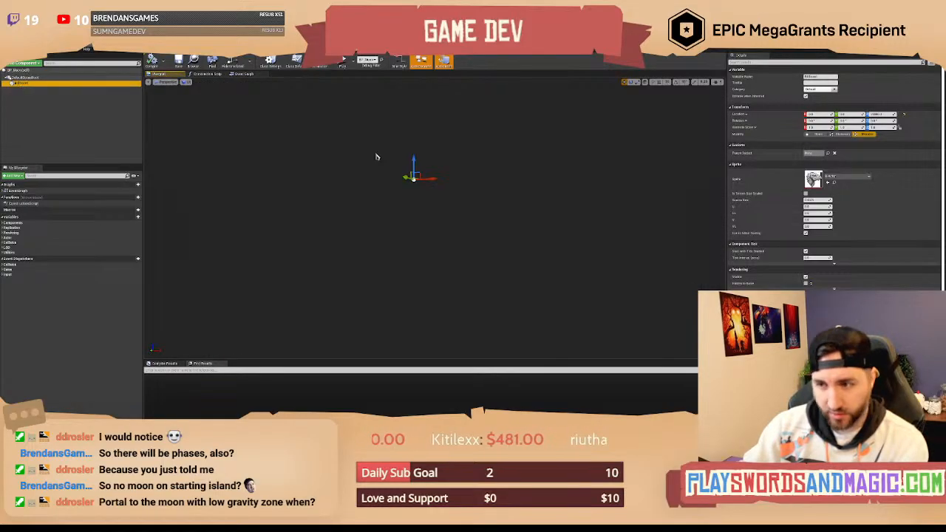
{"action": "right_click_drag", "start_coordinate": [439, 162], "coordinate": [434, 162]}
{"action": "key", "text": "f"}
{"action": "scroll", "coordinate": [465, 180], "scroll_direction": "up", "scroll_amount": 4}
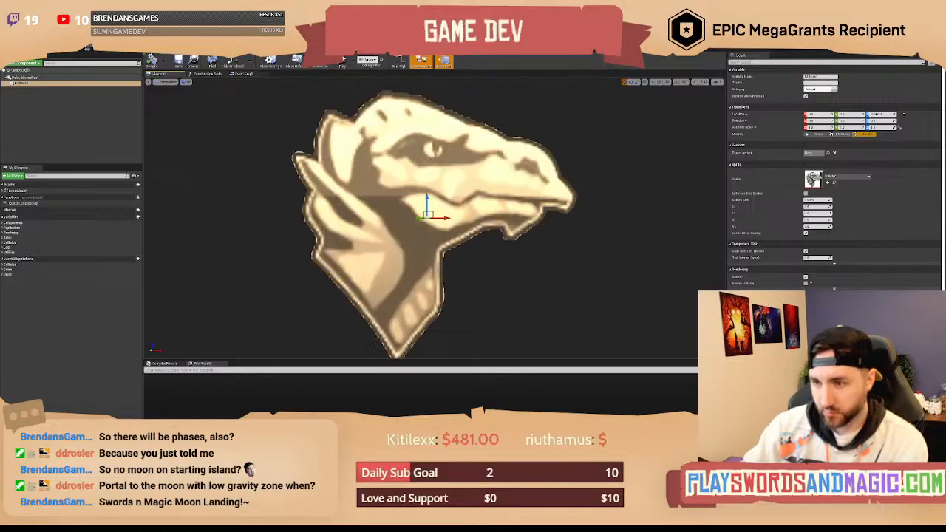
{"action": "scroll", "coordinate": [466, 180], "scroll_direction": "down", "scroll_amount": 3}
{"action": "scroll", "coordinate": [468, 180], "scroll_direction": "down", "scroll_amount": 3}
{"action": "scroll", "coordinate": [468, 179], "scroll_direction": "up", "scroll_amount": 4}
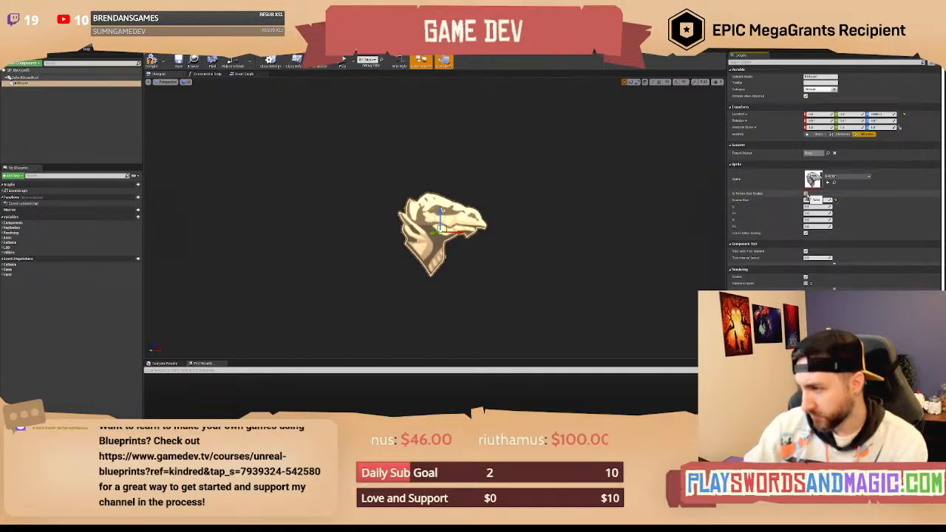
{"action": "left_click", "coordinate": [152, 63]}
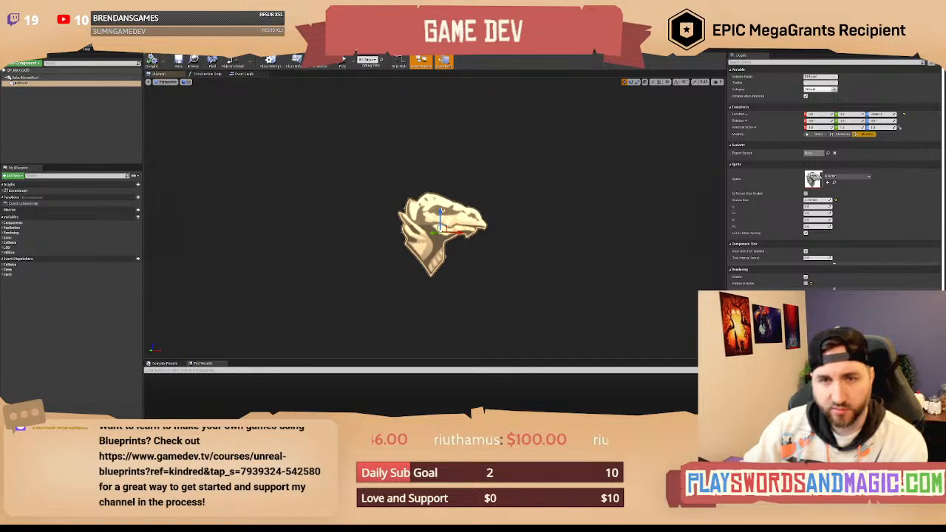
Return to the level editor, look up at the sky and select the placed BP_Moon's Billboard component.
{"action": "left_click", "coordinate": [45, 42]}
{"action": "right_click_drag", "start_coordinate": [446, 185], "coordinate": [434, 71]}
{"action": "right_click_drag", "start_coordinate": [587, 164], "coordinate": [586, 133]}
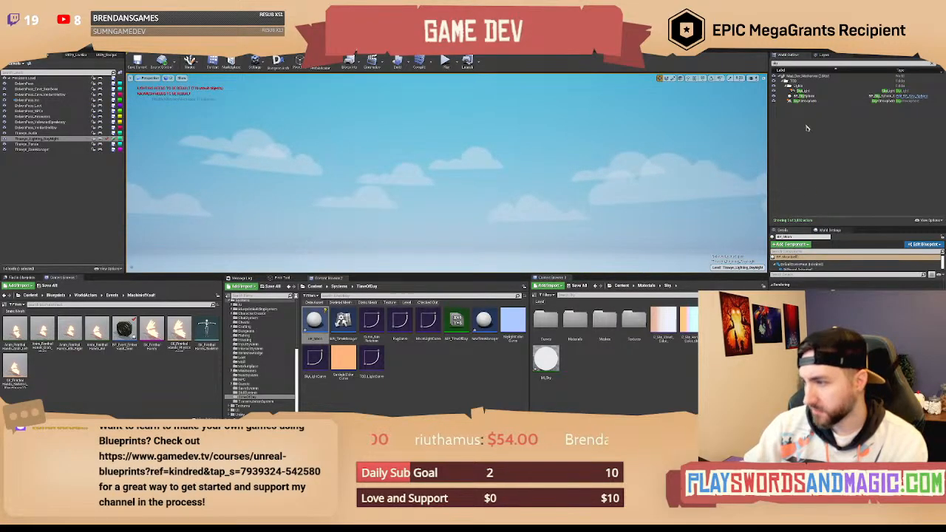
{"action": "left_click_drag", "start_coordinate": [822, 271], "coordinate": [821, 301]}
{"action": "double_click", "coordinate": [796, 269]}
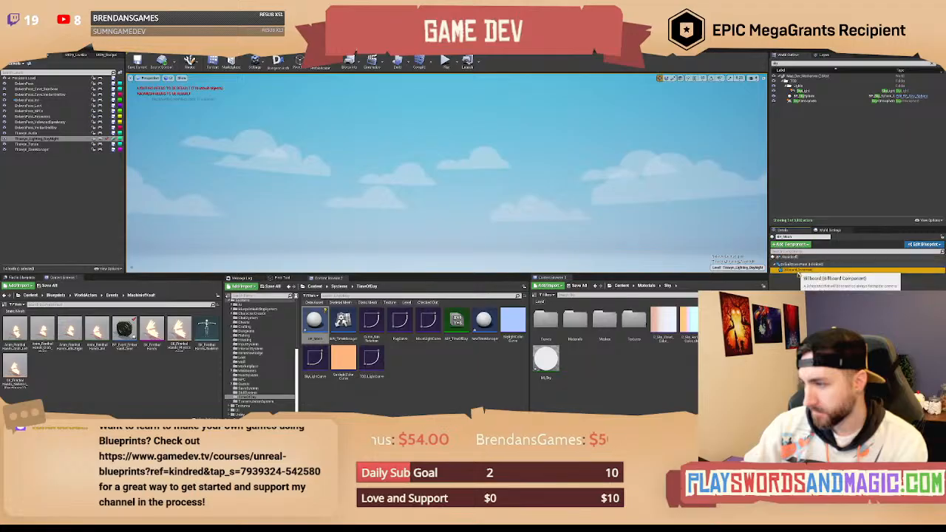
Check the placed moon against the level's sky and open the Billboard component's Z location for editing in BP_Moon.
{"action": "right_click_drag", "start_coordinate": [547, 198], "coordinate": [608, 193]}
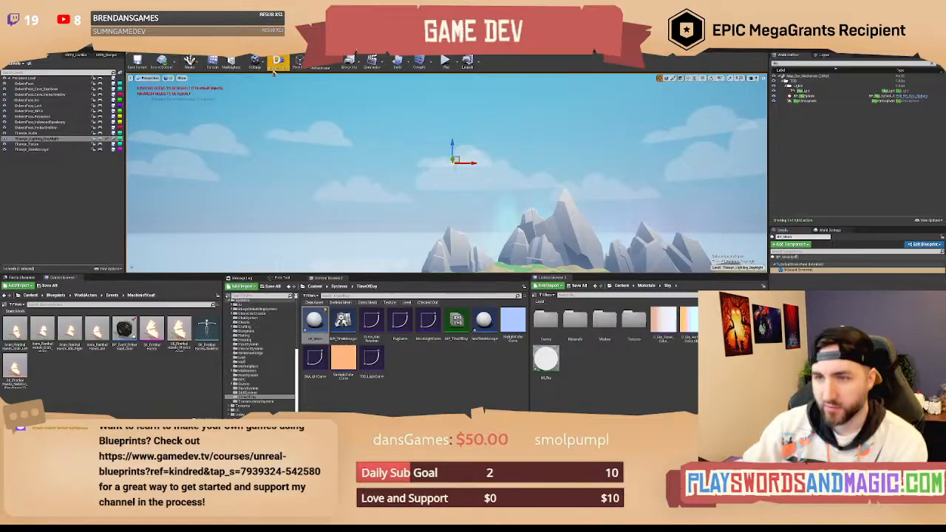
{"action": "left_click", "coordinate": [385, 43]}
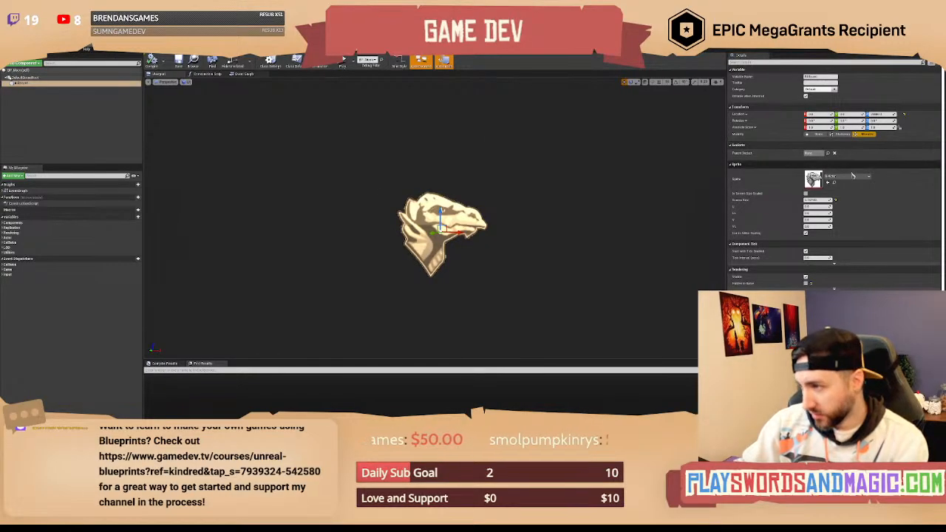
{"action": "left_click", "coordinate": [877, 115]}
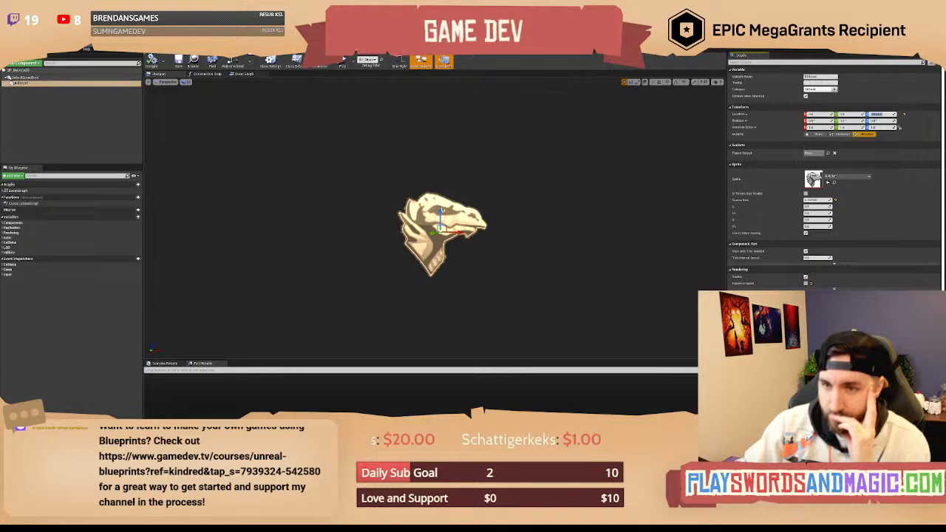
Examine the sky material's graph, including the Sun group, the star textures and the sphere masks that shape the glow.
{"action": "left_click", "coordinate": [336, 46]}
{"action": "right_click_drag", "start_coordinate": [516, 159], "coordinate": [417, 147]}
{"action": "scroll", "coordinate": [441, 129], "scroll_direction": "down", "scroll_amount": 1}
{"action": "right_click_drag", "start_coordinate": [261, 133], "coordinate": [300, 165]}
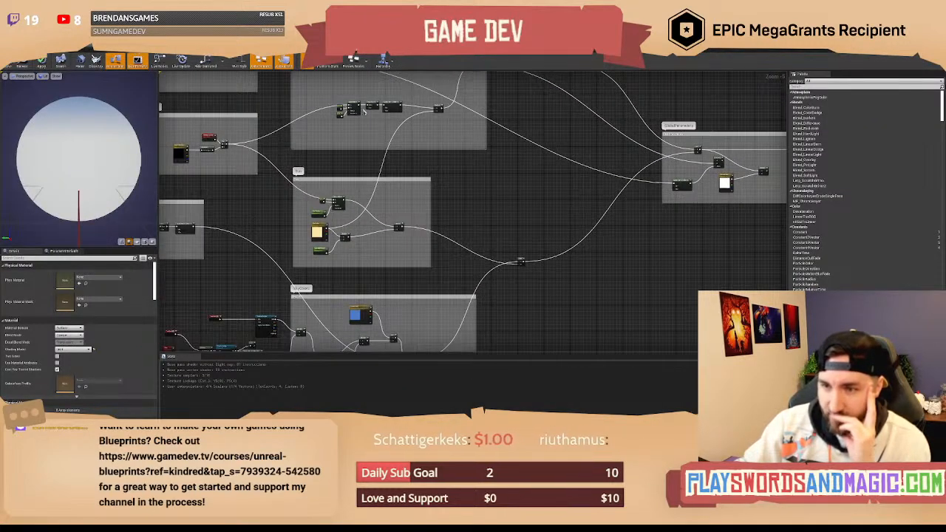
{"action": "scroll", "coordinate": [468, 195], "scroll_direction": "up", "scroll_amount": 2}
{"action": "scroll", "coordinate": [443, 185], "scroll_direction": "up", "scroll_amount": 1}
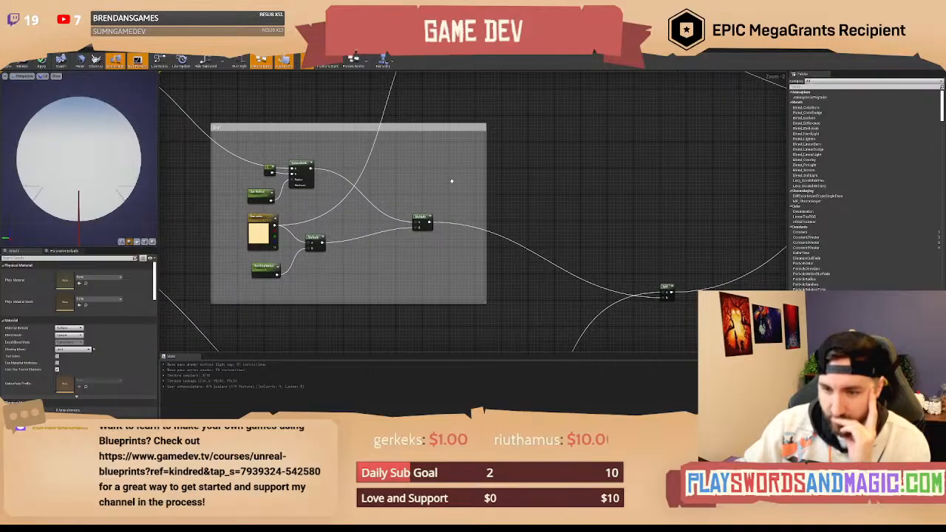
{"action": "right_click_drag", "start_coordinate": [313, 154], "coordinate": [322, 317]}
{"action": "right_click_drag", "start_coordinate": [406, 210], "coordinate": [383, 251]}
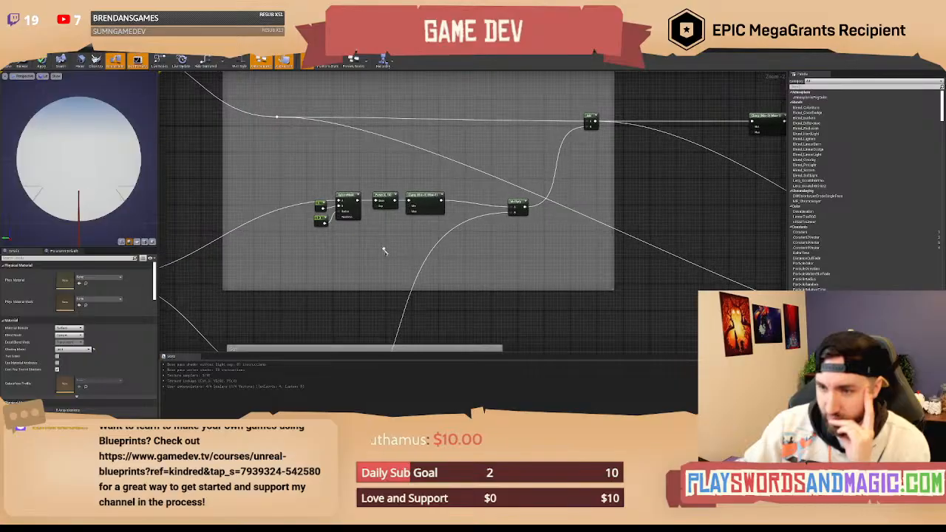
{"action": "right_click_drag", "start_coordinate": [298, 262], "coordinate": [610, 55]}
{"action": "right_click_drag", "start_coordinate": [494, 171], "coordinate": [504, 332]}
{"action": "scroll", "coordinate": [504, 331], "scroll_direction": "down", "scroll_amount": 1}
{"action": "right_click_drag", "start_coordinate": [529, 218], "coordinate": [587, 344]}
{"action": "scroll", "coordinate": [481, 255], "scroll_direction": "up", "scroll_amount": 2}
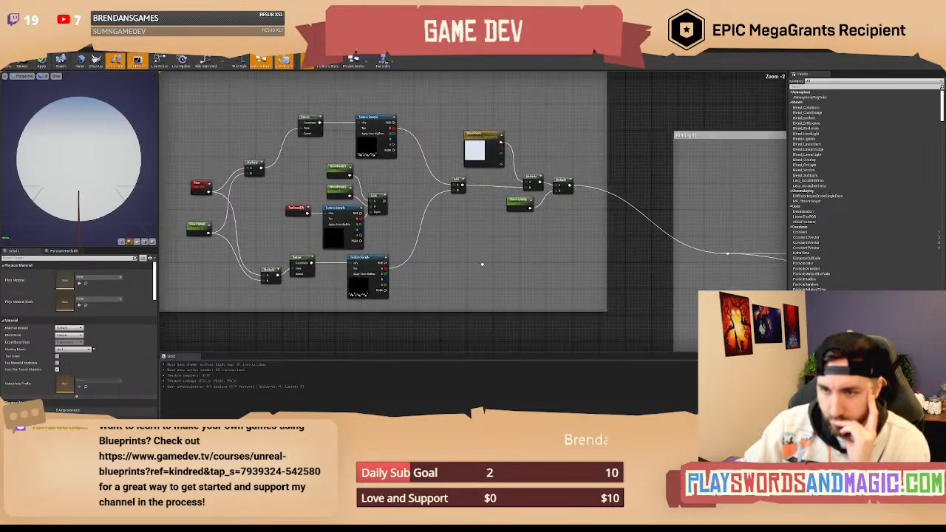
{"action": "right_click_drag", "start_coordinate": [571, 286], "coordinate": [400, 208]}
{"action": "right_click_drag", "start_coordinate": [665, 340], "coordinate": [369, 119]}
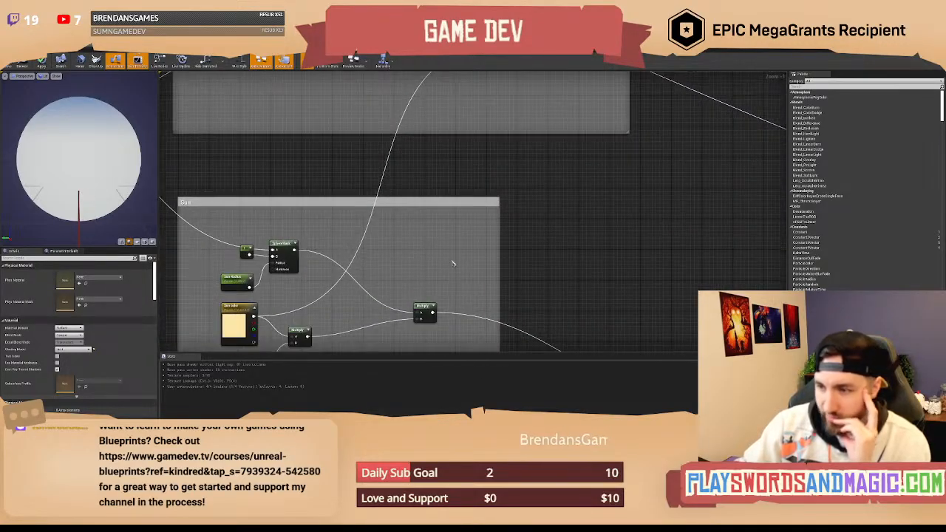
{"action": "right_click_drag", "start_coordinate": [352, 313], "coordinate": [395, 204]}
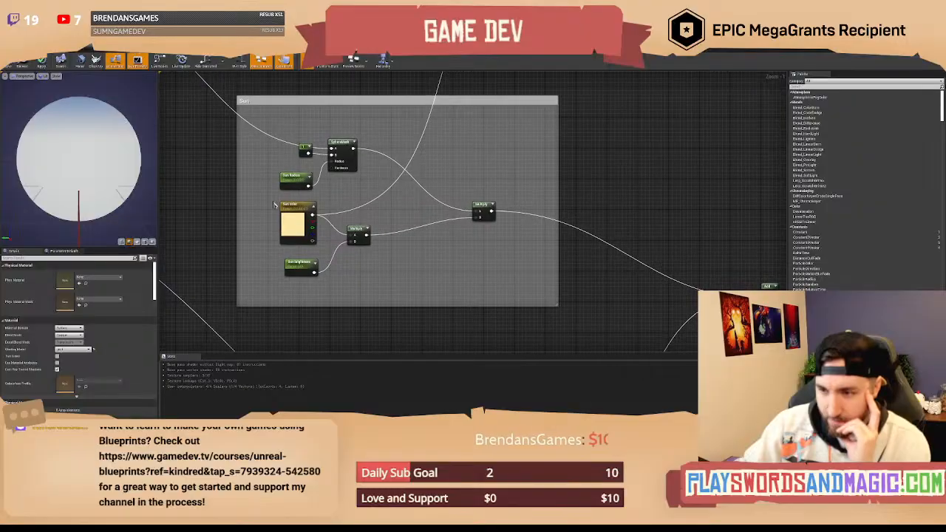
Duplicate the Sun group's color, brightness and two Multiply nodes into the empty graph area near the material output.
{"action": "left_click_drag", "start_coordinate": [252, 196], "coordinate": [505, 279]}
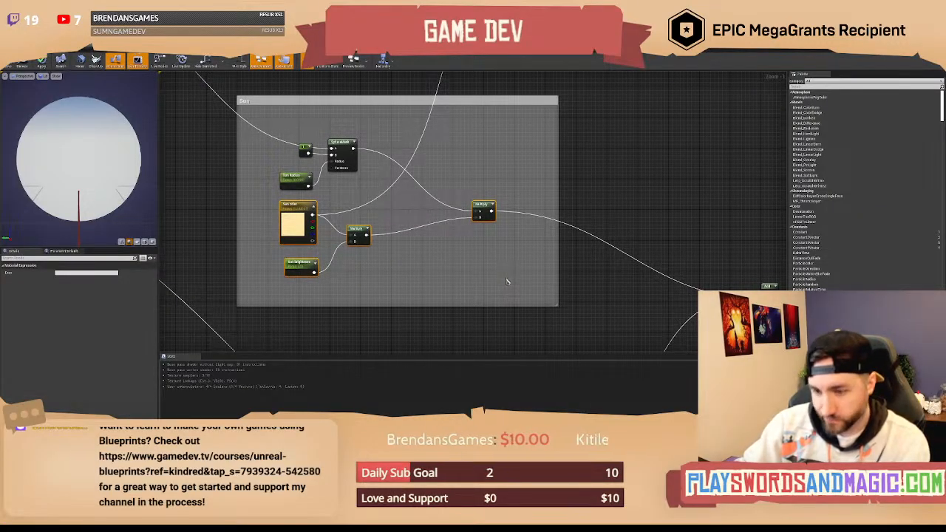
{"action": "right_click_drag", "start_coordinate": [665, 299], "coordinate": [259, 238]}
{"action": "scroll", "coordinate": [482, 207], "scroll_direction": "down", "scroll_amount": 2}
{"action": "right_click_drag", "start_coordinate": [540, 179], "coordinate": [272, 336]}
{"action": "mouse_move", "coordinate": [555, 301]}
{"action": "right_mouse_down"}
{"action": "mouse_move", "coordinate": [424, 250]}
{"action": "mouse_move", "coordinate": [424, 226]}
{"action": "mouse_move", "coordinate": [372, 242]}
{"action": "right_mouse_up"}
{"action": "right_click_drag", "start_coordinate": [480, 235], "coordinate": [327, 269]}
{"action": "left_click_drag", "start_coordinate": [391, 152], "coordinate": [791, 167]}
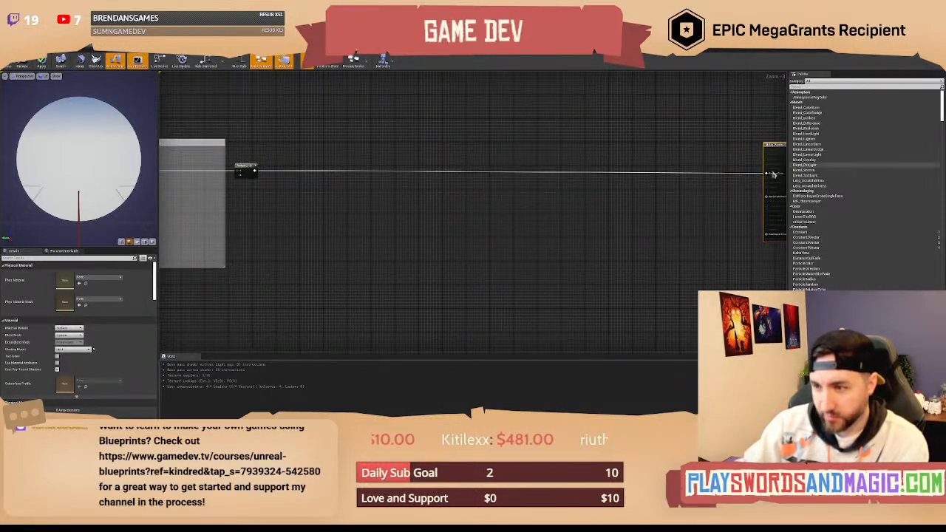
{"action": "right_click_drag", "start_coordinate": [440, 249], "coordinate": [431, 224]}
{"action": "key", "text": "ctrl+v"}
{"action": "right_click_drag", "start_coordinate": [450, 266], "coordinate": [457, 257]}
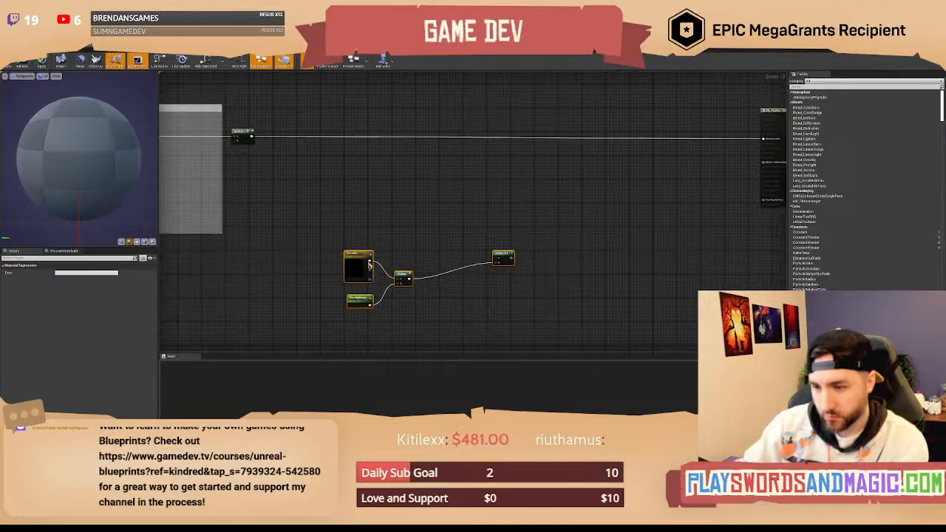
Rename the duplicated sun color parameter as MoonColor.
{"action": "scroll", "coordinate": [365, 259], "scroll_direction": "up", "scroll_amount": 2}
{"action": "left_click", "coordinate": [355, 255]}
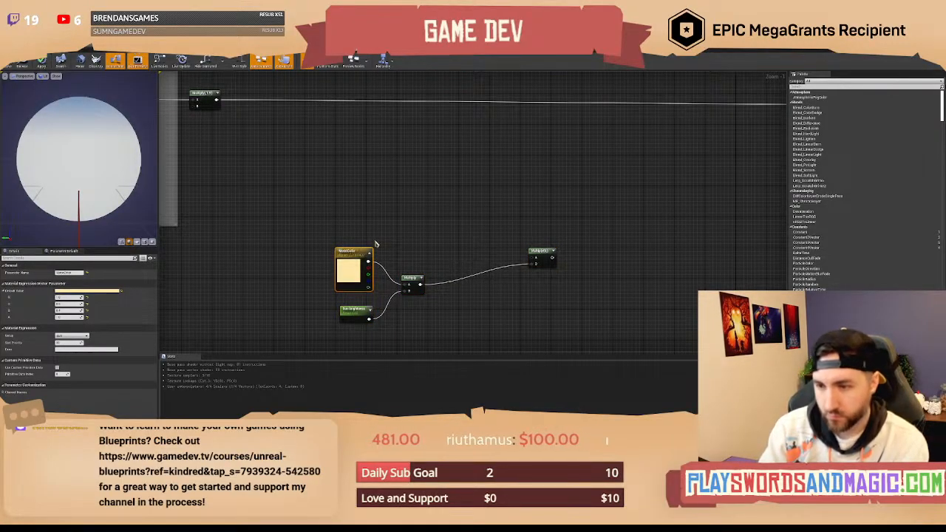
{"action": "right_click_drag", "start_coordinate": [375, 244], "coordinate": [461, 142]}
{"action": "left_click", "coordinate": [402, 197]}
{"action": "scroll", "coordinate": [402, 196], "scroll_direction": "up", "scroll_amount": 1}
{"action": "right_click_drag", "start_coordinate": [435, 257], "coordinate": [402, 252]}
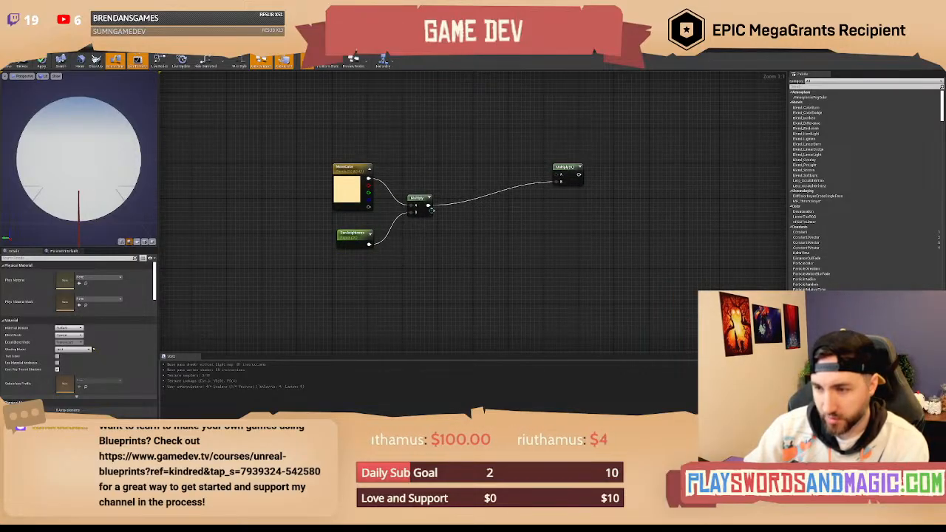
Add a Multiply node from the MoonColor and brightness product, and disconnect its input again.
{"action": "left_click_drag", "start_coordinate": [427, 205], "coordinate": [494, 224]}
{"action": "type", "text": "mul"}
{"action": "key", "text": "Return"}
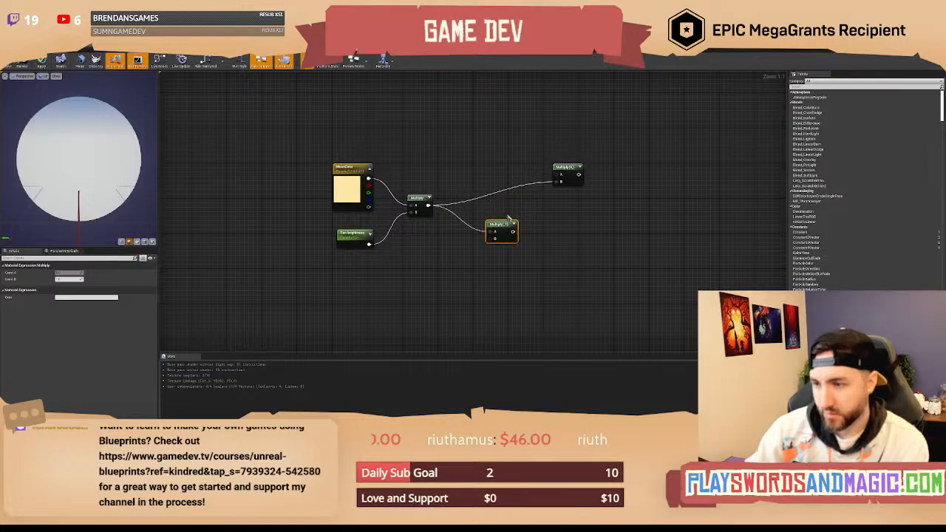
{"action": "left_click", "coordinate": [506, 210]}
{"action": "mouse_move", "coordinate": [505, 209]}
{"action": "right_mouse_down"}
{"action": "mouse_move", "coordinate": [494, 204]}
{"action": "mouse_move", "coordinate": [470, 223]}
{"action": "mouse_move", "coordinate": [500, 222]}
{"action": "right_mouse_up"}
{"action": "left_click", "coordinate": [459, 248]}
{"action": "left_click", "coordinate": [456, 245], "text": "alt"}
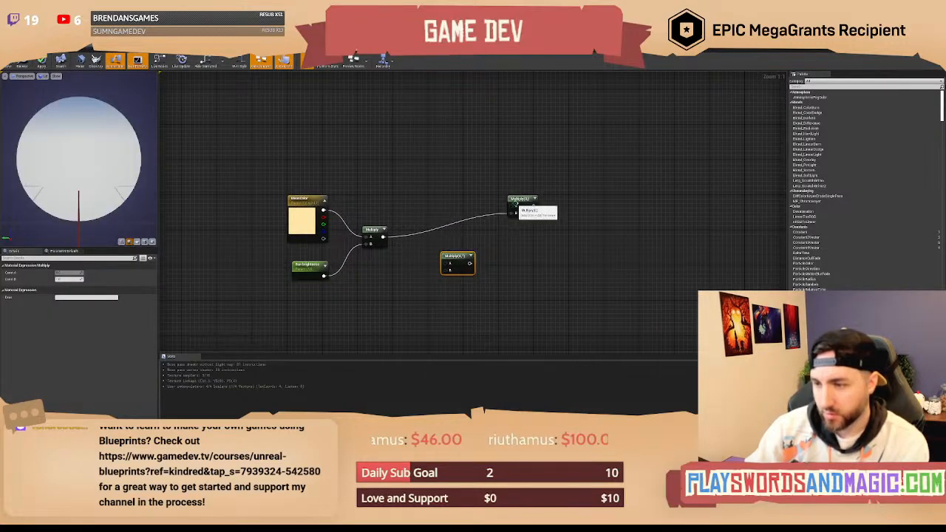
Insert the duplicated final Multiply node into the connection that feeds the sky material's output.
{"action": "right_click_drag", "start_coordinate": [515, 184], "coordinate": [502, 265]}
{"action": "scroll", "coordinate": [502, 266], "scroll_direction": "down", "scroll_amount": 2}
{"action": "left_click_drag", "start_coordinate": [507, 279], "coordinate": [508, 151]}
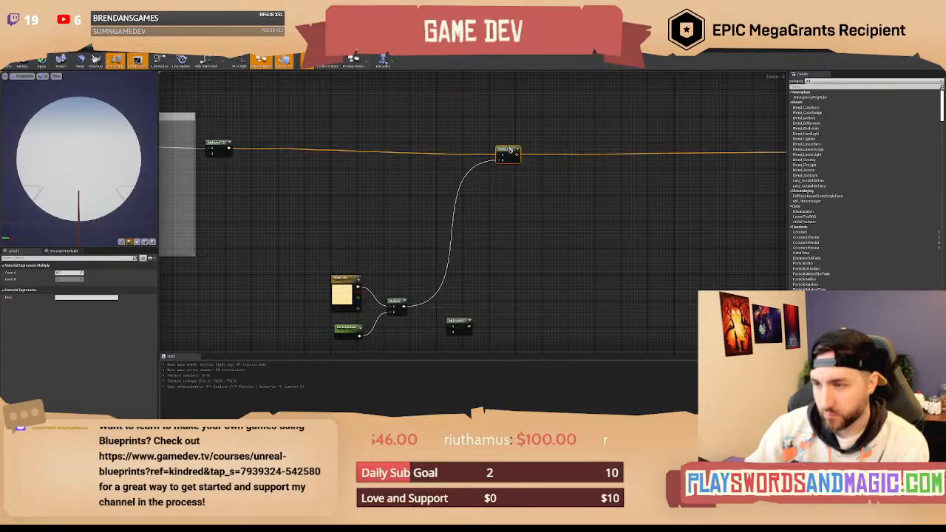
{"action": "left_click", "coordinate": [548, 187]}
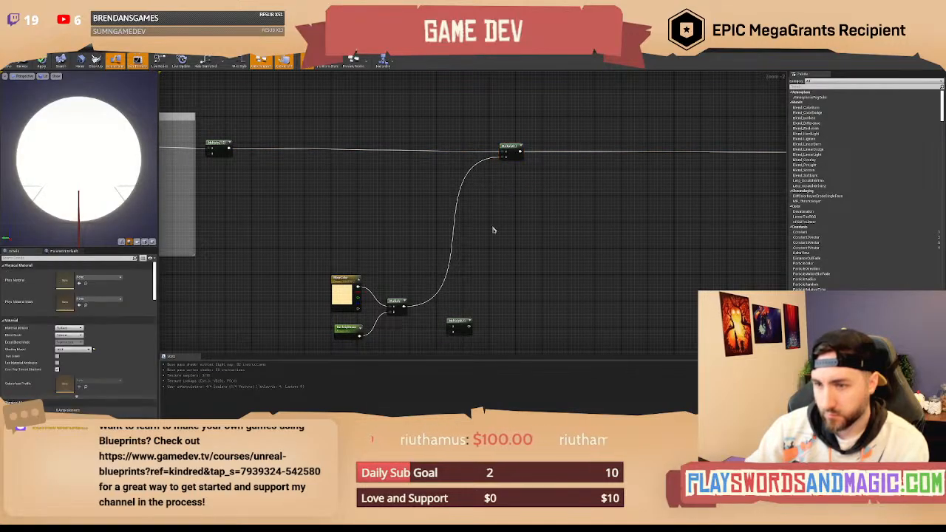
Duplicate the Sun group's SphereMask, its constant and the sun radius parameter, placing the copies above the MoonColor node.
{"action": "scroll", "coordinate": [431, 251], "scroll_direction": "up", "scroll_amount": 1}
{"action": "right_click_drag", "start_coordinate": [422, 205], "coordinate": [582, 205]}
{"action": "scroll", "coordinate": [417, 213], "scroll_direction": "up", "scroll_amount": 1}
{"action": "scroll", "coordinate": [418, 213], "scroll_direction": "down", "scroll_amount": 4}
{"action": "right_click_drag", "start_coordinate": [348, 205], "coordinate": [570, 207]}
{"action": "right_click_drag", "start_coordinate": [371, 231], "coordinate": [594, 239]}
{"action": "right_click_drag", "start_coordinate": [402, 202], "coordinate": [559, 236]}
{"action": "scroll", "coordinate": [433, 236], "scroll_direction": "up", "scroll_amount": 3}
{"action": "right_click_drag", "start_coordinate": [395, 224], "coordinate": [407, 240]}
{"action": "left_click_drag", "start_coordinate": [464, 233], "coordinate": [560, 288]}
{"action": "right_click_drag", "start_coordinate": [331, 214], "coordinate": [364, 234]}
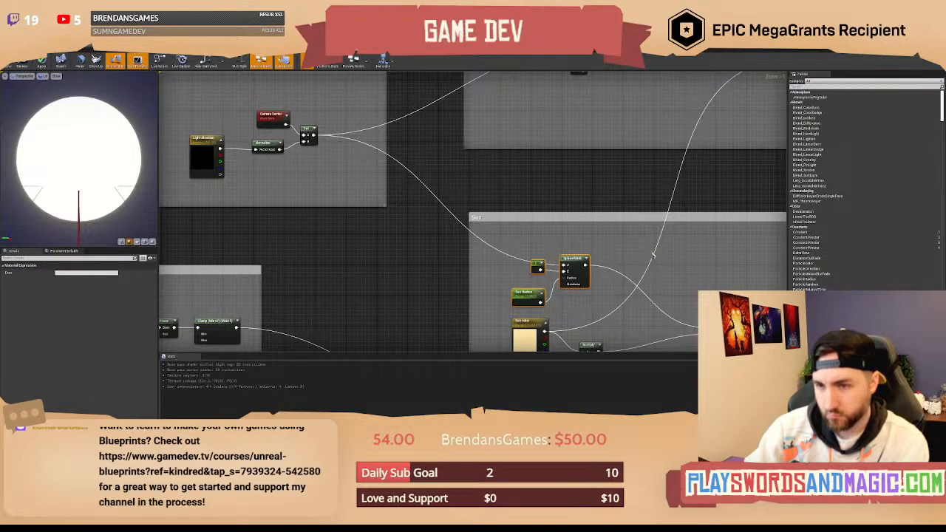
{"action": "right_click_drag", "start_coordinate": [682, 255], "coordinate": [679, 250]}
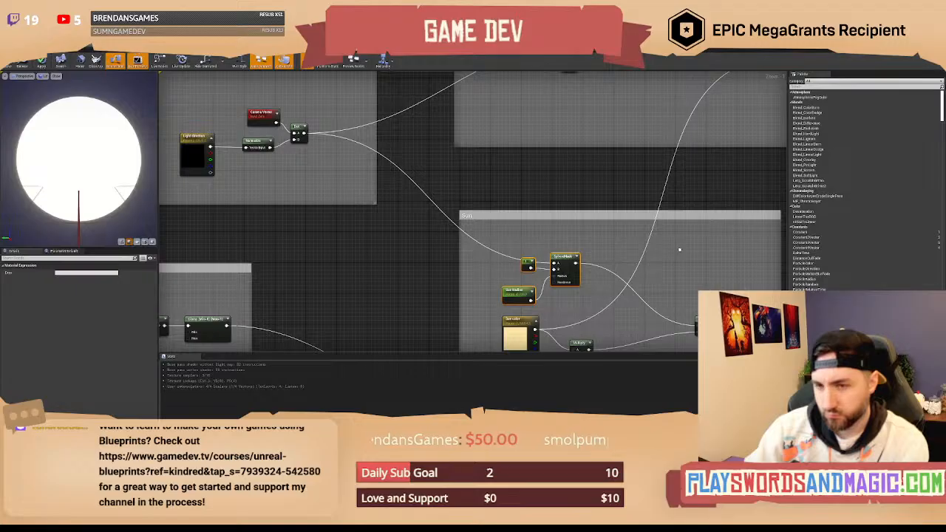
{"action": "right_click_drag", "start_coordinate": [679, 250], "coordinate": [360, 224]}
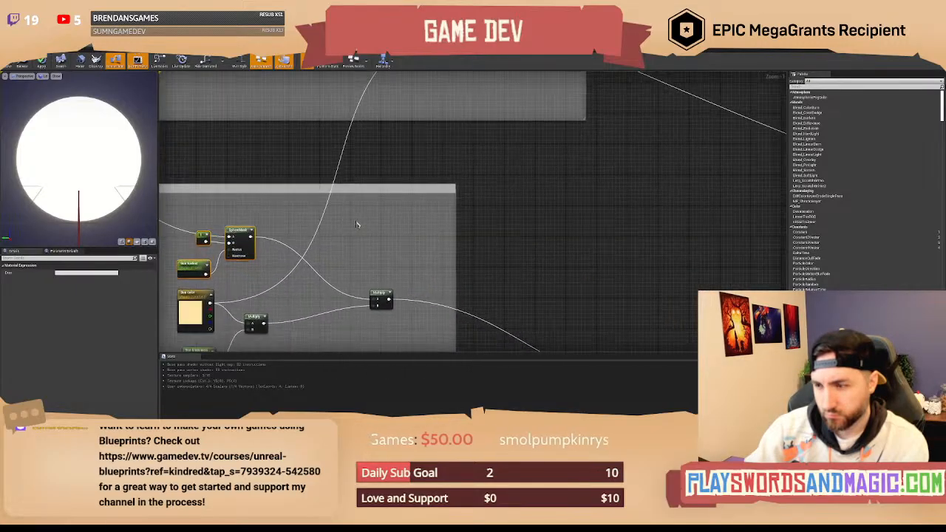
{"action": "scroll", "coordinate": [361, 221], "scroll_direction": "down", "scroll_amount": 6}
{"action": "right_click_drag", "start_coordinate": [702, 214], "coordinate": [422, 217]}
{"action": "scroll", "coordinate": [404, 232], "scroll_direction": "up", "scroll_amount": 4}
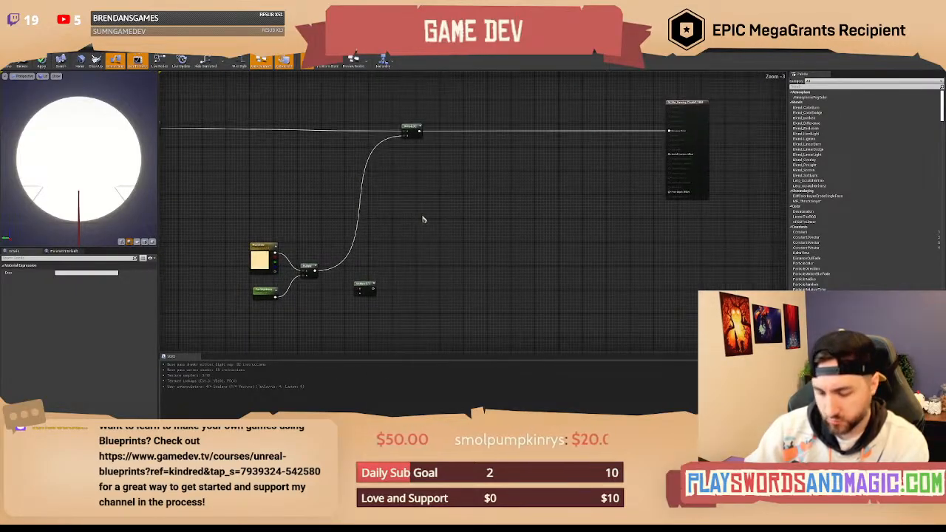
{"action": "key", "text": "ctrl+v"}
{"action": "left_click_drag", "start_coordinate": [452, 215], "coordinate": [258, 209]}
{"action": "scroll", "coordinate": [310, 207], "scroll_direction": "up", "scroll_amount": 3}
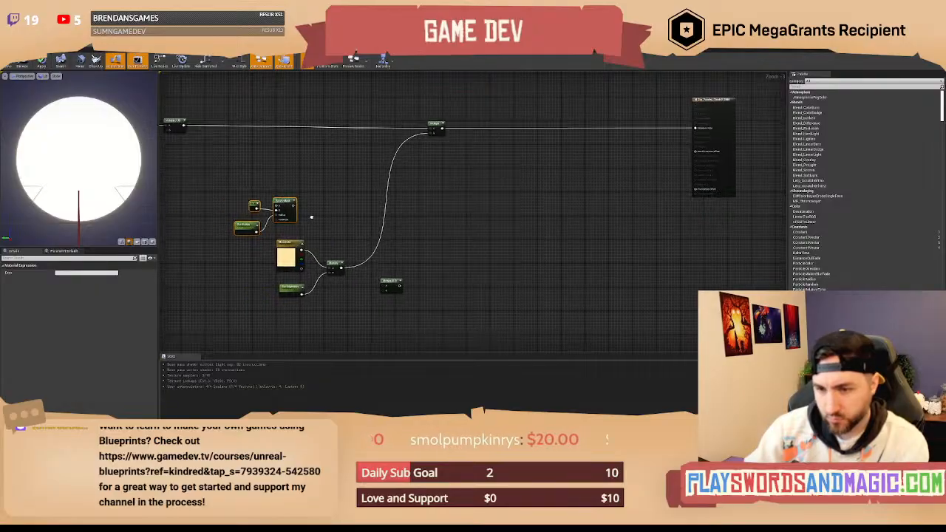
{"action": "right_click_drag", "start_coordinate": [330, 202], "coordinate": [353, 200]}
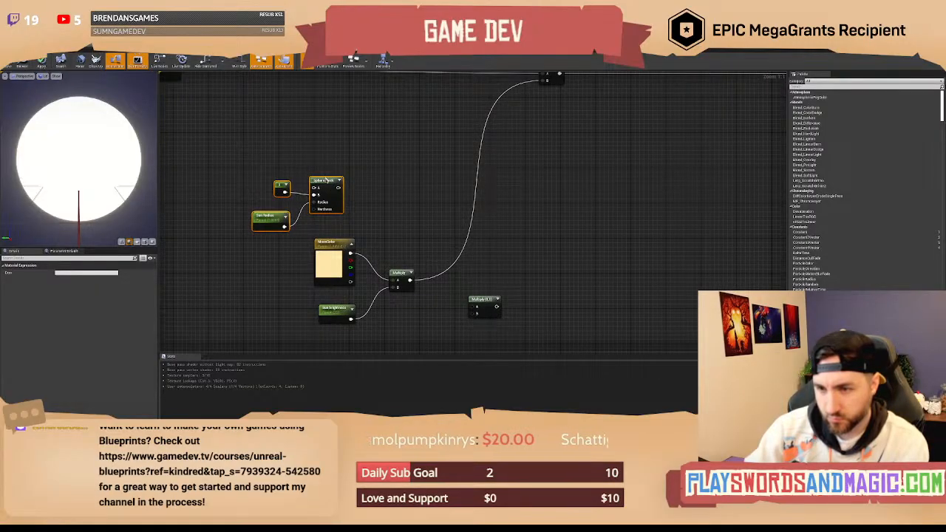
Examine how the light direction, Normalize, Camera Vector and Dot nodes feed the Sun group's SphereMask.
{"action": "scroll", "coordinate": [249, 172], "scroll_direction": "down", "scroll_amount": 3}
{"action": "right_click_drag", "start_coordinate": [252, 174], "coordinate": [601, 221]}
{"action": "right_click_drag", "start_coordinate": [241, 244], "coordinate": [678, 235]}
{"action": "right_click_drag", "start_coordinate": [384, 220], "coordinate": [731, 205]}
{"action": "scroll", "coordinate": [484, 201], "scroll_direction": "up", "scroll_amount": 2}
{"action": "right_click_drag", "start_coordinate": [469, 227], "coordinate": [654, 252]}
{"action": "right_click_drag", "start_coordinate": [239, 131], "coordinate": [262, 163]}
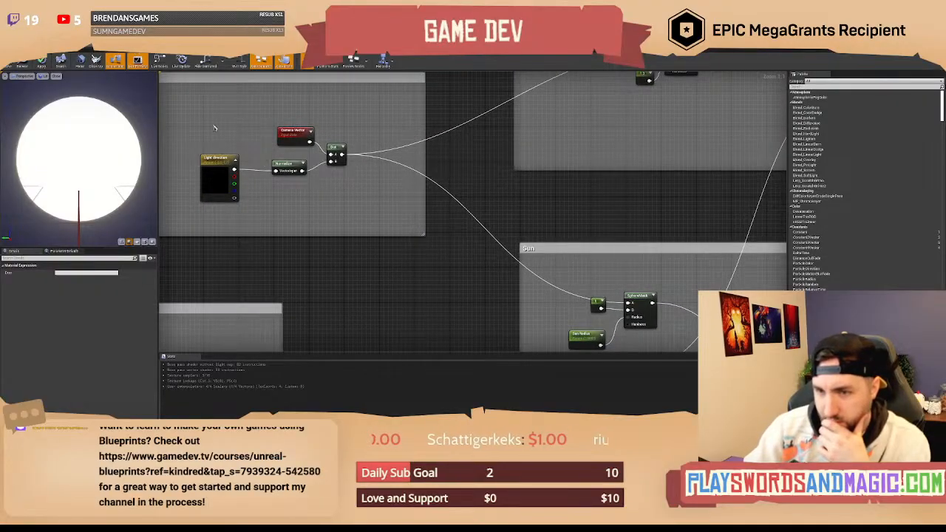
{"action": "left_click_drag", "start_coordinate": [214, 125], "coordinate": [334, 206]}
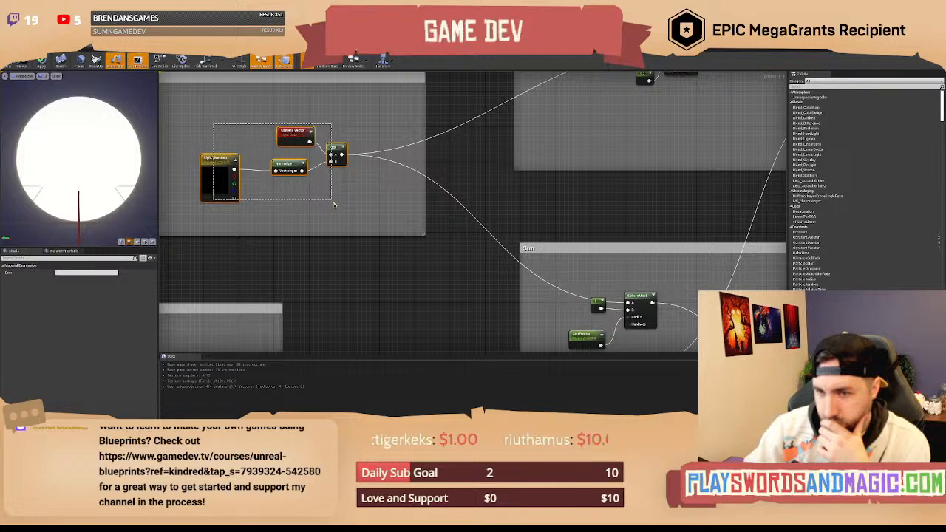
{"action": "left_click_drag", "start_coordinate": [334, 206], "coordinate": [335, 206]}
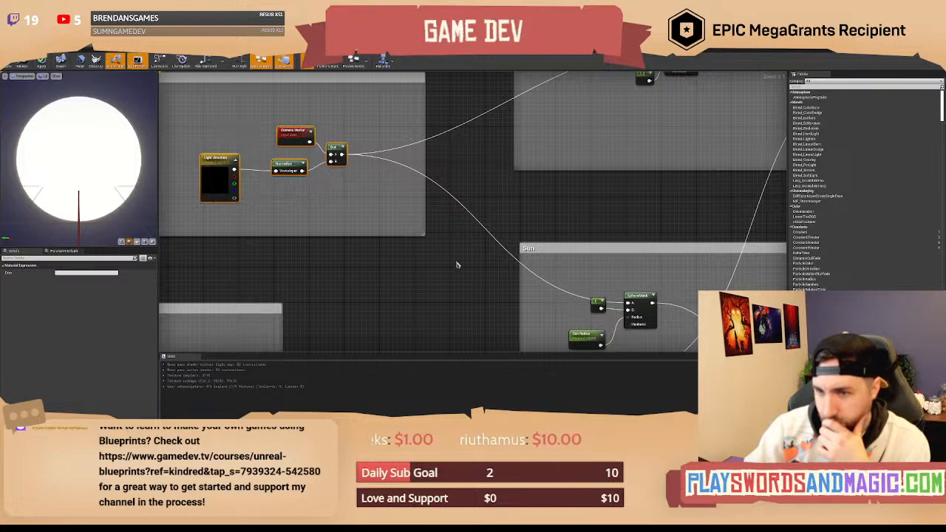
{"action": "right_click_drag", "start_coordinate": [458, 265], "coordinate": [428, 250]}
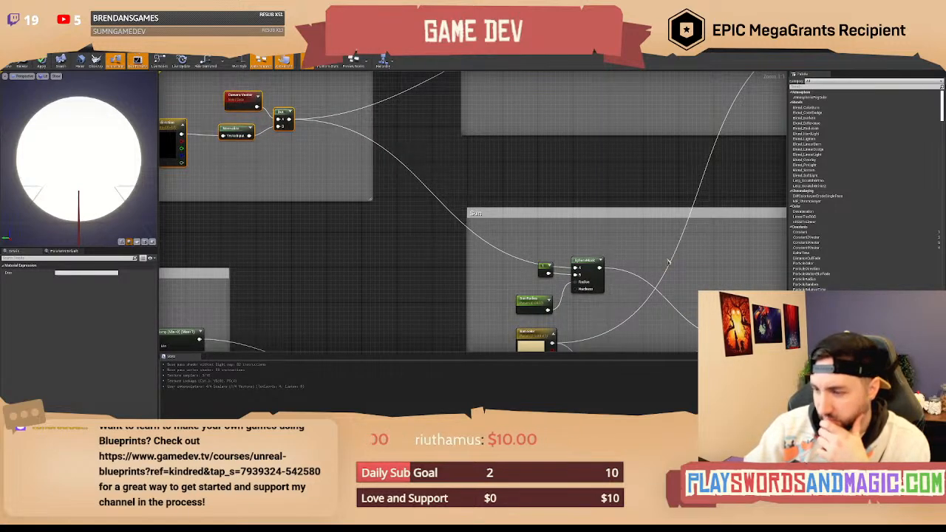
{"action": "right_click_drag", "start_coordinate": [669, 262], "coordinate": [472, 244]}
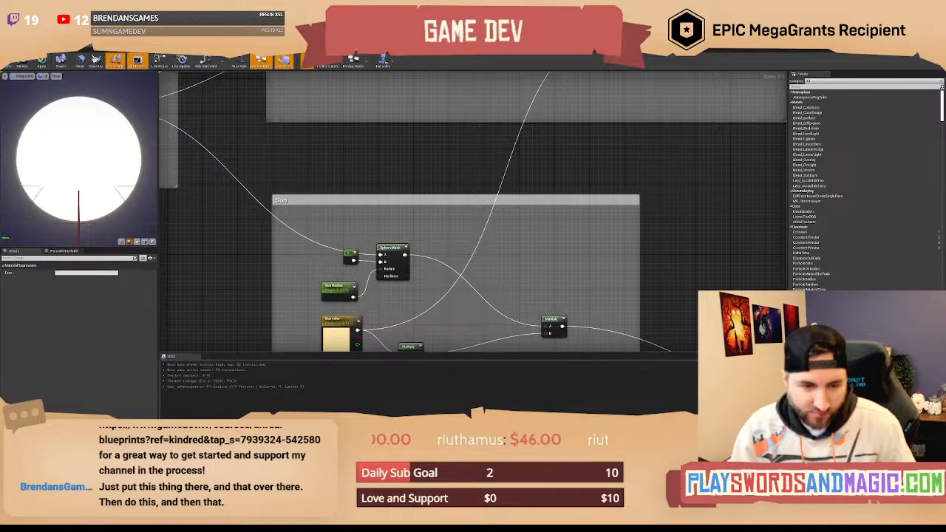
{"action": "right_click_drag", "start_coordinate": [562, 264], "coordinate": [434, 255]}
{"action": "scroll", "coordinate": [464, 235], "scroll_direction": "down", "scroll_amount": 1}
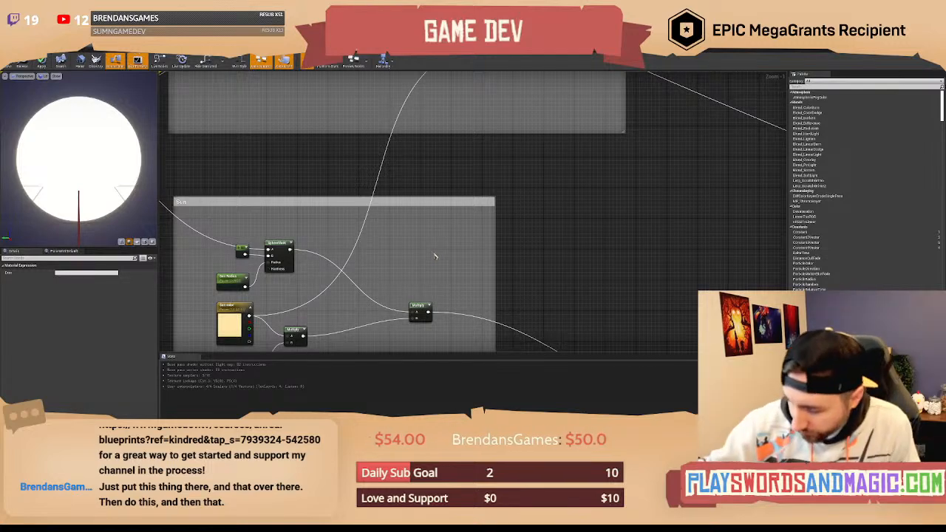
{"action": "scroll", "coordinate": [578, 242], "scroll_direction": "down", "scroll_amount": 5}
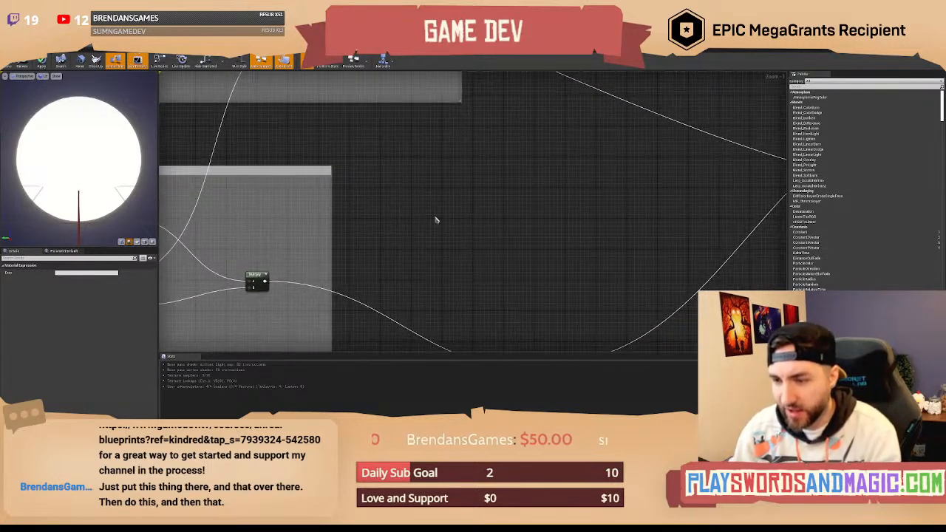
{"action": "scroll", "coordinate": [380, 272], "scroll_direction": "up", "scroll_amount": 3}
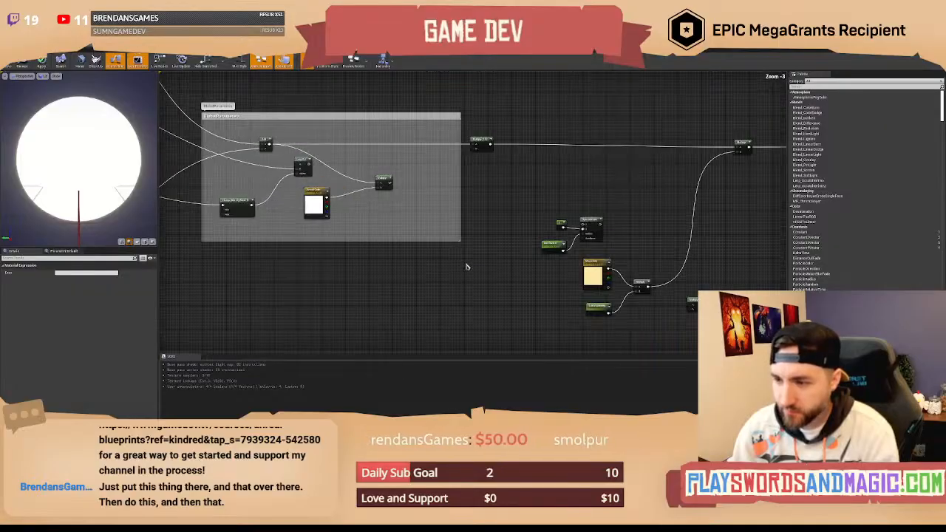
Change the MoonColor parameter's default color to a pale blue.
{"action": "right_click_drag", "start_coordinate": [619, 221], "coordinate": [440, 163]}
{"action": "scroll", "coordinate": [439, 203], "scroll_direction": "up", "scroll_amount": 1}
{"action": "double_click", "coordinate": [398, 221]}
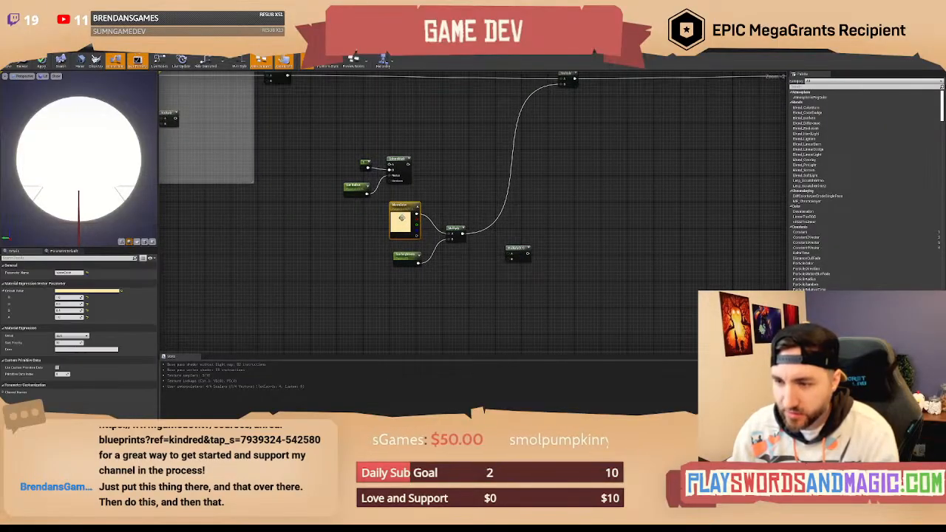
{"action": "left_click_drag", "start_coordinate": [437, 260], "coordinate": [430, 260]}
{"action": "left_click", "coordinate": [486, 351]}
{"action": "left_click", "coordinate": [464, 188]}
Rename the duplicated sun brightness parameter as MoonBrightness.
{"action": "scroll", "coordinate": [424, 226], "scroll_direction": "up", "scroll_amount": 2}
{"action": "right_click_drag", "start_coordinate": [465, 188], "coordinate": [412, 225]}
{"action": "left_click", "coordinate": [329, 312]}
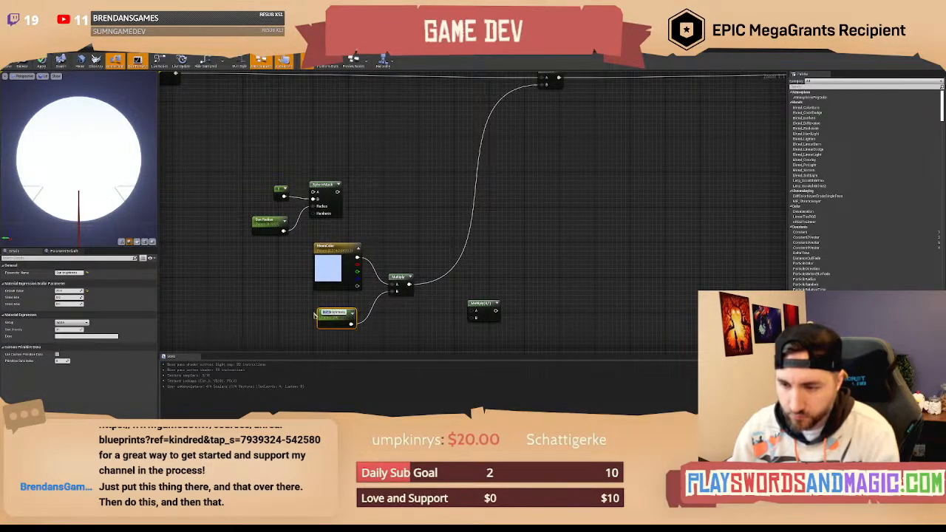
{"action": "key", "text": "Return"}
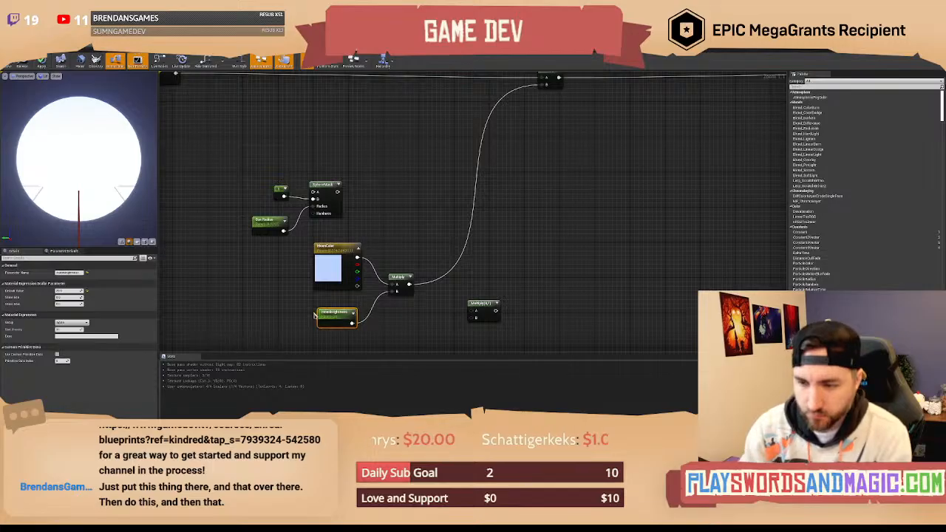
Rename the duplicated sun radius parameter that feeds the moon's SphereMask as MoonRadius.
{"action": "left_click", "coordinate": [429, 227]}
{"action": "right_click_drag", "start_coordinate": [413, 237], "coordinate": [423, 211]}
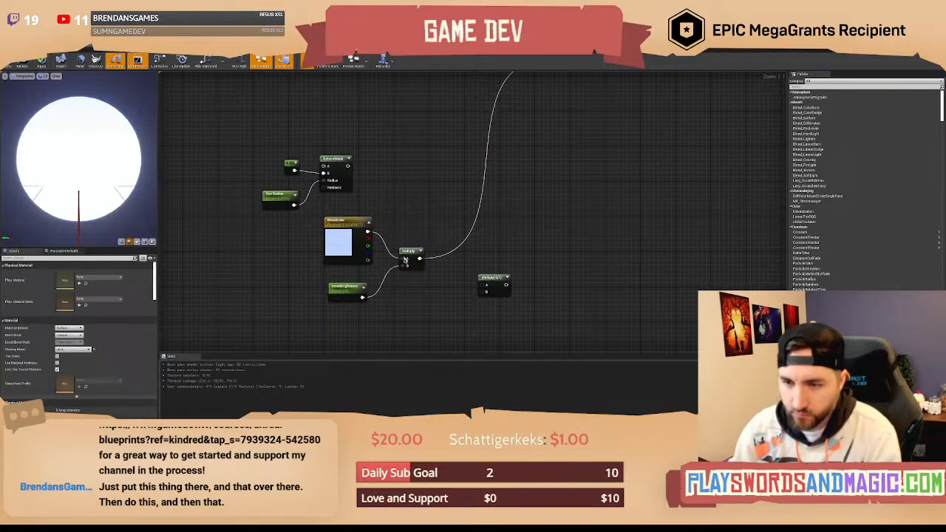
{"action": "left_click", "coordinate": [346, 286]}
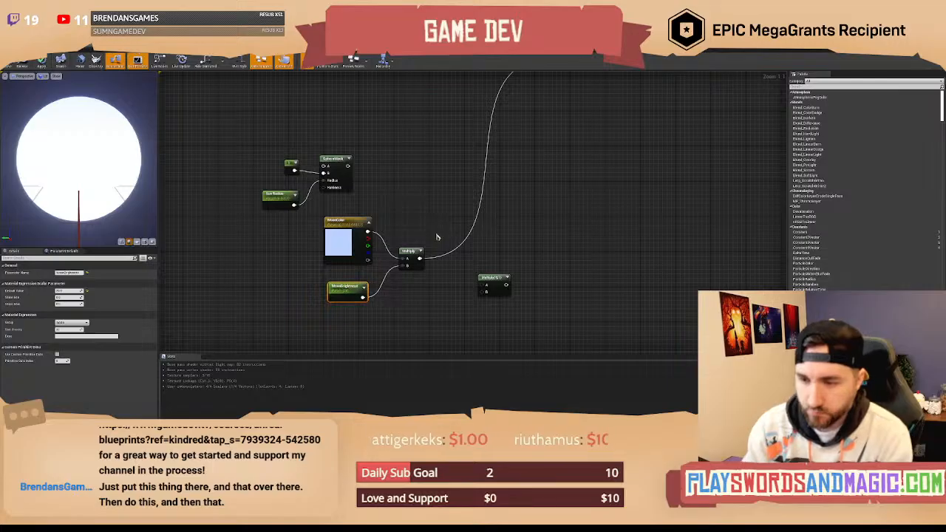
{"action": "left_click", "coordinate": [403, 230]}
{"action": "right_click_drag", "start_coordinate": [410, 195], "coordinate": [410, 227]}
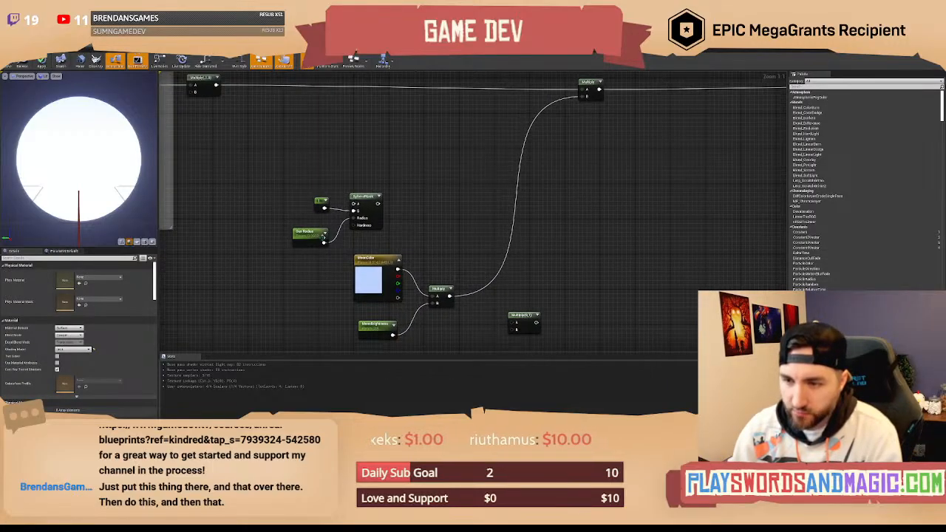
{"action": "left_click", "coordinate": [312, 234]}
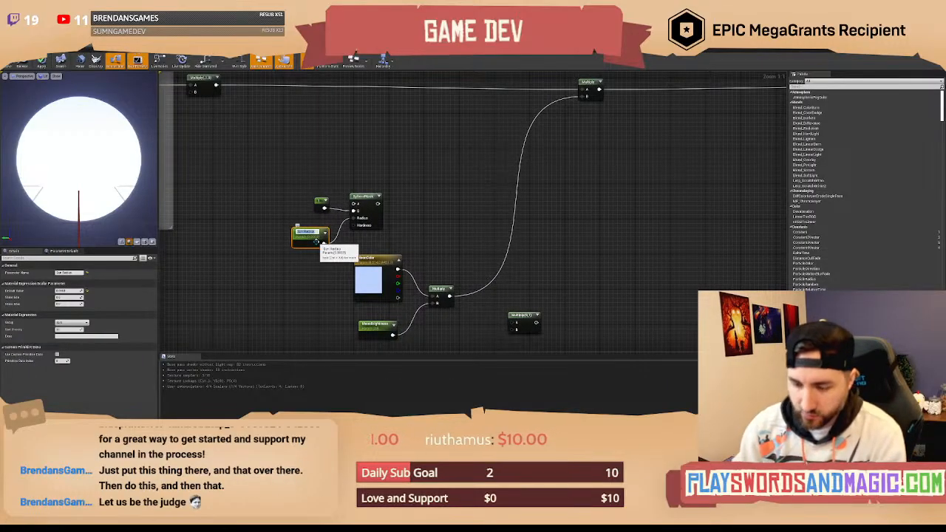
{"action": "type", "text": "MoonRadius"}
{"action": "key", "text": "Return"}
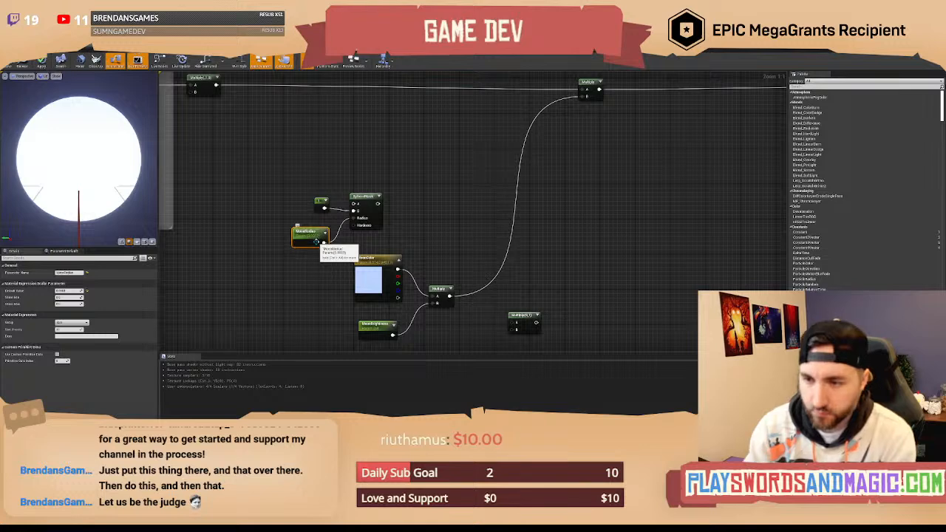
Connect the constant to the moon SphereMask's A input, and multiply the mask with the color-brightness product before it enters the main chain's Multiply.
{"action": "right_click_drag", "start_coordinate": [426, 228], "coordinate": [447, 179]}
{"action": "left_click", "coordinate": [438, 190]}
{"action": "left_click_drag", "start_coordinate": [362, 190], "coordinate": [531, 228]}
{"action": "left_click", "coordinate": [414, 193]}
{"action": "type", "text": "mult"}
{"action": "key", "text": "Return"}
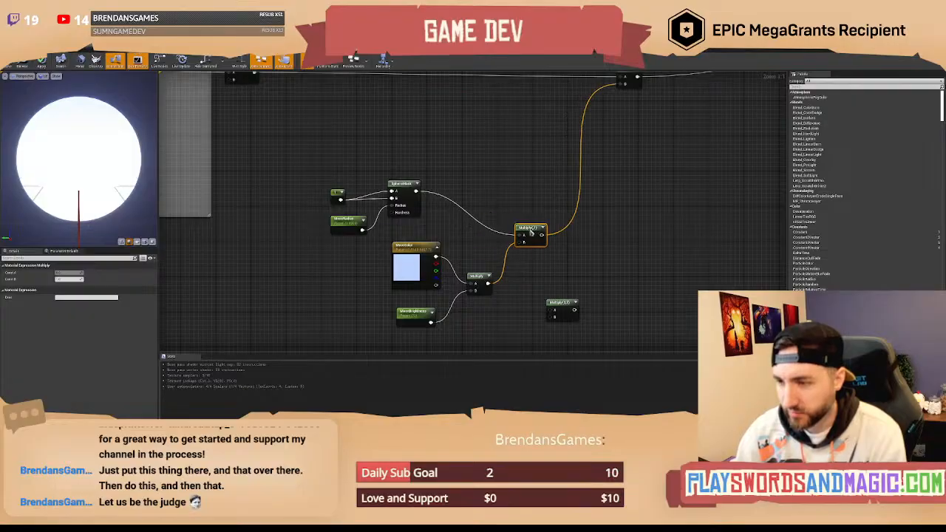
{"action": "left_click", "coordinate": [571, 253]}
{"action": "right_click_drag", "start_coordinate": [534, 213], "coordinate": [520, 240]}
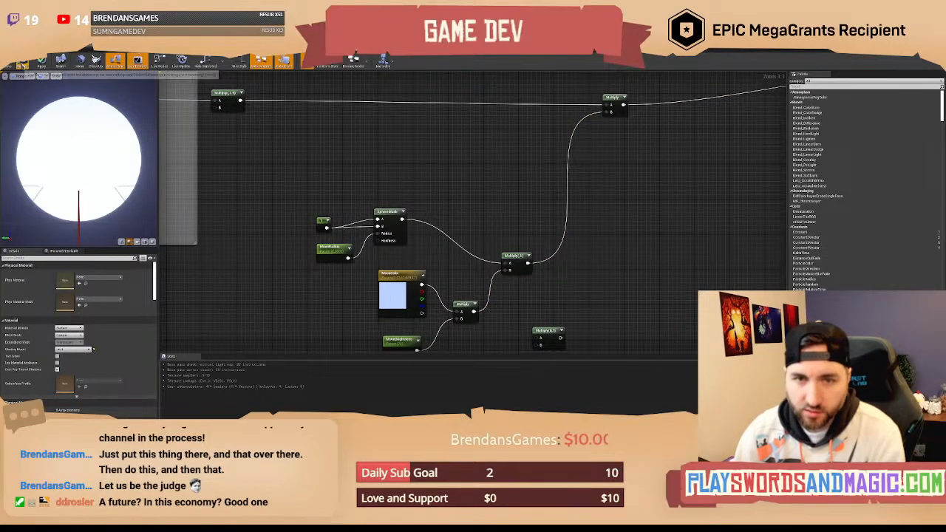
Apply the sky material's changes and try to check out and save its asset, continuing without saving that asset.
{"action": "left_click", "coordinate": [10, 67]}
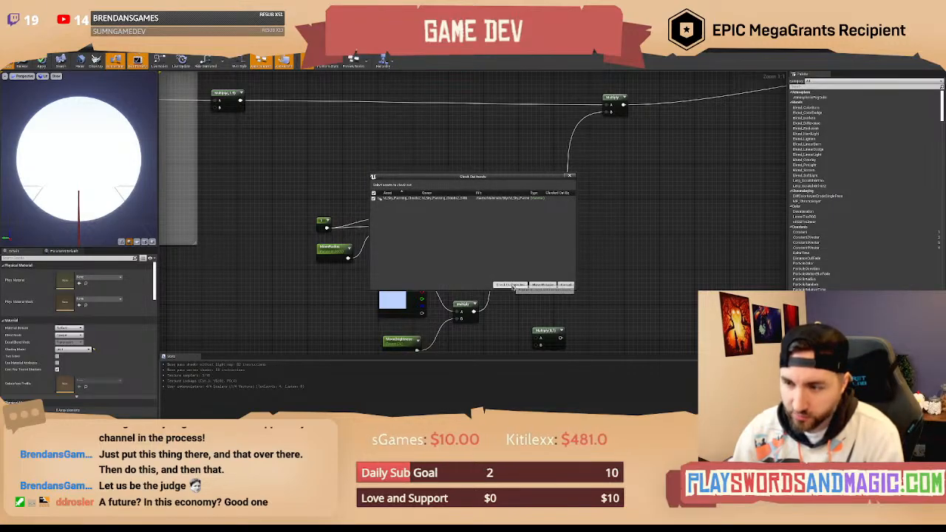
{"action": "left_click", "coordinate": [518, 287]}
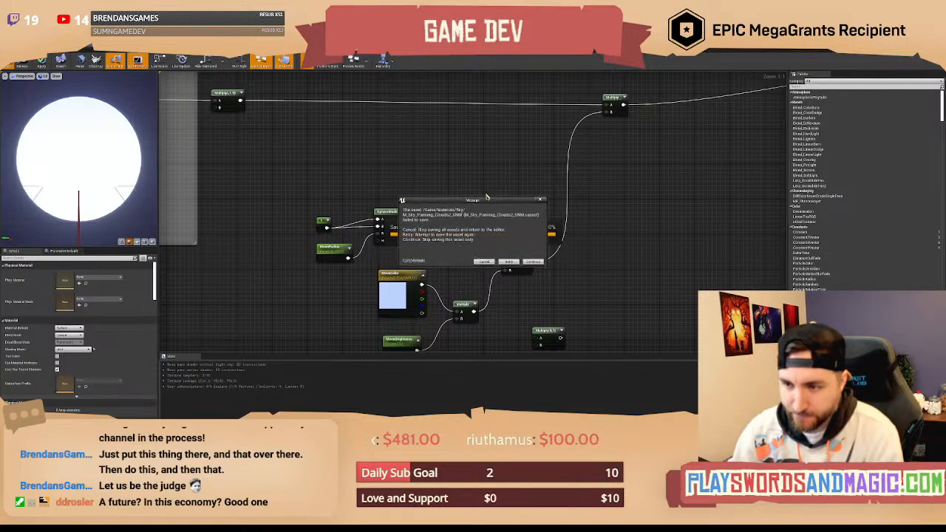
{"action": "left_click", "coordinate": [533, 262]}
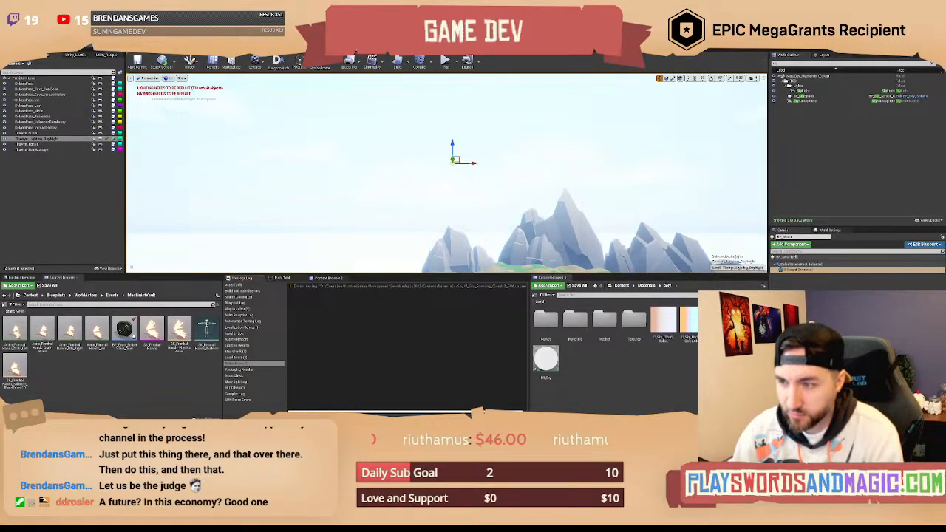
Close the second editor instance and bring the main editor window back to full size.
{"action": "right_click_drag", "start_coordinate": [447, 174], "coordinate": [355, 174]}
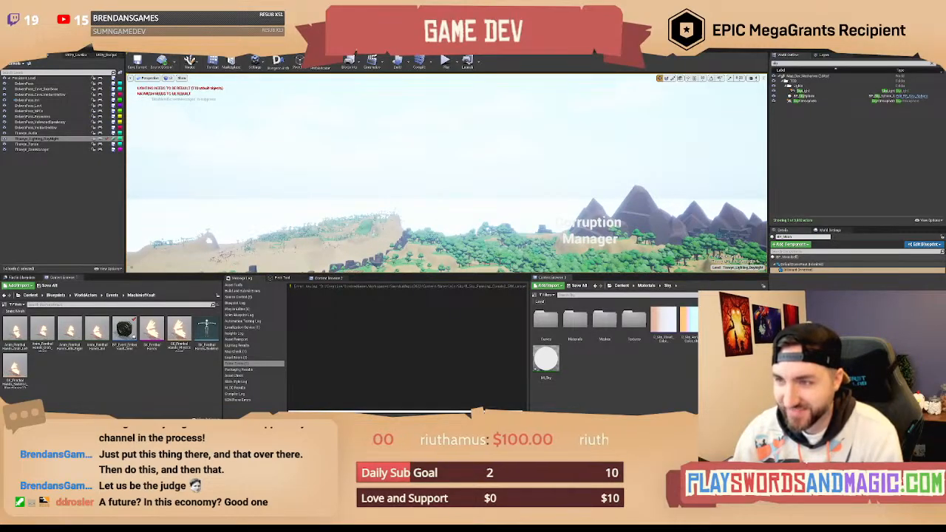
{"action": "left_click_drag", "start_coordinate": [441, 42], "coordinate": [1, 194]}
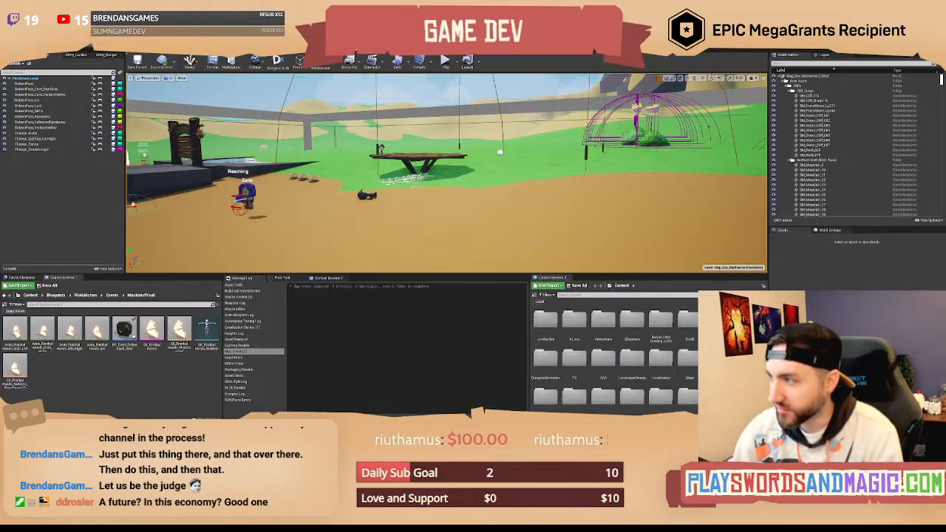
{"action": "left_click", "coordinate": [924, 40]}
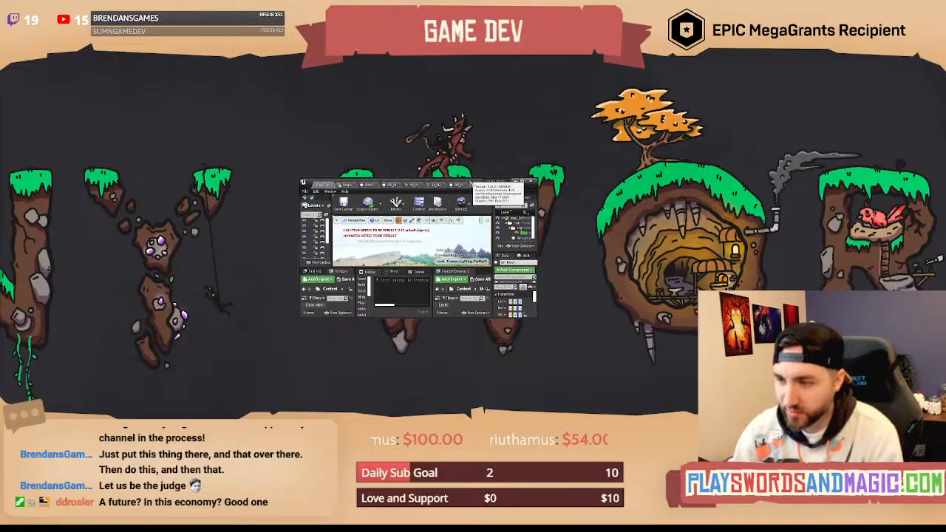
{"action": "double_click", "coordinate": [487, 186]}
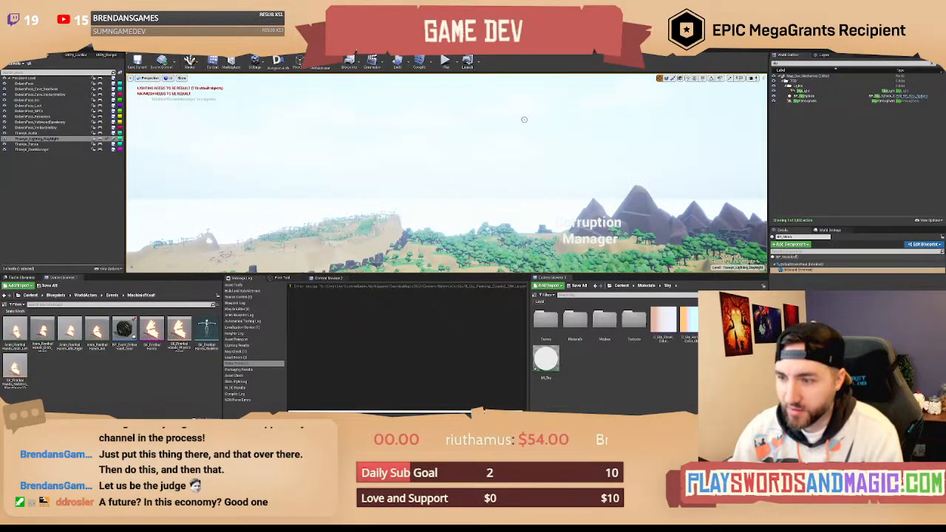
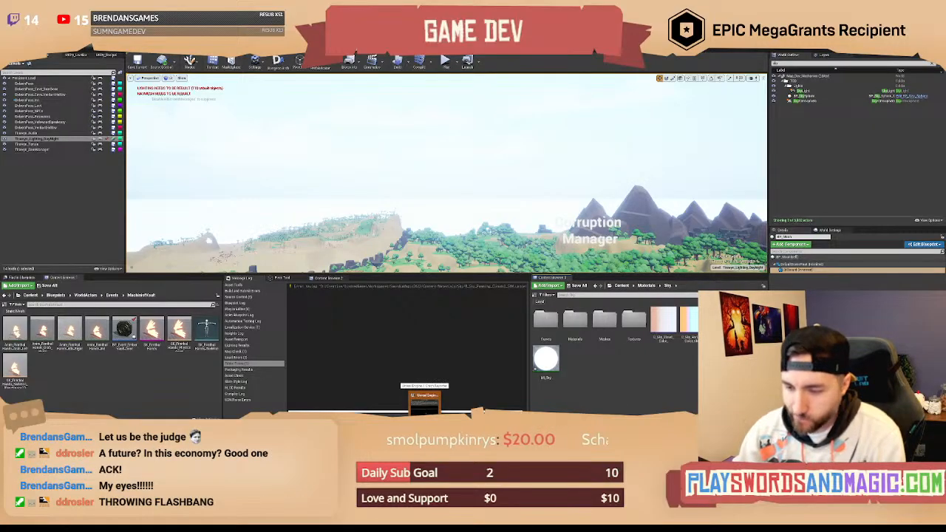
Bring up the crash report window of the other Unreal process and close it.
{"action": "left_click", "coordinate": [427, 411]}
{"action": "left_click_drag", "start_coordinate": [478, 156], "coordinate": [408, 170]}
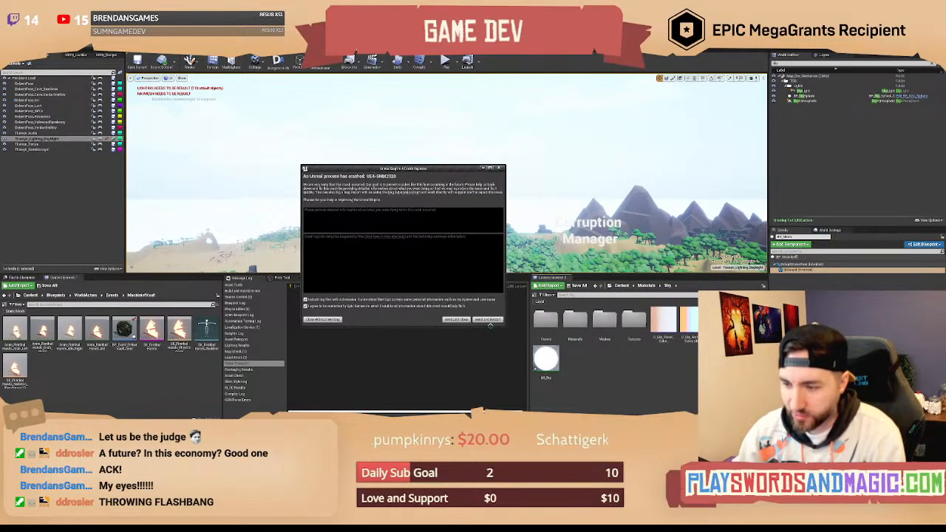
{"action": "left_click", "coordinate": [499, 169]}
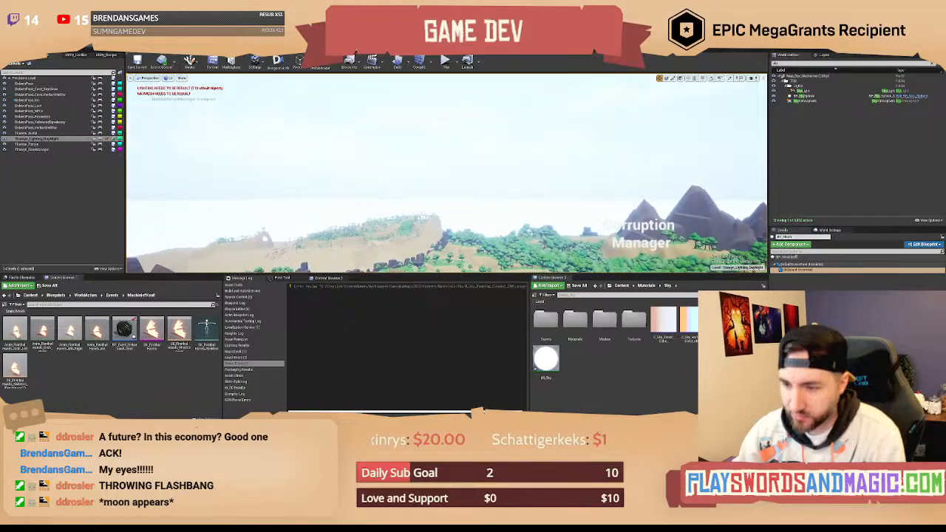
Look around the sky in the level viewport and return to the sky material graph.
{"action": "right_click_drag", "start_coordinate": [499, 169], "coordinate": [640, 125]}
{"action": "right_click_drag", "start_coordinate": [450, 92], "coordinate": [405, 93]}
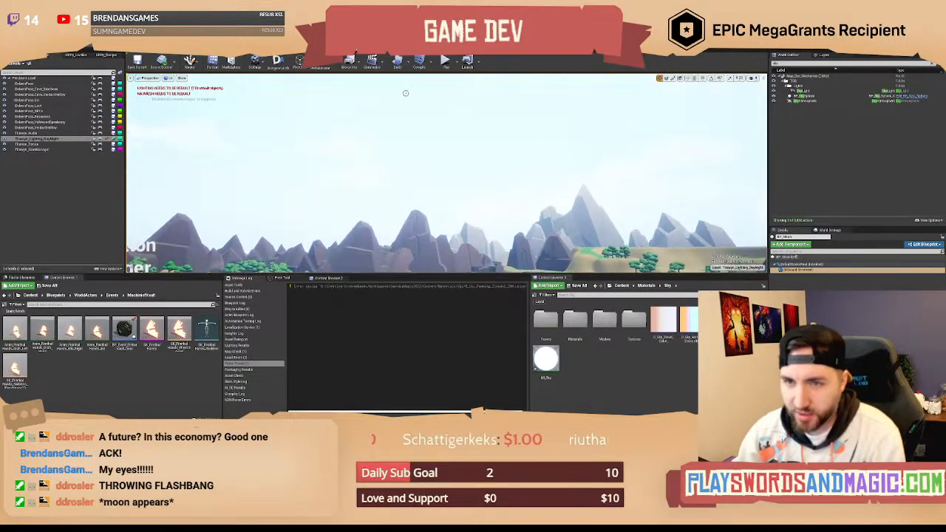
{"action": "left_click", "coordinate": [340, 44]}
{"action": "left_click", "coordinate": [295, 44]}
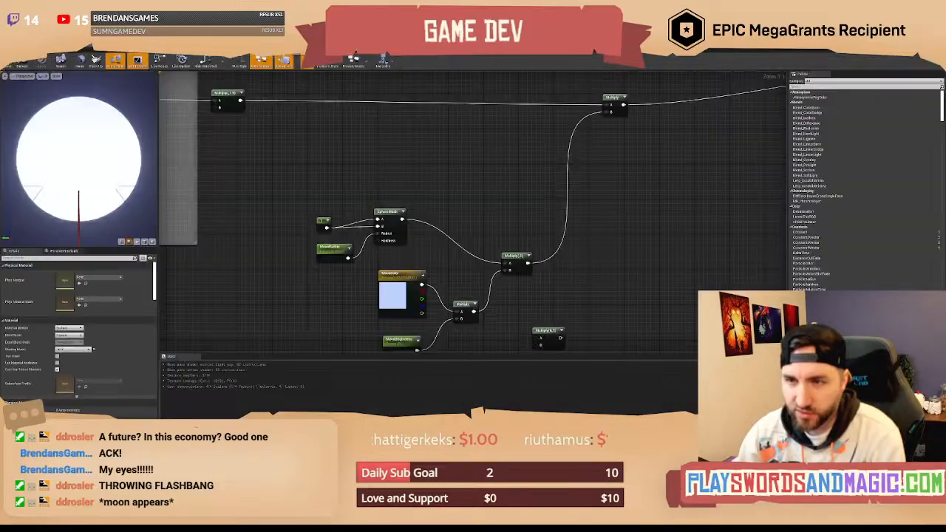
Examine the SunVector group's Light Direction, Normalize, Camera Vector and Dot nodes in relation to the moon nodes.
{"action": "right_click_drag", "start_coordinate": [341, 182], "coordinate": [739, 217]}
{"action": "scroll", "coordinate": [368, 155], "scroll_direction": "down", "scroll_amount": 2}
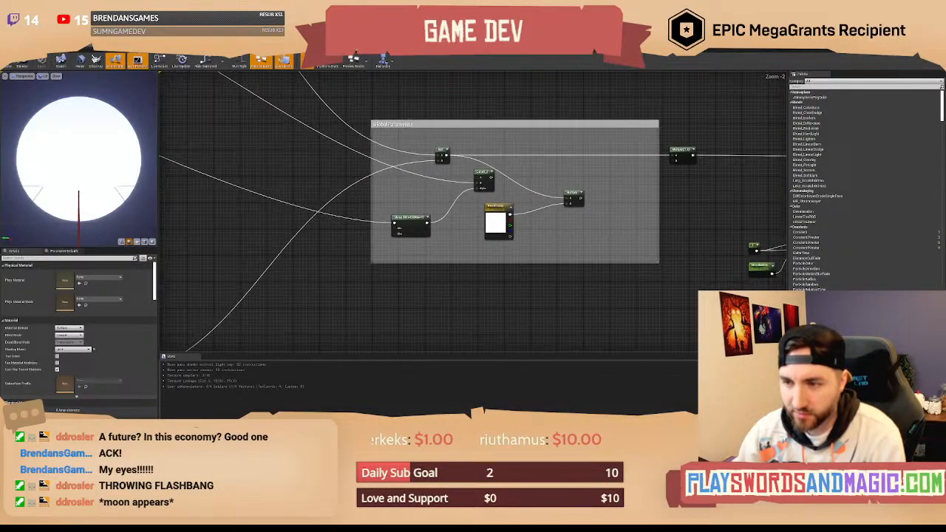
{"action": "right_click_drag", "start_coordinate": [200, 163], "coordinate": [437, 220]}
{"action": "right_click_drag", "start_coordinate": [294, 198], "coordinate": [689, 296]}
{"action": "mouse_move", "coordinate": [363, 206]}
{"action": "right_mouse_down"}
{"action": "mouse_move", "coordinate": [672, 256]}
{"action": "mouse_move", "coordinate": [324, 93]}
{"action": "right_mouse_up"}
{"action": "right_click_drag", "start_coordinate": [535, 256], "coordinate": [331, 204]}
{"action": "scroll", "coordinate": [348, 209], "scroll_direction": "up", "scroll_amount": 2}
{"action": "left_click_drag", "start_coordinate": [304, 182], "coordinate": [452, 264]}
{"action": "right_click_drag", "start_coordinate": [553, 246], "coordinate": [574, 240]}
{"action": "left_click", "coordinate": [341, 239]}
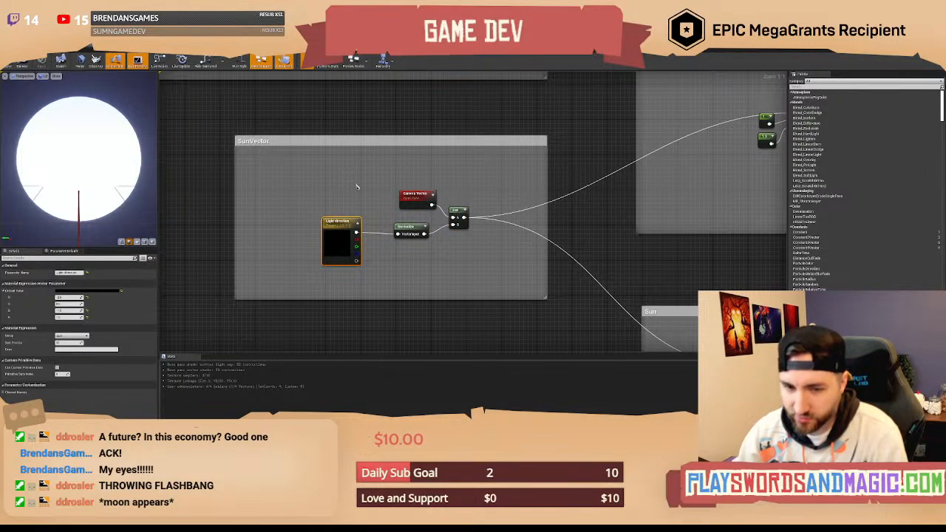
{"action": "right_click_drag", "start_coordinate": [357, 186], "coordinate": [319, 183]}
{"action": "left_click_drag", "start_coordinate": [448, 262], "coordinate": [452, 262]}
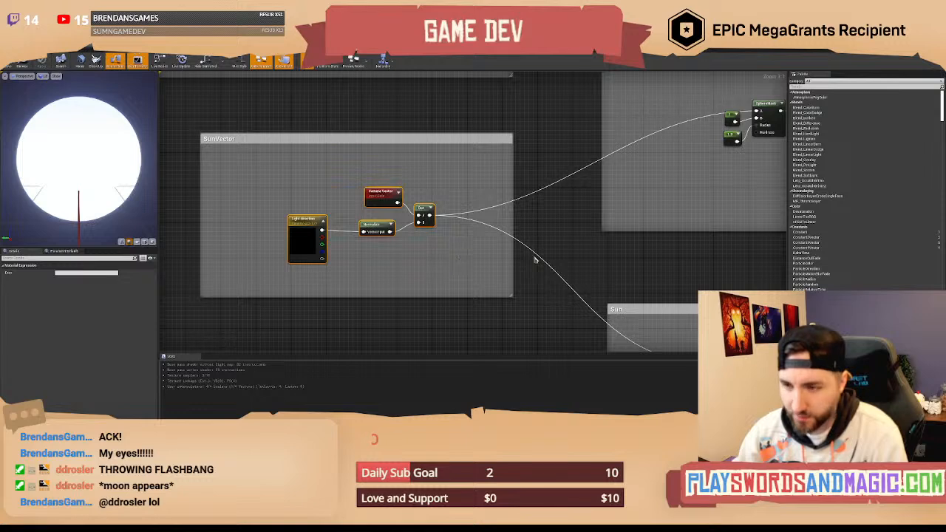
{"action": "right_click_drag", "start_coordinate": [610, 254], "coordinate": [251, 235]}
{"action": "scroll", "coordinate": [363, 223], "scroll_direction": "down", "scroll_amount": 4}
{"action": "right_click_drag", "start_coordinate": [572, 226], "coordinate": [194, 209]}
{"action": "scroll", "coordinate": [405, 241], "scroll_direction": "up", "scroll_amount": 4}
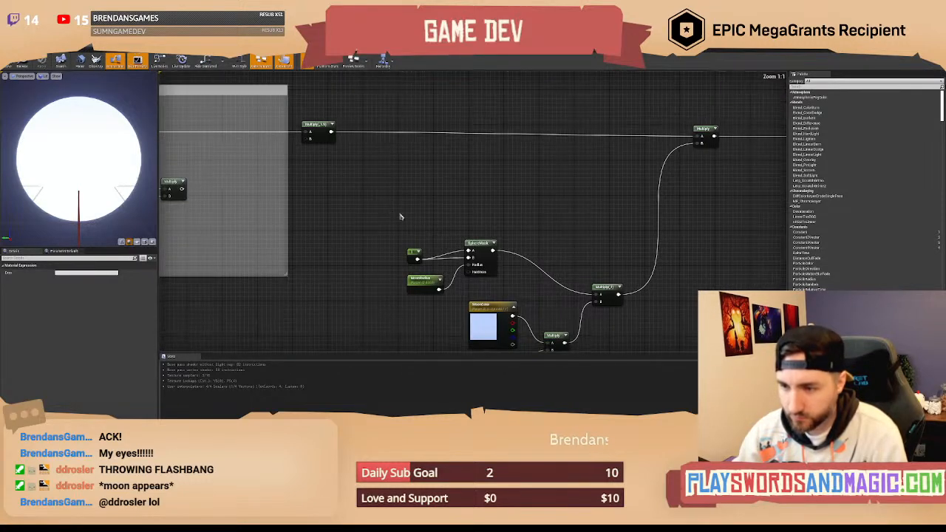
{"action": "left_click", "coordinate": [363, 198]}
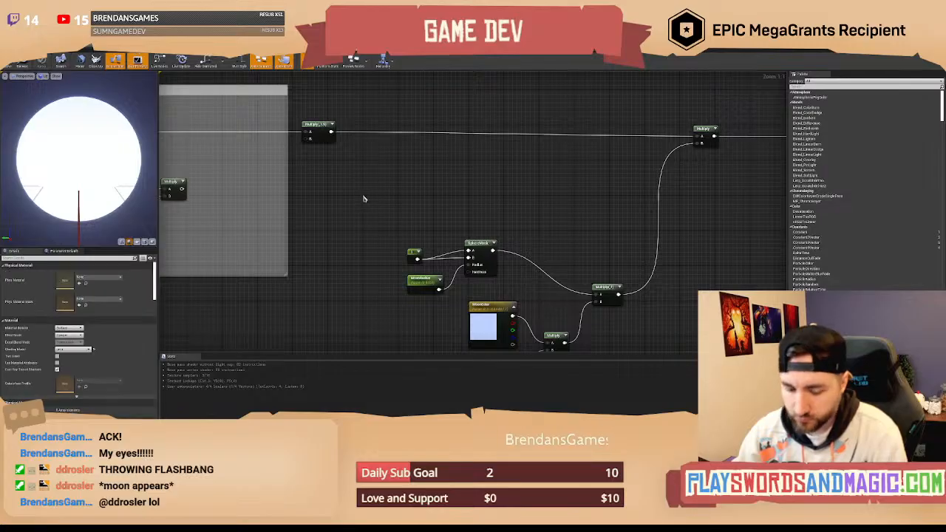
Copy the SunVector group's Light Direction, Normalize, Camera Vector and Dot nodes beside the moon nodes, and connect the Dot output to SphereMask's A input.
{"action": "right_click_drag", "start_coordinate": [353, 200], "coordinate": [754, 207]}
{"action": "scroll", "coordinate": [754, 207], "scroll_direction": "down", "scroll_amount": 7}
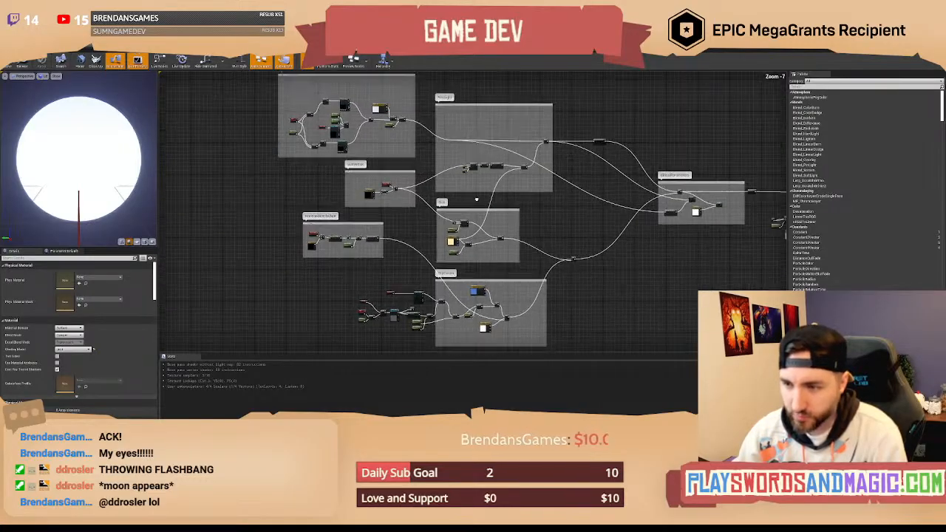
{"action": "right_click_drag", "start_coordinate": [395, 178], "coordinate": [495, 209]}
{"action": "scroll", "coordinate": [496, 209], "scroll_direction": "up", "scroll_amount": 3}
{"action": "right_click_drag", "start_coordinate": [431, 208], "coordinate": [348, 203]}
{"action": "left_click_drag", "start_coordinate": [348, 201], "coordinate": [417, 254]}
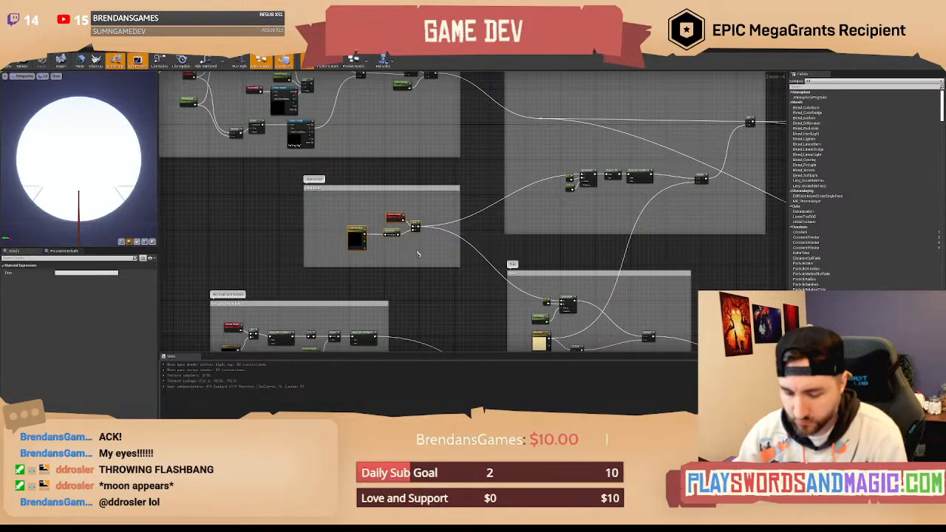
{"action": "right_click_drag", "start_coordinate": [607, 248], "coordinate": [251, 213]}
{"action": "right_click_drag", "start_coordinate": [568, 221], "coordinate": [369, 208]}
{"action": "scroll", "coordinate": [399, 209], "scroll_direction": "up", "scroll_amount": 3}
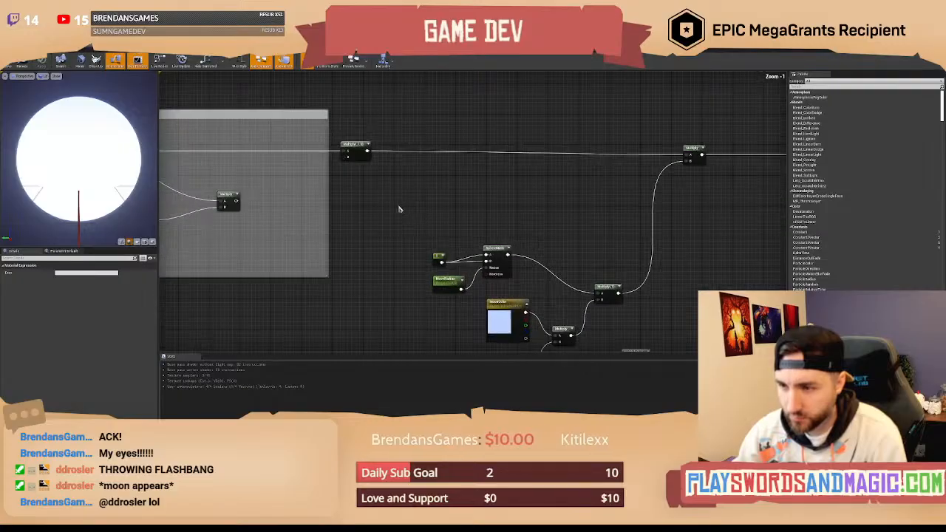
{"action": "key", "text": "ctrl+v"}
{"action": "left_click_drag", "start_coordinate": [454, 213], "coordinate": [487, 256]}
{"action": "left_click", "coordinate": [493, 215]}
{"action": "right_click_drag", "start_coordinate": [488, 215], "coordinate": [460, 215]}
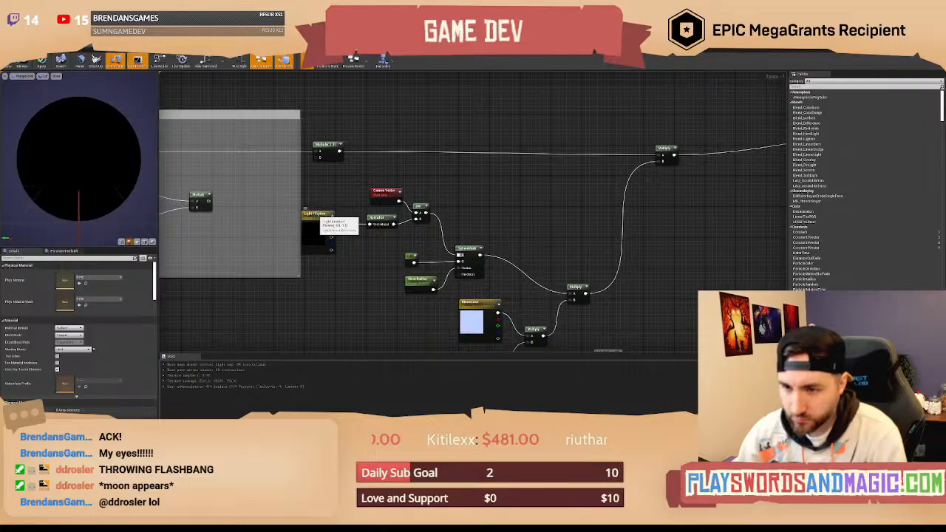
Review the copied vector nodes, check the sky in the level viewport, and return to the sky material graph.
{"action": "right_click_drag", "start_coordinate": [323, 195], "coordinate": [343, 204]}
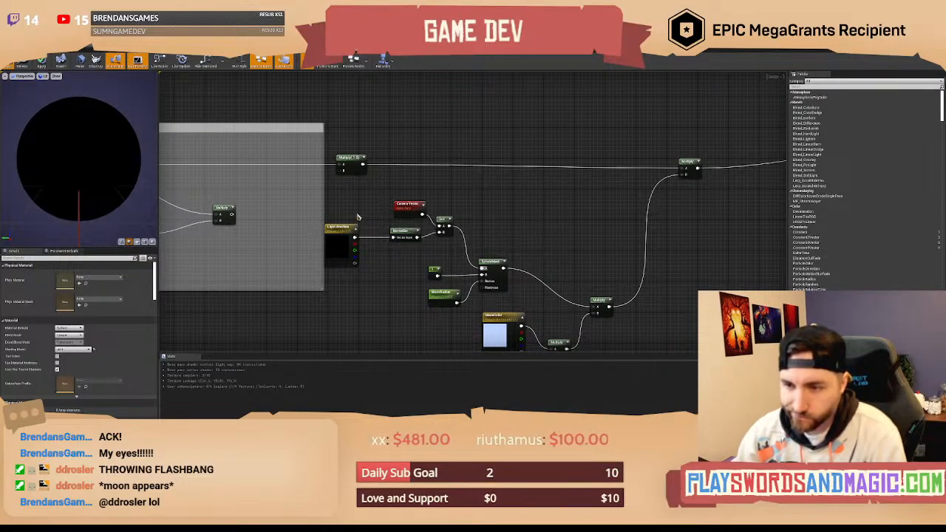
{"action": "left_click_drag", "start_coordinate": [345, 201], "coordinate": [453, 221]}
{"action": "left_click", "coordinate": [479, 223]}
{"action": "right_click_drag", "start_coordinate": [467, 200], "coordinate": [481, 206]}
{"action": "left_click", "coordinate": [59, 43]}
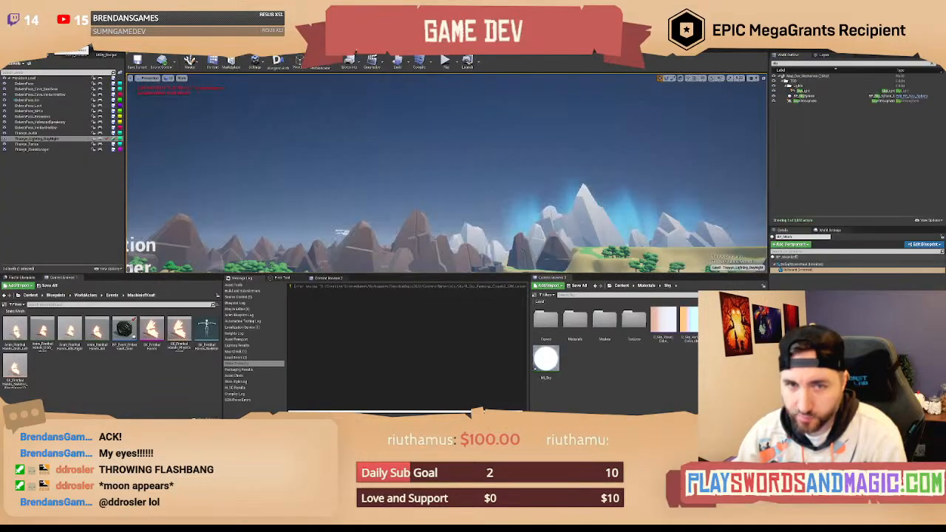
{"action": "right_click_drag", "start_coordinate": [447, 177], "coordinate": [407, 178]}
{"action": "left_click", "coordinate": [293, 43]}
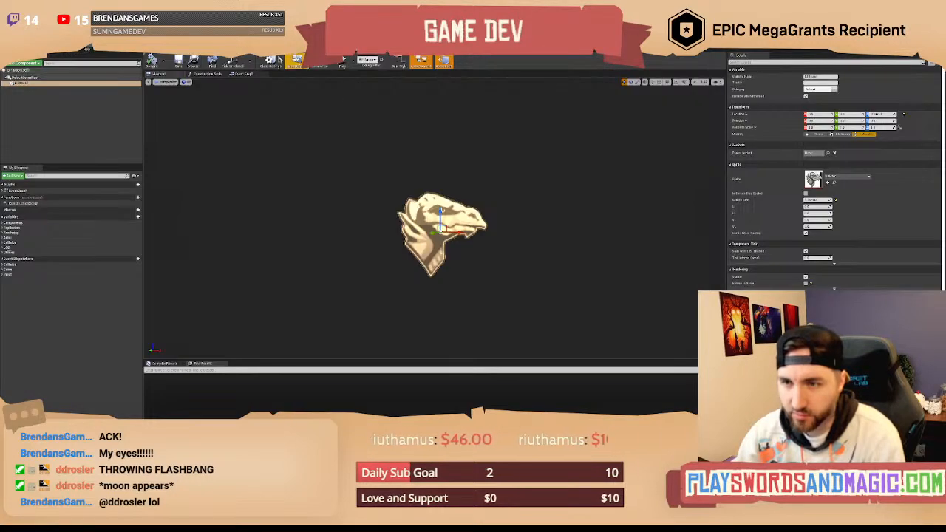
{"action": "left_click", "coordinate": [336, 43]}
{"action": "left_click", "coordinate": [381, 43]}
Examine how the moon nodes join the main sky chain through its final Multiply node.
{"action": "right_click_drag", "start_coordinate": [553, 226], "coordinate": [466, 190]}
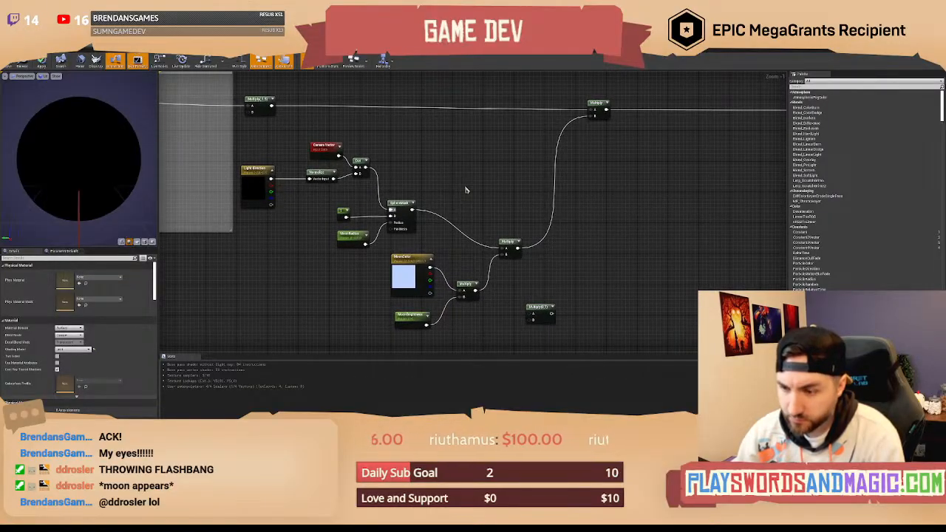
{"action": "right_click_drag", "start_coordinate": [556, 144], "coordinate": [478, 176]}
{"action": "left_click_drag", "start_coordinate": [501, 106], "coordinate": [539, 173]}
{"action": "right_click_drag", "start_coordinate": [376, 164], "coordinate": [438, 187]}
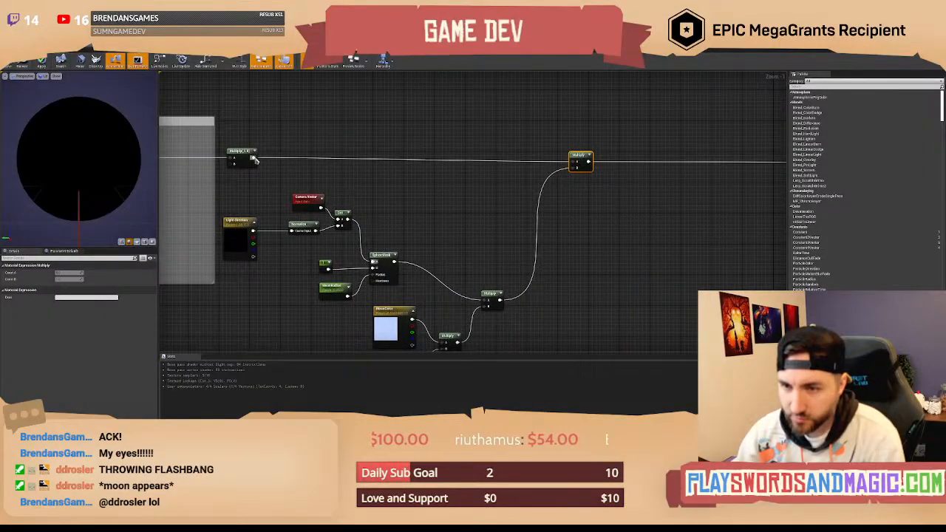
{"action": "left_click_drag", "start_coordinate": [253, 158], "coordinate": [469, 162]}
{"action": "left_click", "coordinate": [464, 202]}
{"action": "right_click_drag", "start_coordinate": [464, 202], "coordinate": [484, 171]}
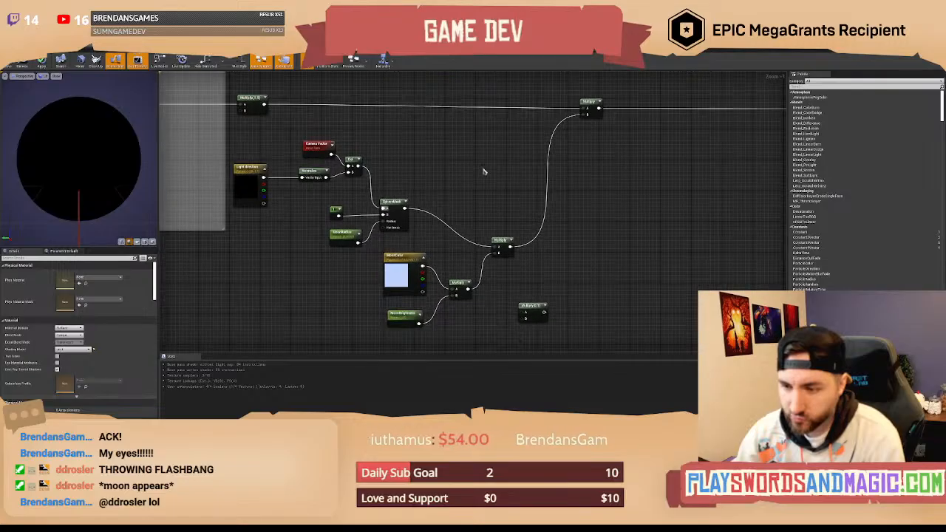
{"action": "scroll", "coordinate": [484, 171], "scroll_direction": "down", "scroll_amount": 1}
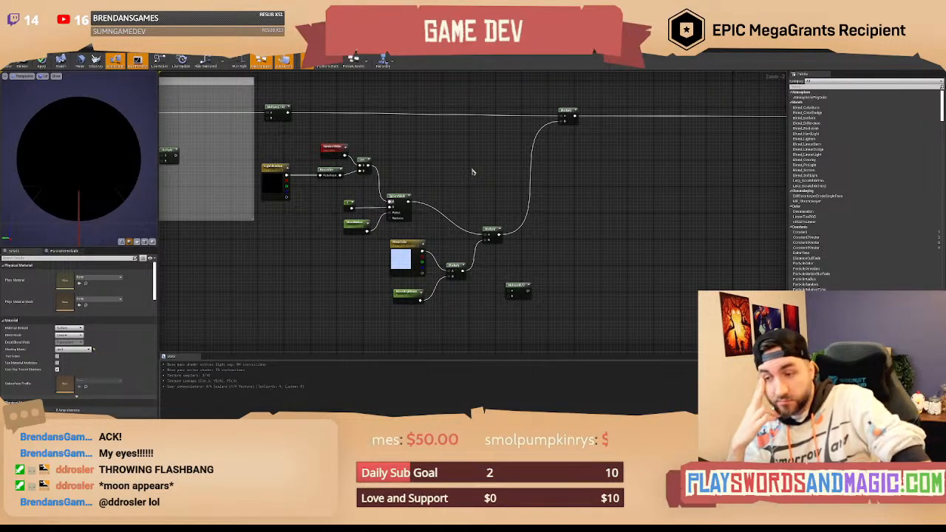
Trace the main sky chain from the moon nodes back through the GlobalParameters group and forward to the material output node.
{"action": "scroll", "coordinate": [484, 184], "scroll_direction": "up", "scroll_amount": 1}
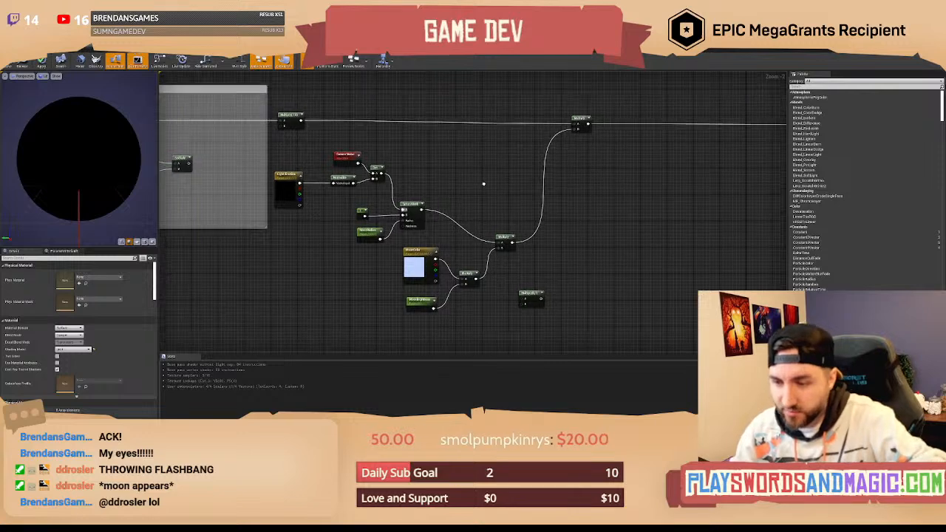
{"action": "right_click_drag", "start_coordinate": [489, 190], "coordinate": [484, 184]}
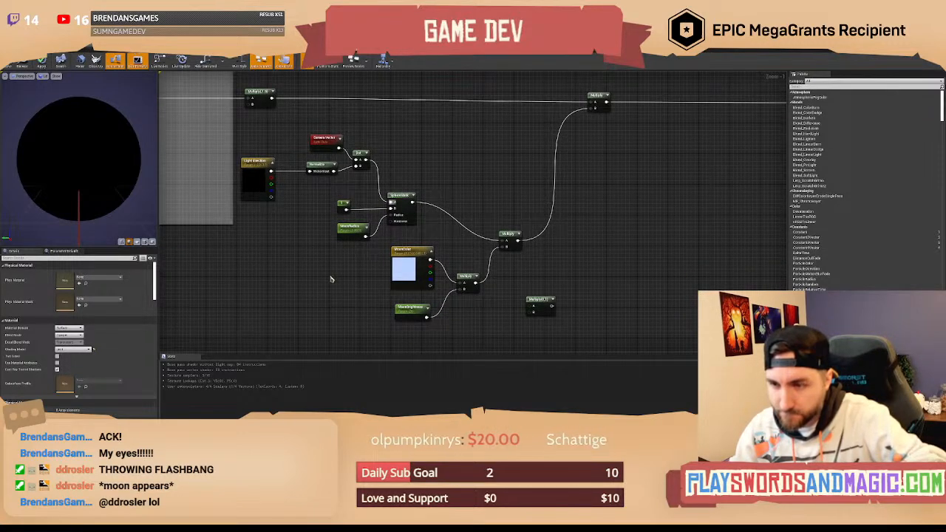
{"action": "right_click_drag", "start_coordinate": [331, 280], "coordinate": [341, 289]}
{"action": "right_click_drag", "start_coordinate": [315, 258], "coordinate": [332, 268]}
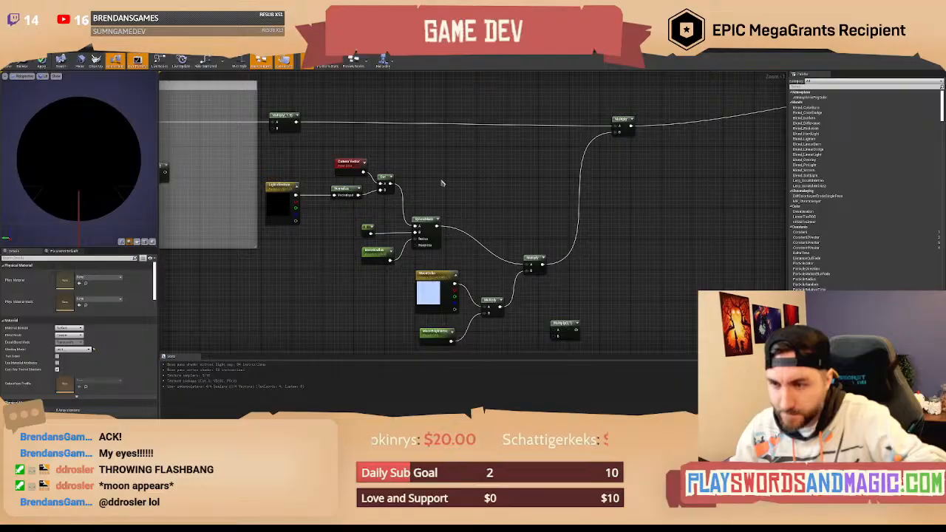
{"action": "right_click_drag", "start_coordinate": [441, 184], "coordinate": [455, 206]}
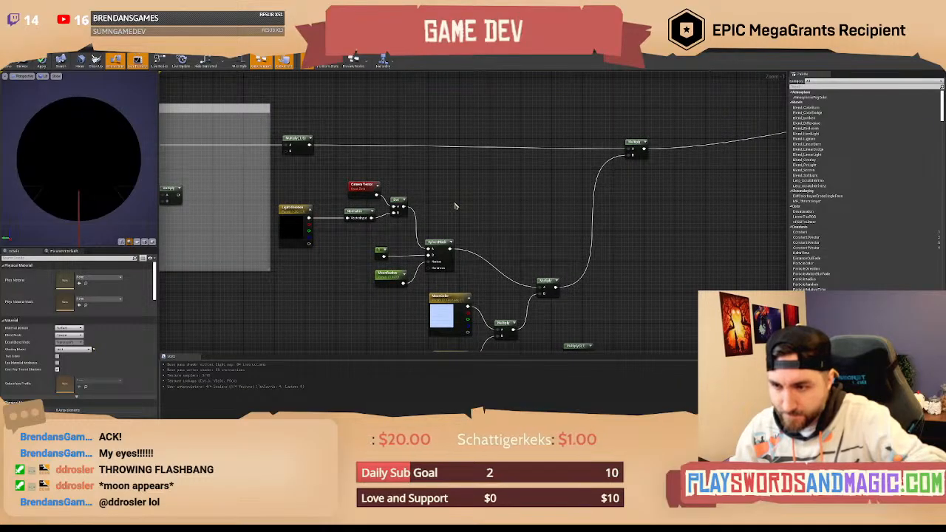
{"action": "right_click_drag", "start_coordinate": [456, 207], "coordinate": [727, 161]}
{"action": "scroll", "coordinate": [566, 216], "scroll_direction": "down", "scroll_amount": 4}
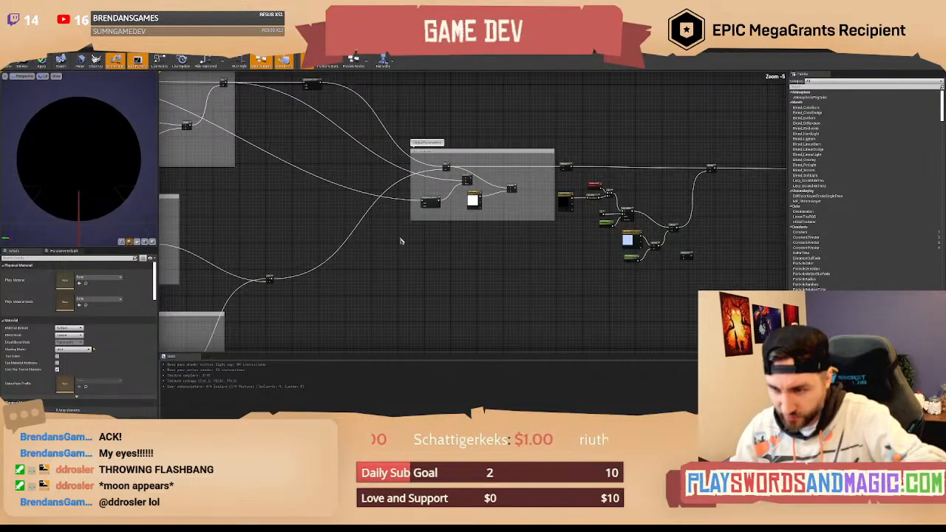
{"action": "right_click_drag", "start_coordinate": [401, 240], "coordinate": [595, 180]}
{"action": "right_click_drag", "start_coordinate": [392, 244], "coordinate": [632, 237]}
{"action": "scroll", "coordinate": [426, 188], "scroll_direction": "up", "scroll_amount": 4}
{"action": "right_click_drag", "start_coordinate": [456, 228], "coordinate": [307, 231]}
{"action": "scroll", "coordinate": [307, 230], "scroll_direction": "down", "scroll_amount": 5}
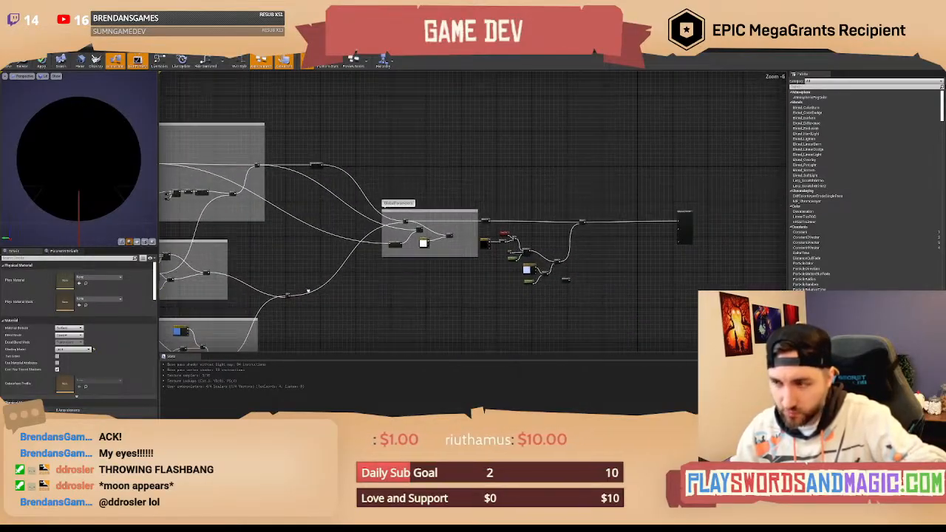
{"action": "right_click_drag", "start_coordinate": [453, 275], "coordinate": [437, 291]}
{"action": "scroll", "coordinate": [437, 290], "scroll_direction": "up", "scroll_amount": 2}
{"action": "scroll", "coordinate": [597, 243], "scroll_direction": "up", "scroll_amount": 1}
{"action": "right_click_drag", "start_coordinate": [597, 244], "coordinate": [424, 225]}
{"action": "scroll", "coordinate": [404, 254], "scroll_direction": "up", "scroll_amount": 1}
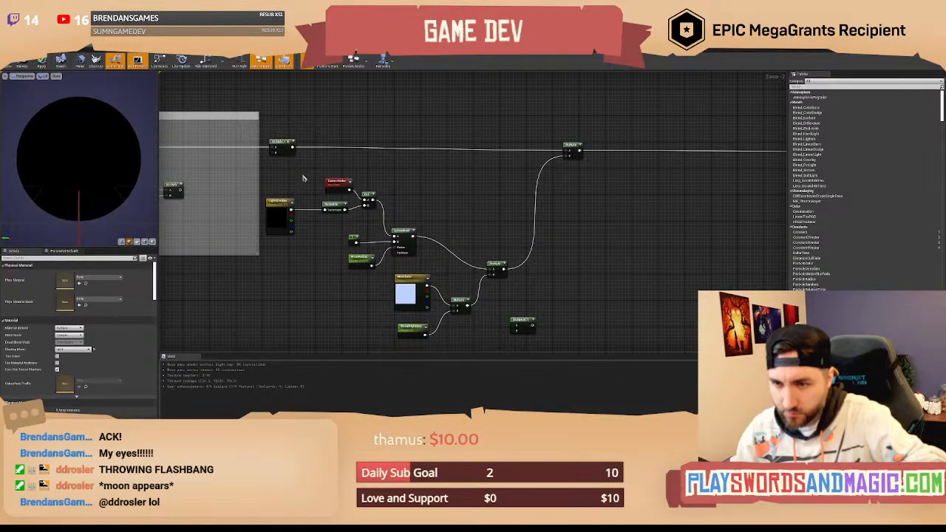
Bypass the moon's Multiply node by connecting the Multiply after GlobalParameters directly to the material's emissive input, and save the material.
{"action": "right_click_drag", "start_coordinate": [414, 196], "coordinate": [401, 168]}
{"action": "left_click_drag", "start_coordinate": [268, 150], "coordinate": [527, 311]}
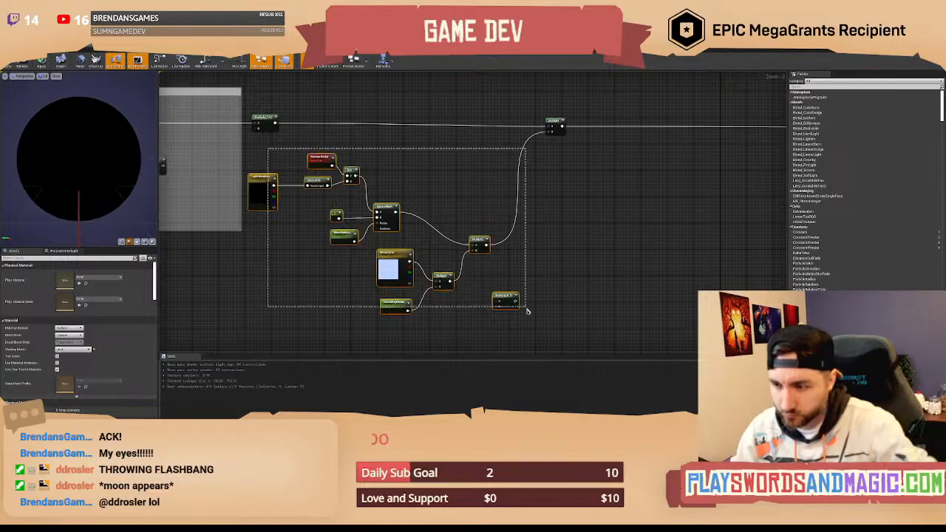
{"action": "left_click", "coordinate": [555, 124]}
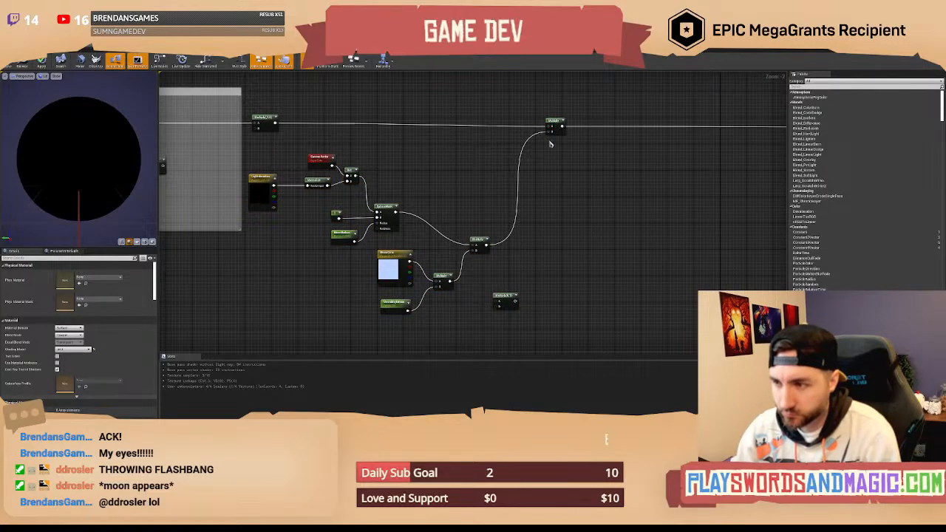
{"action": "left_click_drag", "start_coordinate": [554, 124], "coordinate": [549, 144]}
{"action": "left_click_drag", "start_coordinate": [276, 123], "coordinate": [727, 129]}
{"action": "left_click", "coordinate": [591, 193]}
{"action": "right_click_drag", "start_coordinate": [384, 185], "coordinate": [531, 186]}
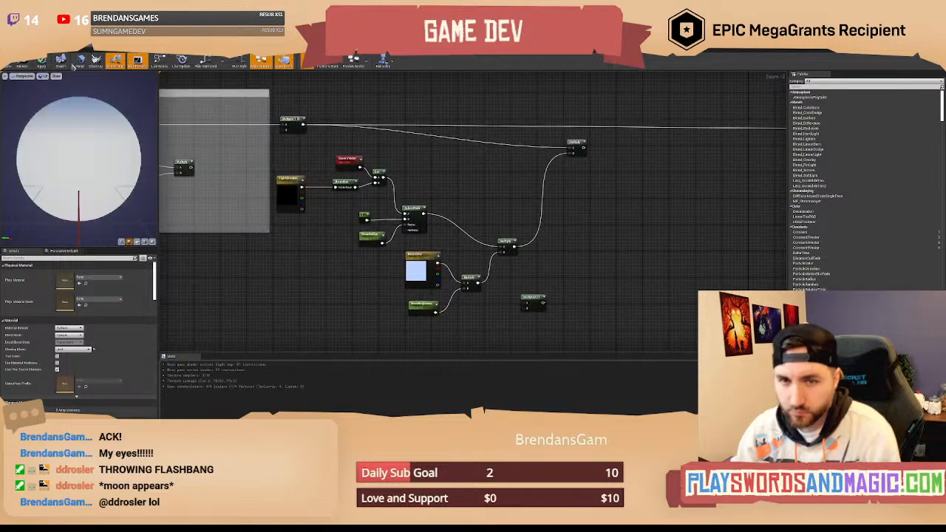
{"action": "left_click", "coordinate": [7, 65]}
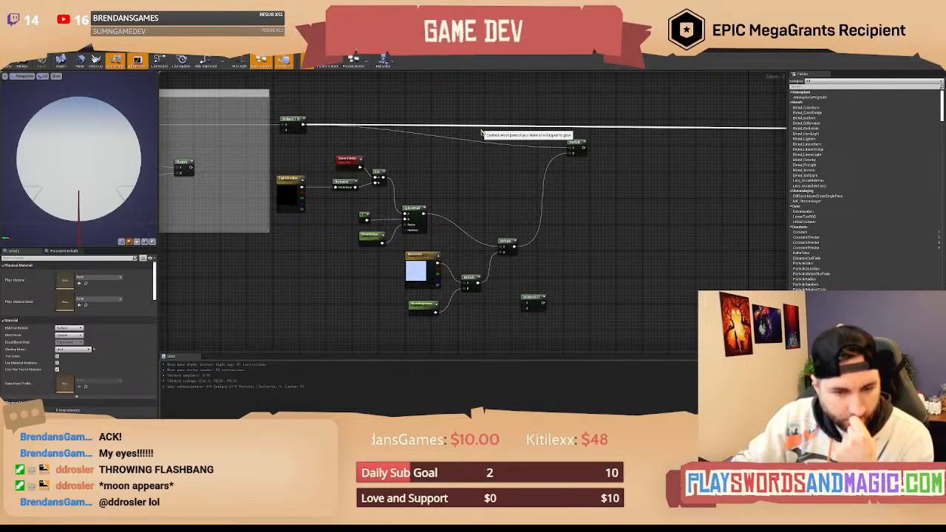
Switch to the level editor and look around the sky above the mountains.
{"action": "key", "text": "alt+Tab"}
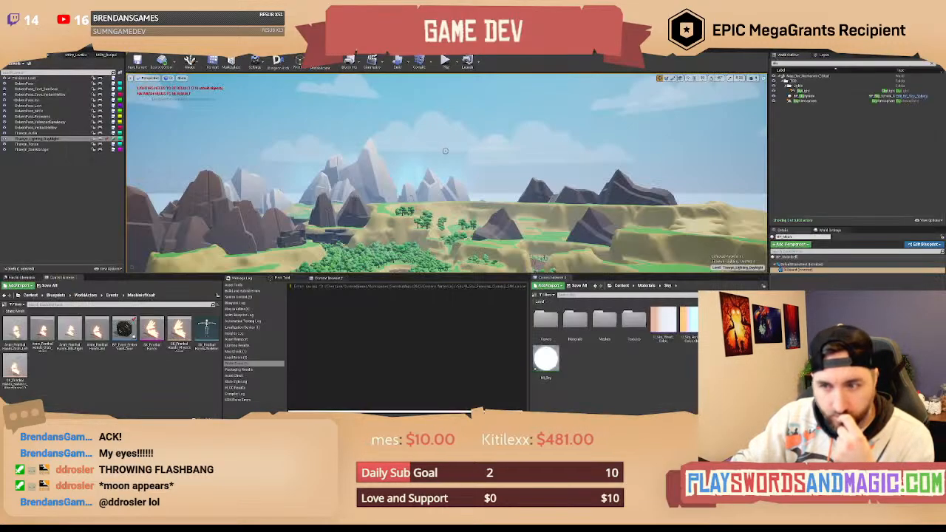
{"action": "right_click_drag", "start_coordinate": [443, 150], "coordinate": [443, 111]}
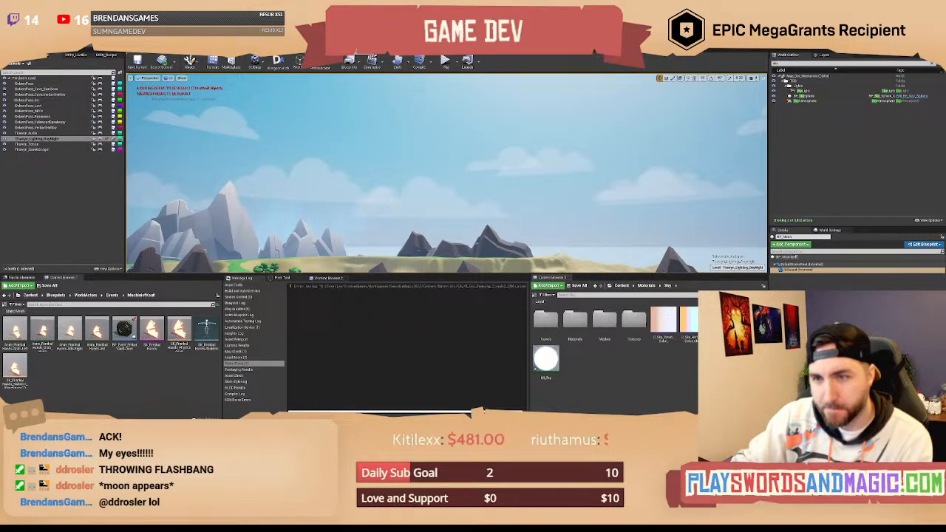
{"action": "right_click_drag", "start_coordinate": [487, 190], "coordinate": [455, 176]}
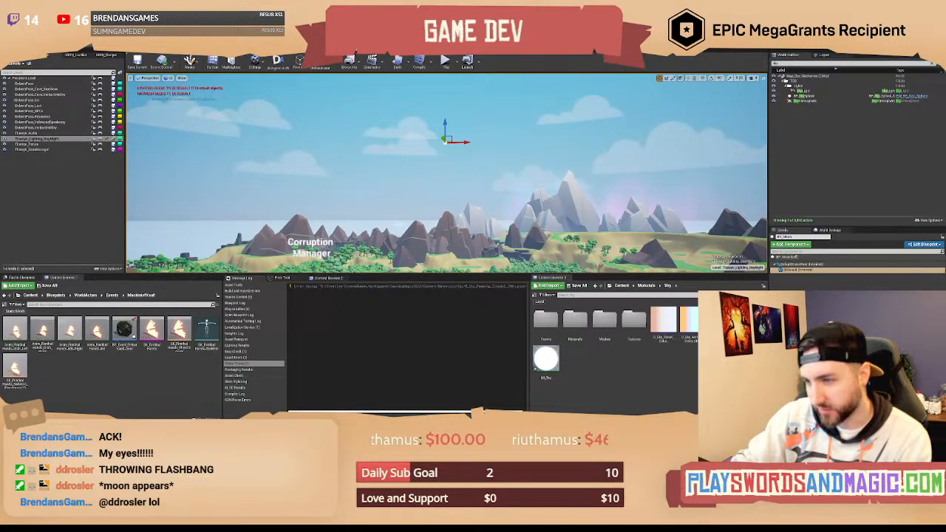
{"action": "right_click_drag", "start_coordinate": [455, 176], "coordinate": [454, 176]}
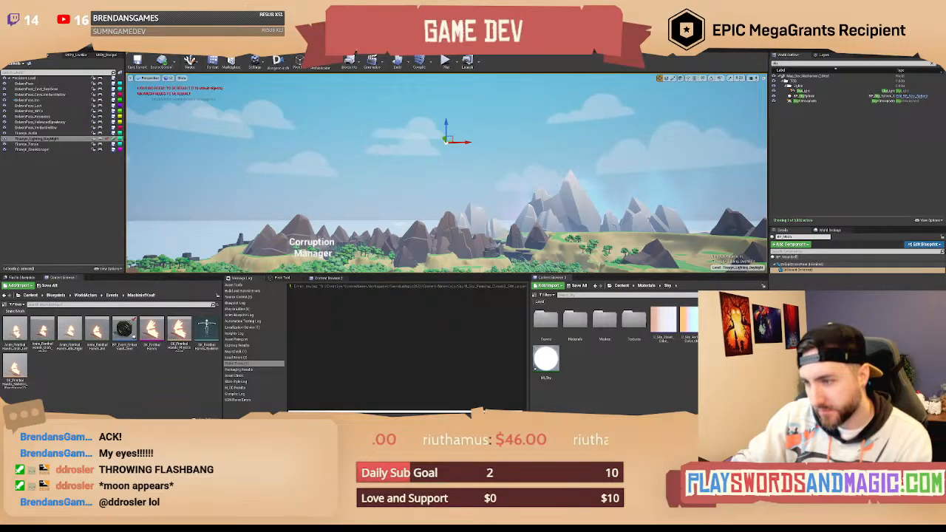
{"action": "mouse_move", "coordinate": [454, 176]}
{"action": "right_mouse_down"}
{"action": "mouse_move", "coordinate": [444, 221]}
{"action": "mouse_move", "coordinate": [434, 205]}
{"action": "mouse_move", "coordinate": [442, 185]}
{"action": "right_mouse_up"}
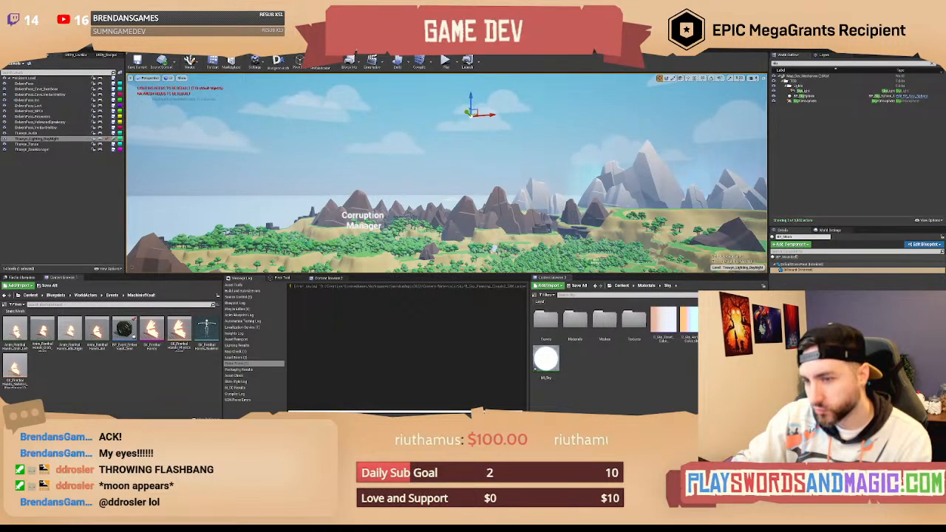
{"action": "right_click_drag", "start_coordinate": [442, 185], "coordinate": [362, 76]}
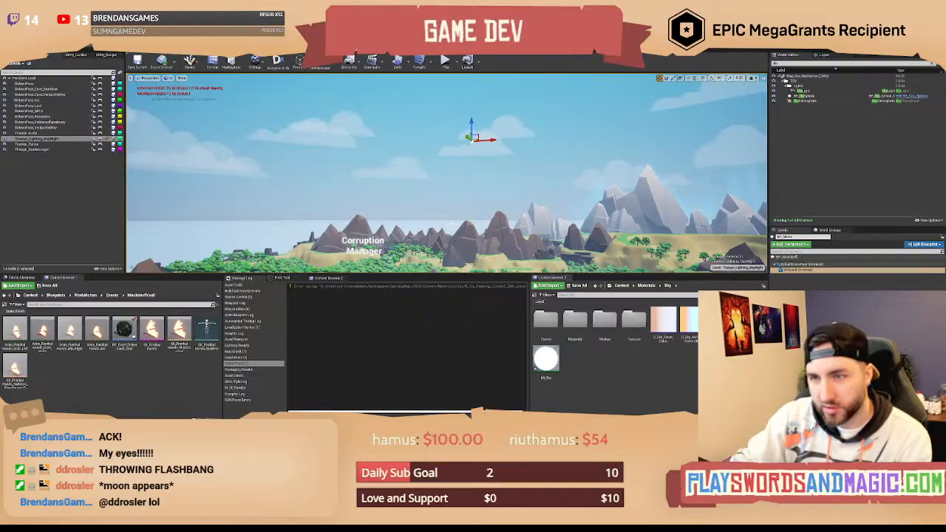
Change the Z location of the billboard component in the moon blueprint, save it, and return to the level.
{"action": "left_click", "coordinate": [362, 45]}
{"action": "scroll", "coordinate": [436, 192], "scroll_direction": "down", "scroll_amount": 8}
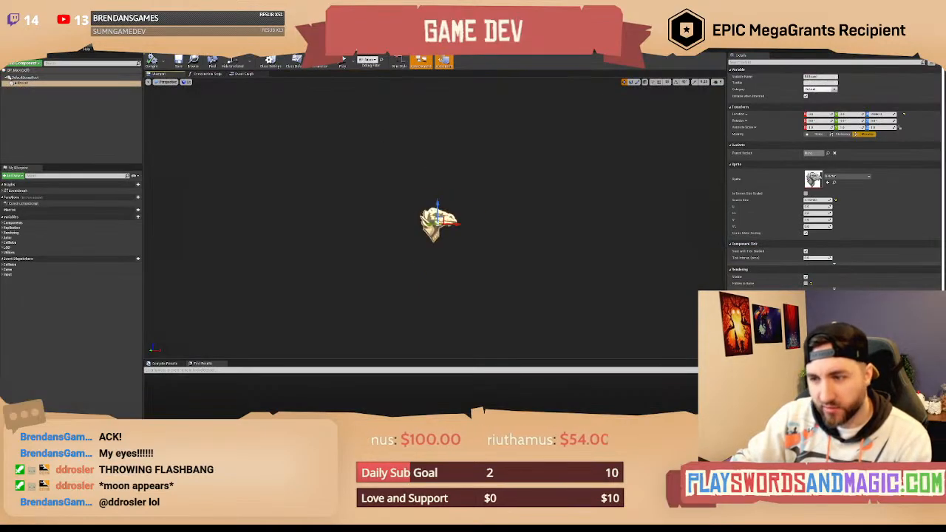
{"action": "left_click", "coordinate": [878, 113]}
{"action": "type", "text": "4"}
{"action": "key", "text": "Return"}
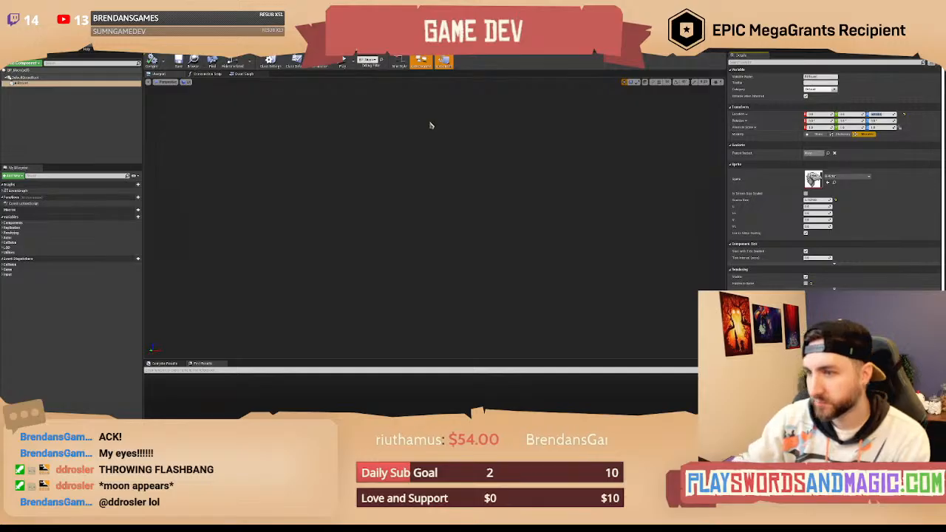
{"action": "left_click", "coordinate": [178, 61]}
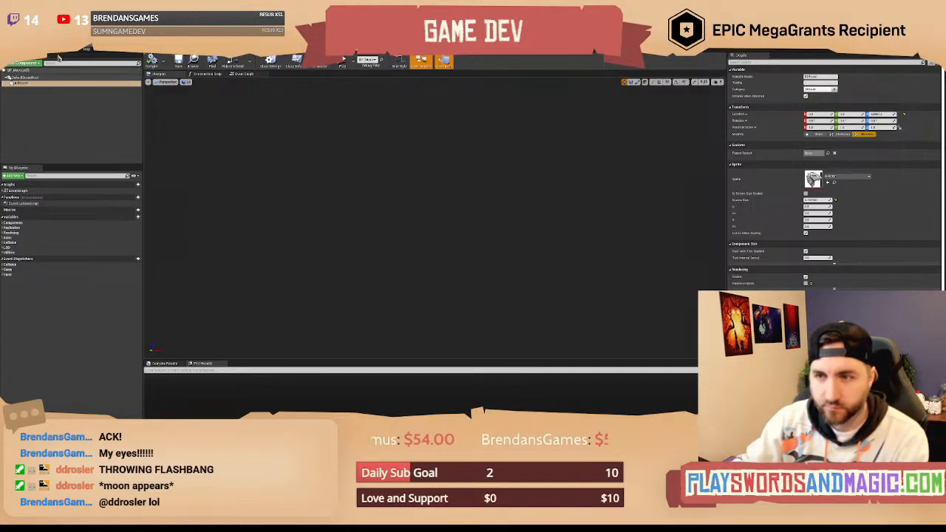
{"action": "left_click", "coordinate": [33, 44]}
Focus the level view on the moon's billboard and inspect its placement against the sky.
{"action": "right_click_drag", "start_coordinate": [447, 214], "coordinate": [453, 127]}
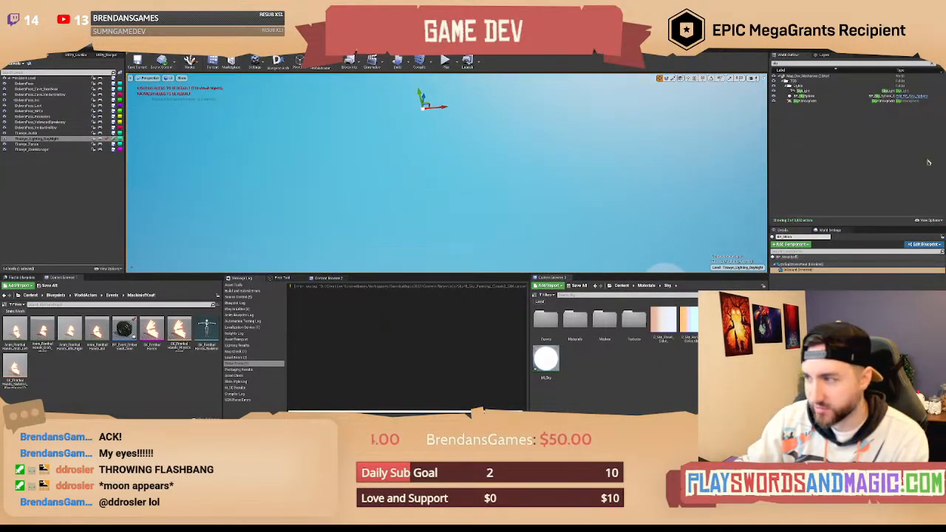
{"action": "double_click", "coordinate": [790, 270]}
{"action": "right_click_drag", "start_coordinate": [546, 196], "coordinate": [555, 251]}
{"action": "key", "text": "s"}
{"action": "right_click_drag", "start_coordinate": [446, 173], "coordinate": [447, 121]}
{"action": "key", "text": "w"}
{"action": "key", "text": "s"}
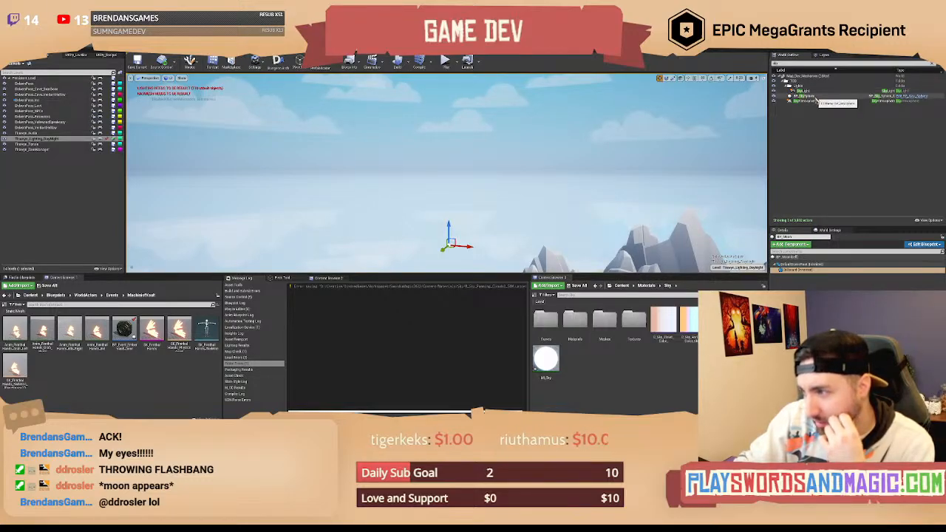
Select the sky sphere's mesh component and inspect the sky around the horizon.
{"action": "left_click", "coordinate": [817, 96]}
{"action": "left_click", "coordinate": [802, 270]}
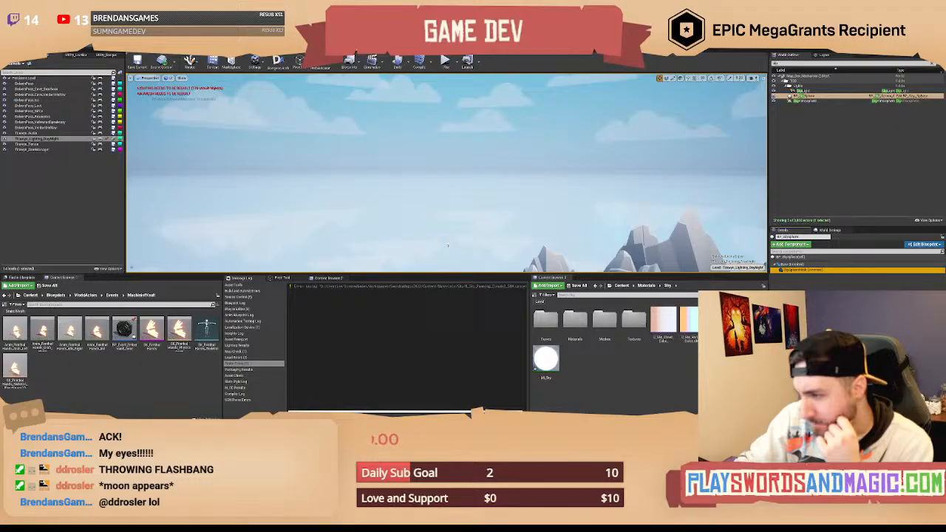
{"action": "right_click_drag", "start_coordinate": [496, 192], "coordinate": [495, 210]}
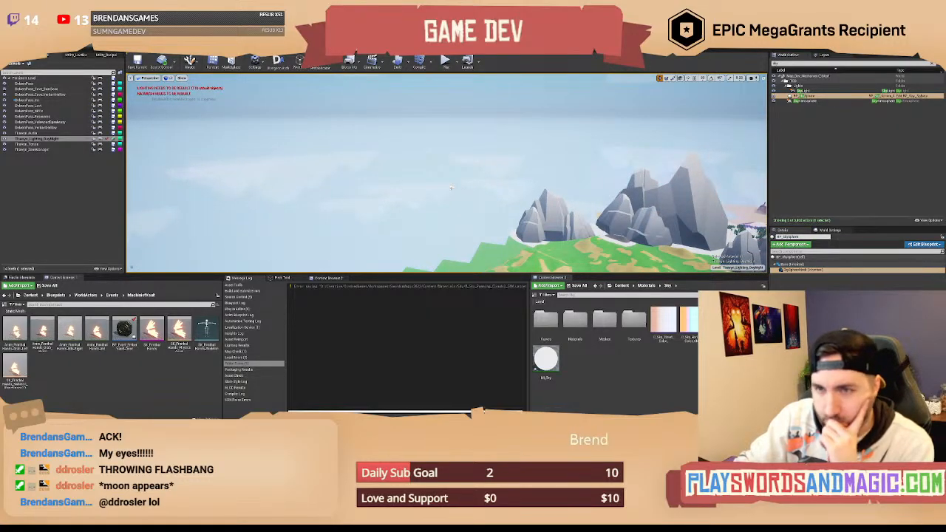
Return to the sky material and insert a OneMinus node between the moon's Normalize output and the Dot node's B input.
{"action": "key", "text": "alt+Tab"}
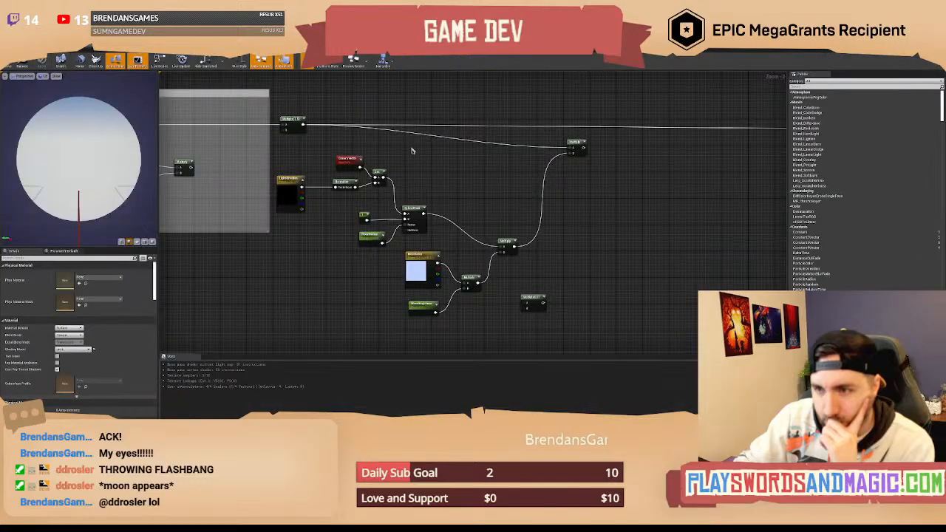
{"action": "right_click_drag", "start_coordinate": [449, 168], "coordinate": [487, 175]}
{"action": "scroll", "coordinate": [469, 193], "scroll_direction": "up", "scroll_amount": 2}
{"action": "mouse_move", "coordinate": [386, 178]}
{"action": "left_mouse_down"}
{"action": "mouse_move", "coordinate": [364, 181]}
{"action": "mouse_move", "coordinate": [385, 194]}
{"action": "left_mouse_up"}
{"action": "left_click", "coordinate": [368, 212]}
{"action": "type", "text": "onemi"}
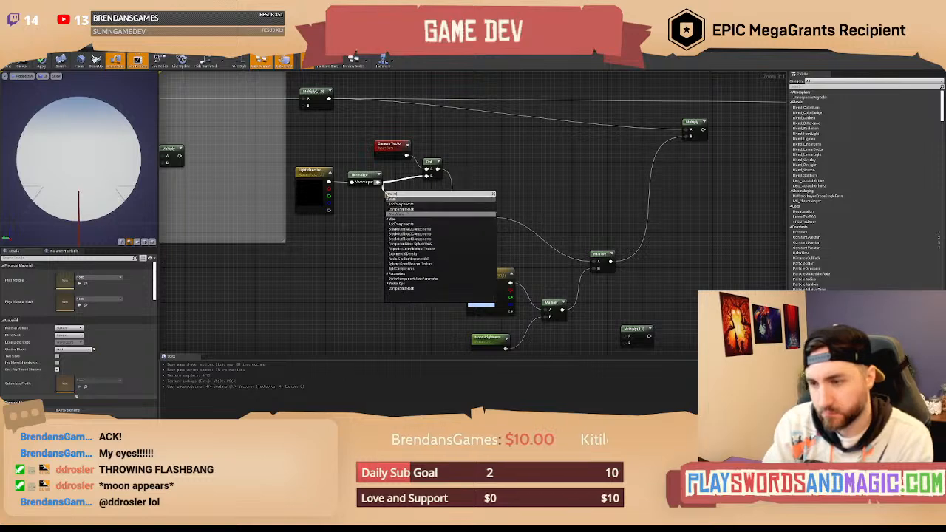
{"action": "key", "text": "Return"}
{"action": "left_click_drag", "start_coordinate": [399, 201], "coordinate": [426, 175]}
{"action": "left_click", "coordinate": [401, 213]}
Reconnect the final Multiply, which combines the sky and moon, to the material's emissive input.
{"action": "right_click_drag", "start_coordinate": [532, 198], "coordinate": [499, 190]}
{"action": "right_click_drag", "start_coordinate": [631, 144], "coordinate": [362, 199]}
{"action": "scroll", "coordinate": [410, 192], "scroll_direction": "down", "scroll_amount": 2}
{"action": "left_click_drag", "start_coordinate": [396, 181], "coordinate": [684, 162]}
{"action": "right_click_drag", "start_coordinate": [375, 220], "coordinate": [490, 209]}
{"action": "right_click_drag", "start_coordinate": [392, 196], "coordinate": [434, 153]}
{"action": "scroll", "coordinate": [450, 173], "scroll_direction": "up", "scroll_amount": 2}
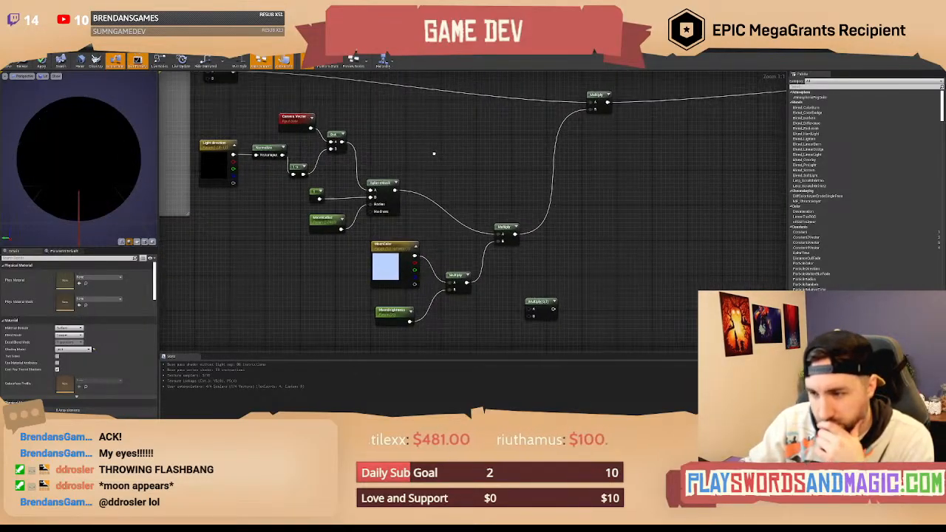
Compare the SunVector and Sun groups' wiring with the copied moon nodes.
{"action": "right_click_drag", "start_coordinate": [265, 260], "coordinate": [305, 257]}
{"action": "scroll", "coordinate": [456, 255], "scroll_direction": "down", "scroll_amount": 5}
{"action": "right_click_drag", "start_coordinate": [455, 255], "coordinate": [715, 236]}
{"action": "scroll", "coordinate": [423, 224], "scroll_direction": "up", "scroll_amount": 2}
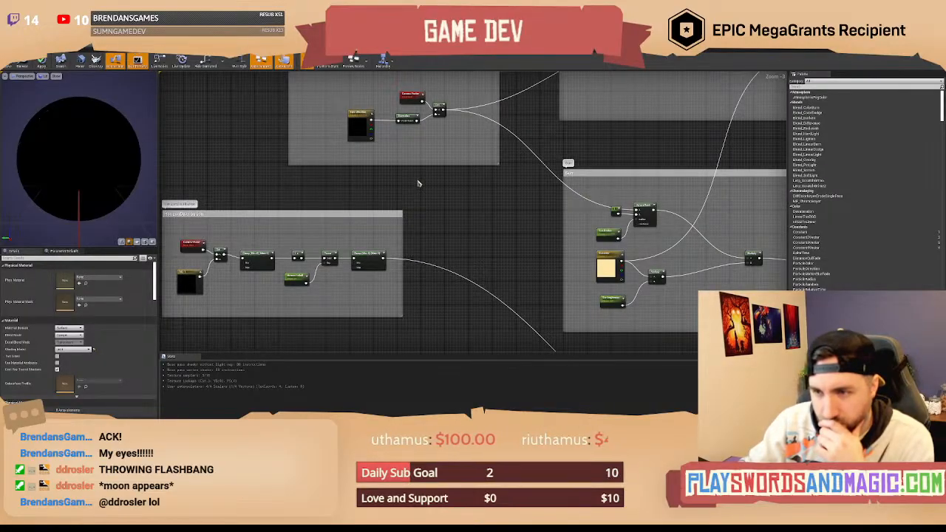
{"action": "right_click_drag", "start_coordinate": [404, 179], "coordinate": [316, 196]}
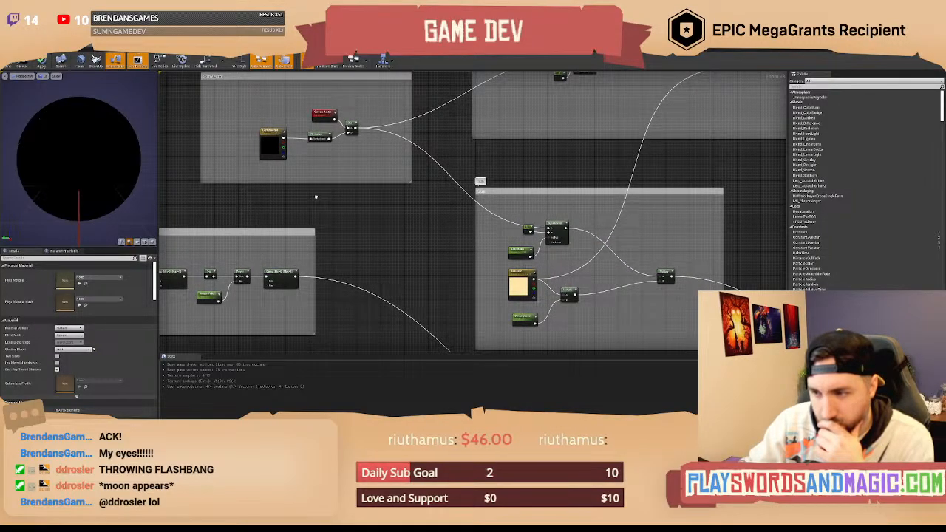
{"action": "right_click_drag", "start_coordinate": [316, 197], "coordinate": [238, 214]}
{"action": "right_click_drag", "start_coordinate": [691, 213], "coordinate": [278, 253]}
{"action": "right_click_drag", "start_coordinate": [514, 259], "coordinate": [510, 222]}
{"action": "scroll", "coordinate": [509, 222], "scroll_direction": "up", "scroll_amount": 3}
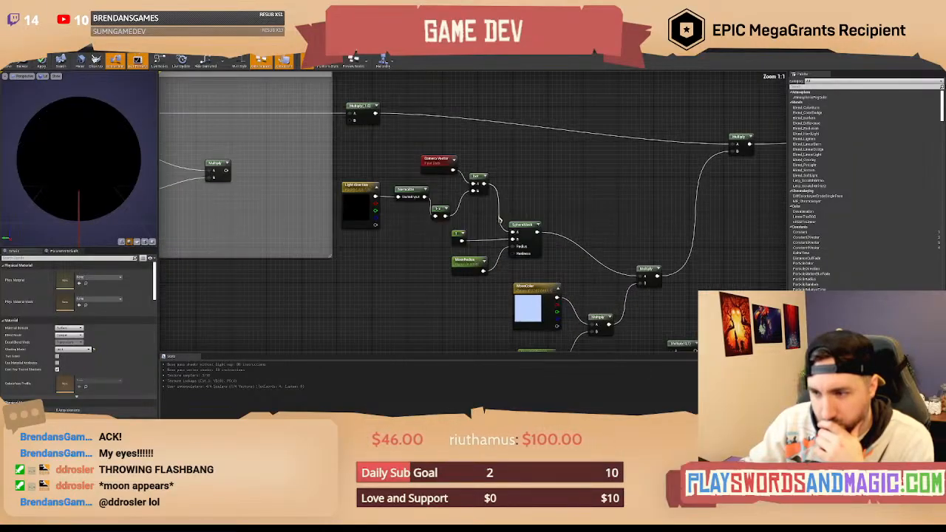
{"action": "scroll", "coordinate": [479, 247], "scroll_direction": "down", "scroll_amount": 5}
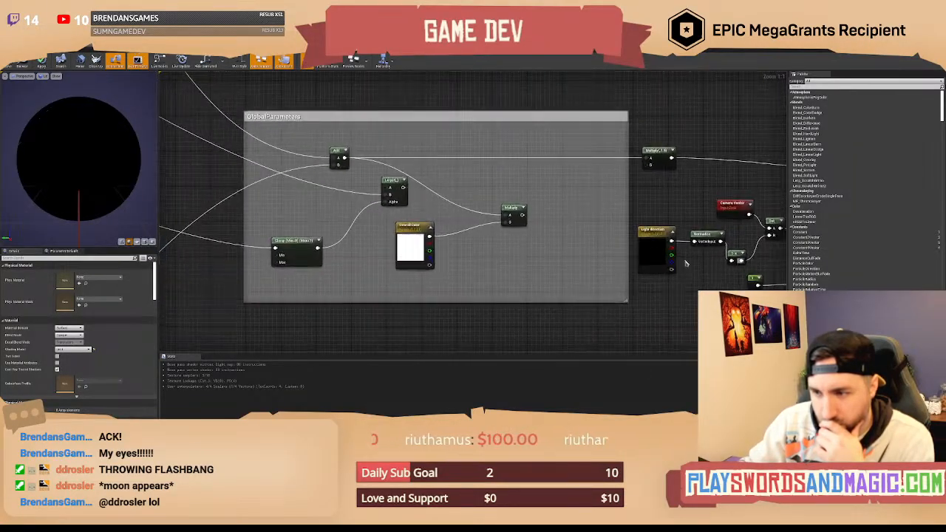
{"action": "right_click_drag", "start_coordinate": [479, 247], "coordinate": [845, 265]}
{"action": "scroll", "coordinate": [374, 243], "scroll_direction": "up", "scroll_amount": 4}
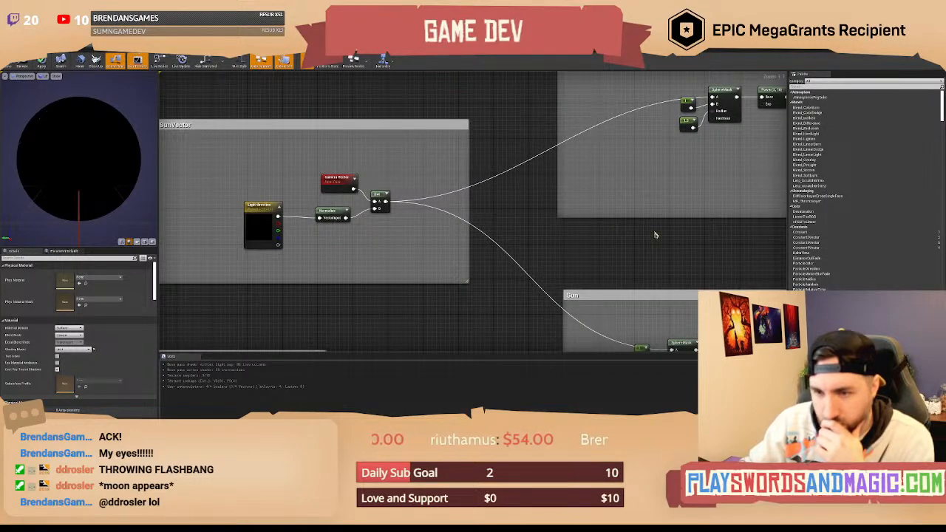
{"action": "right_click_drag", "start_coordinate": [658, 234], "coordinate": [207, 234]}
{"action": "right_click_drag", "start_coordinate": [621, 232], "coordinate": [224, 195]}
{"action": "right_click_drag", "start_coordinate": [675, 195], "coordinate": [307, 210]}
Apply the sky material changes and switch to the level editor to check the sky.
{"action": "right_click_drag", "start_coordinate": [524, 190], "coordinate": [441, 140]}
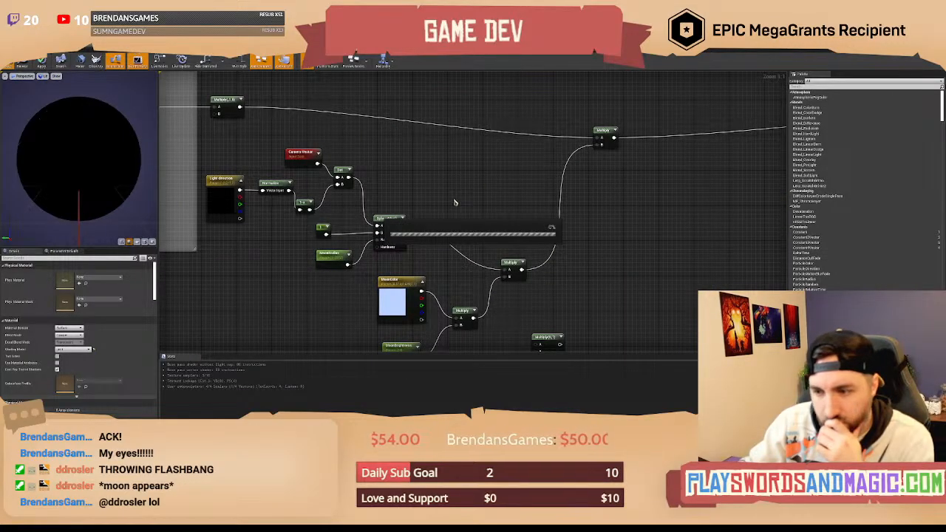
{"action": "right_click_drag", "start_coordinate": [433, 192], "coordinate": [462, 204]}
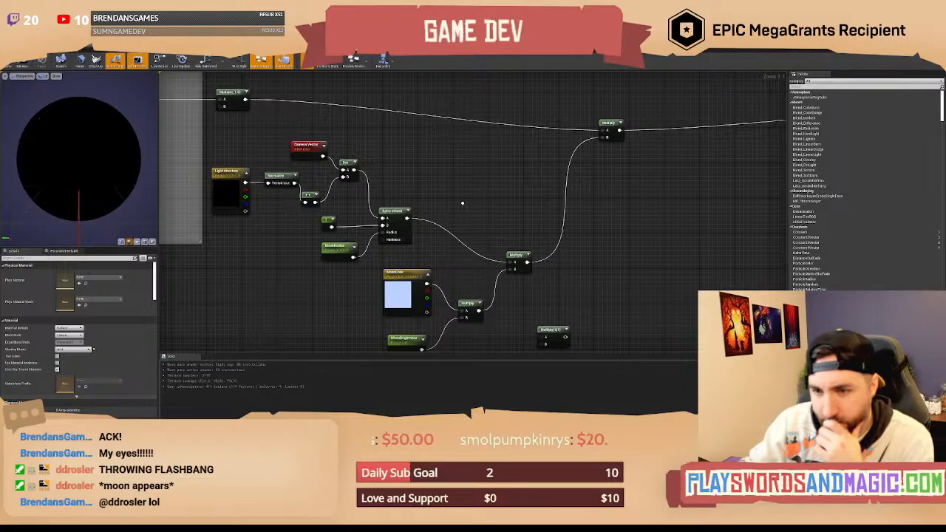
{"action": "right_click_drag", "start_coordinate": [462, 202], "coordinate": [456, 154]}
{"action": "key", "text": "alt+Tab"}
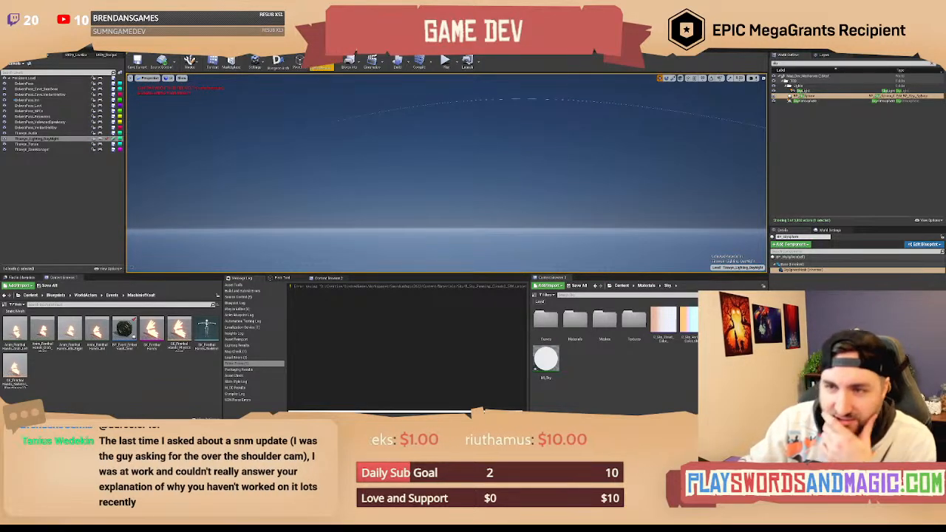
Return to the sky material and examine the wiring of the Sun and sky color groups up to the Add node combining them.
{"action": "left_click", "coordinate": [355, 52]}
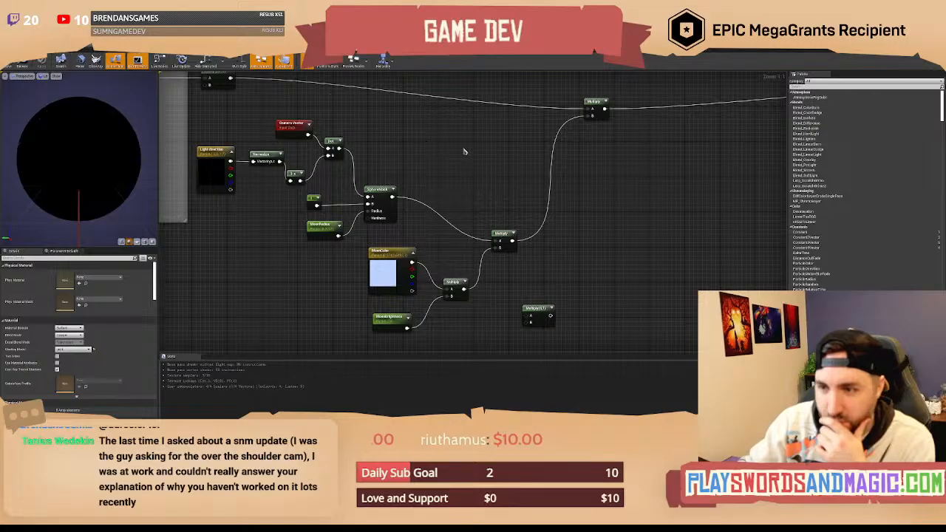
{"action": "scroll", "coordinate": [464, 152], "scroll_direction": "down", "scroll_amount": 4}
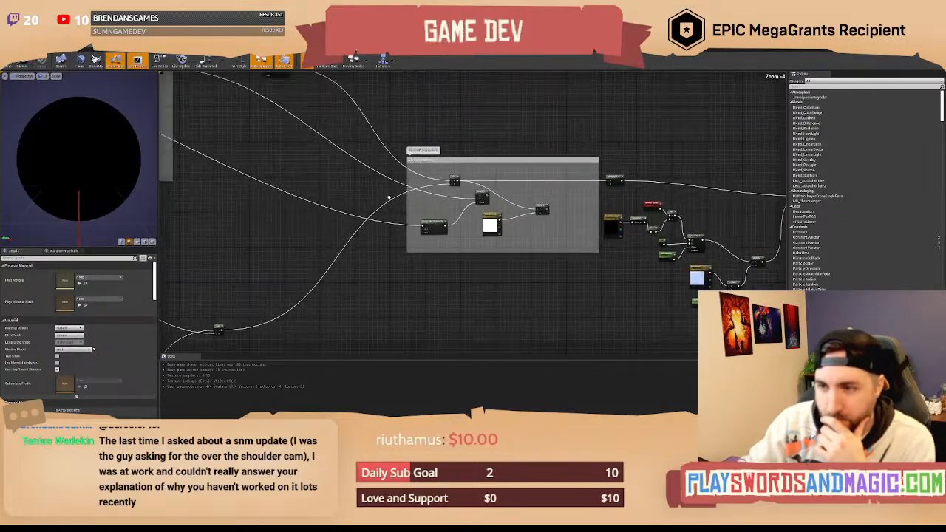
{"action": "right_click_drag", "start_coordinate": [389, 198], "coordinate": [671, 209]}
{"action": "scroll", "coordinate": [314, 230], "scroll_direction": "up", "scroll_amount": 4}
{"action": "right_click_drag", "start_coordinate": [313, 230], "coordinate": [490, 140]}
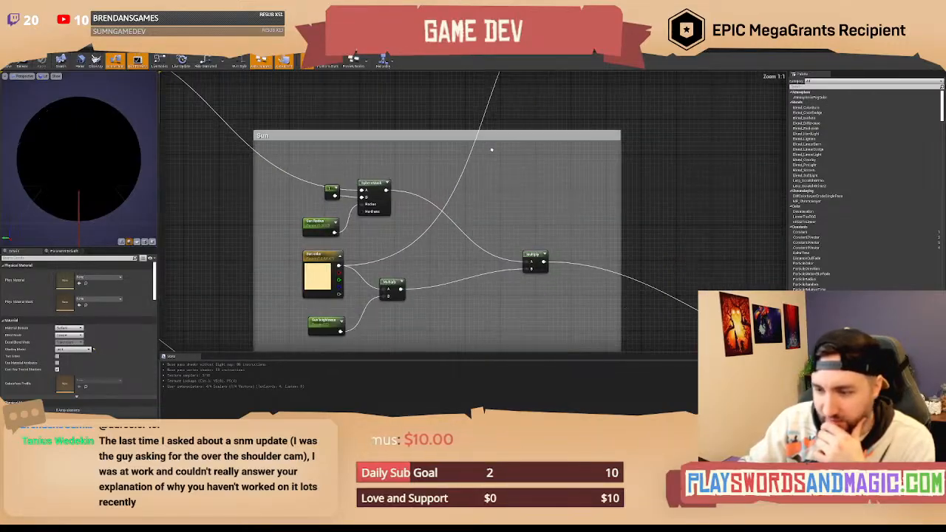
{"action": "right_click_drag", "start_coordinate": [548, 222], "coordinate": [435, 73]}
{"action": "scroll", "coordinate": [516, 218], "scroll_direction": "down", "scroll_amount": 2}
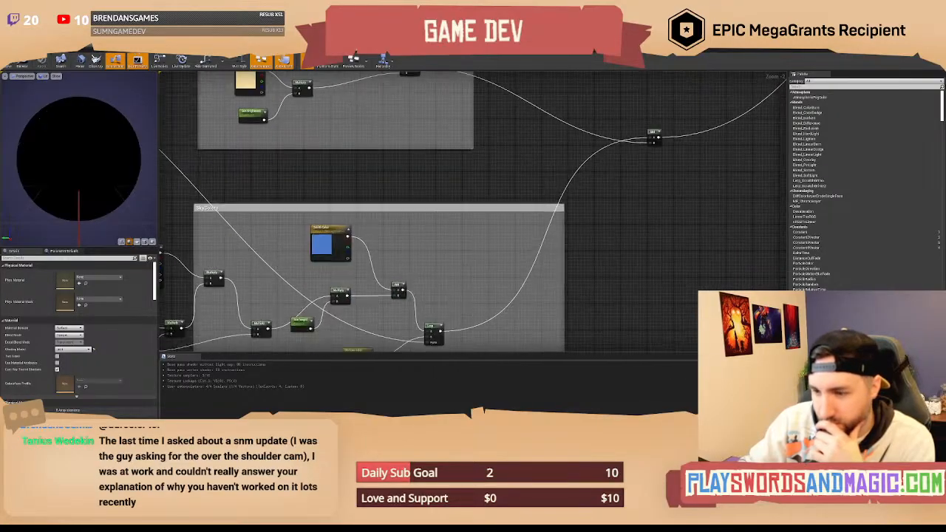
{"action": "right_click_drag", "start_coordinate": [375, 222], "coordinate": [436, 166]}
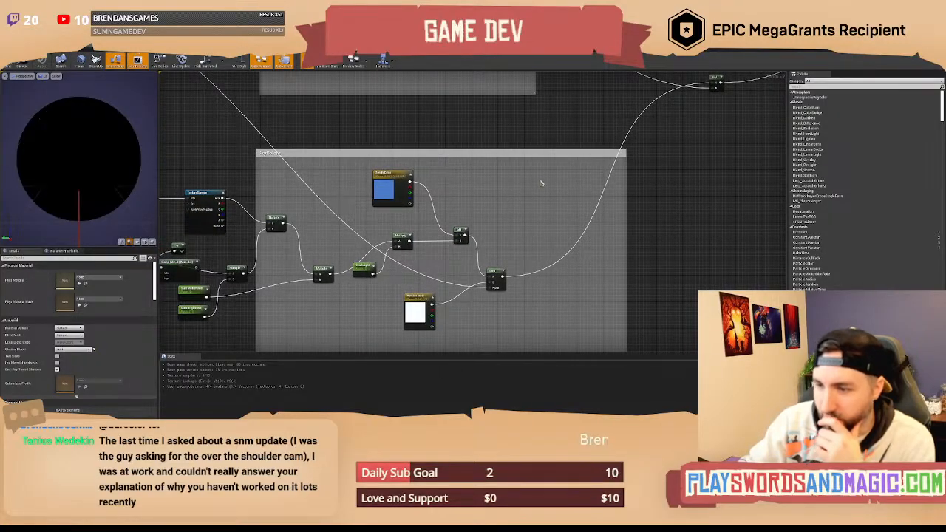
{"action": "right_click_drag", "start_coordinate": [541, 182], "coordinate": [427, 209]}
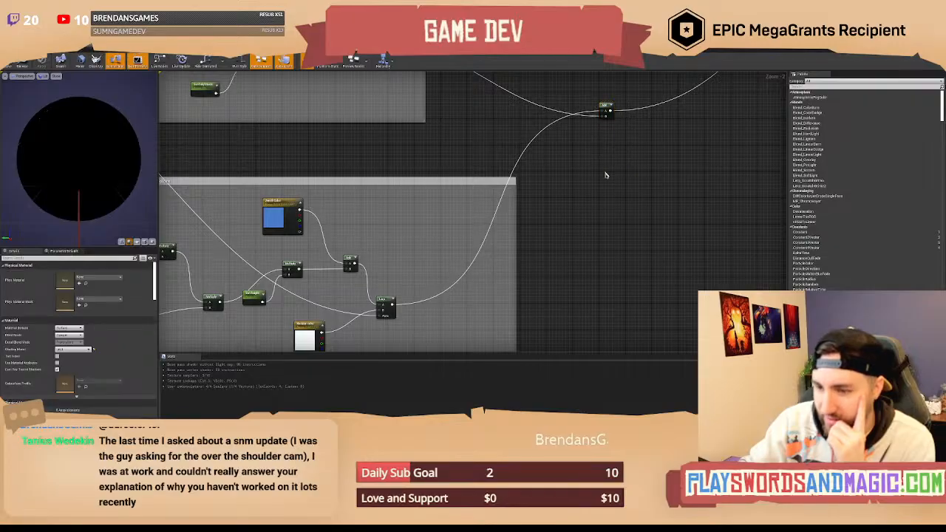
Reposition the Add node that combines sun and sky color, and create a second Add node fed by its output.
{"action": "right_click_drag", "start_coordinate": [606, 170], "coordinate": [589, 226]}
{"action": "left_click_drag", "start_coordinate": [569, 164], "coordinate": [612, 223]}
{"action": "right_click_drag", "start_coordinate": [633, 225], "coordinate": [491, 177]}
{"action": "scroll", "coordinate": [518, 177], "scroll_direction": "down", "scroll_amount": 2}
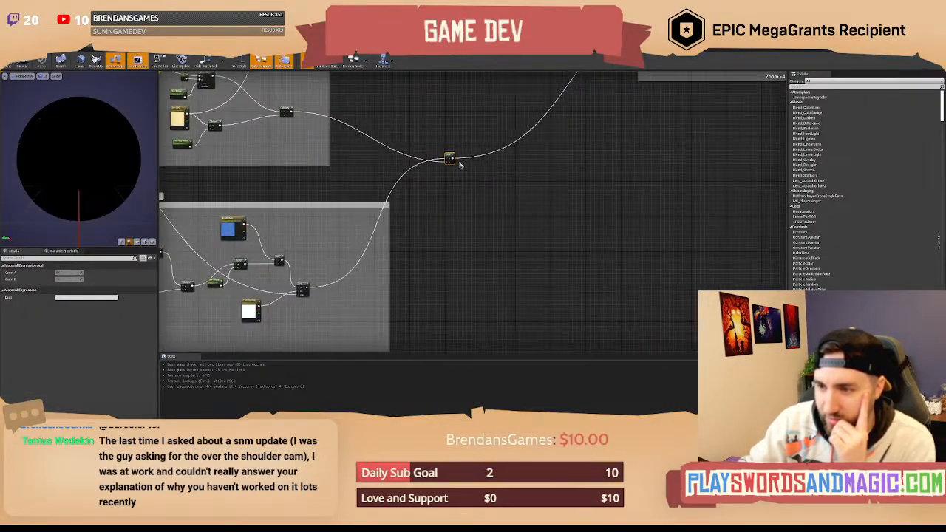
{"action": "right_click", "coordinate": [515, 157]}
{"action": "type", "text": "add"}
{"action": "key", "text": "Return"}
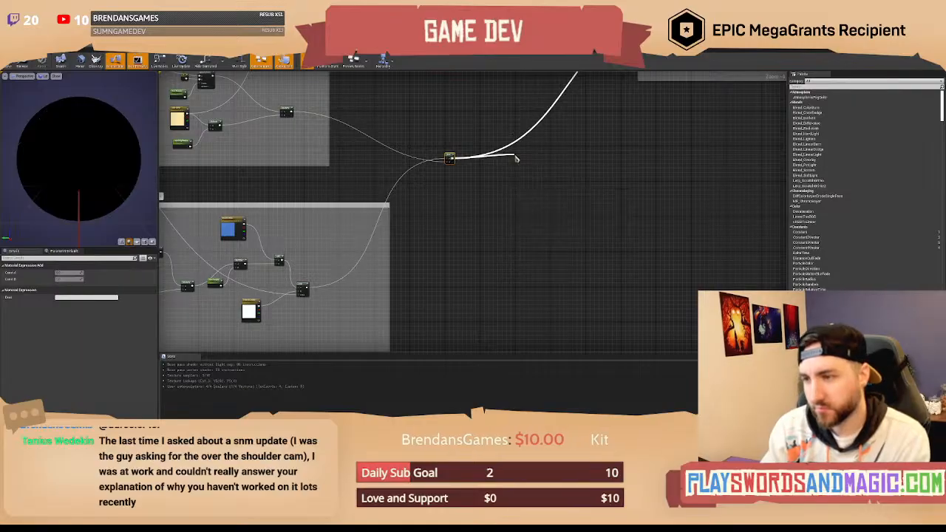
Connect the new Add node's output to the Add node inside the following comment group.
{"action": "right_click_drag", "start_coordinate": [520, 158], "coordinate": [335, 316]}
{"action": "right_click_drag", "start_coordinate": [482, 194], "coordinate": [496, 153]}
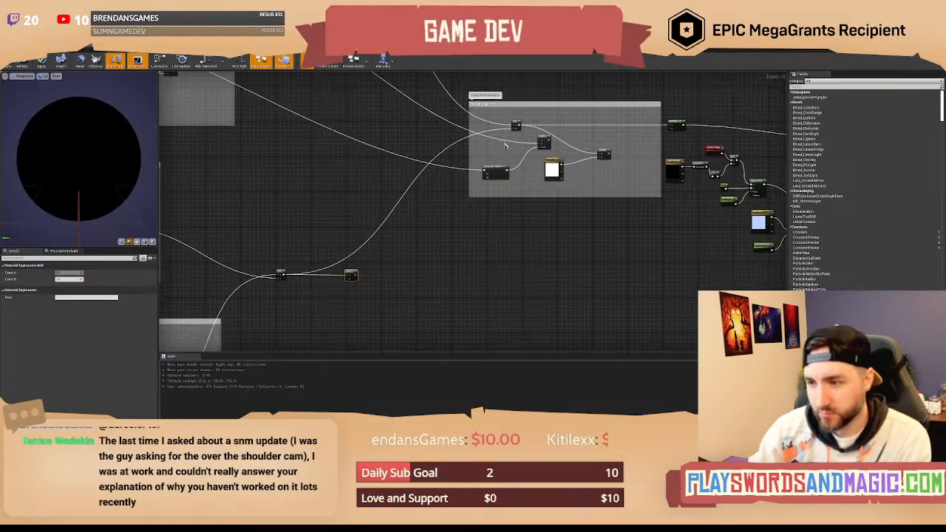
{"action": "scroll", "coordinate": [502, 142], "scroll_direction": "up", "scroll_amount": 2}
{"action": "left_click_drag", "start_coordinate": [517, 122], "coordinate": [282, 341]}
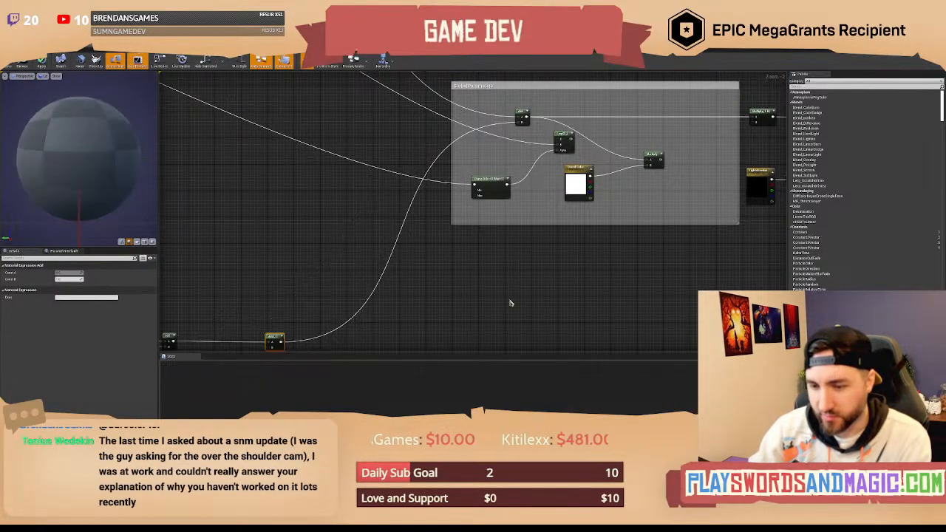
{"action": "left_click", "coordinate": [510, 303]}
Select the moon nodes and move them beneath the sky color group.
{"action": "right_click_drag", "start_coordinate": [509, 302], "coordinate": [219, 303]}
{"action": "right_click_drag", "start_coordinate": [553, 204], "coordinate": [392, 219]}
{"action": "left_click_drag", "start_coordinate": [305, 159], "coordinate": [571, 322]}
{"action": "left_click_drag", "start_coordinate": [594, 153], "coordinate": [537, 267]}
{"action": "scroll", "coordinate": [509, 279], "scroll_direction": "down", "scroll_amount": 1}
{"action": "right_click_drag", "start_coordinate": [509, 279], "coordinate": [640, 111]}
{"action": "scroll", "coordinate": [640, 111], "scroll_direction": "down", "scroll_amount": 4}
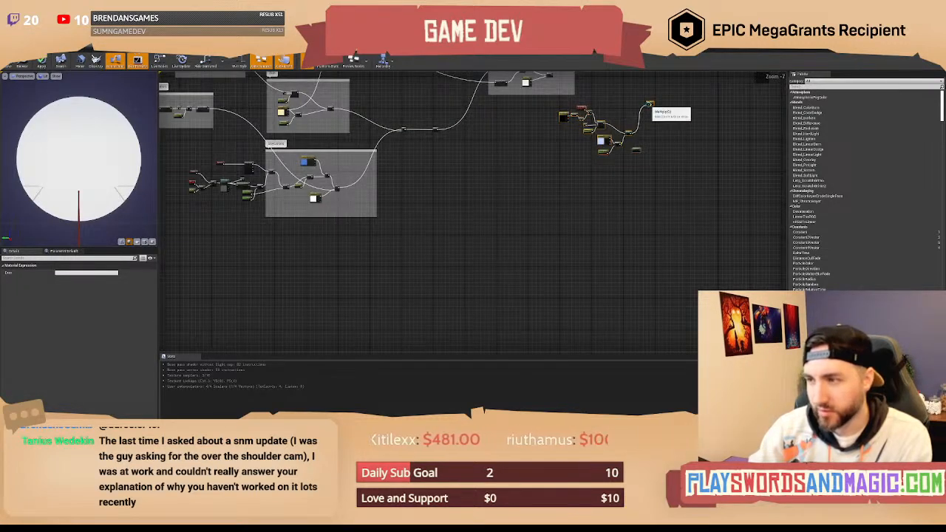
{"action": "left_click_drag", "start_coordinate": [680, 108], "coordinate": [349, 240]}
Connect the moon's final Multiply output to the B input of the new Add node.
{"action": "scroll", "coordinate": [349, 240], "scroll_direction": "up", "scroll_amount": 4}
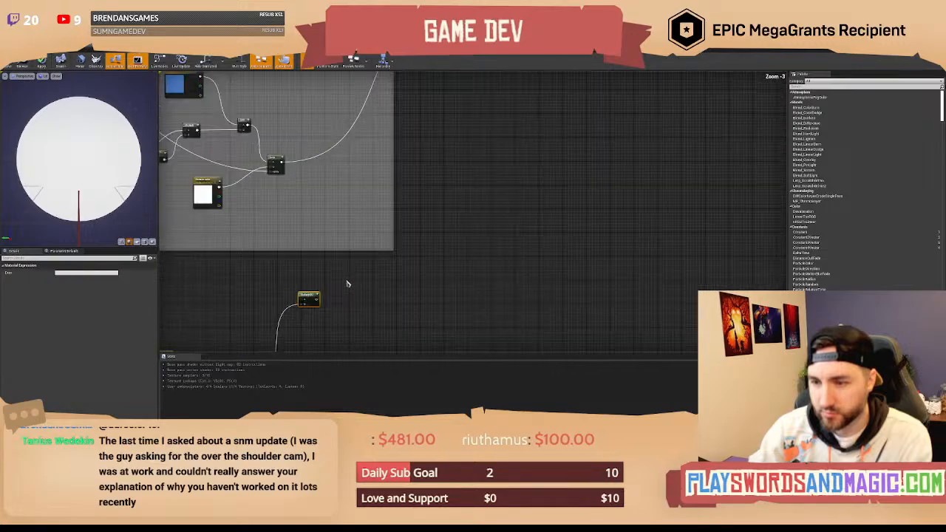
{"action": "left_click_drag", "start_coordinate": [315, 299], "coordinate": [567, 124]}
{"action": "left_click", "coordinate": [499, 253]}
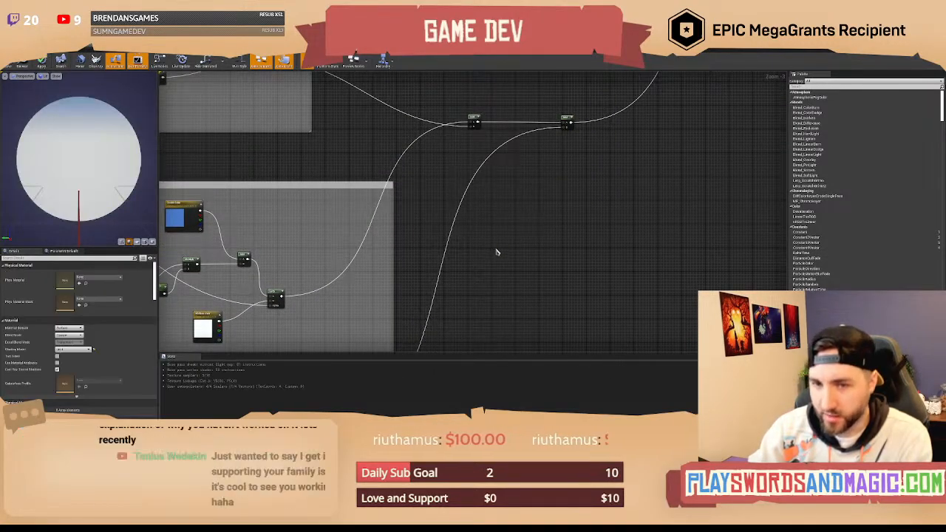
Review the sky color group, apply the sky material changes and look around the sky in the level editor.
{"action": "right_click_drag", "start_coordinate": [498, 254], "coordinate": [666, 240]}
{"action": "scroll", "coordinate": [451, 228], "scroll_direction": "up", "scroll_amount": 1}
{"action": "right_click_drag", "start_coordinate": [436, 226], "coordinate": [450, 251]}
{"action": "scroll", "coordinate": [486, 246], "scroll_direction": "down", "scroll_amount": 1}
{"action": "right_click_drag", "start_coordinate": [439, 207], "coordinate": [369, 231]}
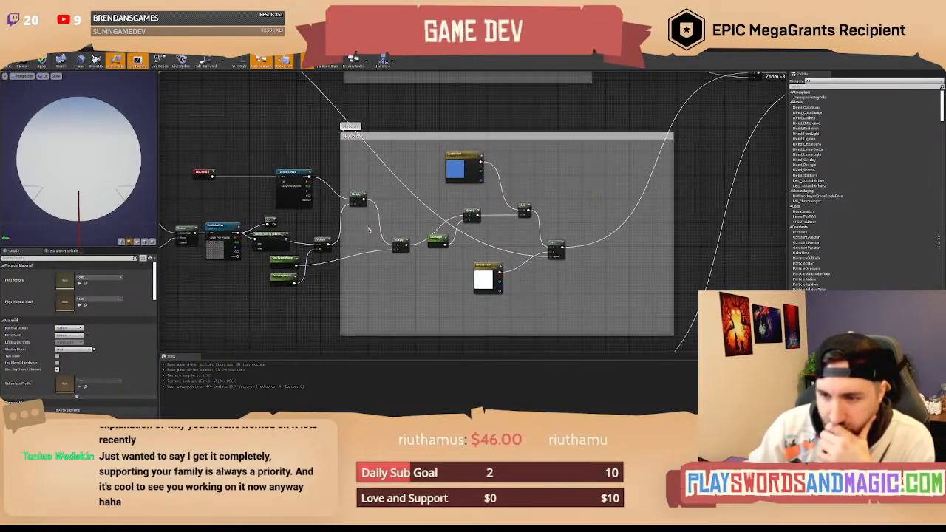
{"action": "left_click", "coordinate": [22, 63]}
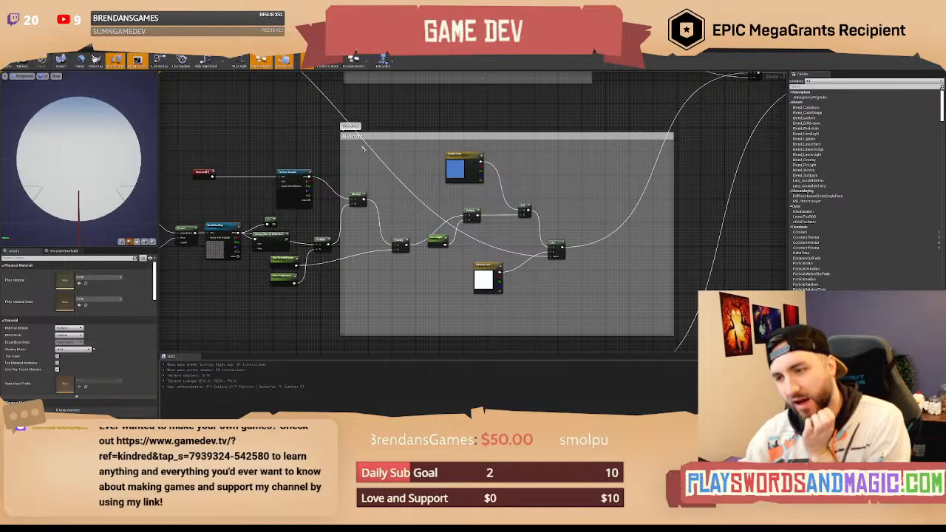
{"action": "right_click_drag", "start_coordinate": [362, 148], "coordinate": [319, 134]}
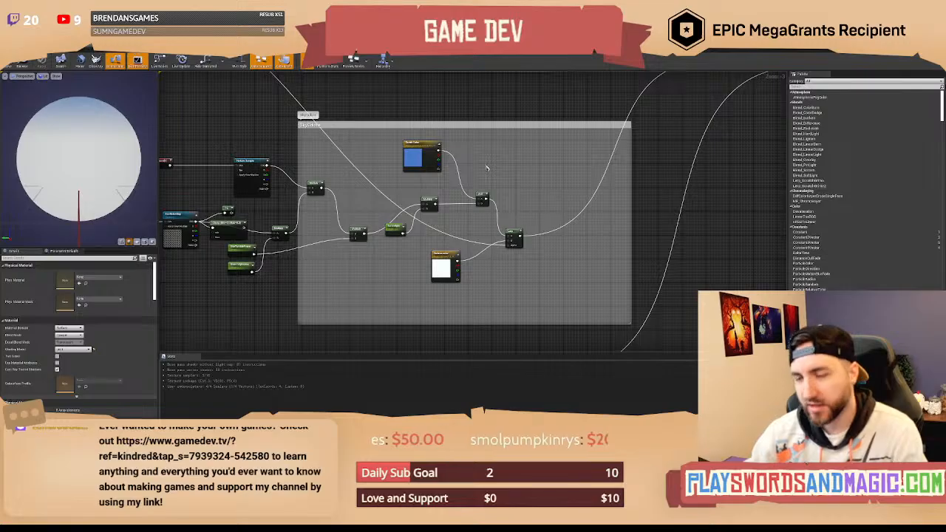
{"action": "key", "text": "alt+Tab"}
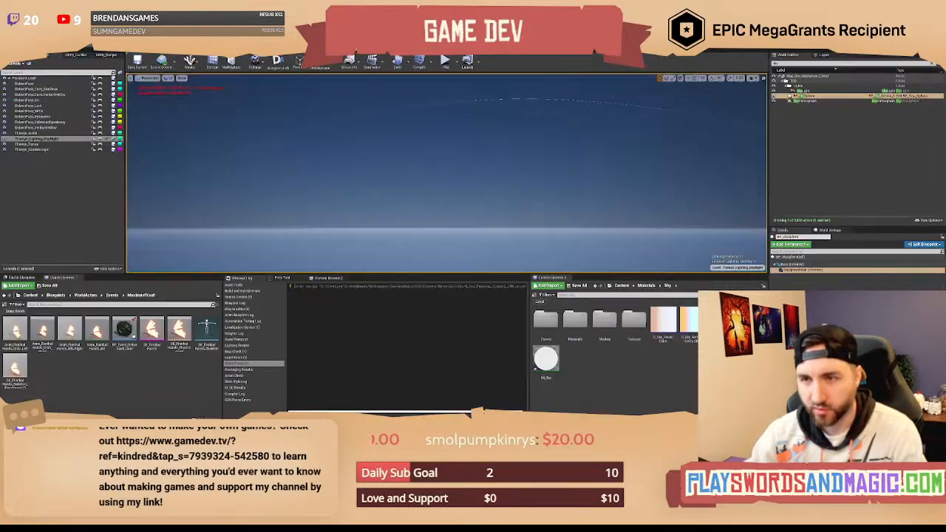
{"action": "right_click_drag", "start_coordinate": [446, 173], "coordinate": [569, 145]}
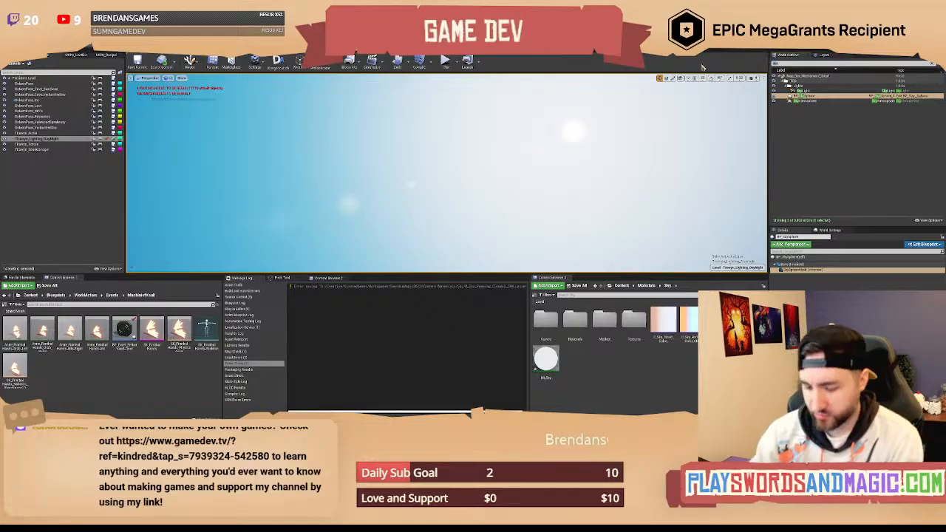
Search the level's actors for "moon" and delete the BP_Moon actor.
{"action": "type", "text": "moon"}
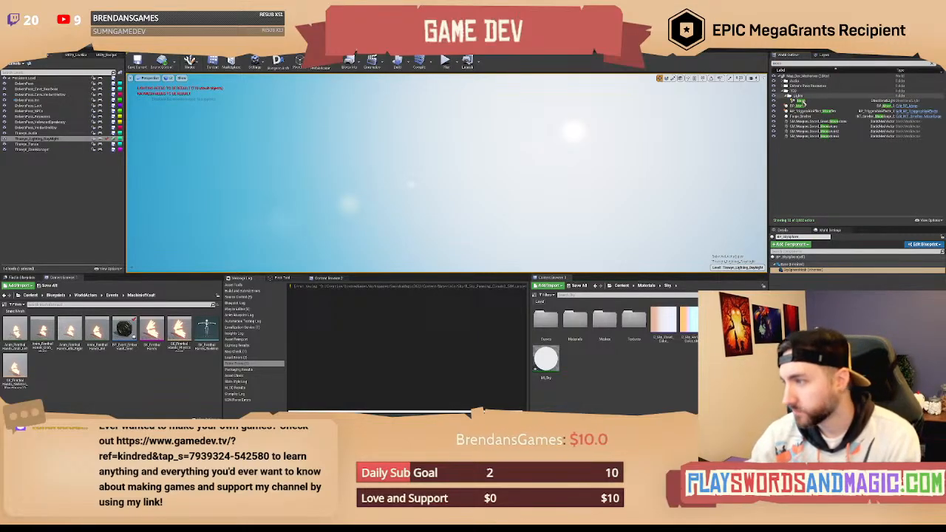
{"action": "left_click", "coordinate": [810, 101]}
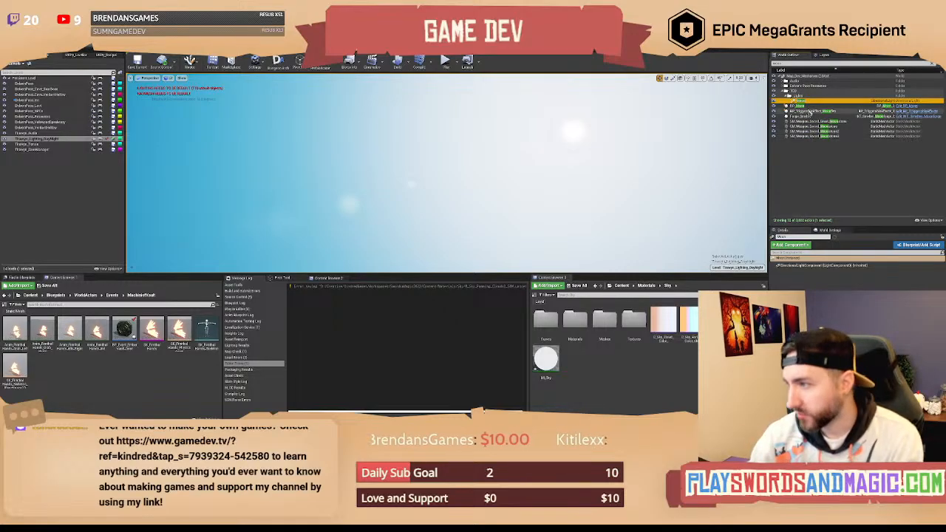
{"action": "left_click", "coordinate": [811, 106]}
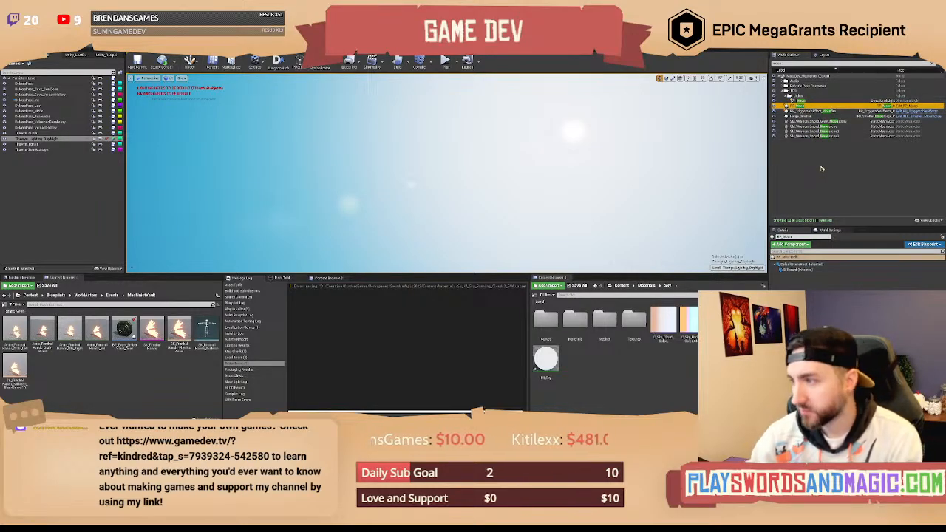
{"action": "key", "text": "Delete"}
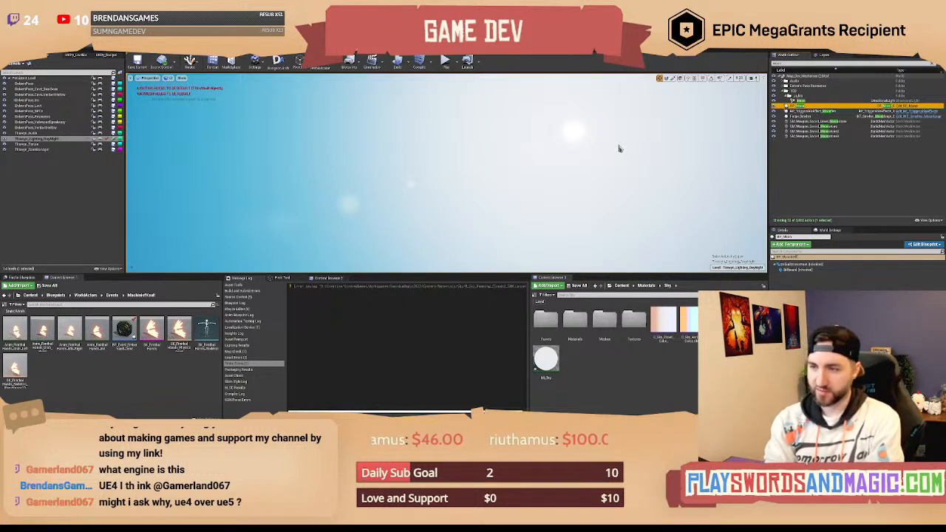
{"action": "key", "text": "Delete"}
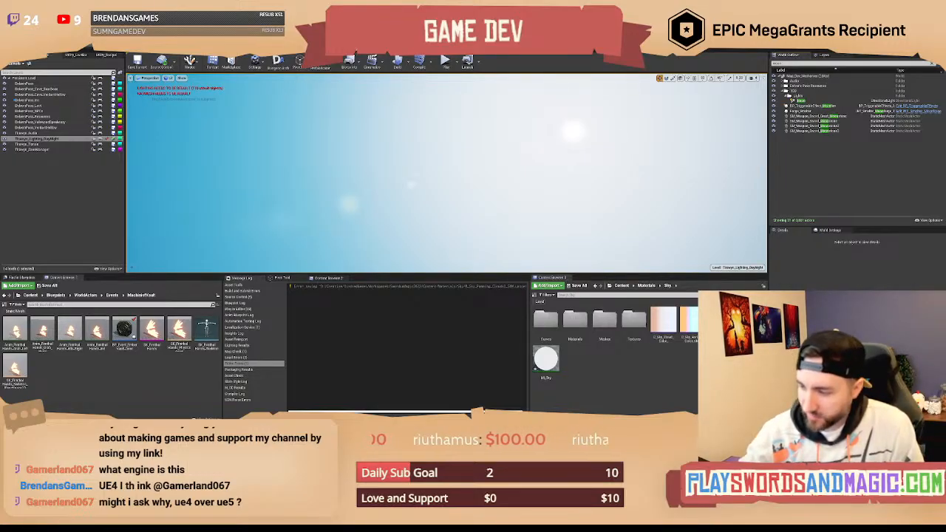
{"action": "mouse_move", "coordinate": [532, 190]}
{"action": "right_mouse_down"}
{"action": "mouse_move", "coordinate": [532, 259]}
{"action": "mouse_move", "coordinate": [532, 190]}
{"action": "right_mouse_up"}
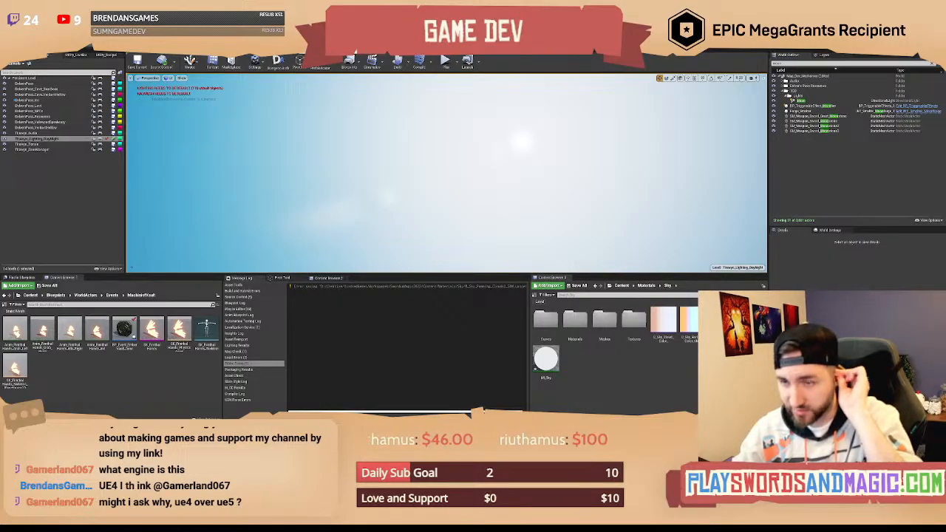
Return to the sky material and connect the Multiply joining moon mask and color directly to the new Add node's B input.
{"action": "left_click", "coordinate": [354, 51]}
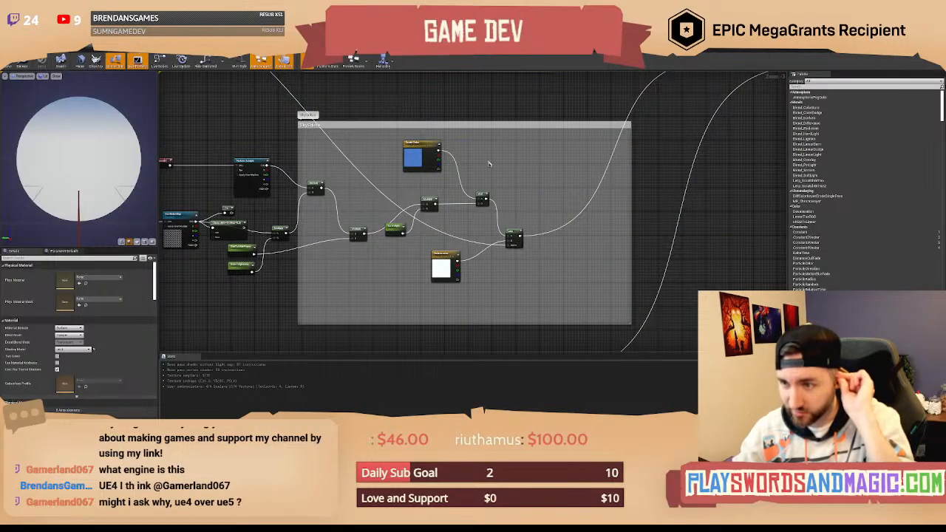
{"action": "right_click_drag", "start_coordinate": [532, 174], "coordinate": [494, 166]}
{"action": "scroll", "coordinate": [495, 167], "scroll_direction": "down", "scroll_amount": 3}
{"action": "right_click_drag", "start_coordinate": [505, 211], "coordinate": [452, 165]}
{"action": "scroll", "coordinate": [451, 166], "scroll_direction": "down", "scroll_amount": 1}
{"action": "right_click_drag", "start_coordinate": [438, 204], "coordinate": [474, 187]}
{"action": "scroll", "coordinate": [477, 164], "scroll_direction": "up", "scroll_amount": 6}
{"action": "scroll", "coordinate": [467, 207], "scroll_direction": "up", "scroll_amount": 1}
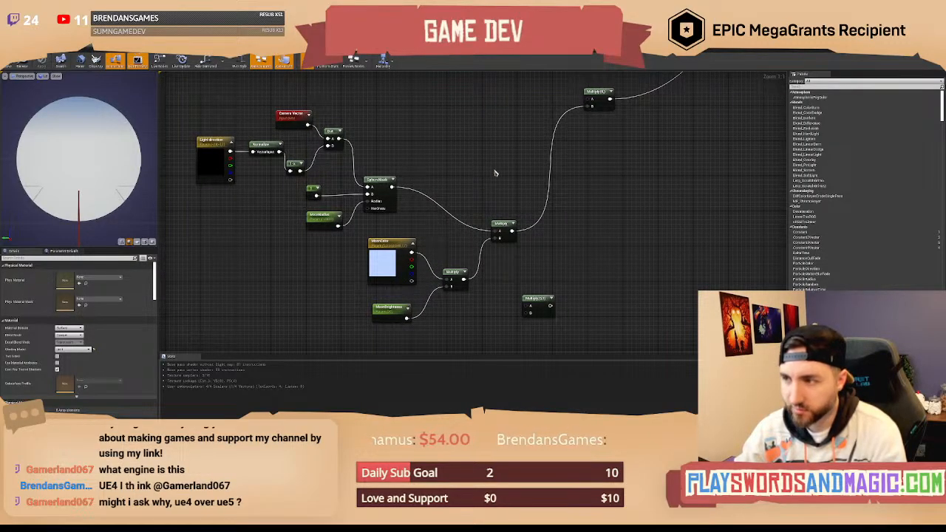
{"action": "right_click_drag", "start_coordinate": [496, 173], "coordinate": [448, 200]}
{"action": "left_click", "coordinate": [550, 135]}
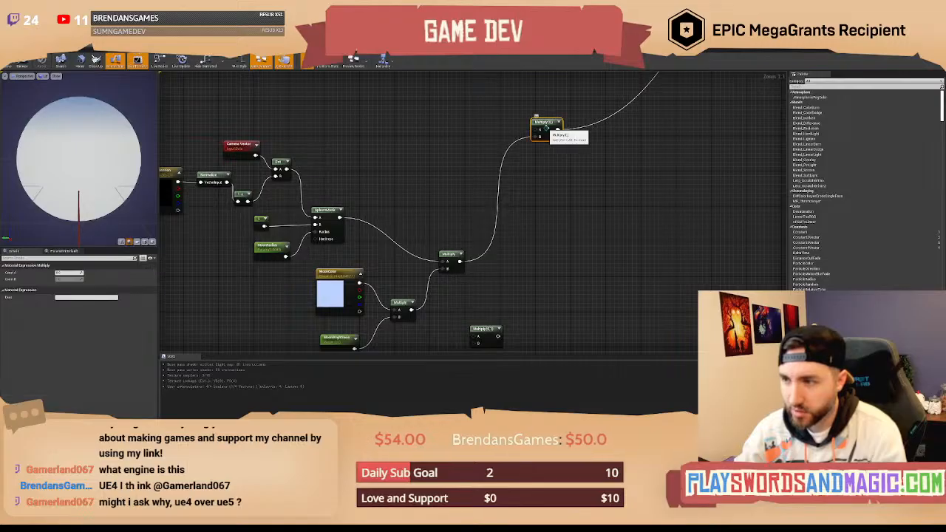
{"action": "right_click_drag", "start_coordinate": [523, 161], "coordinate": [388, 259]}
{"action": "scroll", "coordinate": [360, 302], "scroll_direction": "down", "scroll_amount": 2}
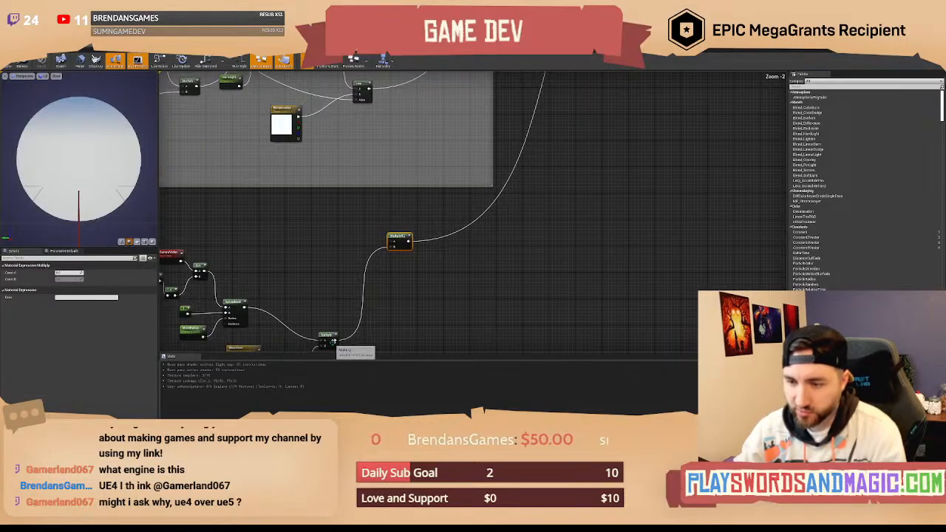
{"action": "mouse_move", "coordinate": [336, 341]}
{"action": "left_mouse_down"}
{"action": "mouse_move", "coordinate": [500, 249]}
{"action": "mouse_move", "coordinate": [621, 82]}
{"action": "mouse_move", "coordinate": [608, 93]}
{"action": "mouse_move", "coordinate": [592, 78]}
{"action": "mouse_move", "coordinate": [685, 172]}
{"action": "left_mouse_up"}
Delete the bypassed final Multiply node above the moon nodes and apply the material changes.
{"action": "right_click_drag", "start_coordinate": [574, 345], "coordinate": [593, 152]}
{"action": "left_click_drag", "start_coordinate": [435, 236], "coordinate": [456, 299]}
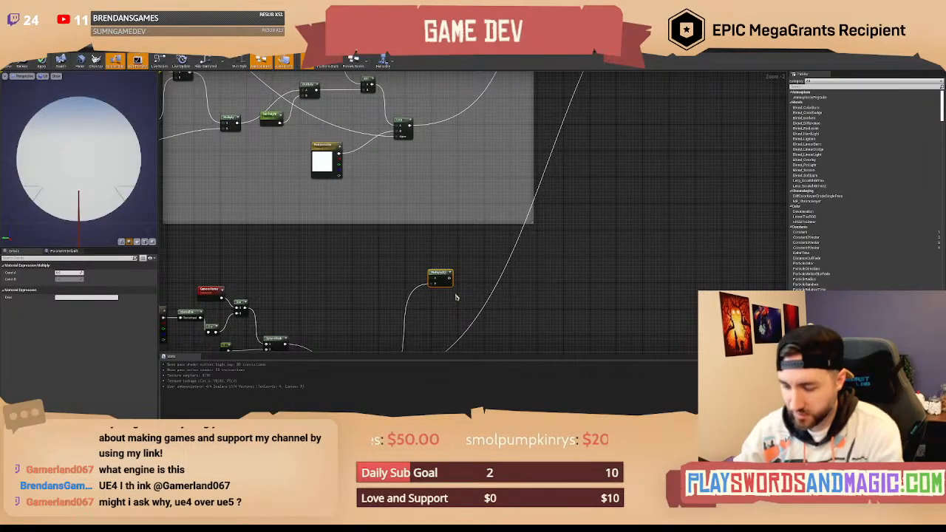
{"action": "key", "text": "Delete"}
{"action": "right_click_drag", "start_coordinate": [380, 310], "coordinate": [446, 174]}
{"action": "scroll", "coordinate": [424, 191], "scroll_direction": "up", "scroll_amount": 1}
{"action": "left_click", "coordinate": [41, 63]}
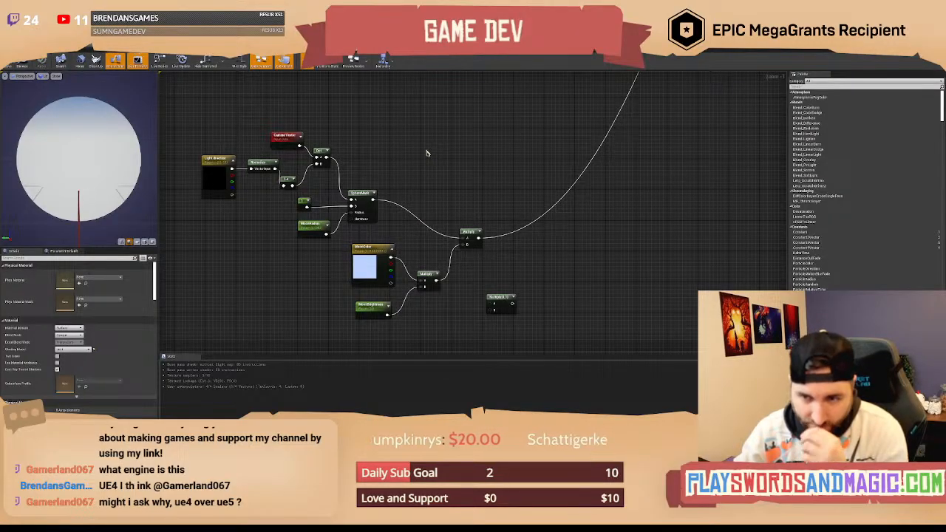
Check the level editor and the BP_Moon blueprint, and go back to the sky material.
{"action": "right_click_drag", "start_coordinate": [427, 153], "coordinate": [594, 150]}
{"action": "key", "text": "alt+Tab"}
{"action": "left_click", "coordinate": [414, 42]}
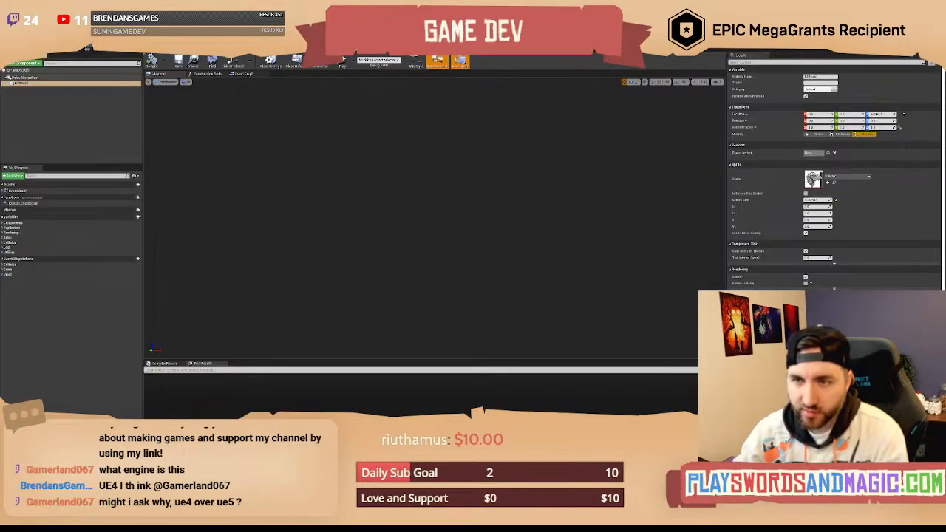
{"action": "left_click", "coordinate": [354, 44]}
{"action": "left_click", "coordinate": [303, 44]}
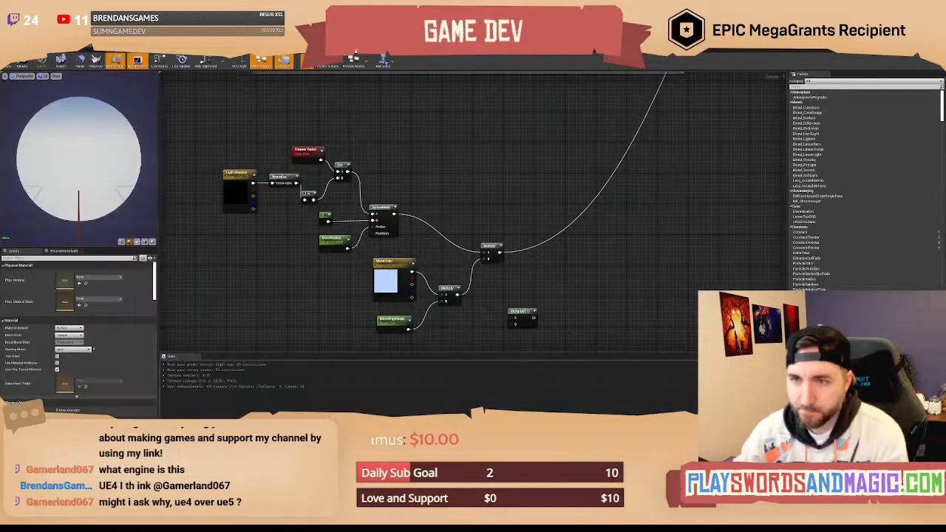
Add a reroute node after the moon's Add, feed it from the sun-and-sky Add instead, and check the sky in the level.
{"action": "right_click_drag", "start_coordinate": [502, 162], "coordinate": [448, 197]}
{"action": "scroll", "coordinate": [458, 182], "scroll_direction": "down", "scroll_amount": 4}
{"action": "scroll", "coordinate": [478, 209], "scroll_direction": "up", "scroll_amount": 2}
{"action": "scroll", "coordinate": [449, 197], "scroll_direction": "up", "scroll_amount": 3}
{"action": "right_click_drag", "start_coordinate": [495, 118], "coordinate": [375, 297]}
{"action": "right_click_drag", "start_coordinate": [636, 82], "coordinate": [492, 273]}
{"action": "right_click_drag", "start_coordinate": [621, 109], "coordinate": [459, 259]}
{"action": "scroll", "coordinate": [482, 267], "scroll_direction": "down", "scroll_amount": 1}
{"action": "double_click", "coordinate": [492, 250]}
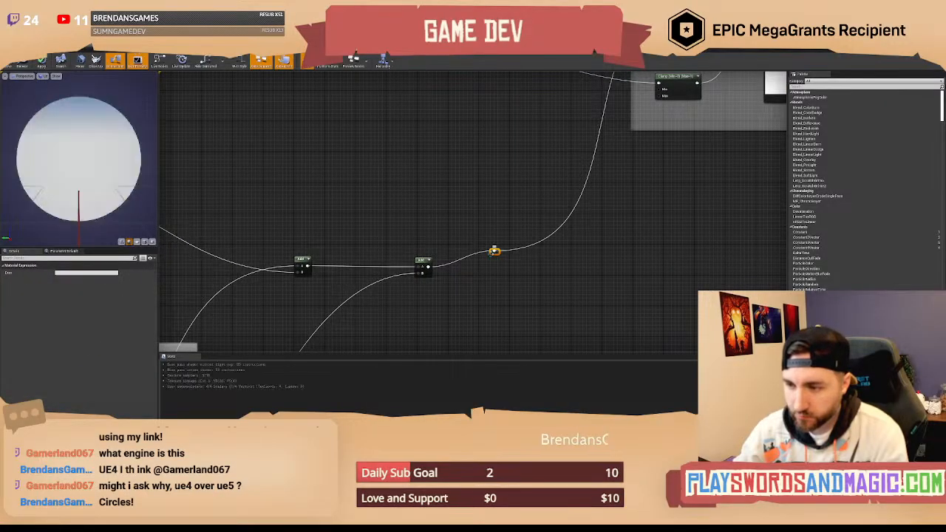
{"action": "left_click_drag", "start_coordinate": [489, 254], "coordinate": [307, 266]}
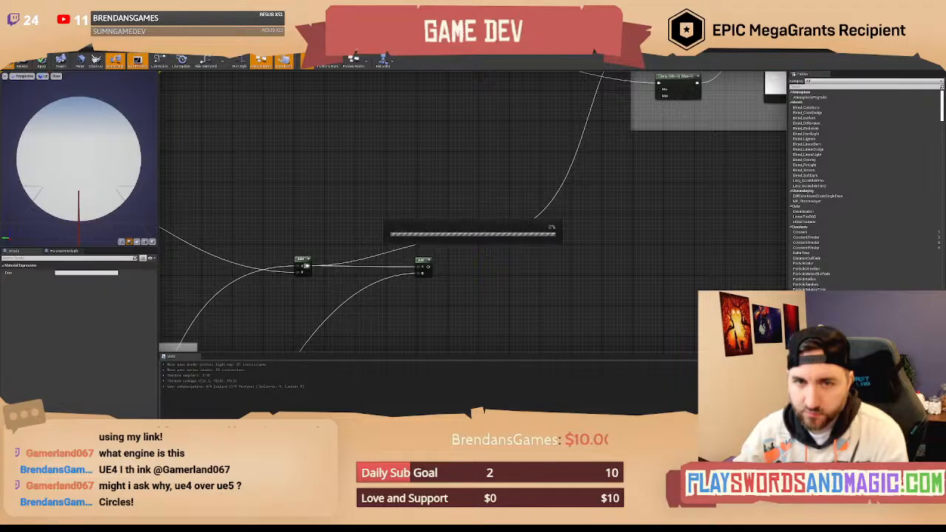
{"action": "key", "text": "alt+Tab"}
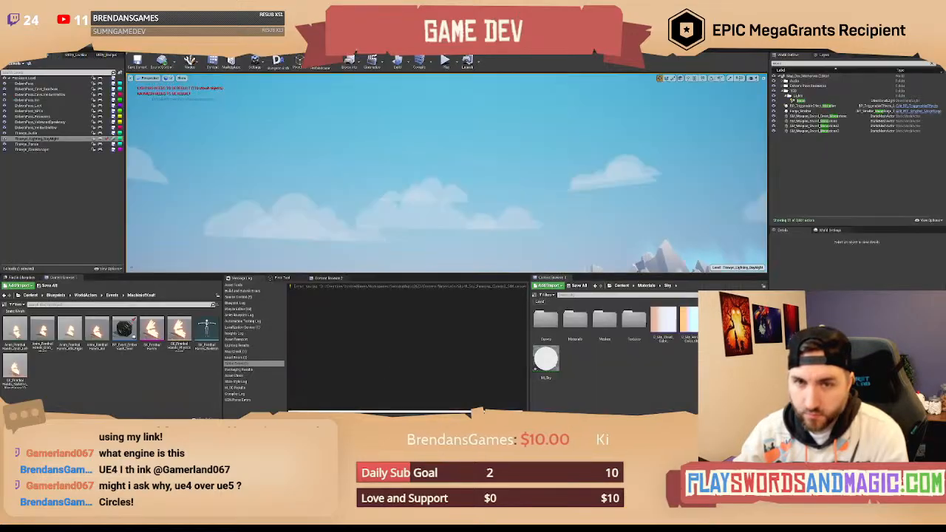
Look around the sky in the level, check the sky material instance, and return to the sky material graph.
{"action": "right_click_drag", "start_coordinate": [455, 188], "coordinate": [584, 204]}
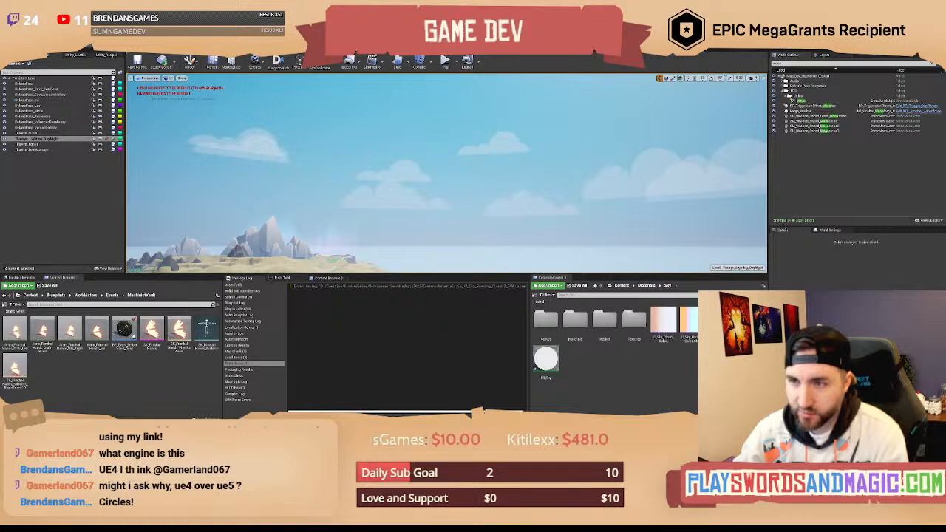
{"action": "key", "text": "alt+Tab"}
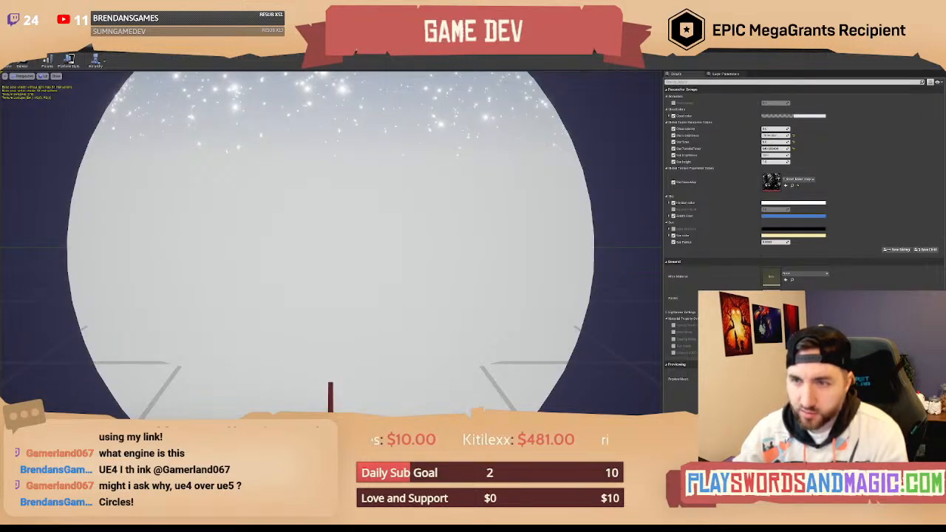
{"action": "key", "text": "alt+Tab"}
Connect the moon's Normalize output directly to the Dot node's B input and delete the bypassed node between them.
{"action": "right_click_drag", "start_coordinate": [441, 251], "coordinate": [477, 210]}
{"action": "scroll", "coordinate": [477, 211], "scroll_direction": "up", "scroll_amount": 1}
{"action": "left_click_drag", "start_coordinate": [462, 226], "coordinate": [509, 196]}
{"action": "left_click", "coordinate": [438, 304]}
{"action": "right_click_drag", "start_coordinate": [436, 304], "coordinate": [735, 80]}
{"action": "right_click_drag", "start_coordinate": [395, 278], "coordinate": [596, 127]}
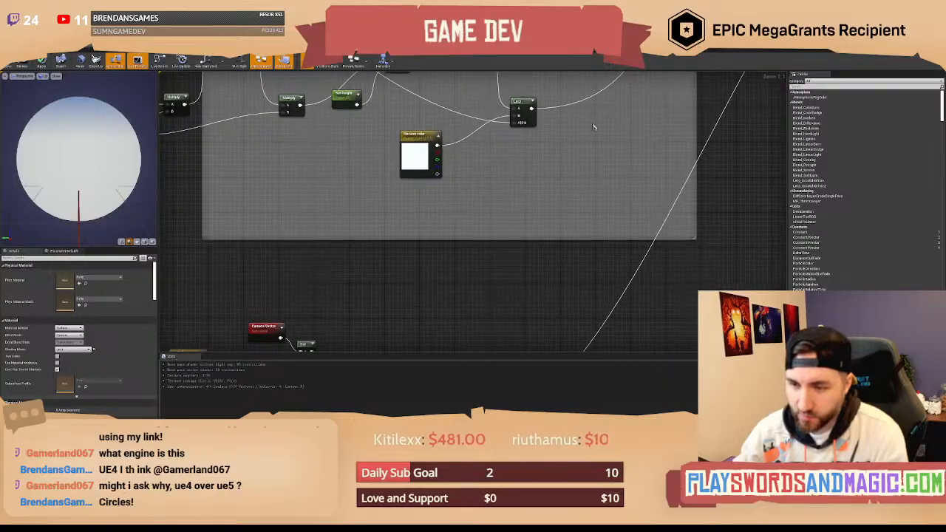
{"action": "right_click_drag", "start_coordinate": [305, 74], "coordinate": [394, 227]}
{"action": "right_click_drag", "start_coordinate": [394, 292], "coordinate": [398, 82]}
{"action": "right_click_drag", "start_coordinate": [375, 241], "coordinate": [380, 122]}
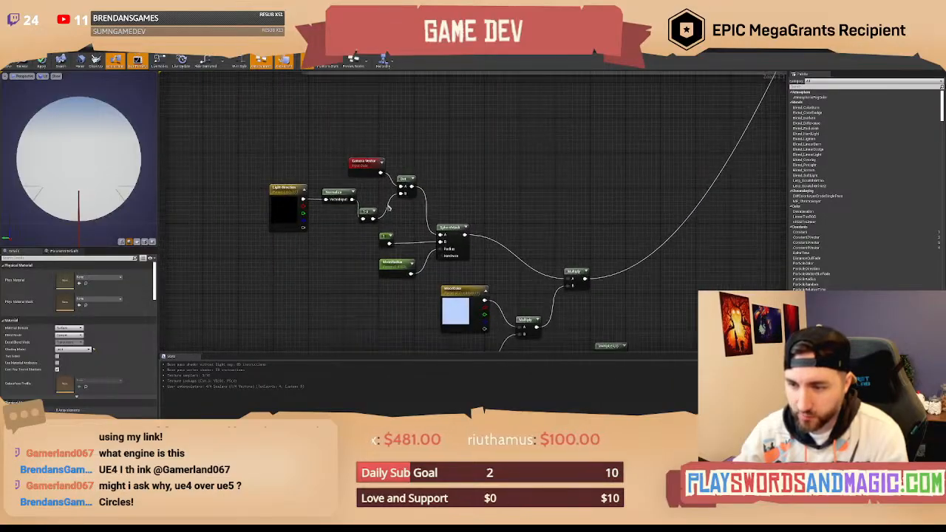
{"action": "left_click_drag", "start_coordinate": [352, 199], "coordinate": [401, 193]}
{"action": "left_click", "coordinate": [371, 215]}
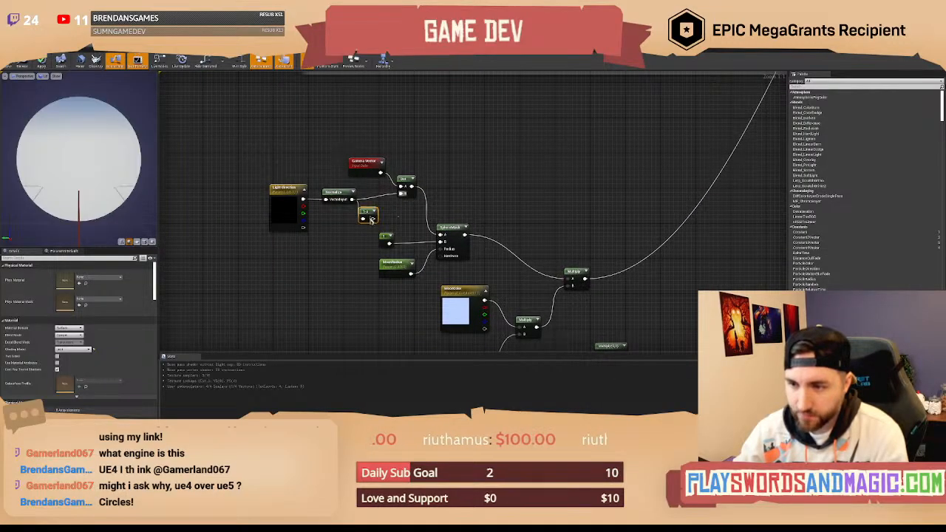
{"action": "key", "text": "Delete"}
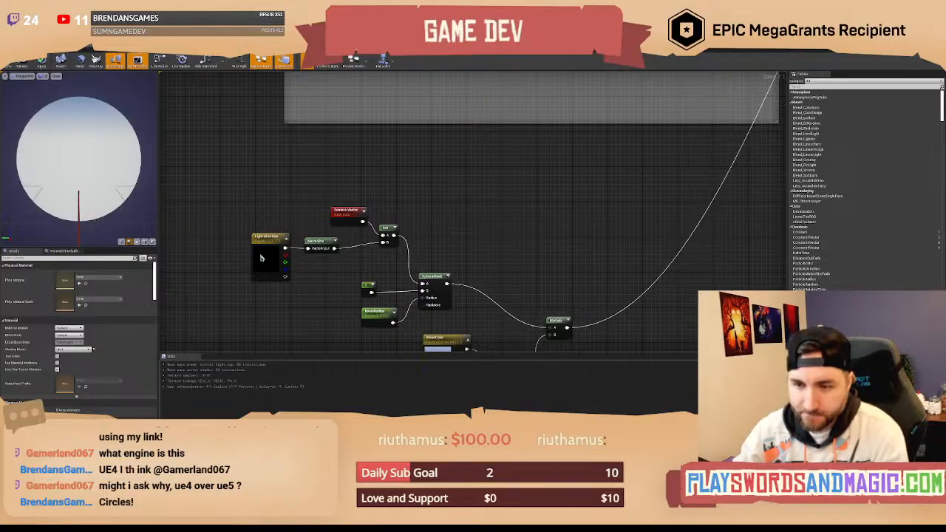
Select the Light direction parameter feeding the moon's Normalize node and examine its settings.
{"action": "left_click", "coordinate": [287, 250]}
{"action": "mouse_move", "coordinate": [283, 191]}
{"action": "right_mouse_down"}
{"action": "mouse_move", "coordinate": [295, 175]}
{"action": "mouse_move", "coordinate": [288, 174]}
{"action": "right_mouse_up"}
{"action": "left_click", "coordinate": [296, 174]}
{"action": "left_click", "coordinate": [284, 227]}
{"action": "left_click", "coordinate": [312, 274]}
{"action": "right_click_drag", "start_coordinate": [312, 275], "coordinate": [325, 245]}
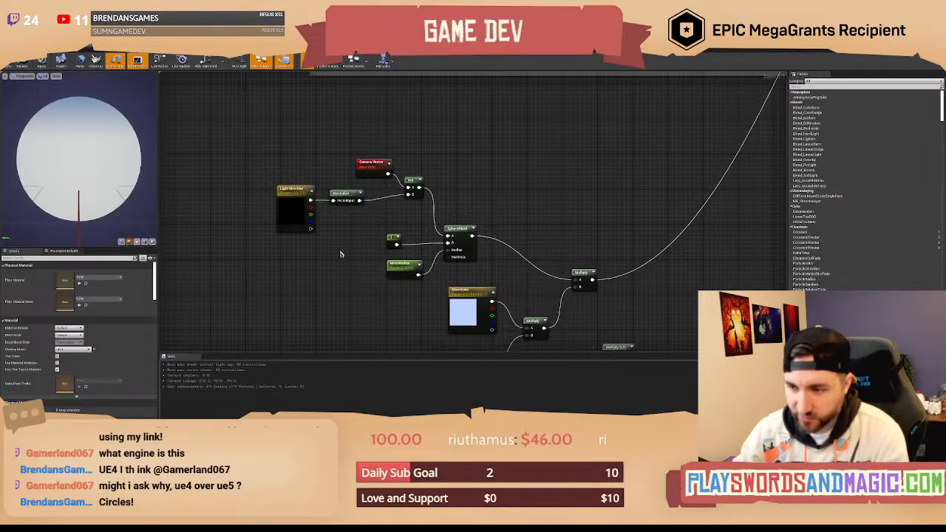
{"action": "right_click_drag", "start_coordinate": [306, 168], "coordinate": [316, 178]}
{"action": "right_click", "coordinate": [298, 198]}
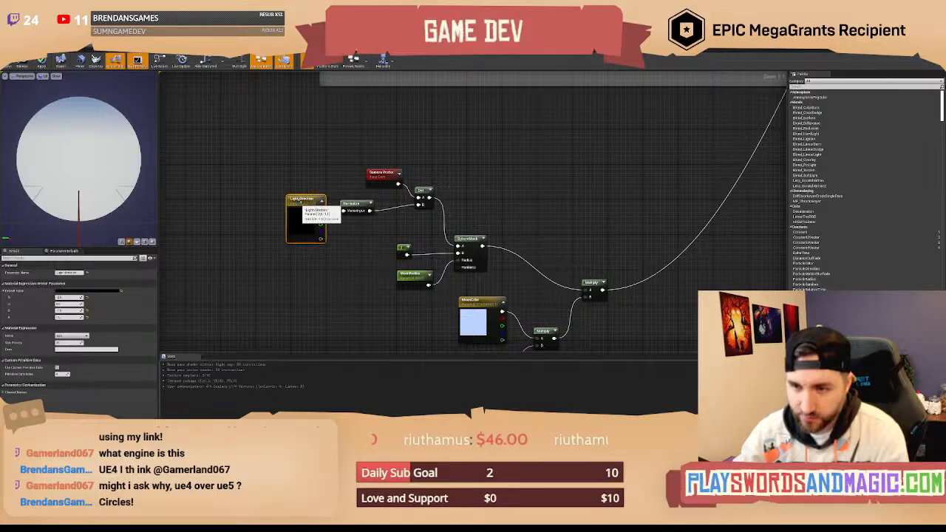
{"action": "left_click", "coordinate": [289, 191]}
{"action": "left_click", "coordinate": [297, 198]}
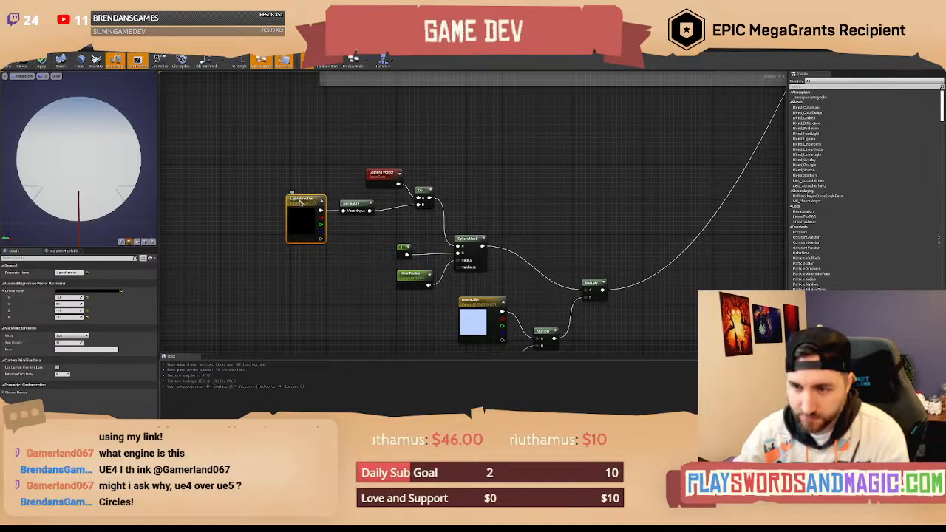
Rename the moon network's Light Direction parameter to MoonDirection and shift its node away from Normalize.
{"action": "type", "text": "Mood"}
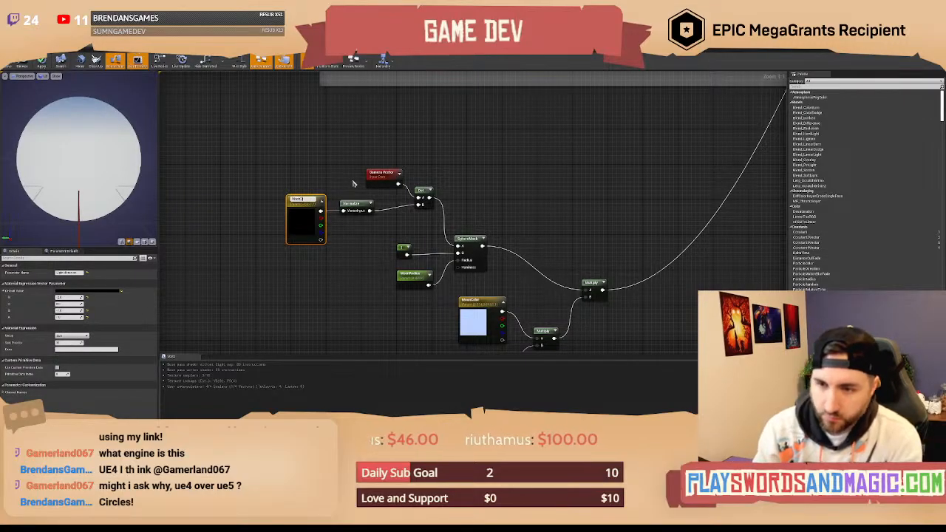
{"action": "type", "text": "onDirection"}
{"action": "key", "text": "Return"}
{"action": "left_click", "coordinate": [304, 161]}
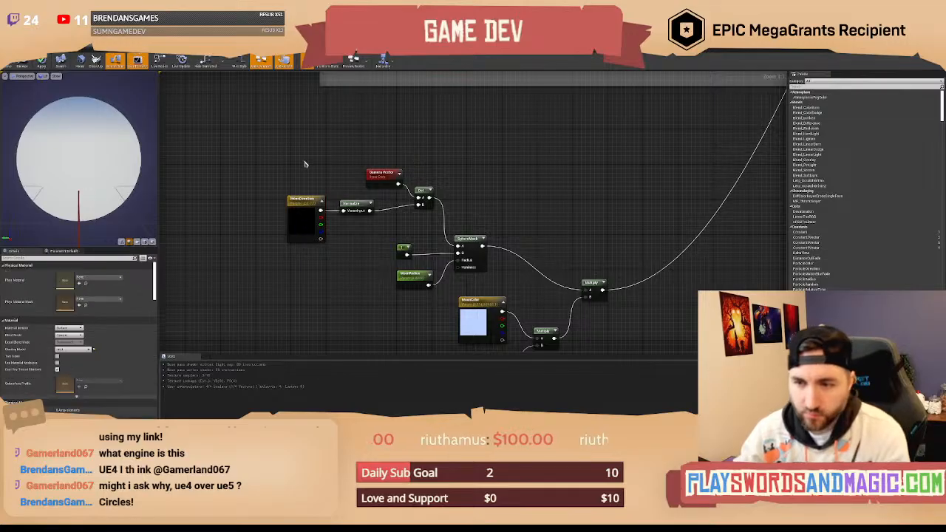
{"action": "right_click_drag", "start_coordinate": [305, 161], "coordinate": [316, 171]}
{"action": "left_click_drag", "start_coordinate": [317, 210], "coordinate": [297, 210]}
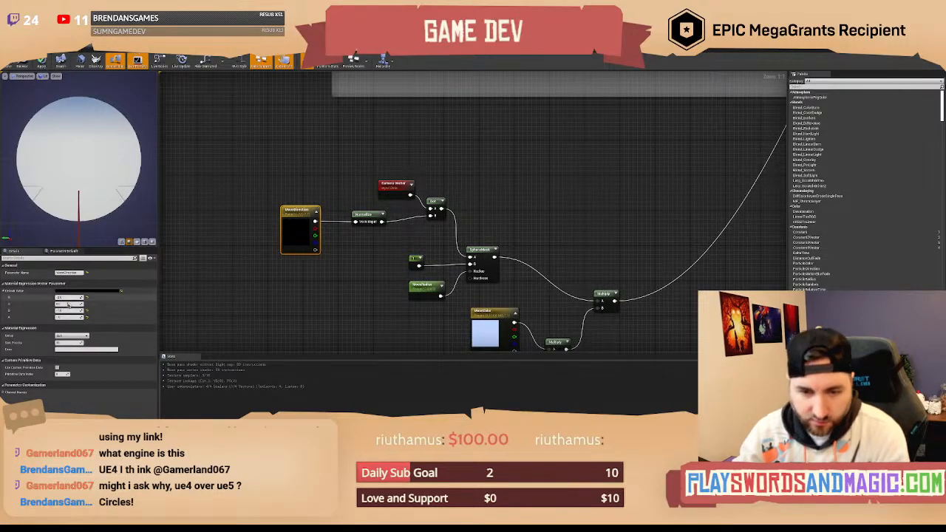
Set the red and blue components of MoonDirection's default value to 1 and save the material.
{"action": "key", "text": "Tab"}
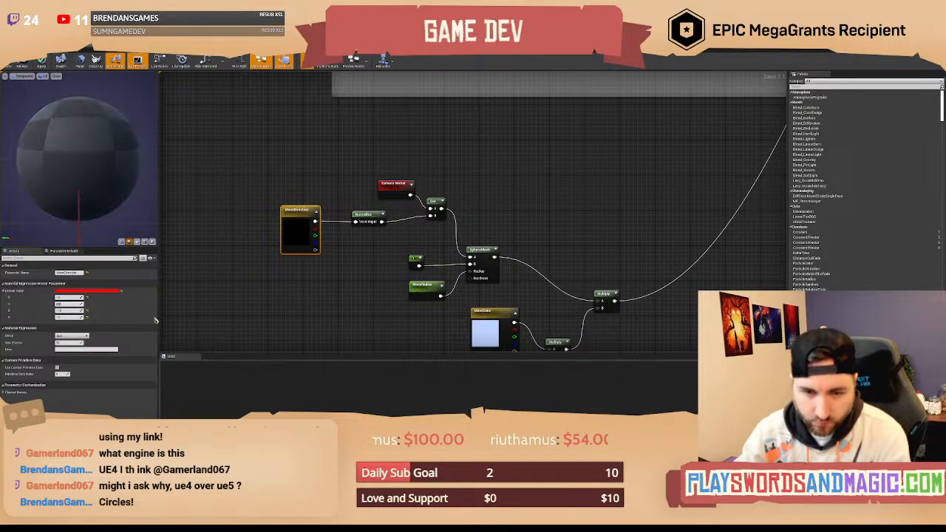
{"action": "key", "text": "Tab"}
{"action": "type", "text": "1"}
{"action": "key", "text": "Return"}
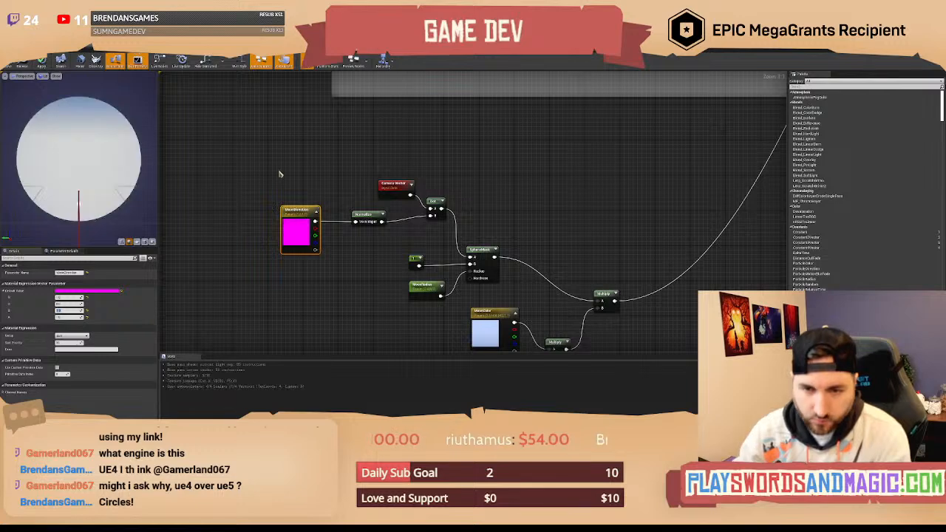
{"action": "right_click_drag", "start_coordinate": [283, 158], "coordinate": [253, 171]}
{"action": "left_click", "coordinate": [8, 64]}
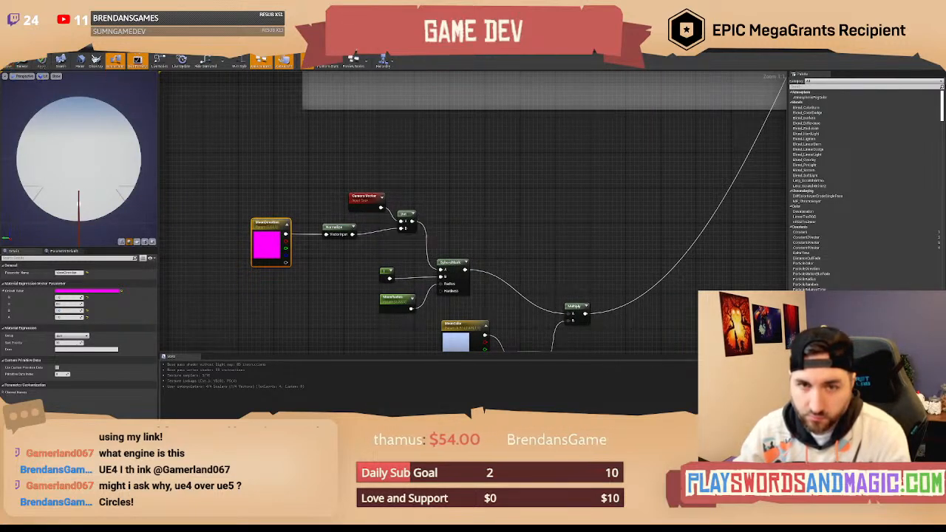
Switch to the level editor to examine the sky, and review the moon node chain in the sky material.
{"action": "key", "text": "alt+Tab"}
{"action": "right_click_drag", "start_coordinate": [446, 173], "coordinate": [739, 191]}
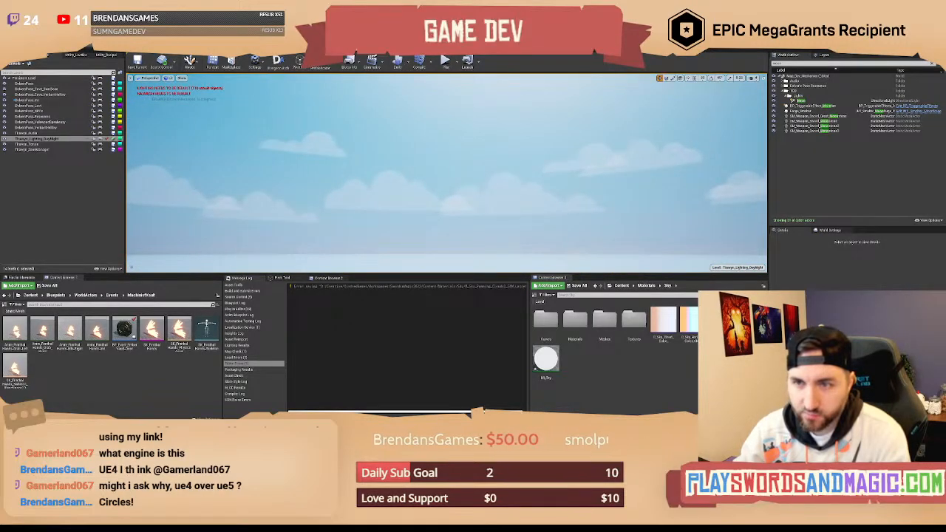
{"action": "key", "text": "alt+Tab"}
{"action": "scroll", "coordinate": [470, 178], "scroll_direction": "down", "scroll_amount": 4}
{"action": "key", "text": "alt+Tab"}
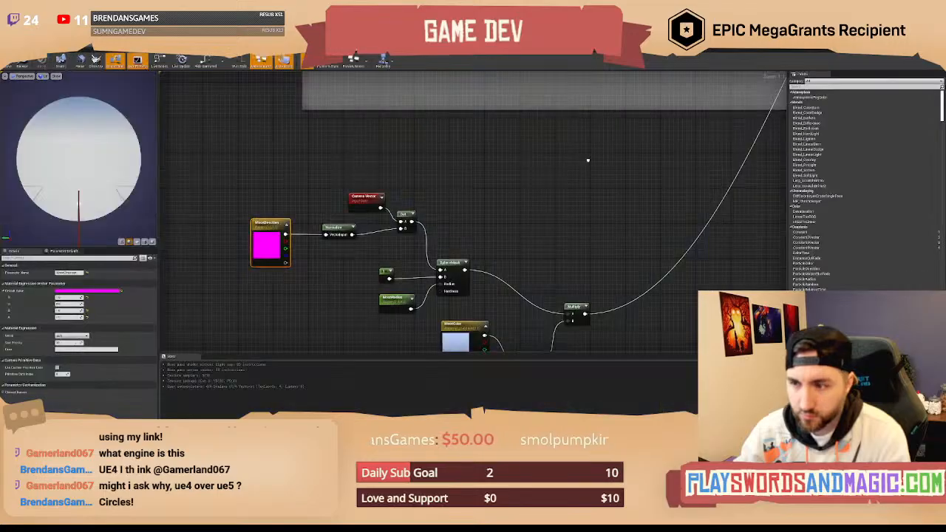
{"action": "scroll", "coordinate": [588, 160], "scroll_direction": "down", "scroll_amount": 3}
{"action": "right_click_drag", "start_coordinate": [588, 160], "coordinate": [565, 236]}
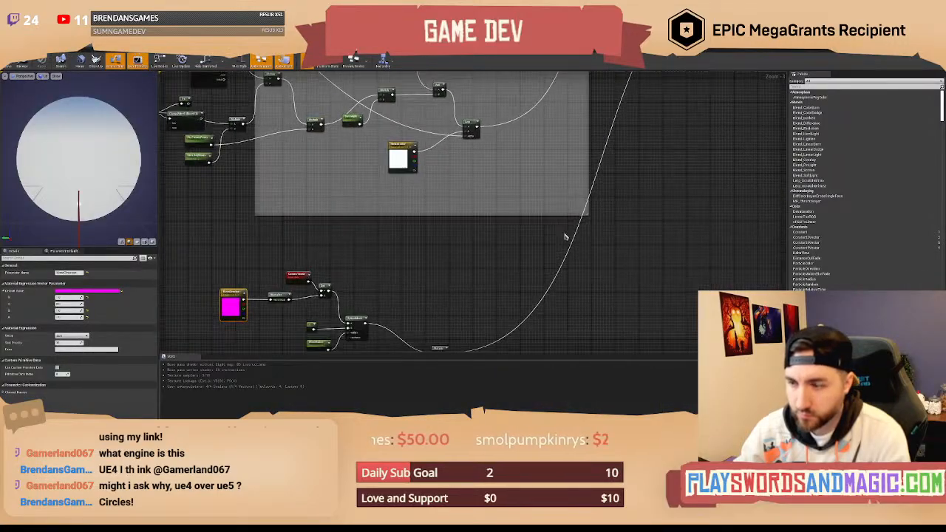
{"action": "scroll", "coordinate": [460, 284], "scroll_direction": "up", "scroll_amount": 3}
{"action": "right_click_drag", "start_coordinate": [377, 314], "coordinate": [458, 171]}
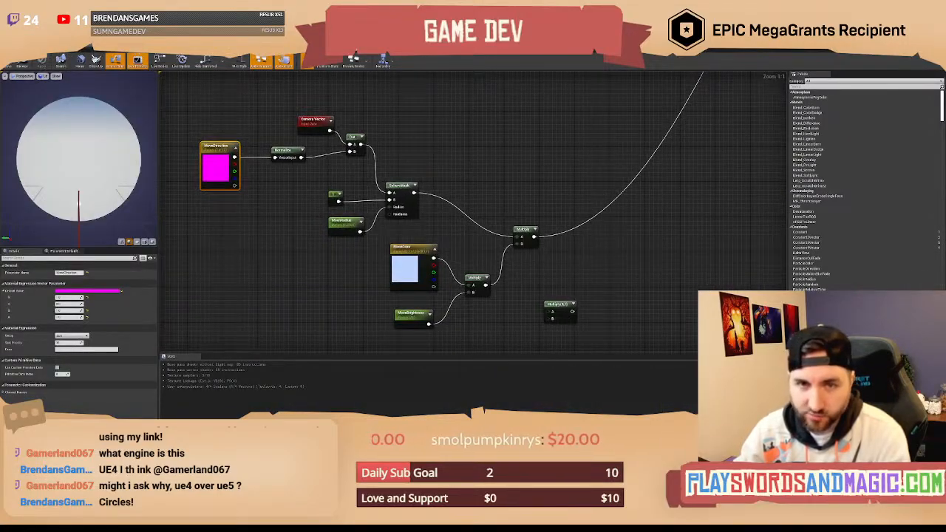
Return to the level editor and fly the viewport camera over the island terrain to inspect the scene.
{"action": "left_click", "coordinate": [64, 44]}
{"action": "right_click_drag", "start_coordinate": [377, 174], "coordinate": [264, 255]}
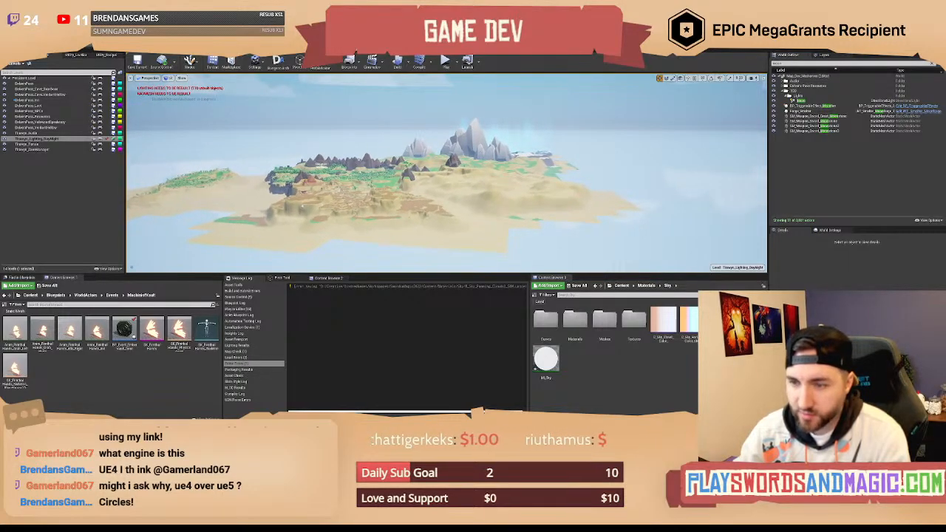
{"action": "left_click", "coordinate": [409, 175]}
{"action": "key", "text": "f"}
{"action": "key", "text": "w"}
{"action": "right_click_drag", "start_coordinate": [409, 175], "coordinate": [305, 193]}
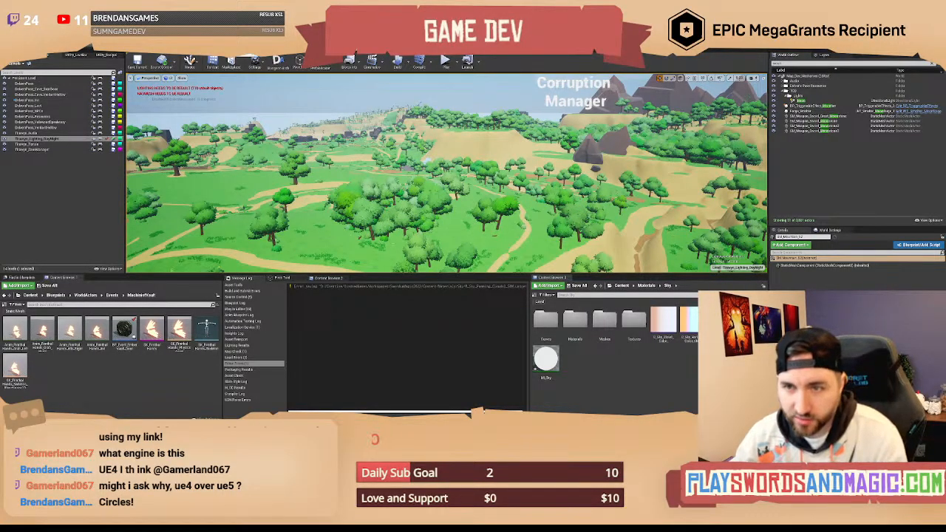
Switch back to the sky material and delete the MoonDirection parameter node from the moon network.
{"action": "left_click", "coordinate": [299, 52]}
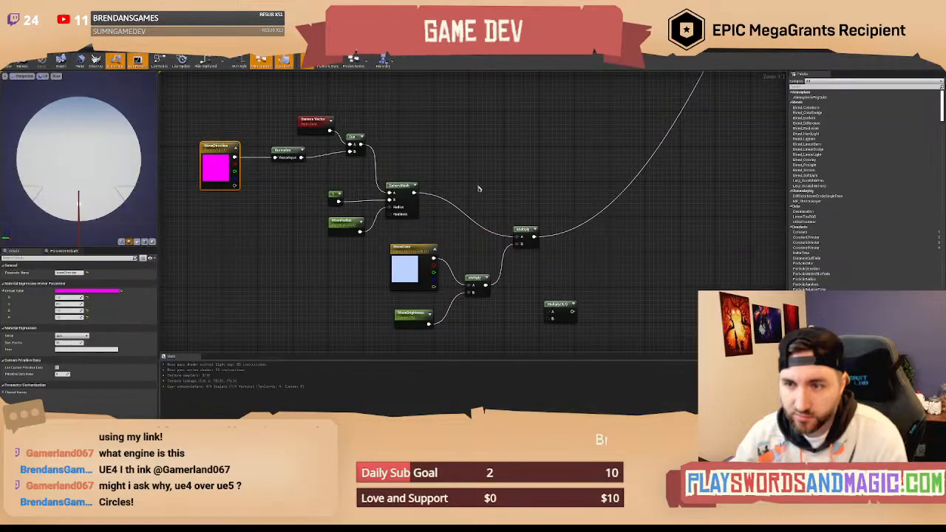
{"action": "right_click_drag", "start_coordinate": [479, 188], "coordinate": [509, 203]}
{"action": "left_click", "coordinate": [295, 236]}
{"action": "right_click_drag", "start_coordinate": [294, 236], "coordinate": [362, 291]}
{"action": "left_click_drag", "start_coordinate": [345, 288], "coordinate": [306, 249]}
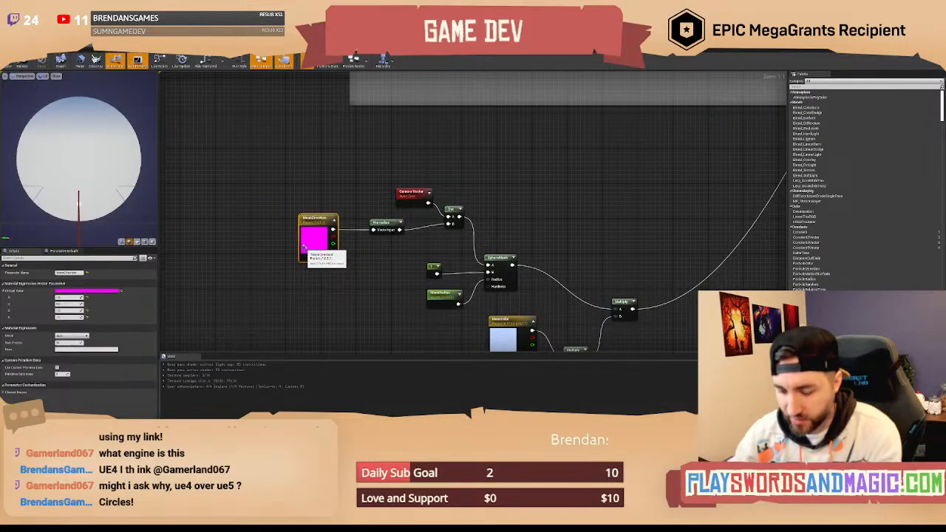
{"action": "key", "text": "Delete"}
Find the Light Direction parameter node feeding Normalize in the SunVector comment group and copy it.
{"action": "right_click_drag", "start_coordinate": [315, 214], "coordinate": [408, 348]}
{"action": "scroll", "coordinate": [394, 243], "scroll_direction": "down", "scroll_amount": 3}
{"action": "right_click_drag", "start_coordinate": [394, 243], "coordinate": [314, 249]}
{"action": "right_click_drag", "start_coordinate": [251, 169], "coordinate": [468, 296]}
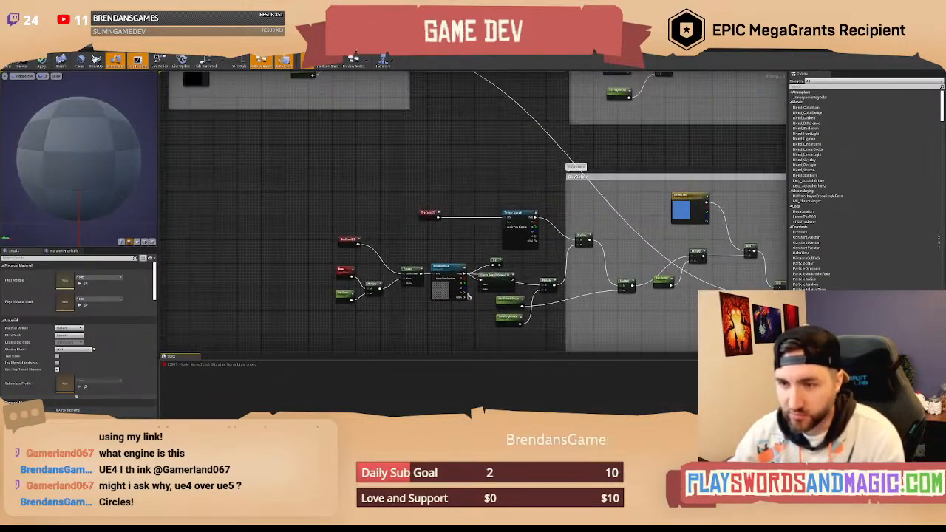
{"action": "right_click_drag", "start_coordinate": [347, 172], "coordinate": [435, 319]}
{"action": "scroll", "coordinate": [325, 220], "scroll_direction": "up", "scroll_amount": 1}
{"action": "left_click", "coordinate": [286, 222]}
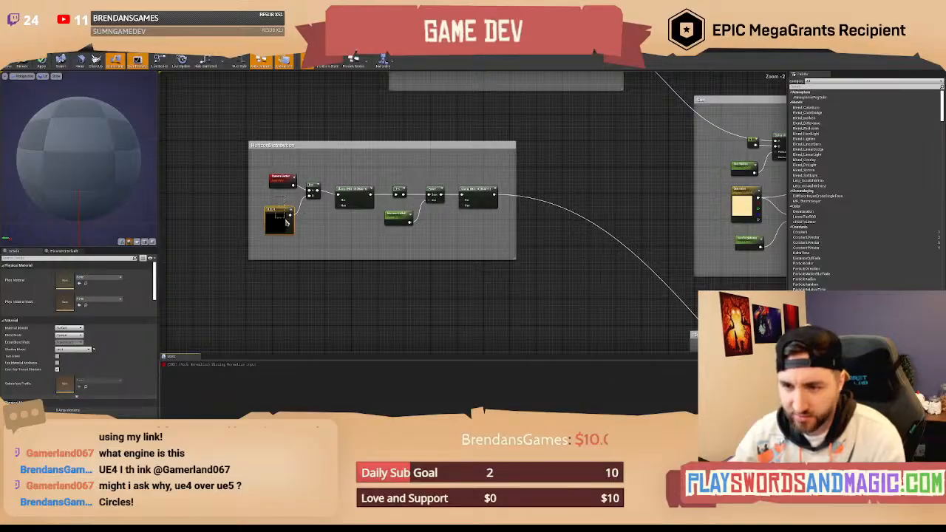
{"action": "right_click_drag", "start_coordinate": [516, 252], "coordinate": [294, 305]}
{"action": "right_click_drag", "start_coordinate": [452, 231], "coordinate": [562, 324]}
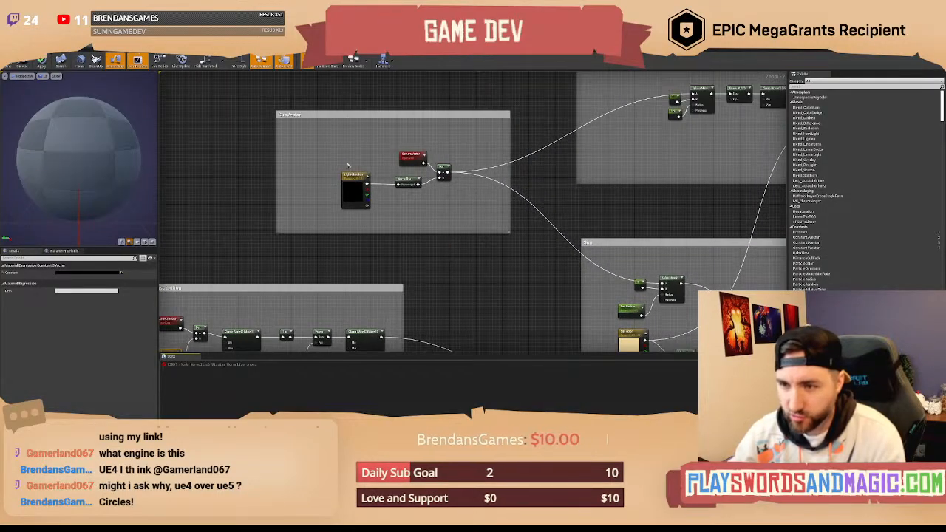
{"action": "left_click", "coordinate": [359, 192]}
Paste the Light Direction parameter beside the moon network and connect its output to Normalize's vector input.
{"action": "right_click_drag", "start_coordinate": [411, 288], "coordinate": [411, 76]}
{"action": "right_click_drag", "start_coordinate": [475, 283], "coordinate": [426, 76]}
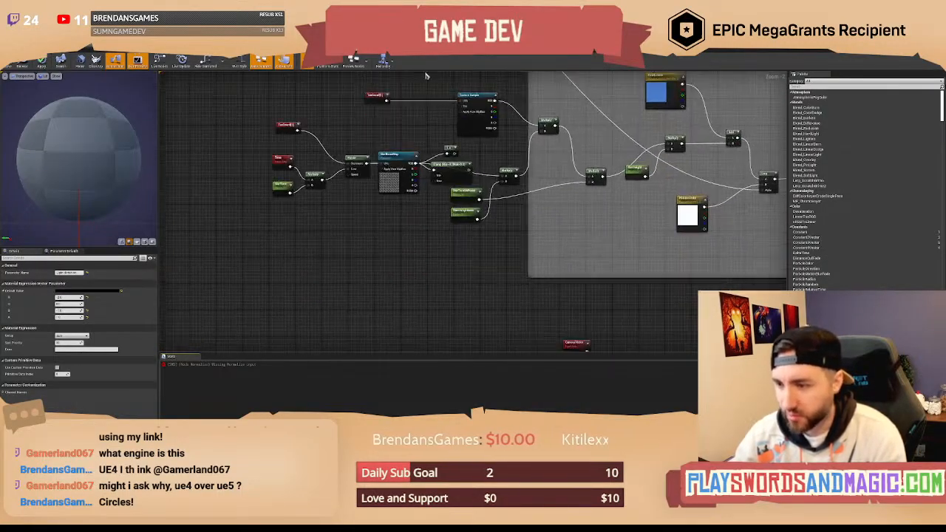
{"action": "right_click_drag", "start_coordinate": [442, 280], "coordinate": [412, 106]}
{"action": "right_click_drag", "start_coordinate": [459, 268], "coordinate": [422, 234]}
{"action": "scroll", "coordinate": [473, 235], "scroll_direction": "up", "scroll_amount": 2}
{"action": "right_click_drag", "start_coordinate": [456, 166], "coordinate": [457, 269]}
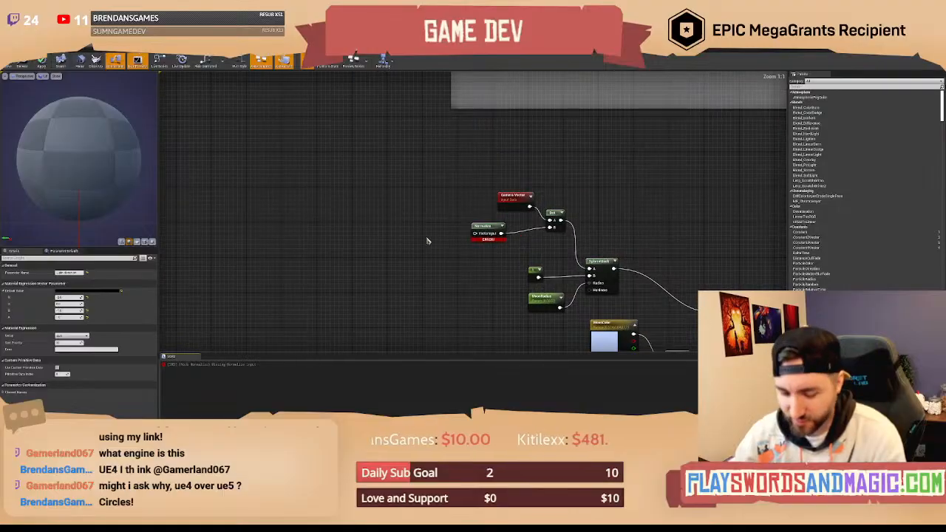
{"action": "key", "text": "ctrl+v"}
{"action": "left_click_drag", "start_coordinate": [445, 240], "coordinate": [429, 224]}
{"action": "left_click_drag", "start_coordinate": [444, 233], "coordinate": [475, 233]}
{"action": "left_click", "coordinate": [480, 259]}
Move the moon network's Light Direction and Normalize nodes together farther away from the Dot node.
{"action": "right_click_drag", "start_coordinate": [482, 259], "coordinate": [375, 241]}
{"action": "right_click_drag", "start_coordinate": [509, 192], "coordinate": [500, 176]}
{"action": "left_click_drag", "start_coordinate": [380, 221], "coordinate": [272, 190]}
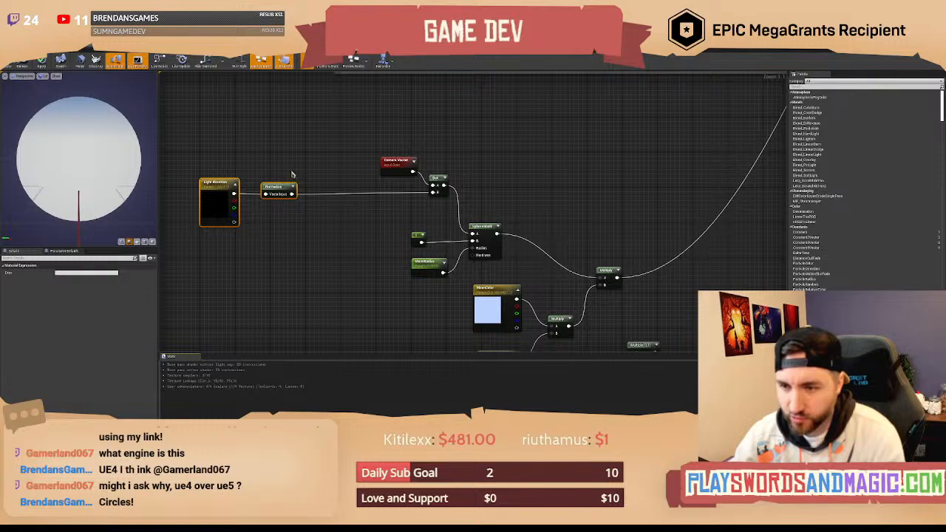
{"action": "left_click", "coordinate": [291, 171]}
{"action": "right_click_drag", "start_coordinate": [279, 169], "coordinate": [325, 198]}
{"action": "left_click", "coordinate": [303, 222]}
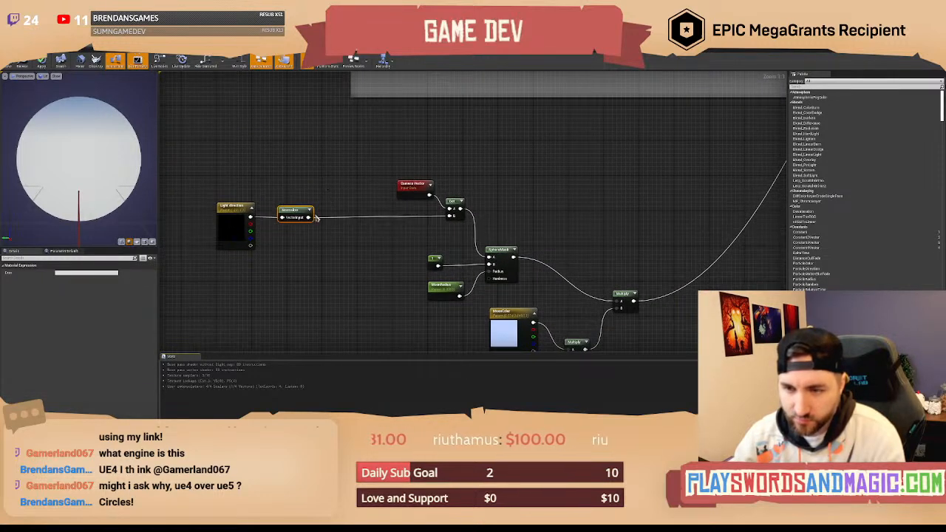
{"action": "left_click_drag", "start_coordinate": [308, 217], "coordinate": [336, 235]}
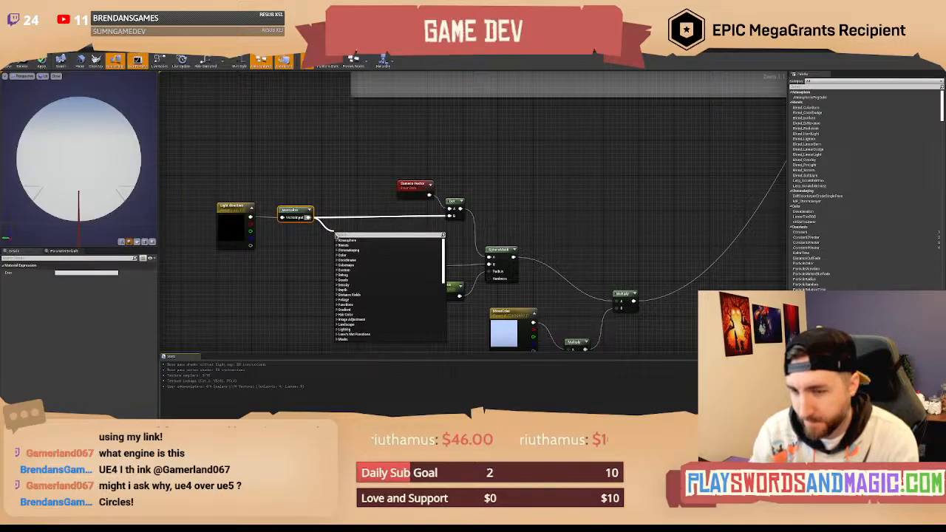
{"action": "left_click", "coordinate": [328, 183]}
{"action": "mouse_move", "coordinate": [328, 183]}
{"action": "right_mouse_down"}
{"action": "mouse_move", "coordinate": [335, 162]}
{"action": "mouse_move", "coordinate": [333, 177]}
{"action": "right_mouse_up"}
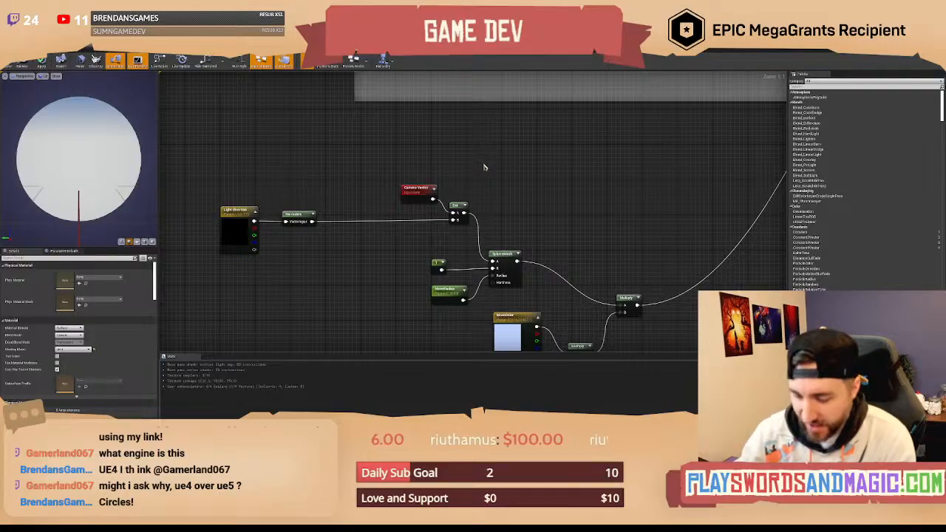
Capture a region screenshot of the moon nodes from Light Direction through Dot.
{"action": "key", "text": "ctrl+Print"}
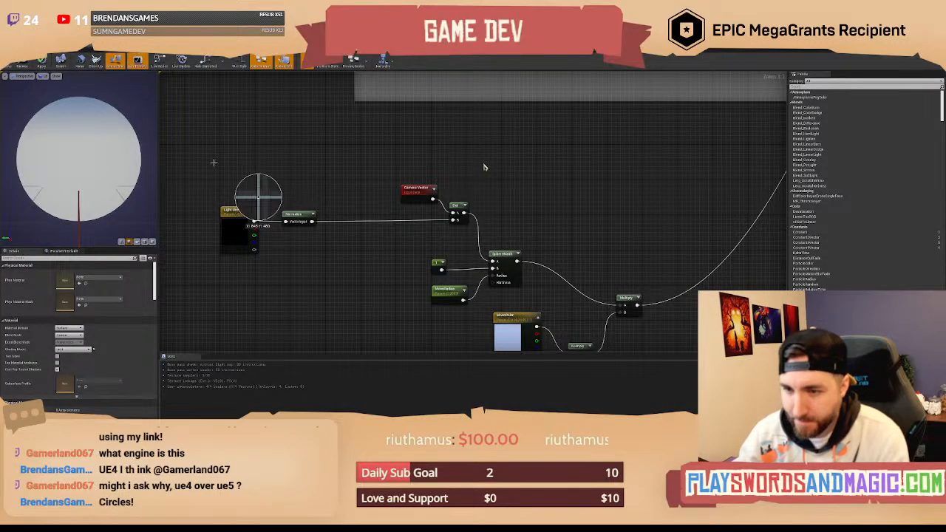
{"action": "left_click_drag", "start_coordinate": [206, 160], "coordinate": [483, 316]}
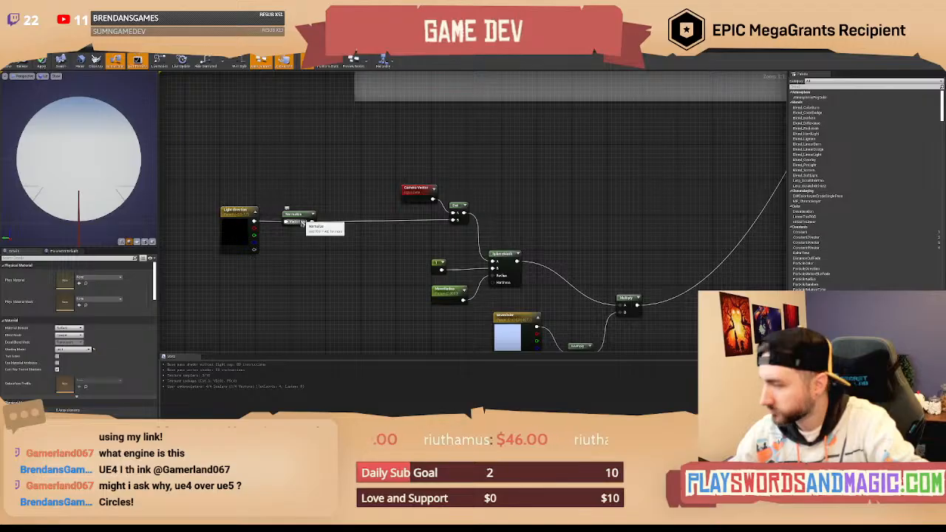
Move Normalize closer to the Dot node and insert a Multiply node between Light Direction and Normalize.
{"action": "left_click_drag", "start_coordinate": [294, 215], "coordinate": [378, 220]}
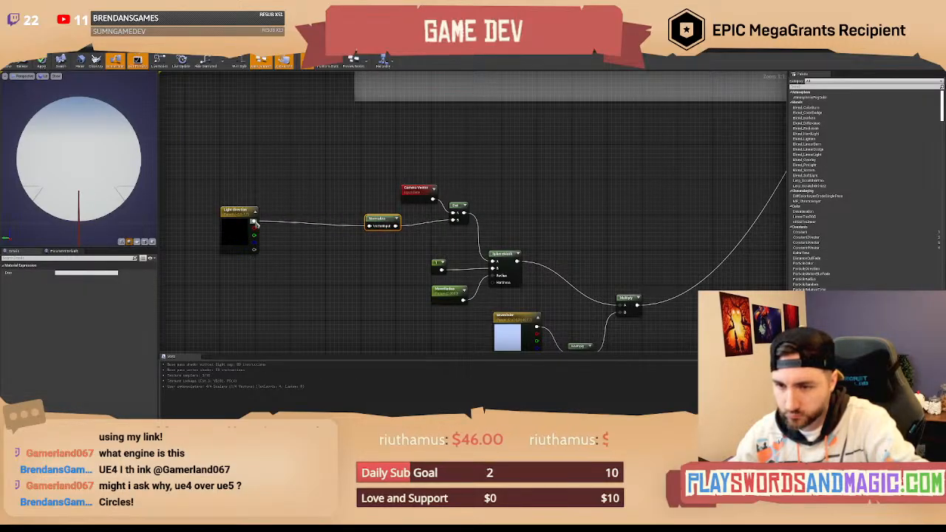
{"action": "left_click_drag", "start_coordinate": [254, 220], "coordinate": [369, 226]}
{"action": "left_click", "coordinate": [289, 272]}
{"action": "left_click_drag", "start_coordinate": [290, 232], "coordinate": [318, 227]}
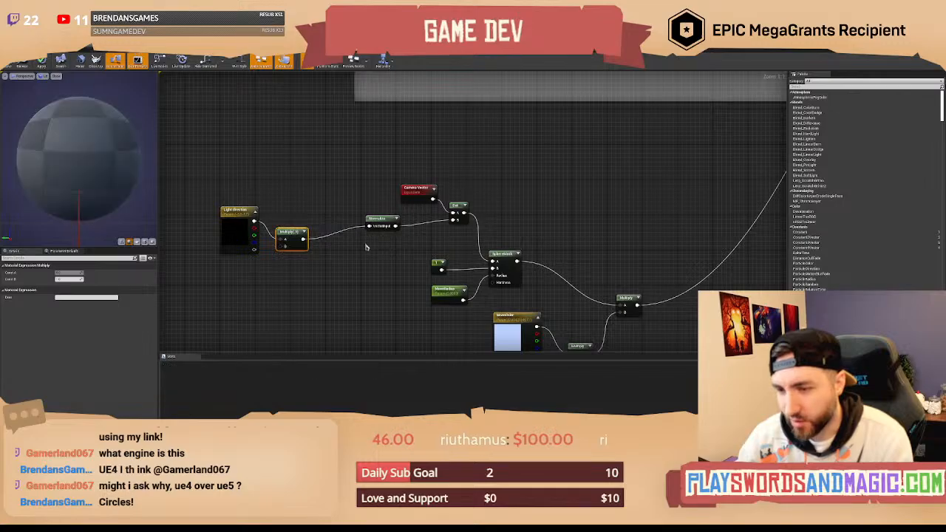
Set the new Multiply node's Const B to -1 and rotate the material preview to check the moon.
{"action": "left_click", "coordinate": [69, 279]}
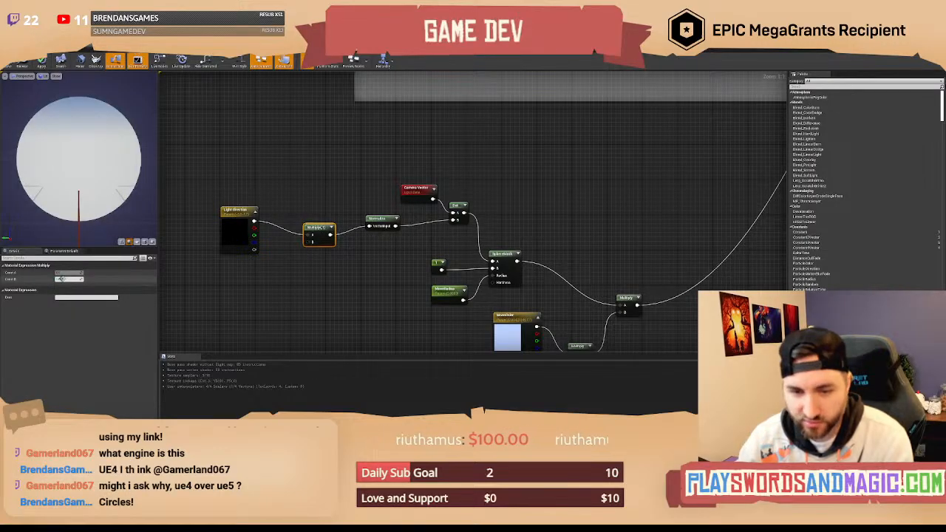
{"action": "key", "text": "Return"}
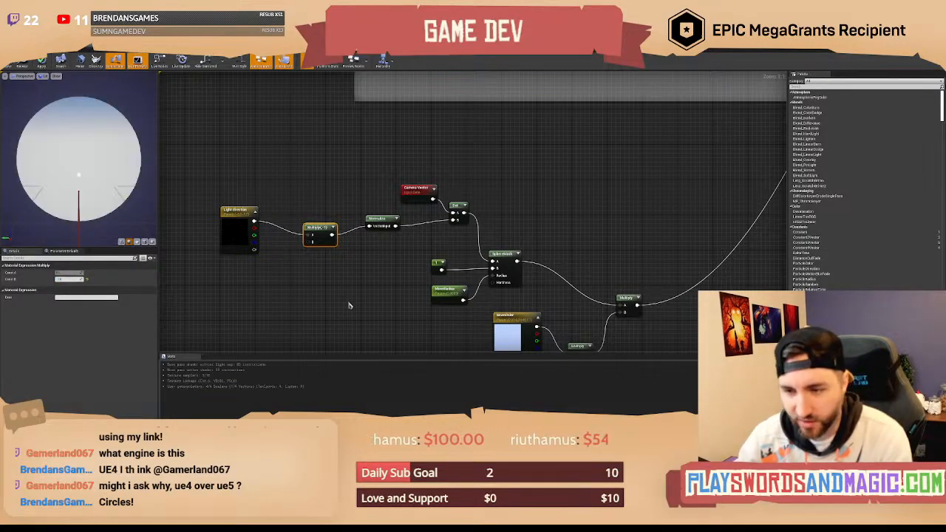
{"action": "left_click", "coordinate": [350, 304]}
{"action": "right_click_drag", "start_coordinate": [351, 304], "coordinate": [330, 315]}
{"action": "mouse_move", "coordinate": [98, 165]}
{"action": "left_mouse_down"}
{"action": "mouse_move", "coordinate": [119, 167]}
{"action": "mouse_move", "coordinate": [82, 144]}
{"action": "mouse_move", "coordinate": [72, 166]}
{"action": "mouse_move", "coordinate": [113, 174]}
{"action": "mouse_move", "coordinate": [81, 148]}
{"action": "left_mouse_up"}
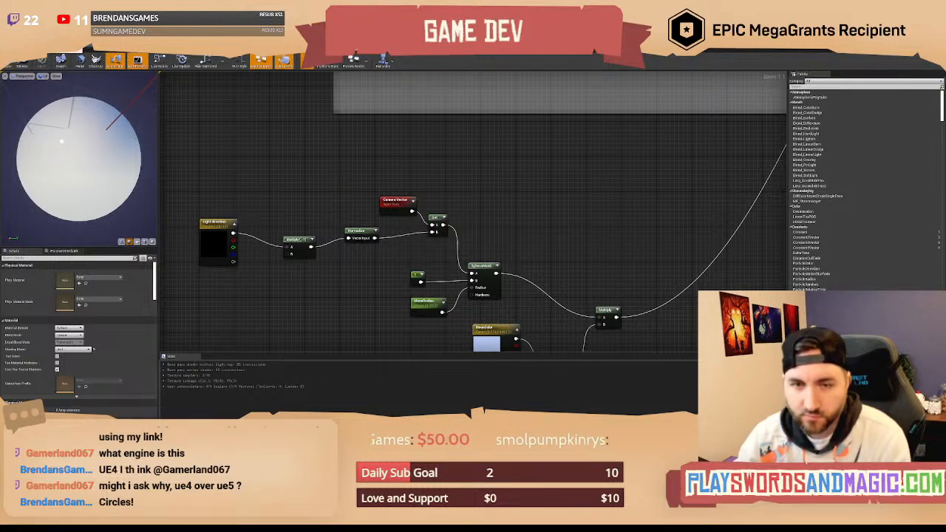
Switch to the level editor, open the camera speed settings, and fly the viewport down to the grassy terrain.
{"action": "left_click", "coordinate": [30, 53]}
{"action": "right_click_drag", "start_coordinate": [491, 165], "coordinate": [733, 164]}
{"action": "left_click", "coordinate": [752, 79]}
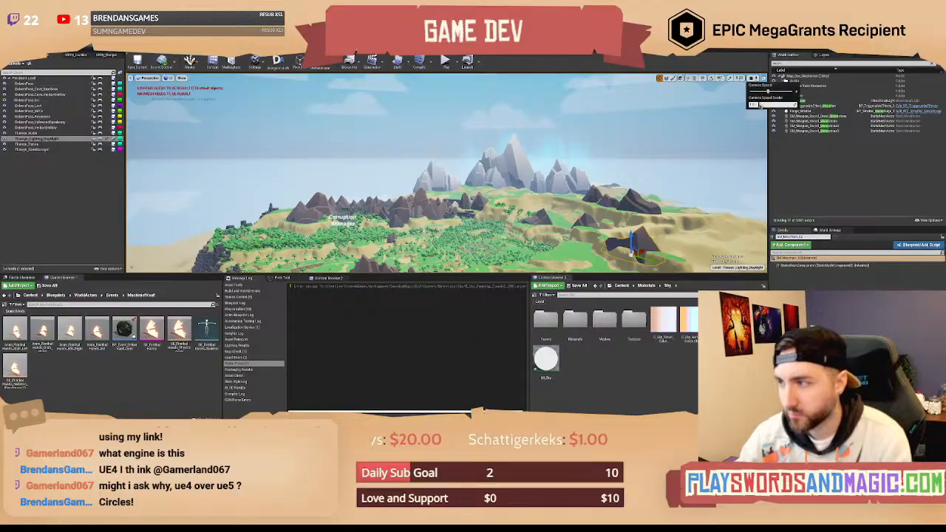
{"action": "right_click_drag", "start_coordinate": [622, 140], "coordinate": [604, 177]}
{"action": "key", "text": "s"}
{"action": "key", "text": "w"}
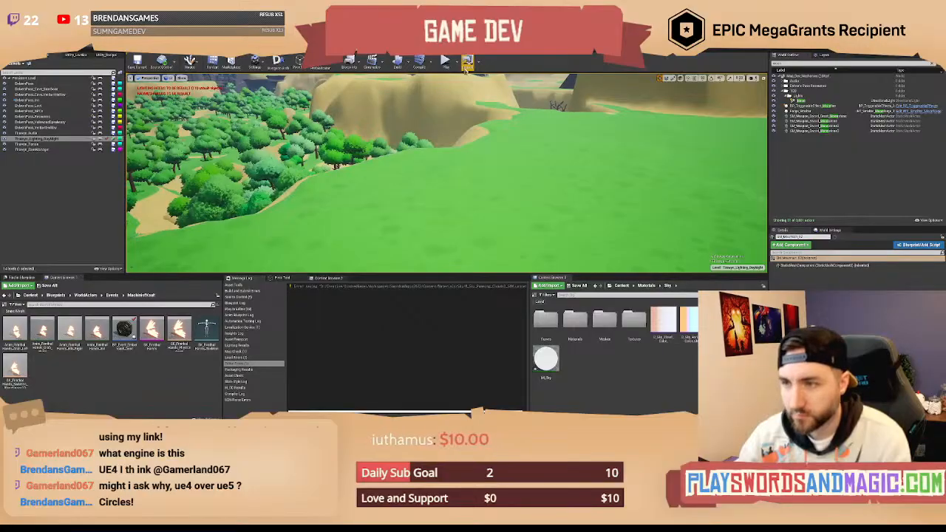
Play the level in the editor and rerun a recent slomo console command to watch the sky cycle.
{"action": "left_click", "coordinate": [446, 62]}
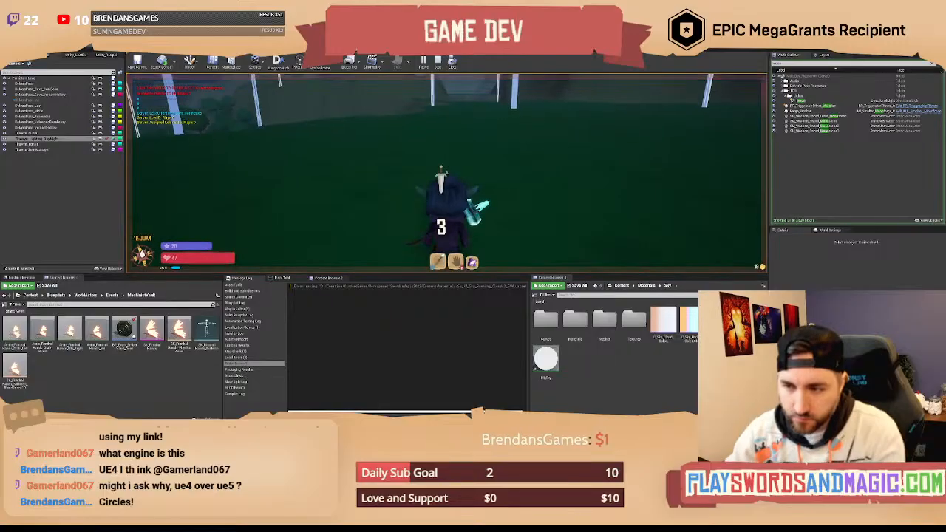
{"action": "key", "text": "grave"}
{"action": "key", "text": "Up"}
{"action": "key", "text": "Up"}
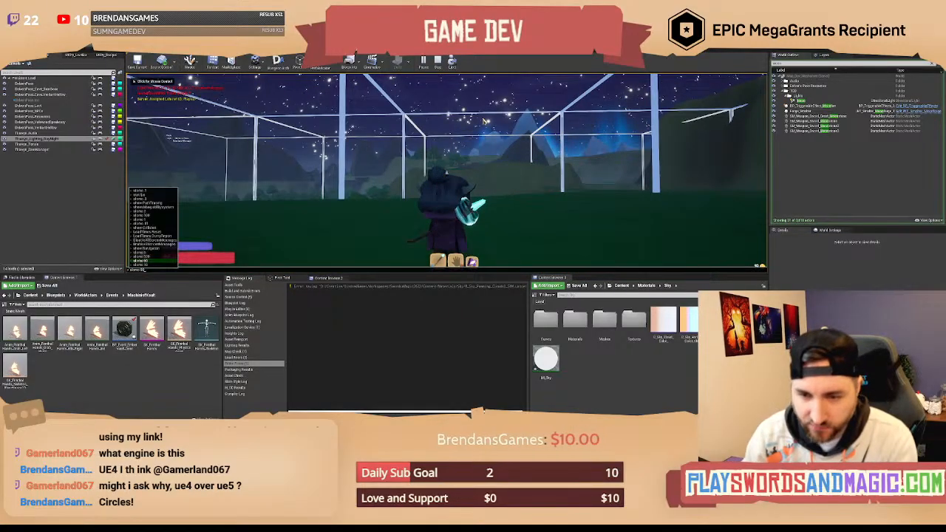
{"action": "key", "text": "Return"}
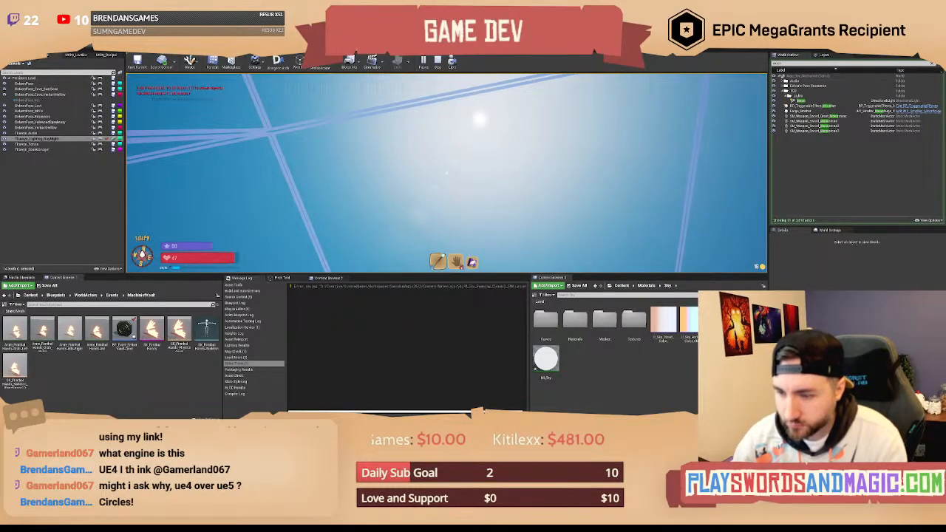
Stop the play session and open the SkyLightColor curve from the Sky materials' Curves folder.
{"action": "left_click", "coordinate": [477, 77]}
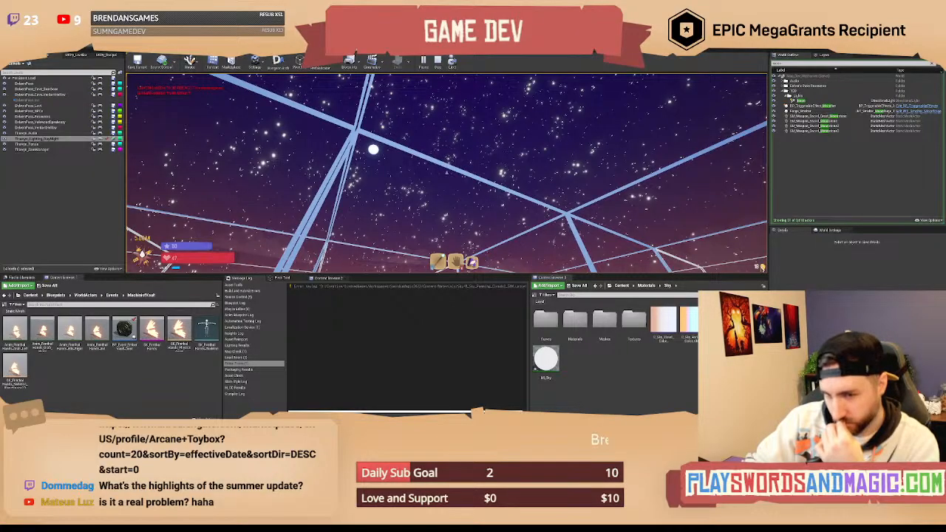
{"action": "key", "text": "Escape"}
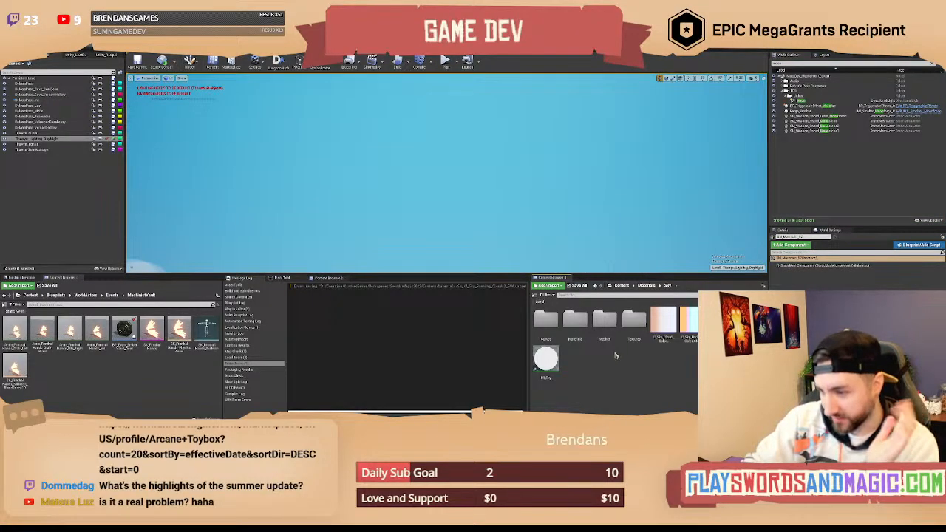
{"action": "left_click", "coordinate": [551, 329]}
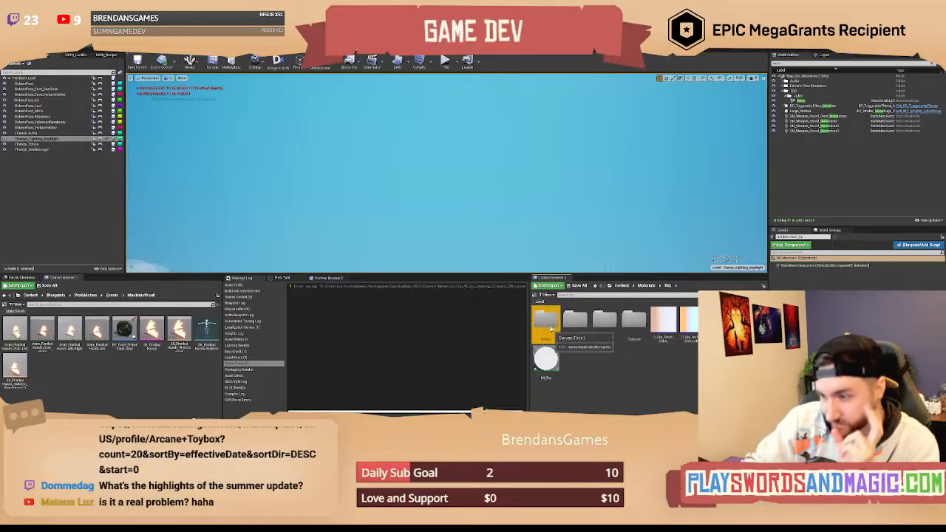
{"action": "double_click", "coordinate": [551, 329]}
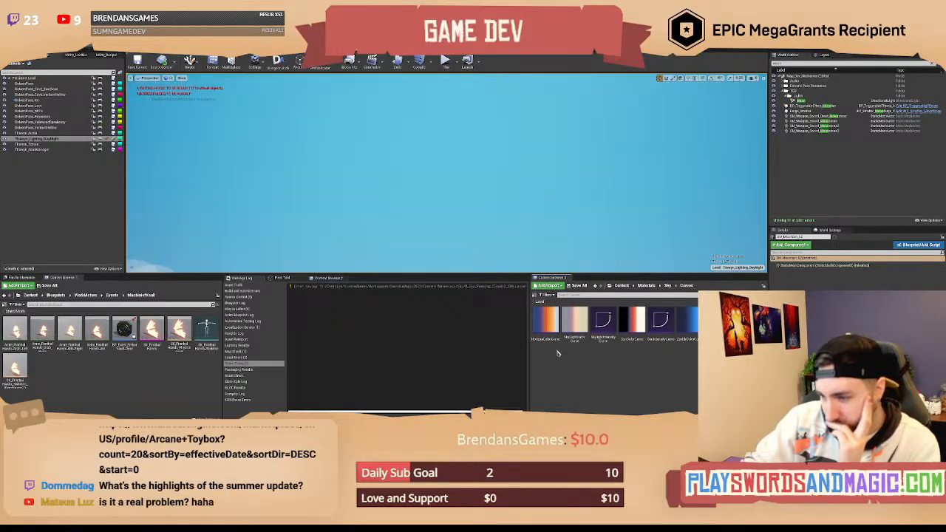
{"action": "left_click", "coordinate": [613, 350]}
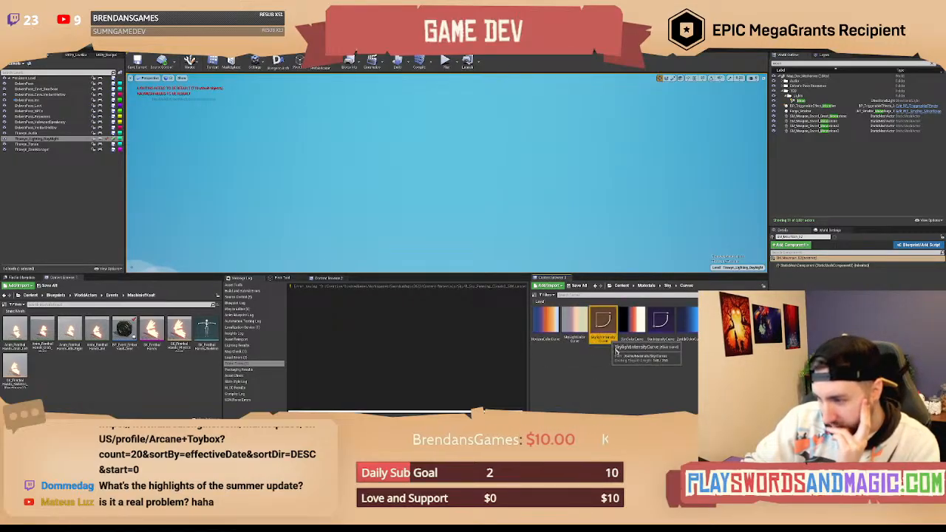
{"action": "left_click", "coordinate": [660, 333]}
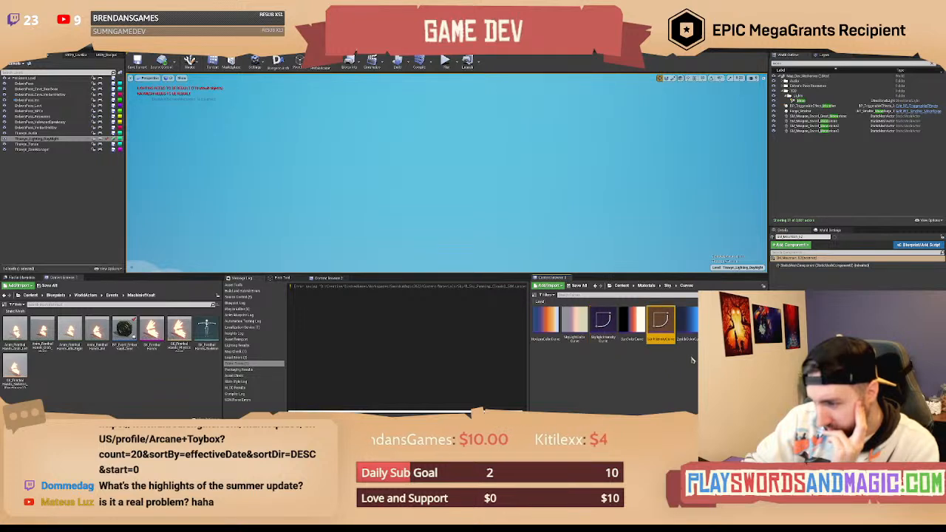
{"action": "left_click", "coordinate": [578, 329]}
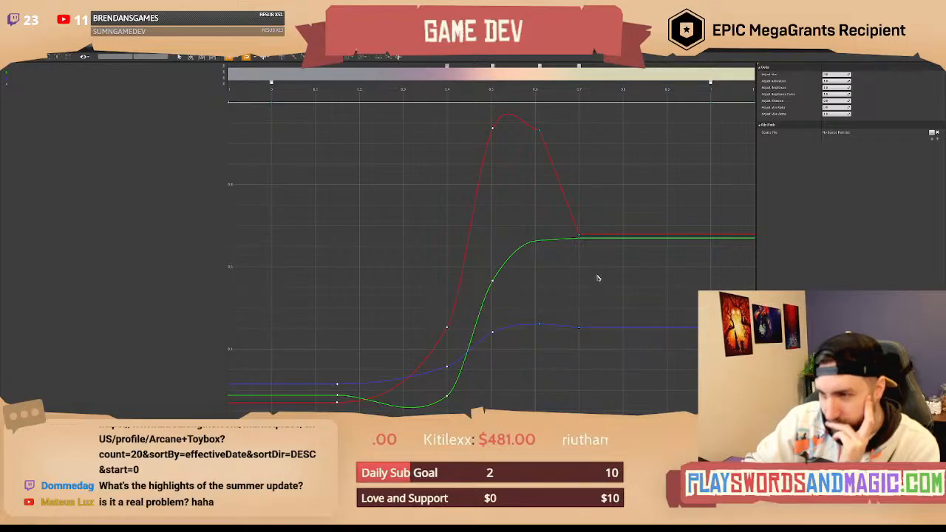
Smooth the red channel's key near time 0.6 with adjusted tangents, shift it slightly down and to the right, and save the curve.
{"action": "left_click_drag", "start_coordinate": [556, 110], "coordinate": [535, 147]}
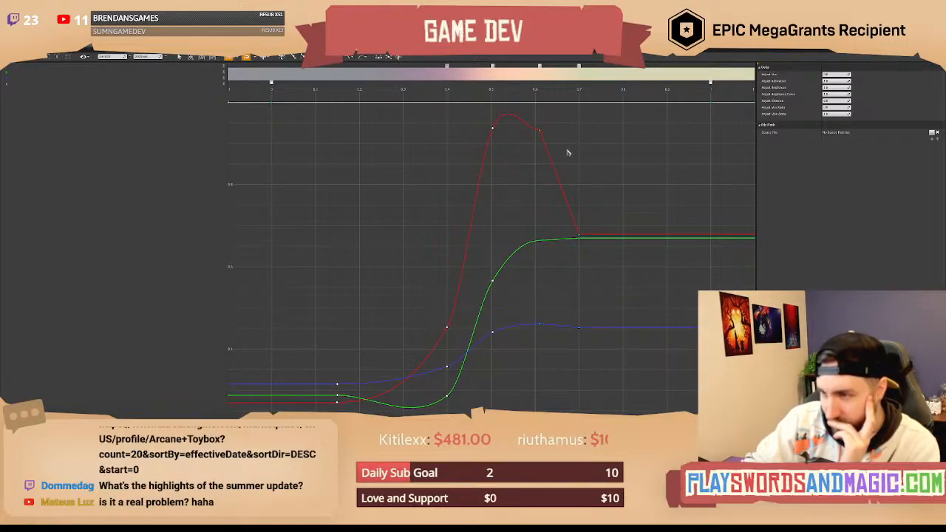
{"action": "right_click", "coordinate": [540, 132]}
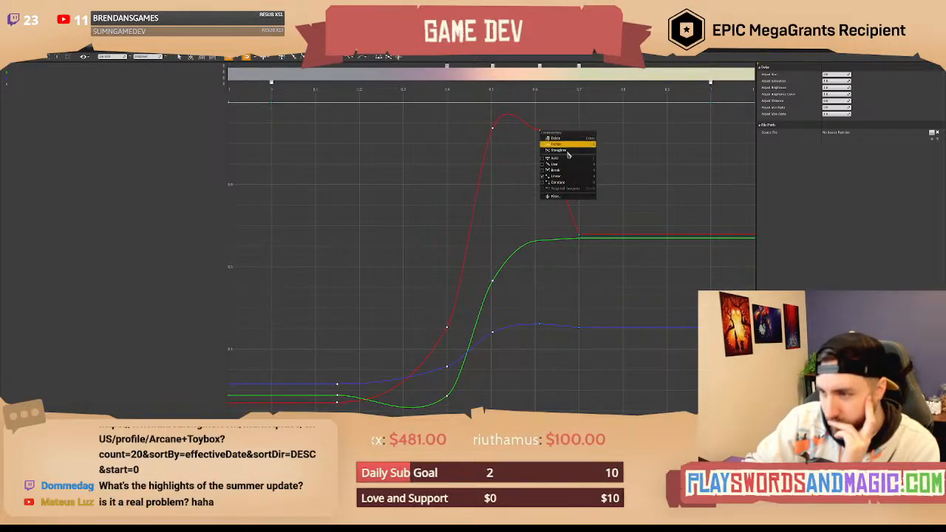
{"action": "left_click", "coordinate": [569, 162]}
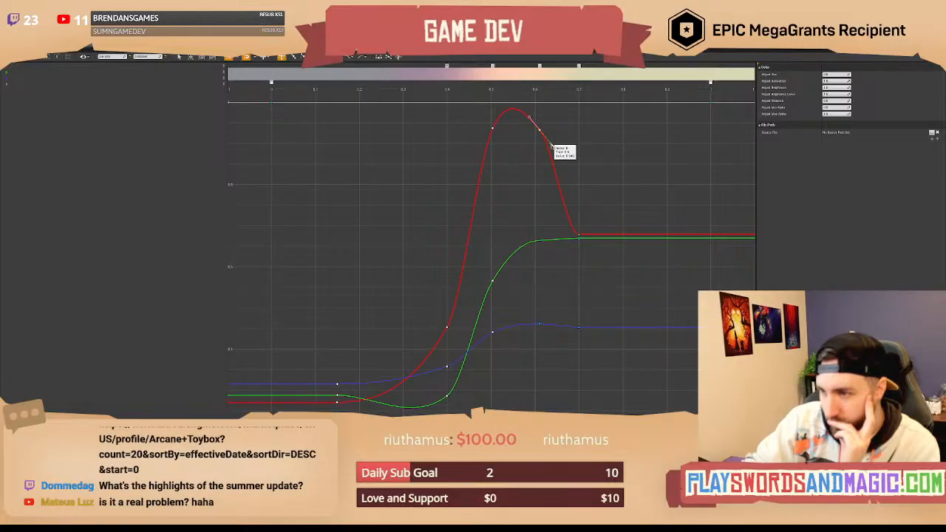
{"action": "mouse_move", "coordinate": [551, 142]}
{"action": "left_mouse_down"}
{"action": "mouse_move", "coordinate": [540, 132]}
{"action": "mouse_move", "coordinate": [543, 145]}
{"action": "left_mouse_up"}
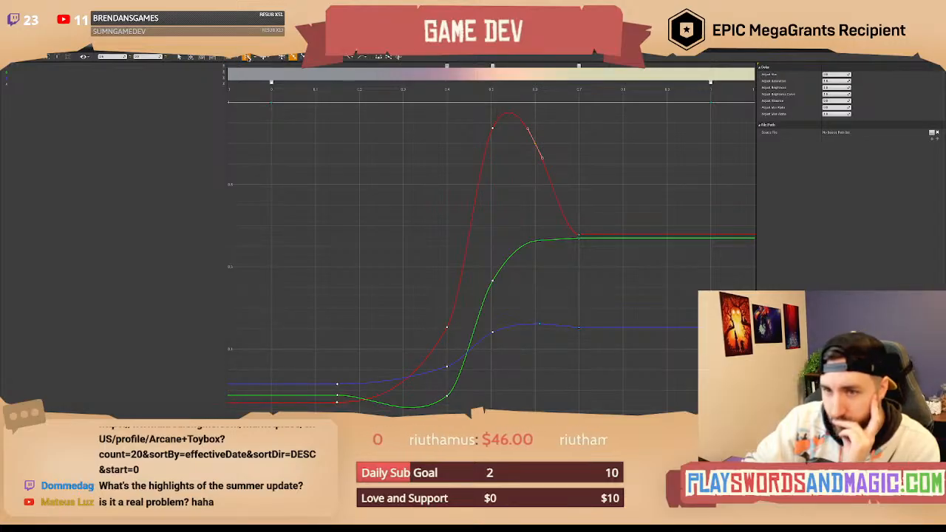
{"action": "left_click_drag", "start_coordinate": [537, 145], "coordinate": [553, 165]}
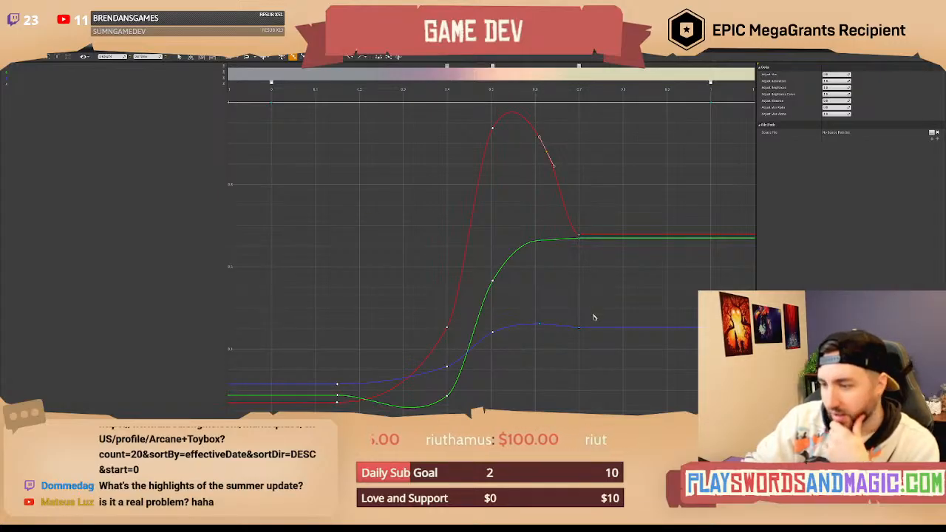
{"action": "left_click", "coordinate": [15, 39]}
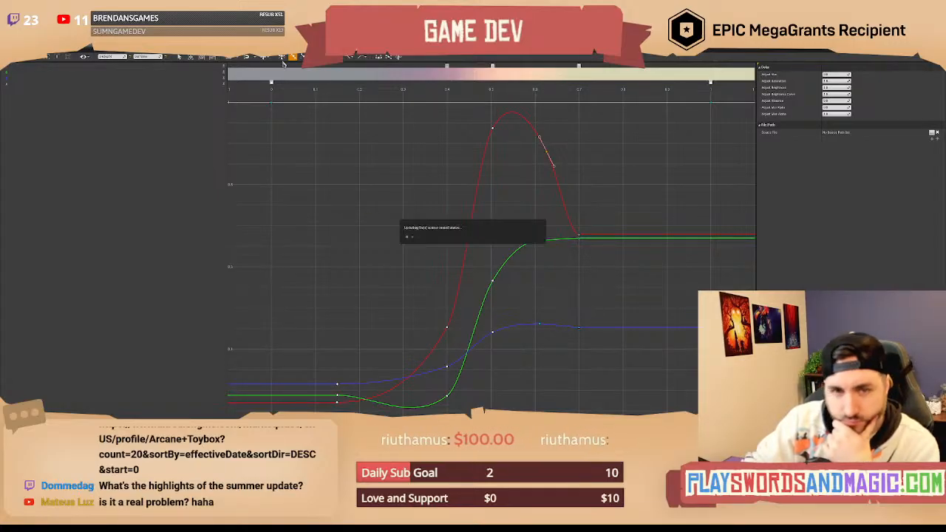
{"action": "left_click", "coordinate": [510, 285]}
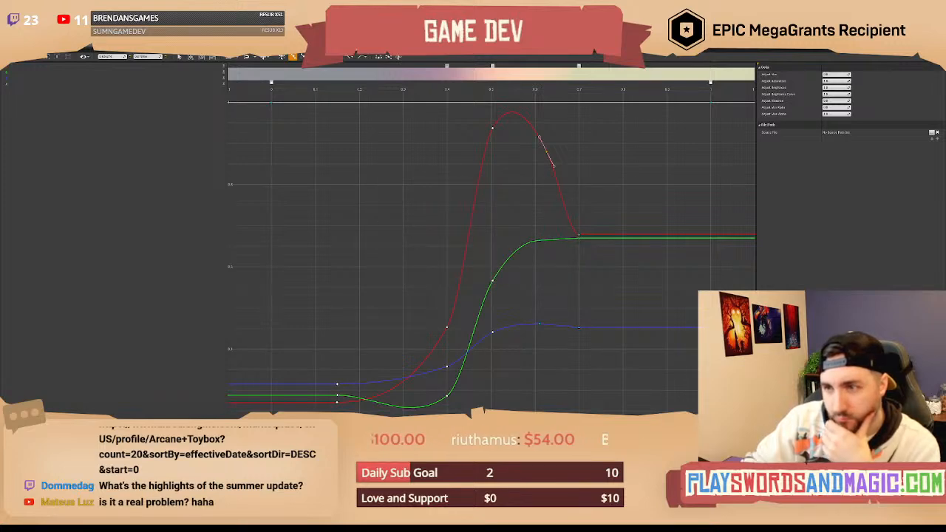
Inspect the SkyLightIntensity curve and return to the Sky folder in the level editor.
{"action": "left_click", "coordinate": [112, 41]}
{"action": "left_click", "coordinate": [62, 41]}
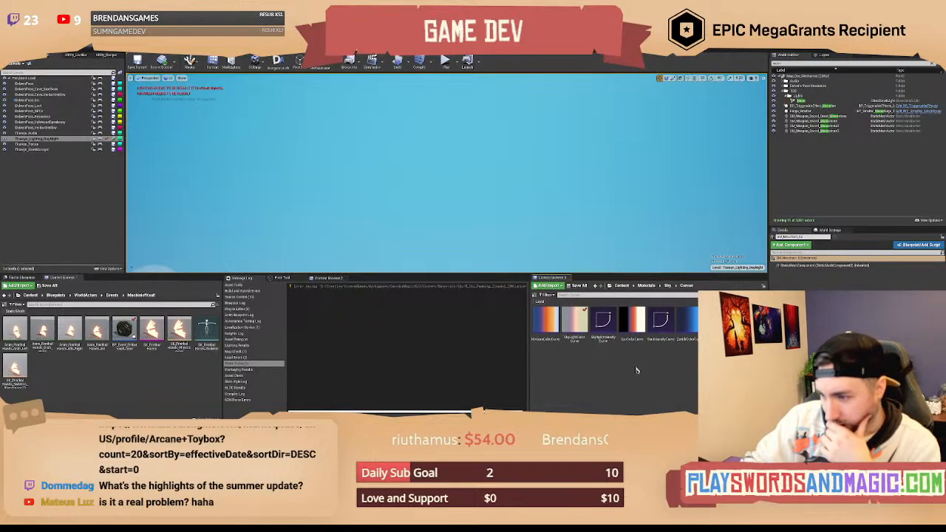
{"action": "double_click", "coordinate": [610, 330]}
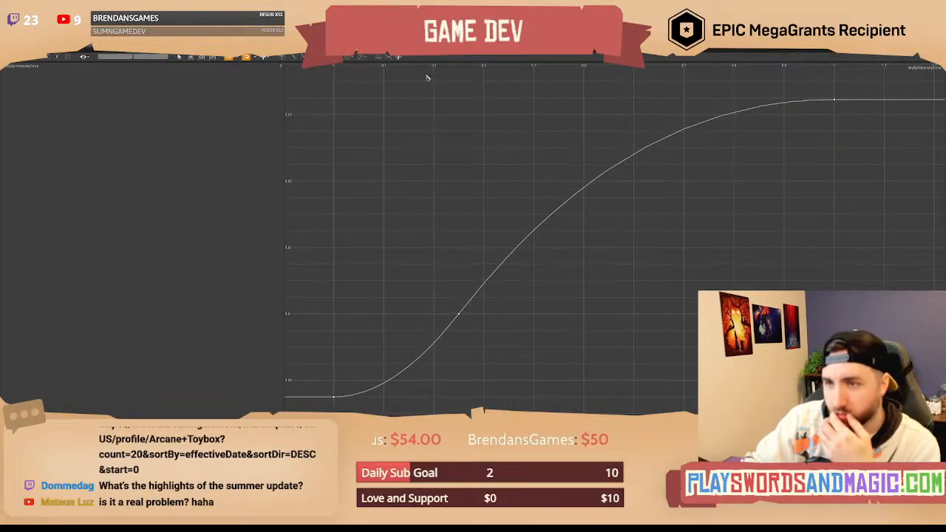
{"action": "left_click", "coordinate": [87, 49]}
{"action": "left_click", "coordinate": [74, 50]}
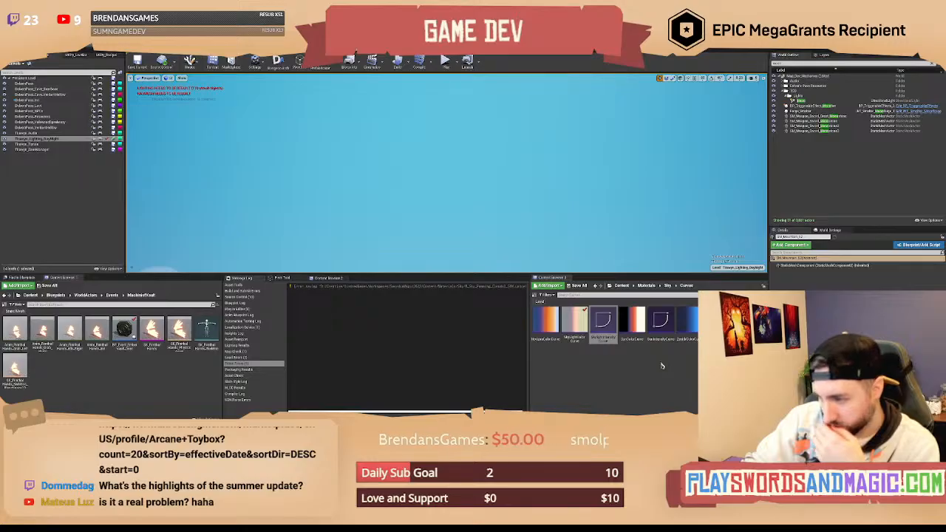
{"action": "left_click", "coordinate": [667, 285]}
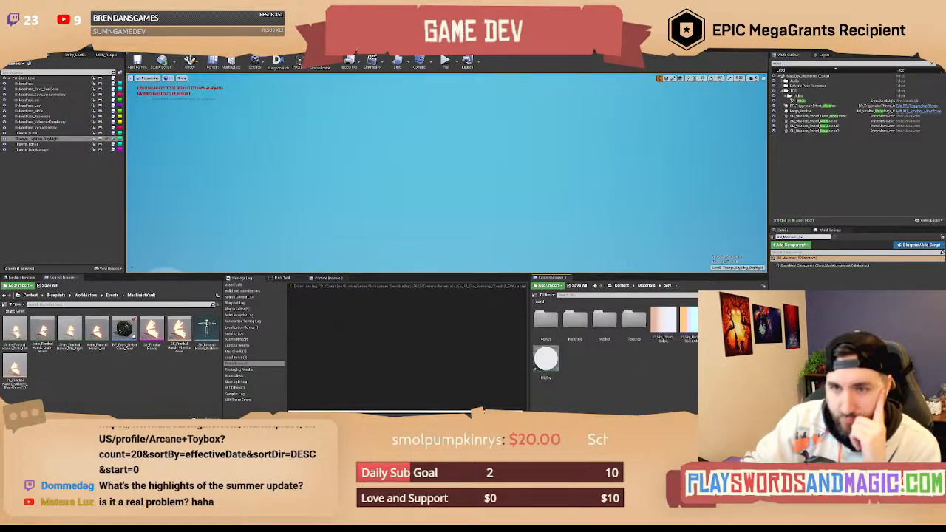
Review the NewTimeManager event graph around the Sequence node and Moon Phase comment, and return to the level editor.
{"action": "key", "text": "alt+Tab"}
{"action": "right_click_drag", "start_coordinate": [398, 124], "coordinate": [509, 205]}
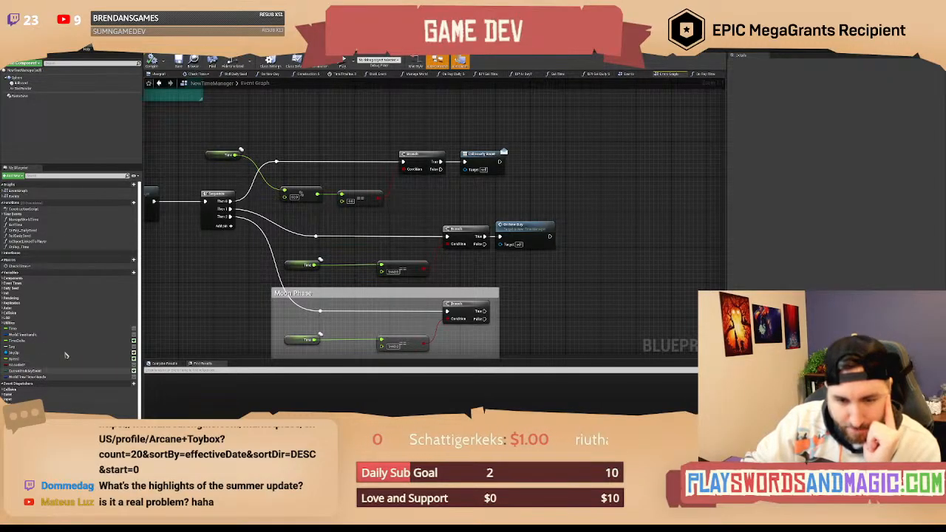
{"action": "mouse_move", "coordinate": [363, 130]}
{"action": "right_mouse_down"}
{"action": "mouse_move", "coordinate": [344, 153]}
{"action": "mouse_move", "coordinate": [348, 140]}
{"action": "right_mouse_up"}
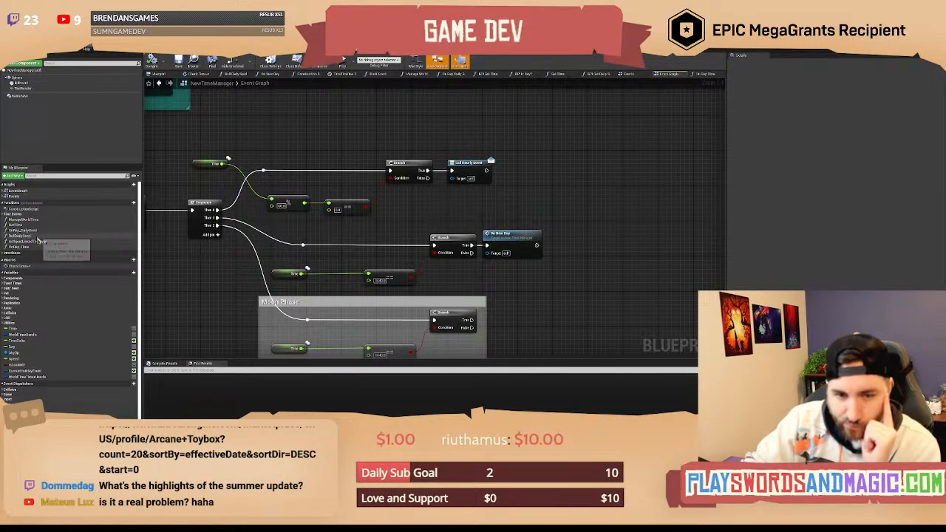
{"action": "right_click_drag", "start_coordinate": [447, 120], "coordinate": [437, 115]}
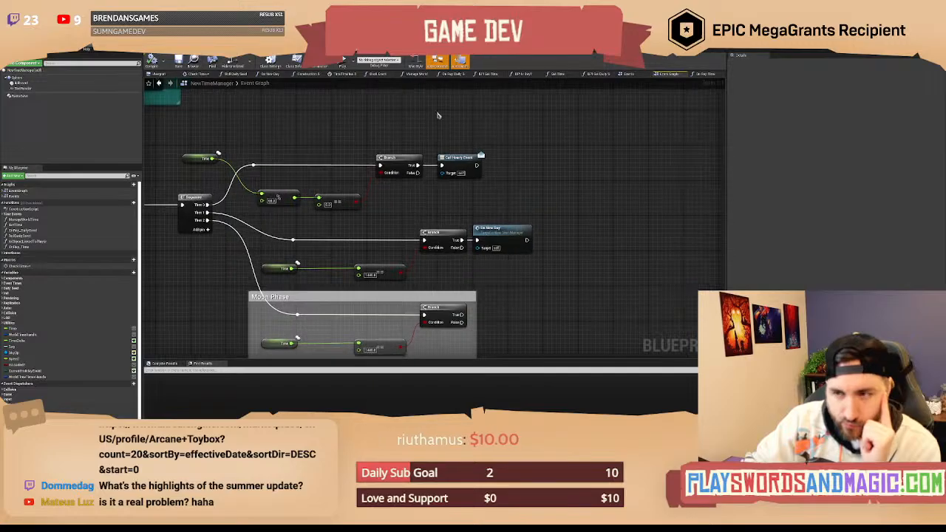
{"action": "left_click", "coordinate": [59, 46]}
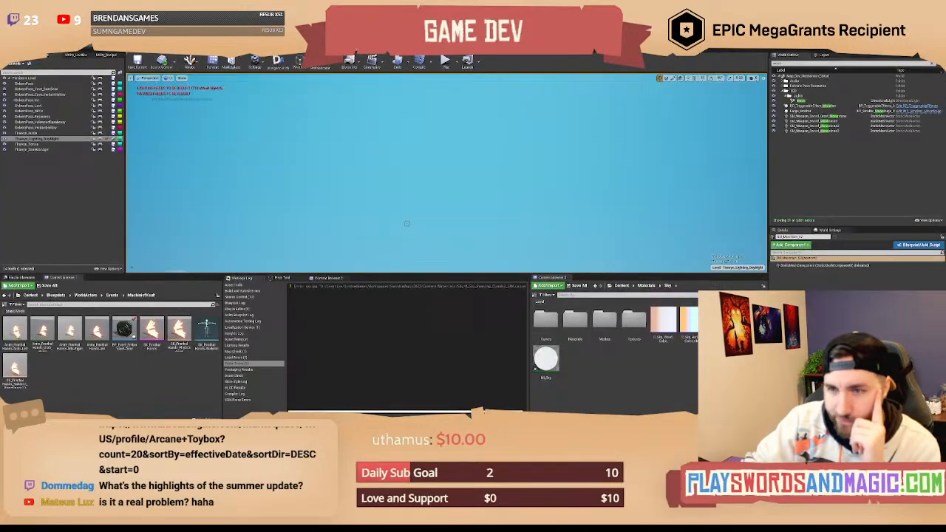
{"action": "left_click", "coordinate": [628, 393]}
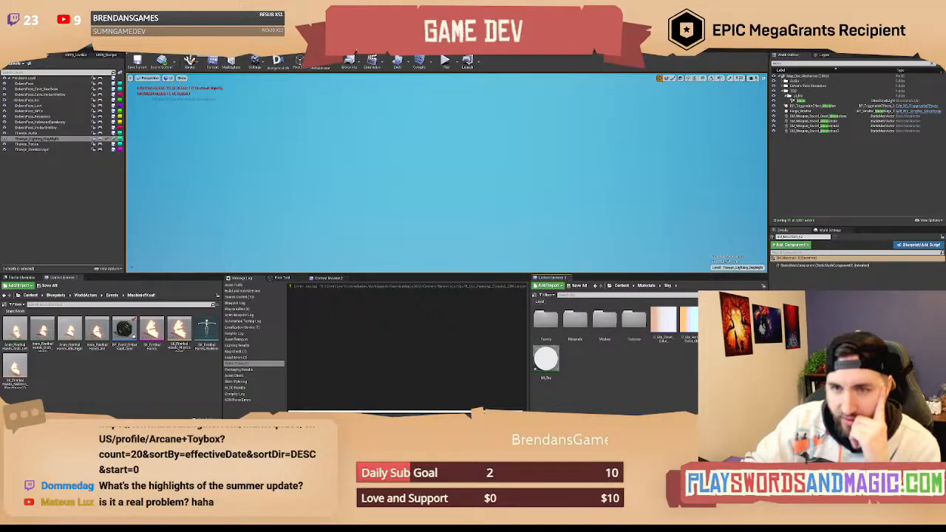
Open the TODCycle function from the BP_Sky_Sphere construction script and inspect how it rotates the sun light.
{"action": "left_click", "coordinate": [208, 55]}
{"action": "right_click_drag", "start_coordinate": [496, 161], "coordinate": [459, 159]}
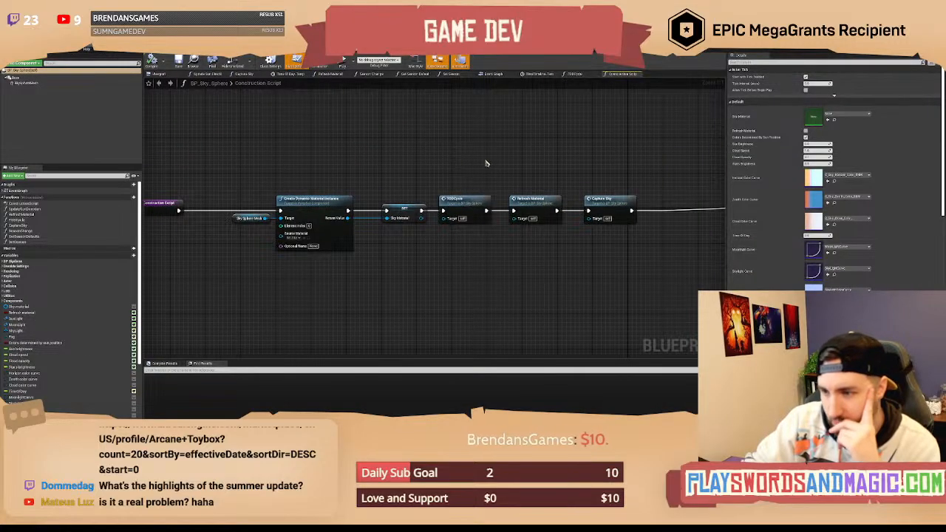
{"action": "right_click_drag", "start_coordinate": [544, 155], "coordinate": [470, 156]}
{"action": "double_click", "coordinate": [380, 211]}
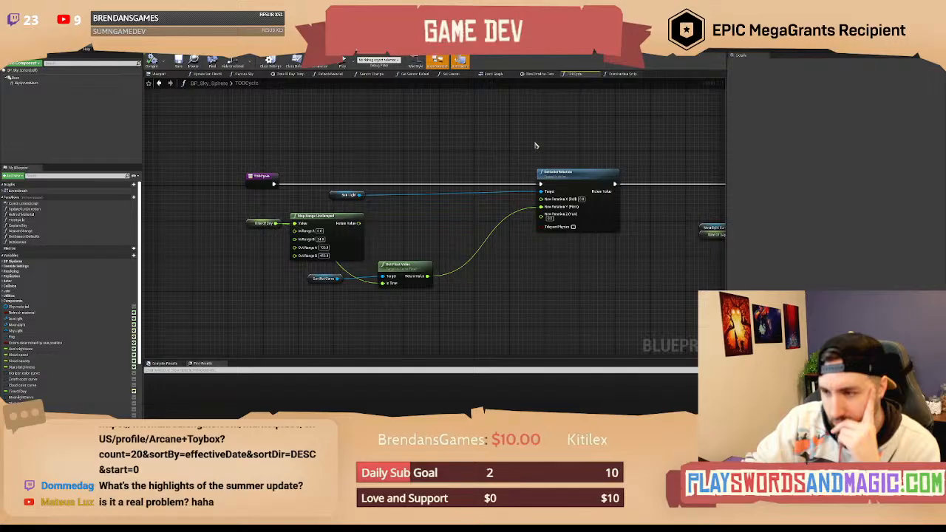
{"action": "right_click_drag", "start_coordinate": [535, 146], "coordinate": [487, 141]}
{"action": "left_click_drag", "start_coordinate": [488, 141], "coordinate": [580, 174]}
{"action": "left_click", "coordinate": [299, 194]}
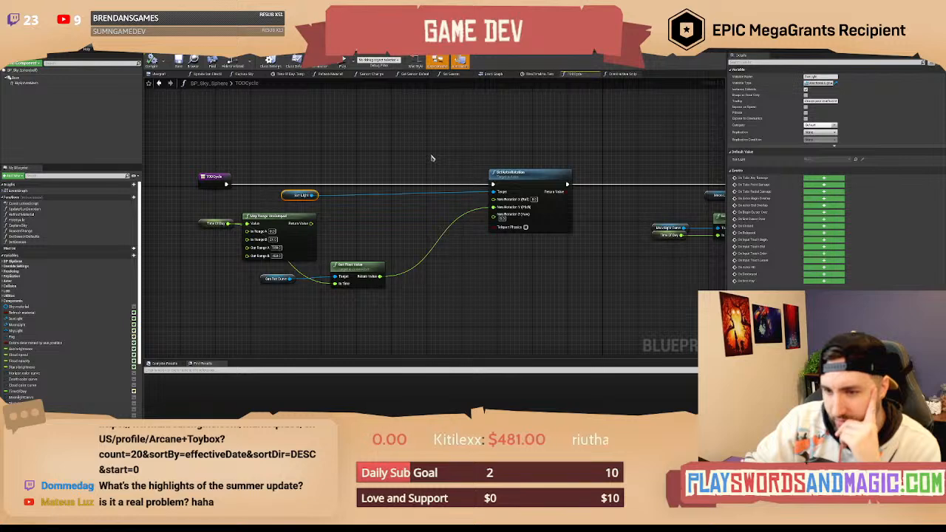
Trace the TODCycle graph through the light intensity, light color and fog nodes to the final Set Scalar Parameter Value node.
{"action": "right_click_drag", "start_coordinate": [624, 138], "coordinate": [323, 155]}
{"action": "right_click_drag", "start_coordinate": [511, 169], "coordinate": [404, 136]}
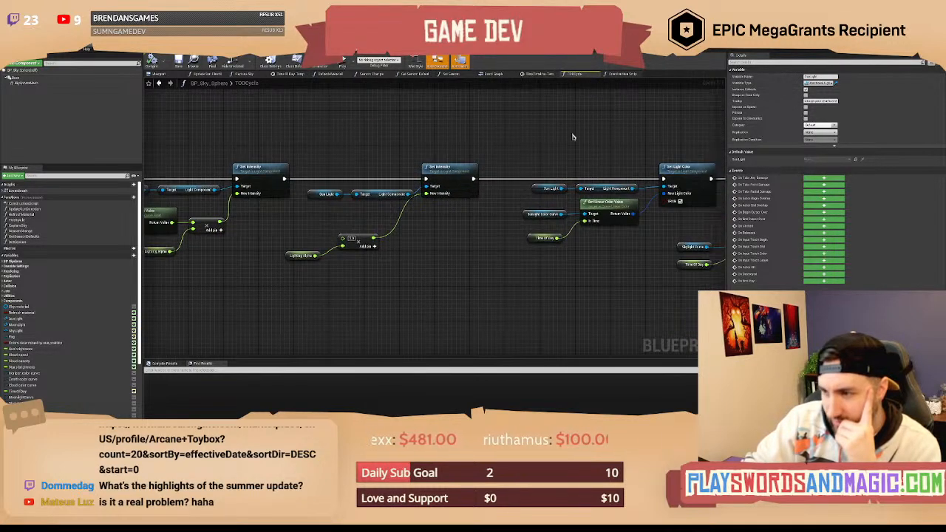
{"action": "right_click_drag", "start_coordinate": [574, 137], "coordinate": [362, 135]}
{"action": "right_click_drag", "start_coordinate": [528, 136], "coordinate": [377, 137]}
{"action": "right_click_drag", "start_coordinate": [591, 141], "coordinate": [392, 136]}
{"action": "left_click_drag", "start_coordinate": [447, 128], "coordinate": [558, 241]}
{"action": "left_click_drag", "start_coordinate": [470, 276], "coordinate": [343, 214]}
{"action": "left_click", "coordinate": [449, 180]}
{"action": "right_click_drag", "start_coordinate": [450, 181], "coordinate": [380, 198]}
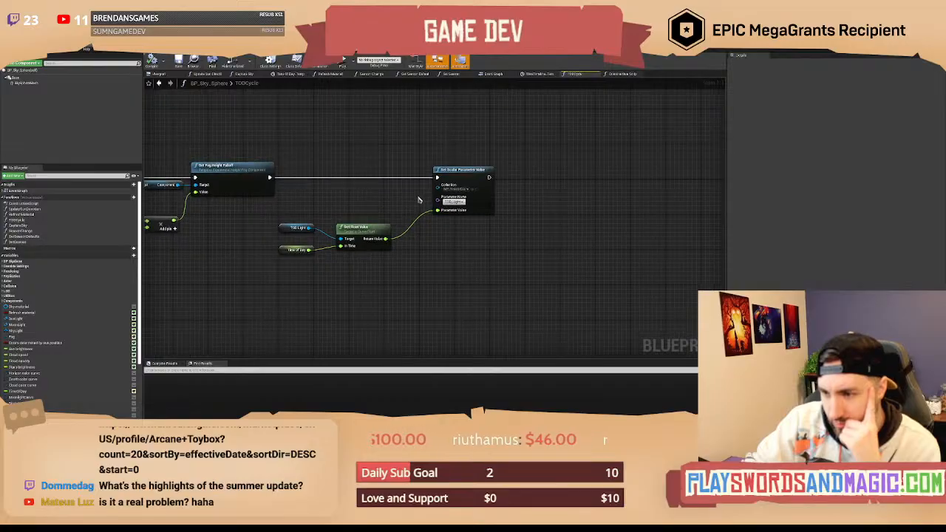
Locate the material parameter collection used by Set Scalar Parameter Value, check its scalar parameters, and return to the TODCycle graph.
{"action": "left_click", "coordinate": [477, 189]}
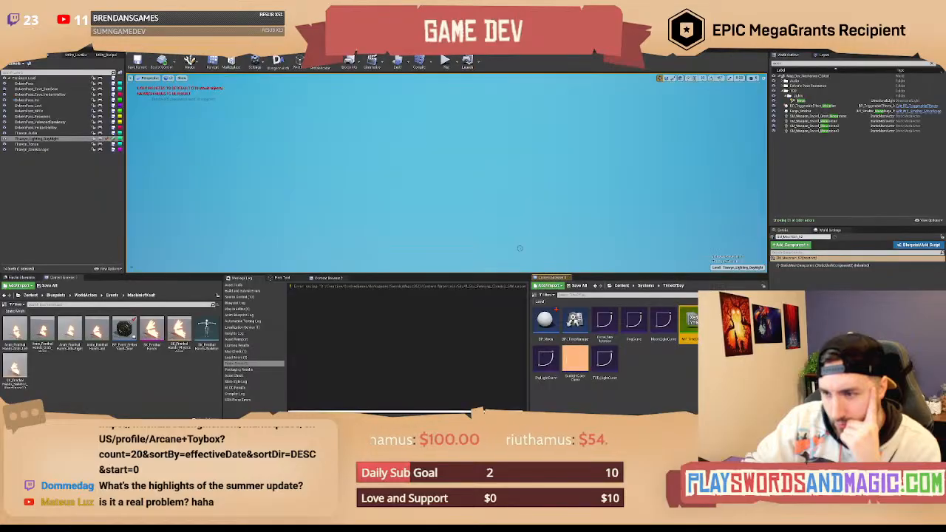
{"action": "double_click", "coordinate": [689, 322]}
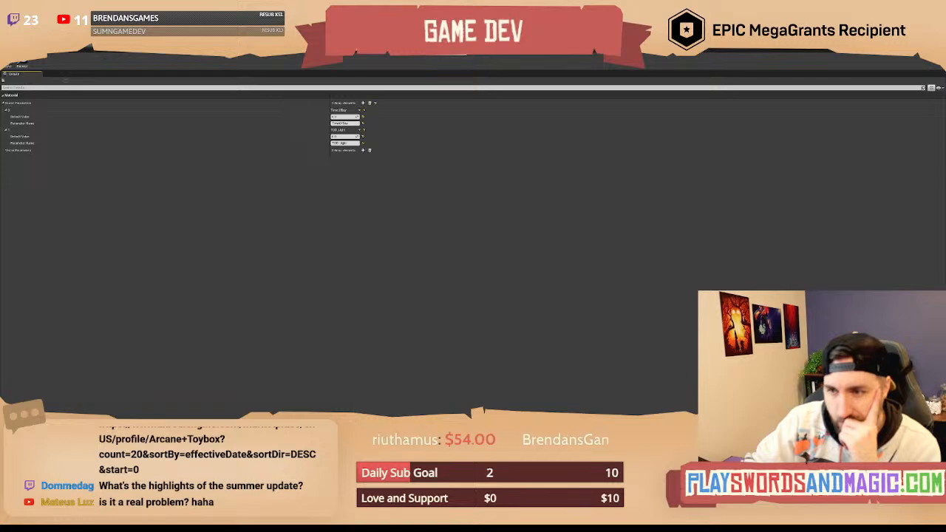
{"action": "left_click", "coordinate": [287, 43]}
{"action": "left_click", "coordinate": [575, 73]}
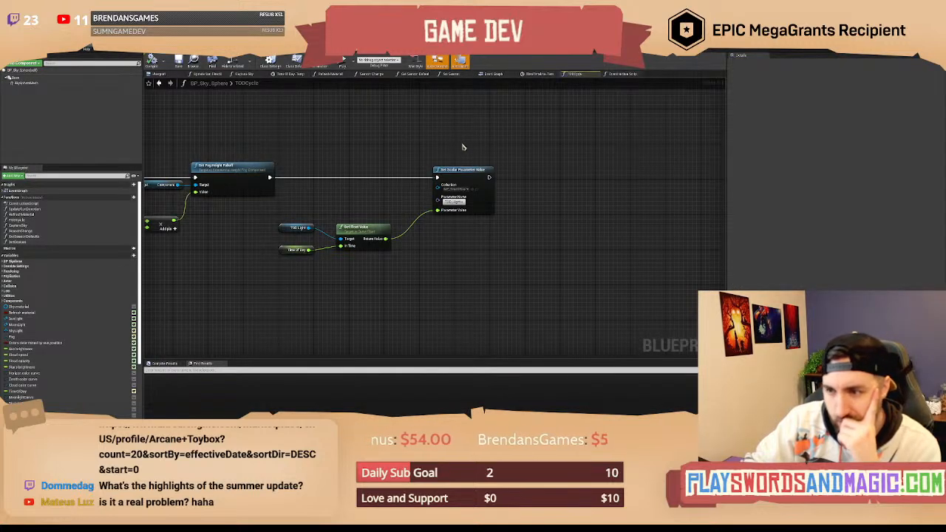
Switch to the Update Sun Direction function and examine its vector and scalar parameter nodes.
{"action": "right_click_drag", "start_coordinate": [464, 147], "coordinate": [441, 146]}
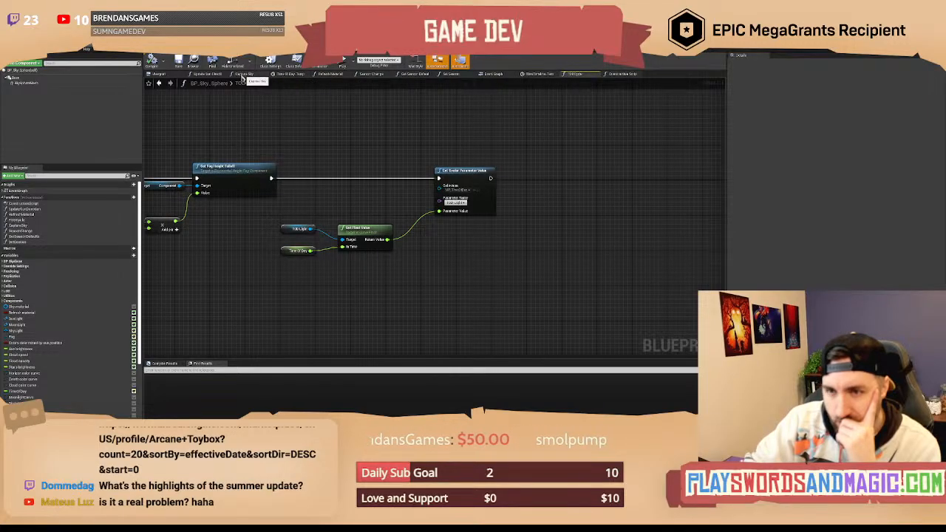
{"action": "left_click", "coordinate": [207, 74]}
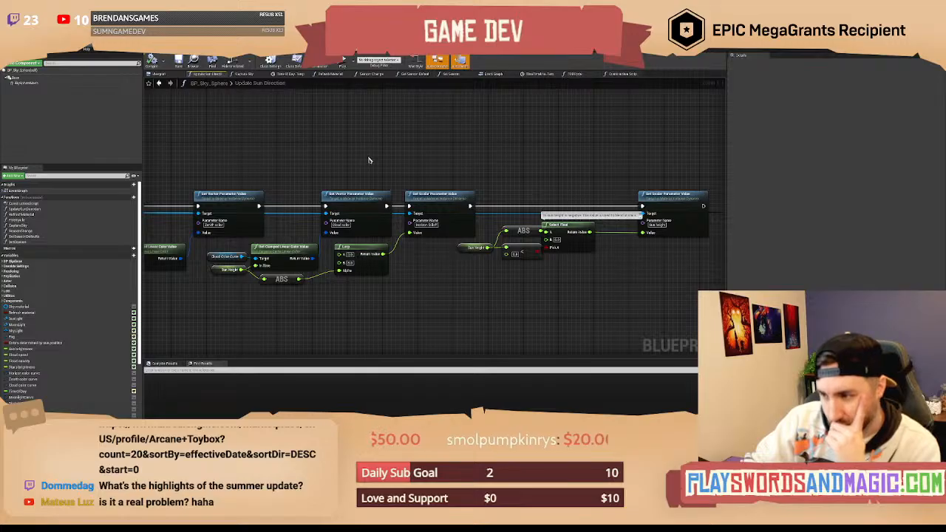
{"action": "right_click_drag", "start_coordinate": [547, 171], "coordinate": [483, 151]}
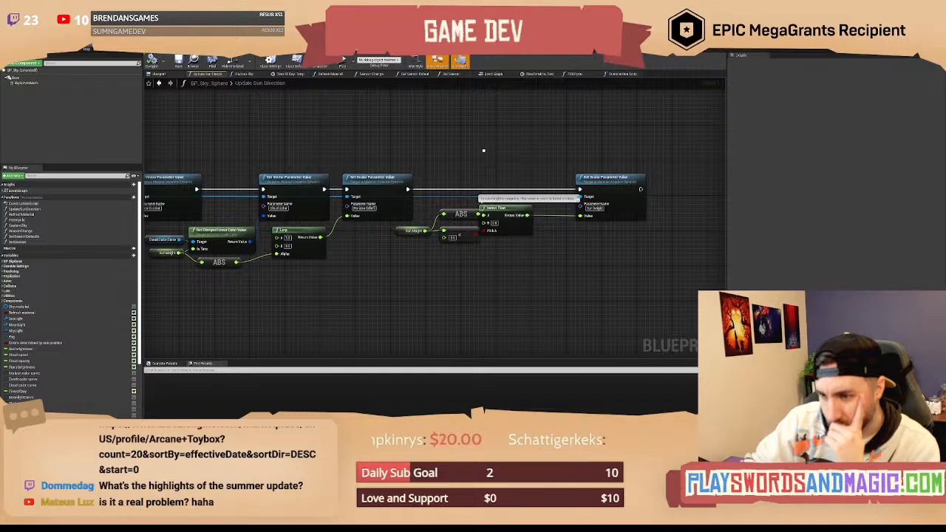
{"action": "right_click_drag", "start_coordinate": [484, 151], "coordinate": [606, 151]}
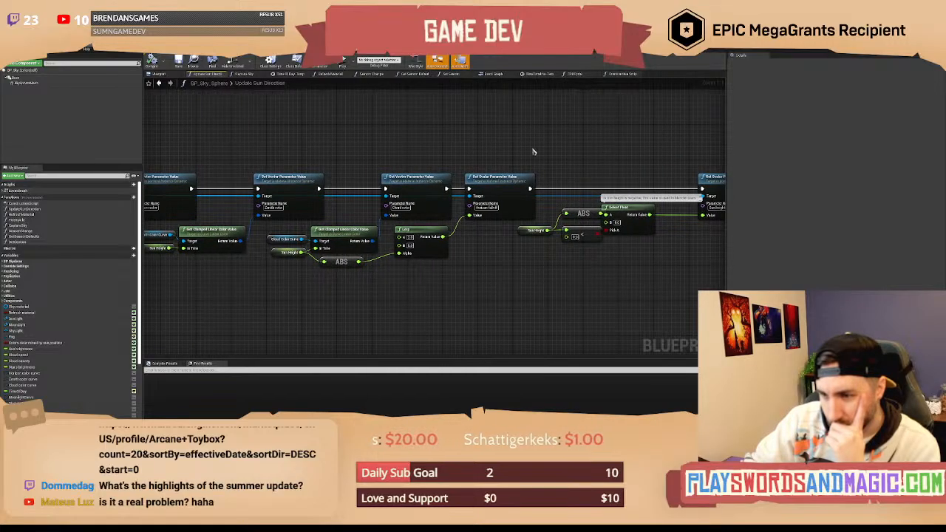
Examine the node chains of the Update Sun Direction, Capture Sky and Refresh Material functions.
{"action": "mouse_move", "coordinate": [368, 153]}
{"action": "right_mouse_down"}
{"action": "mouse_move", "coordinate": [450, 140]}
{"action": "mouse_move", "coordinate": [584, 142]}
{"action": "right_mouse_up"}
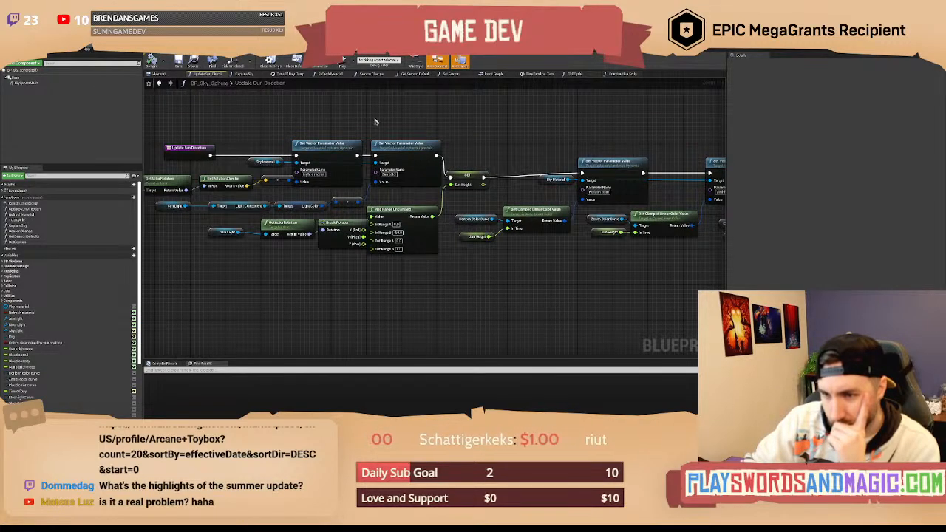
{"action": "right_click_drag", "start_coordinate": [375, 122], "coordinate": [475, 137]}
{"action": "right_click_drag", "start_coordinate": [406, 116], "coordinate": [377, 131]}
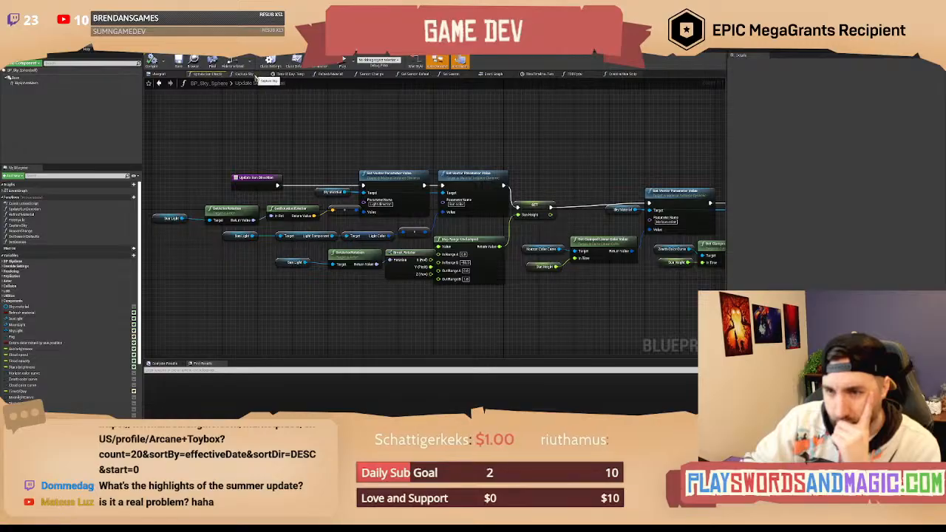
{"action": "left_click", "coordinate": [255, 77]}
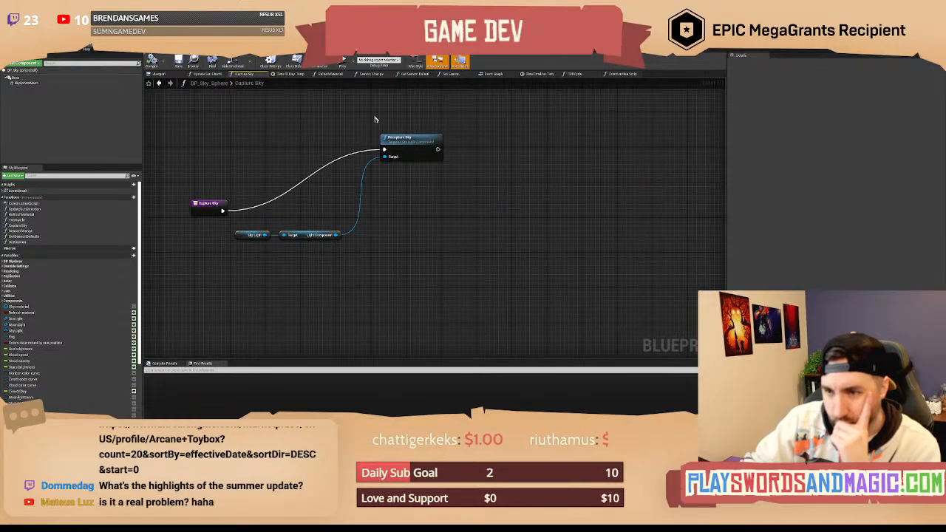
{"action": "left_click", "coordinate": [330, 76]}
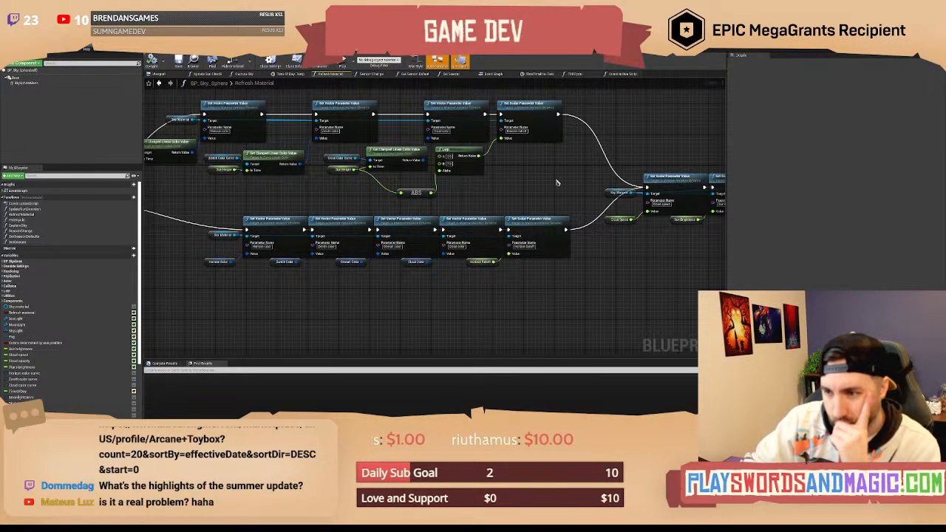
{"action": "right_click_drag", "start_coordinate": [558, 183], "coordinate": [373, 200]}
{"action": "right_click_drag", "start_coordinate": [501, 191], "coordinate": [343, 181]}
{"action": "right_click_drag", "start_coordinate": [507, 167], "coordinate": [460, 159]}
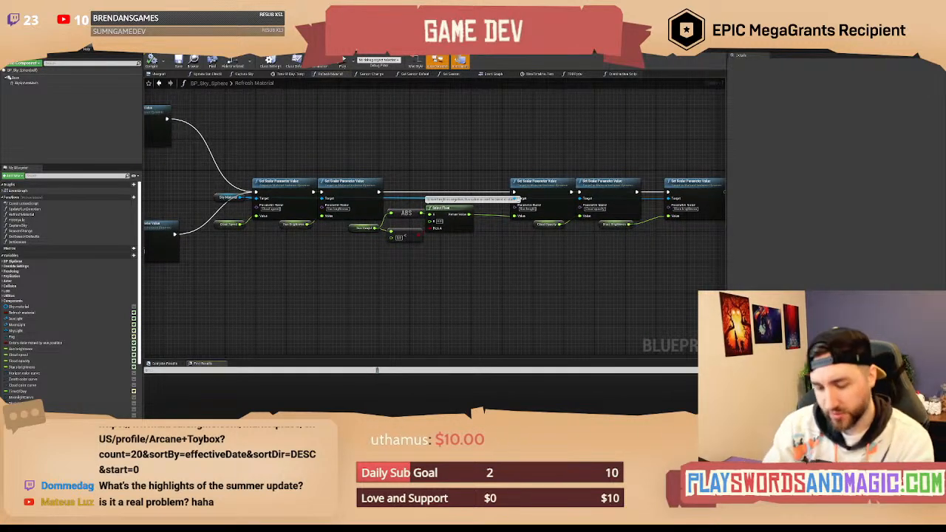
Search the blueprint for "curve" and inspect the Skylight Curve node and neighbouring light intensity nodes in TODCycle.
{"action": "left_click", "coordinate": [377, 370]}
{"action": "type", "text": "curve"}
{"action": "key", "text": "Return"}
{"action": "scroll", "coordinate": [288, 408], "scroll_direction": "down", "scroll_amount": 2}
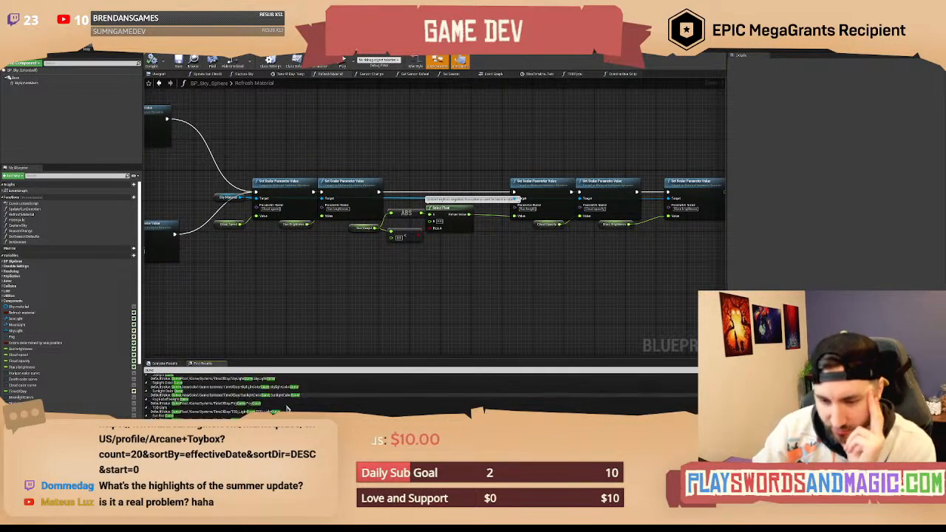
{"action": "scroll", "coordinate": [224, 413], "scroll_direction": "down", "scroll_amount": 4}
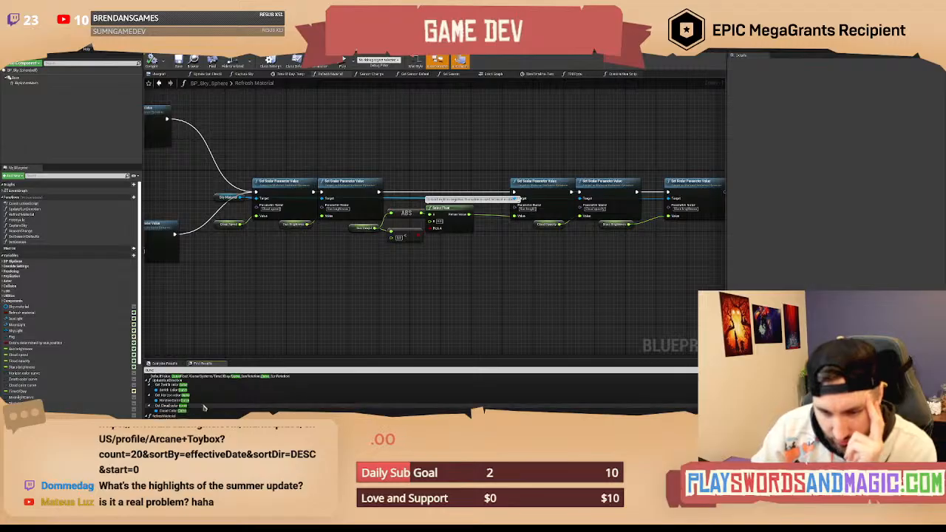
{"action": "scroll", "coordinate": [203, 406], "scroll_direction": "down", "scroll_amount": 5}
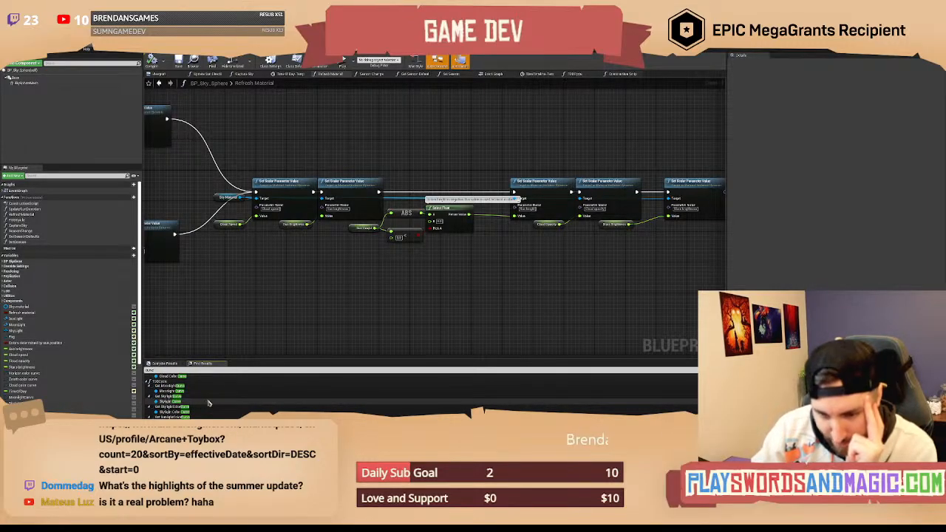
{"action": "scroll", "coordinate": [201, 398], "scroll_direction": "down", "scroll_amount": 4}
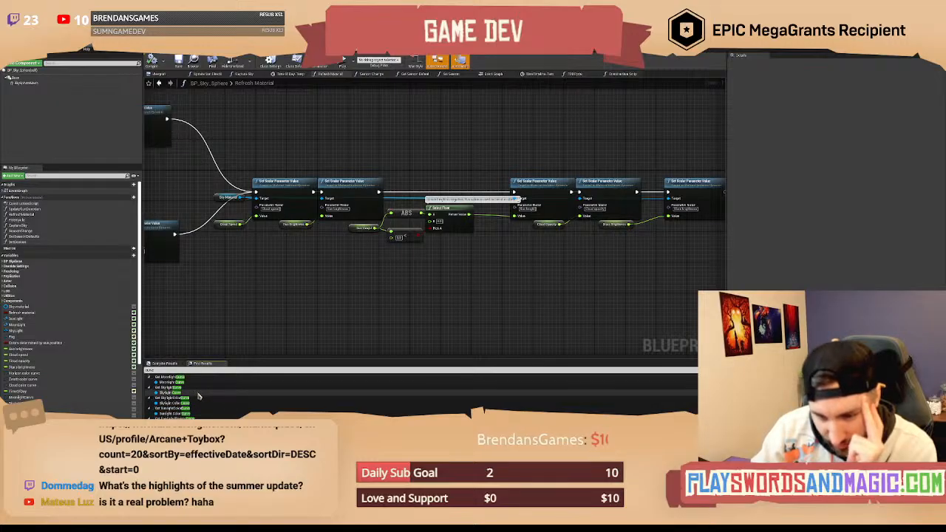
{"action": "double_click", "coordinate": [198, 397]}
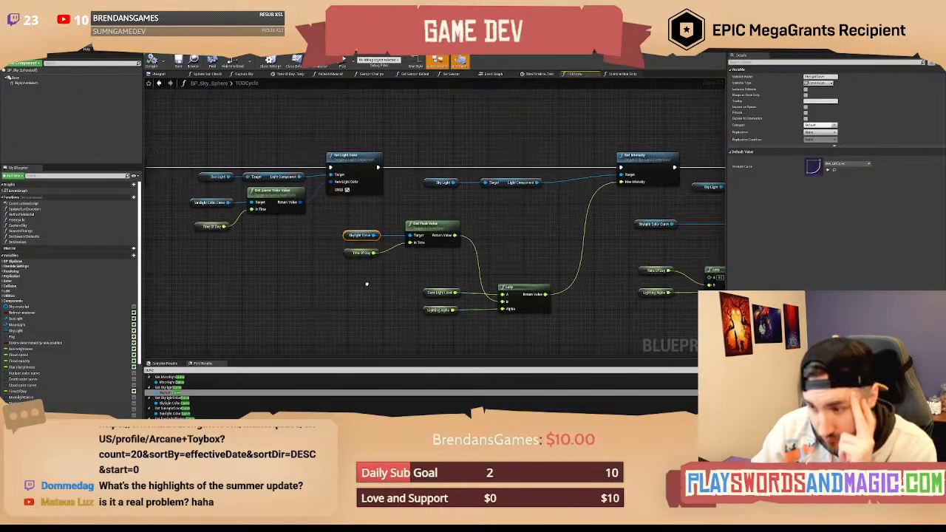
{"action": "right_click_drag", "start_coordinate": [366, 283], "coordinate": [701, 282]}
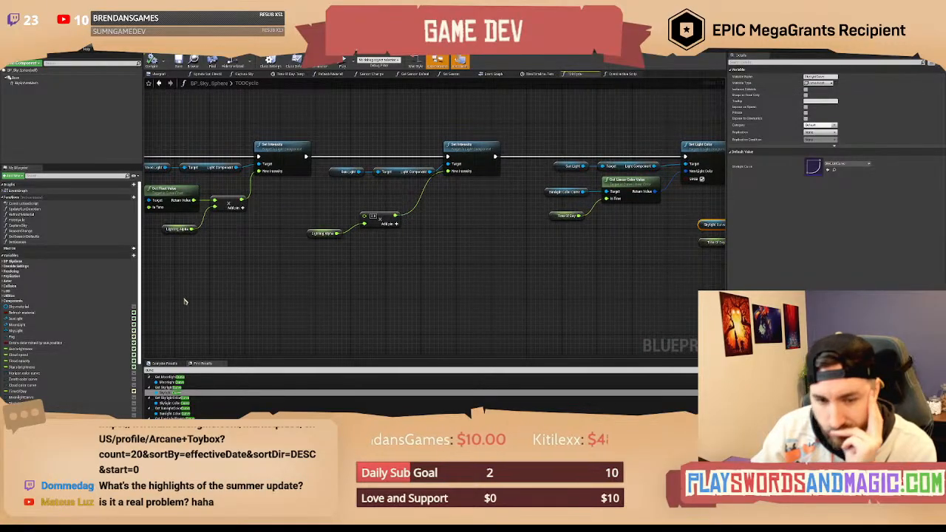
Open the curve asset assigned to the TOD_Light variable and inspect its keys.
{"action": "scroll", "coordinate": [45, 325], "scroll_direction": "down", "scroll_amount": 4}
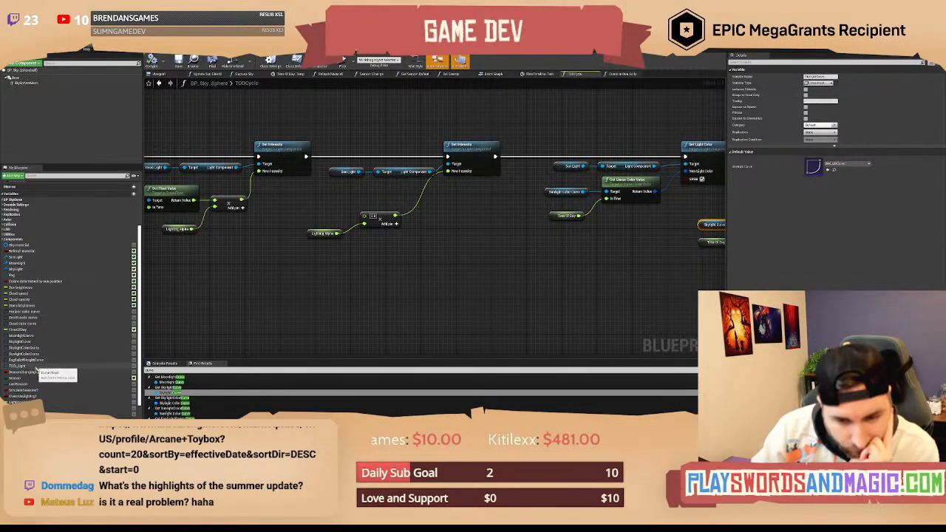
{"action": "left_click", "coordinate": [36, 367]}
{"action": "double_click", "coordinate": [813, 246]}
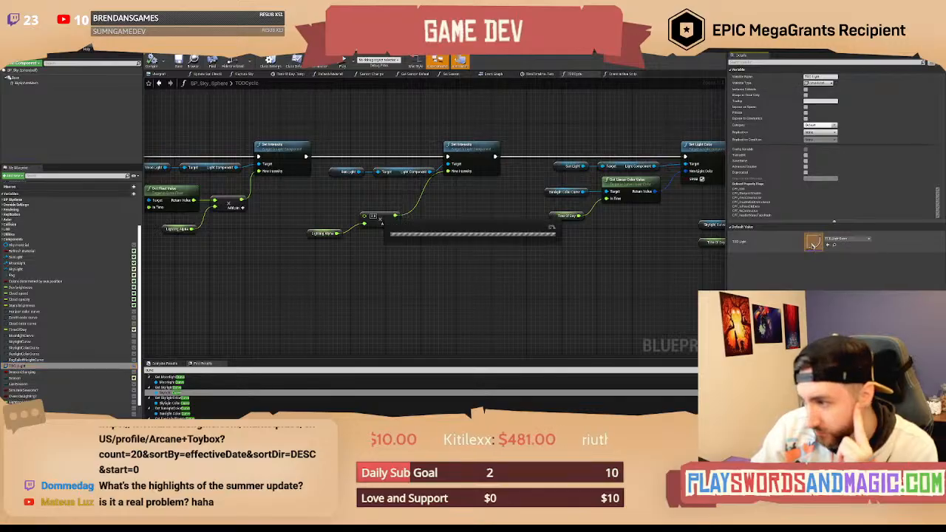
{"action": "right_click_drag", "start_coordinate": [560, 242], "coordinate": [524, 239]}
{"action": "scroll", "coordinate": [519, 243], "scroll_direction": "down", "scroll_amount": 3}
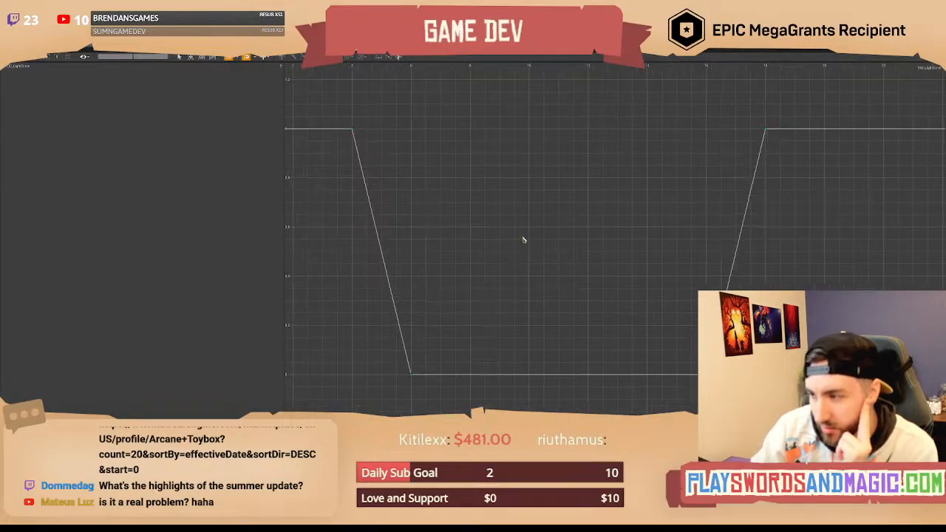
{"action": "scroll", "coordinate": [523, 239], "scroll_direction": "down", "scroll_amount": 3}
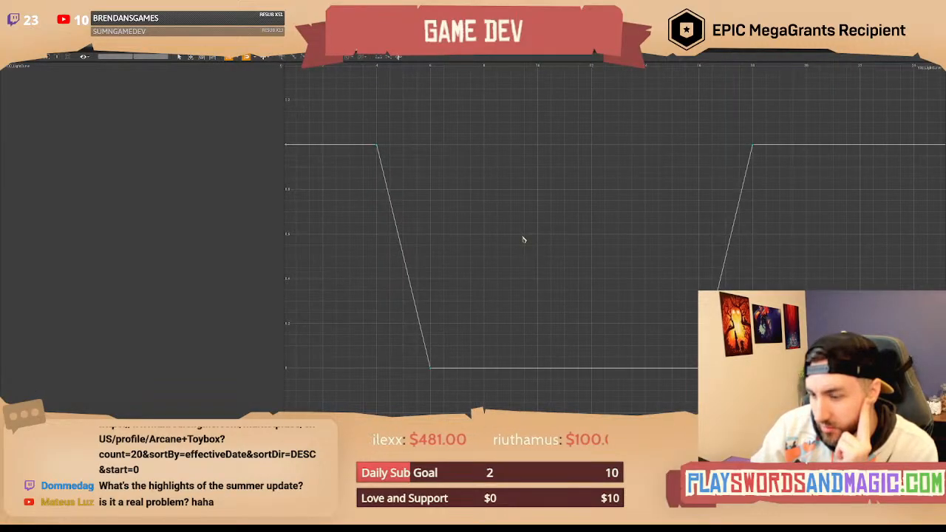
Switch the two lower and two upper keys of the TOD_Light curve to smooth cubic interpolation.
{"action": "left_click_drag", "start_coordinate": [387, 293], "coordinate": [721, 374]}
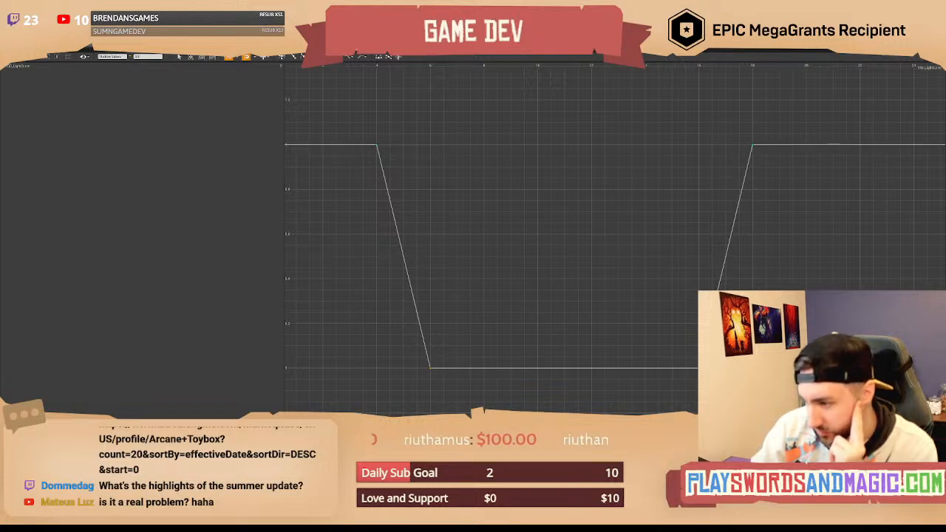
{"action": "key", "text": "1"}
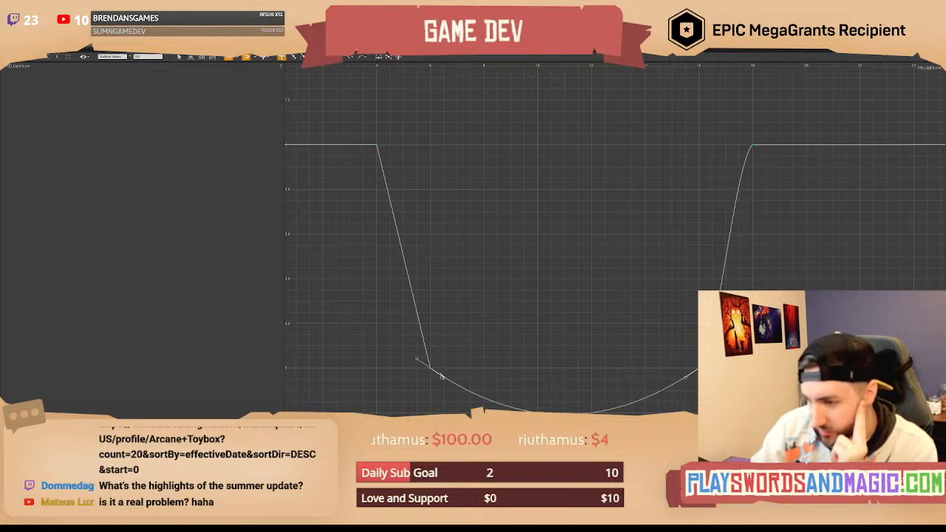
{"action": "mouse_move", "coordinate": [377, 147]}
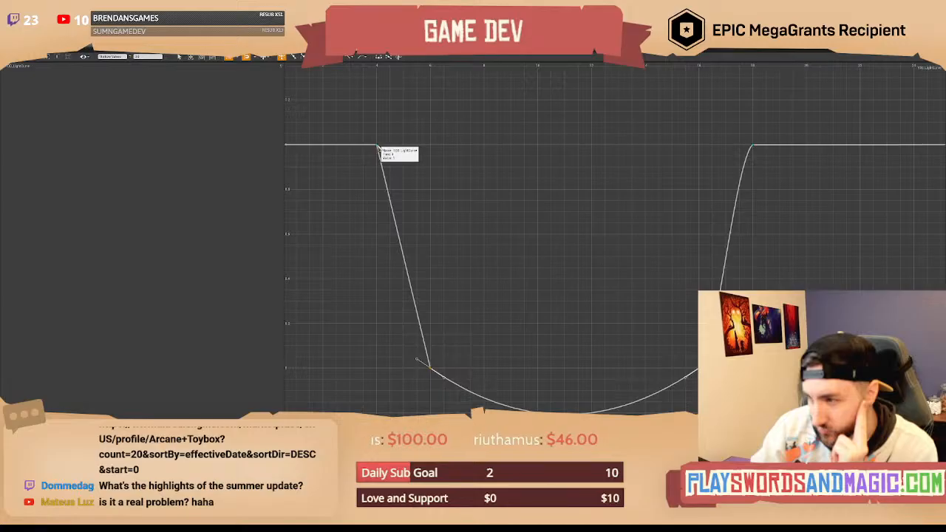
{"action": "left_click_drag", "start_coordinate": [356, 133], "coordinate": [782, 399]}
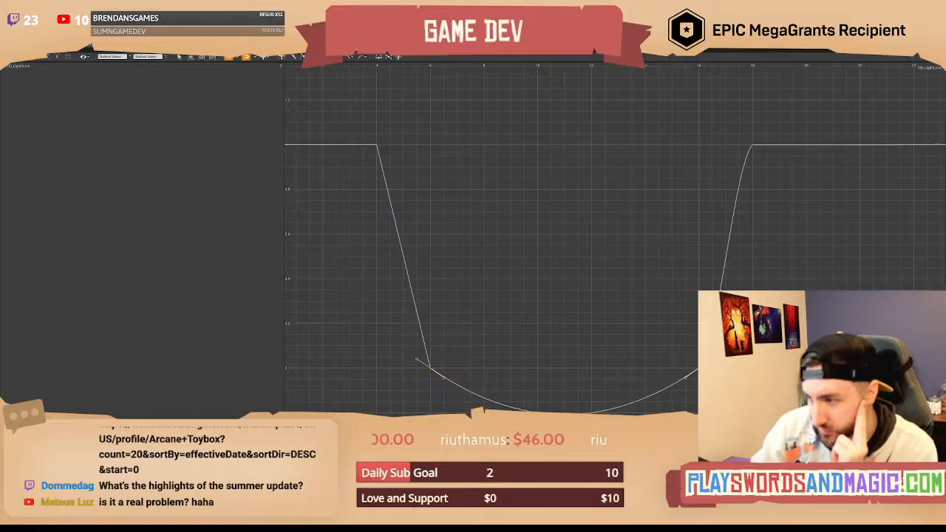
{"action": "right_click", "coordinate": [752, 146]}
{"action": "left_click", "coordinate": [777, 175]}
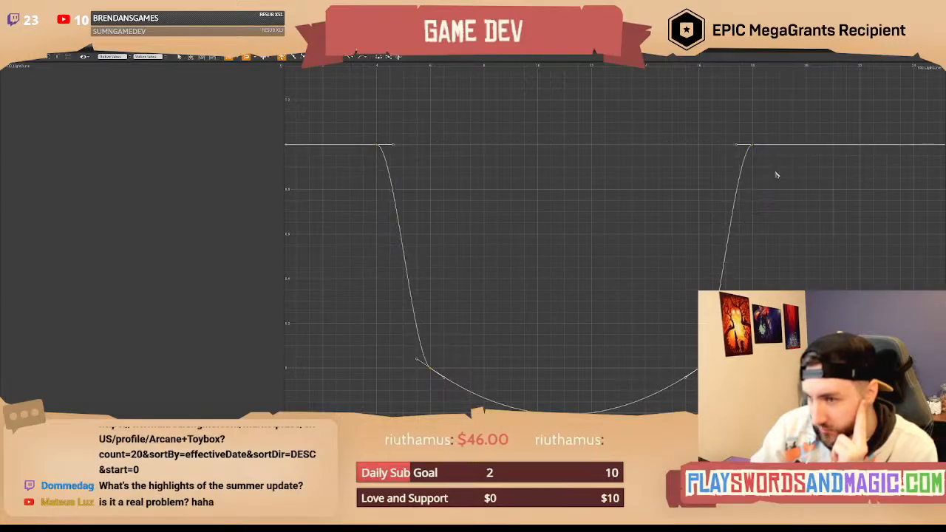
{"action": "key", "text": "f"}
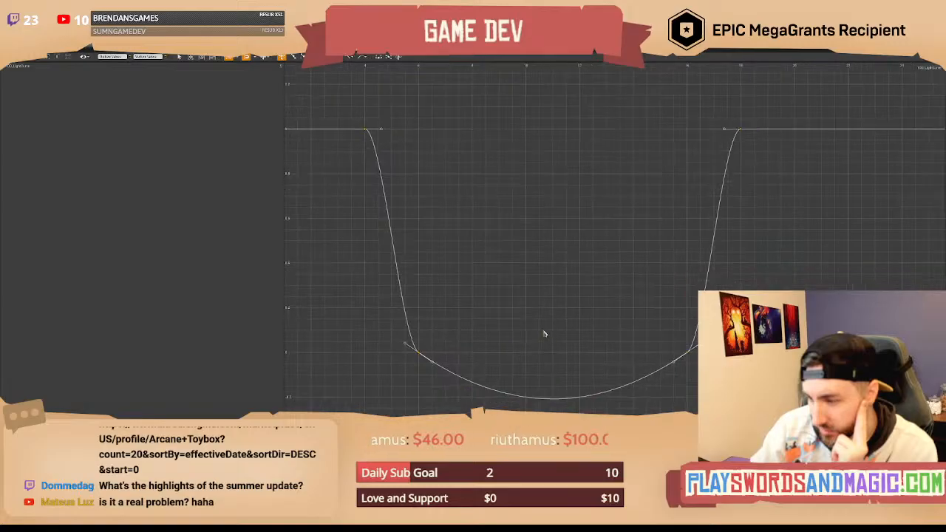
Raise the two lower curve keys to 0.2 and move them outward to times of about 5.5 and 16.5.
{"action": "left_click_drag", "start_coordinate": [375, 328], "coordinate": [682, 303]}
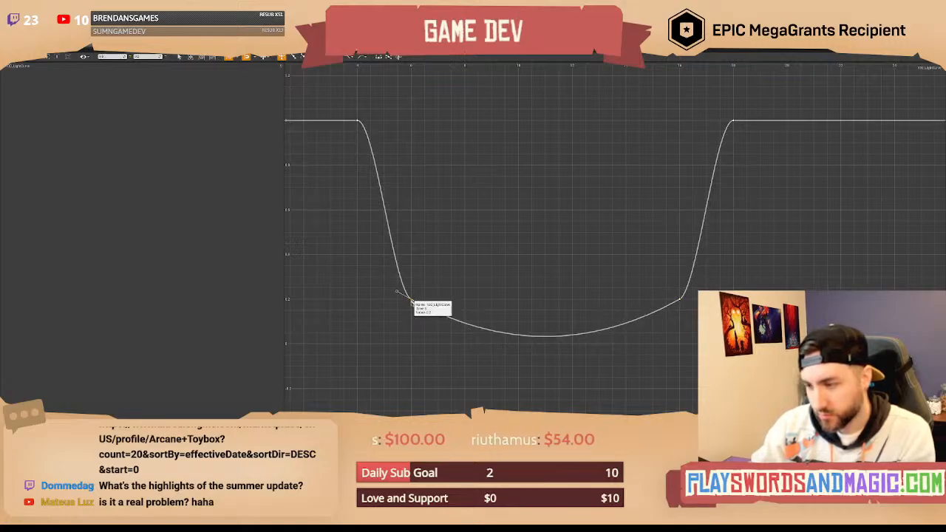
{"action": "left_click_drag", "start_coordinate": [411, 301], "coordinate": [397, 299]}
{"action": "key", "text": "ctrl+z"}
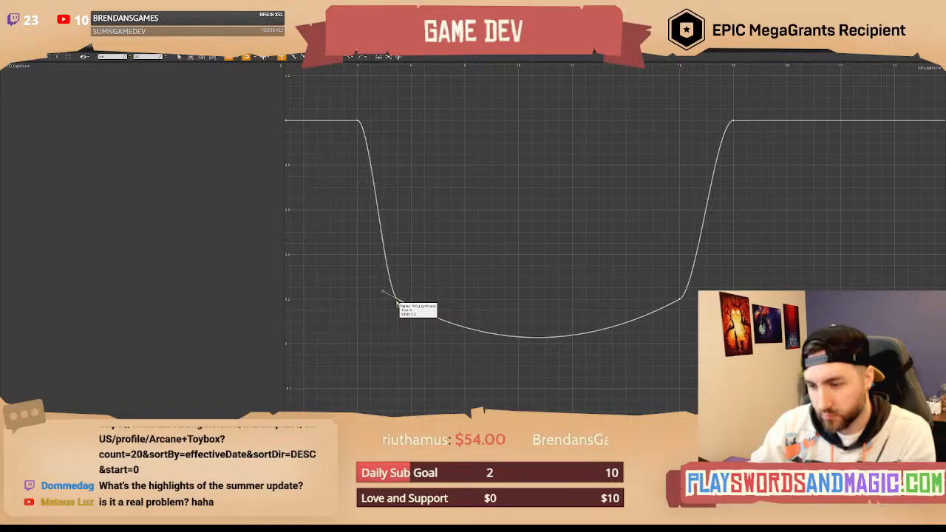
{"action": "left_click_drag", "start_coordinate": [680, 301], "coordinate": [694, 301]}
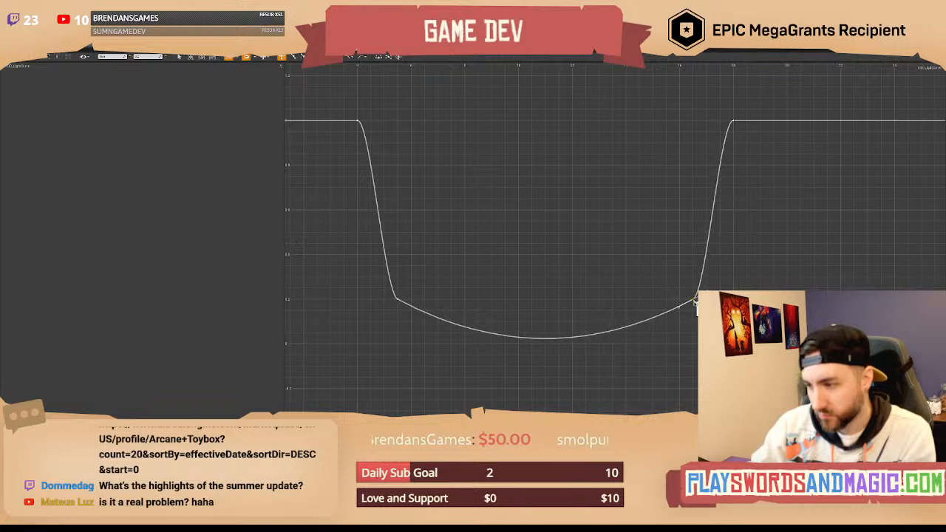
Adjust the tangents of the lower curve keys to reshape the dip between them.
{"action": "left_click", "coordinate": [640, 283]}
{"action": "right_click_drag", "start_coordinate": [569, 286], "coordinate": [558, 297]}
{"action": "left_click_drag", "start_coordinate": [361, 289], "coordinate": [405, 322]}
{"action": "left_click_drag", "start_coordinate": [671, 292], "coordinate": [672, 318]}
{"action": "left_click", "coordinate": [618, 314]}
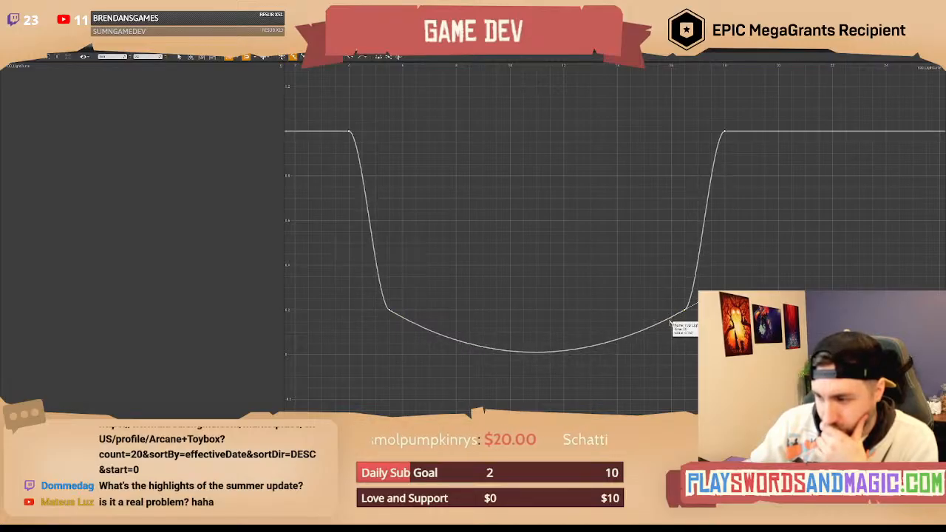
{"action": "left_click", "coordinate": [604, 310]}
Play the level, run the chat command /settime 1800, watch the sky through the day-night cycle and stop the session.
{"action": "key", "text": "alt+Tab"}
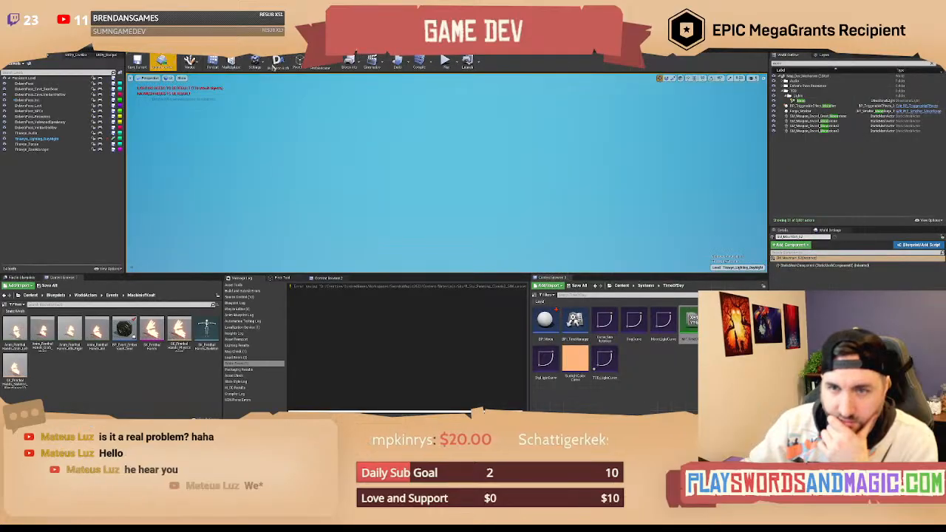
{"action": "right_click_drag", "start_coordinate": [496, 138], "coordinate": [464, 179]}
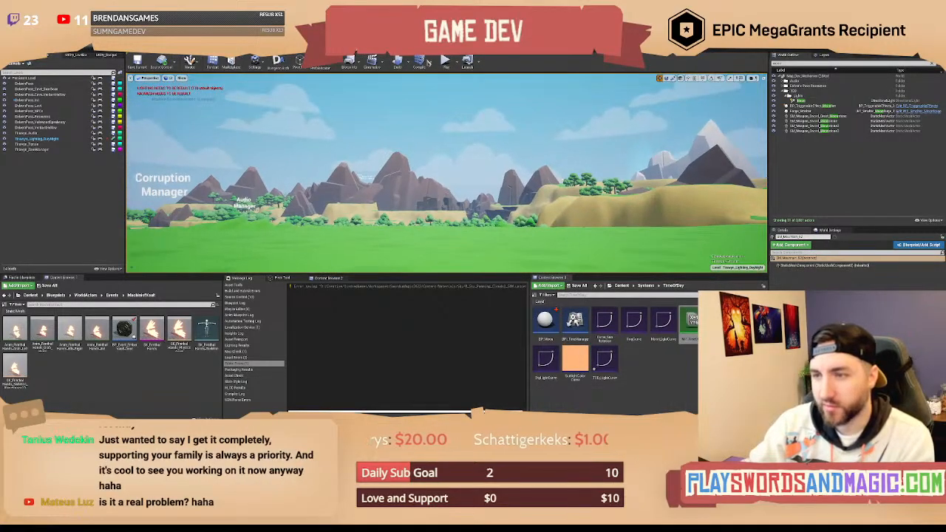
{"action": "left_click", "coordinate": [445, 62]}
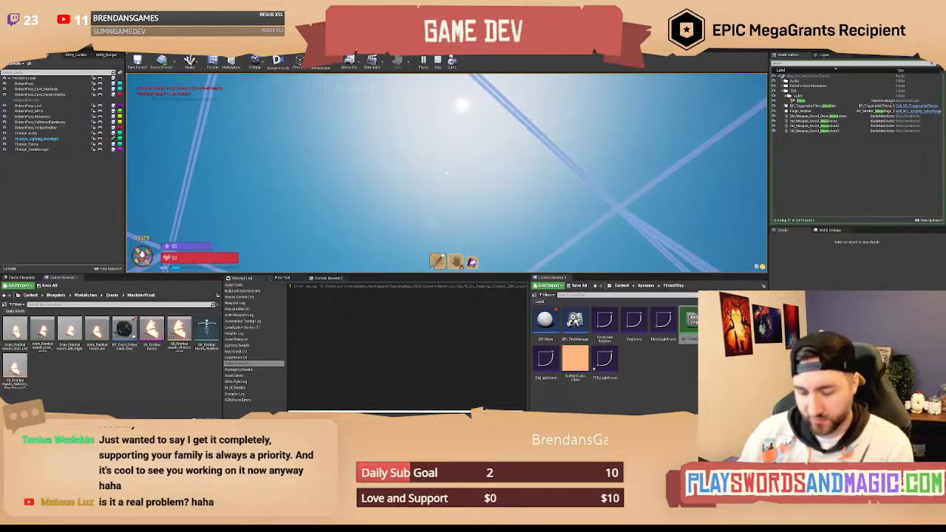
{"action": "key", "text": "Return"}
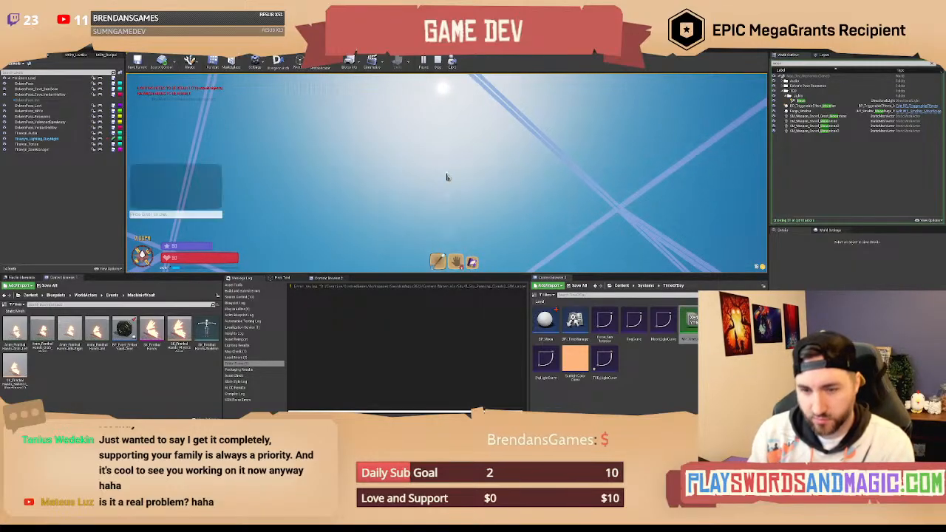
{"action": "type", "text": "/settime"}
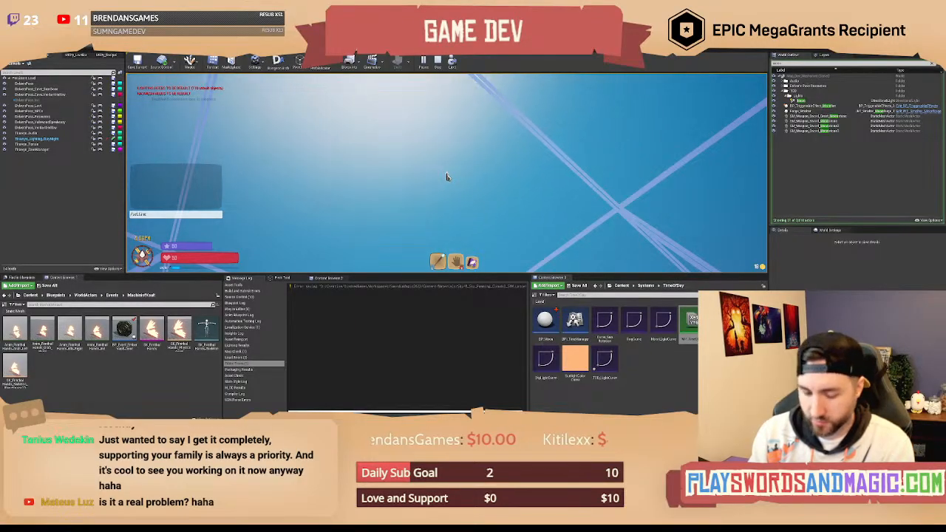
{"action": "type", "text": "1"}
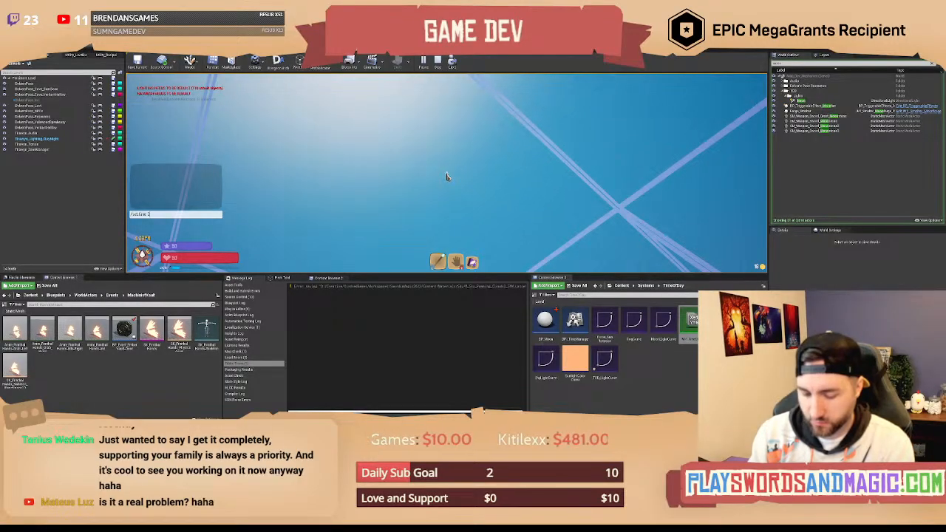
{"action": "type", "text": "800"}
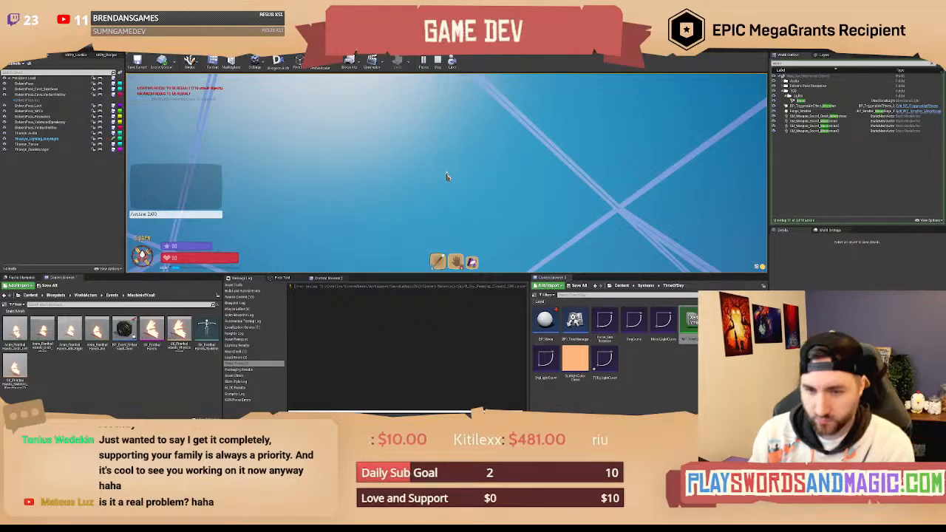
{"action": "key", "text": "Return"}
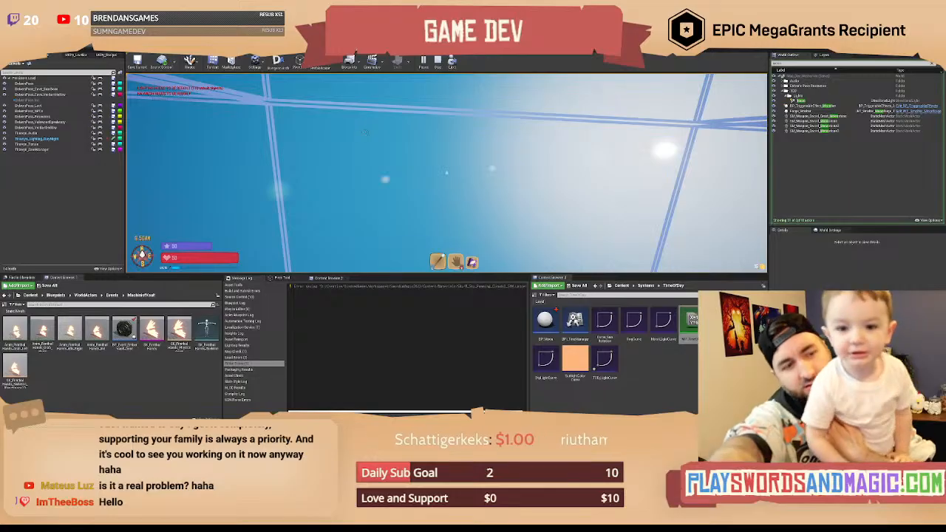
{"action": "key", "text": "Escape"}
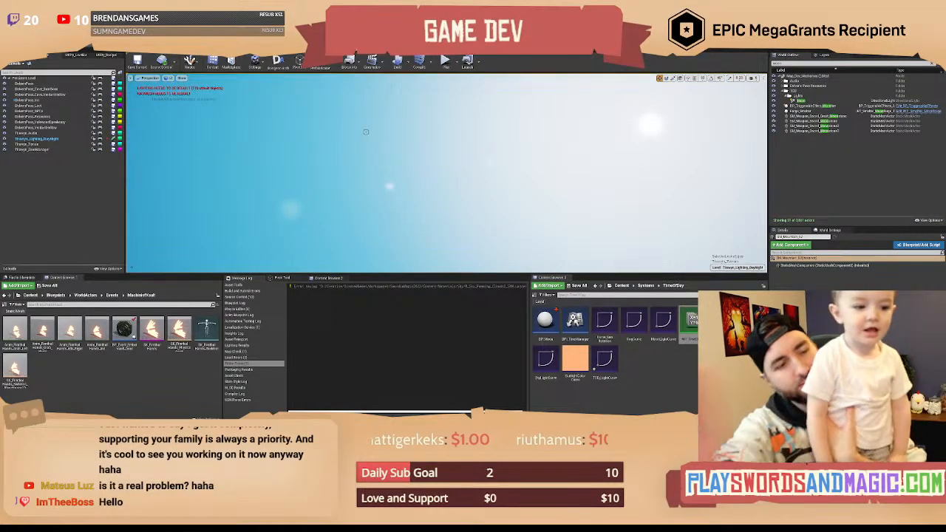
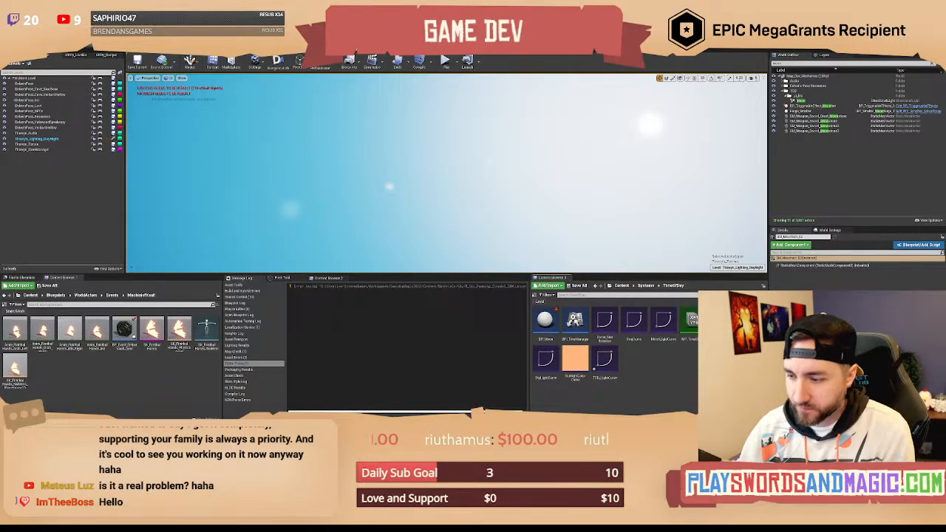
Open the curve asset assigned to the Sun Rot Curve variable in BP_Sky_Sphere.
{"action": "right_click_drag", "start_coordinate": [514, 200], "coordinate": [532, 247]}
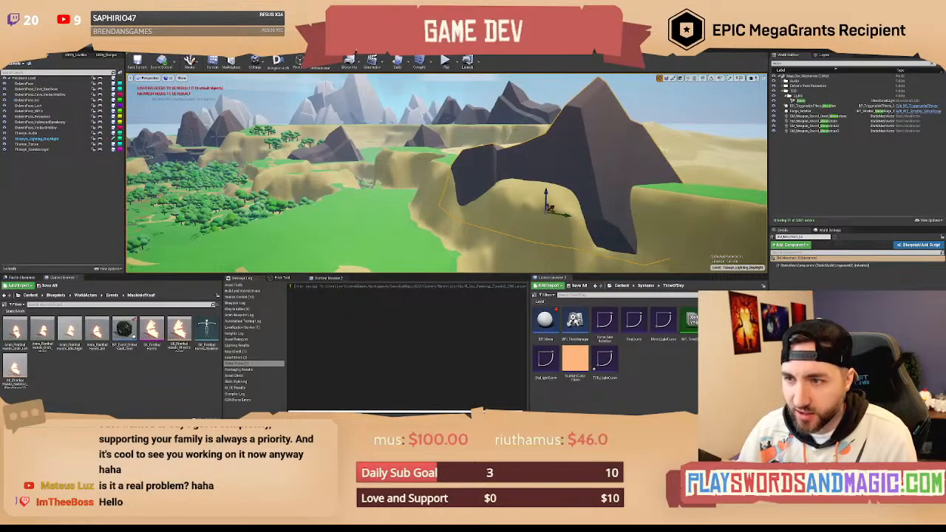
{"action": "key", "text": "alt+Tab"}
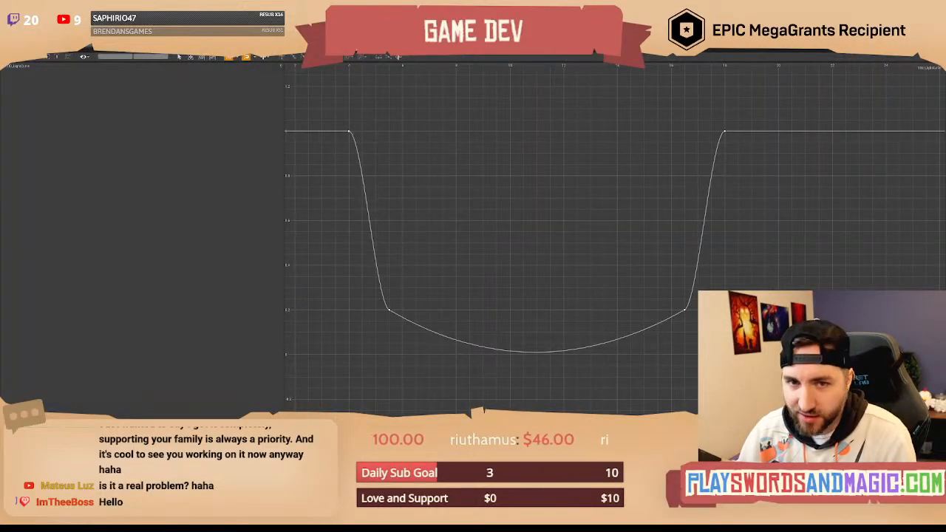
{"action": "key", "text": "alt+Tab"}
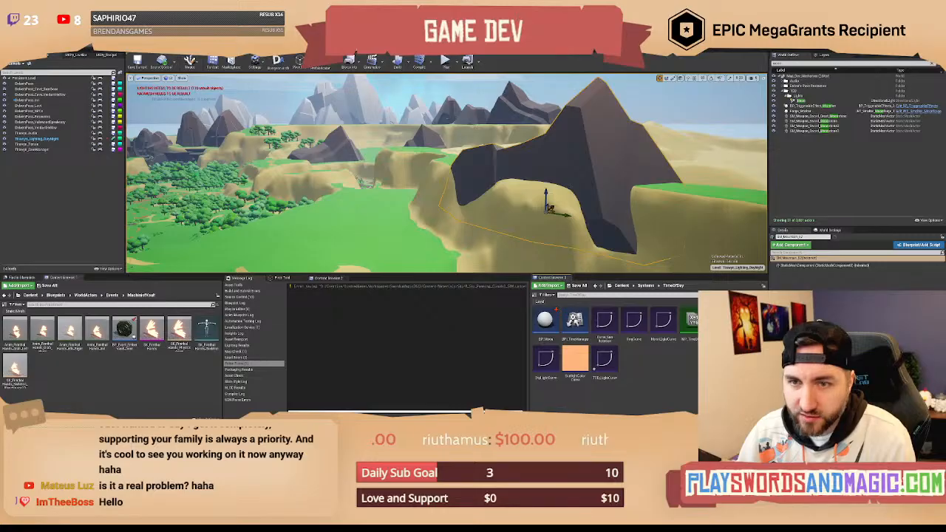
{"action": "key", "text": "alt+Tab"}
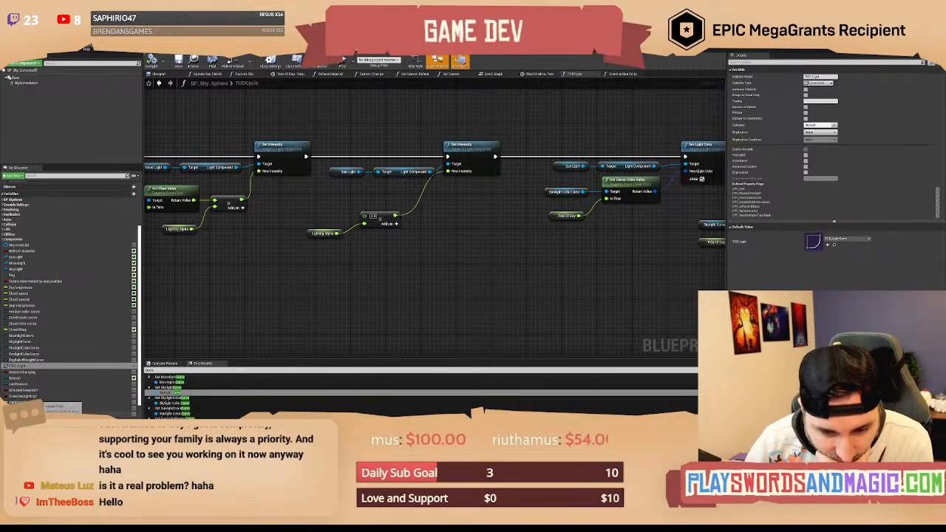
{"action": "left_click", "coordinate": [39, 403]}
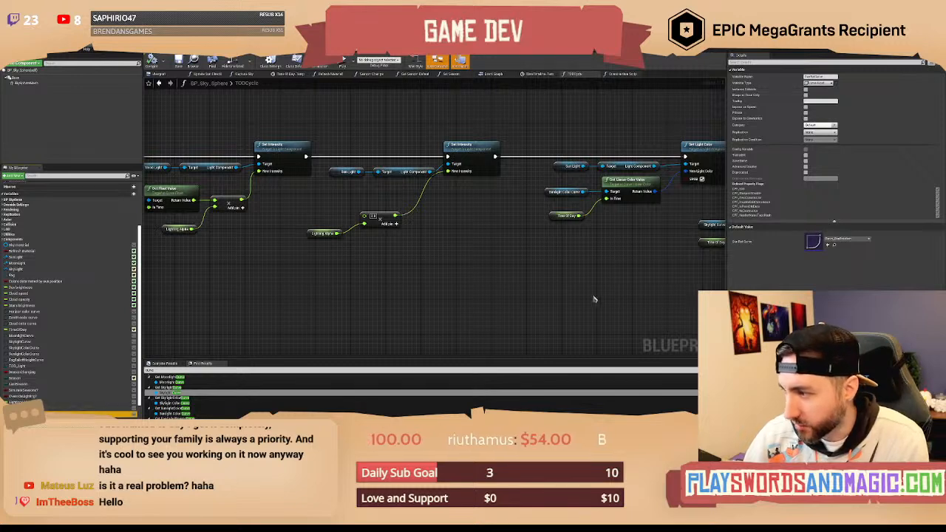
{"action": "double_click", "coordinate": [813, 241]}
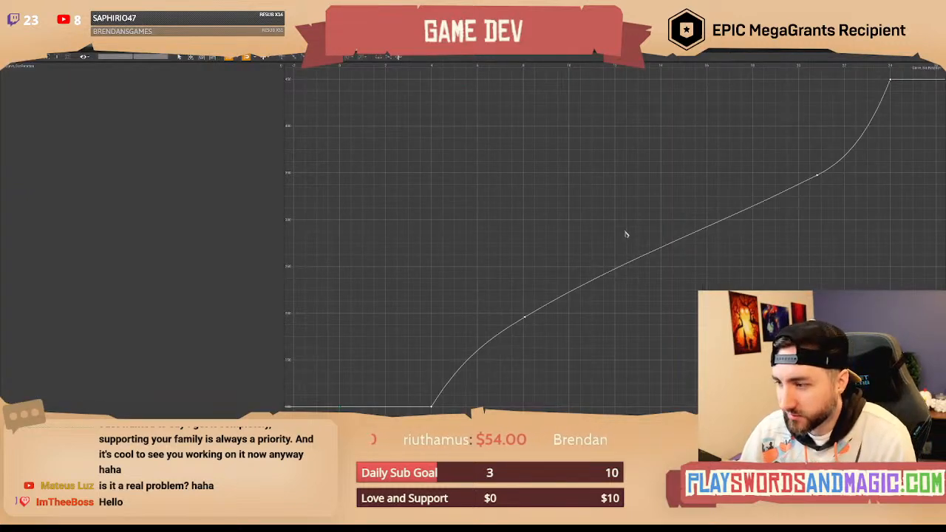
Examine the shape and key positions of the sun rotation curve across the full day, checking the key at time 4.
{"action": "scroll", "coordinate": [625, 234], "scroll_direction": "down", "scroll_amount": 4}
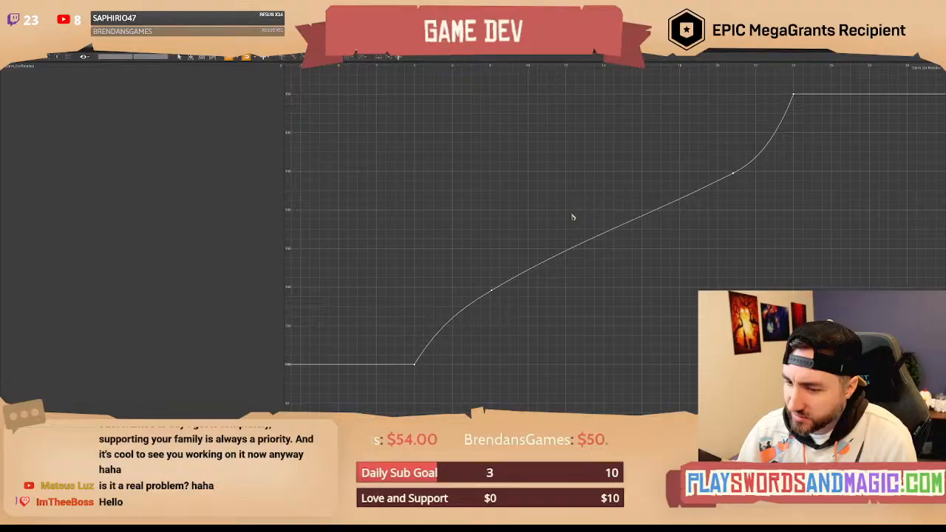
{"action": "right_click_drag", "start_coordinate": [572, 216], "coordinate": [591, 169]}
{"action": "right_click_drag", "start_coordinate": [420, 294], "coordinate": [417, 351]}
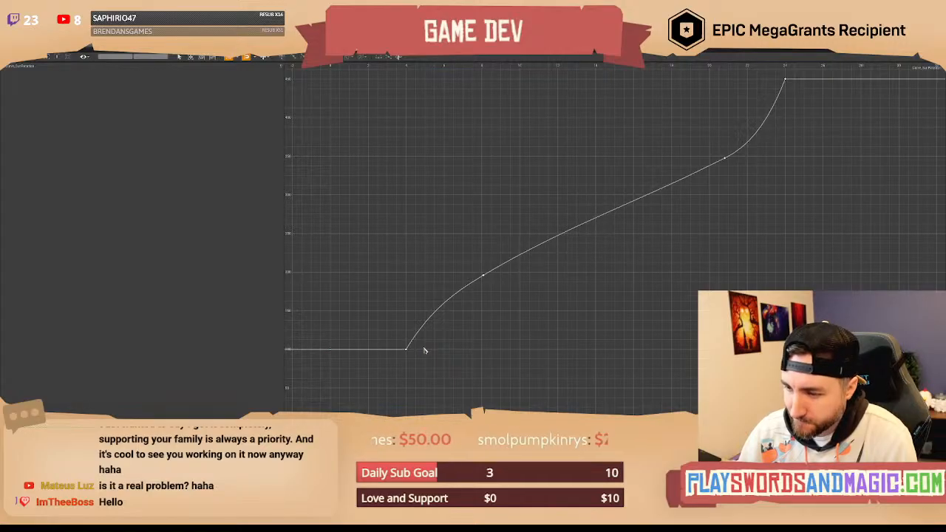
{"action": "right_click_drag", "start_coordinate": [425, 351], "coordinate": [459, 354]}
{"action": "left_click", "coordinate": [407, 358]}
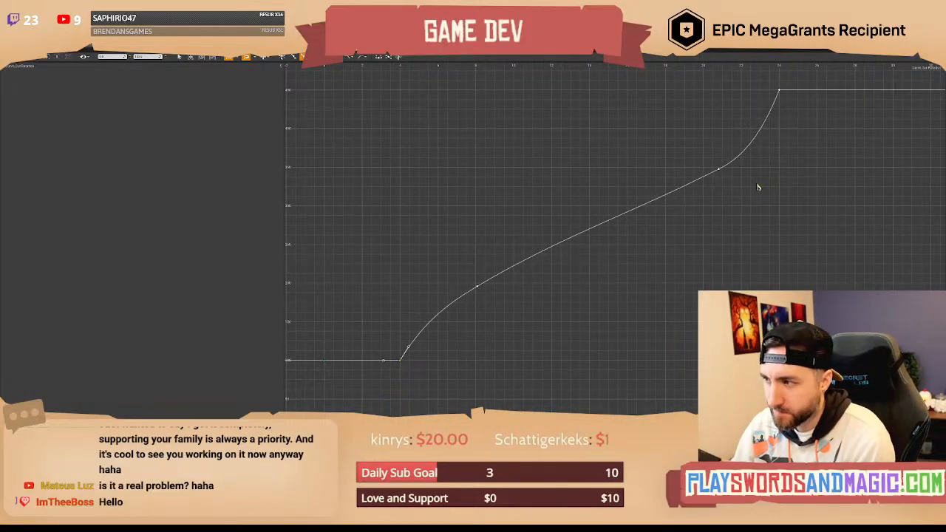
{"action": "right_click_drag", "start_coordinate": [827, 156], "coordinate": [528, 183]}
{"action": "scroll", "coordinate": [651, 189], "scroll_direction": "down", "scroll_amount": 3}
{"action": "scroll", "coordinate": [613, 167], "scroll_direction": "down", "scroll_amount": 6}
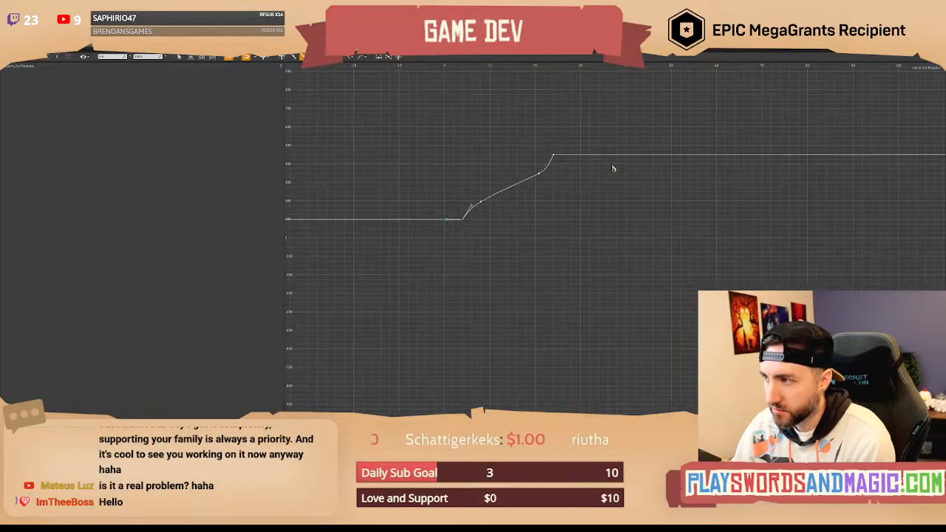
{"action": "right_click_drag", "start_coordinate": [613, 169], "coordinate": [558, 200]}
{"action": "scroll", "coordinate": [498, 209], "scroll_direction": "up", "scroll_amount": 6}
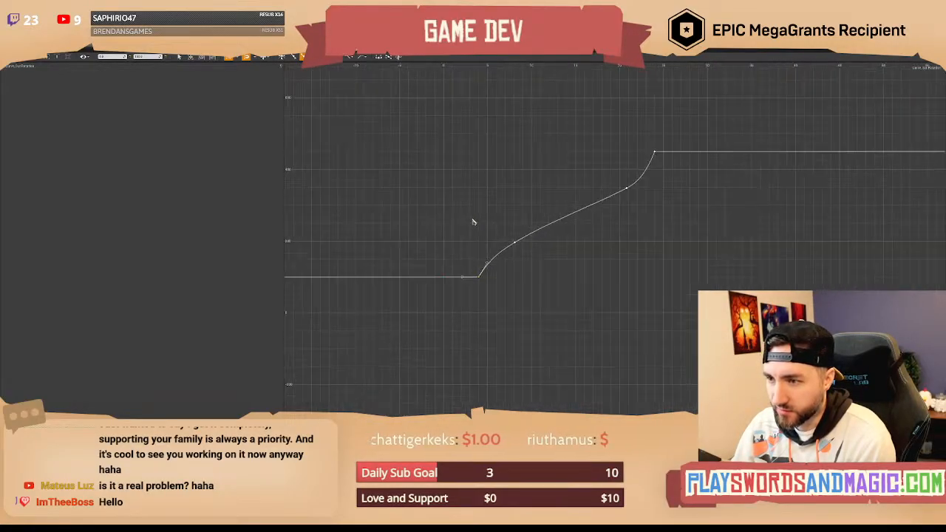
{"action": "right_click_drag", "start_coordinate": [475, 208], "coordinate": [459, 206]}
{"action": "scroll", "coordinate": [459, 206], "scroll_direction": "up", "scroll_amount": 3}
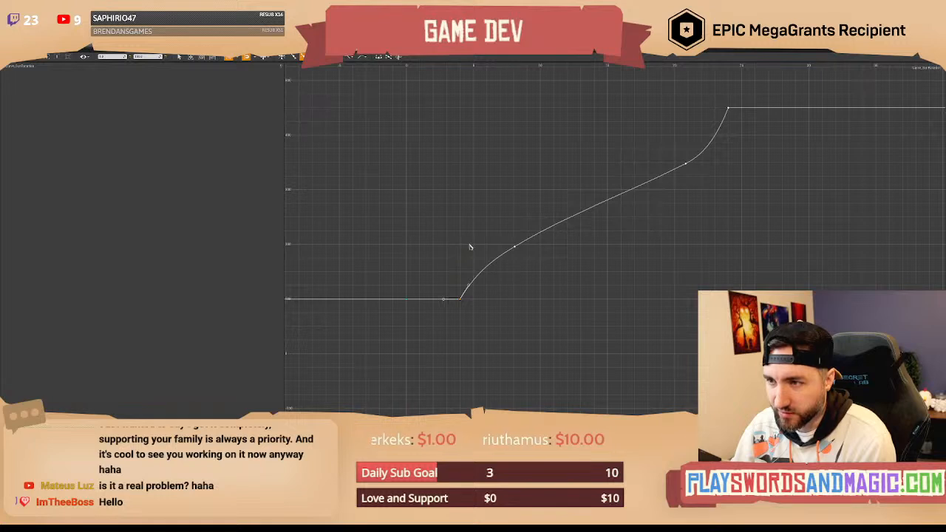
{"action": "right_click_drag", "start_coordinate": [470, 247], "coordinate": [454, 265]}
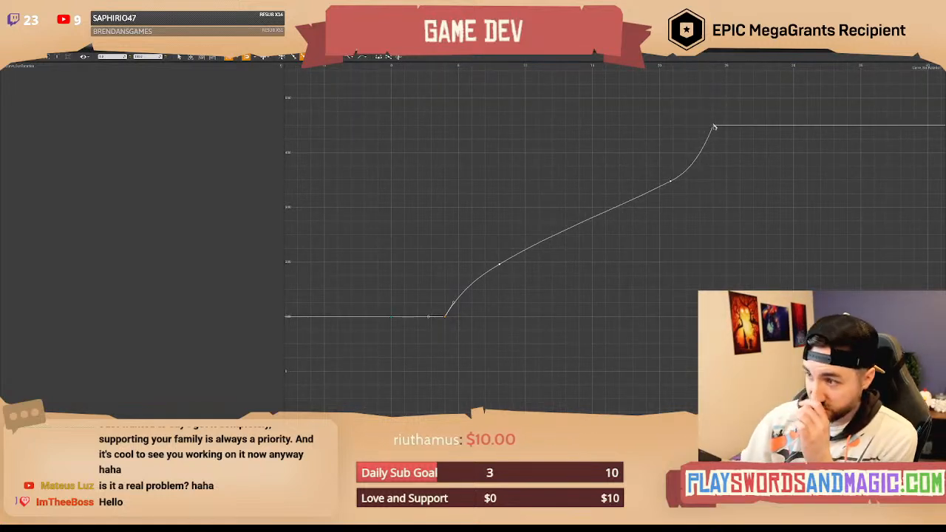
{"action": "right_click_drag", "start_coordinate": [549, 189], "coordinate": [495, 194]}
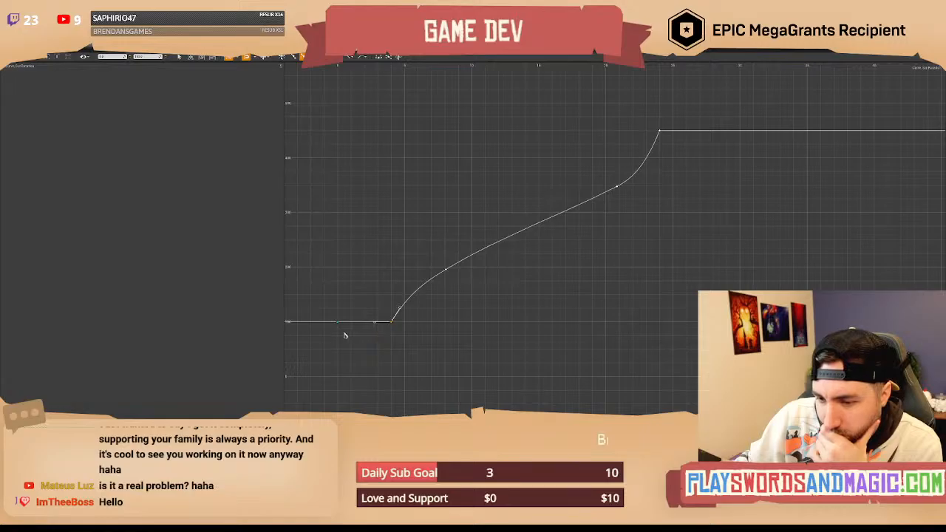
{"action": "right_click_drag", "start_coordinate": [345, 335], "coordinate": [359, 336]}
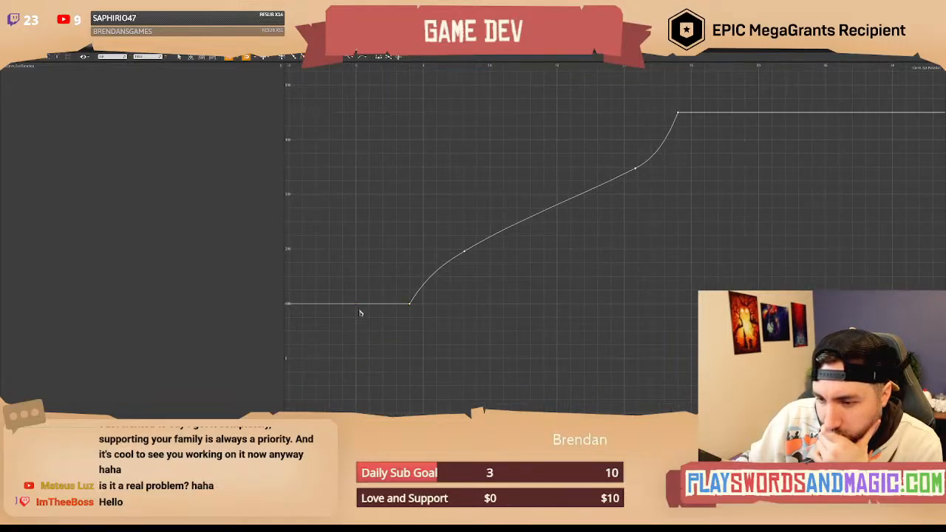
Try lowering the sun rotation curve's key at time 0 to value 0 and giving the key at time 4 user tangents.
{"action": "left_click_drag", "start_coordinate": [357, 308], "coordinate": [358, 361]}
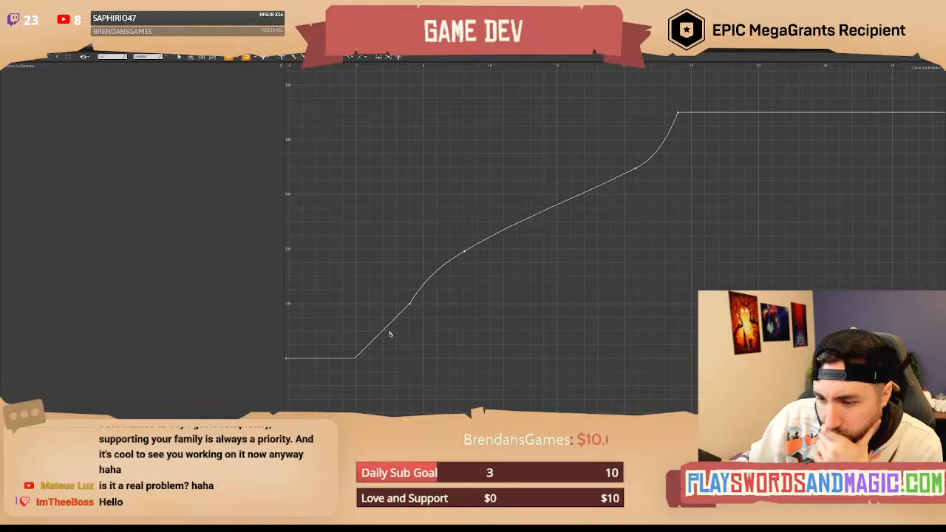
{"action": "right_click", "coordinate": [410, 304]}
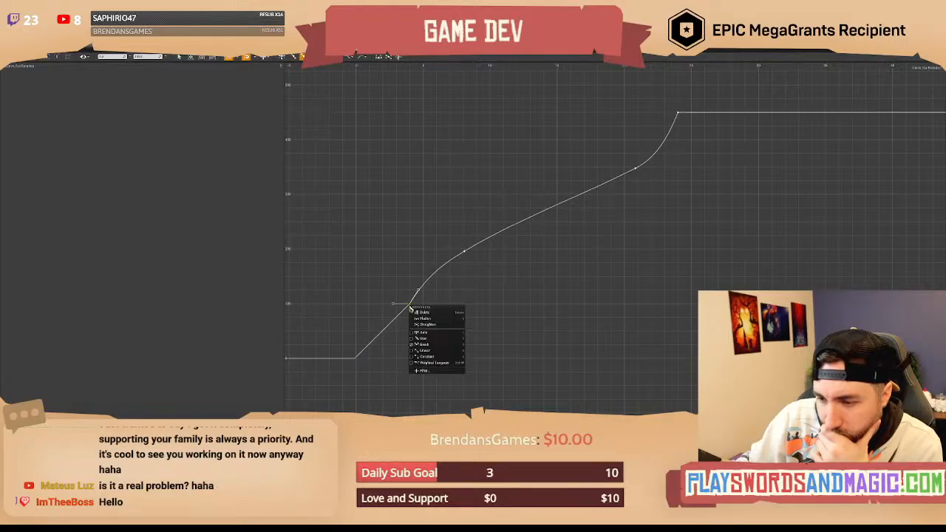
{"action": "left_click", "coordinate": [433, 338]}
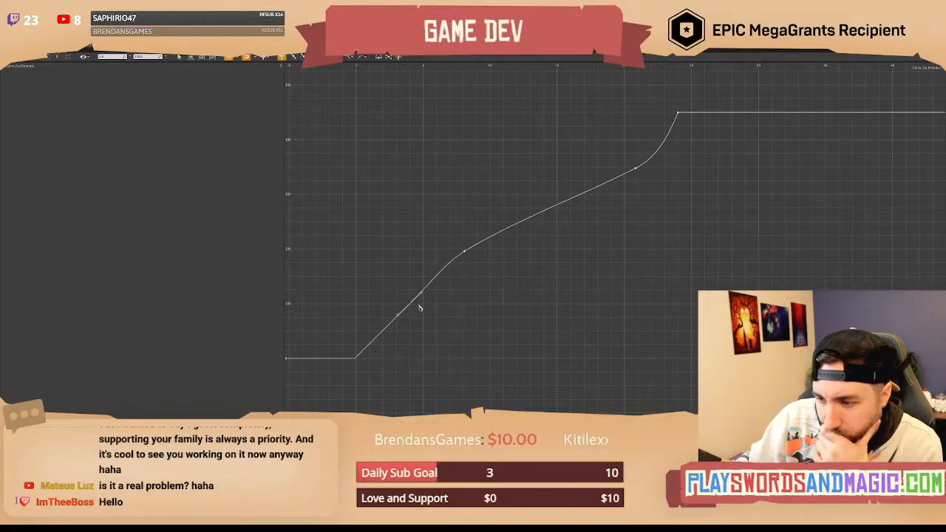
Check the time and value of the final key of the sun rotation curve.
{"action": "left_click", "coordinate": [508, 293]}
{"action": "right_click_drag", "start_coordinate": [576, 267], "coordinate": [504, 313]}
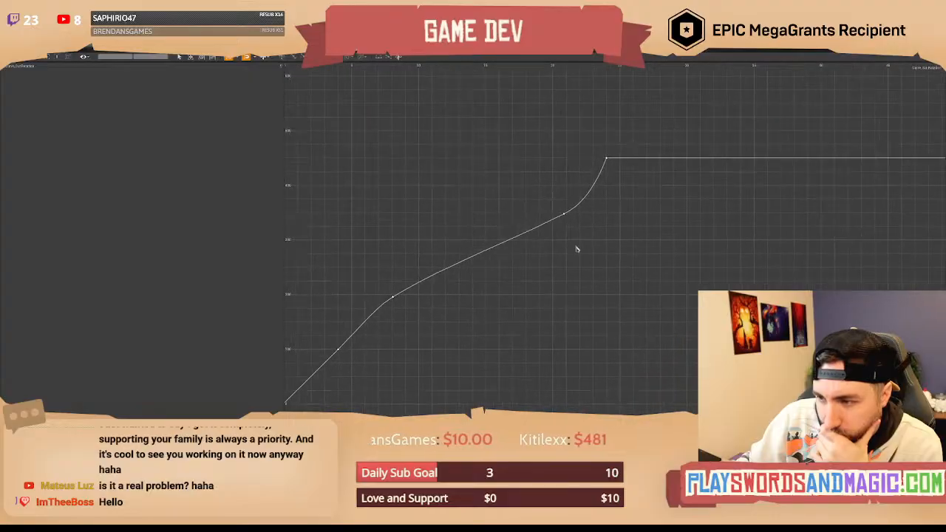
{"action": "left_click", "coordinate": [605, 158]}
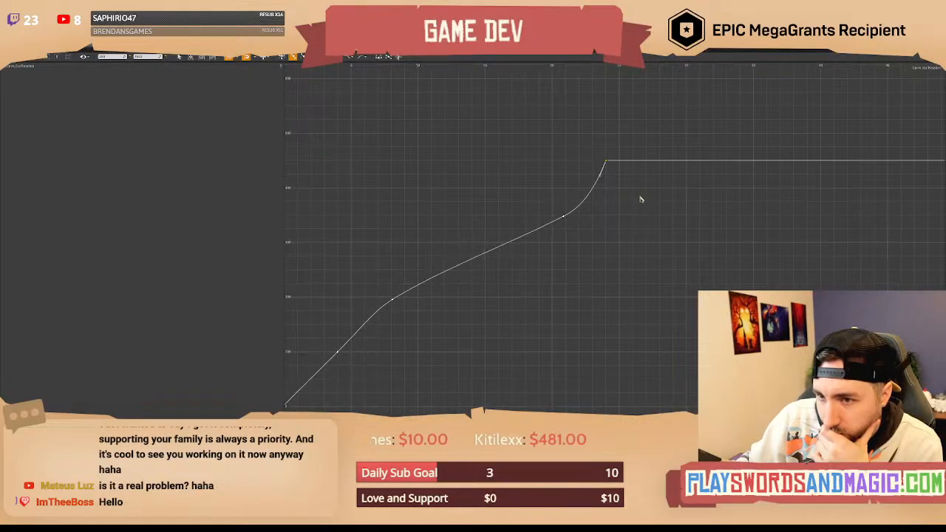
{"action": "right_click_drag", "start_coordinate": [640, 197], "coordinate": [658, 182]}
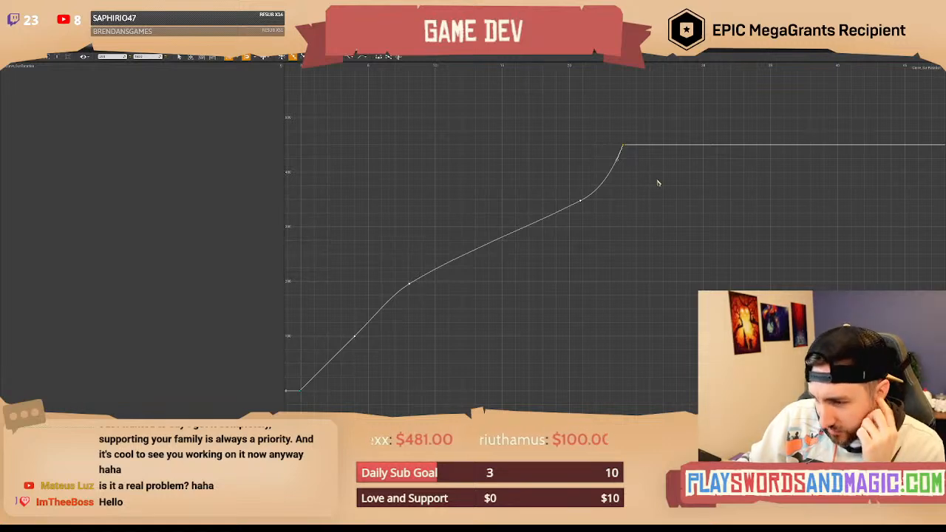
{"action": "right_click_drag", "start_coordinate": [658, 182], "coordinate": [655, 179]}
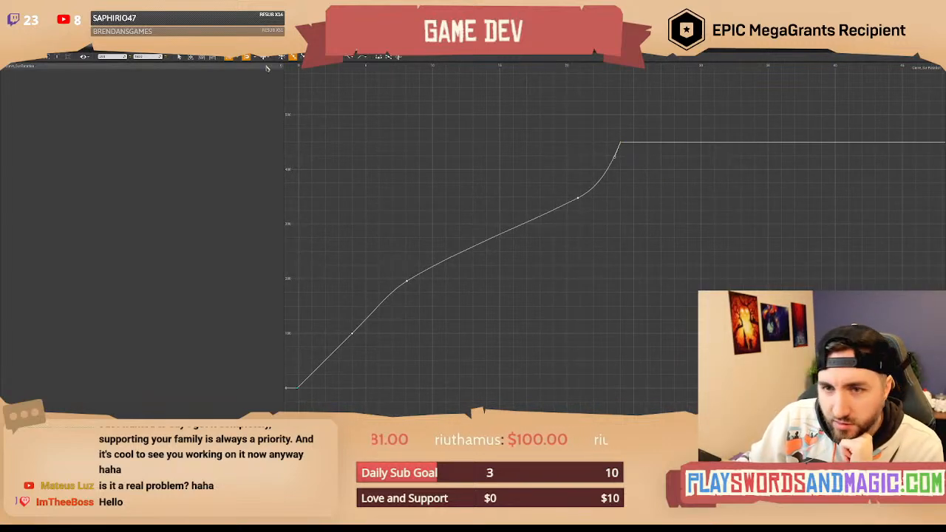
Find the references to the Sun Rot Curve variable and inspect the TODCycle nodes that feed the sun light's actor rotation.
{"action": "left_click", "coordinate": [185, 43]}
{"action": "right_click", "coordinate": [34, 396]}
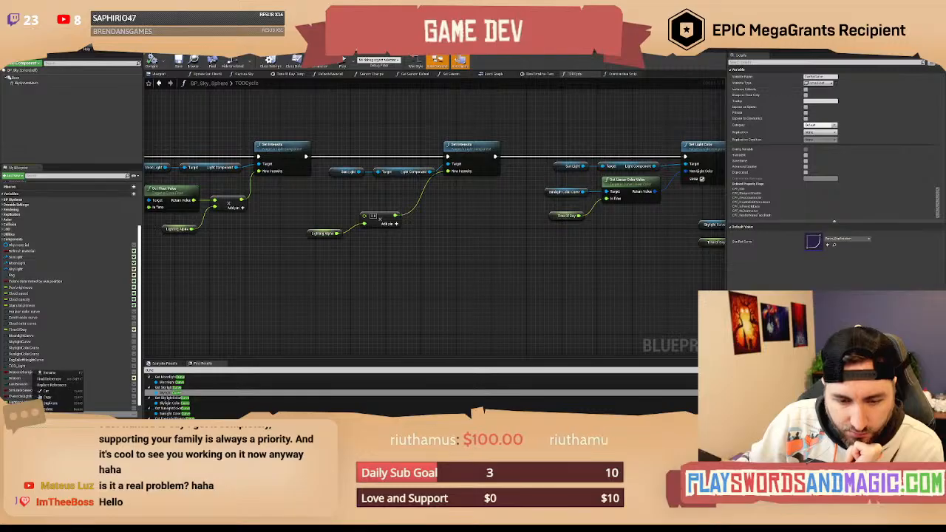
{"action": "left_click", "coordinate": [74, 385]}
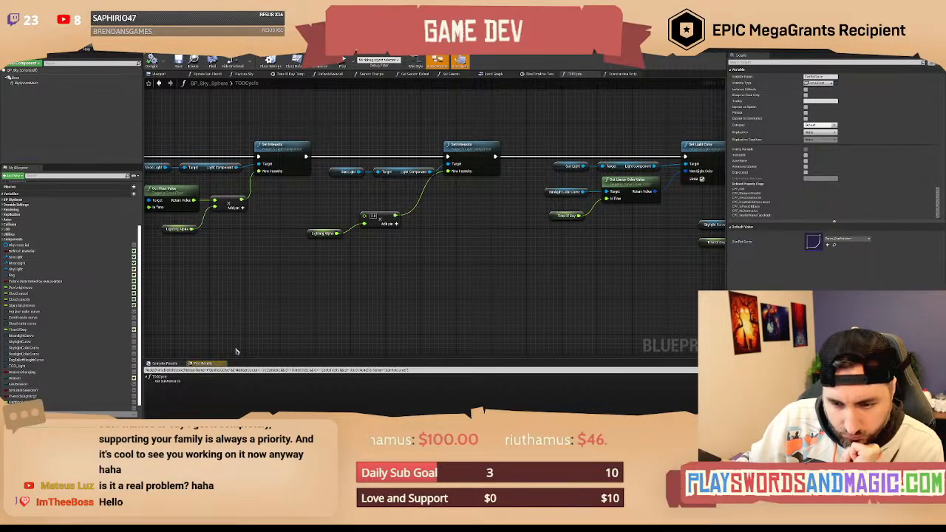
{"action": "left_click", "coordinate": [170, 384]}
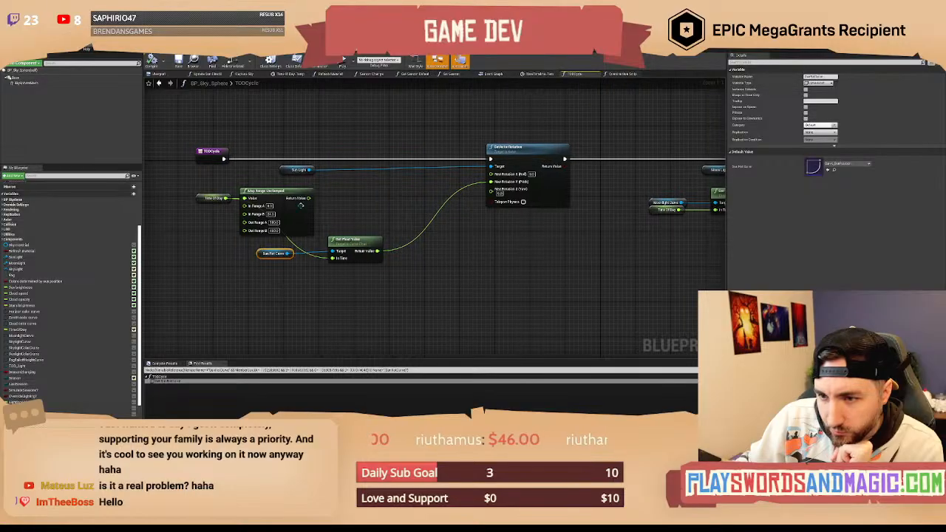
{"action": "left_click_drag", "start_coordinate": [290, 142], "coordinate": [330, 175]}
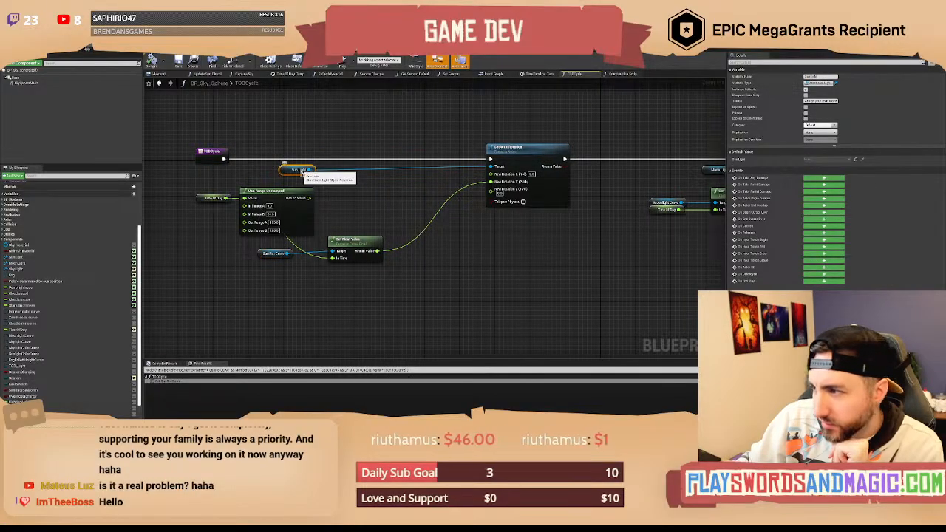
{"action": "left_click", "coordinate": [347, 205]}
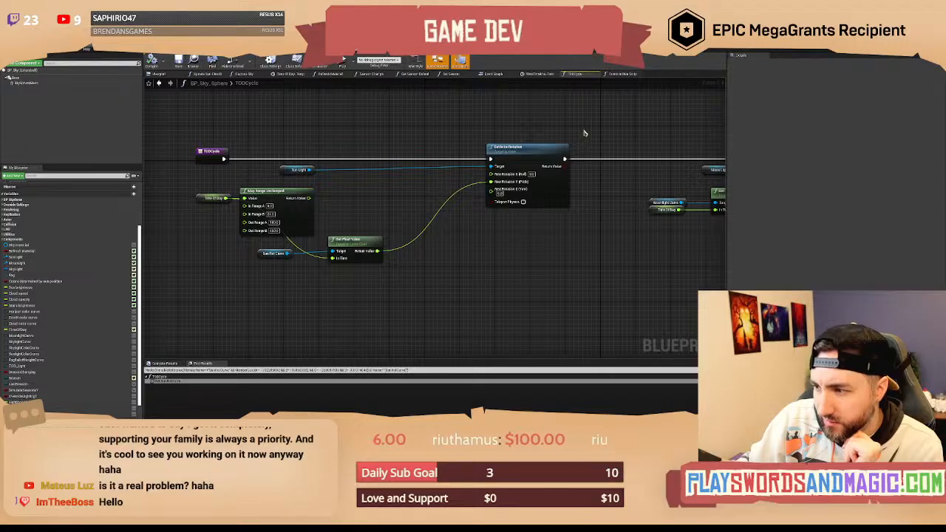
{"action": "right_click_drag", "start_coordinate": [584, 129], "coordinate": [568, 133]}
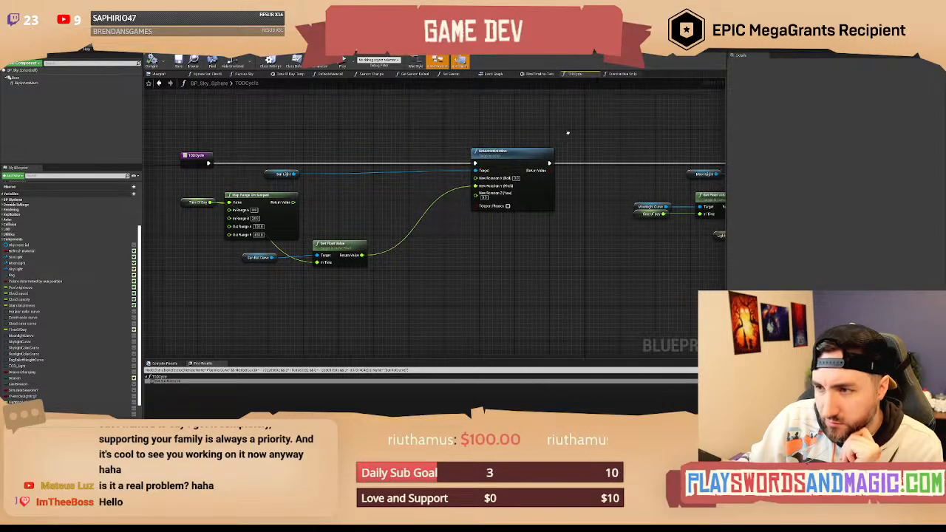
Undo the last two edits to the sun rotation curve.
{"action": "left_click", "coordinate": [405, 41]}
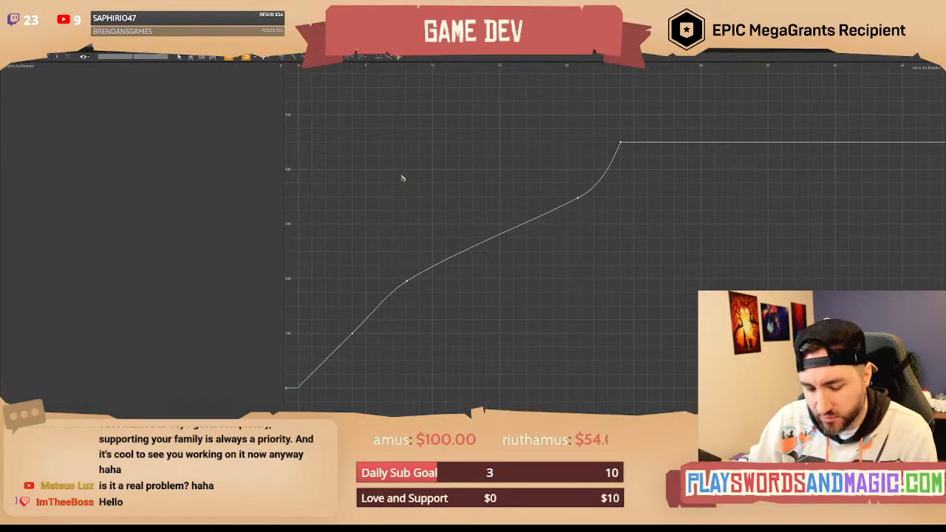
{"action": "key", "text": "ctrl+z"}
{"action": "key", "text": "ctrl+z"}
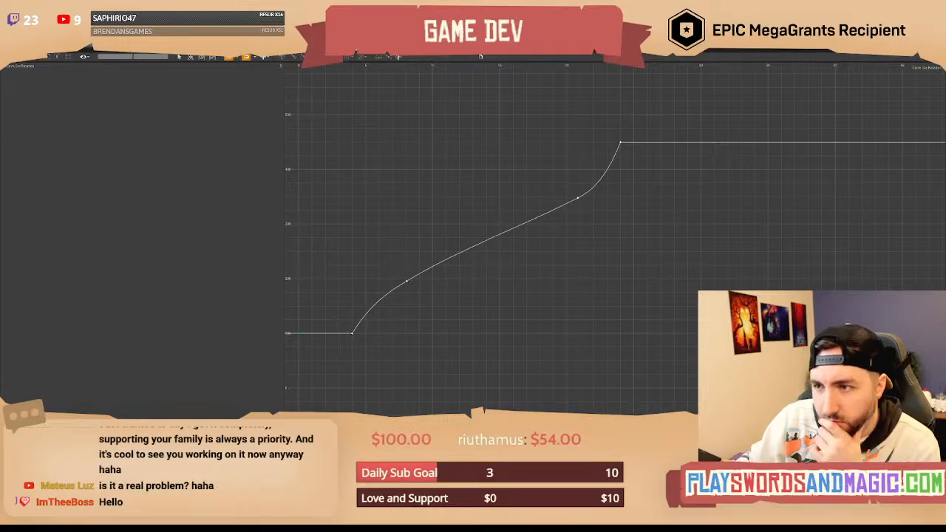
Review the moon and sun light intensity nodes in BP_Sky_Sphere's TODCycle function and select the Sky Material variable.
{"action": "left_click", "coordinate": [435, 43]}
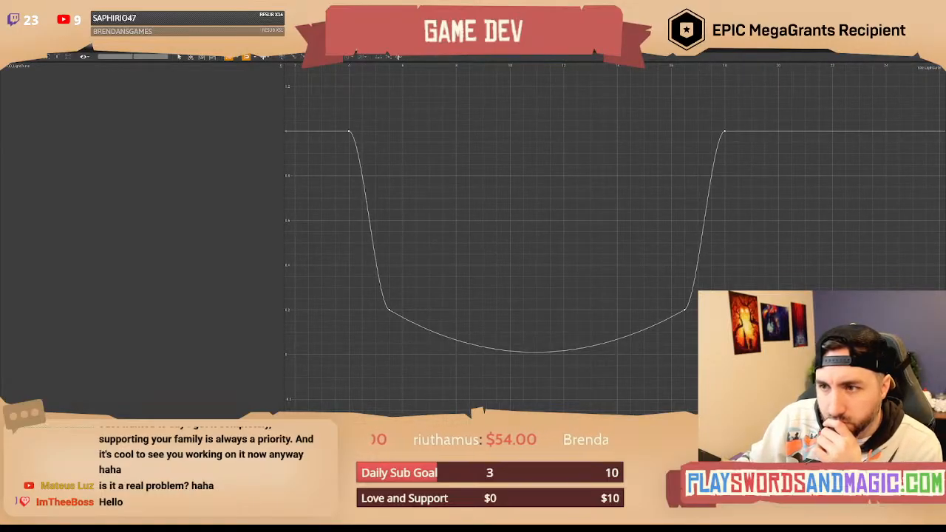
{"action": "left_click", "coordinate": [434, 43]}
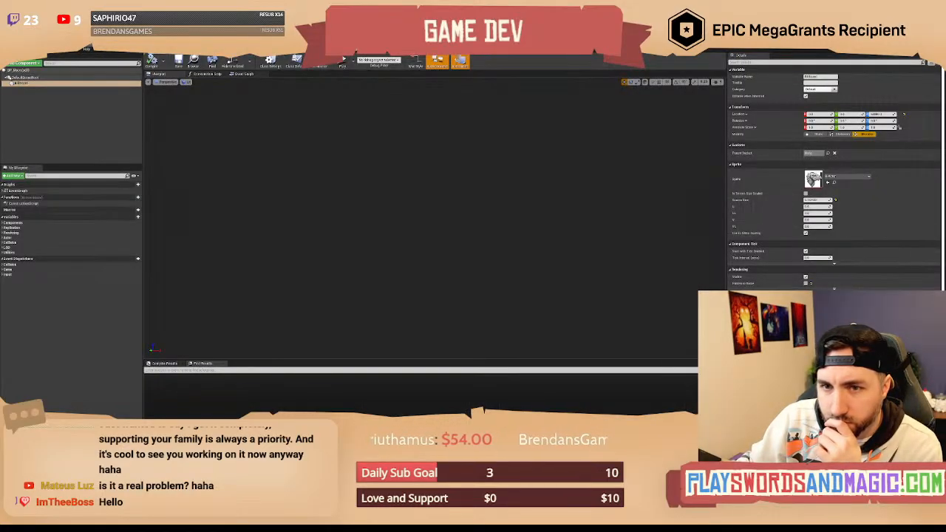
{"action": "right_click_drag", "start_coordinate": [605, 141], "coordinate": [330, 140]}
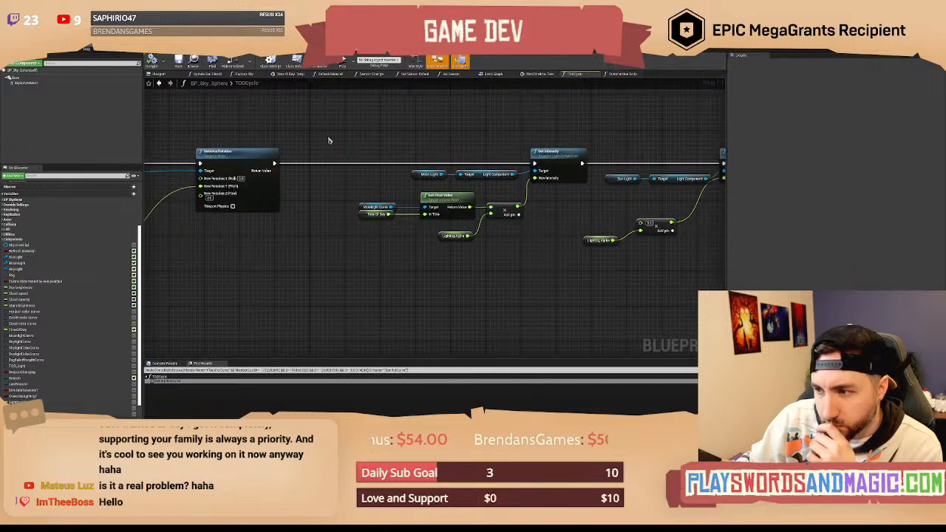
{"action": "right_click_drag", "start_coordinate": [544, 134], "coordinate": [387, 129]}
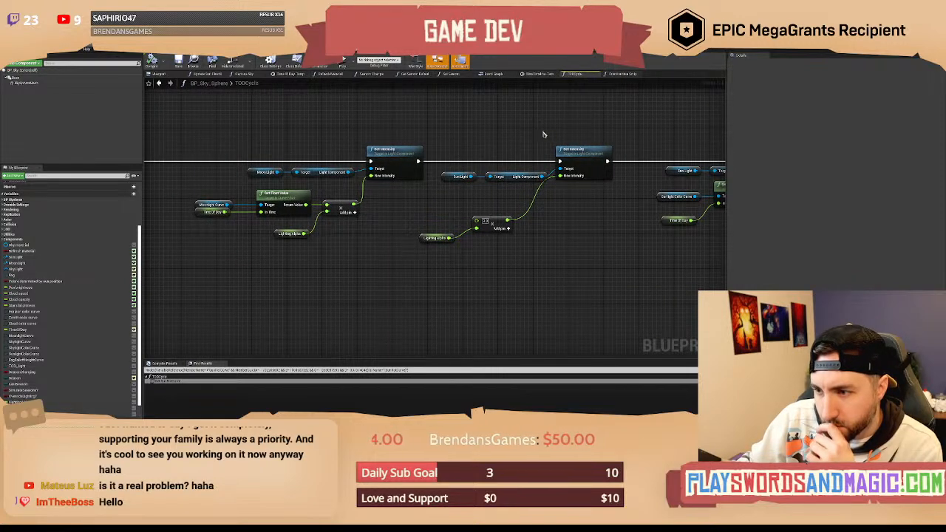
{"action": "right_click_drag", "start_coordinate": [544, 134], "coordinate": [580, 139]}
{"action": "left_click", "coordinate": [31, 246]}
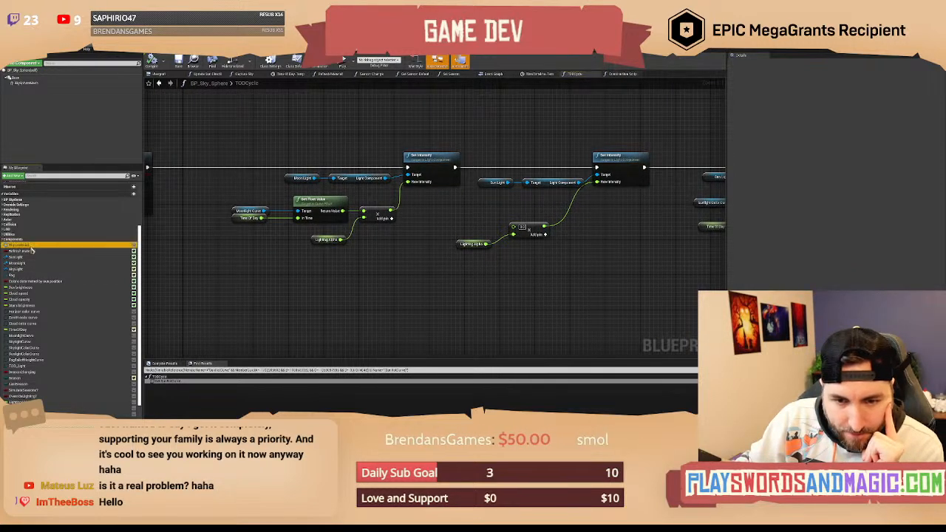
Find the references to the Sky Material variable and review the parameter nodes at the end of Update Sun Direction.
{"action": "right_click", "coordinate": [31, 250]}
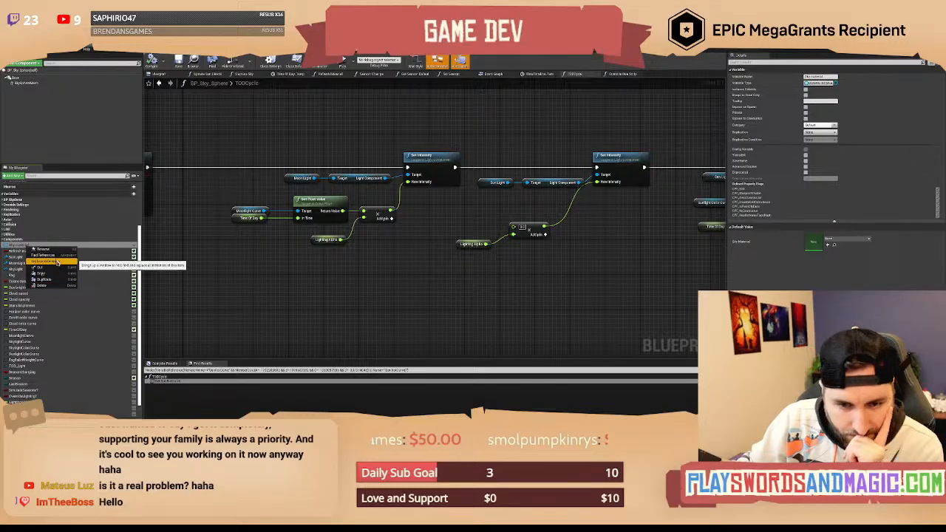
{"action": "left_click", "coordinate": [57, 261]}
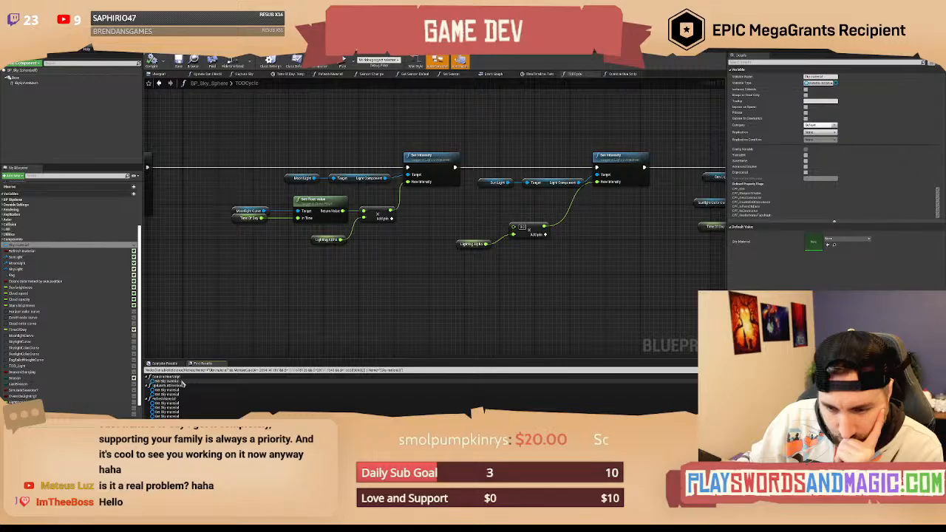
{"action": "double_click", "coordinate": [182, 392]}
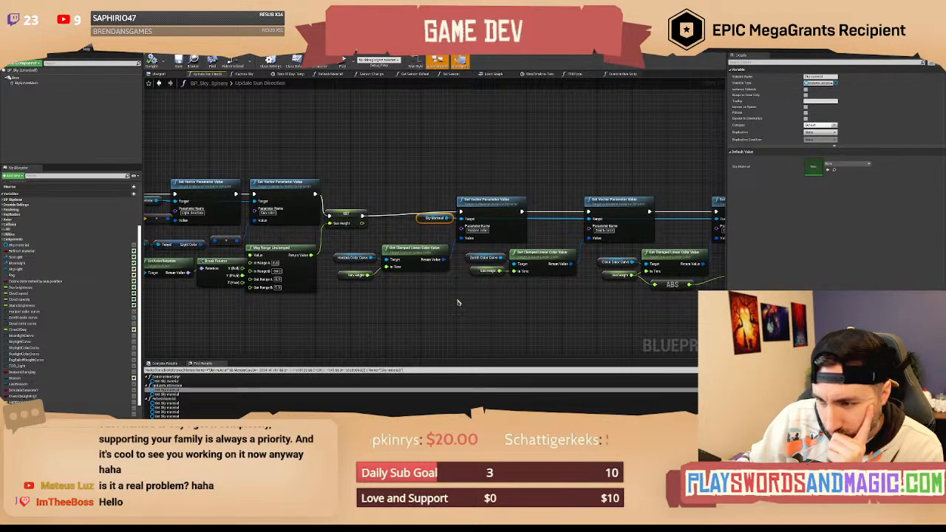
{"action": "right_click_drag", "start_coordinate": [641, 187], "coordinate": [385, 177]}
{"action": "right_click_drag", "start_coordinate": [482, 176], "coordinate": [356, 154]}
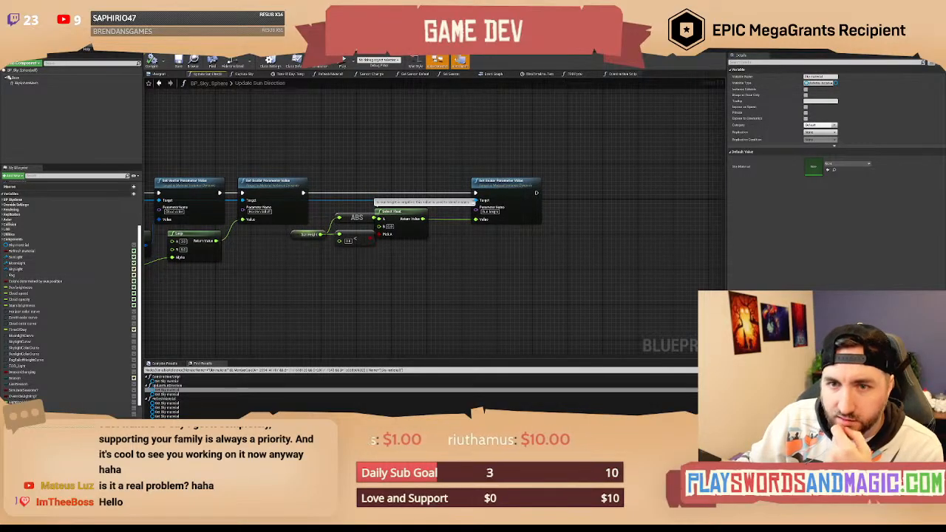
Check the Light Direction parameter in the sky material, search the blueprint for it, and open the node that sets it.
{"action": "key", "text": "alt+Tab"}
{"action": "right_click_drag", "start_coordinate": [342, 182], "coordinate": [331, 153]}
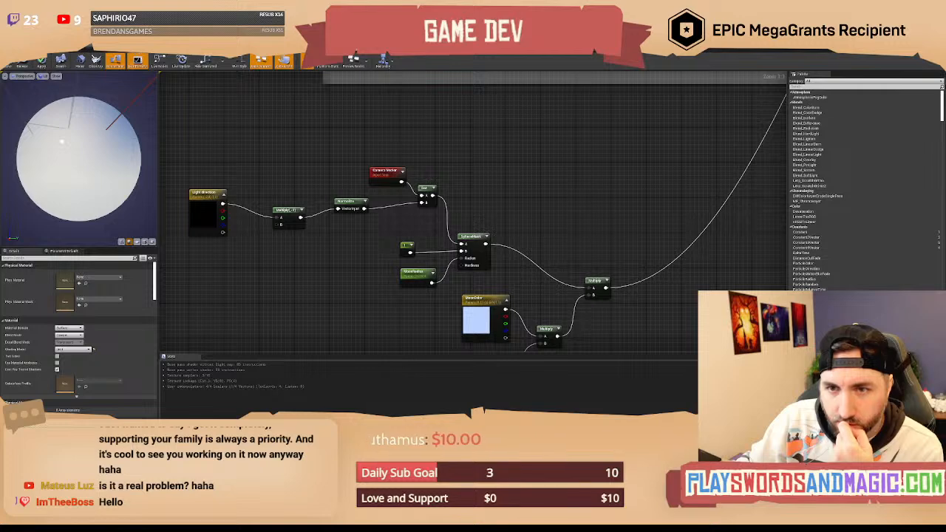
{"action": "key", "text": "alt+Tab"}
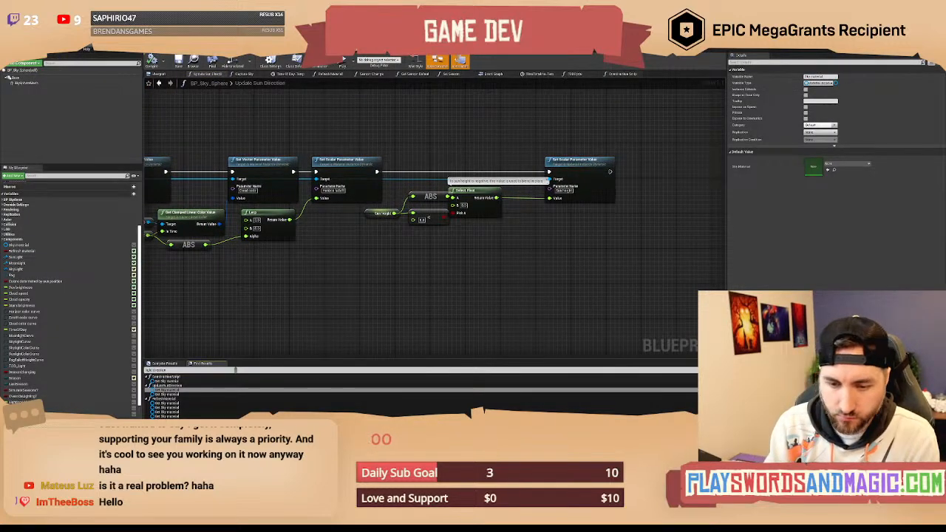
{"action": "key", "text": "Return"}
{"action": "scroll", "coordinate": [206, 408], "scroll_direction": "down", "scroll_amount": 2}
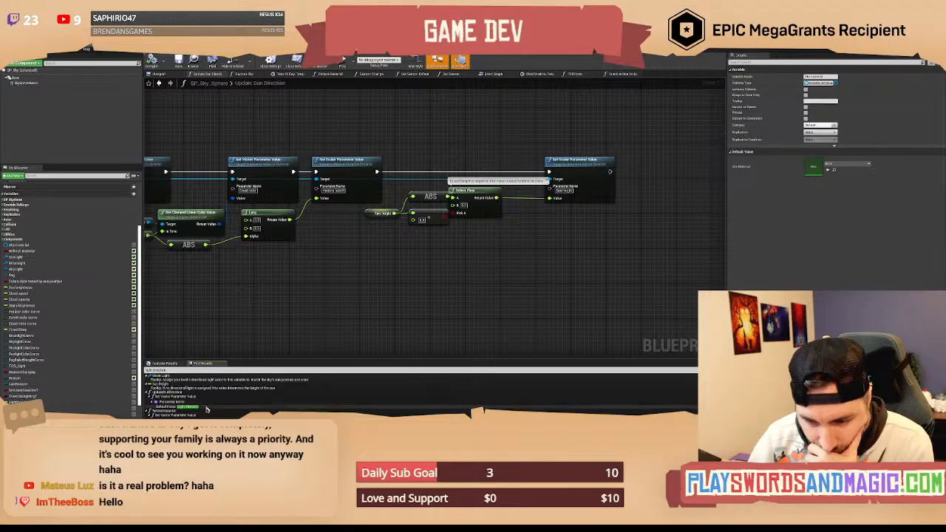
{"action": "left_click", "coordinate": [207, 408]}
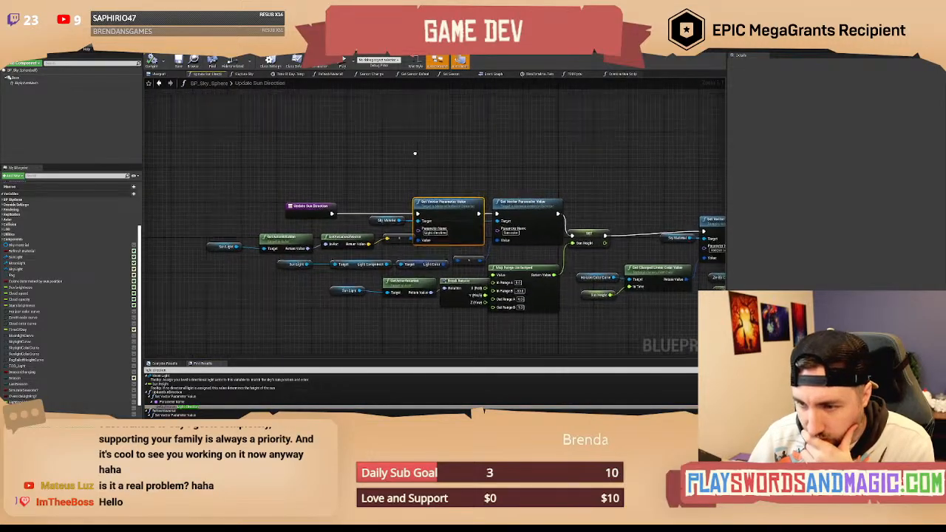
Inspect how the Sun Light's actor rotation feeds the Light Direction vector parameter in Update Sun Direction.
{"action": "right_click_drag", "start_coordinate": [416, 176], "coordinate": [453, 163]}
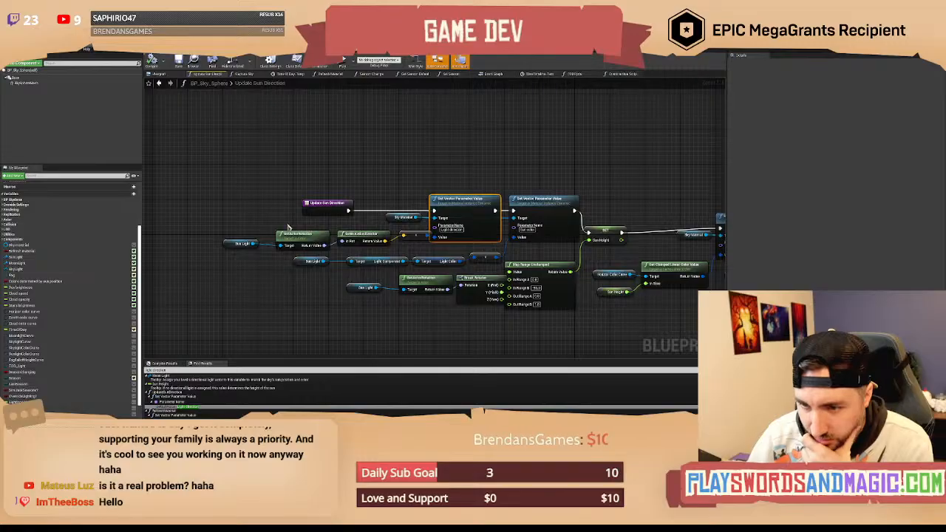
{"action": "left_click", "coordinate": [259, 223]}
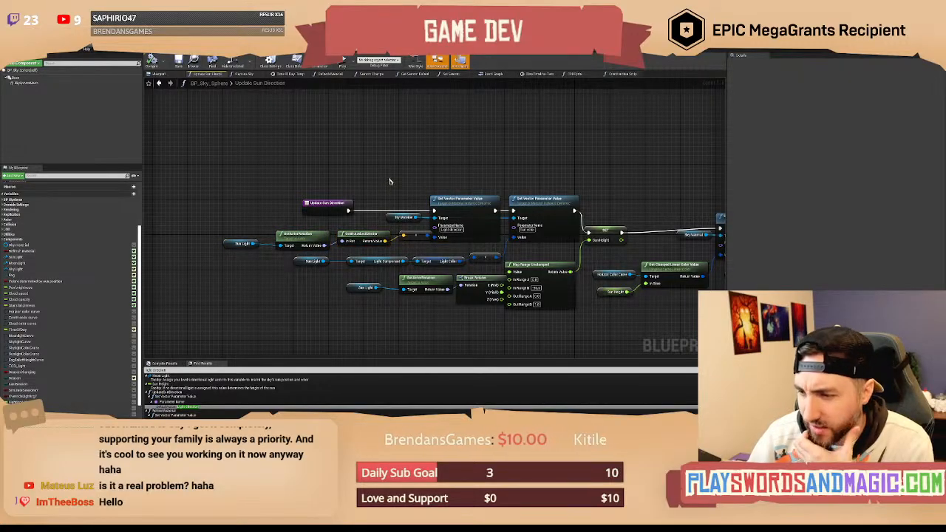
{"action": "right_click_drag", "start_coordinate": [391, 181], "coordinate": [385, 179]}
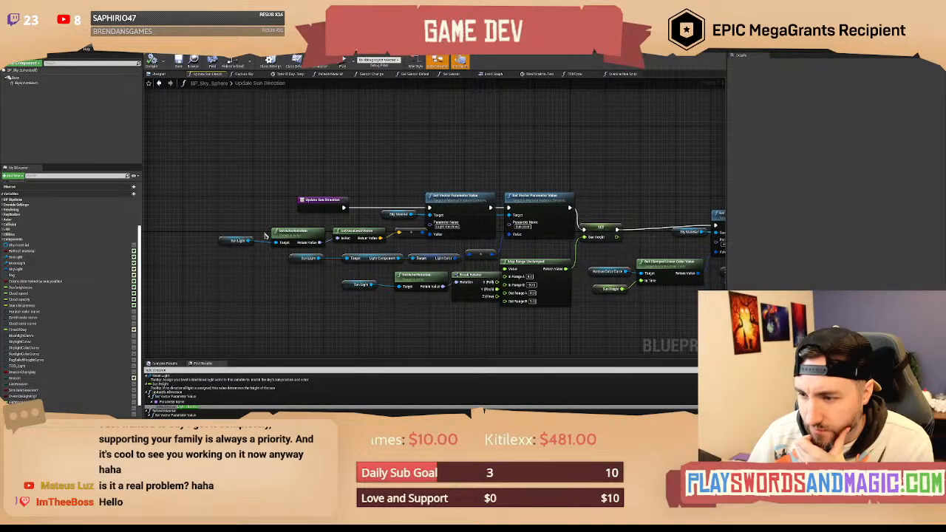
{"action": "right_click_drag", "start_coordinate": [262, 225], "coordinate": [270, 222]}
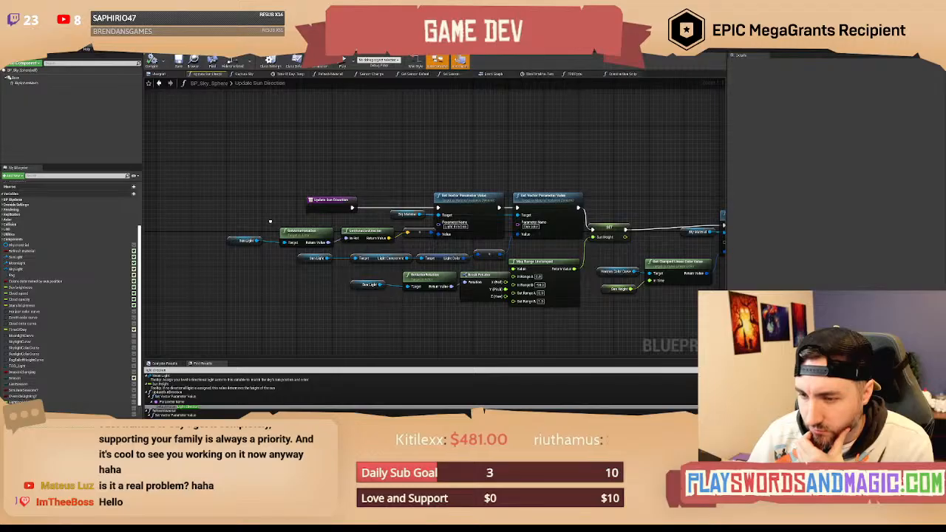
Play the level in the editor viewport and enter a time-of-day command in the game chat to test the sky.
{"action": "left_click", "coordinate": [46, 40]}
{"action": "right_click_drag", "start_coordinate": [414, 169], "coordinate": [399, 185]}
{"action": "key", "text": "w"}
{"action": "key", "text": "w"}
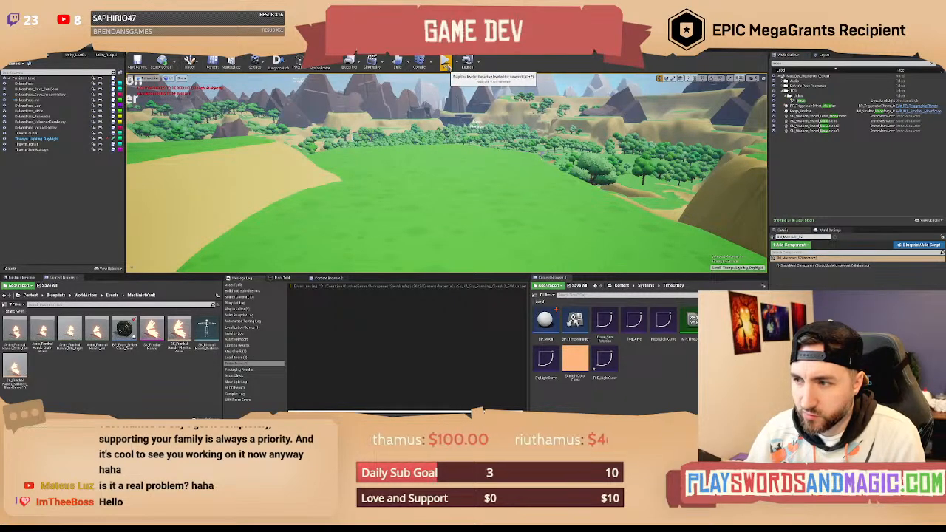
{"action": "left_click", "coordinate": [446, 63]}
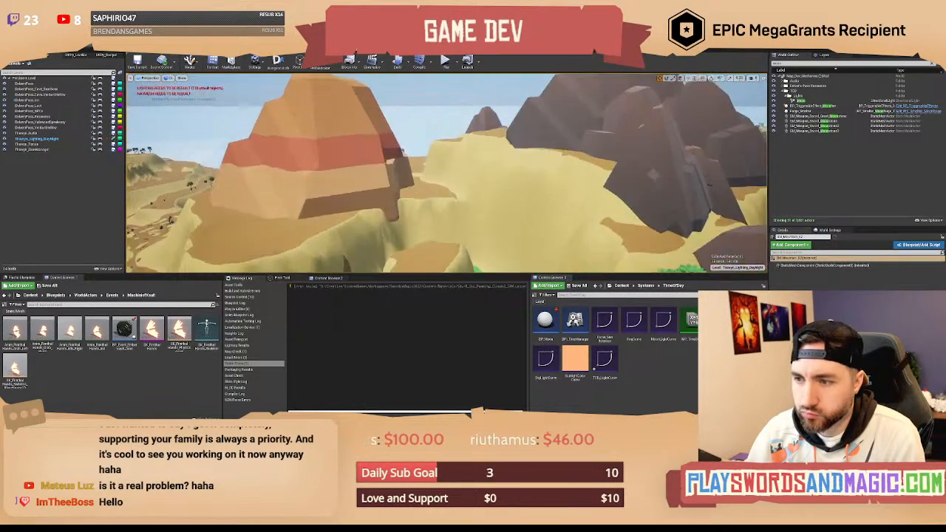
{"action": "right_click_drag", "start_coordinate": [446, 174], "coordinate": [426, 130]}
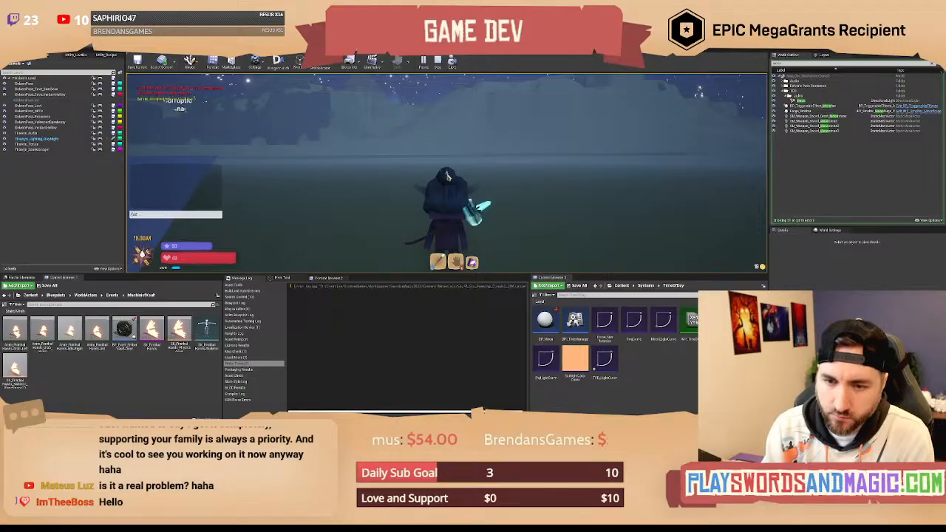
{"action": "type", "text": "0"}
{"action": "key", "text": "Return"}
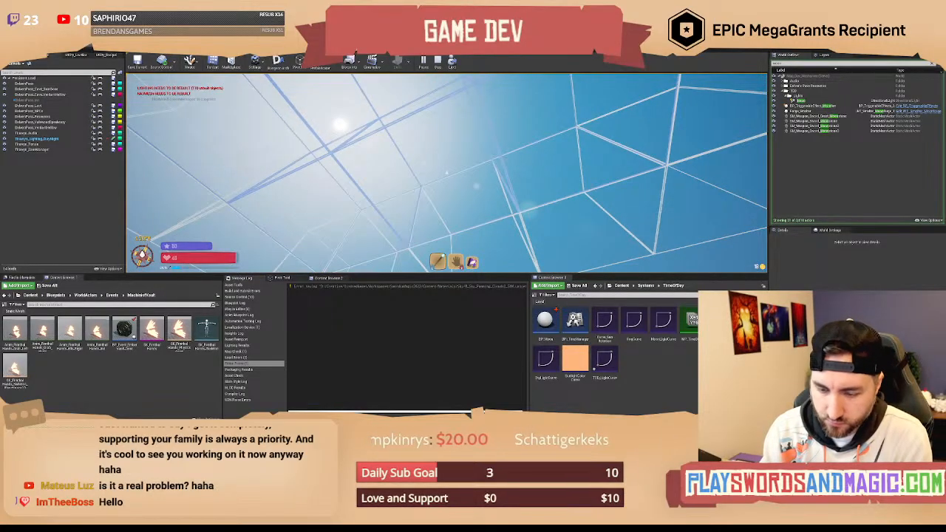
Observe the sun over the horizon, change the time through the game chat again, and end the play session.
{"action": "key", "text": "shift+F1"}
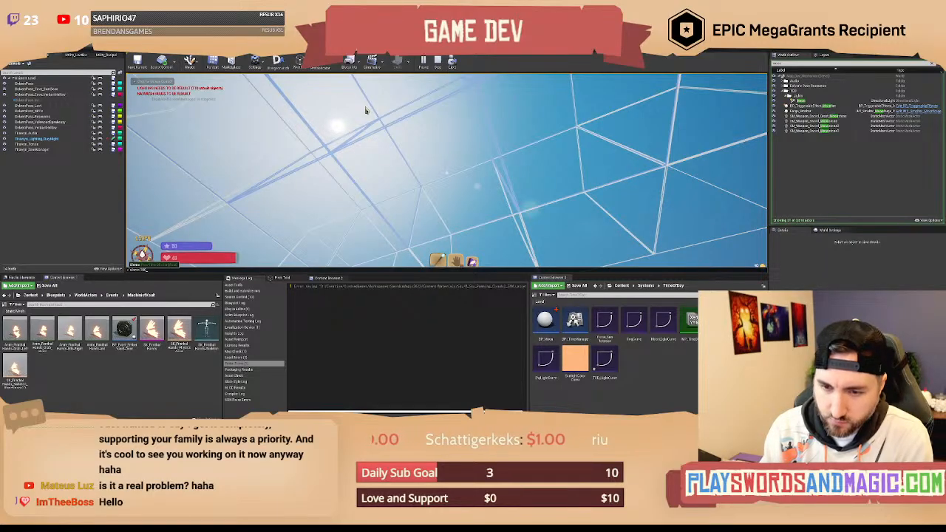
{"action": "left_click", "coordinate": [365, 110]}
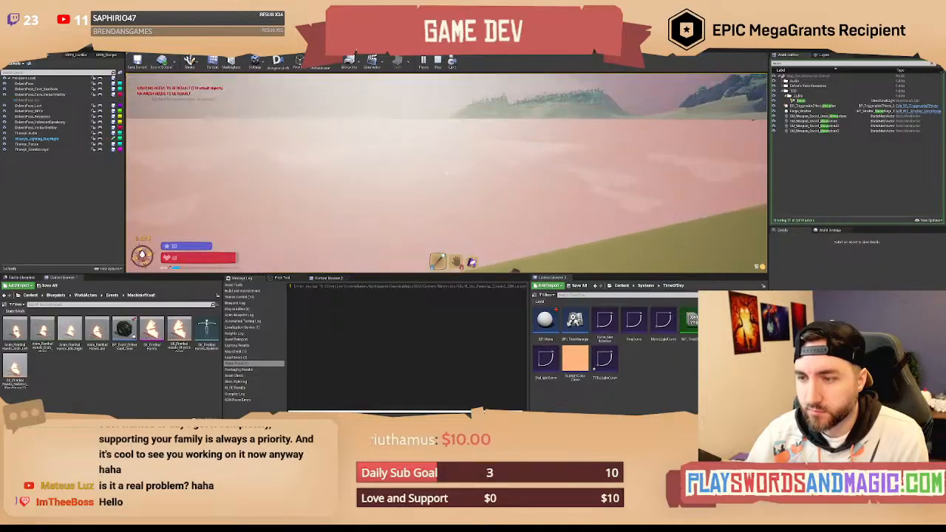
{"action": "key", "text": "Return"}
{"action": "type", "text": "/ti"}
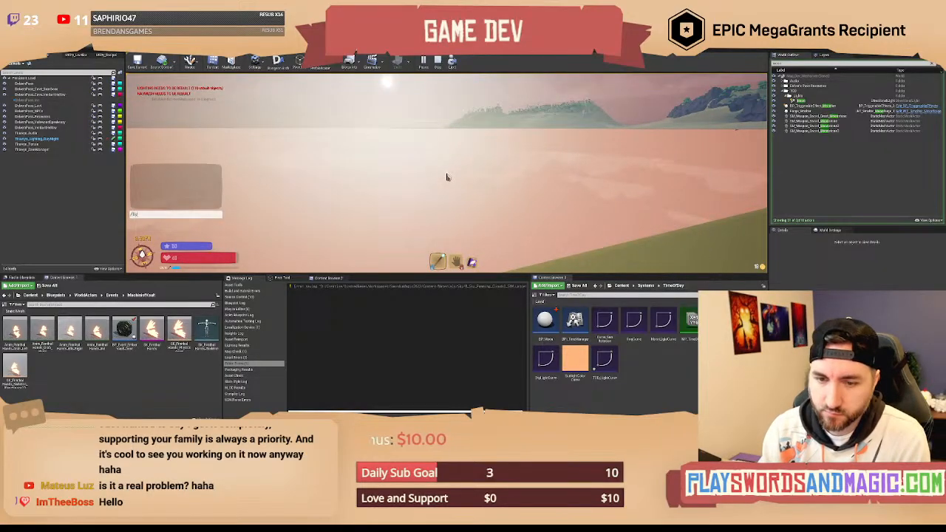
{"action": "key", "text": "Return"}
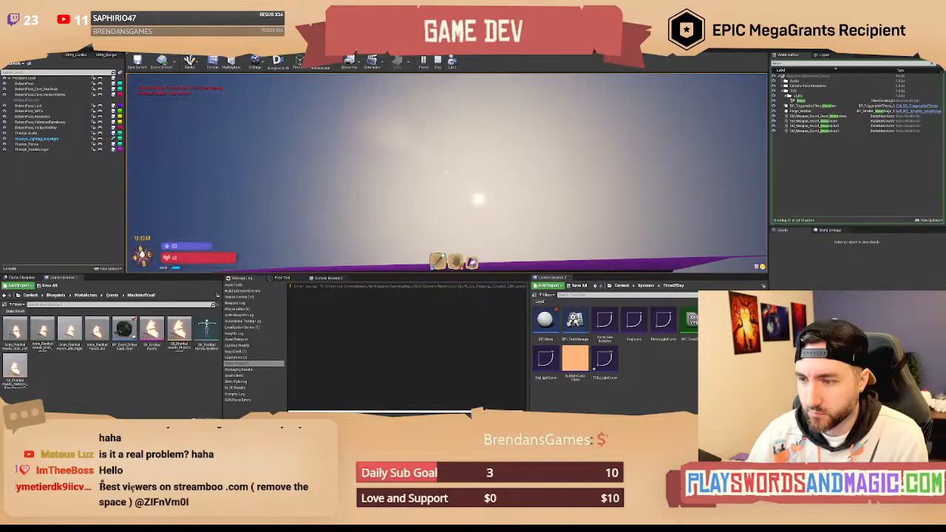
{"action": "key", "text": "w"}
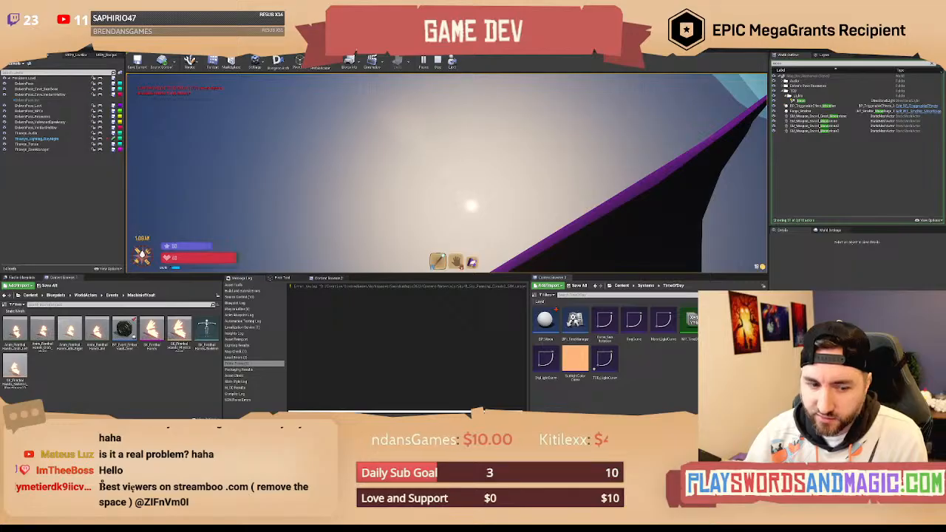
{"action": "key", "text": "Escape"}
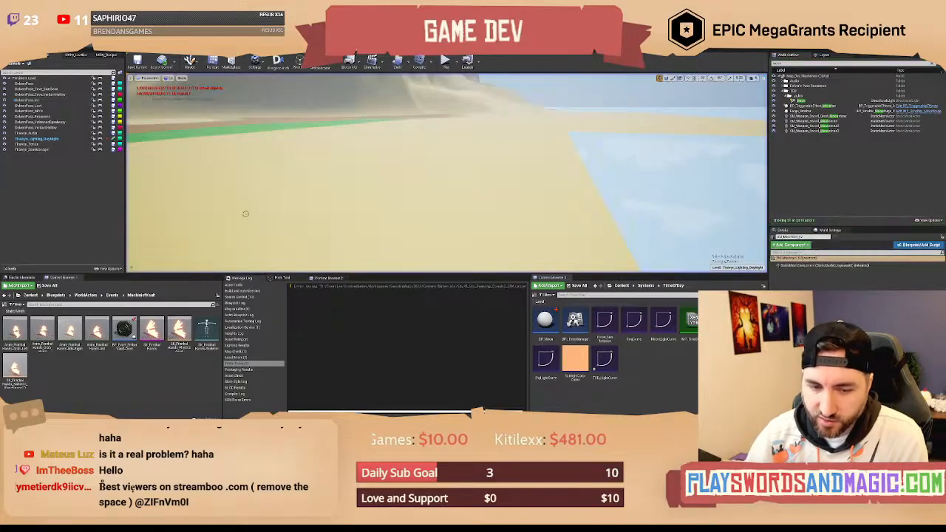
Re-examine the Sun Light getter, rotation nodes and first Set Vector Parameter Value node in BP_Sky_Sphere's Update Sun Direction function.
{"action": "left_click", "coordinate": [190, 43]}
{"action": "right_click_drag", "start_coordinate": [285, 169], "coordinate": [258, 136]}
{"action": "left_click", "coordinate": [218, 207]}
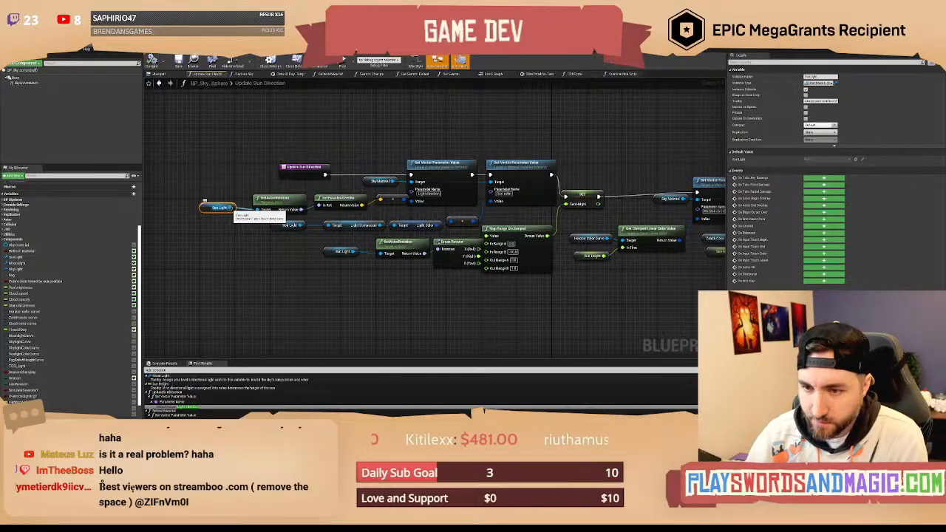
{"action": "right_click_drag", "start_coordinate": [239, 152], "coordinate": [236, 160]}
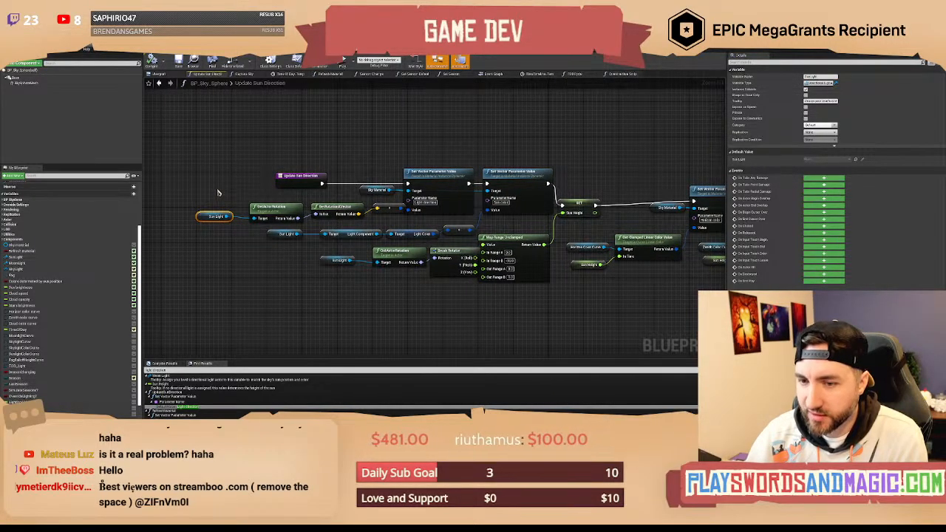
{"action": "right_click_drag", "start_coordinate": [244, 163], "coordinate": [247, 173]}
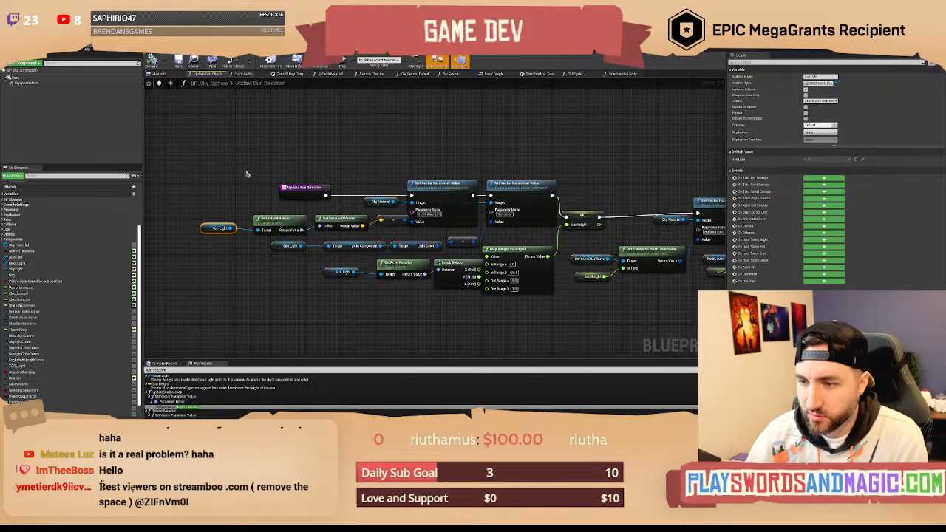
{"action": "left_click", "coordinate": [429, 181]}
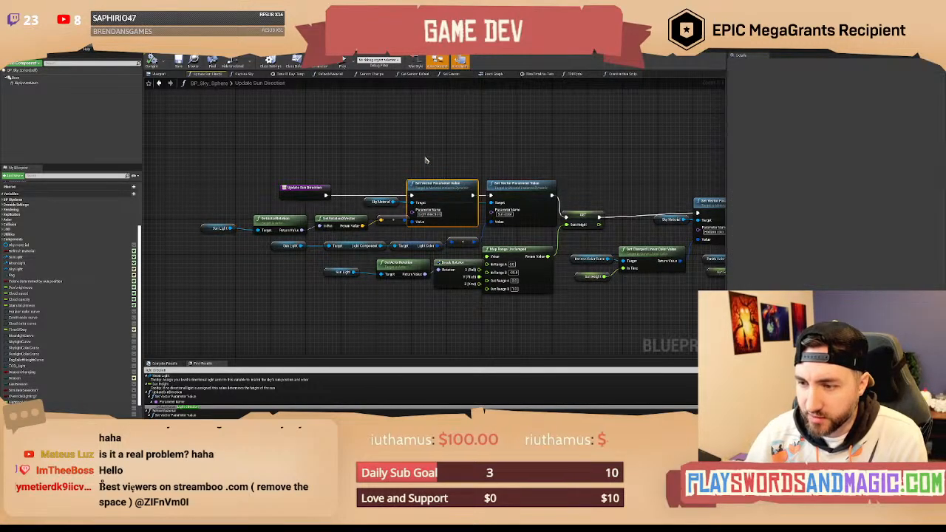
{"action": "left_click", "coordinate": [425, 158]}
{"action": "mouse_move", "coordinate": [374, 145]}
{"action": "right_mouse_down"}
{"action": "mouse_move", "coordinate": [388, 161]}
{"action": "mouse_move", "coordinate": [382, 158]}
{"action": "right_mouse_up"}
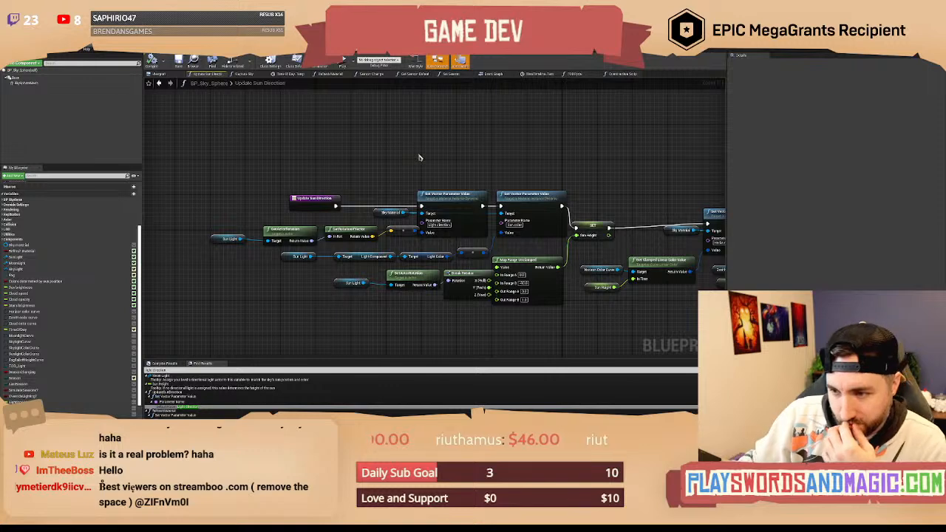
{"action": "mouse_move", "coordinate": [463, 159]}
{"action": "right_mouse_down"}
{"action": "mouse_move", "coordinate": [452, 153]}
{"action": "mouse_move", "coordinate": [466, 157]}
{"action": "right_mouse_up"}
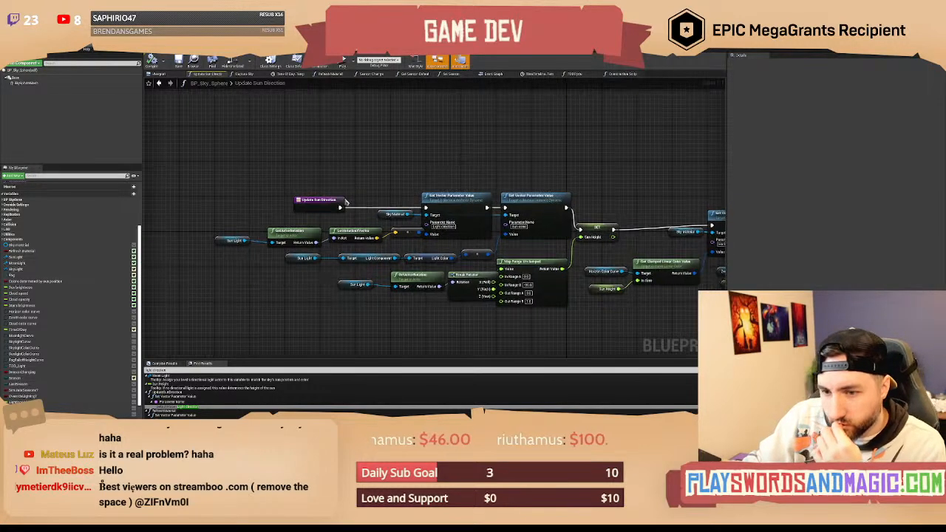
{"action": "right_click_drag", "start_coordinate": [239, 214], "coordinate": [251, 218]}
Find the references to the Sun Light variable and open its uses in the TODCycle function.
{"action": "left_click", "coordinate": [249, 245]}
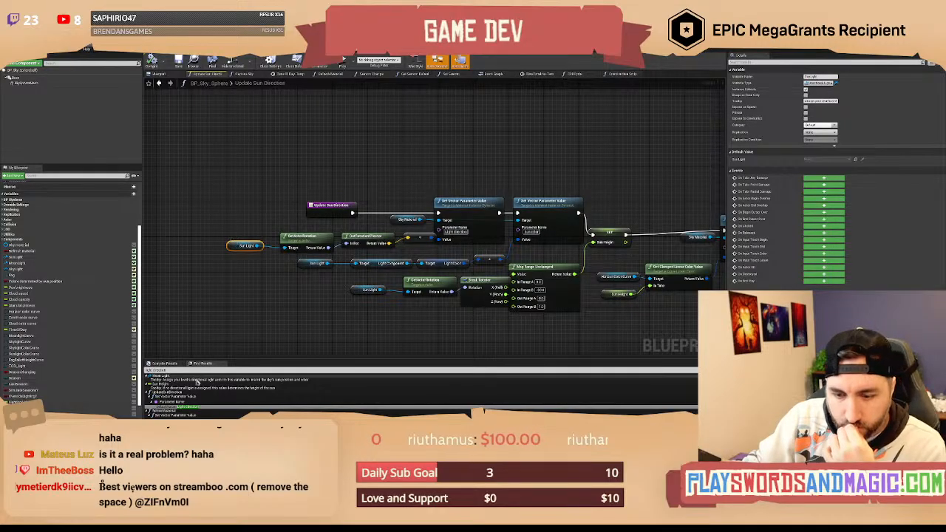
{"action": "right_click", "coordinate": [234, 248]}
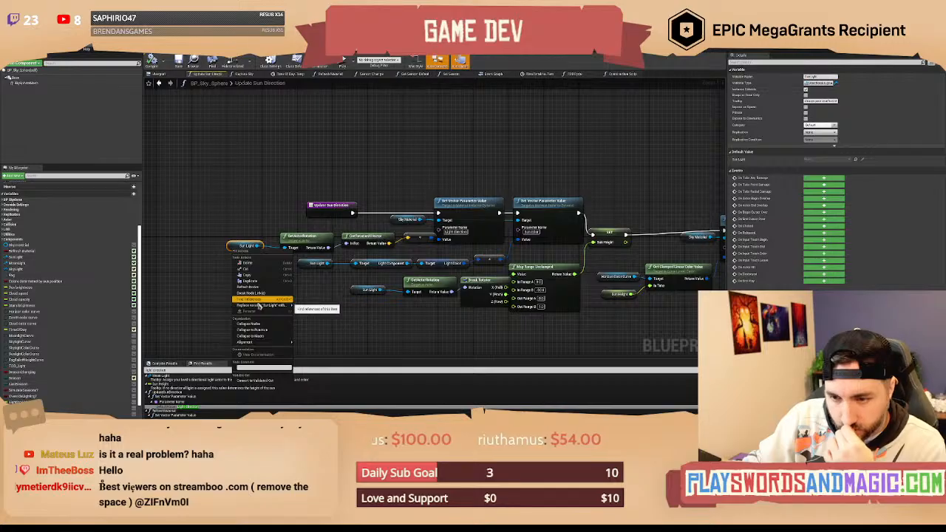
{"action": "left_click", "coordinate": [255, 300]}
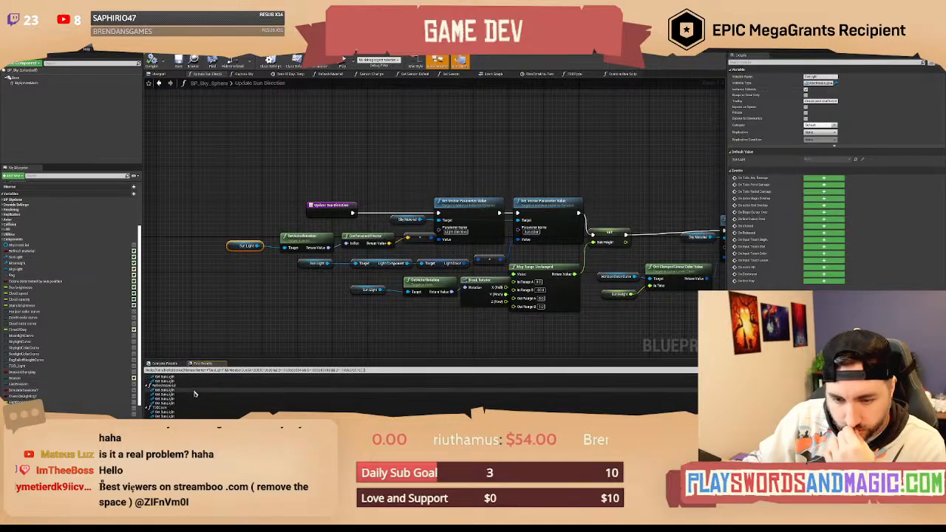
{"action": "double_click", "coordinate": [180, 414]}
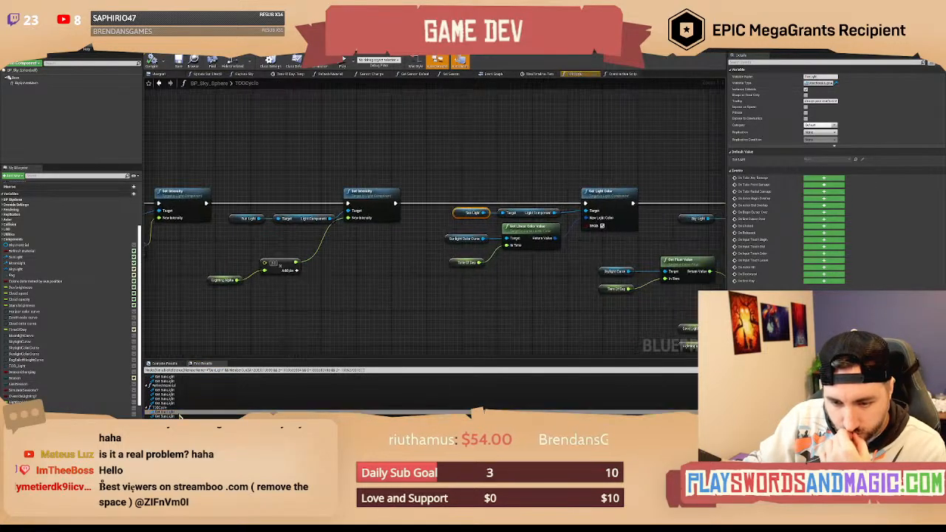
{"action": "double_click", "coordinate": [179, 418]}
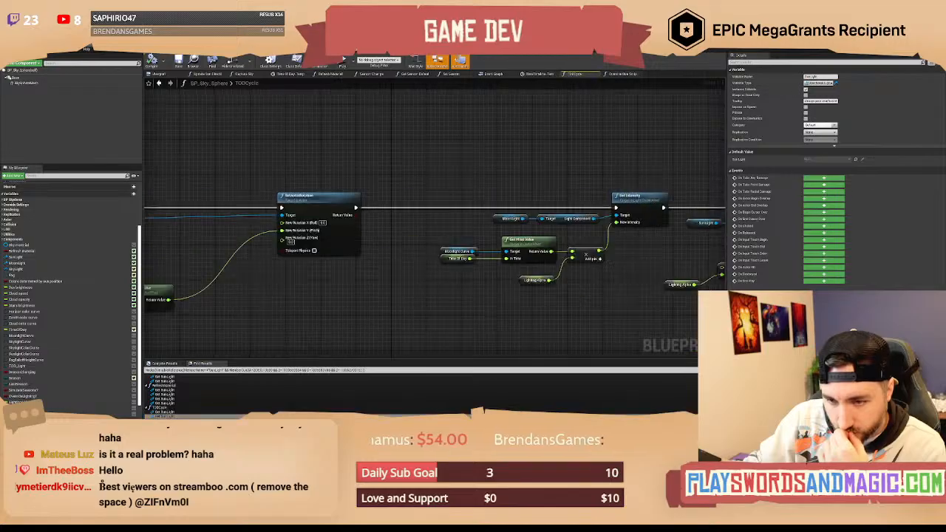
Review the TODCycle nodes driving SetActorRotation and select the Sun Rot Curve node to show its assigned curve.
{"action": "right_click_drag", "start_coordinate": [546, 325], "coordinate": [491, 279]}
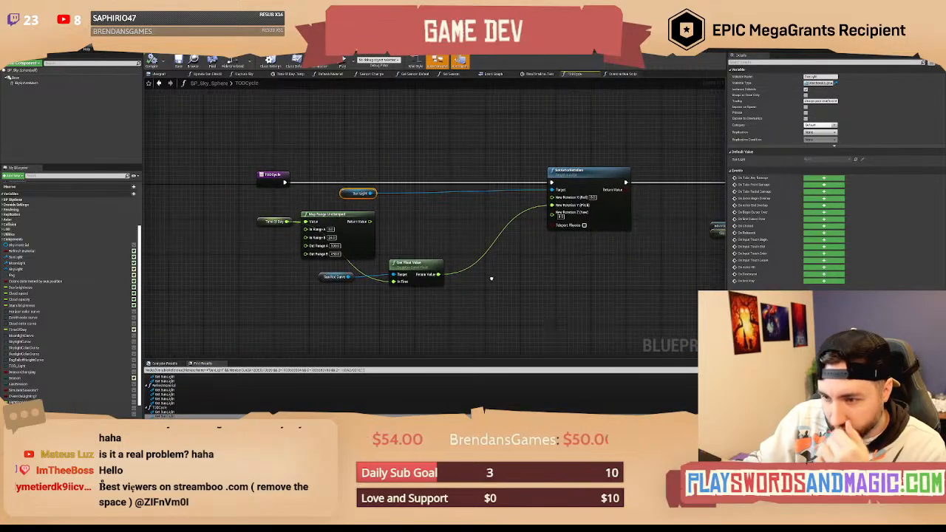
{"action": "left_click", "coordinate": [319, 325]}
{"action": "left_click_drag", "start_coordinate": [319, 325], "coordinate": [333, 284]}
{"action": "right_click_drag", "start_coordinate": [359, 298], "coordinate": [341, 300]}
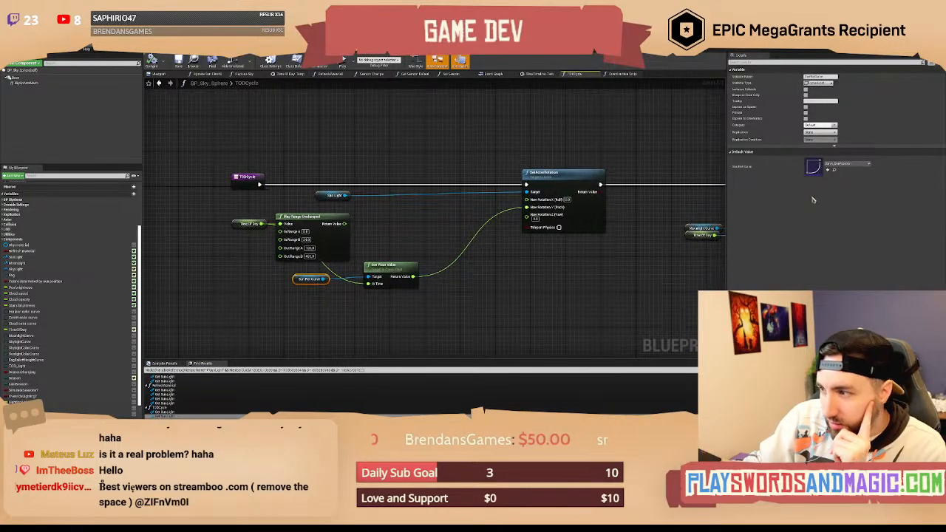
Open the curve asset assigned to Sun Rot Curve and examine its keys over the full time range.
{"action": "double_click", "coordinate": [815, 167]}
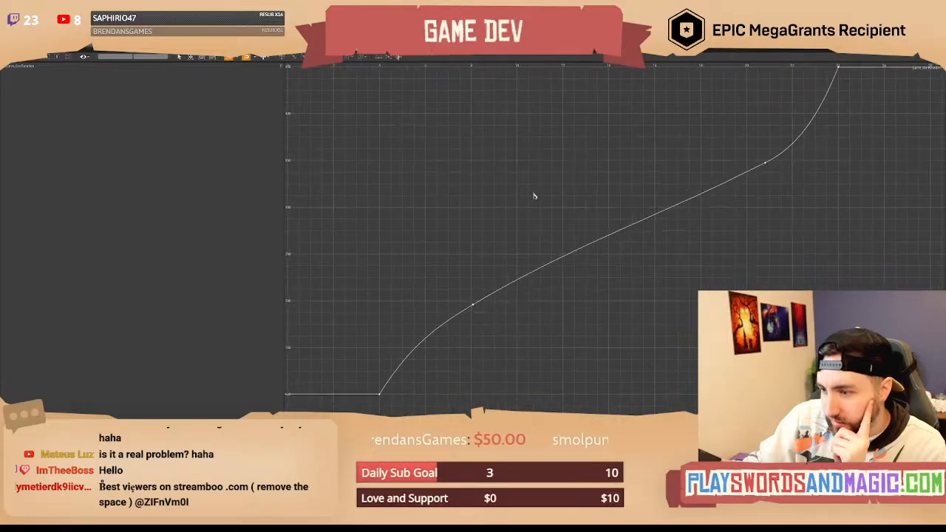
{"action": "right_click_drag", "start_coordinate": [477, 266], "coordinate": [501, 231]}
{"action": "right_click_drag", "start_coordinate": [410, 287], "coordinate": [427, 266]}
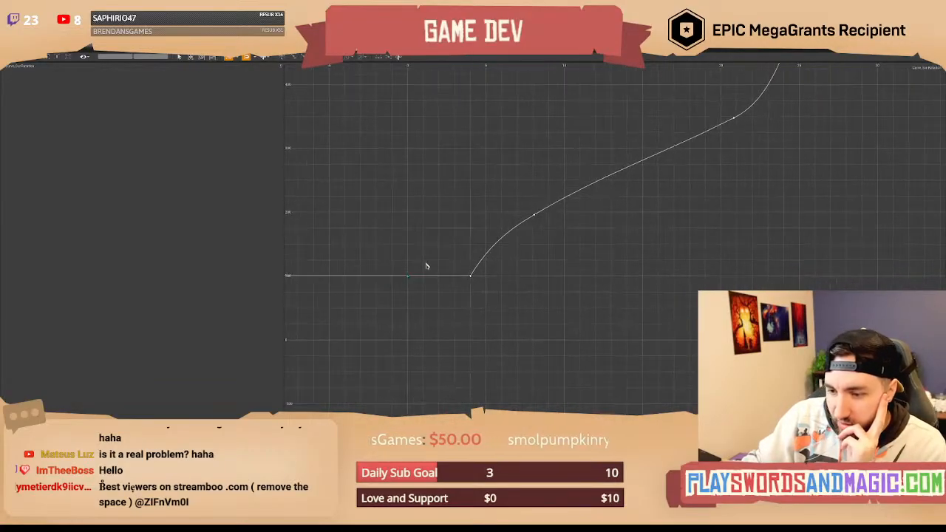
{"action": "right_click_drag", "start_coordinate": [516, 197], "coordinate": [499, 229]}
{"action": "scroll", "coordinate": [484, 240], "scroll_direction": "down", "scroll_amount": 2}
{"action": "scroll", "coordinate": [505, 229], "scroll_direction": "down", "scroll_amount": 1}
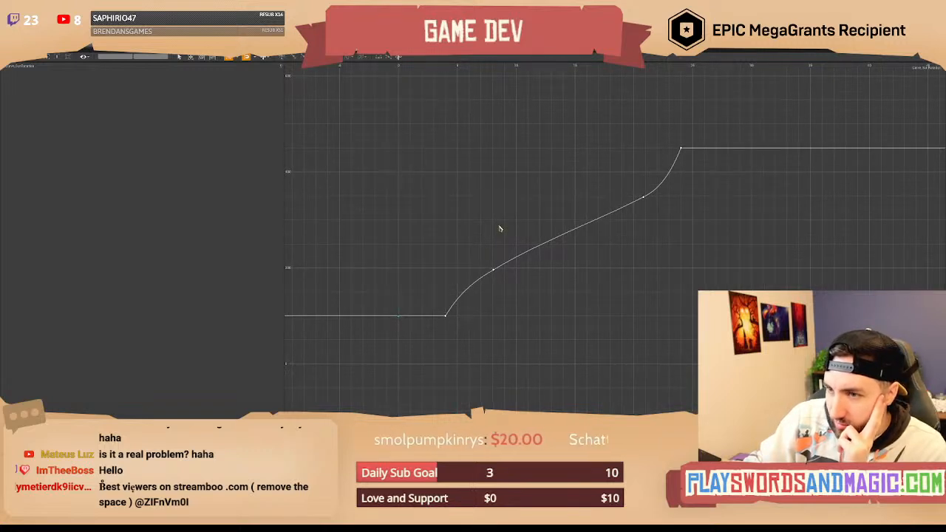
{"action": "right_click_drag", "start_coordinate": [500, 229], "coordinate": [502, 233]}
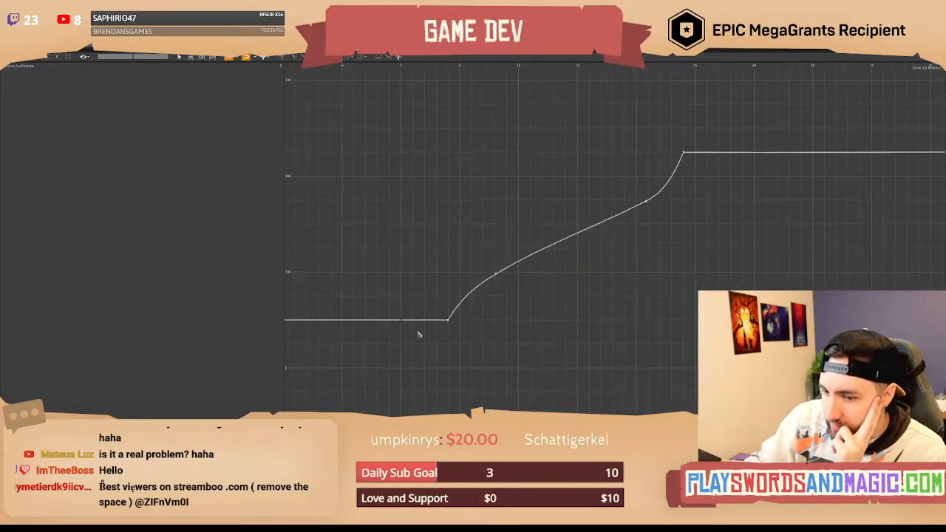
{"action": "right_click_drag", "start_coordinate": [442, 226], "coordinate": [435, 225]}
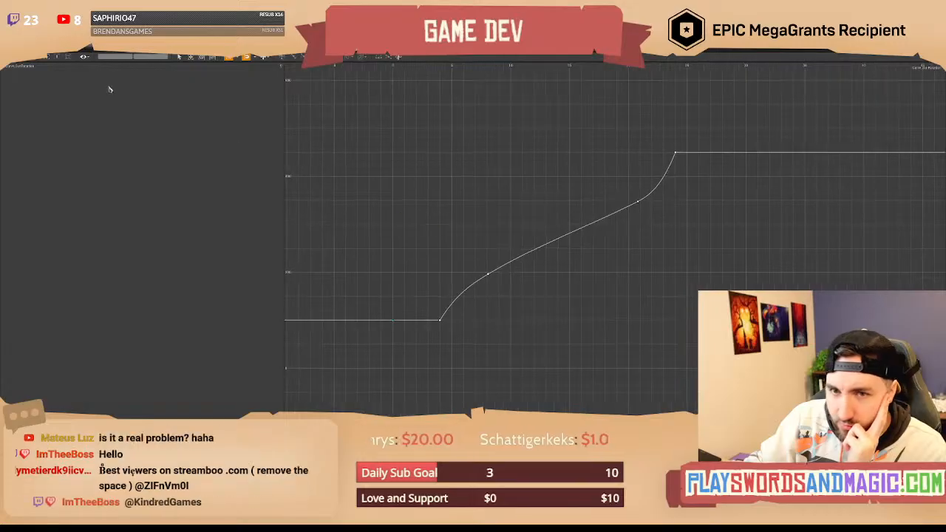
{"action": "left_click", "coordinate": [65, 46]}
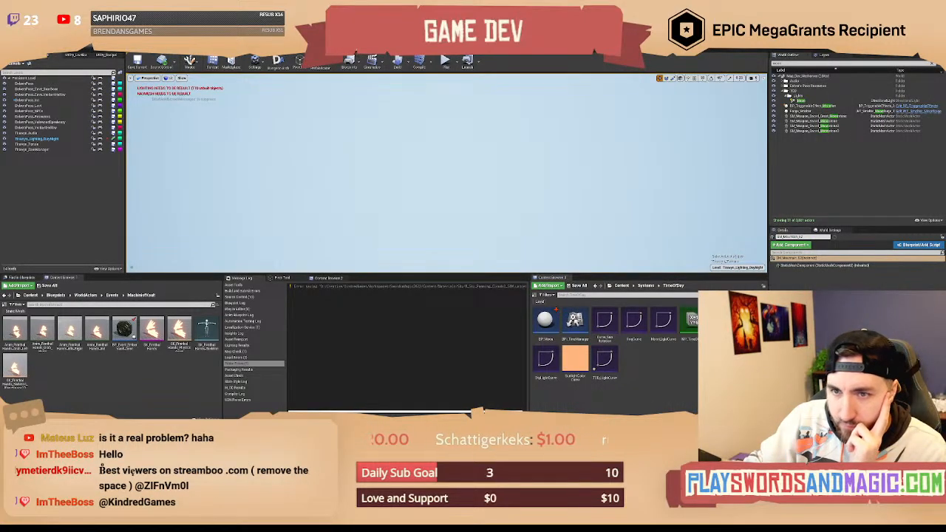
In TODCycle, try deleting the Map Range Unclamped node and wiring Time Of Day directly into Get Float Value's In Time, and undo it.
{"action": "left_click", "coordinate": [87, 49]}
{"action": "mouse_move", "coordinate": [405, 238]}
{"action": "right_mouse_down"}
{"action": "mouse_move", "coordinate": [385, 234]}
{"action": "mouse_move", "coordinate": [397, 236]}
{"action": "right_mouse_up"}
{"action": "left_click_drag", "start_coordinate": [334, 245], "coordinate": [338, 244]}
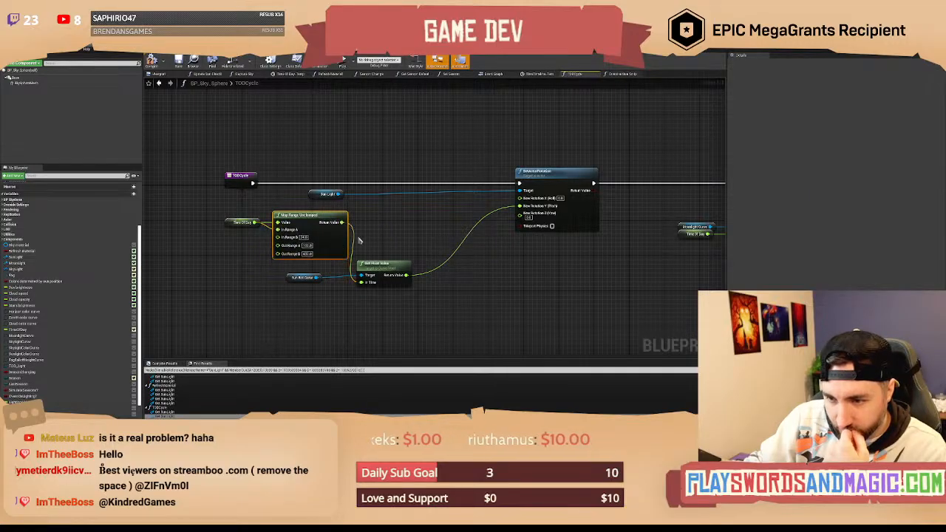
{"action": "key", "text": "Delete"}
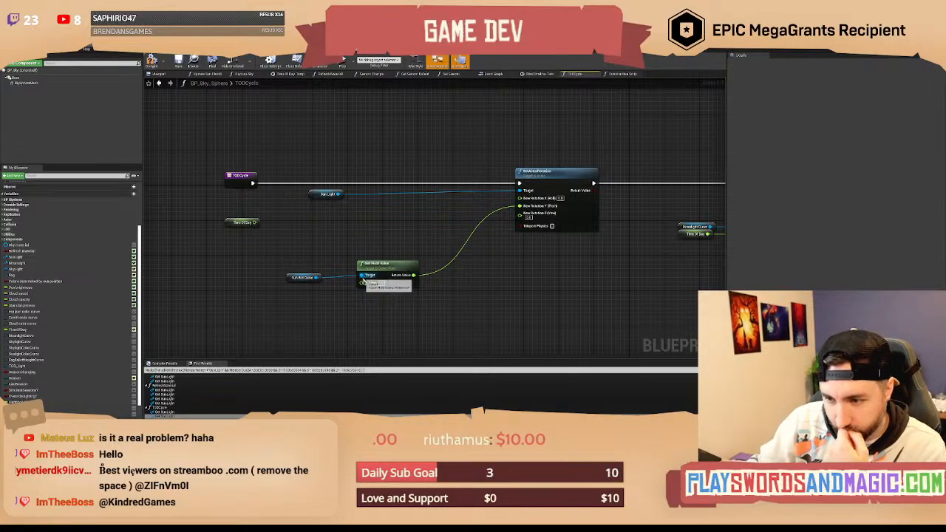
{"action": "left_click_drag", "start_coordinate": [361, 282], "coordinate": [254, 222]}
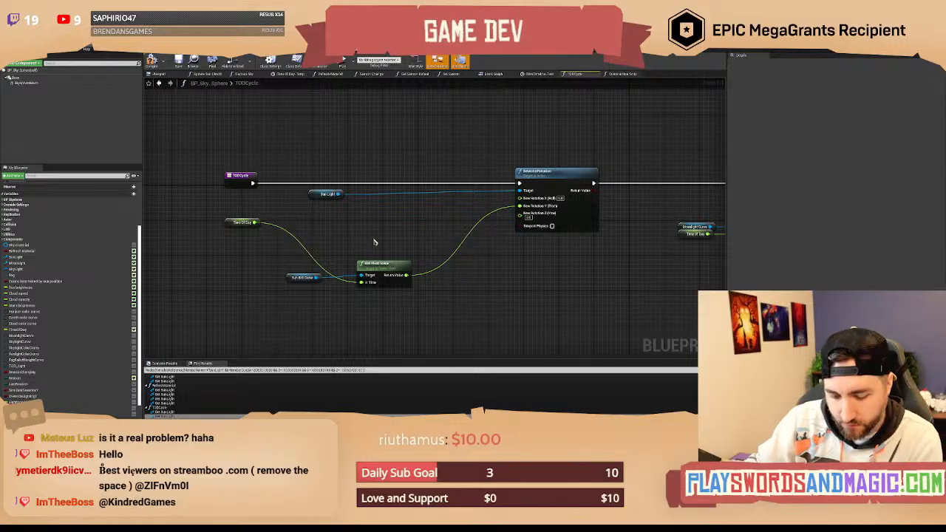
{"action": "key", "text": "ctrl+z"}
{"action": "key", "text": "ctrl+z"}
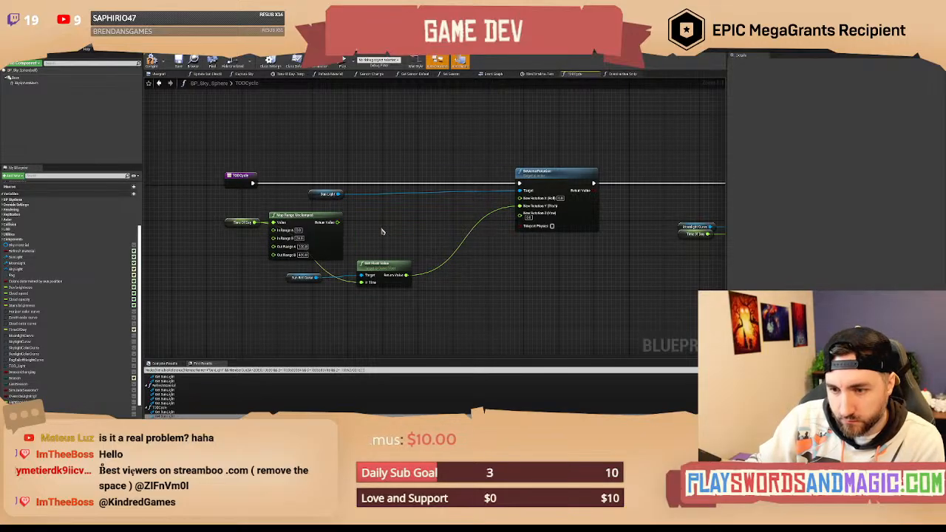
Review how Time Of Day, Map Range Unclamped and Sun Rot Curve feed the sun's SetActorRotation in TODCycle.
{"action": "right_click_drag", "start_coordinate": [375, 237], "coordinate": [393, 240]}
{"action": "left_click_drag", "start_coordinate": [384, 231], "coordinate": [358, 242]}
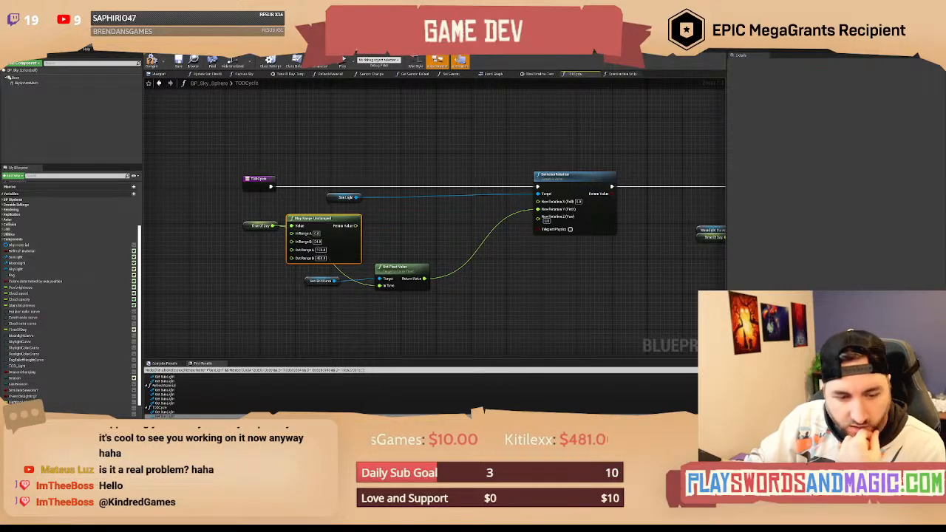
{"action": "right_click_drag", "start_coordinate": [425, 172], "coordinate": [392, 172]}
{"action": "right_click_drag", "start_coordinate": [406, 224], "coordinate": [388, 214]}
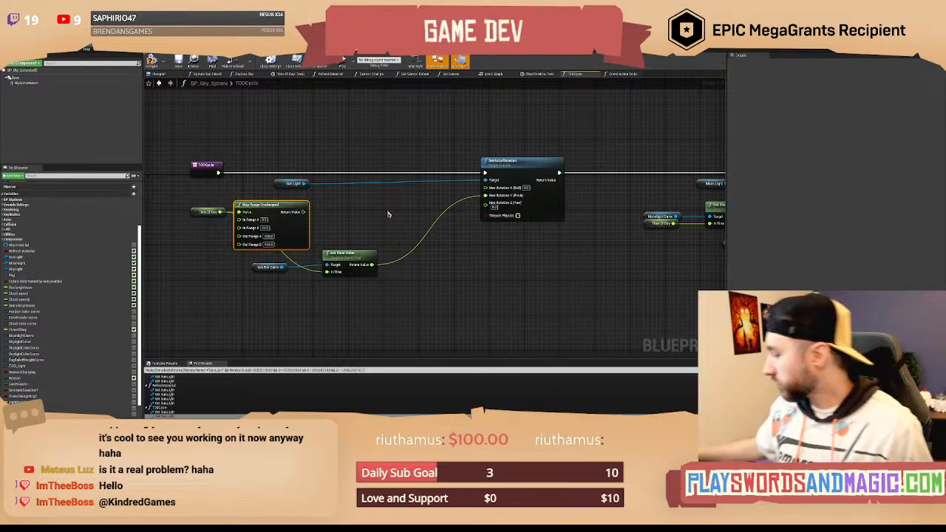
{"action": "right_click_drag", "start_coordinate": [388, 215], "coordinate": [389, 192]}
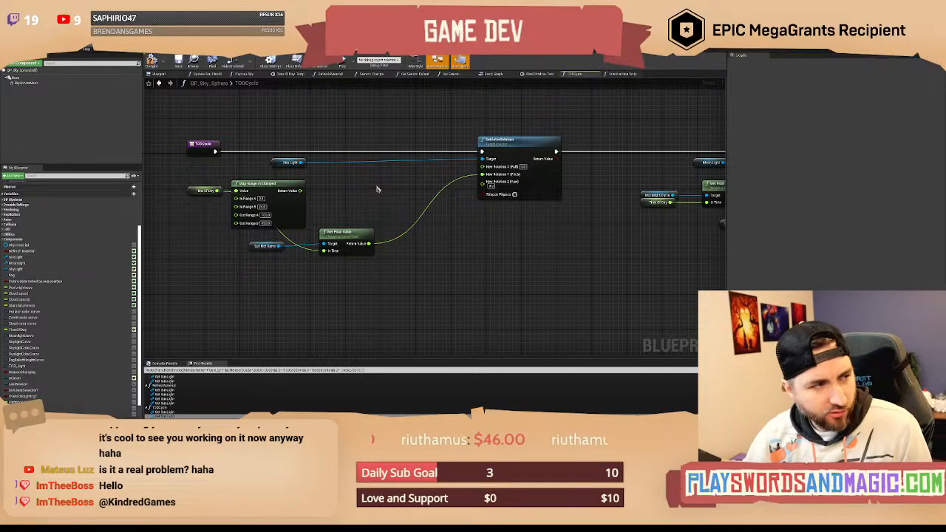
{"action": "right_click_drag", "start_coordinate": [377, 189], "coordinate": [401, 217]}
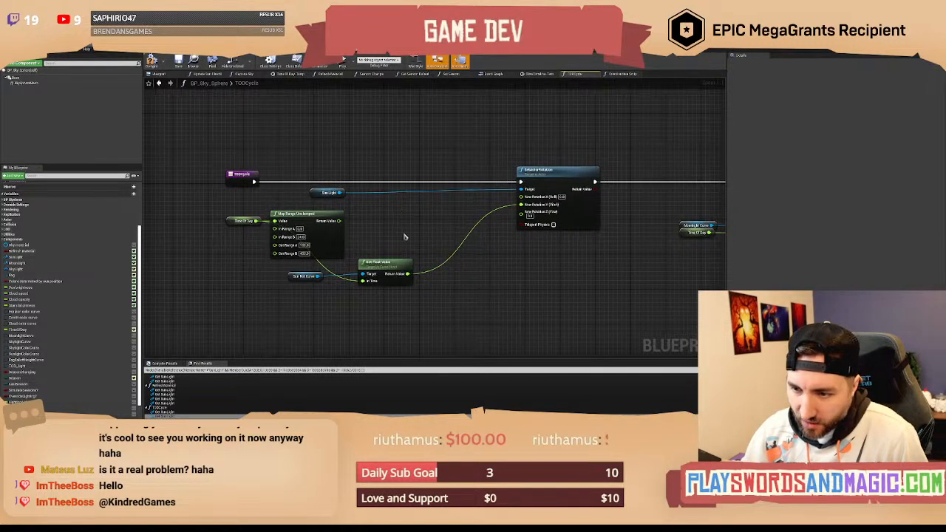
{"action": "left_click_drag", "start_coordinate": [405, 308], "coordinate": [307, 271]}
{"action": "left_click", "coordinate": [388, 239]}
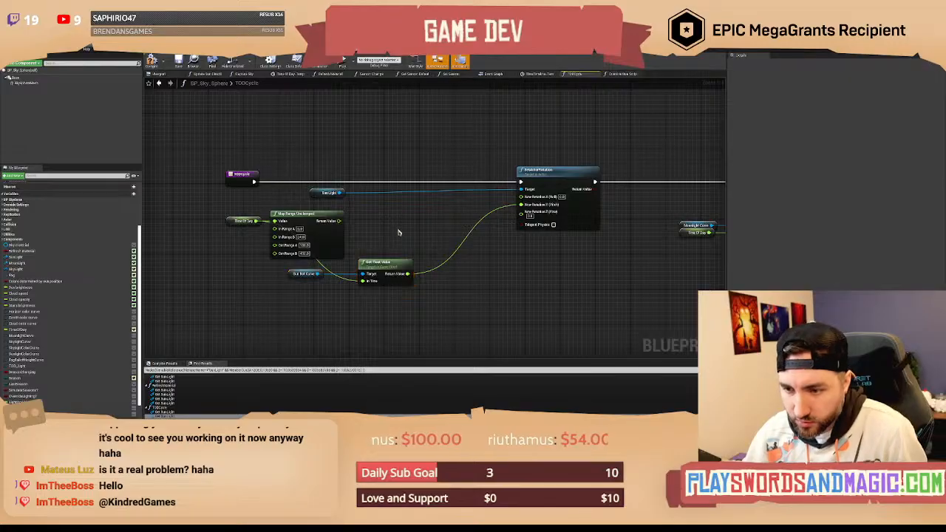
{"action": "right_click_drag", "start_coordinate": [397, 229], "coordinate": [394, 215]}
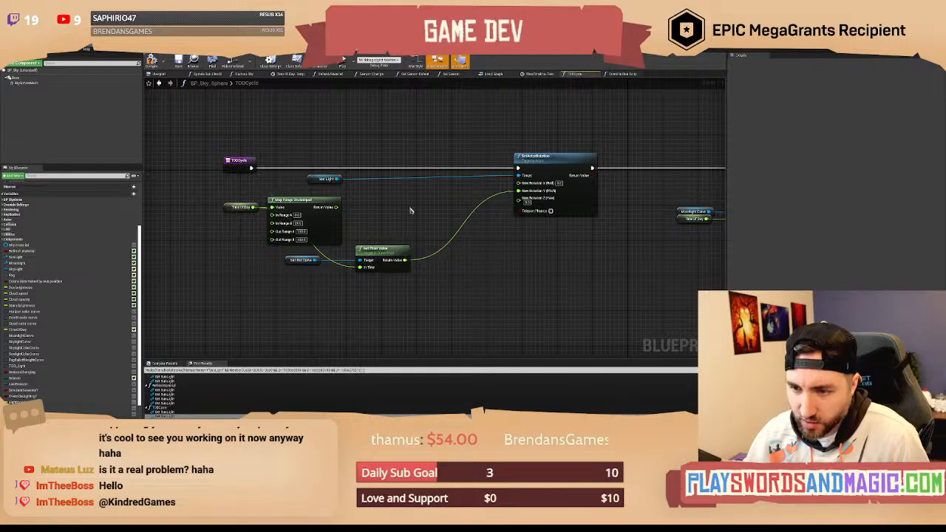
{"action": "right_click_drag", "start_coordinate": [411, 211], "coordinate": [406, 201]}
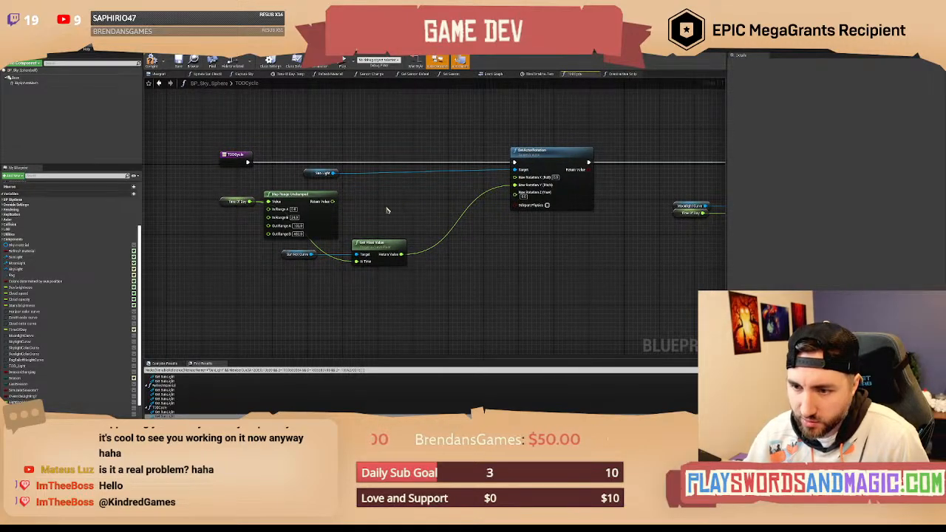
{"action": "left_click", "coordinate": [335, 215]}
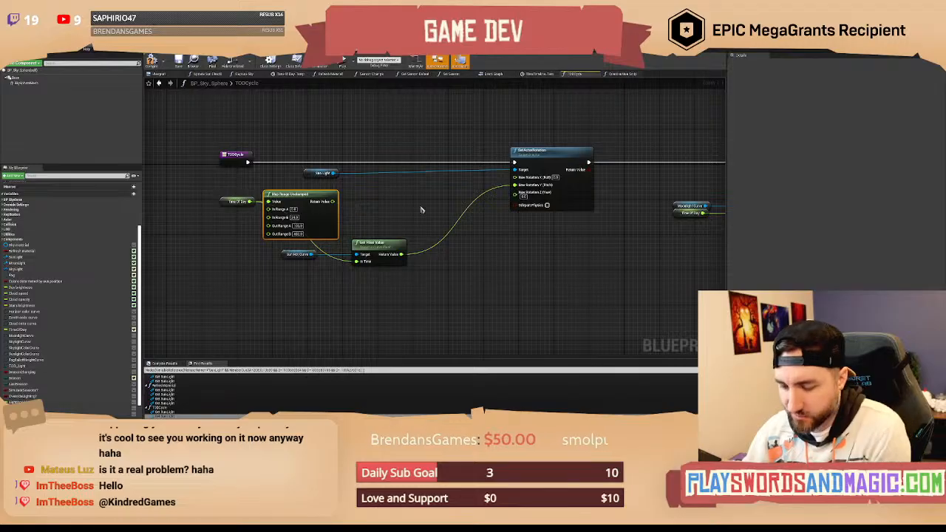
{"action": "left_click", "coordinate": [395, 223]}
{"action": "left_click", "coordinate": [378, 253]}
{"action": "left_click", "coordinate": [383, 287]}
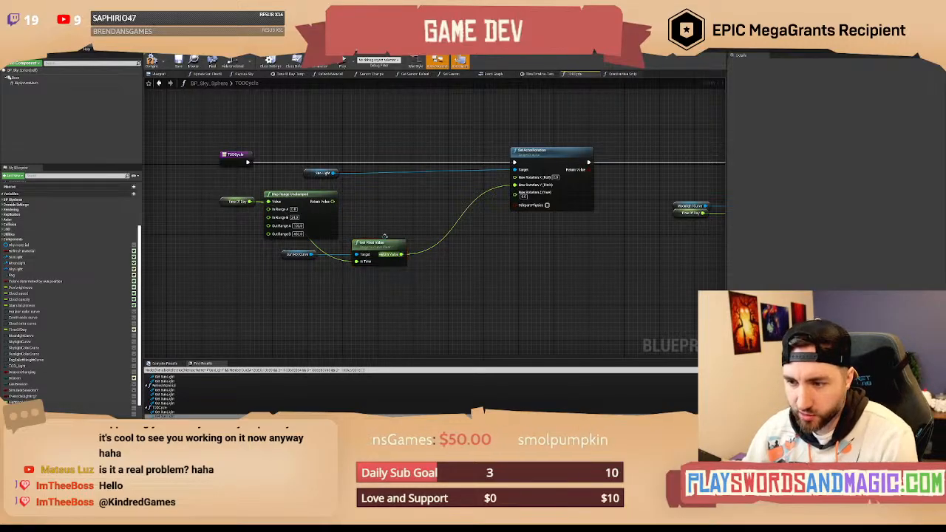
{"action": "mouse_move", "coordinate": [379, 205]}
{"action": "right_mouse_down"}
{"action": "mouse_move", "coordinate": [388, 216]}
{"action": "mouse_move", "coordinate": [392, 204]}
{"action": "right_mouse_up"}
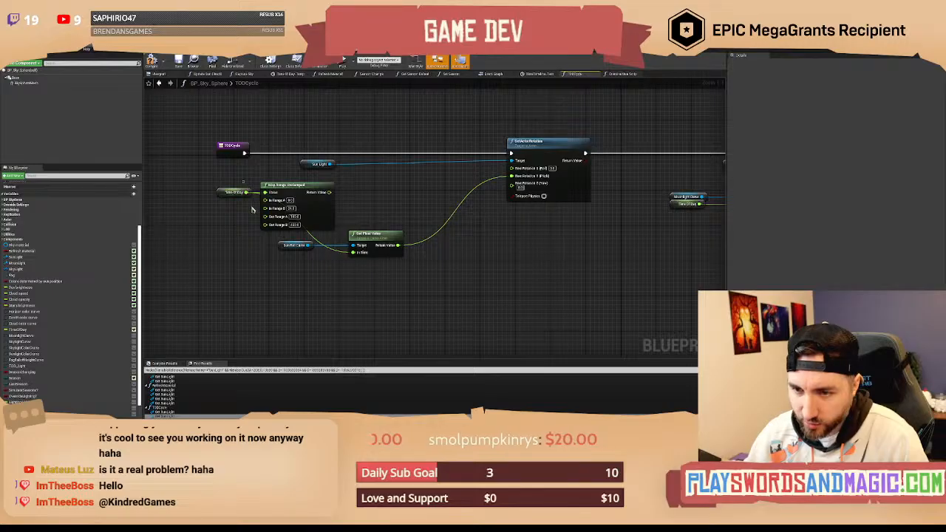
{"action": "left_click_drag", "start_coordinate": [252, 210], "coordinate": [256, 211]}
{"action": "left_click", "coordinate": [405, 202]}
{"action": "right_click_drag", "start_coordinate": [404, 204], "coordinate": [385, 211]}
In the sun rotation curve, lower the starting key at time 0 to a value of about 0.
{"action": "left_click", "coordinate": [376, 43]}
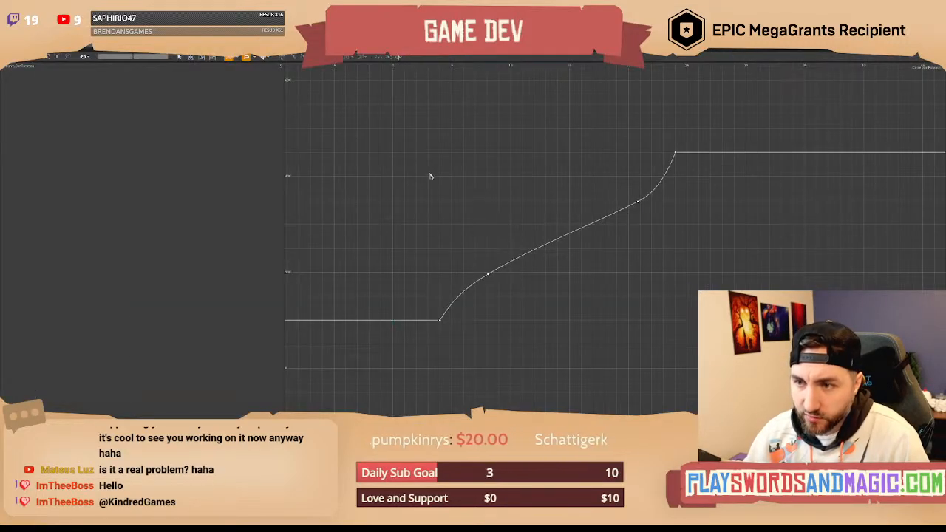
{"action": "right_click_drag", "start_coordinate": [544, 319], "coordinate": [478, 309]}
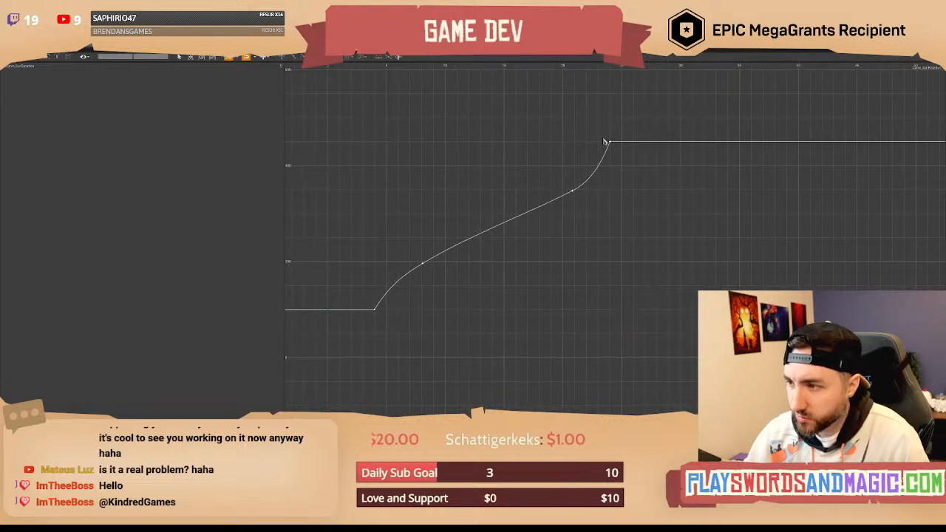
{"action": "right_click_drag", "start_coordinate": [620, 167], "coordinate": [572, 164]}
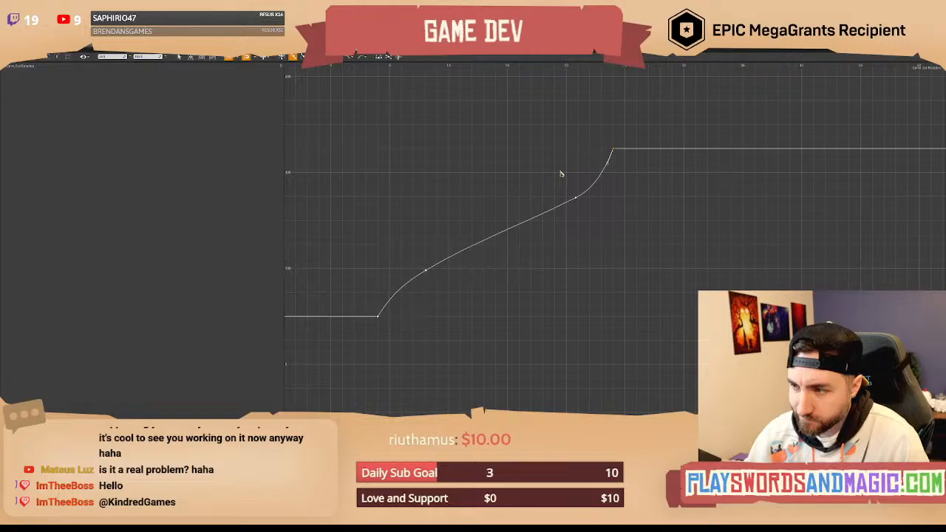
{"action": "right_click_drag", "start_coordinate": [440, 228], "coordinate": [448, 207]}
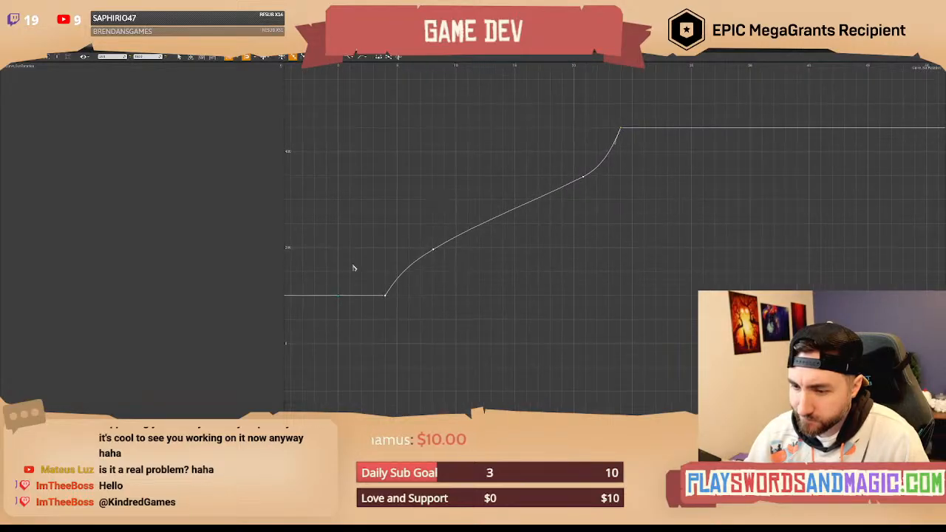
{"action": "left_click_drag", "start_coordinate": [340, 317], "coordinate": [339, 344]}
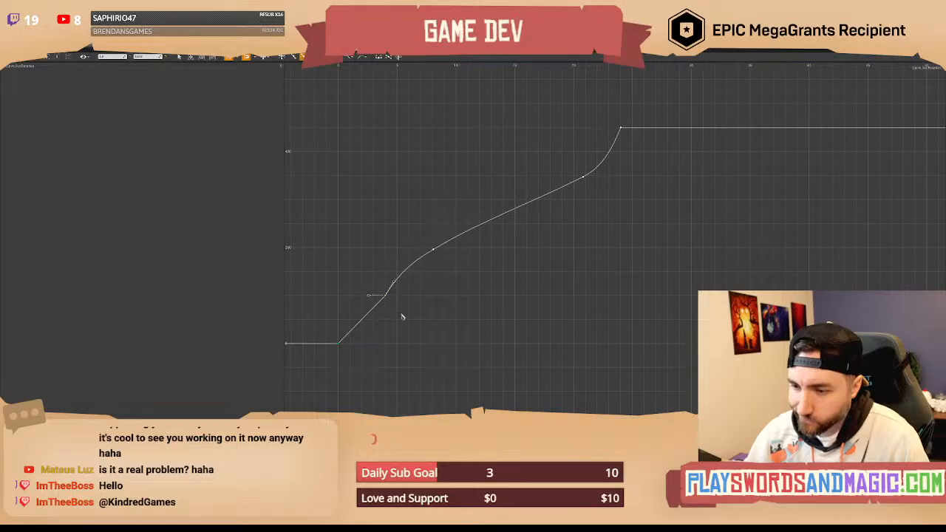
Set the second key's tangents to User and, with snapping off, move the key slightly earlier to smooth the curve.
{"action": "left_click", "coordinate": [385, 297]}
{"action": "right_click", "coordinate": [386, 298]}
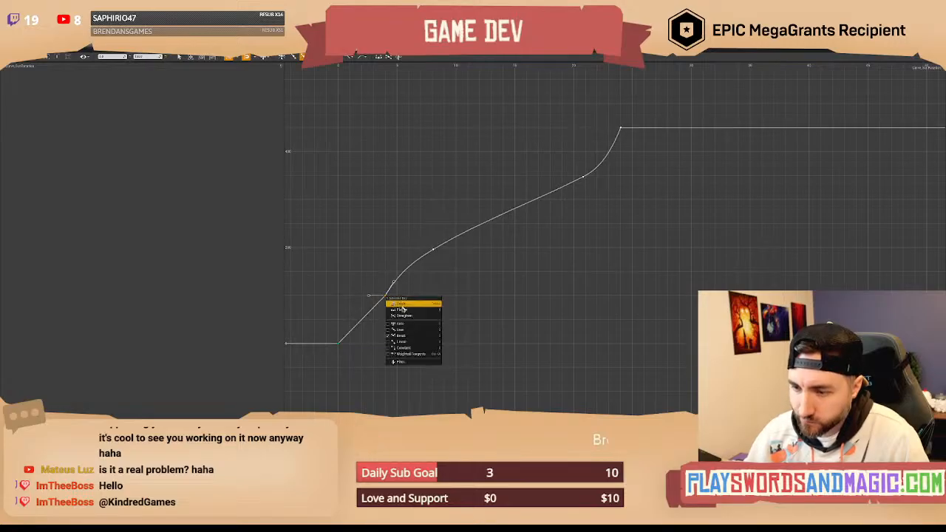
{"action": "left_click", "coordinate": [411, 329]}
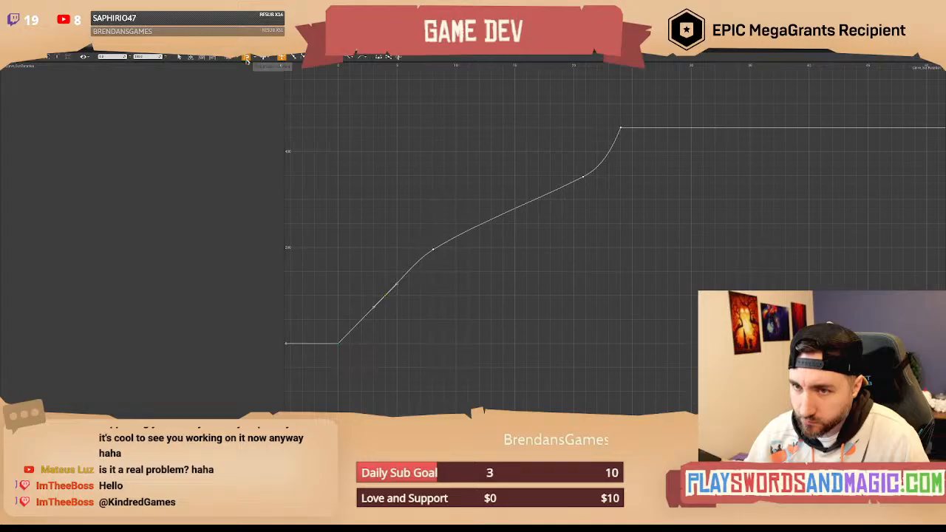
{"action": "left_click_drag", "start_coordinate": [387, 298], "coordinate": [377, 294]}
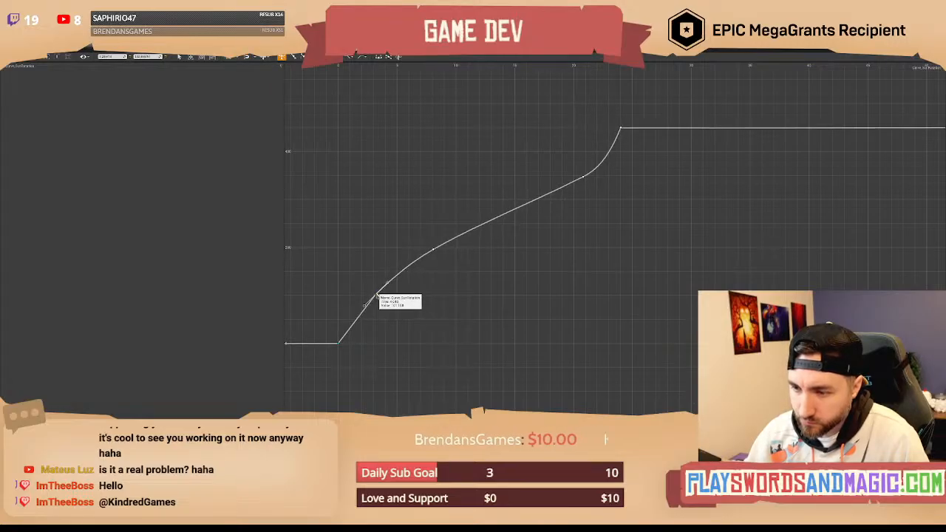
Set the starting key's tangents to Break and steepen its outgoing handle toward the second key.
{"action": "right_click_drag", "start_coordinate": [578, 252], "coordinate": [549, 263]}
{"action": "left_click_drag", "start_coordinate": [582, 124], "coordinate": [611, 154]}
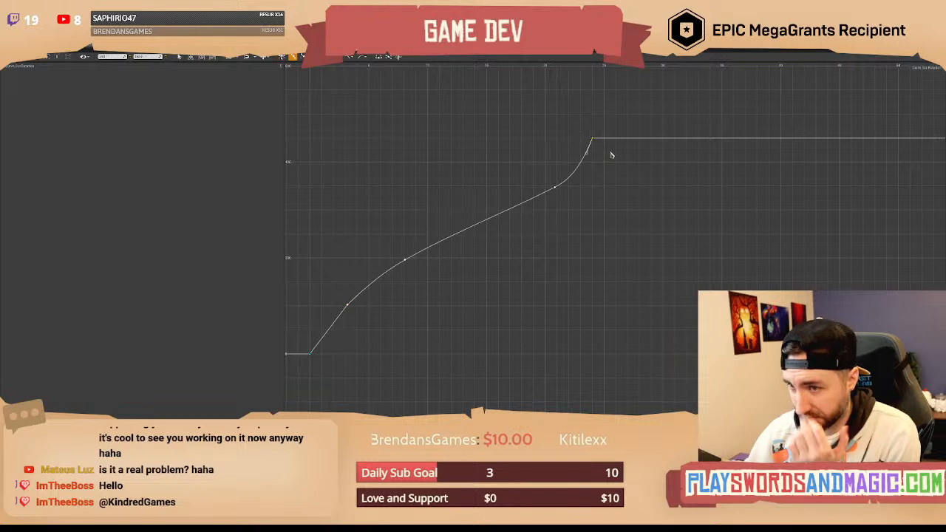
{"action": "right_click_drag", "start_coordinate": [557, 141], "coordinate": [575, 157]}
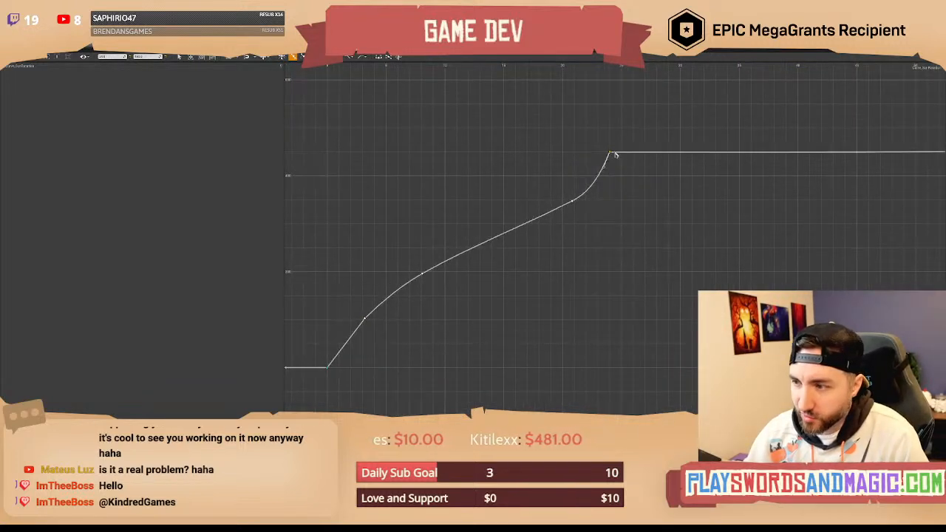
{"action": "mouse_move", "coordinate": [612, 155]}
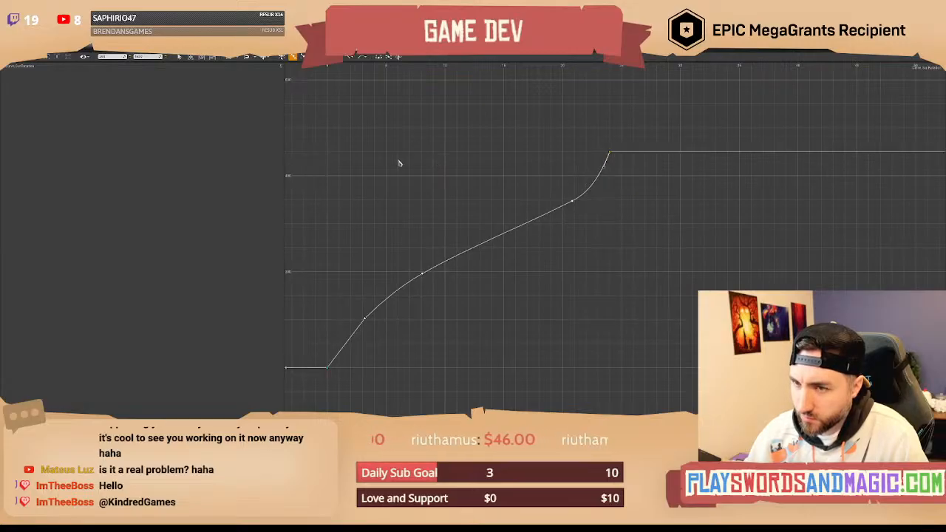
{"action": "right_click_drag", "start_coordinate": [399, 161], "coordinate": [405, 164]}
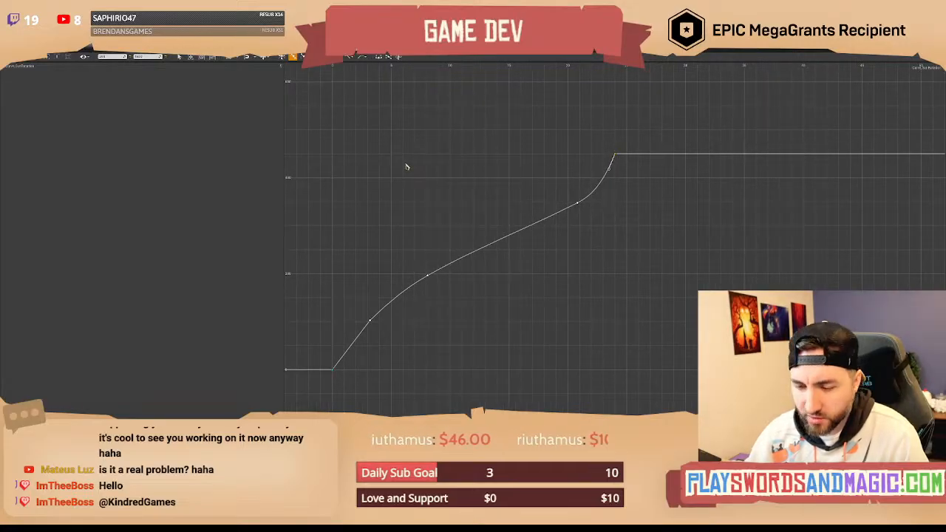
{"action": "right_click", "coordinate": [333, 370]}
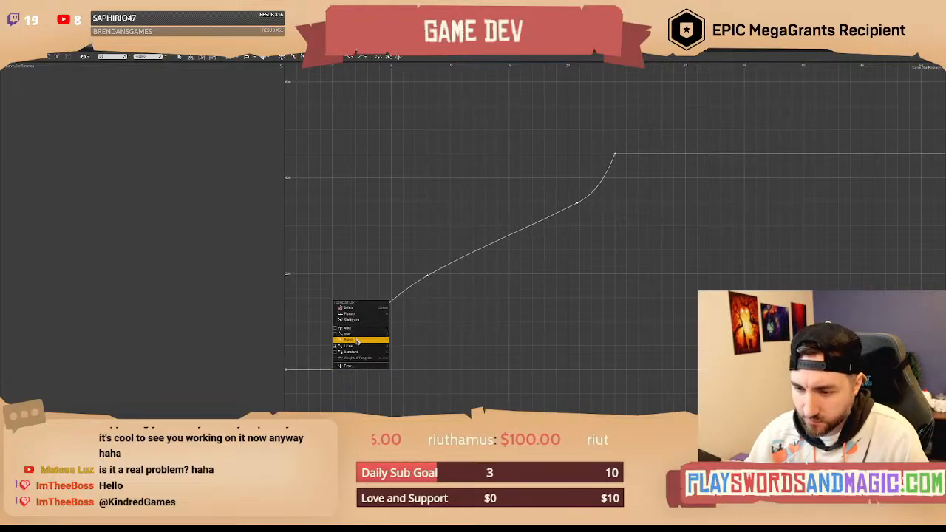
{"action": "left_click", "coordinate": [358, 340]}
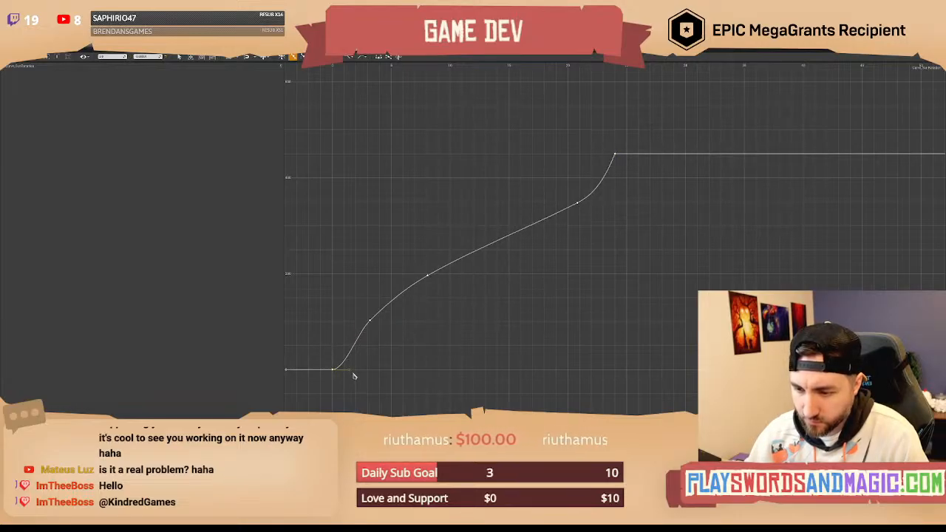
{"action": "left_click_drag", "start_coordinate": [350, 371], "coordinate": [343, 354]}
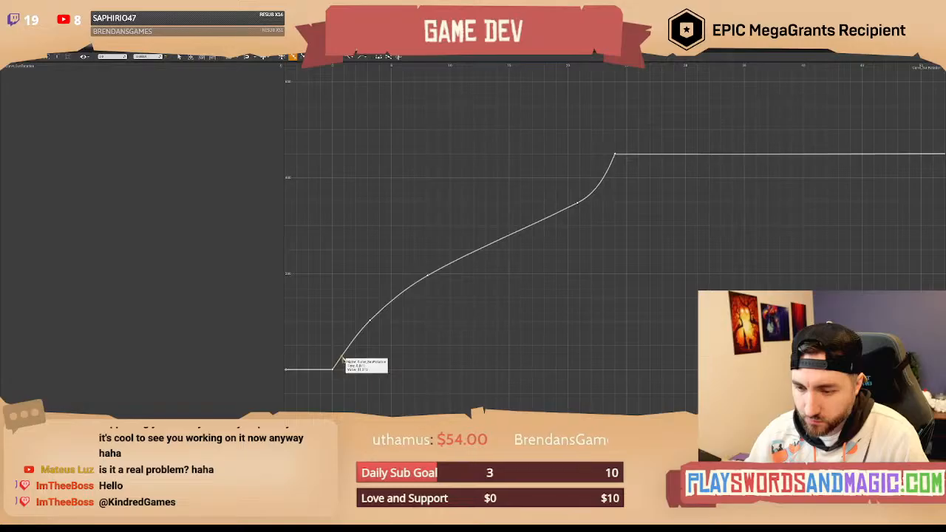
Slightly flatten the starting key's outgoing handle in the sun rotation curve and select the end key.
{"action": "left_click_drag", "start_coordinate": [342, 356], "coordinate": [342, 358]}
{"action": "scroll", "coordinate": [393, 255], "scroll_direction": "down", "scroll_amount": 2}
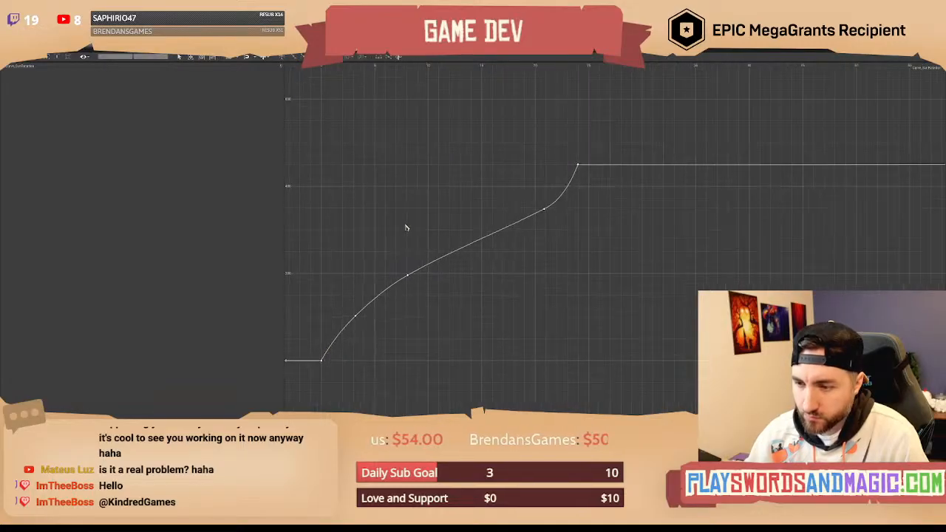
{"action": "right_click_drag", "start_coordinate": [399, 235], "coordinate": [396, 239]}
{"action": "left_click_drag", "start_coordinate": [527, 165], "coordinate": [601, 190]}
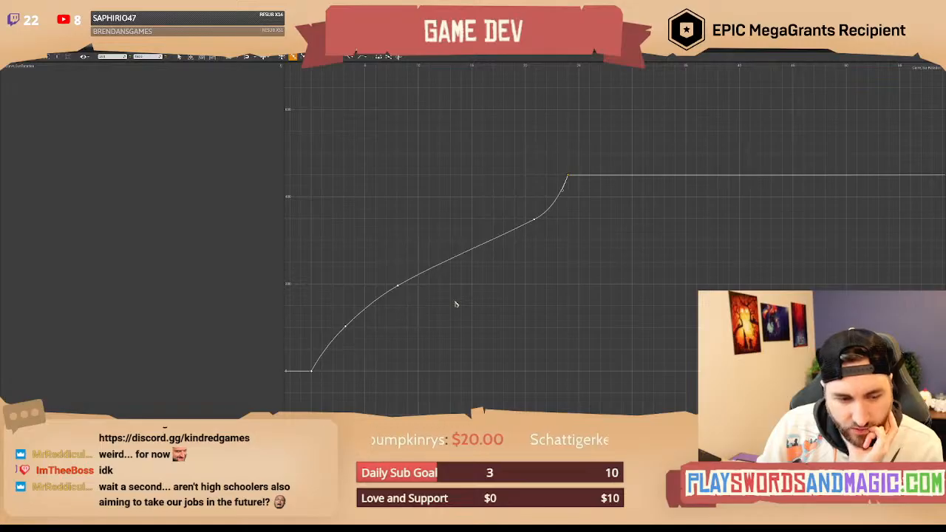
Delete the second key of the sun rotation curve, just after the starting key.
{"action": "right_click_drag", "start_coordinate": [456, 304], "coordinate": [475, 284]}
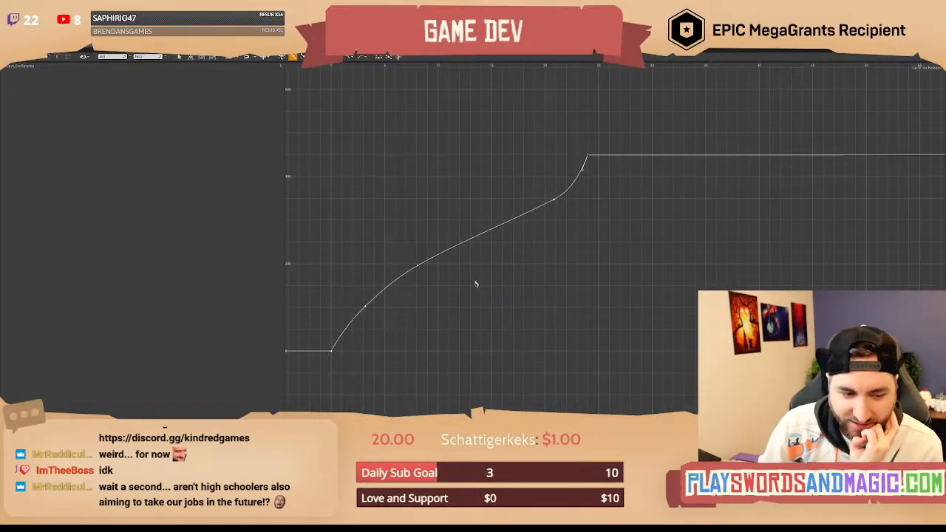
{"action": "right_click_drag", "start_coordinate": [483, 267], "coordinate": [475, 252]}
{"action": "right_click_drag", "start_coordinate": [574, 214], "coordinate": [589, 226]}
{"action": "left_click_drag", "start_coordinate": [567, 137], "coordinate": [593, 176]}
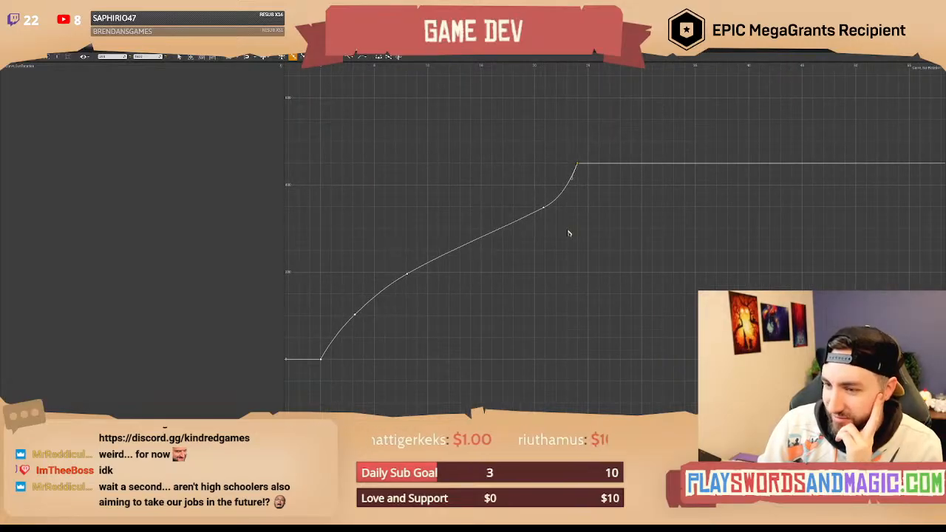
{"action": "right_click_drag", "start_coordinate": [567, 230], "coordinate": [622, 200]}
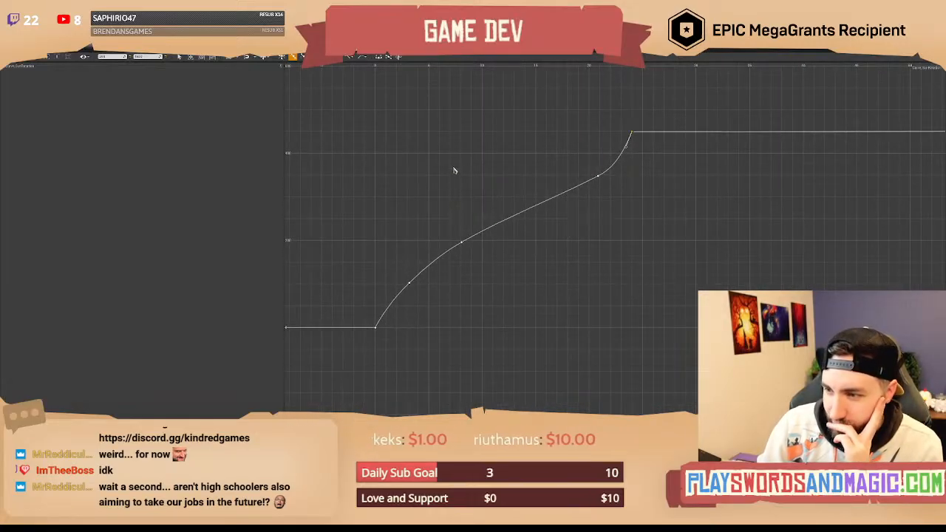
{"action": "left_click_drag", "start_coordinate": [448, 161], "coordinate": [620, 268]}
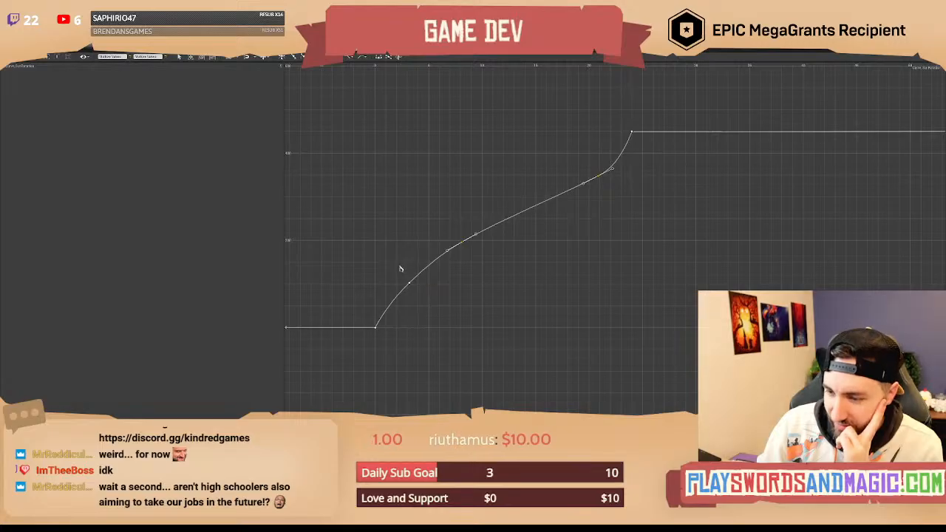
{"action": "left_click", "coordinate": [409, 283]}
{"action": "right_click_drag", "start_coordinate": [540, 266], "coordinate": [536, 267]}
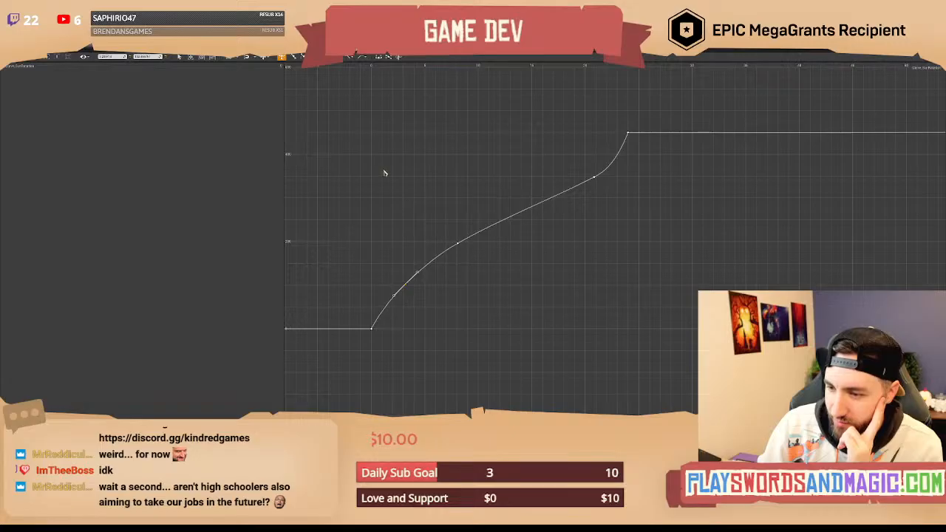
{"action": "left_click_drag", "start_coordinate": [403, 143], "coordinate": [616, 256]}
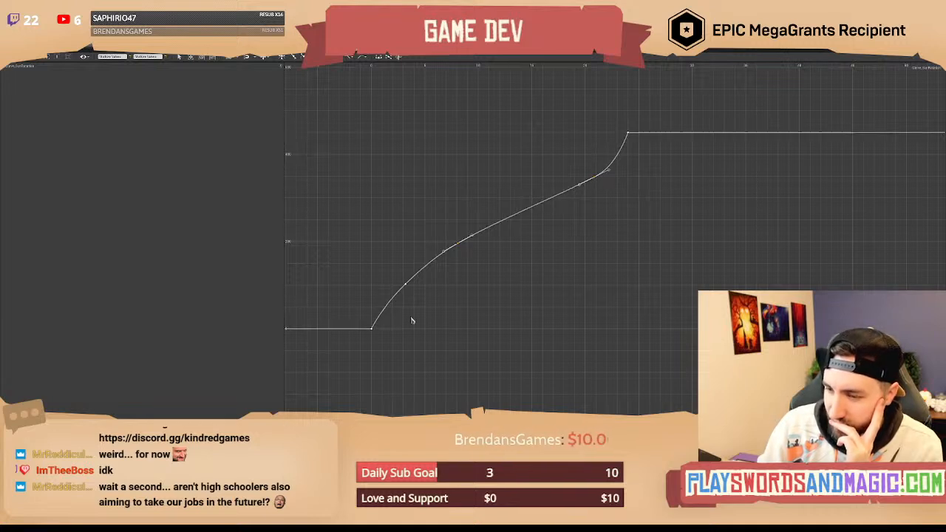
{"action": "left_click", "coordinate": [440, 298]}
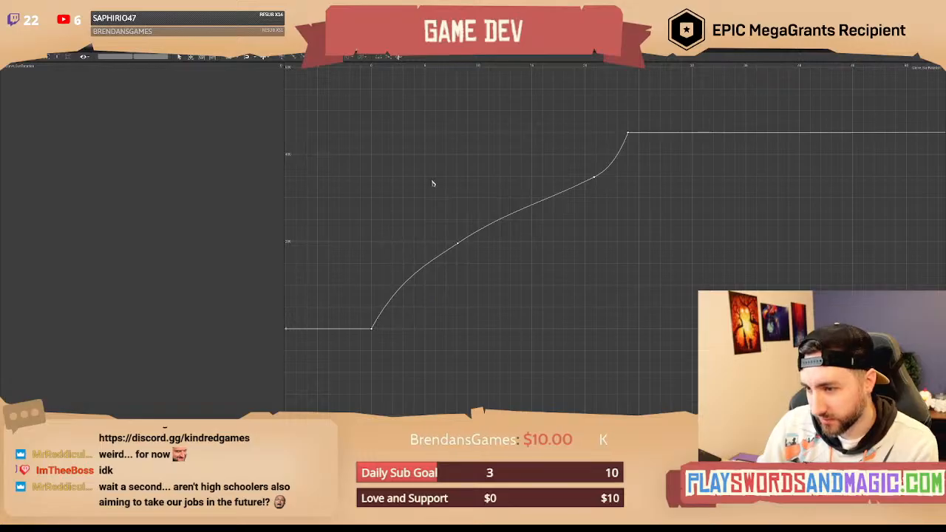
Move the two middle keys together to earlier times and lower values, and set the end key's value to 360.
{"action": "left_click_drag", "start_coordinate": [445, 160], "coordinate": [612, 325]}
{"action": "left_click_drag", "start_coordinate": [595, 180], "coordinate": [566, 210]}
{"action": "left_click", "coordinate": [627, 133]}
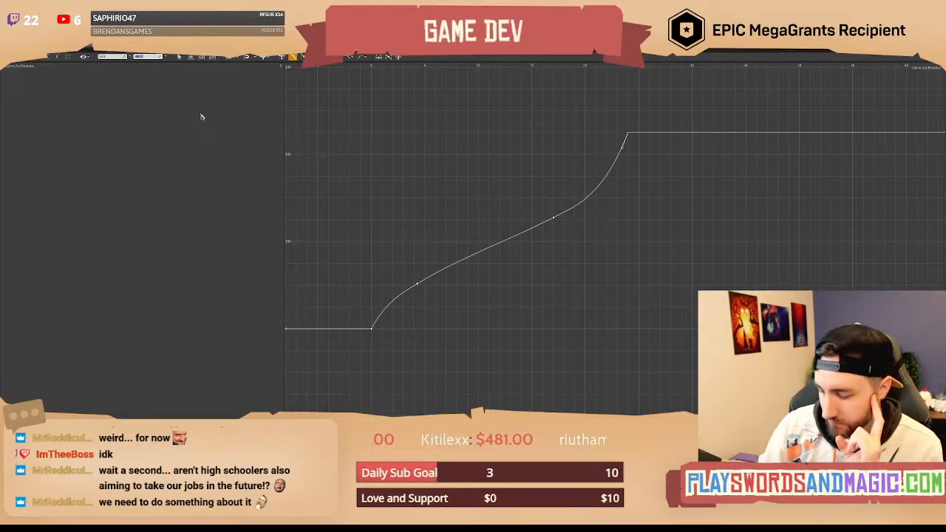
{"action": "type", "text": "360"}
{"action": "key", "text": "Return"}
Shift the two middle keys together by about one time unit toward the end key.
{"action": "left_click", "coordinate": [550, 206]}
{"action": "right_click_drag", "start_coordinate": [547, 202], "coordinate": [533, 196]}
{"action": "left_click_drag", "start_coordinate": [372, 196], "coordinate": [545, 302]}
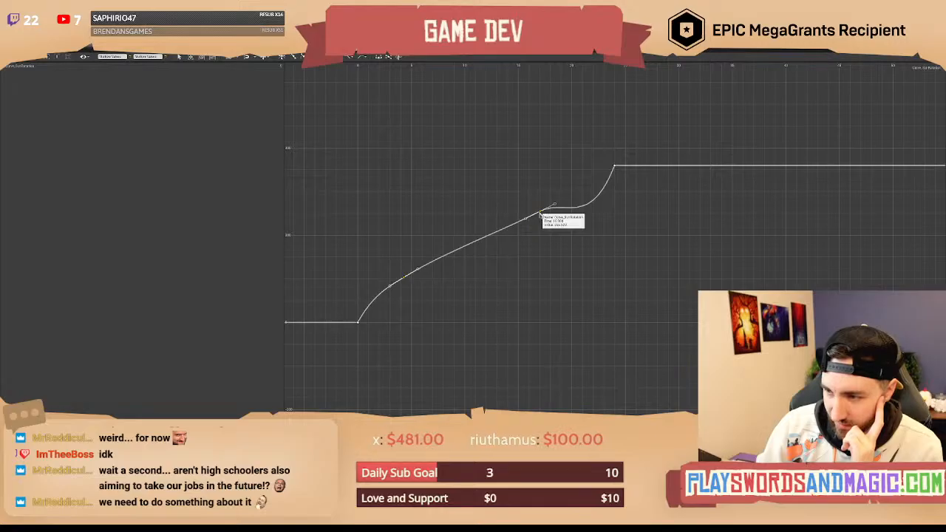
{"action": "left_click_drag", "start_coordinate": [540, 214], "coordinate": [553, 216]}
Flatten the end key's incoming handle and the starting key's outgoing handle to blend smoothly with the middle keys.
{"action": "left_click_drag", "start_coordinate": [598, 152], "coordinate": [604, 182]}
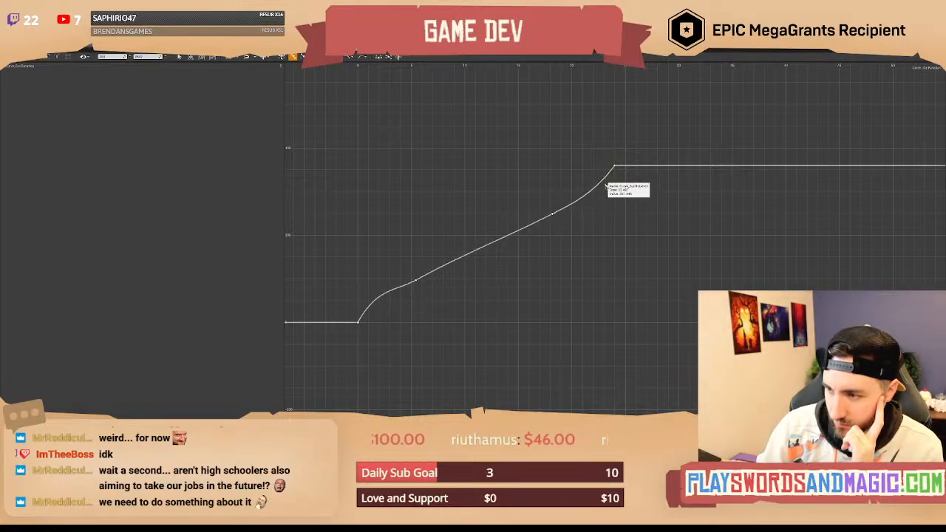
{"action": "left_click_drag", "start_coordinate": [347, 315], "coordinate": [374, 311]}
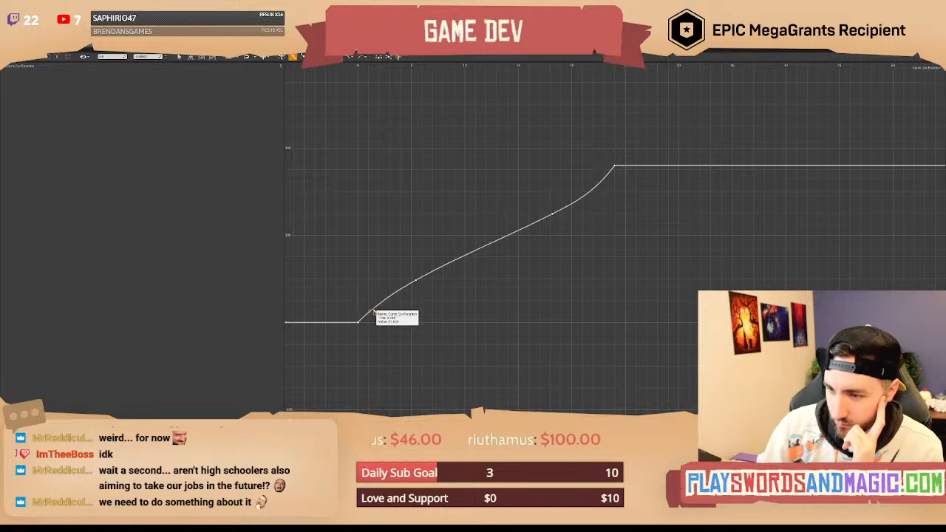
{"action": "left_click", "coordinate": [424, 308]}
{"action": "right_click_drag", "start_coordinate": [518, 294], "coordinate": [527, 289]}
{"action": "left_click_drag", "start_coordinate": [389, 169], "coordinate": [547, 279]}
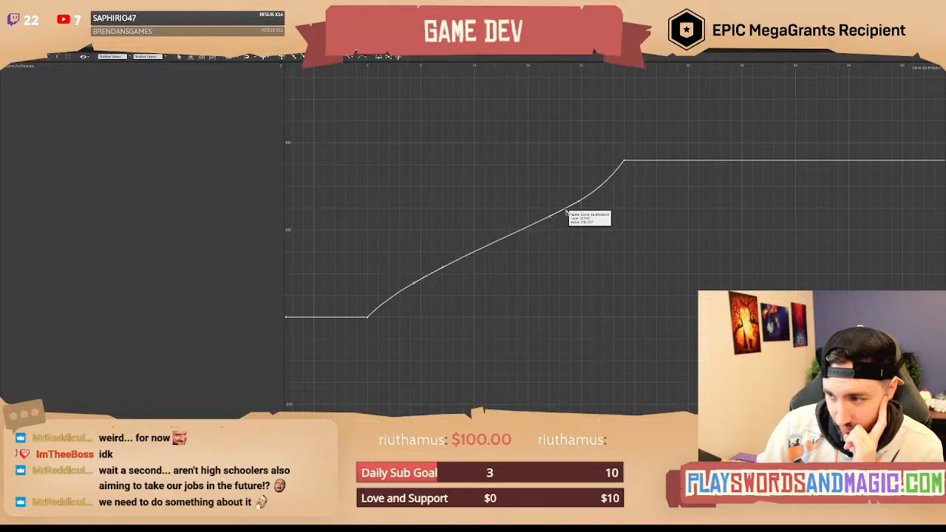
{"action": "left_click", "coordinate": [392, 319]}
{"action": "left_click_drag", "start_coordinate": [355, 300], "coordinate": [387, 320]}
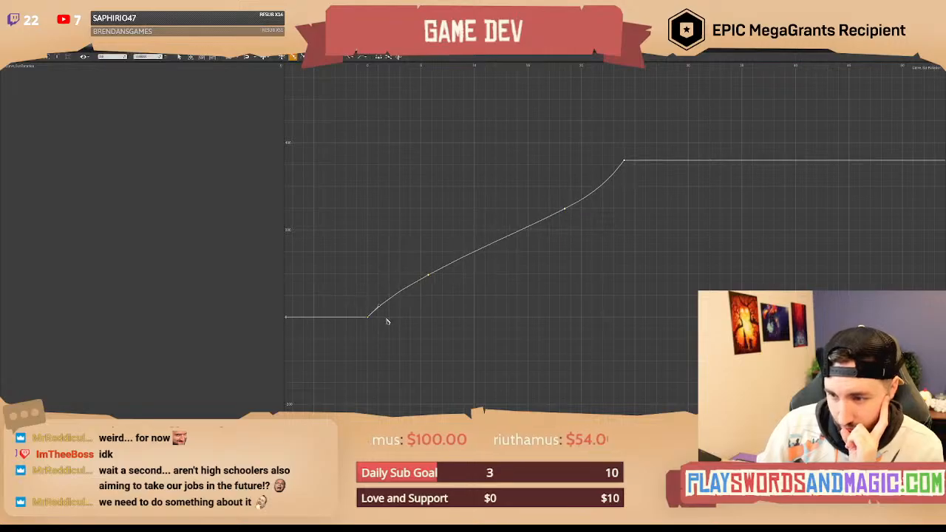
Deselect the keys and save the sun rotation curve.
{"action": "left_click", "coordinate": [463, 306]}
{"action": "right_click_drag", "start_coordinate": [454, 207], "coordinate": [463, 215]}
{"action": "key", "text": "ctrl+s"}
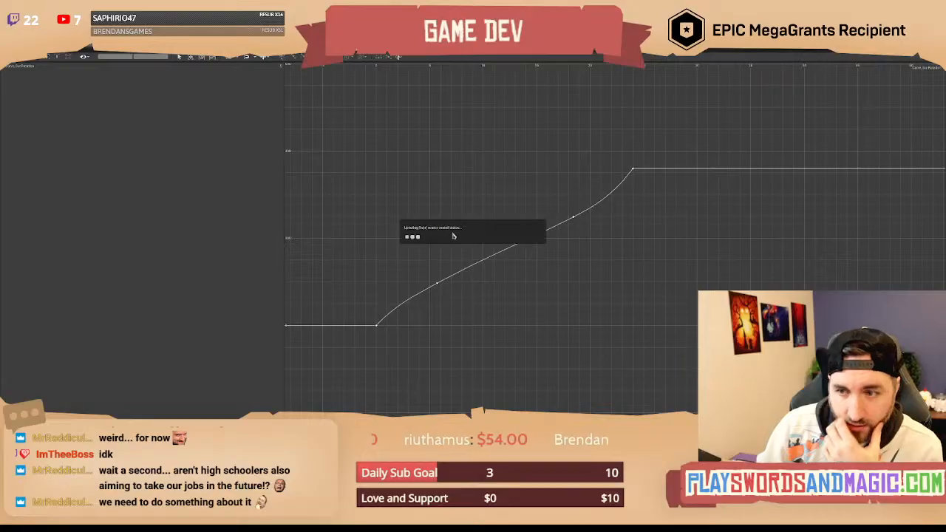
{"action": "left_click", "coordinate": [510, 285]}
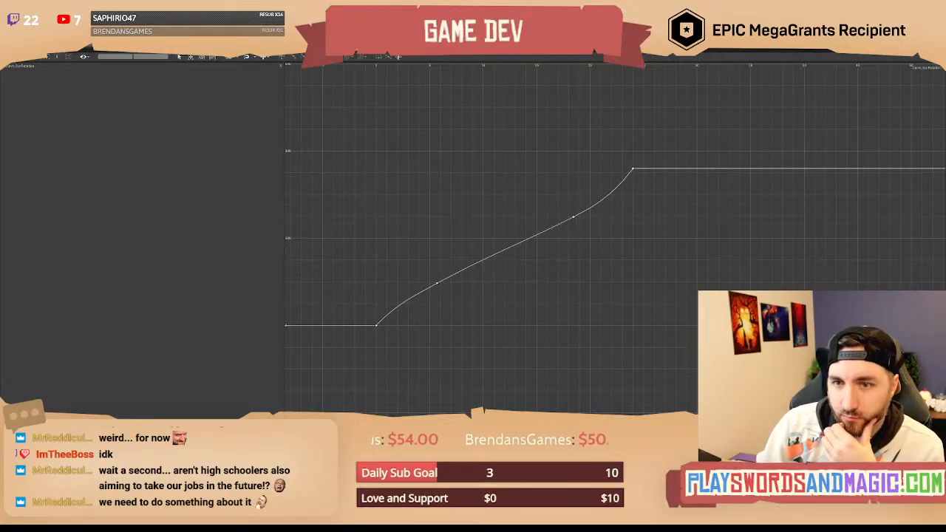
Play the level, run "/settime night" and "slomo 5" to watch the sky cycle, and stop the session.
{"action": "left_click", "coordinate": [59, 42]}
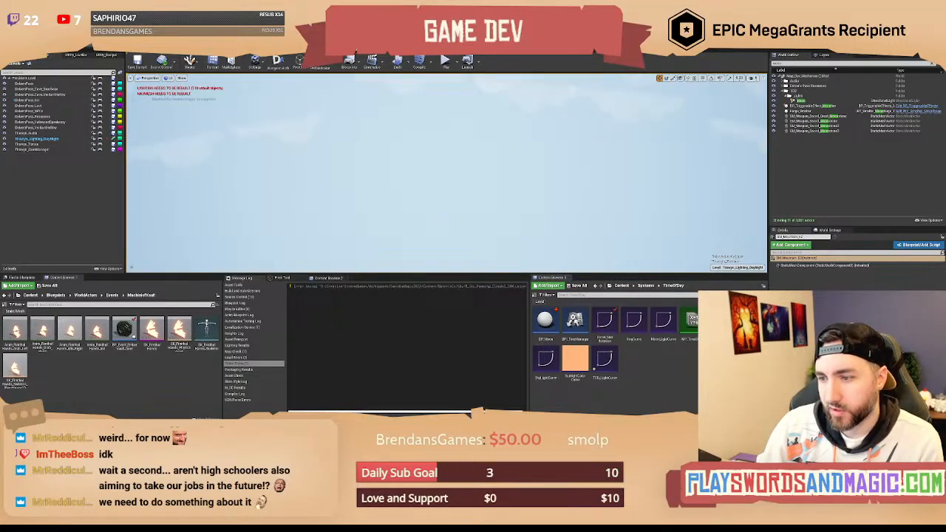
{"action": "right_click_drag", "start_coordinate": [446, 173], "coordinate": [496, 194]}
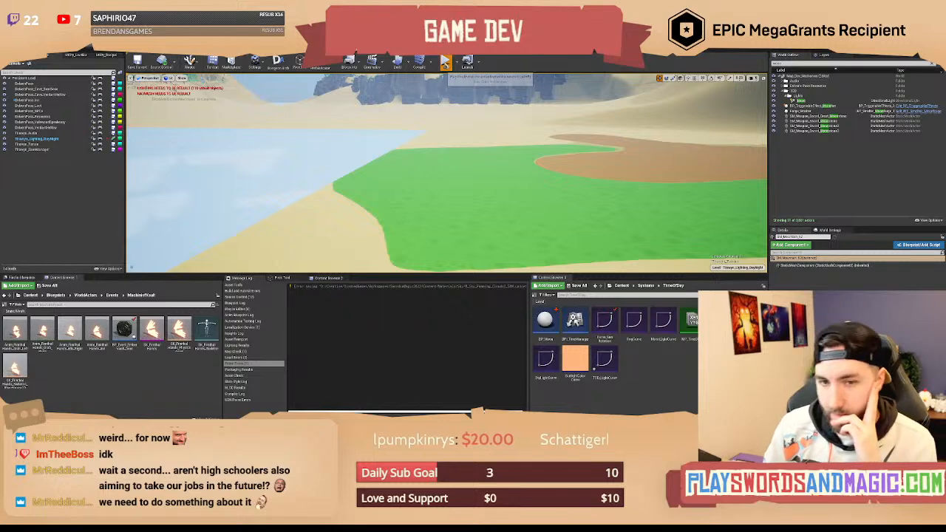
{"action": "left_click", "coordinate": [446, 62]}
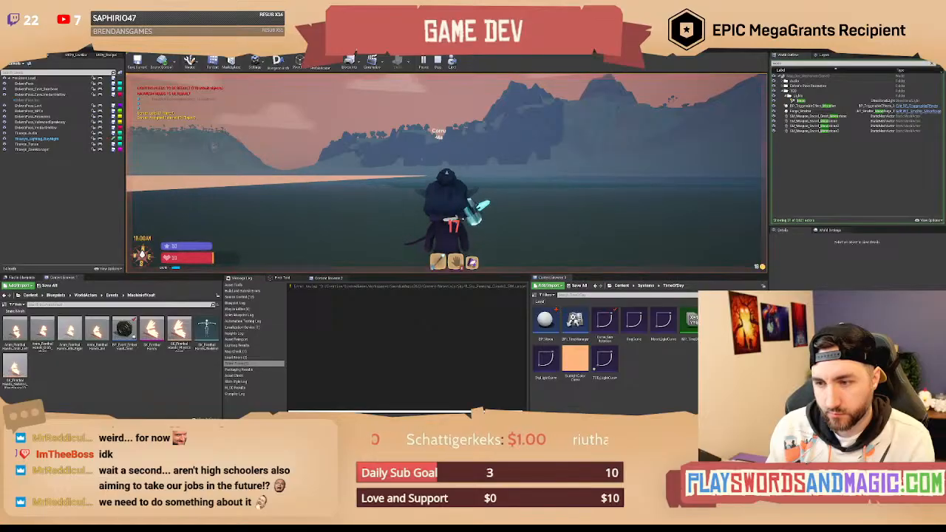
{"action": "type", "text": "/settime night"}
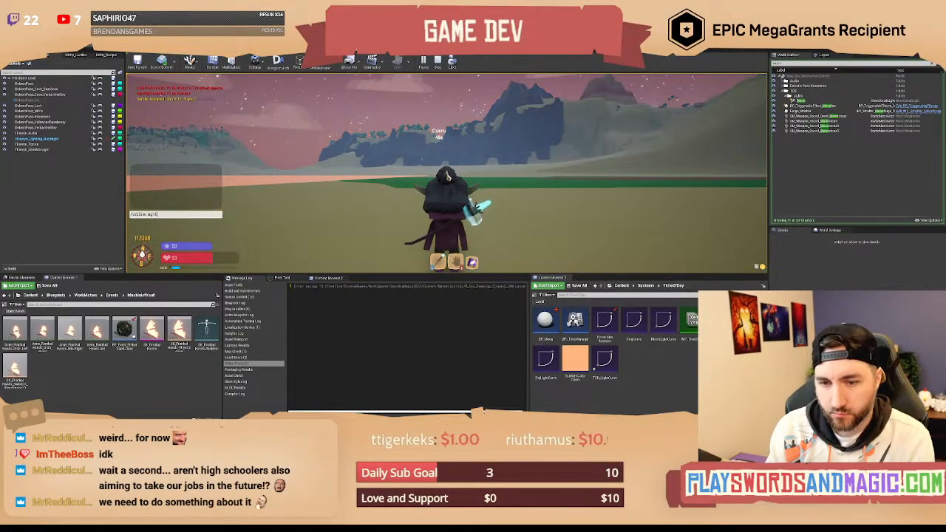
{"action": "key", "text": "Return"}
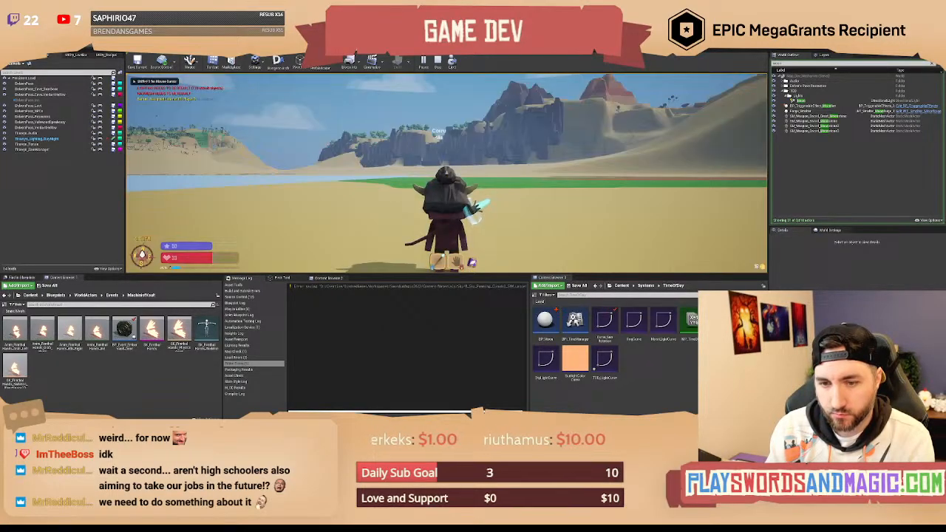
{"action": "type", "text": "slomo 5"}
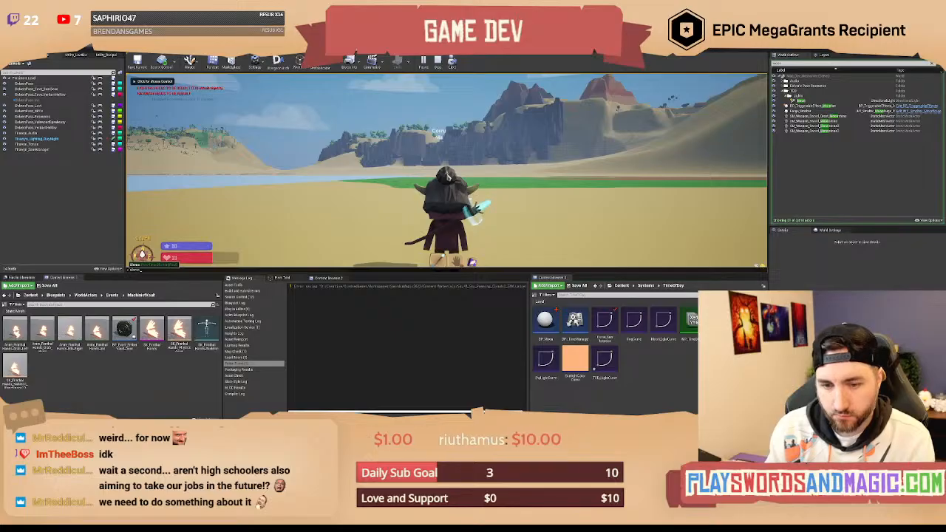
{"action": "key", "text": "Return"}
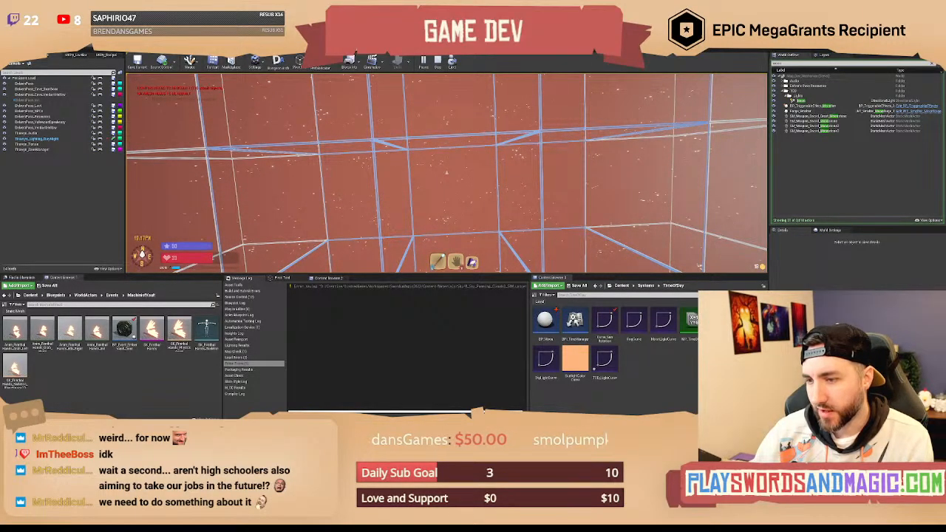
{"action": "key", "text": "Escape"}
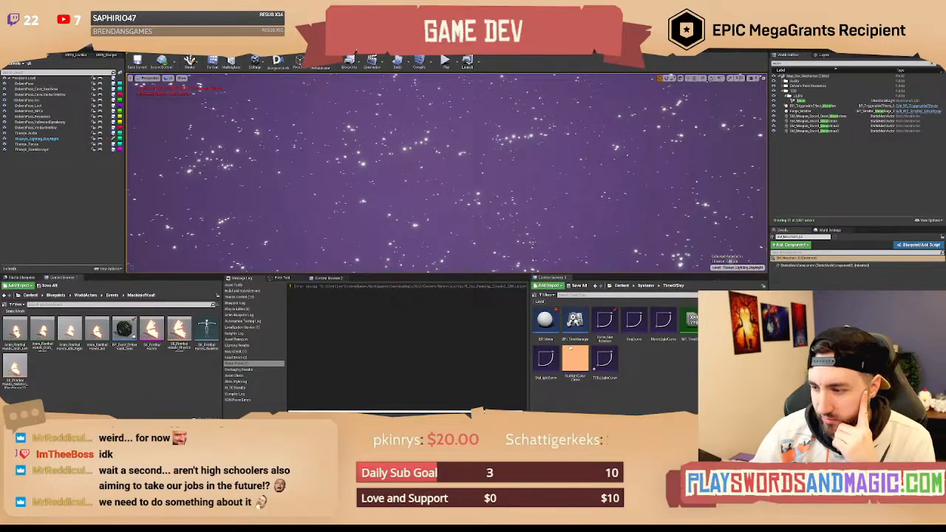
Revert the Curve_SunRotation asset to its source control version.
{"action": "left_click", "coordinate": [602, 324]}
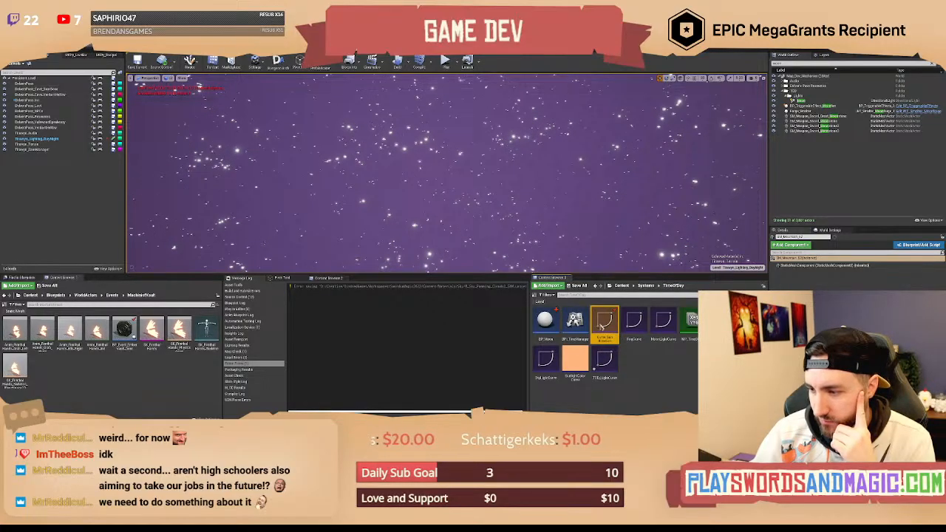
{"action": "double_click", "coordinate": [602, 323]}
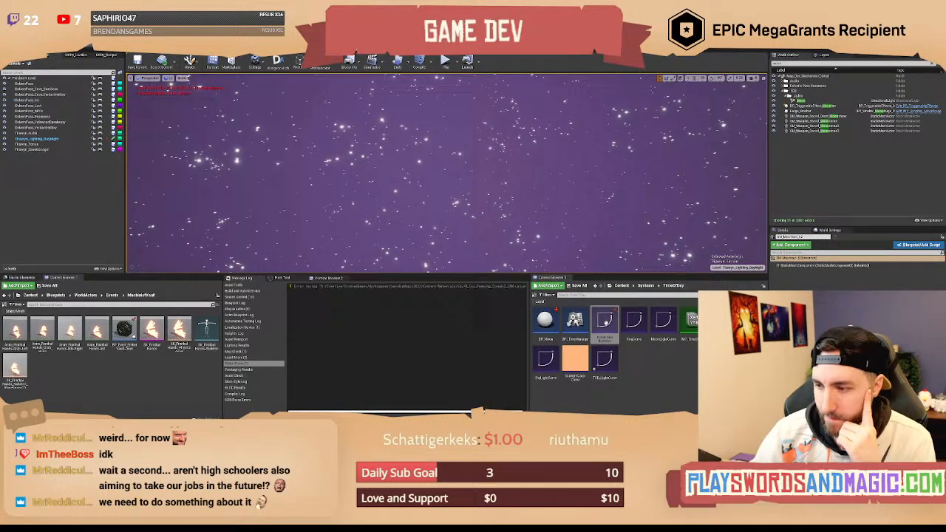
{"action": "right_click", "coordinate": [605, 321]}
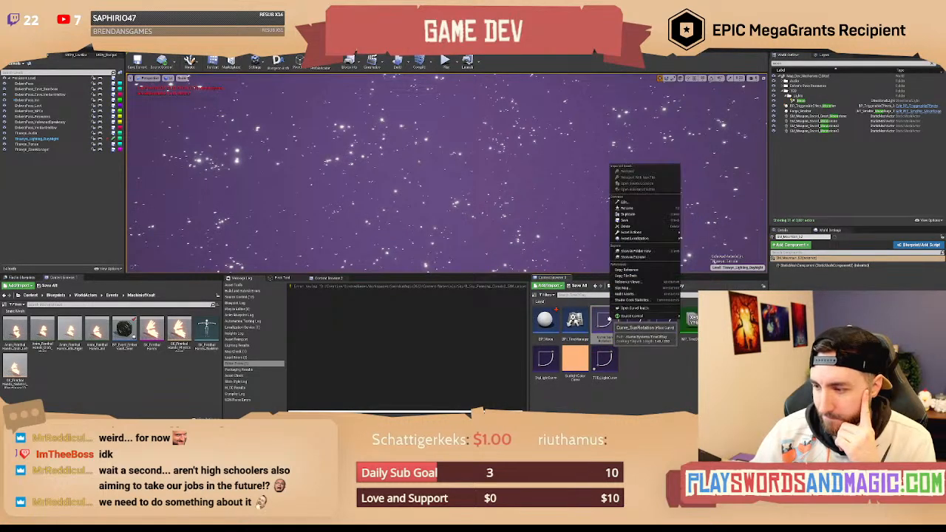
{"action": "mouse_move", "coordinate": [650, 317]}
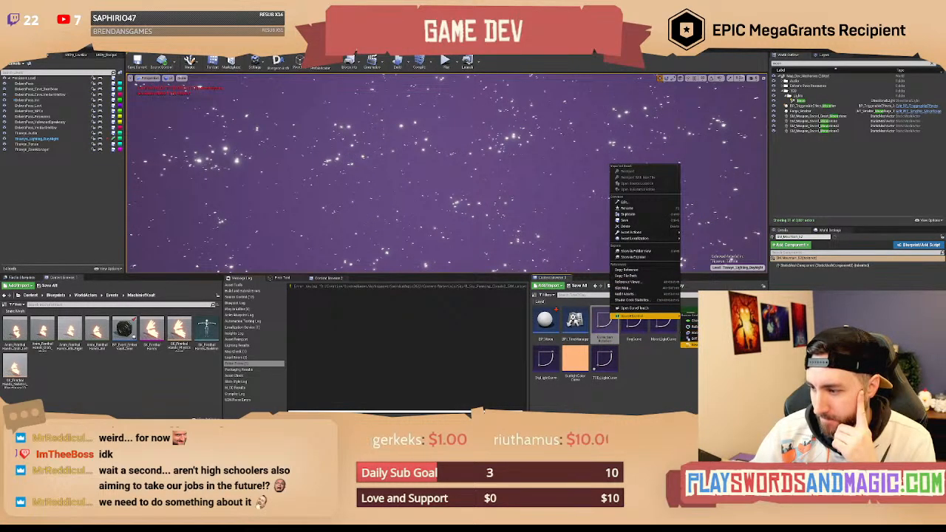
{"action": "left_click", "coordinate": [694, 345]}
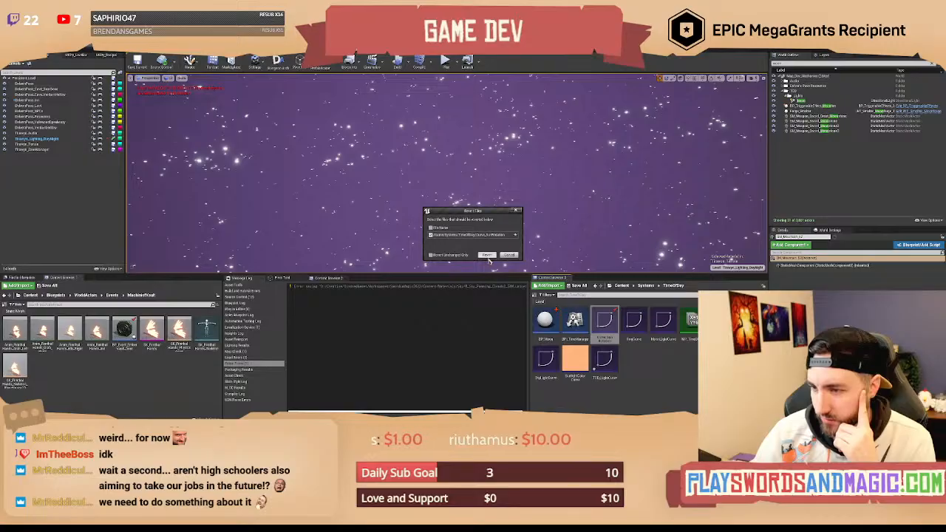
{"action": "left_click", "coordinate": [487, 256]}
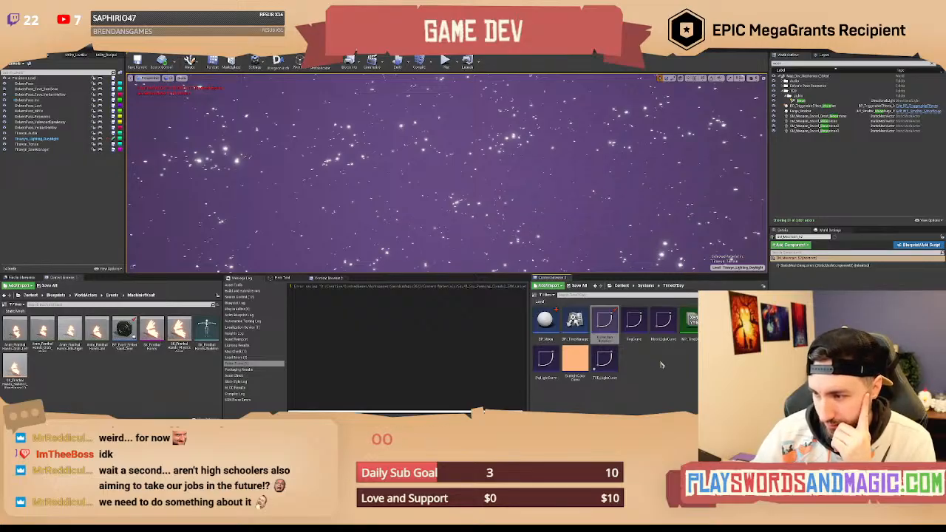
Reopen Curve_SunRotation and lower the starting key at time 0 to a value of about 0.
{"action": "double_click", "coordinate": [634, 329]}
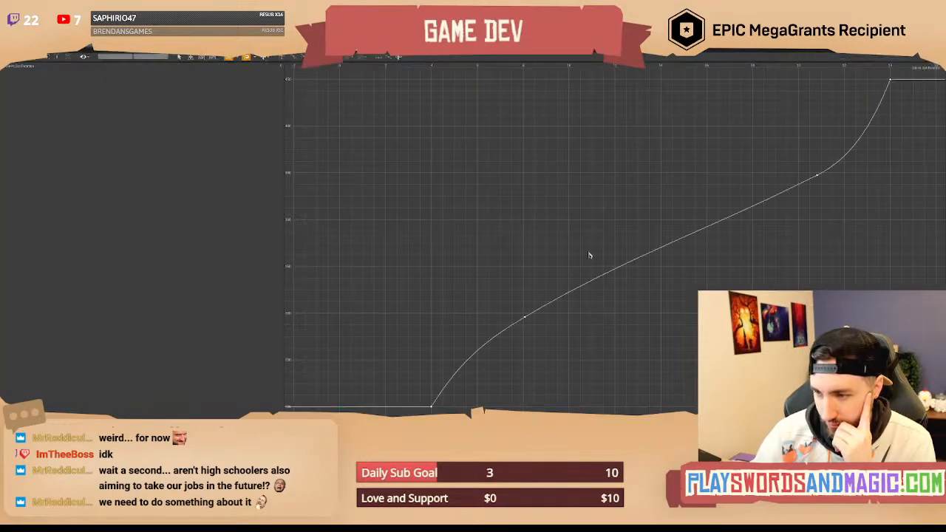
{"action": "scroll", "coordinate": [490, 243], "scroll_direction": "down", "scroll_amount": 3}
{"action": "right_click_drag", "start_coordinate": [482, 234], "coordinate": [516, 205]}
{"action": "right_click_drag", "start_coordinate": [448, 341], "coordinate": [489, 304]}
{"action": "left_click_drag", "start_coordinate": [383, 282], "coordinate": [367, 367]}
{"action": "mouse_move", "coordinate": [366, 297]}
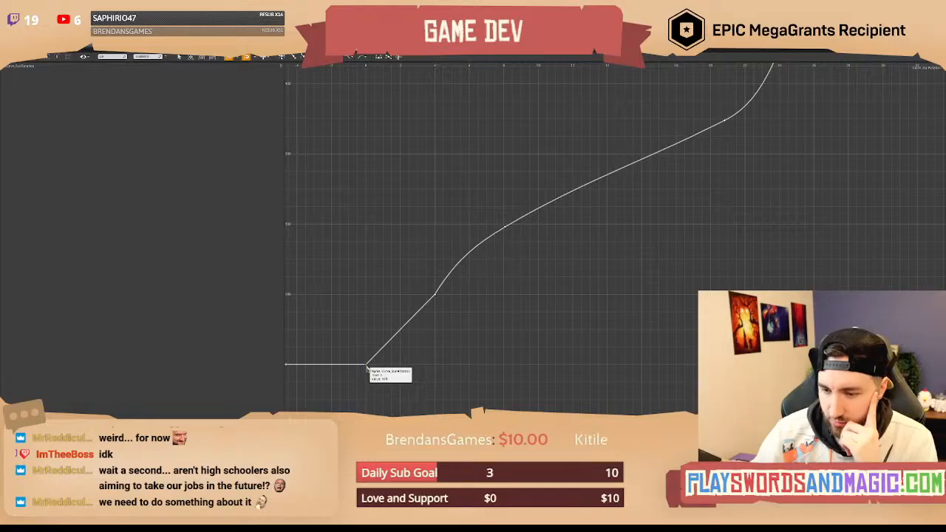
{"action": "mouse_move", "coordinate": [368, 365]}
{"action": "left_mouse_down"}
{"action": "mouse_move", "coordinate": [364, 400]}
{"action": "mouse_move", "coordinate": [367, 367]}
{"action": "left_mouse_up"}
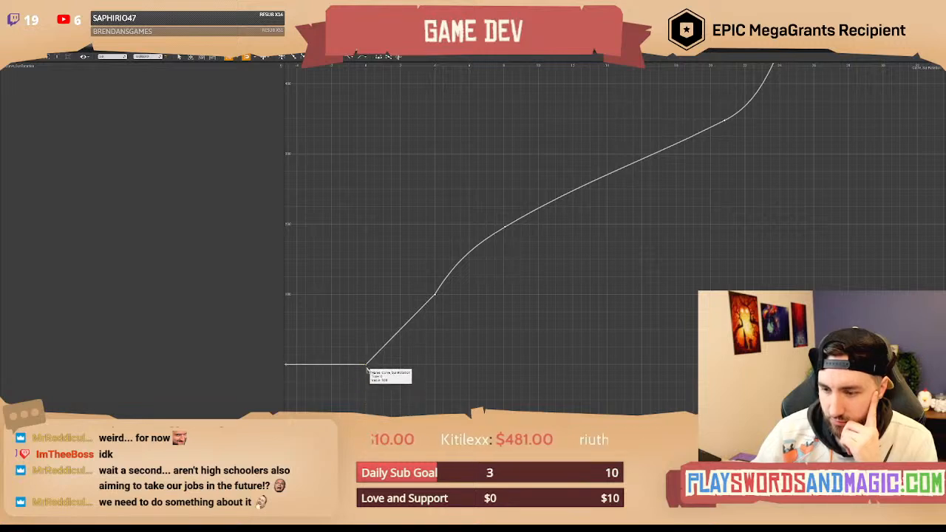
Give the starting key user-controlled tangents and align the second key's arriving tangent so the sun rotation curve rises smoothly between them.
{"action": "right_click_drag", "start_coordinate": [383, 365], "coordinate": [425, 323]}
{"action": "scroll", "coordinate": [413, 324], "scroll_direction": "down", "scroll_amount": 2}
{"action": "left_click_drag", "start_coordinate": [389, 254], "coordinate": [459, 337]}
{"action": "right_click", "coordinate": [409, 322]}
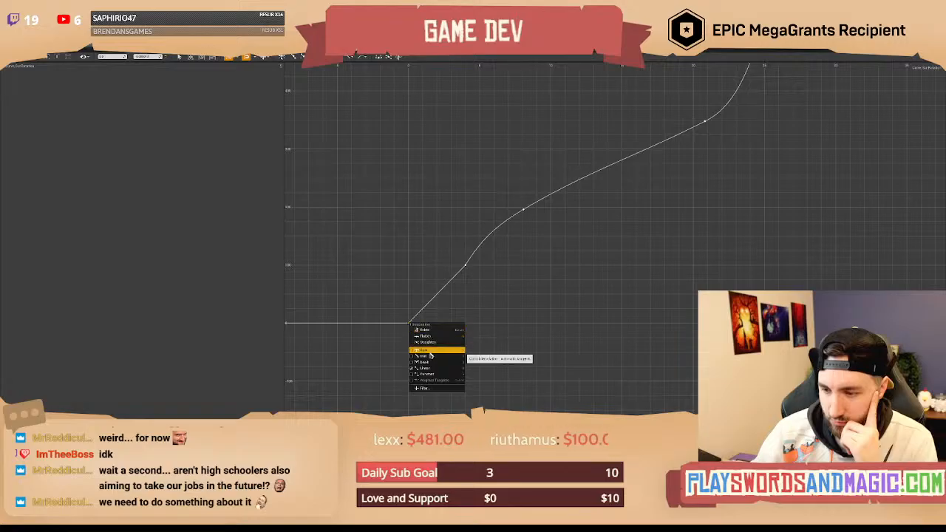
{"action": "left_click", "coordinate": [430, 356]}
{"action": "left_click", "coordinate": [465, 265]}
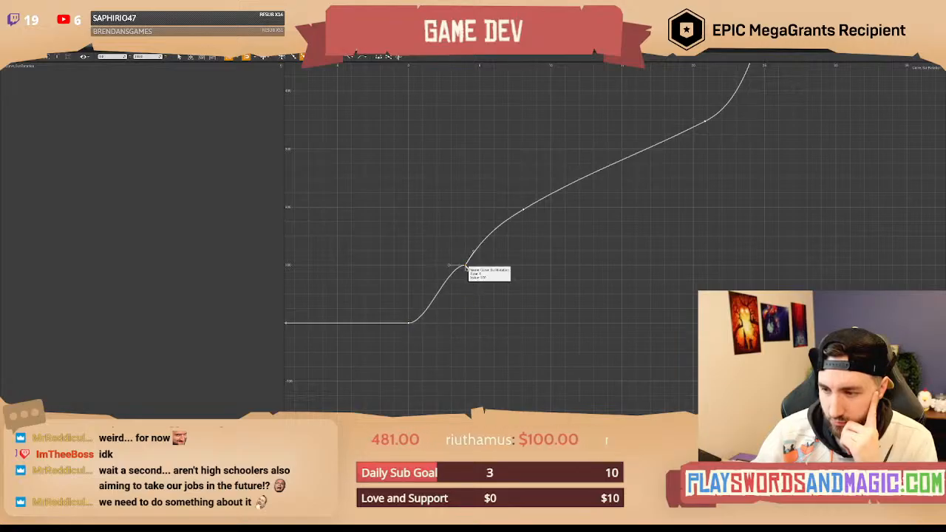
{"action": "left_click", "coordinate": [450, 266]}
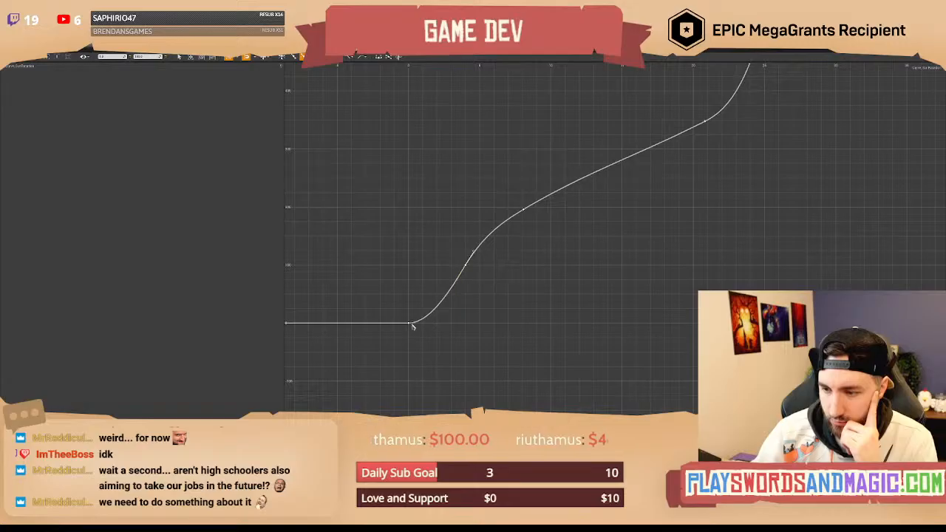
{"action": "left_click_drag", "start_coordinate": [392, 315], "coordinate": [424, 319]}
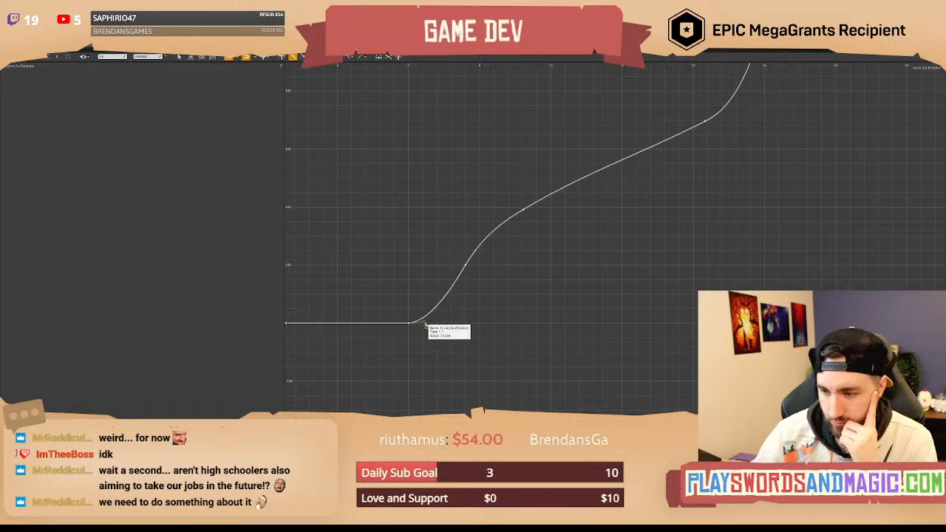
Adjust the last key's arriving tangent on the sun rotation curve, leaving the key at its original position.
{"action": "right_click_drag", "start_coordinate": [607, 261], "coordinate": [522, 323]}
{"action": "right_click_drag", "start_coordinate": [657, 225], "coordinate": [622, 253]}
{"action": "left_click", "coordinate": [629, 153]}
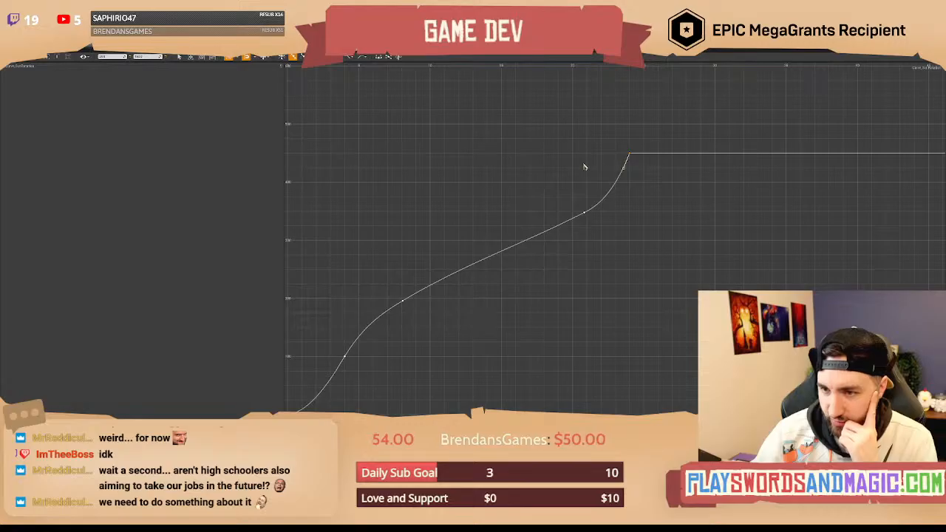
{"action": "scroll", "coordinate": [584, 167], "scroll_direction": "down", "scroll_amount": 3}
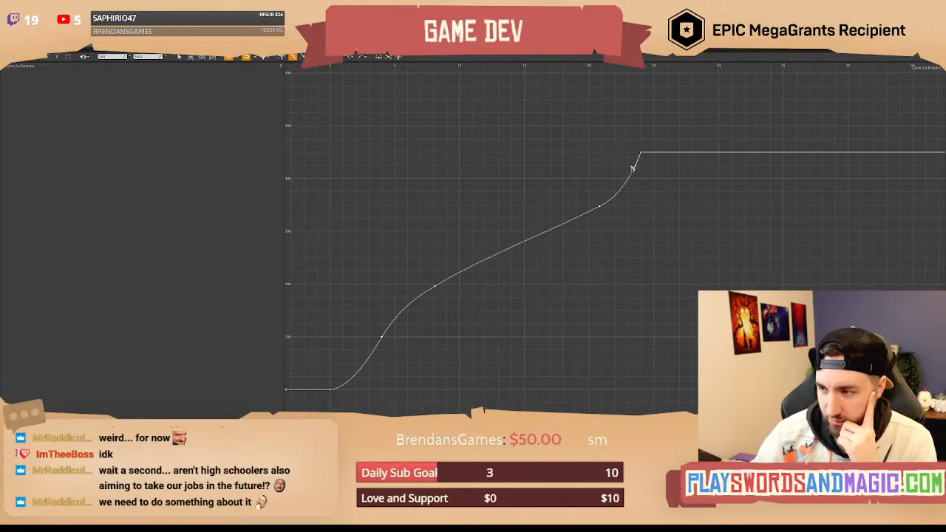
{"action": "right_click_drag", "start_coordinate": [630, 159], "coordinate": [624, 162]}
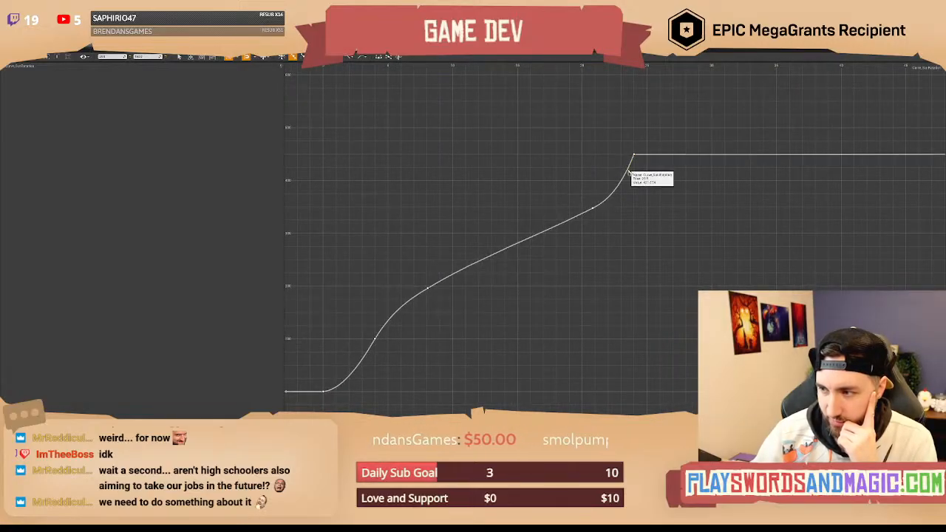
{"action": "left_click_drag", "start_coordinate": [629, 172], "coordinate": [649, 157]}
{"action": "left_click", "coordinate": [594, 207]}
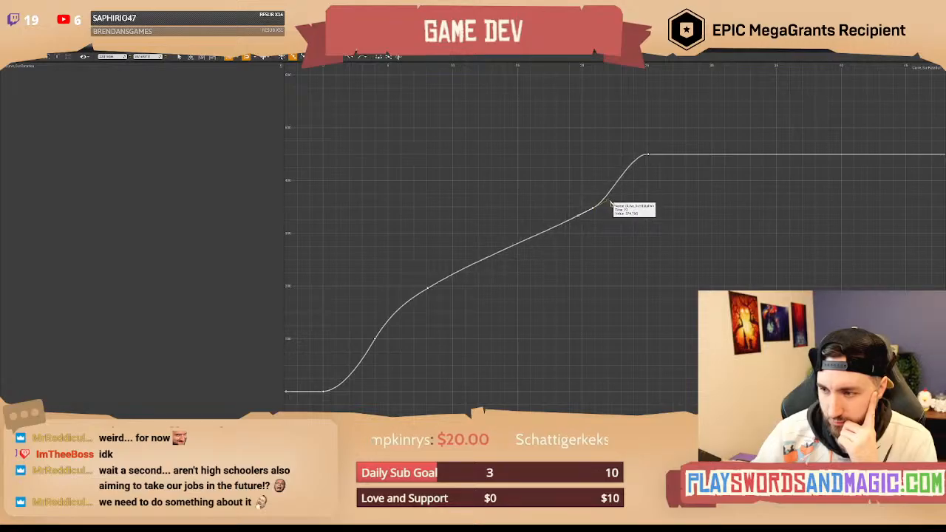
{"action": "mouse_move", "coordinate": [650, 156]}
{"action": "left_mouse_down"}
{"action": "mouse_move", "coordinate": [663, 156]}
{"action": "mouse_move", "coordinate": [634, 158]}
{"action": "left_mouse_up"}
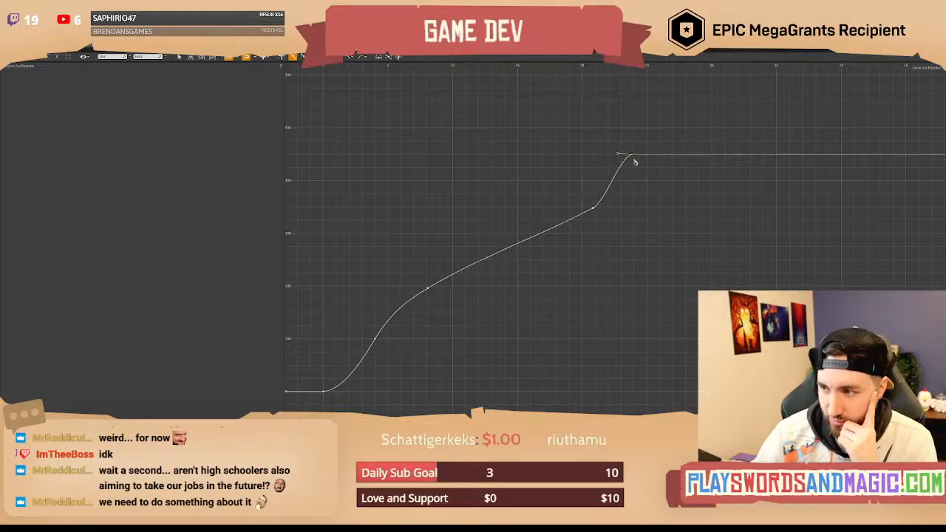
{"action": "left_click", "coordinate": [616, 153]}
{"action": "right_click_drag", "start_coordinate": [564, 259], "coordinate": [578, 243]}
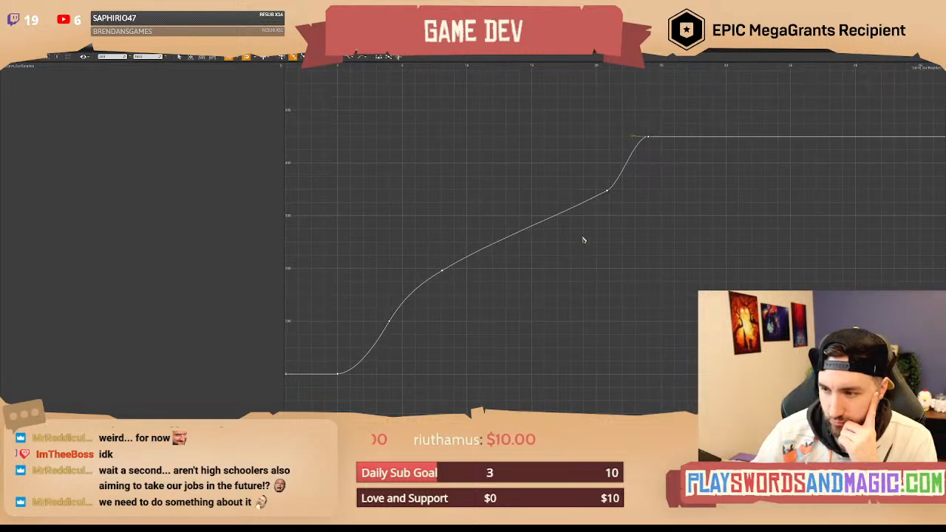
{"action": "mouse_move", "coordinate": [645, 151]}
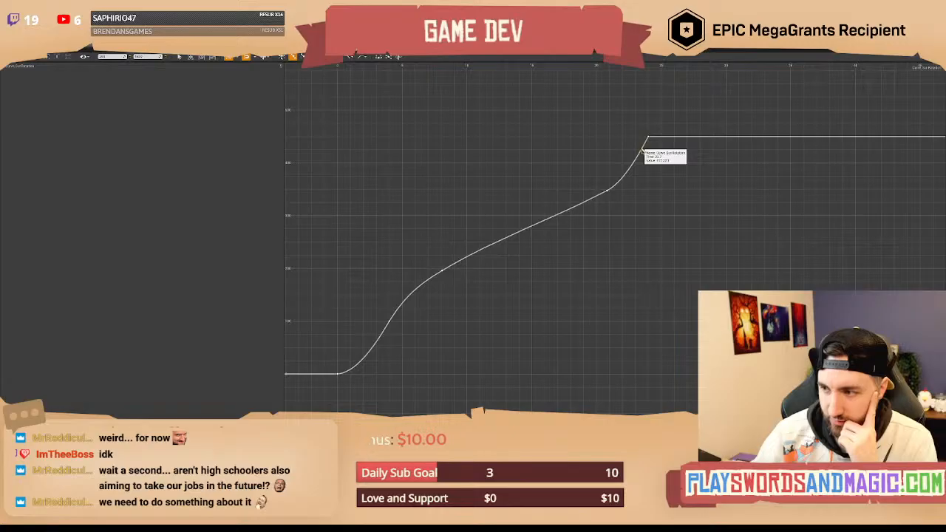
Steepen the starting key's leaving tangent so the sun rotation curve climbs sharply from time 0.
{"action": "right_click_drag", "start_coordinate": [480, 328], "coordinate": [503, 291]}
{"action": "left_click", "coordinate": [361, 337]}
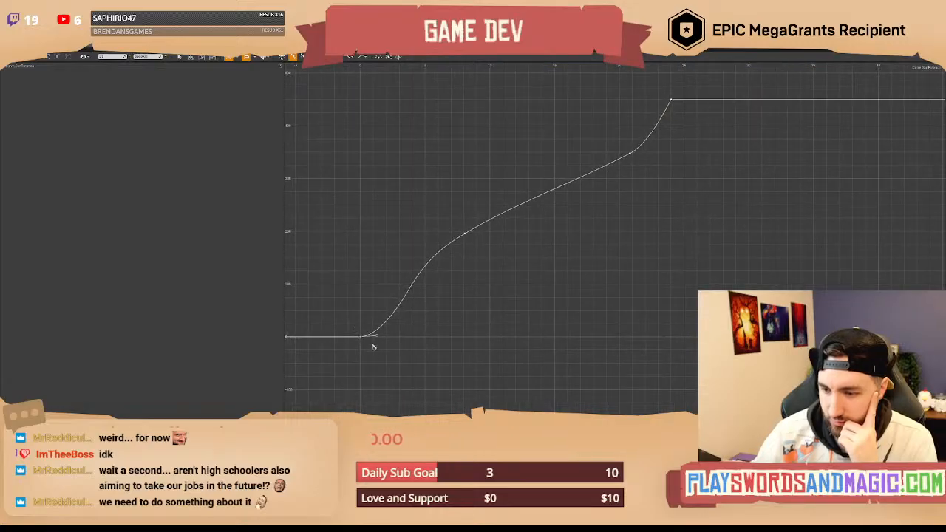
{"action": "left_click", "coordinate": [376, 330]}
{"action": "left_click_drag", "start_coordinate": [354, 326], "coordinate": [375, 345]}
{"action": "mouse_move", "coordinate": [373, 329]}
{"action": "left_mouse_down"}
{"action": "mouse_move", "coordinate": [385, 340]}
{"action": "mouse_move", "coordinate": [373, 313]}
{"action": "left_mouse_up"}
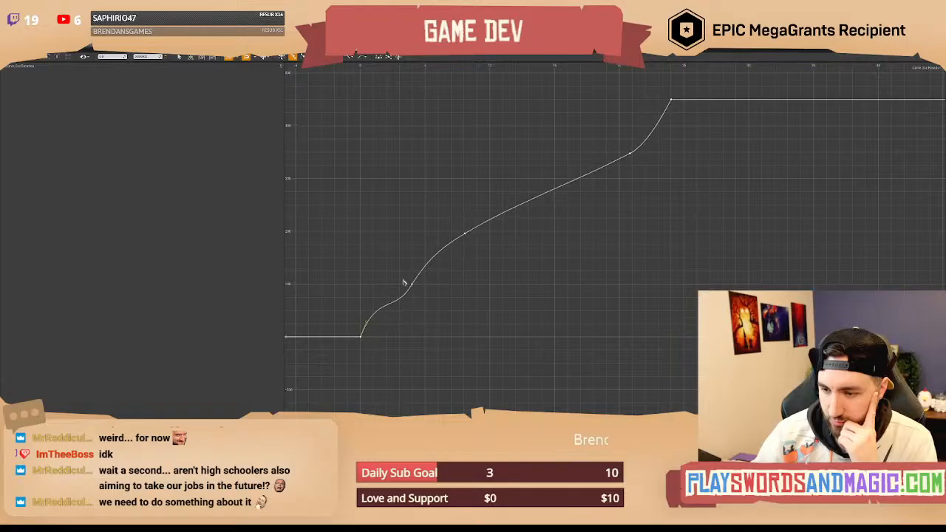
Delete the second key of the sun rotation curve and readjust the starting key's leaving tangent to suit the longer segment.
{"action": "left_click_drag", "start_coordinate": [404, 279], "coordinate": [430, 294]}
{"action": "key", "text": "Delete"}
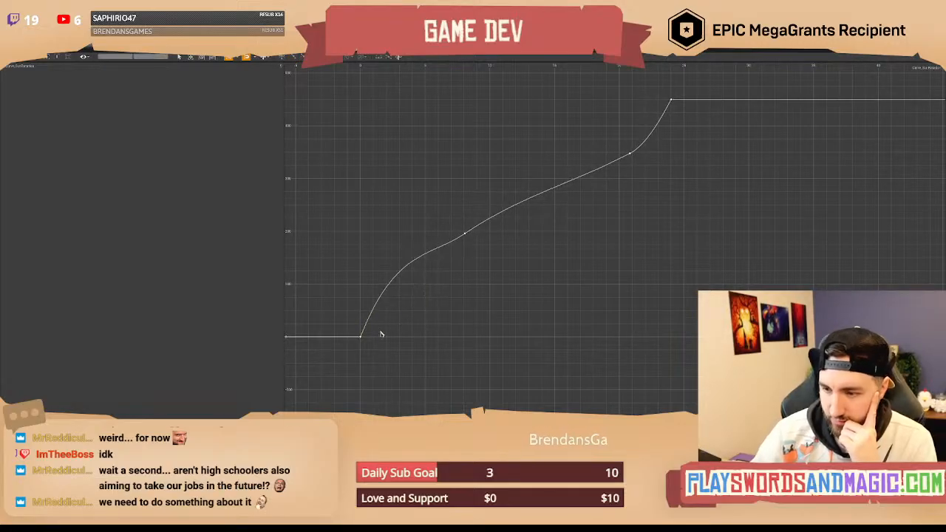
{"action": "left_click_drag", "start_coordinate": [359, 312], "coordinate": [367, 314]}
{"action": "left_click_drag", "start_coordinate": [370, 322], "coordinate": [369, 325]}
{"action": "left_click", "coordinate": [467, 311]}
Play the level, run "/setTime noon", speed up the game to watch the sky cycle, and stop the session.
{"action": "left_click", "coordinate": [73, 44]}
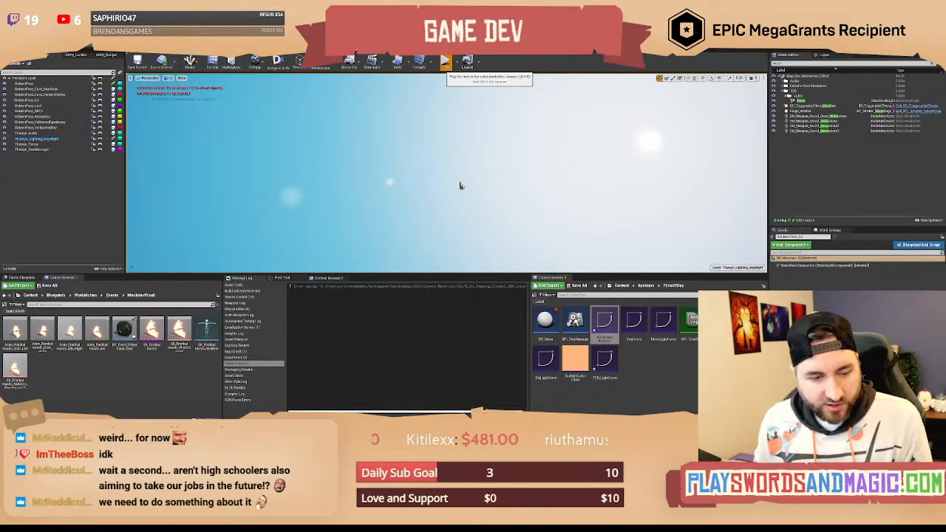
{"action": "key", "text": "alt+p"}
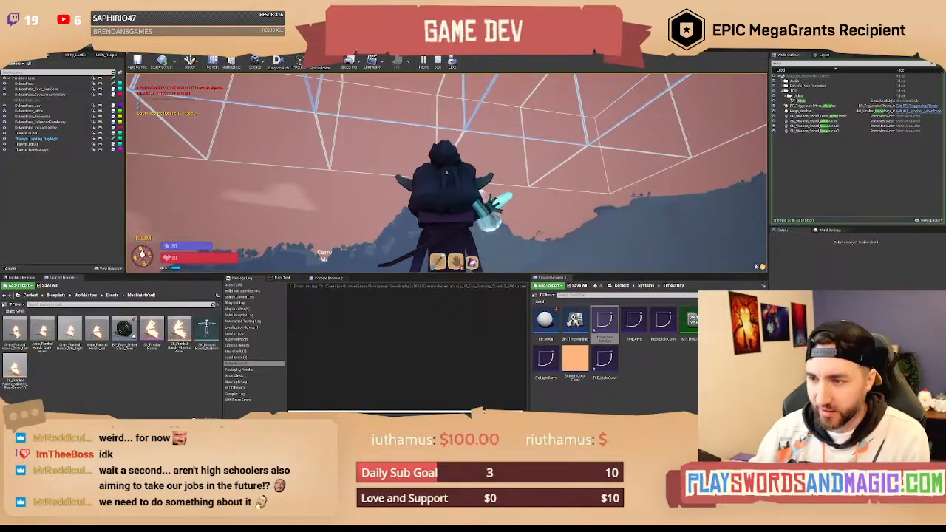
{"action": "key", "text": "Return"}
{"action": "type", "text": "/setTime"}
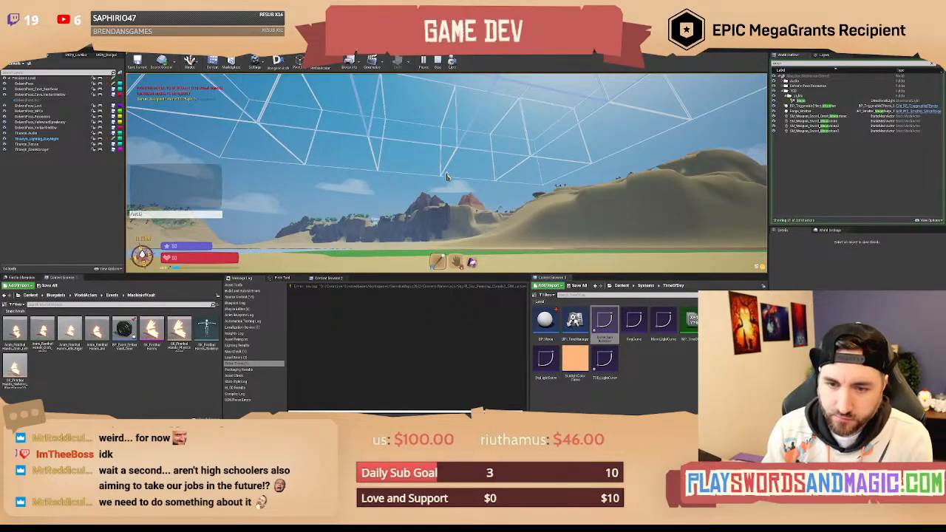
{"action": "type", "text": " noon"}
{"action": "key", "text": "Return"}
{"action": "key", "text": "Return"}
{"action": "type", "text": "/s"}
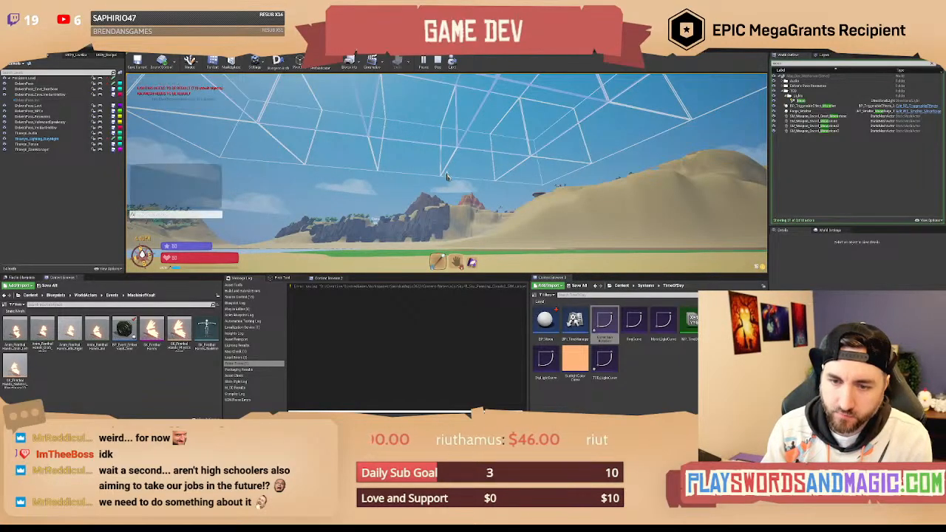
{"action": "key", "text": "Return"}
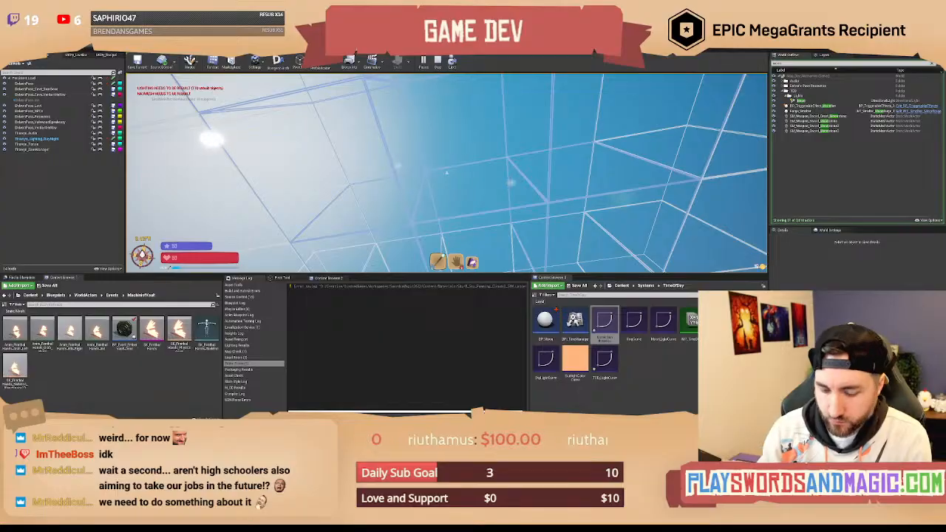
{"action": "key", "text": "Return"}
{"action": "key", "text": "Escape"}
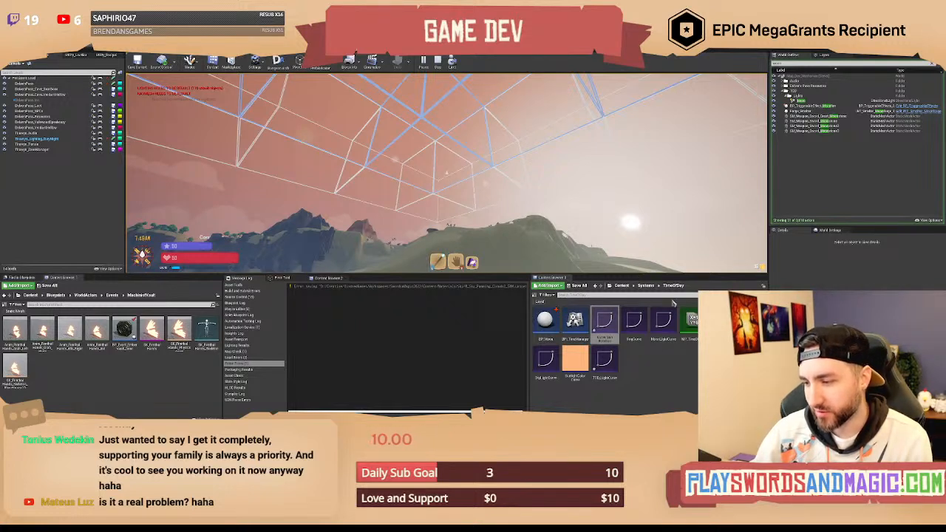
{"action": "key", "text": "Escape"}
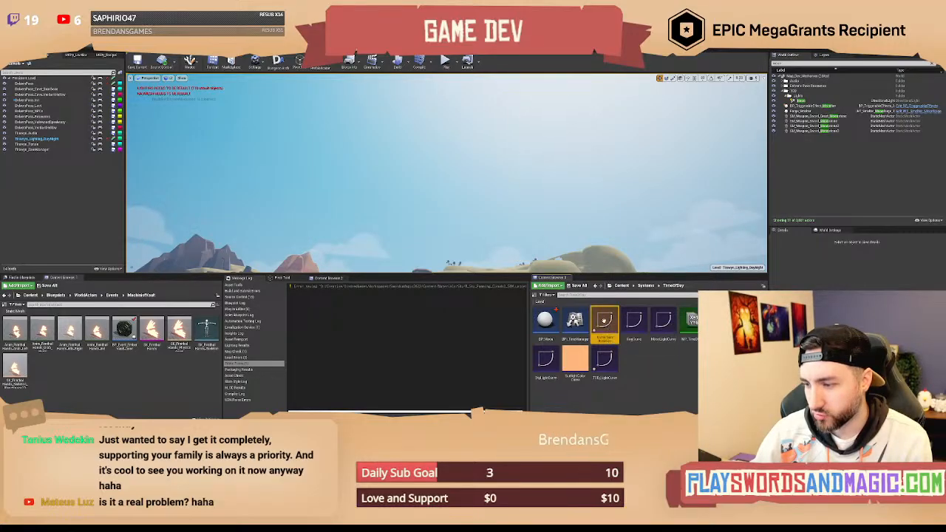
Reopen Curve_SunRotation, dismiss the check-out dialog, undo all the recent key and tangent edits, and return to the level editor.
{"action": "double_click", "coordinate": [604, 322]}
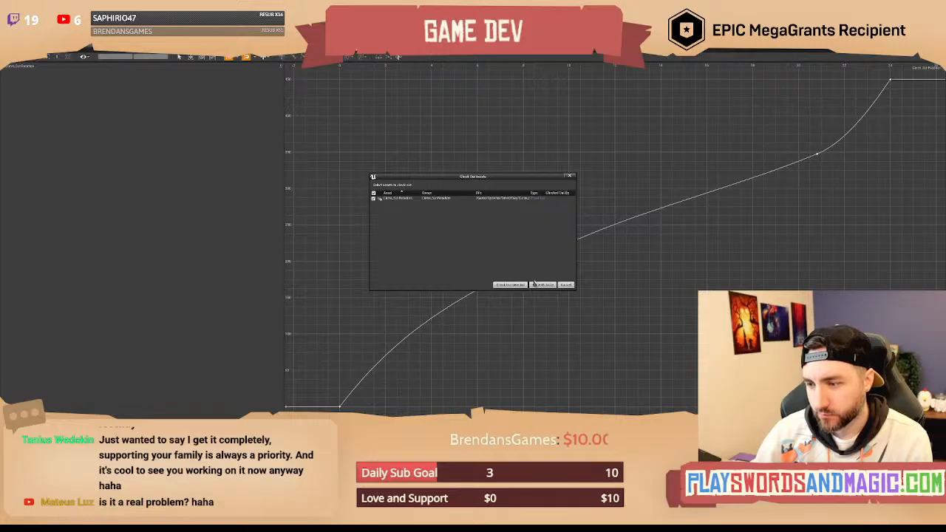
{"action": "left_click", "coordinate": [565, 285]}
{"action": "key", "text": "ctrl+z"}
{"action": "key", "text": "ctrl+z"}
{"action": "key", "text": "ctrl+z"}
{"action": "key", "text": "ctrl+z"}
{"action": "key", "text": "ctrl+z"}
{"action": "key", "text": "ctrl+z"}
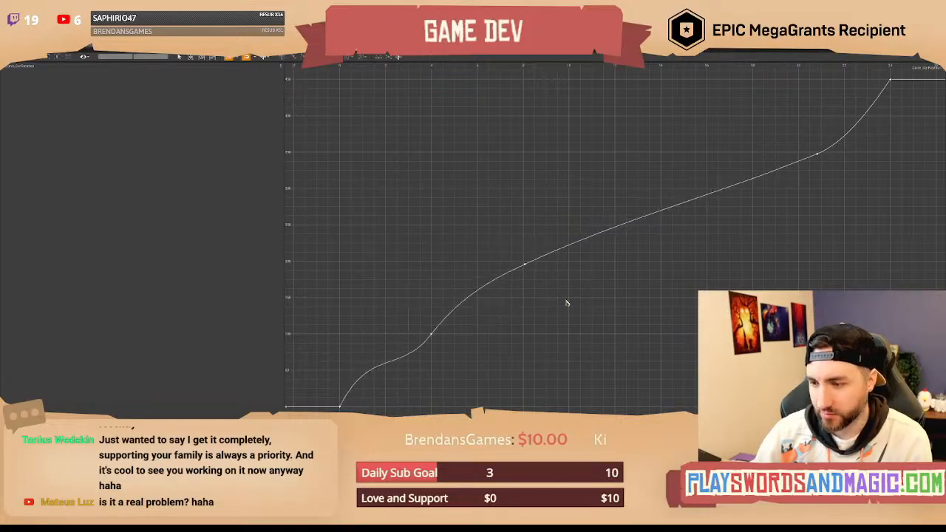
{"action": "key", "text": "ctrl+z"}
{"action": "key", "text": "ctrl+z"}
{"action": "key", "text": "ctrl+z"}
{"action": "key", "text": "ctrl+z"}
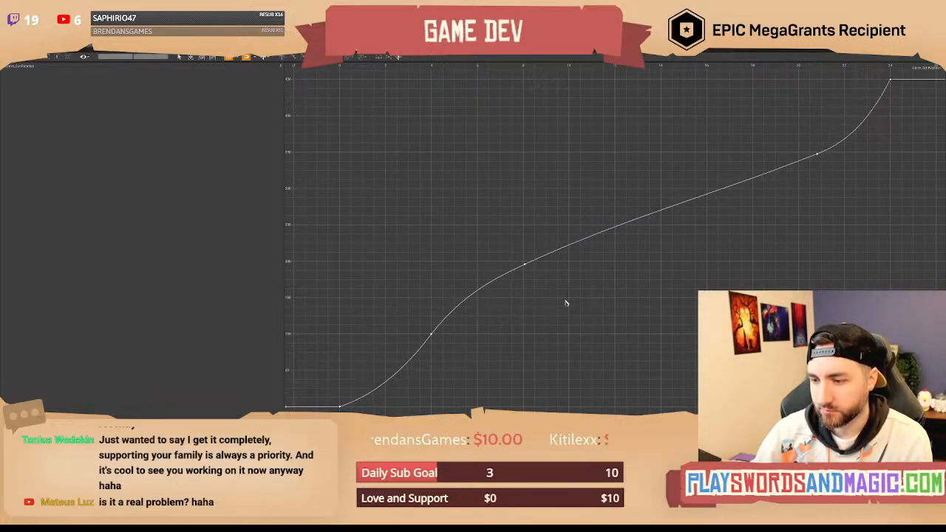
{"action": "key", "text": "ctrl+z"}
{"action": "key", "text": "ctrl+z"}
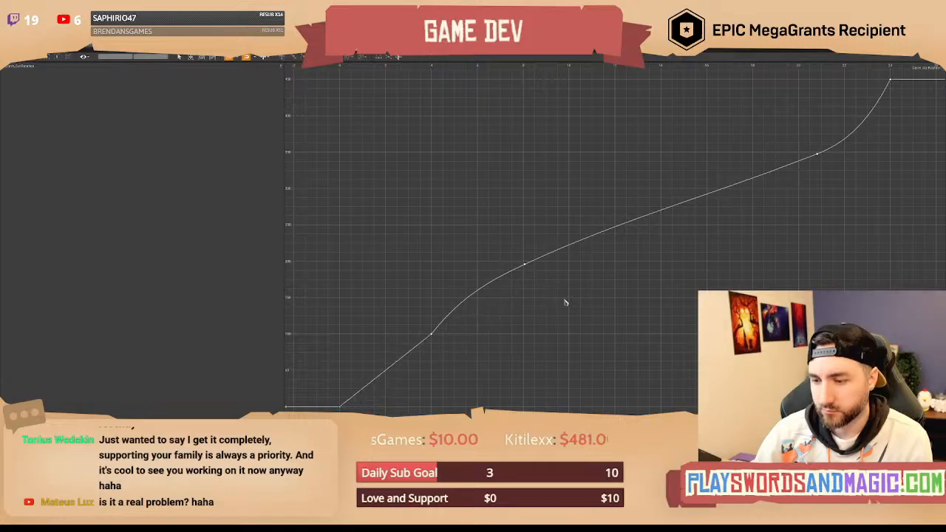
{"action": "right_click_drag", "start_coordinate": [605, 291], "coordinate": [545, 297]}
{"action": "scroll", "coordinate": [545, 297], "scroll_direction": "down", "scroll_amount": 3}
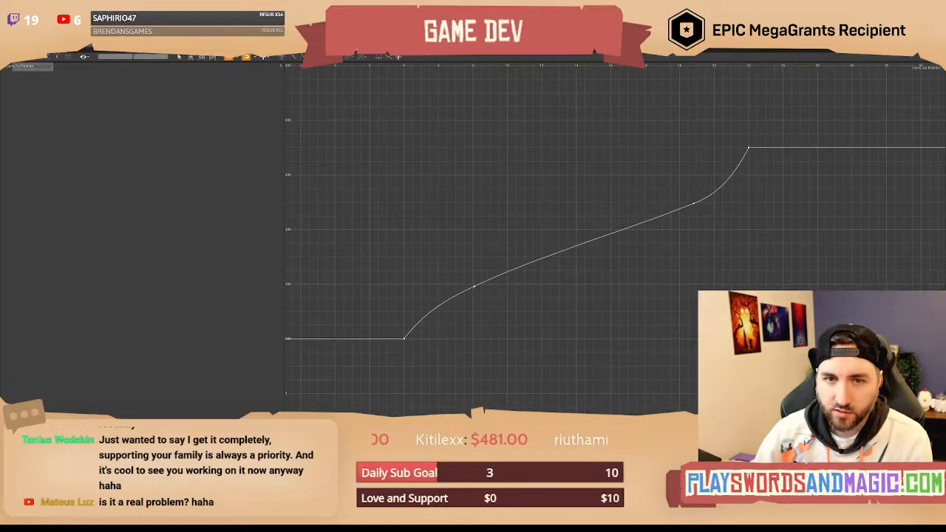
{"action": "left_click", "coordinate": [22, 63]}
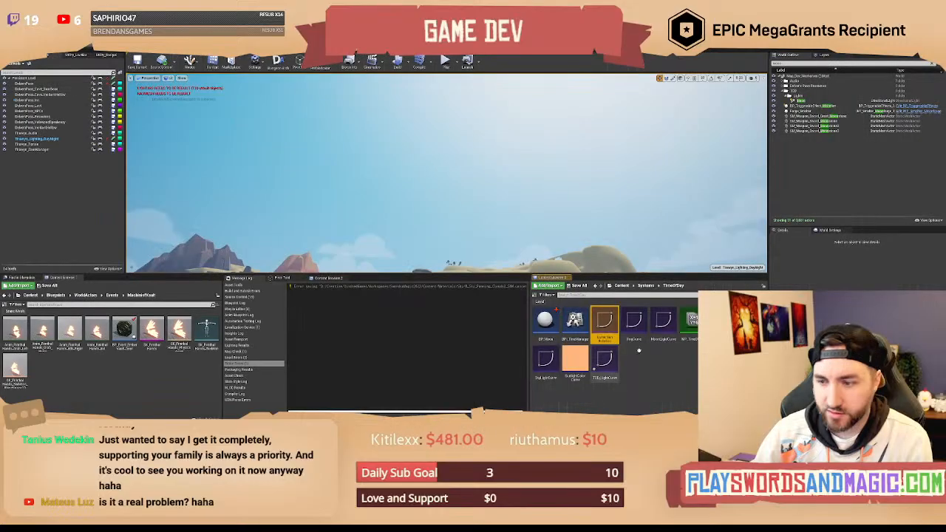
Duplicate the Curve_SunRotation asset and name the copy Curve_MoonRotation.
{"action": "right_click", "coordinate": [601, 325]}
{"action": "left_click", "coordinate": [633, 221]}
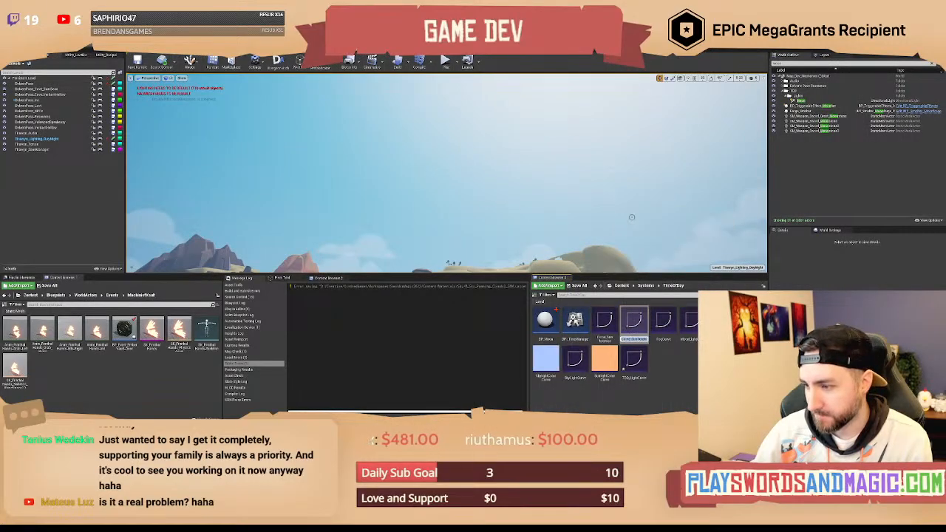
{"action": "key", "text": "Right"}
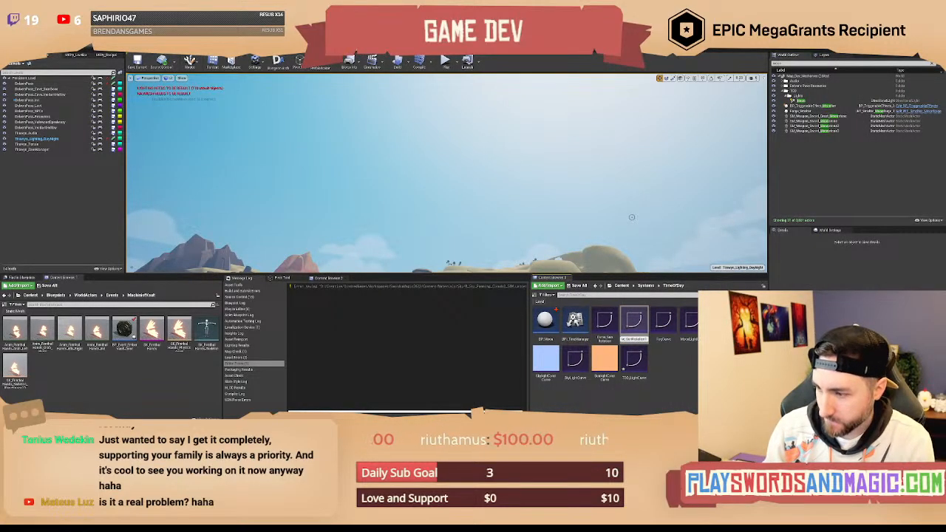
{"action": "key", "text": "BackSpace"}
{"action": "key", "text": "BackSpace"}
{"action": "key", "text": "BackSpace"}
{"action": "key", "text": "BackSpace"}
{"action": "key", "text": "BackSpace"}
{"action": "key", "text": "BackSpace"}
{"action": "key", "text": "BackSpace"}
{"action": "key", "text": "BackSpace"}
{"action": "key", "text": "BackSpace"}
{"action": "key", "text": "BackSpace"}
{"action": "key", "text": "BackSpace"}
{"action": "key", "text": "BackSpace"}
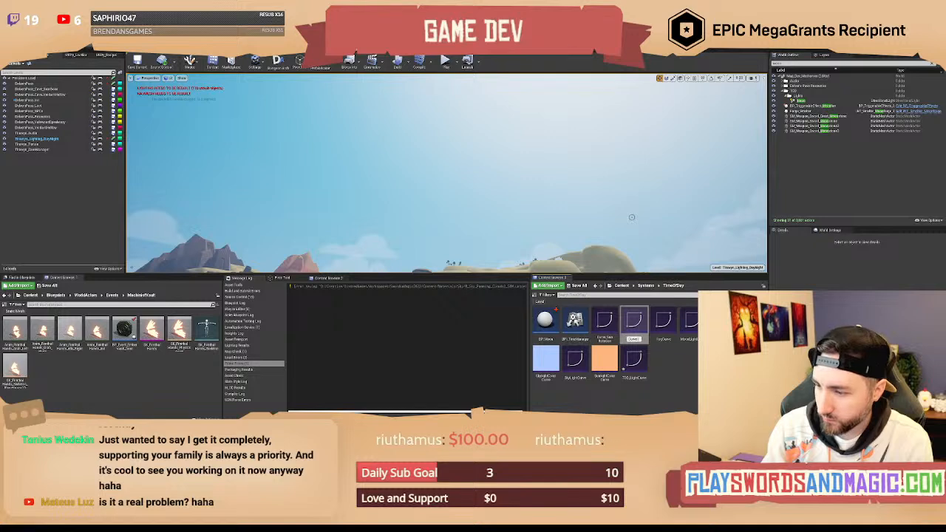
{"action": "type", "text": "MoonRotation"}
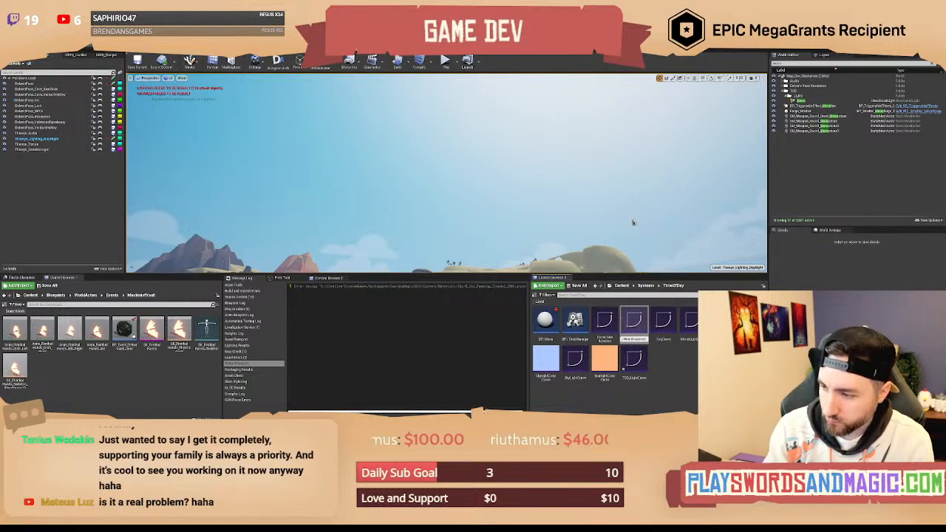
{"action": "key", "text": "Return"}
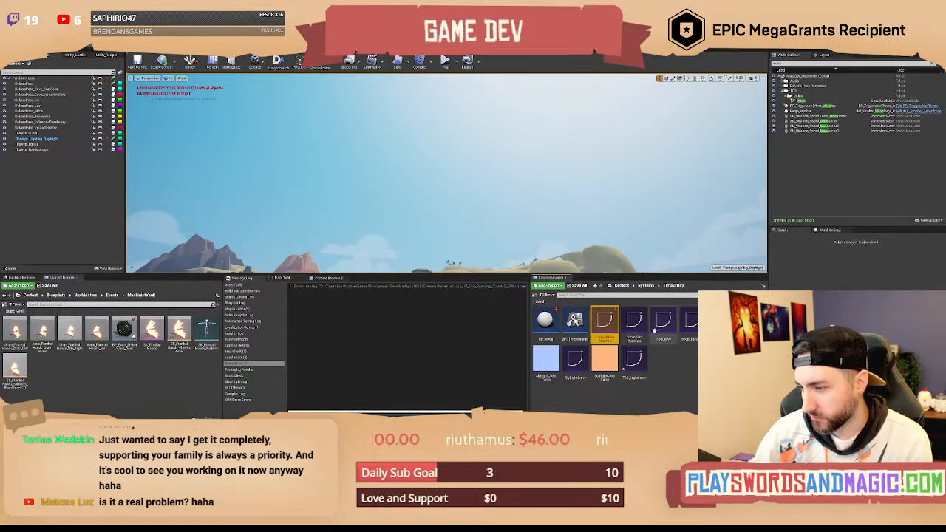
Open the Curve_MoonRotation asset and examine the shape and key values of its rotation curve.
{"action": "double_click", "coordinate": [604, 324]}
{"action": "right_click_drag", "start_coordinate": [548, 267], "coordinate": [476, 204]}
{"action": "scroll", "coordinate": [479, 226], "scroll_direction": "down", "scroll_amount": 6}
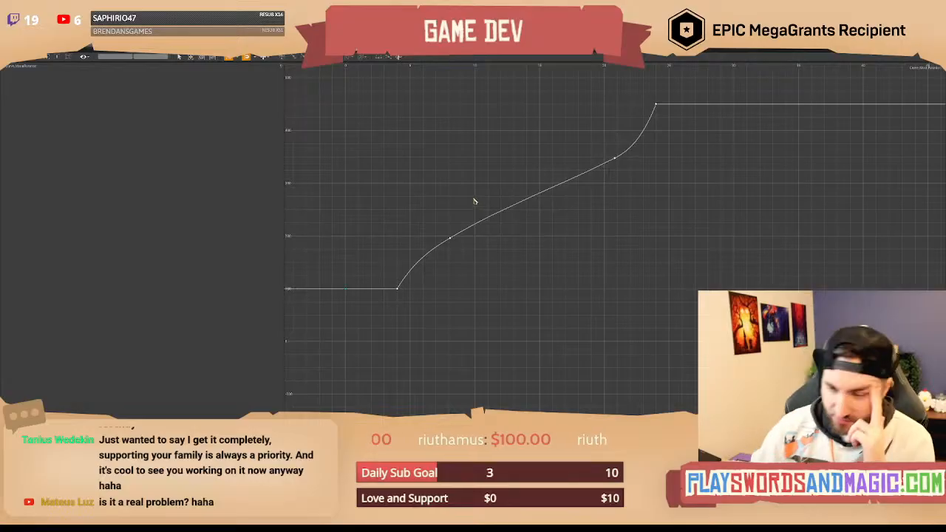
{"action": "right_click_drag", "start_coordinate": [535, 238], "coordinate": [553, 269]}
{"action": "scroll", "coordinate": [549, 254], "scroll_direction": "up", "scroll_amount": 1}
{"action": "left_click_drag", "start_coordinate": [443, 122], "coordinate": [652, 273]}
{"action": "right_click_drag", "start_coordinate": [653, 273], "coordinate": [636, 285]}
{"action": "mouse_move", "coordinate": [528, 237]}
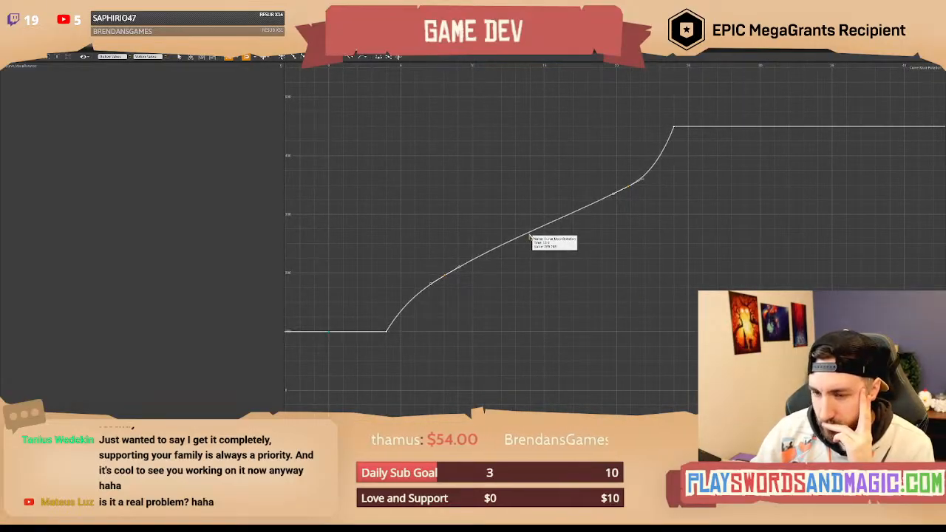
{"action": "right_click_drag", "start_coordinate": [527, 276], "coordinate": [522, 260]}
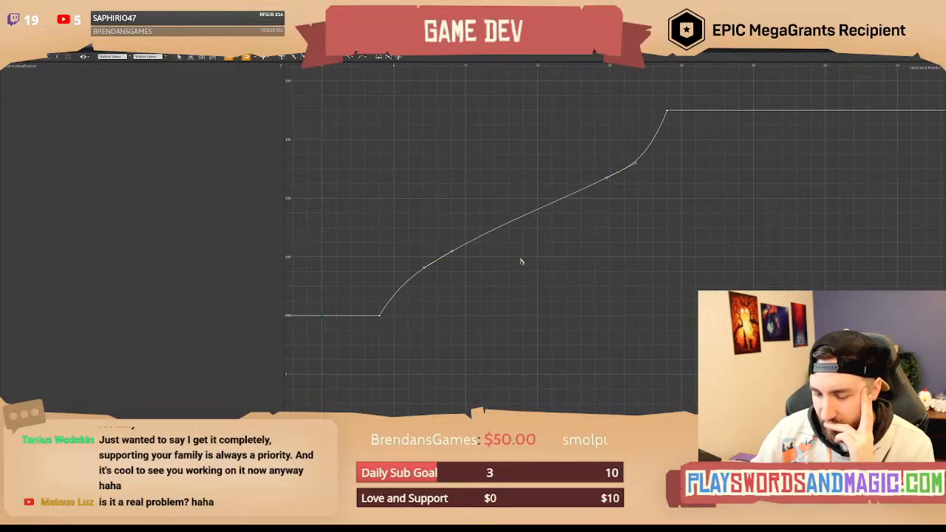
{"action": "scroll", "coordinate": [521, 261], "scroll_direction": "down", "scroll_amount": 3}
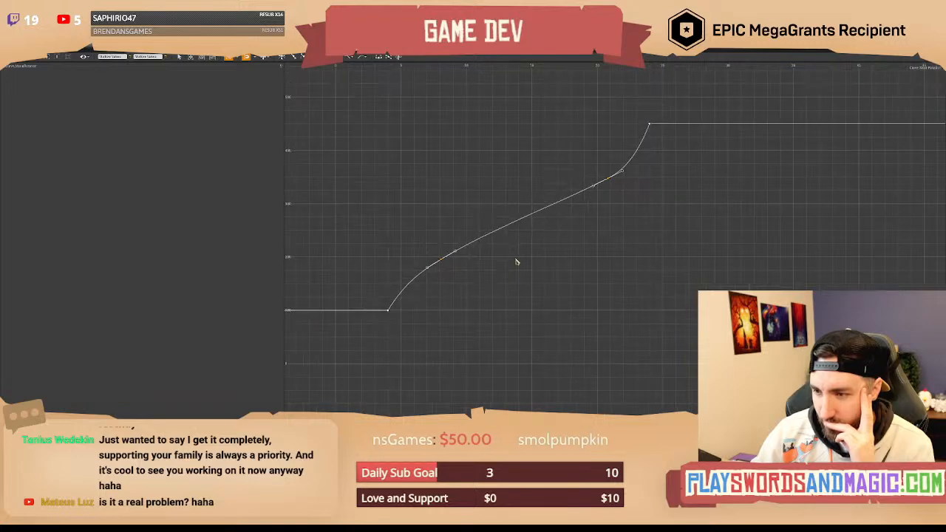
{"action": "right_click_drag", "start_coordinate": [517, 255], "coordinate": [528, 274]}
{"action": "left_click_drag", "start_coordinate": [688, 116], "coordinate": [381, 349]}
{"action": "right_click_drag", "start_coordinate": [602, 292], "coordinate": [543, 279]}
{"action": "scroll", "coordinate": [527, 297], "scroll_direction": "down", "scroll_amount": 2}
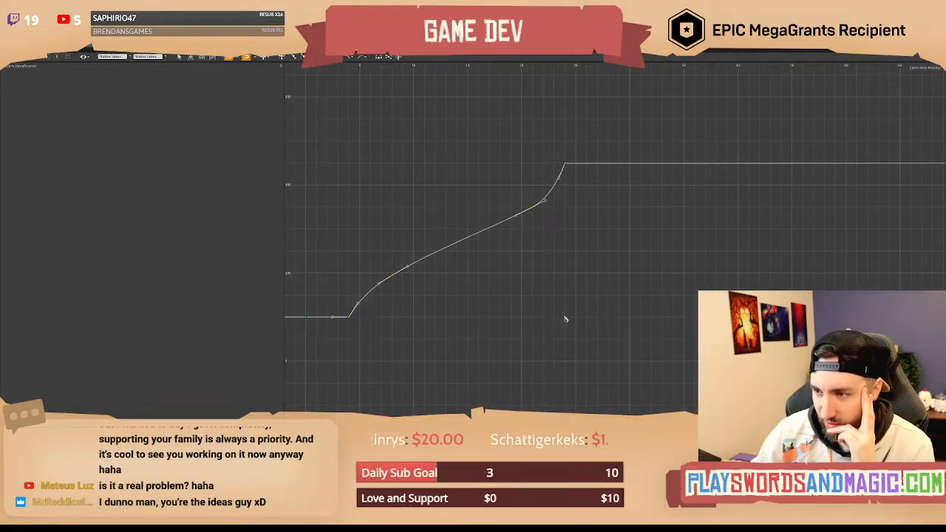
{"action": "right_click_drag", "start_coordinate": [414, 312], "coordinate": [463, 295]}
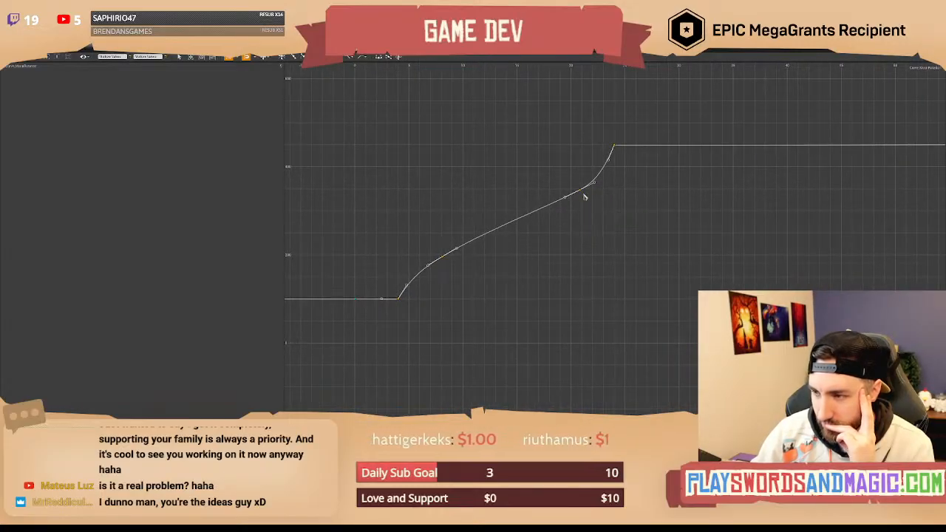
{"action": "mouse_move", "coordinate": [582, 194]}
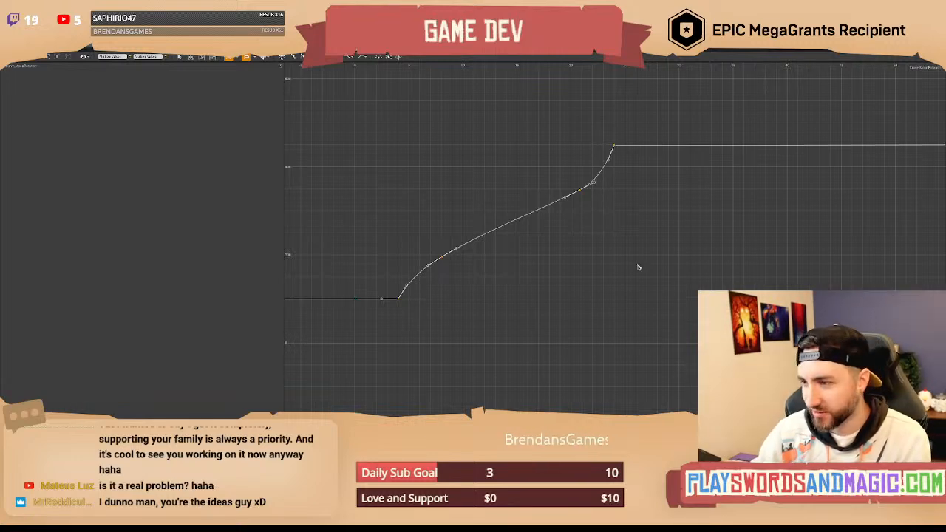
{"action": "right_click_drag", "start_coordinate": [639, 266], "coordinate": [543, 204]}
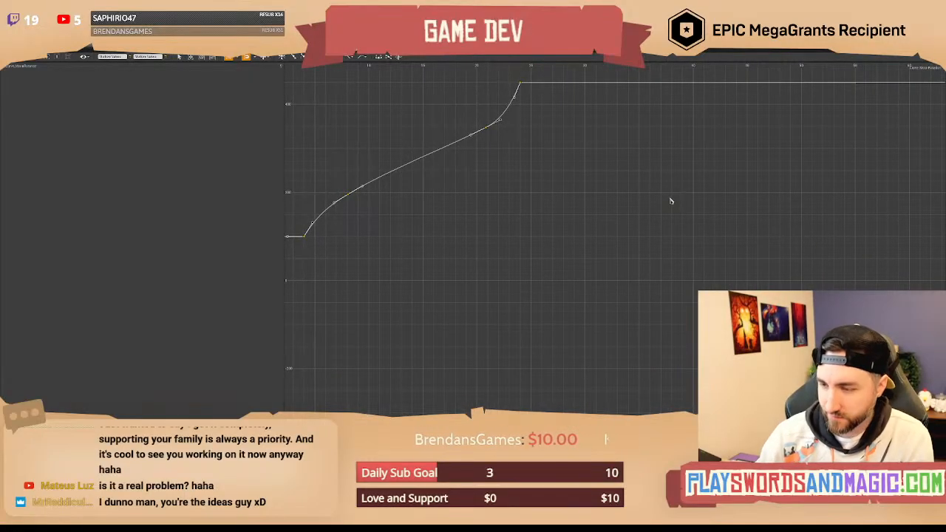
{"action": "left_click_drag", "start_coordinate": [536, 63], "coordinate": [268, 292]}
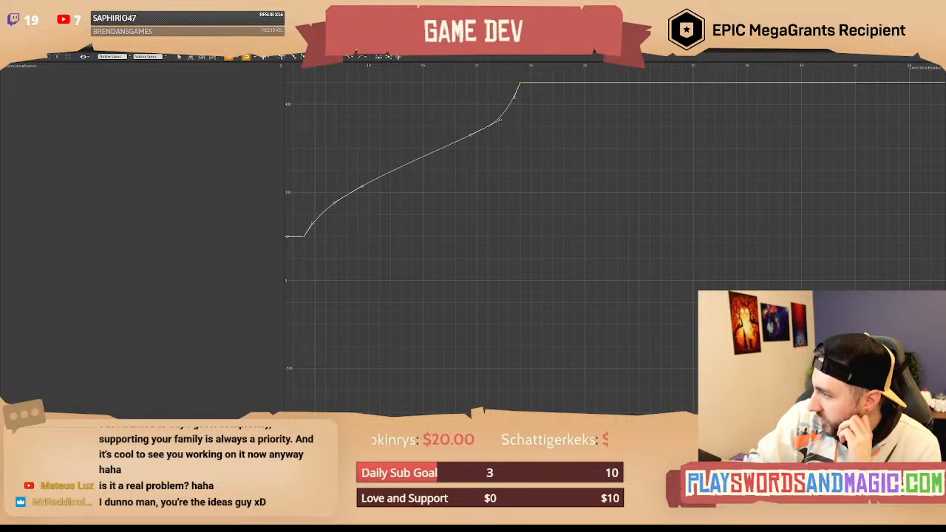
Raise the key where the moon curve starts climbing to about 280 and the following key to about 380.
{"action": "right_click_drag", "start_coordinate": [396, 249], "coordinate": [453, 260]}
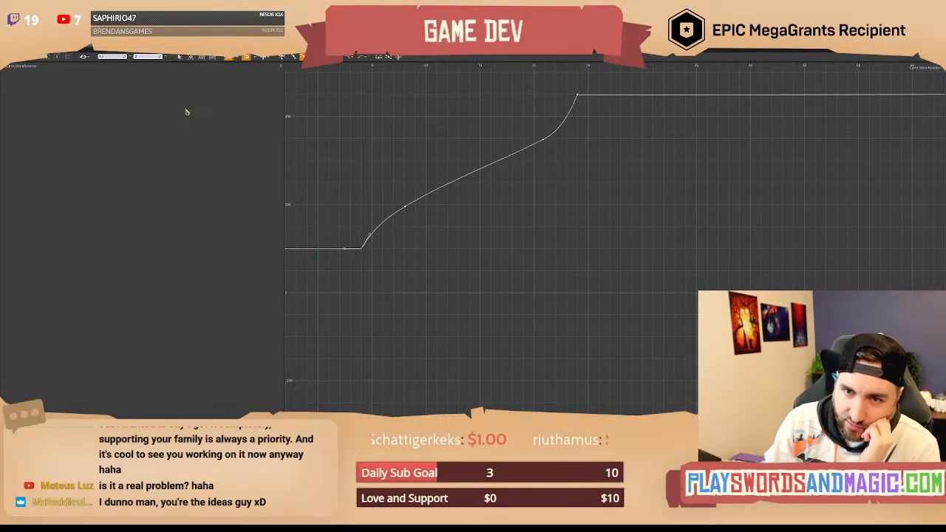
{"action": "key", "text": "Return"}
{"action": "right_click_drag", "start_coordinate": [430, 129], "coordinate": [397, 179]}
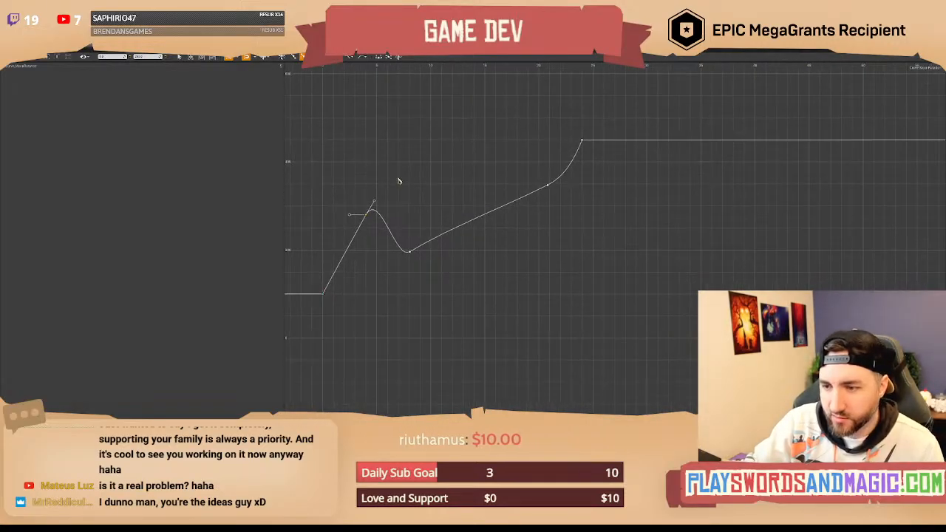
{"action": "left_click", "coordinate": [405, 253]}
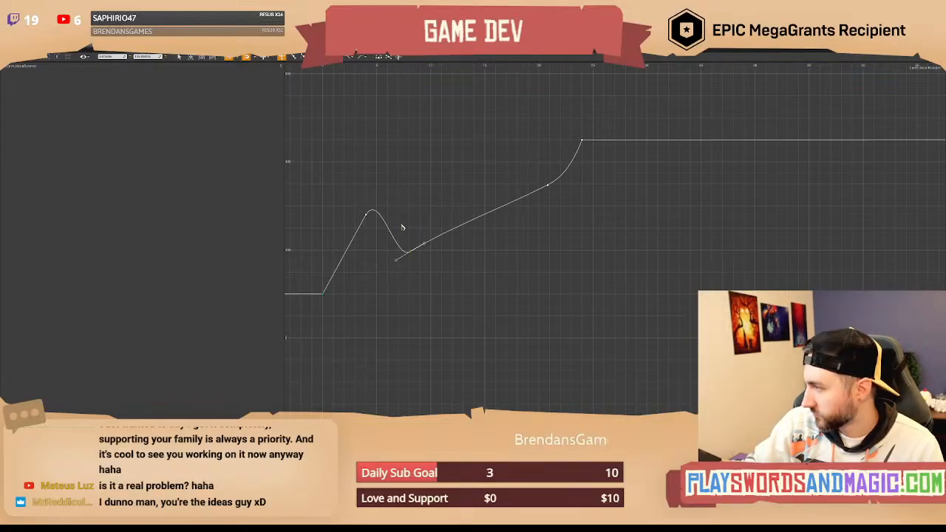
{"action": "right_click_drag", "start_coordinate": [411, 220], "coordinate": [422, 250]}
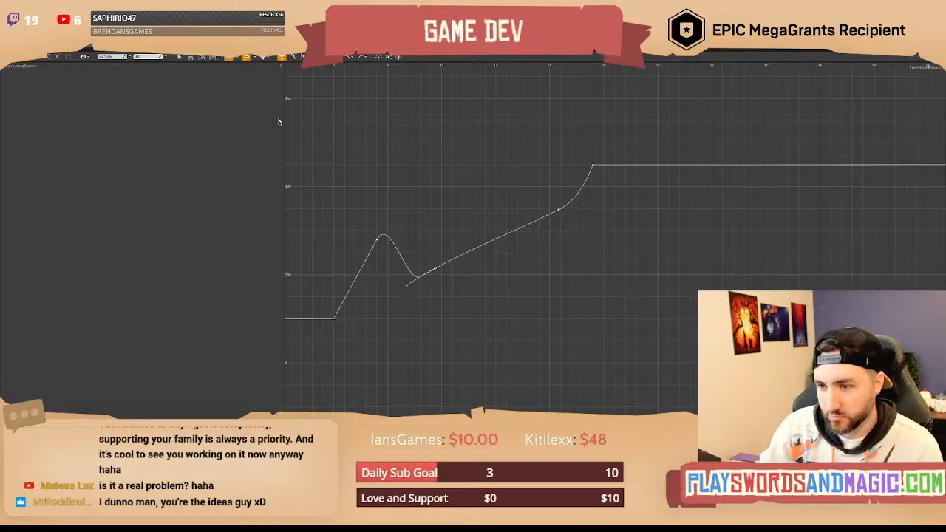
{"action": "key", "text": "Return"}
Set the key before the final rise of the moon curve to 530 and the last key to 630.
{"action": "right_click_drag", "start_coordinate": [483, 139], "coordinate": [470, 157]}
{"action": "left_click_drag", "start_coordinate": [498, 177], "coordinate": [568, 247], "text": "shift"}
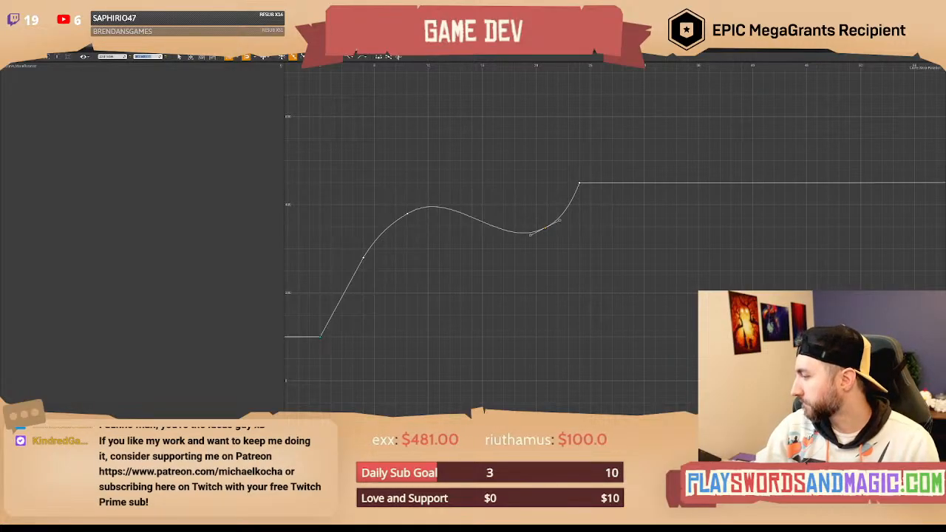
{"action": "right_click_drag", "start_coordinate": [480, 212], "coordinate": [468, 225]}
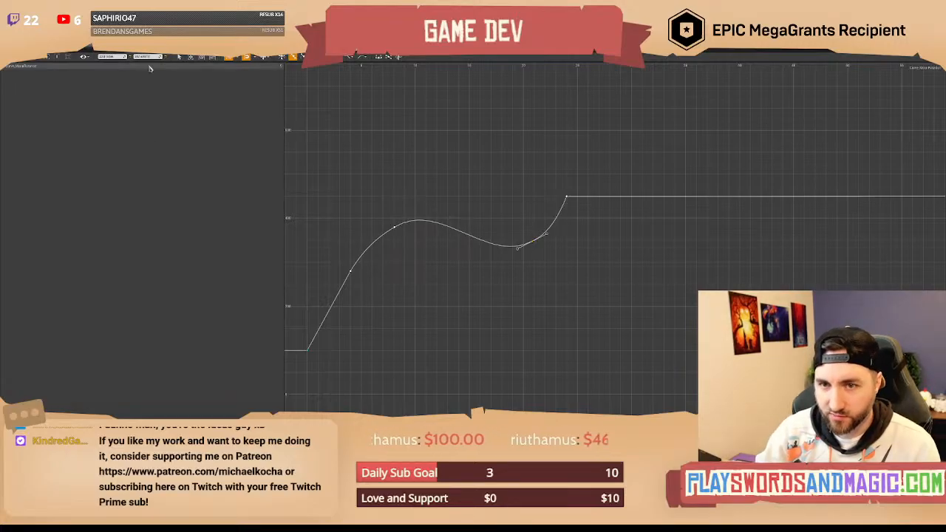
{"action": "type", "text": "530"}
{"action": "key", "text": "Return"}
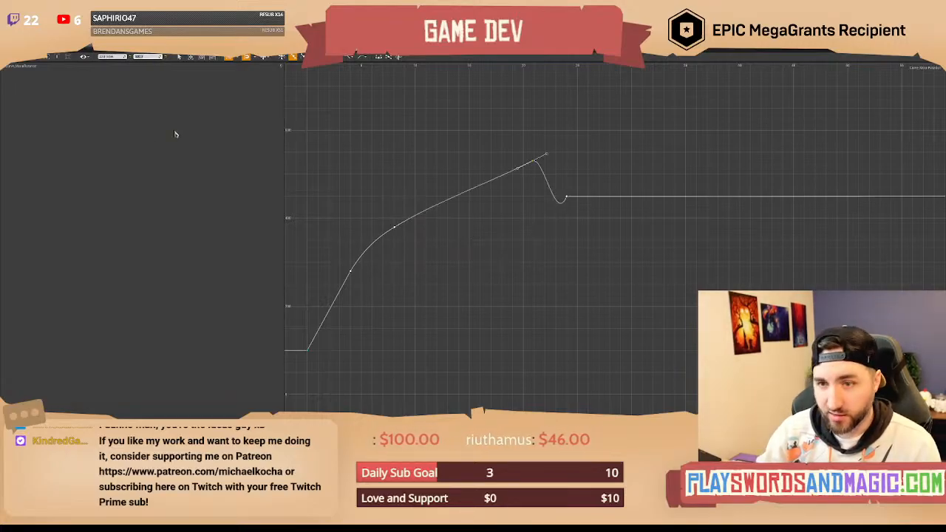
{"action": "right_click_drag", "start_coordinate": [594, 193], "coordinate": [585, 210]}
{"action": "left_click_drag", "start_coordinate": [579, 199], "coordinate": [531, 230]}
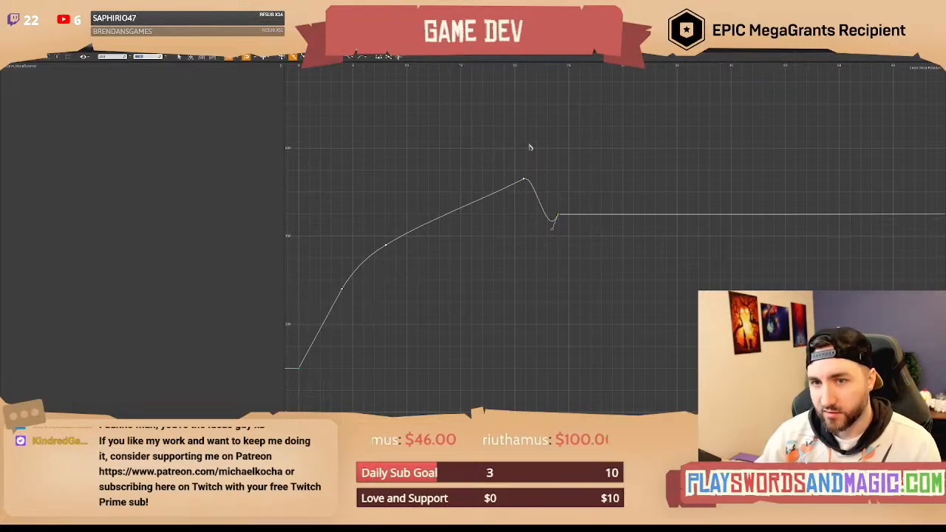
{"action": "type", "text": "630"}
{"action": "key", "text": "Return"}
Set the moon curve's starting key to 280 and deselect all keys.
{"action": "right_click_drag", "start_coordinate": [524, 221], "coordinate": [554, 217]}
{"action": "right_click_drag", "start_coordinate": [398, 347], "coordinate": [379, 341]}
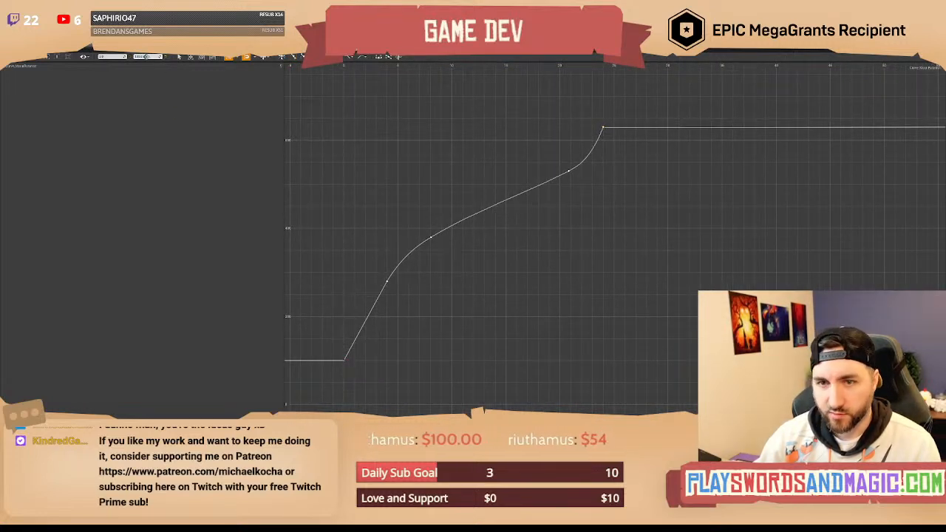
{"action": "type", "text": "280"}
{"action": "key", "text": "Return"}
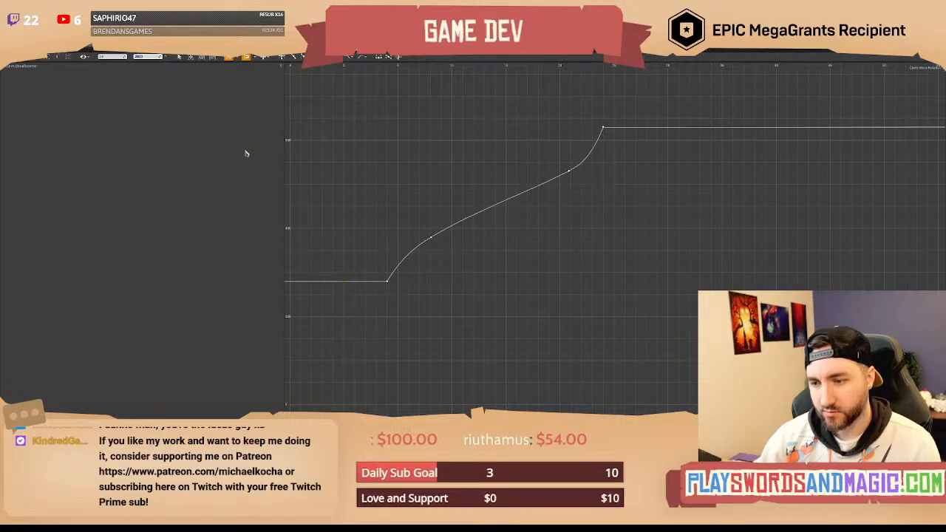
{"action": "right_click_drag", "start_coordinate": [507, 256], "coordinate": [501, 284]}
{"action": "left_click", "coordinate": [501, 284]}
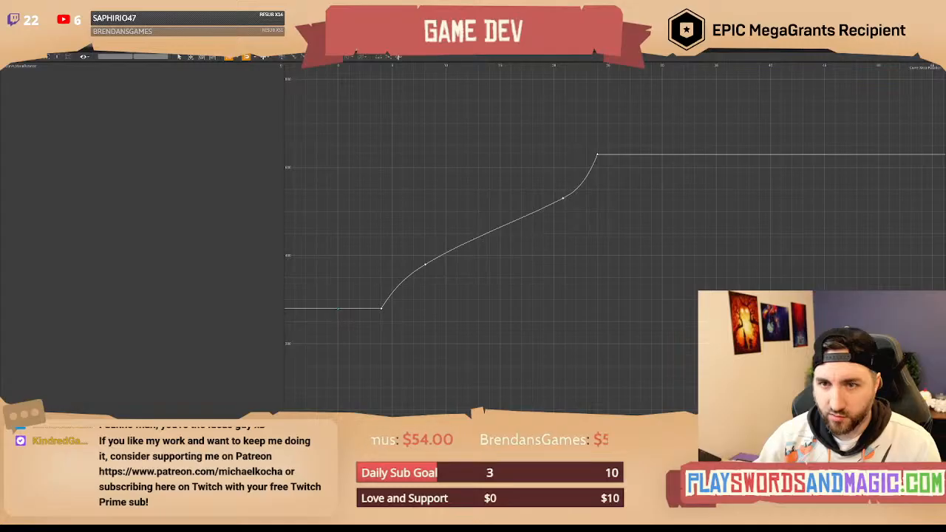
Switch to the TODCycle graph of BP_Sky_Sphere and insert a Sequence node after the entry node, routing the existing chain through Then 1.
{"action": "left_click", "coordinate": [222, 42]}
{"action": "right_click_drag", "start_coordinate": [448, 145], "coordinate": [492, 149]}
{"action": "left_click_drag", "start_coordinate": [295, 172], "coordinate": [205, 173]}
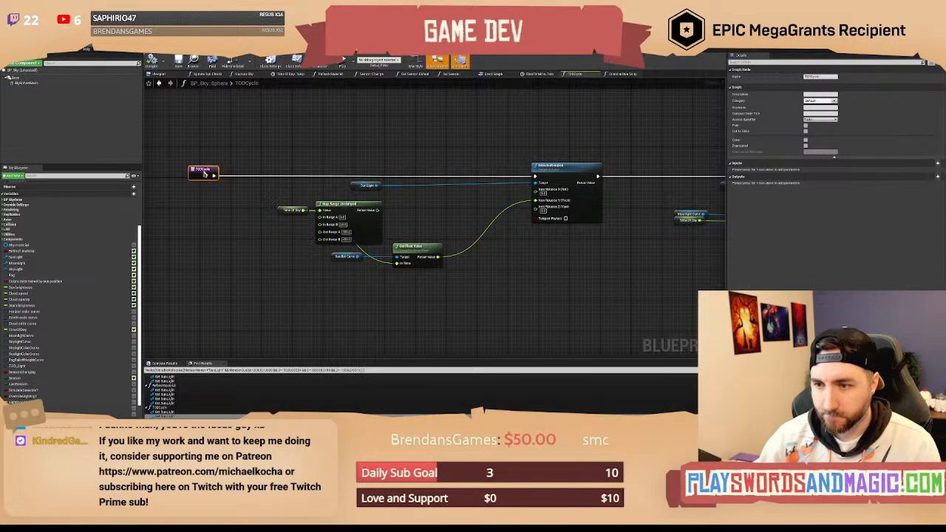
{"action": "left_click", "coordinate": [273, 162]}
{"action": "right_click_drag", "start_coordinate": [274, 163], "coordinate": [286, 194]}
{"action": "left_click_drag", "start_coordinate": [218, 202], "coordinate": [281, 132]}
{"action": "left_click", "coordinate": [262, 148]}
{"action": "type", "text": "seq"}
{"action": "key", "text": "Return"}
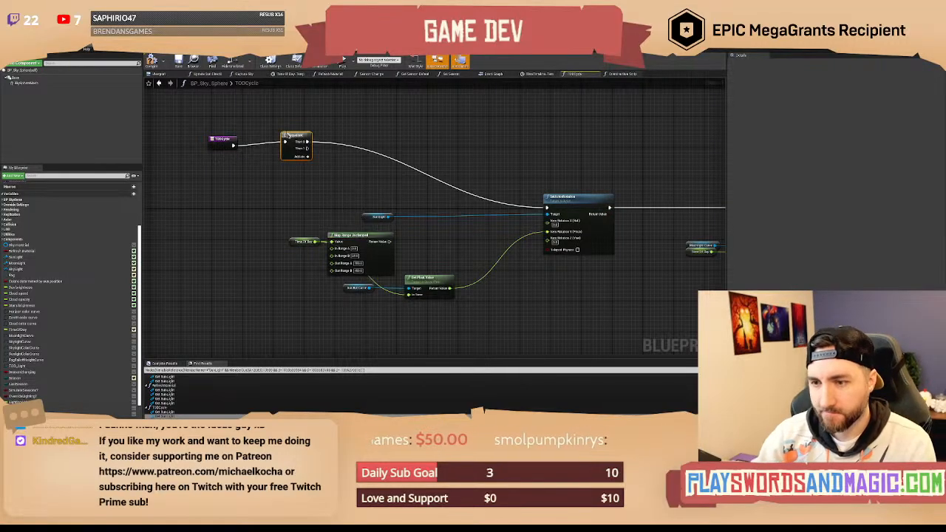
{"action": "left_click_drag", "start_coordinate": [299, 138], "coordinate": [307, 153]}
{"action": "right_click_drag", "start_coordinate": [338, 141], "coordinate": [356, 181]}
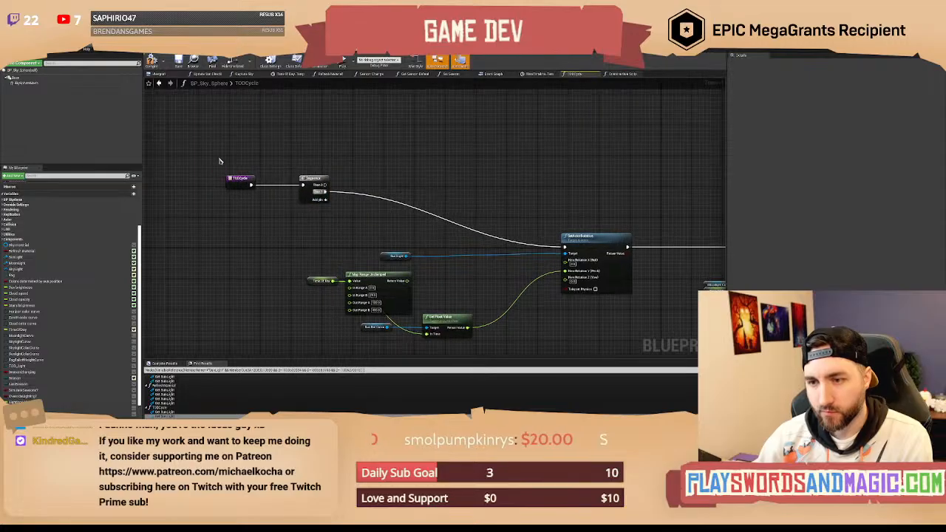
Rearrange the TODCycle entry and Sequence nodes to line up with the sun's SetActorRotation node.
{"action": "left_click_drag", "start_coordinate": [219, 159], "coordinate": [322, 127]}
{"action": "left_click", "coordinate": [431, 151]}
{"action": "right_click_drag", "start_coordinate": [431, 151], "coordinate": [342, 135]}
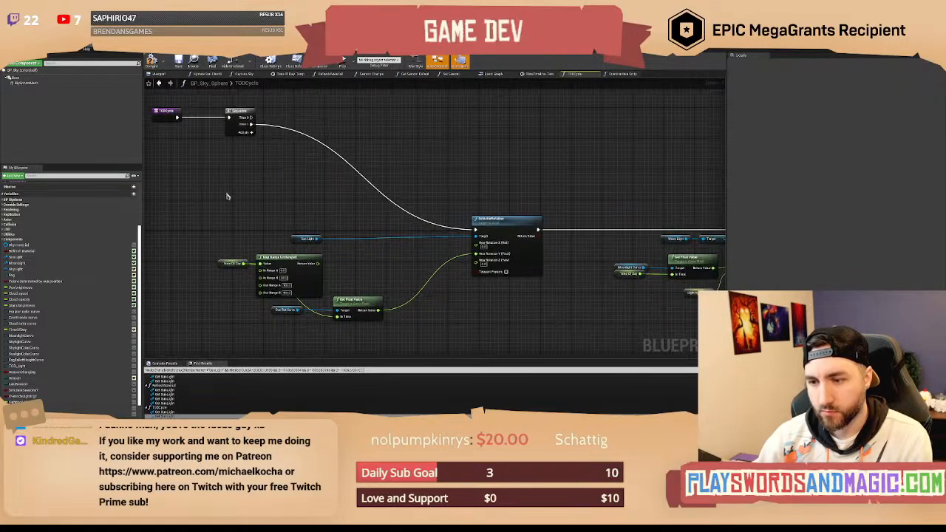
{"action": "left_click_drag", "start_coordinate": [220, 183], "coordinate": [526, 346]}
{"action": "right_click_drag", "start_coordinate": [443, 127], "coordinate": [496, 151]}
{"action": "left_click_drag", "start_coordinate": [366, 175], "coordinate": [226, 118]}
{"action": "left_click_drag", "start_coordinate": [222, 116], "coordinate": [218, 223]}
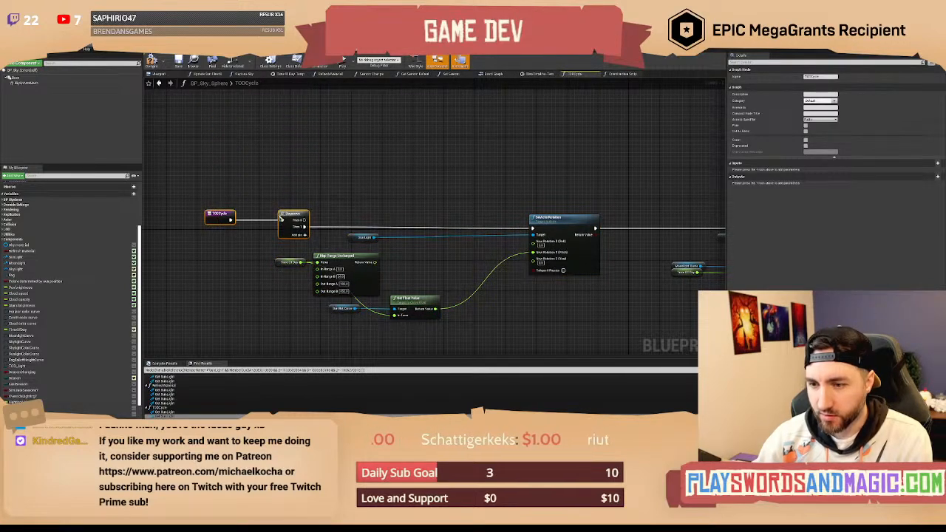
Undo the Sequence node insertion and the related node moves in the TODCycle graph.
{"action": "left_click", "coordinate": [341, 192]}
{"action": "key", "text": "ctrl+z"}
{"action": "key", "text": "ctrl+z"}
{"action": "key", "text": "ctrl+z"}
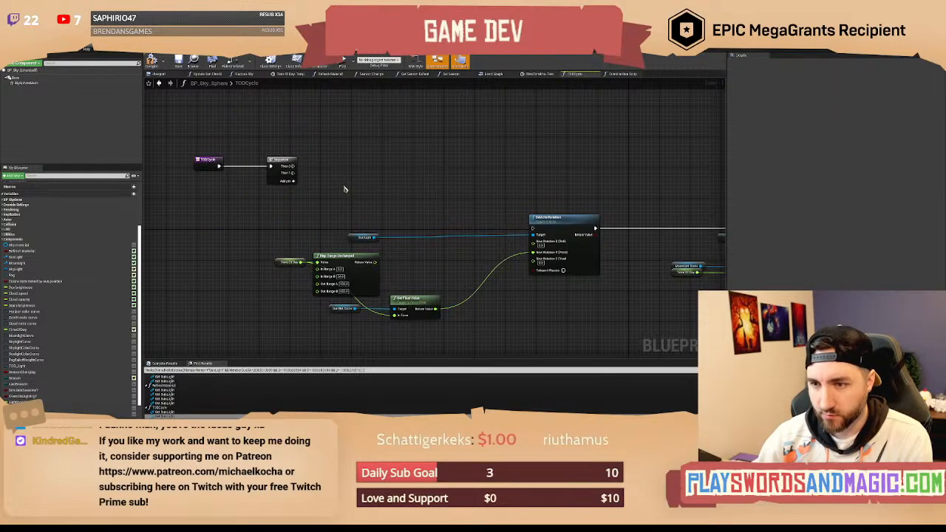
{"action": "key", "text": "ctrl+z"}
{"action": "key", "text": "ctrl+z"}
{"action": "key", "text": "ctrl+z"}
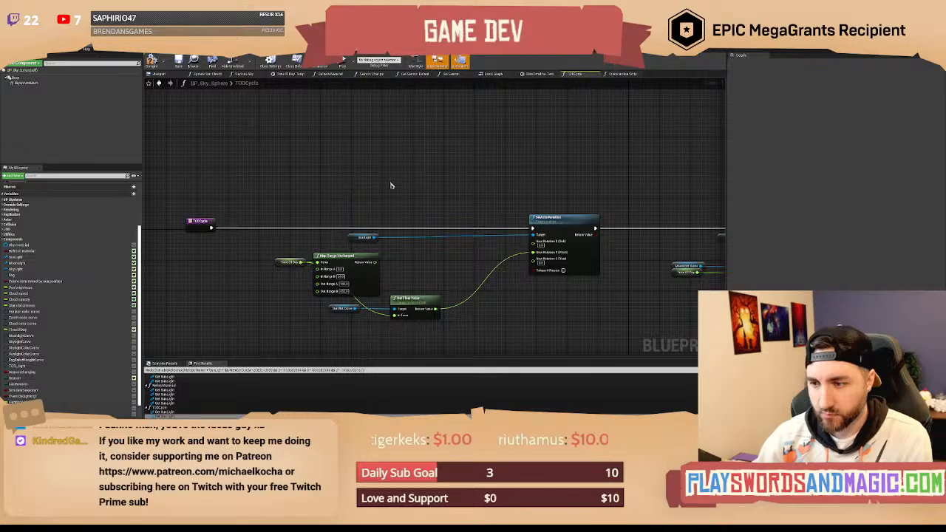
Open the Update Sun Direction function and move its entry node up and away from the rest of the chain.
{"action": "right_click_drag", "start_coordinate": [392, 185], "coordinate": [378, 180]}
{"action": "mouse_move", "coordinate": [482, 184]}
{"action": "right_mouse_down"}
{"action": "mouse_move", "coordinate": [471, 183]}
{"action": "mouse_move", "coordinate": [487, 181]}
{"action": "right_mouse_up"}
{"action": "scroll", "coordinate": [441, 202], "scroll_direction": "up", "scroll_amount": 1}
{"action": "right_click_drag", "start_coordinate": [432, 198], "coordinate": [424, 192]}
{"action": "right_click_drag", "start_coordinate": [372, 175], "coordinate": [391, 184]}
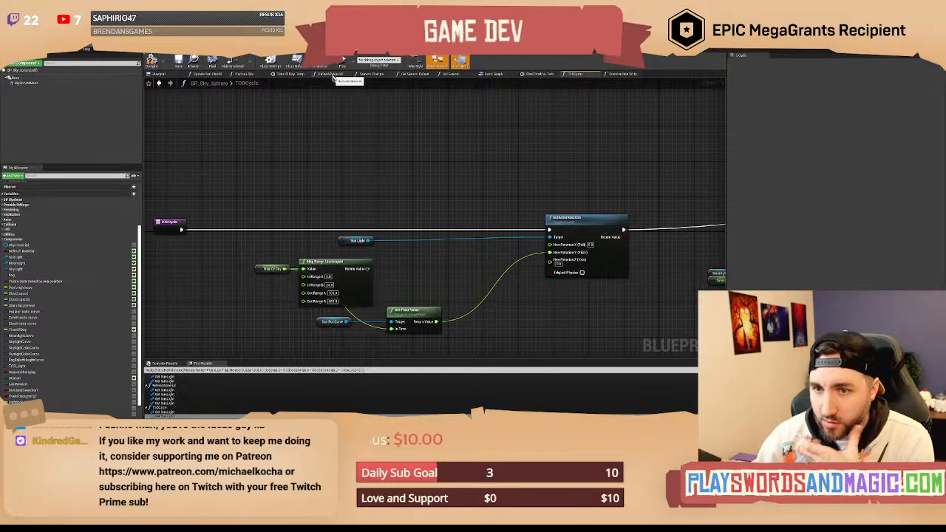
{"action": "left_click", "coordinate": [207, 74]}
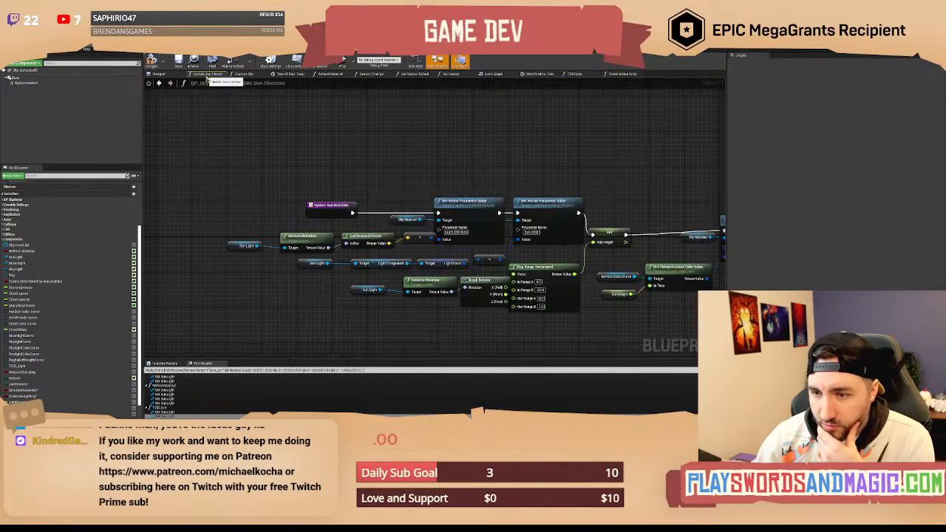
{"action": "left_click_drag", "start_coordinate": [249, 165], "coordinate": [494, 251]}
{"action": "left_click", "coordinate": [332, 168]}
{"action": "right_click_drag", "start_coordinate": [330, 167], "coordinate": [368, 193]}
{"action": "left_click_drag", "start_coordinate": [354, 193], "coordinate": [389, 234]}
{"action": "left_click_drag", "start_coordinate": [389, 234], "coordinate": [223, 139]}
{"action": "left_click", "coordinate": [392, 178]}
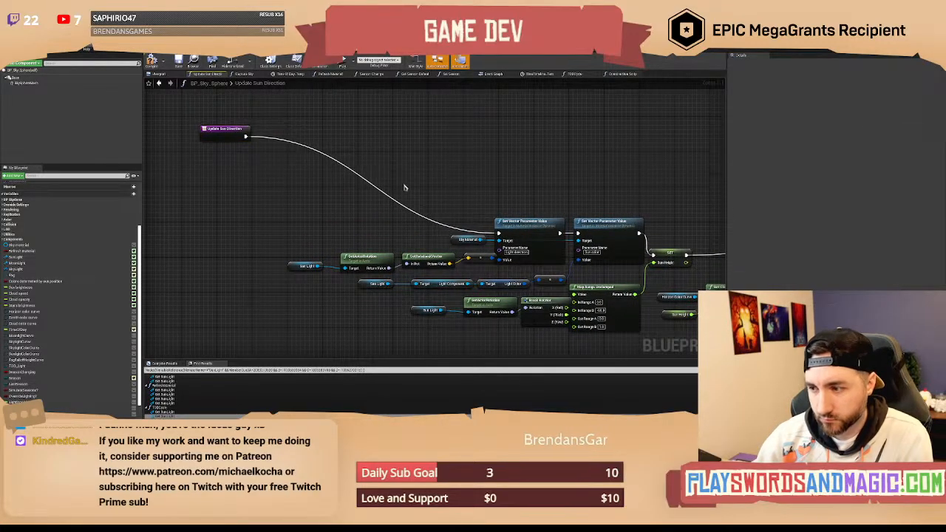
Duplicate the Light direction Set Vector Parameter Value node with its Sun Light rotation inputs and place the copy above the original.
{"action": "left_click_drag", "start_coordinate": [272, 196], "coordinate": [528, 272]}
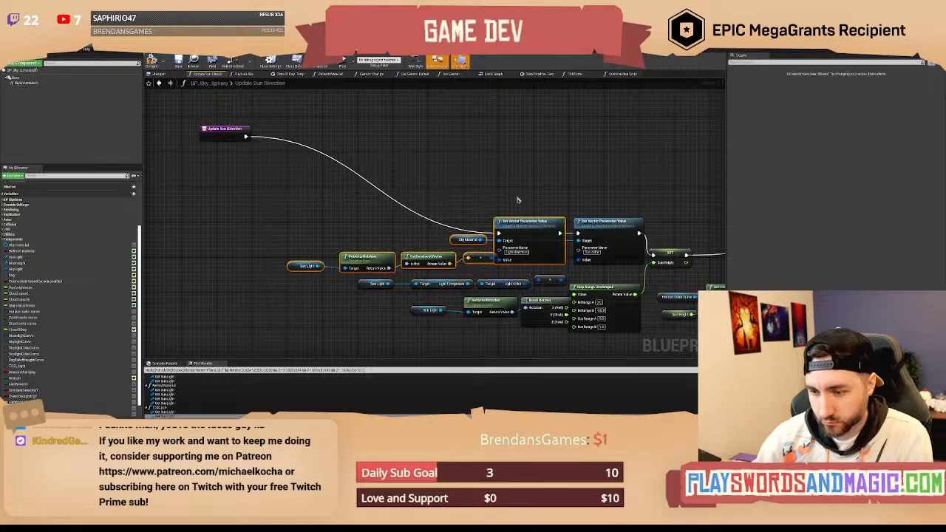
{"action": "key", "text": "ctrl+c"}
{"action": "key", "text": "ctrl+v"}
{"action": "left_click_drag", "start_coordinate": [580, 146], "coordinate": [509, 163]}
Add a Sequence node running the copied chain first and the original second, and align it and the entry node with the copy.
{"action": "left_click_drag", "start_coordinate": [247, 138], "coordinate": [501, 159]}
{"action": "type", "text": "seq"}
{"action": "key", "text": "Return"}
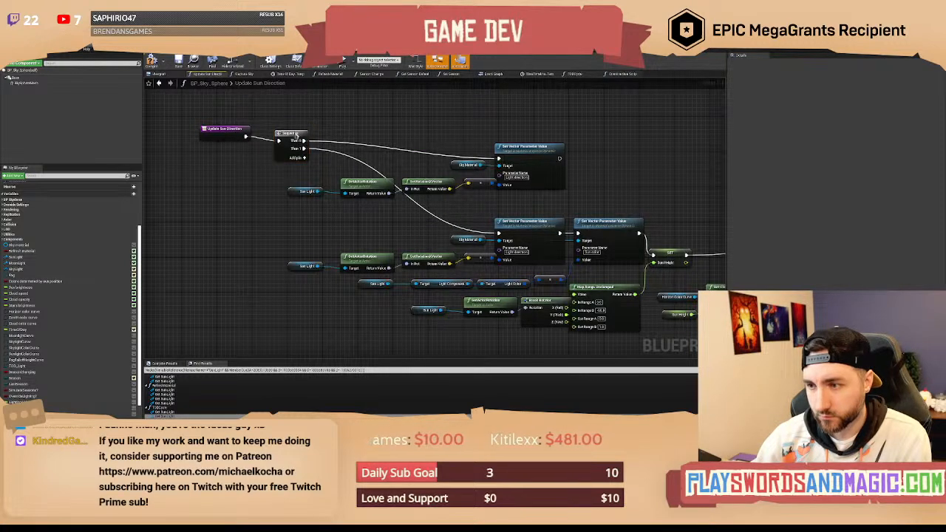
{"action": "left_click", "coordinate": [226, 133]}
{"action": "left_click_drag", "start_coordinate": [225, 134], "coordinate": [195, 152]}
{"action": "left_click", "coordinate": [362, 143]}
{"action": "right_click_drag", "start_coordinate": [361, 143], "coordinate": [344, 175]}
{"action": "right_click_drag", "start_coordinate": [296, 201], "coordinate": [306, 210]}
{"action": "right_click_drag", "start_coordinate": [396, 176], "coordinate": [376, 170]}
{"action": "left_click_drag", "start_coordinate": [396, 176], "coordinate": [408, 230]}
{"action": "left_click", "coordinate": [412, 171]}
{"action": "right_click_drag", "start_coordinate": [412, 169], "coordinate": [438, 158]}
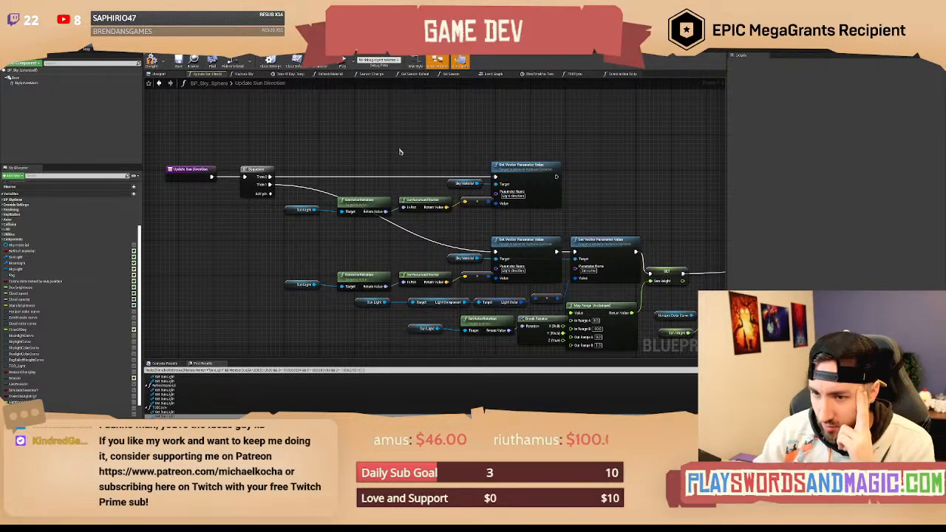
{"action": "right_click_drag", "start_coordinate": [401, 147], "coordinate": [418, 147]}
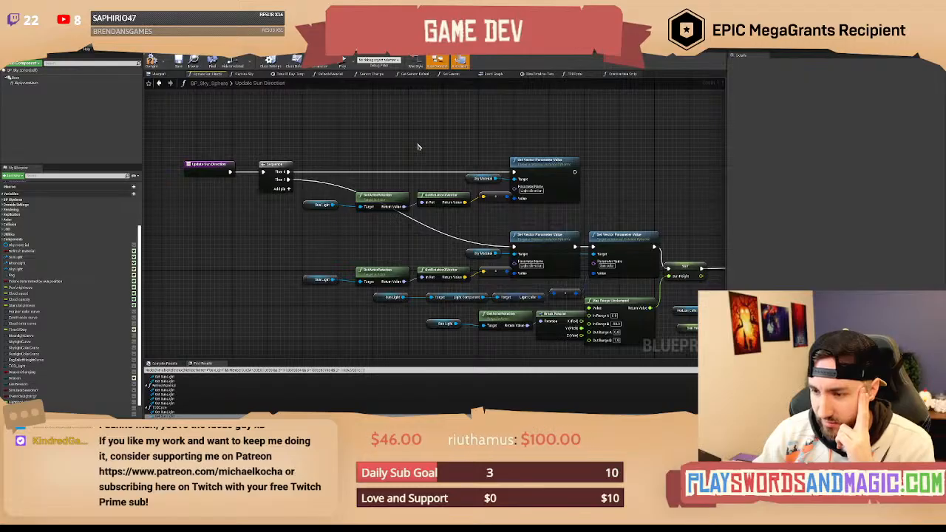
Copy the Time Of Day, Sun Rot Curve and Get Float Value nodes from TODCycle into the Update Sun Direction function.
{"action": "right_click_drag", "start_coordinate": [418, 147], "coordinate": [393, 166]}
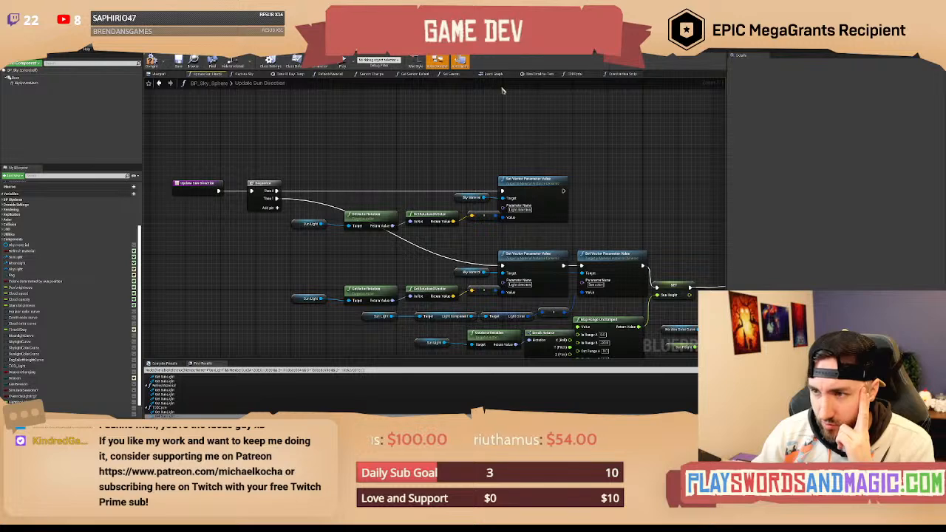
{"action": "left_click", "coordinate": [159, 83]}
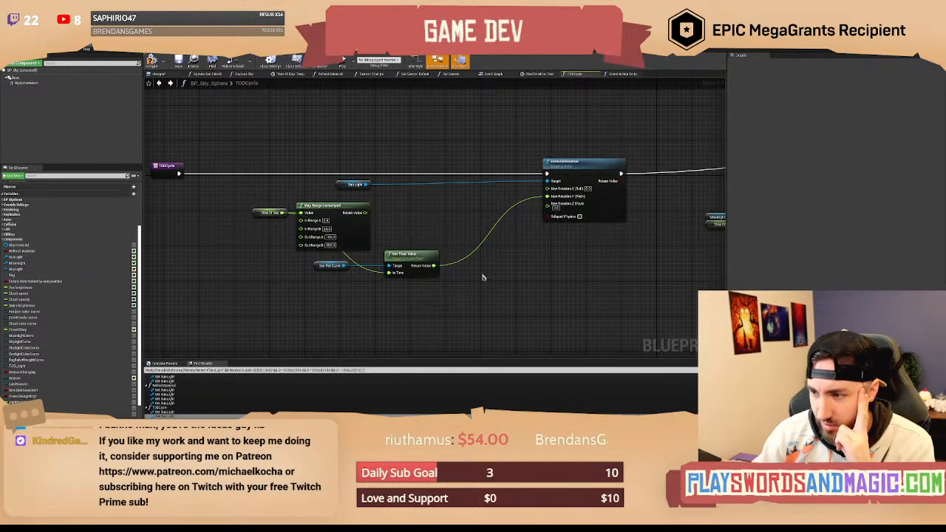
{"action": "right_click_drag", "start_coordinate": [484, 278], "coordinate": [461, 283]}
{"action": "left_click_drag", "start_coordinate": [626, 260], "coordinate": [574, 213]}
{"action": "right_click_drag", "start_coordinate": [410, 248], "coordinate": [431, 243]}
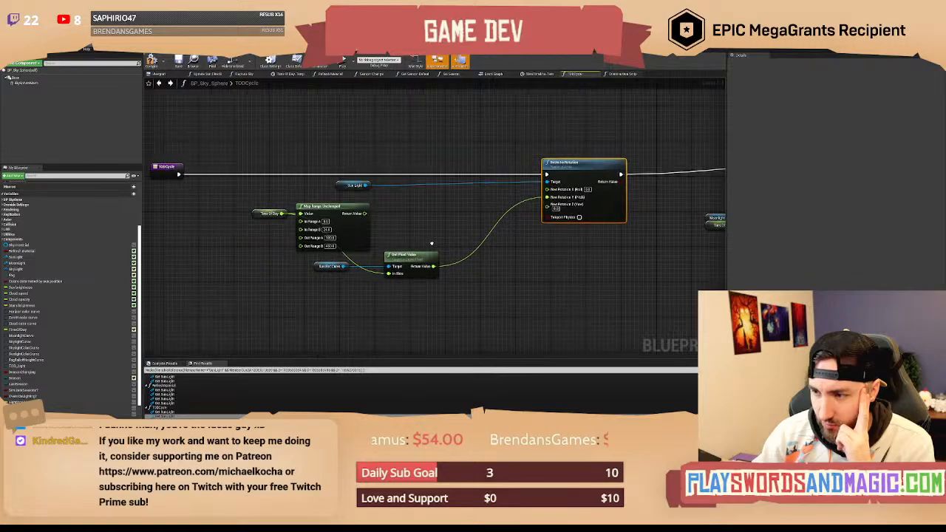
{"action": "left_click_drag", "start_coordinate": [441, 292], "coordinate": [341, 271]}
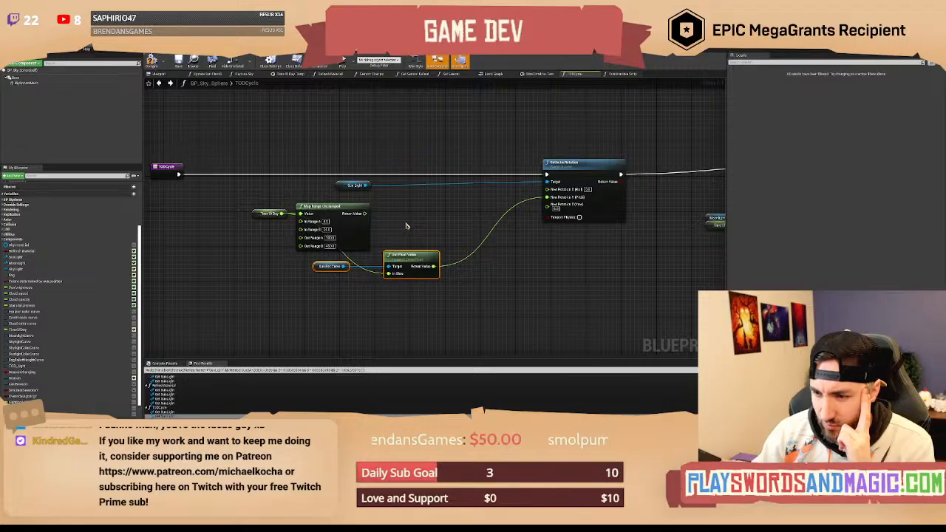
{"action": "right_click_drag", "start_coordinate": [406, 226], "coordinate": [400, 222]}
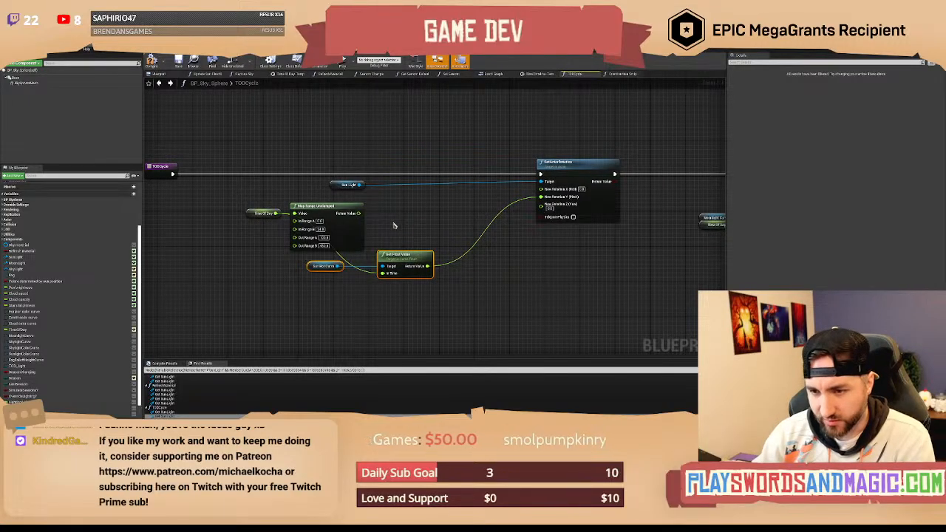
{"action": "left_click", "coordinate": [264, 214], "text": "ctrl"}
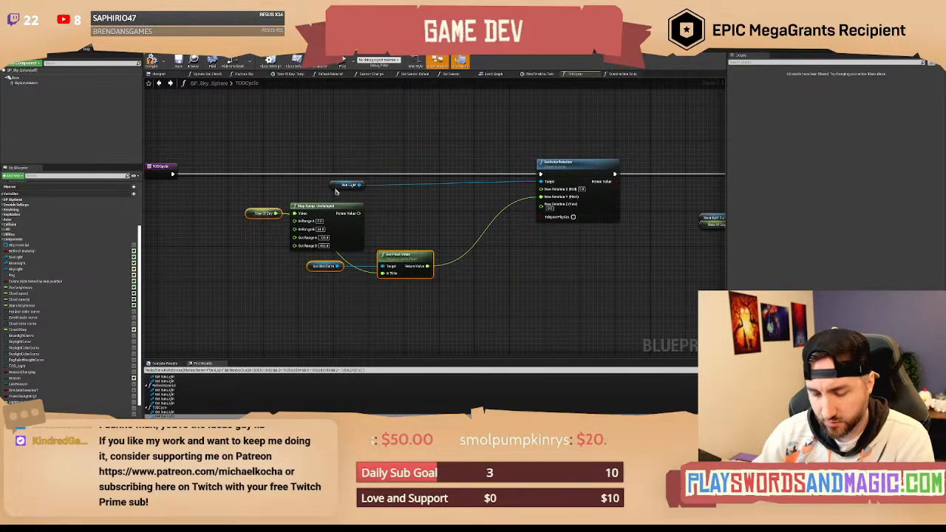
{"action": "left_click", "coordinate": [159, 82]}
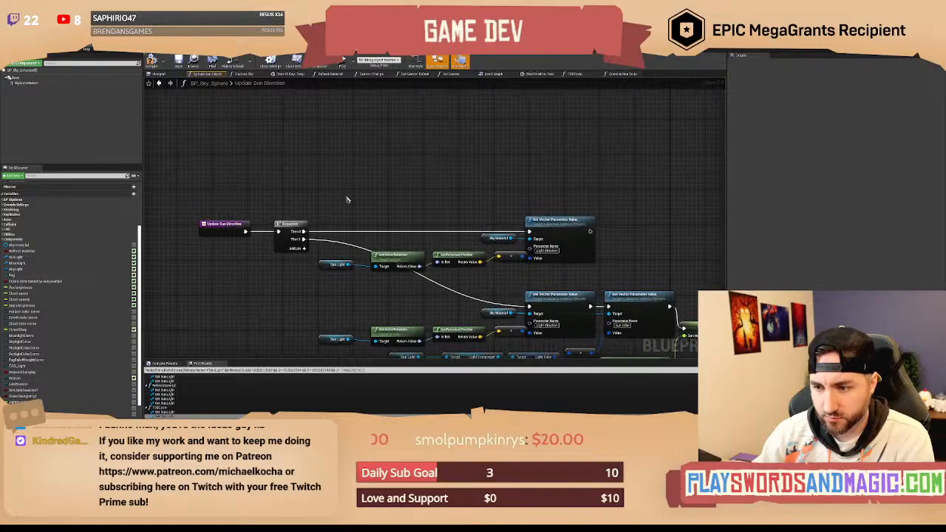
{"action": "key", "text": "ctrl+v"}
Add a Make Vector node with its Y input fed by the Return Value of the copied Get Float Value.
{"action": "left_click_drag", "start_coordinate": [388, 168], "coordinate": [374, 183]}
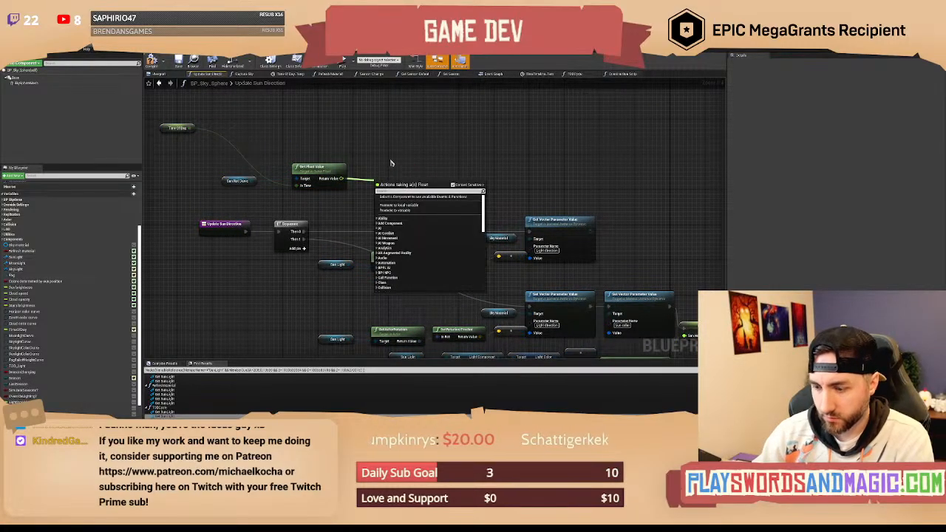
{"action": "type", "text": "make vect"}
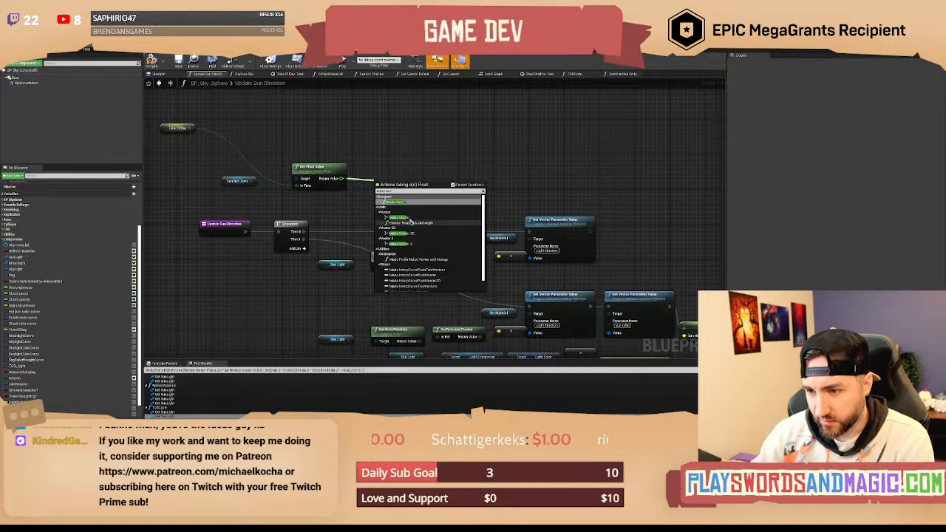
{"action": "left_click", "coordinate": [399, 218]}
{"action": "mouse_move", "coordinate": [405, 182]}
{"action": "left_mouse_down"}
{"action": "mouse_move", "coordinate": [385, 190]}
{"action": "mouse_move", "coordinate": [399, 180]}
{"action": "left_mouse_up"}
{"action": "left_click", "coordinate": [442, 179]}
{"action": "mouse_move", "coordinate": [442, 179]}
{"action": "right_mouse_down"}
{"action": "mouse_move", "coordinate": [415, 170]}
{"action": "mouse_move", "coordinate": [435, 196]}
{"action": "right_mouse_up"}
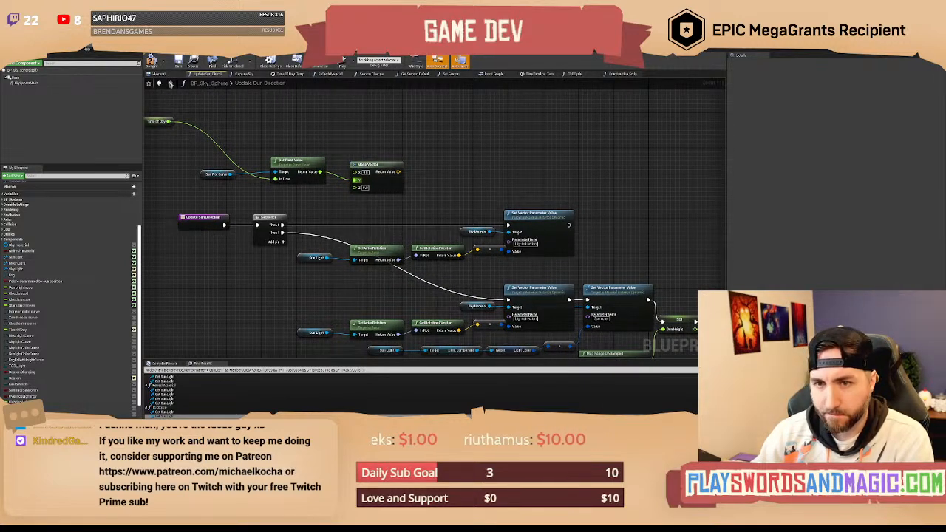
Connect Make Vector to the first Light direction parameter's value and delete the sun light rotation nodes that fed it.
{"action": "left_click", "coordinate": [170, 84]}
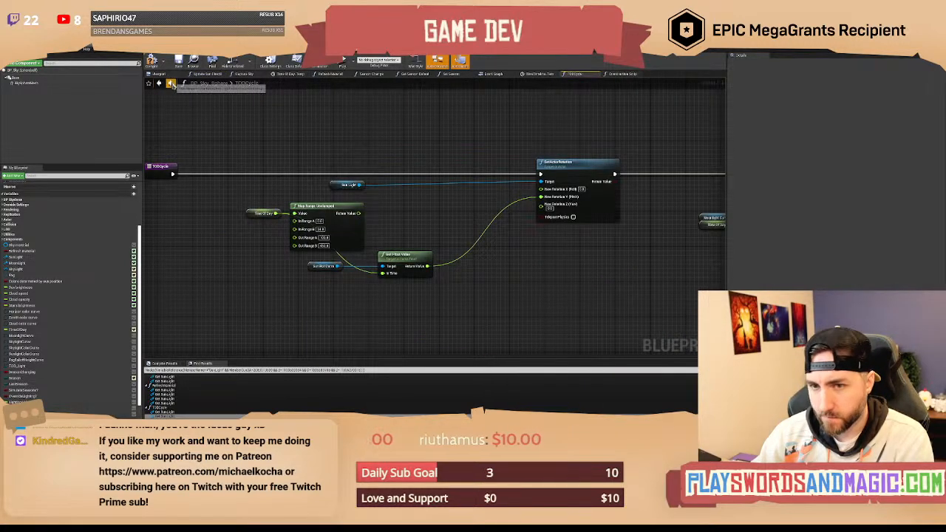
{"action": "left_click", "coordinate": [170, 83]}
{"action": "right_click_drag", "start_coordinate": [414, 170], "coordinate": [393, 179]}
{"action": "left_click_drag", "start_coordinate": [377, 181], "coordinate": [458, 261]}
{"action": "right_click_drag", "start_coordinate": [412, 284], "coordinate": [427, 283]}
{"action": "left_click_drag", "start_coordinate": [429, 284], "coordinate": [323, 261]}
{"action": "key", "text": "Delete"}
{"action": "right_click_drag", "start_coordinate": [420, 218], "coordinate": [467, 215]}
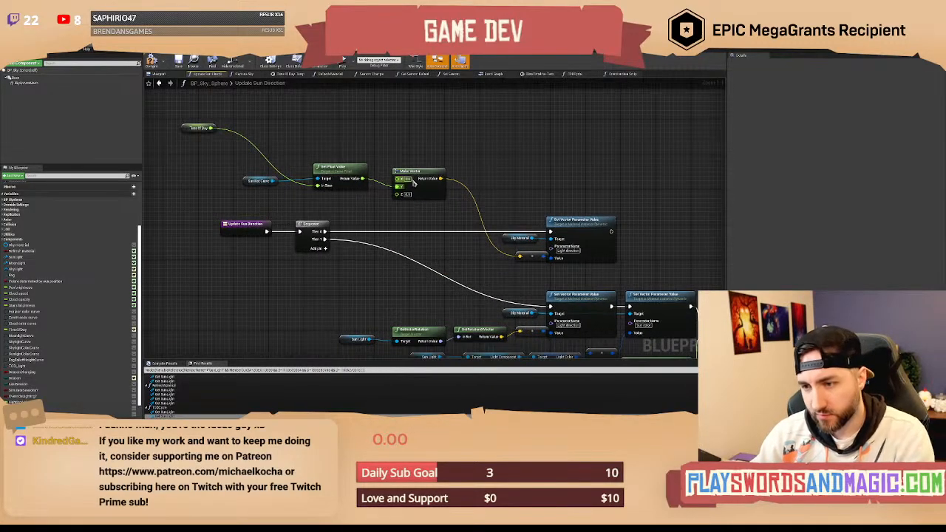
Arrange the curve, Get Float Value, Make Vector and Time Of Day nodes below the Sequence, beside the first Set Vector Parameter Value.
{"action": "left_click_drag", "start_coordinate": [412, 178], "coordinate": [394, 169]}
{"action": "left_click", "coordinate": [387, 207]}
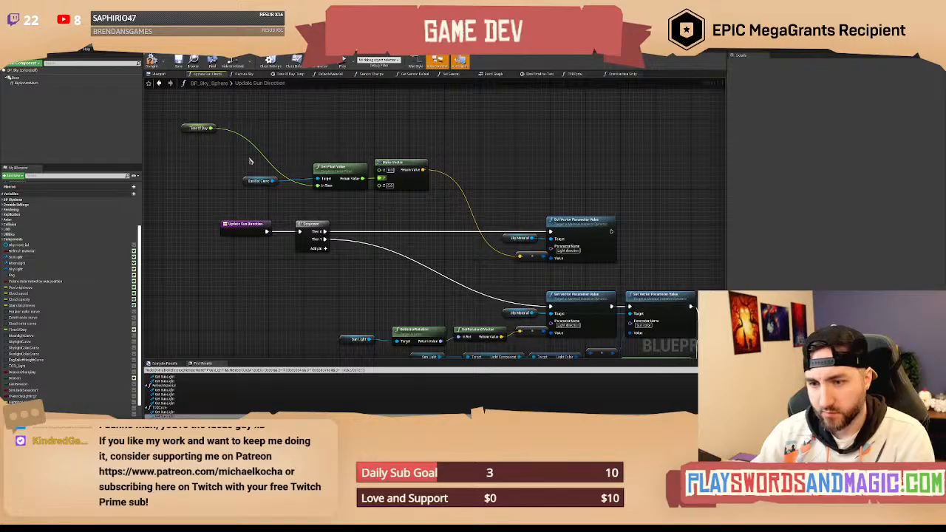
{"action": "left_click_drag", "start_coordinate": [250, 161], "coordinate": [432, 196]}
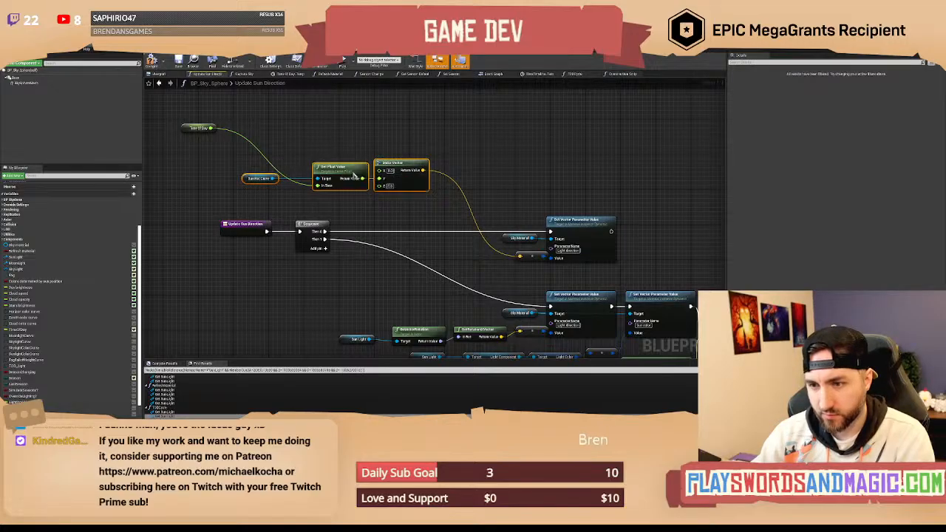
{"action": "left_click_drag", "start_coordinate": [355, 175], "coordinate": [416, 272]}
{"action": "left_click_drag", "start_coordinate": [200, 128], "coordinate": [322, 291]}
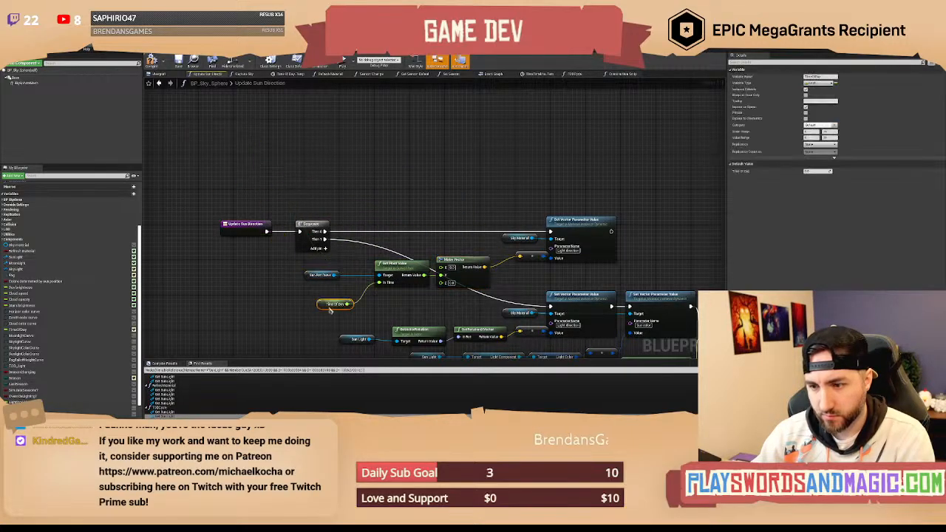
{"action": "left_click", "coordinate": [362, 310]}
{"action": "right_click_drag", "start_coordinate": [406, 310], "coordinate": [358, 275]}
Duplicate the Sun Rot Curve variable and name the copy MoonRotCurve.
{"action": "left_click", "coordinate": [314, 245]}
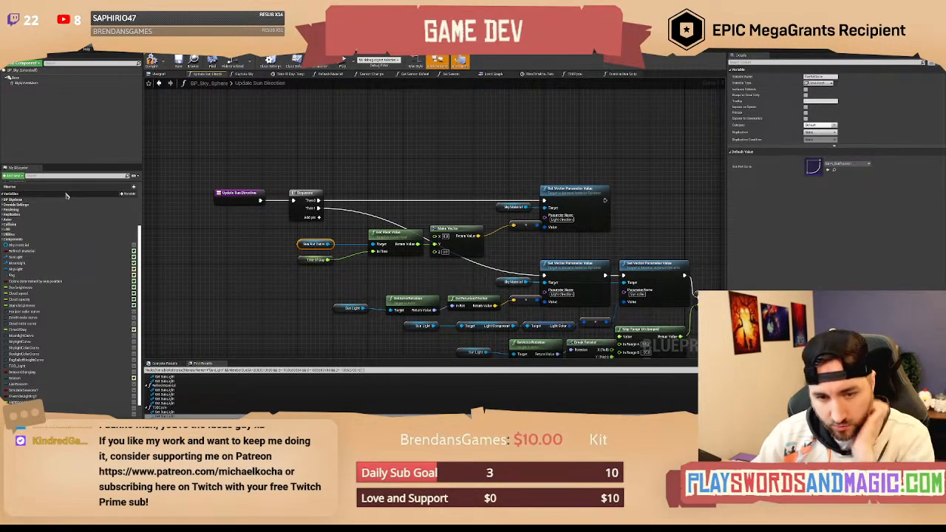
{"action": "scroll", "coordinate": [70, 319], "scroll_direction": "down", "scroll_amount": 1}
{"action": "left_click", "coordinate": [37, 389]}
{"action": "right_click", "coordinate": [36, 389]}
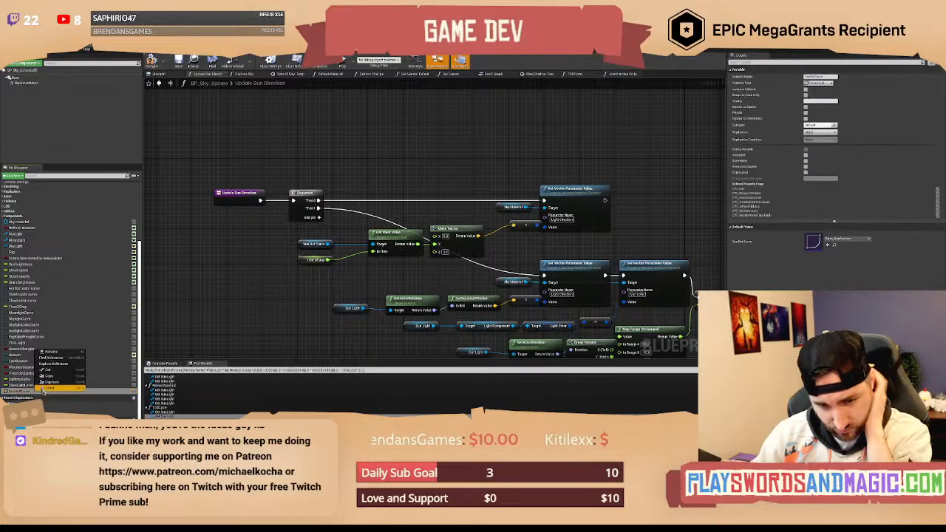
{"action": "left_click", "coordinate": [63, 382]}
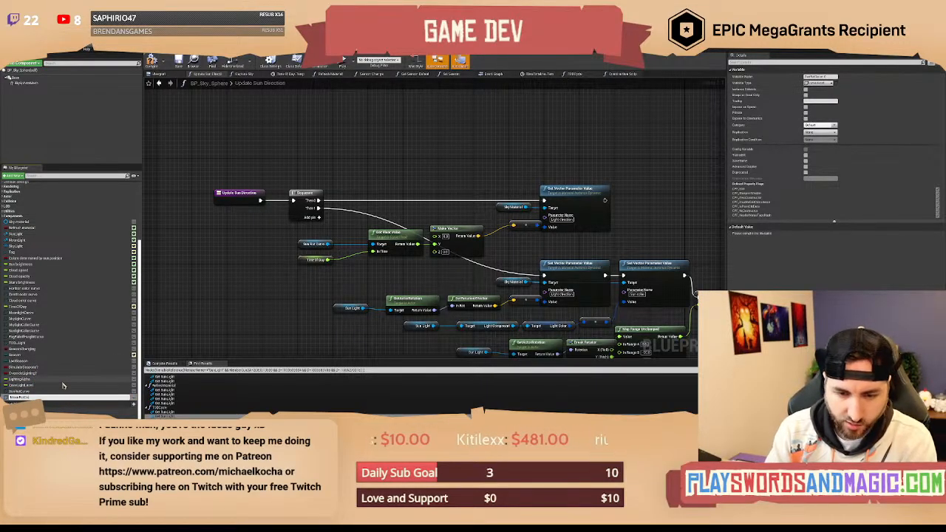
{"action": "key", "text": "Return"}
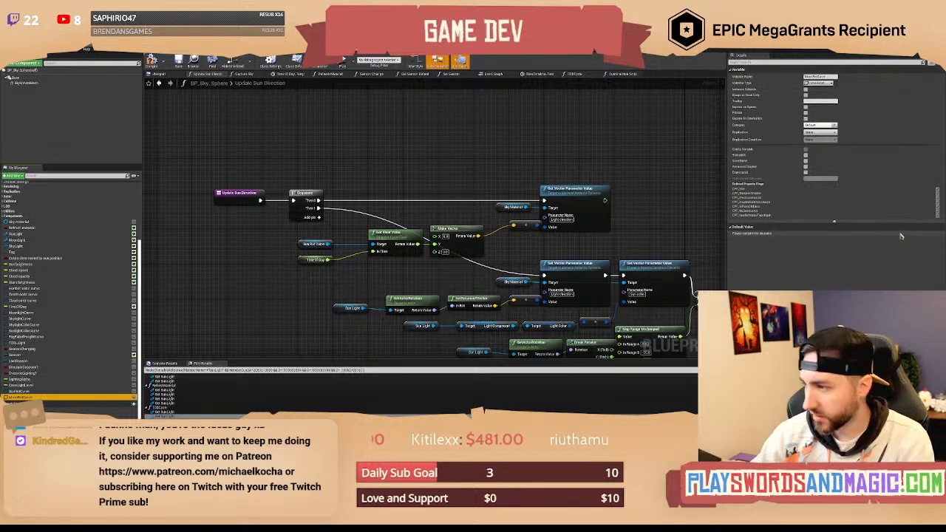
Set MoonRotCurve's default value to Curve_MoonRotation, then compile the blueprint and save it with its asset checked out.
{"action": "left_click", "coordinate": [152, 62]}
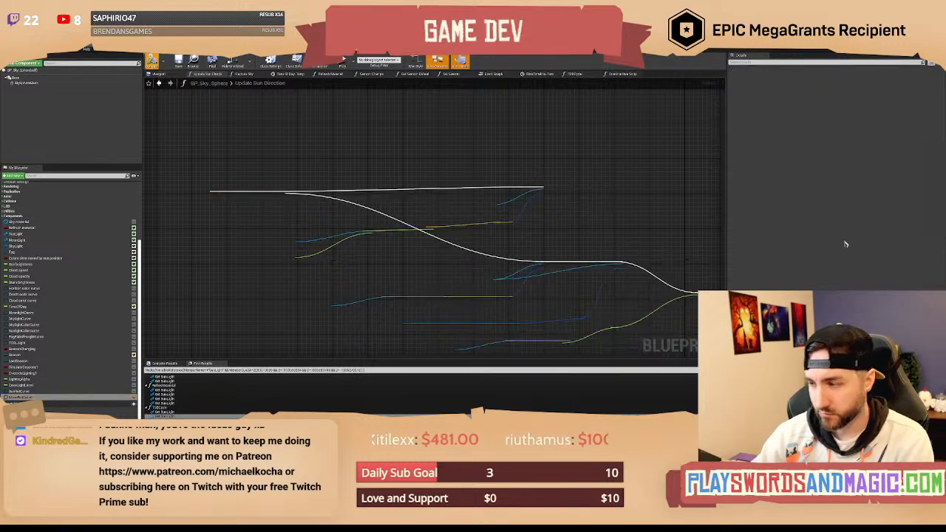
{"action": "left_click", "coordinate": [838, 240]}
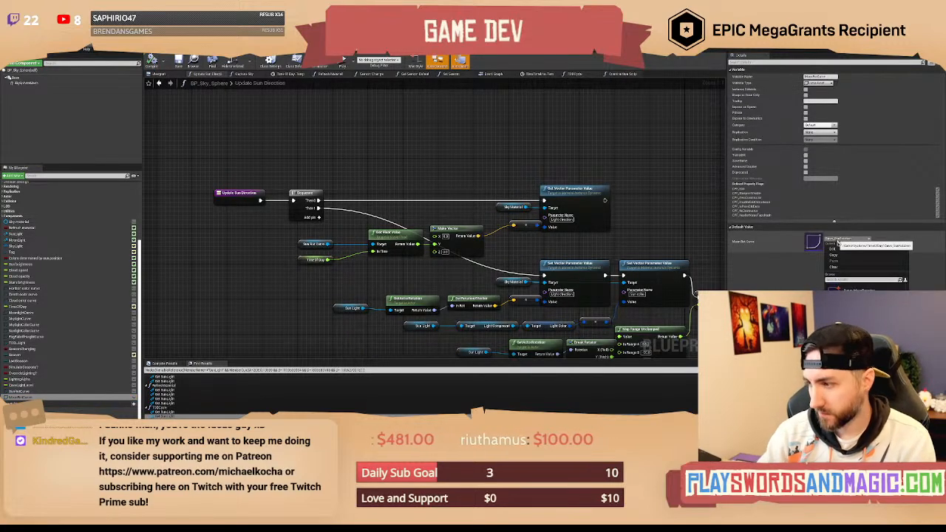
{"action": "left_click", "coordinate": [860, 289]}
{"action": "left_click", "coordinate": [152, 62]}
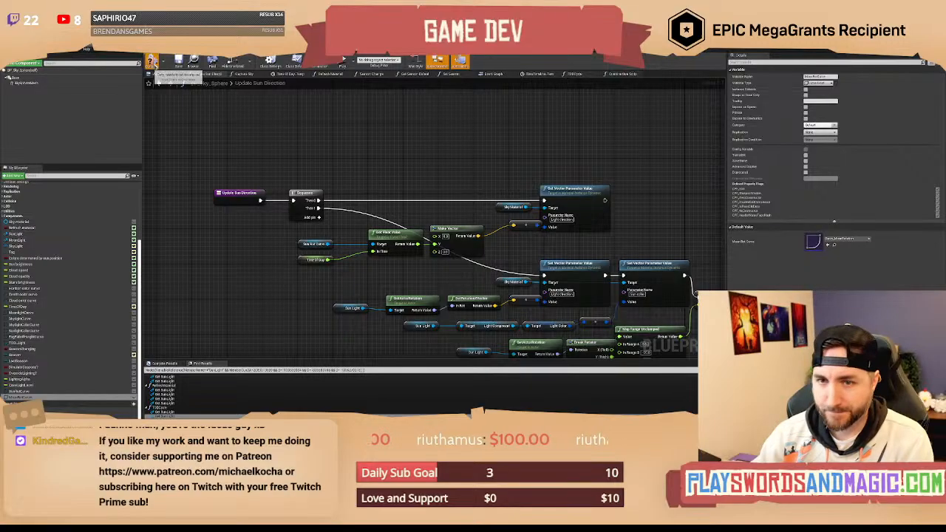
{"action": "left_click", "coordinate": [179, 63]}
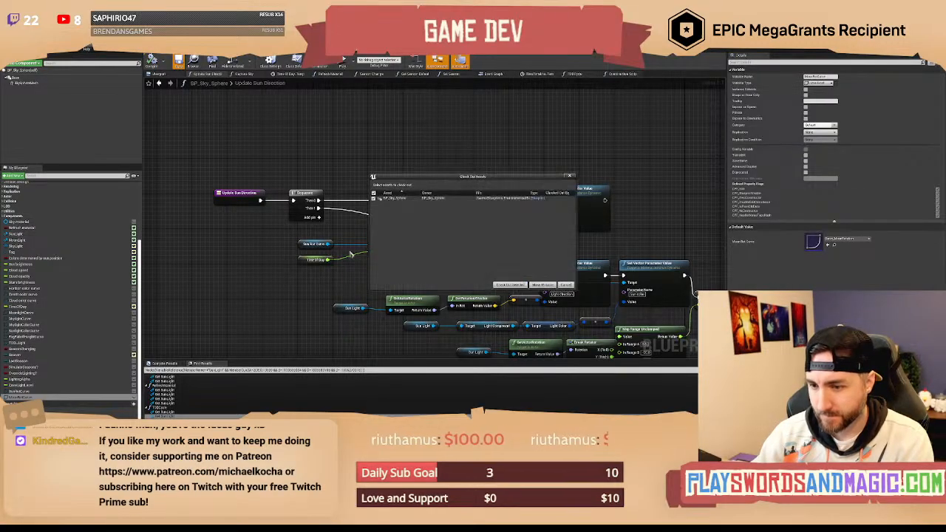
{"action": "left_click", "coordinate": [510, 285]}
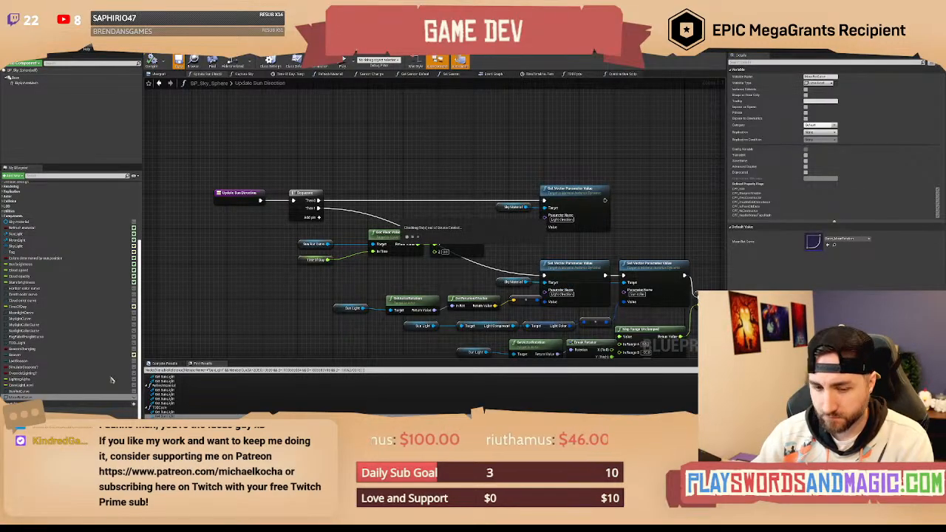
Feed Get Float Value from MoonRotCurve instead of Sun Rot Curve and set the first vector parameter's name to Moon direction.
{"action": "left_click_drag", "start_coordinate": [51, 397], "coordinate": [304, 244]}
{"action": "right_click_drag", "start_coordinate": [493, 158], "coordinate": [414, 156]}
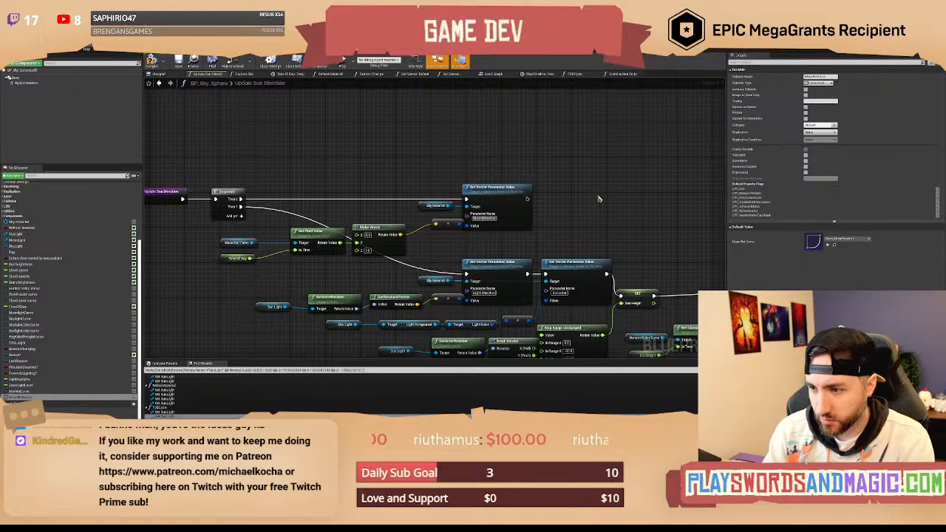
{"action": "right_click_drag", "start_coordinate": [371, 116], "coordinate": [402, 122]}
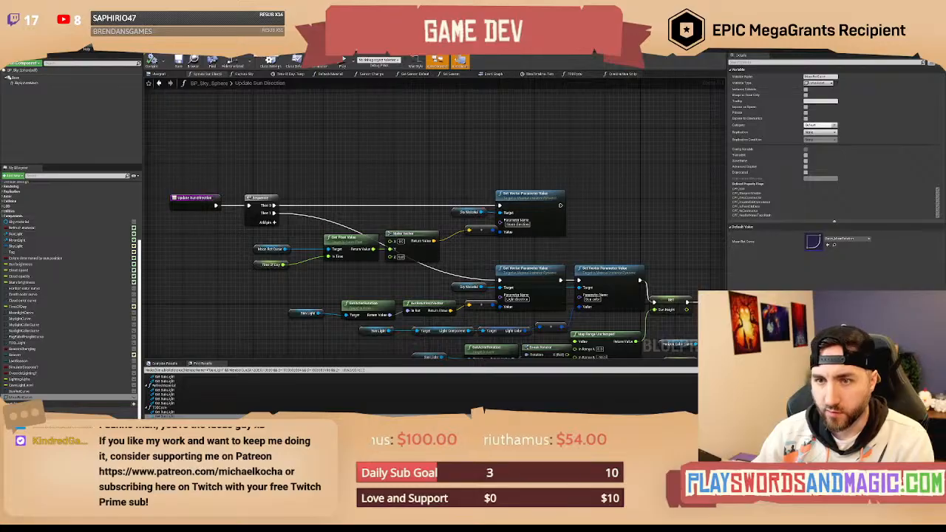
Switch to the sky material and rename the Light direction parameter feeding the moon mask to Moon direction.
{"action": "left_click", "coordinate": [272, 41]}
{"action": "right_click_drag", "start_coordinate": [318, 268], "coordinate": [348, 235]}
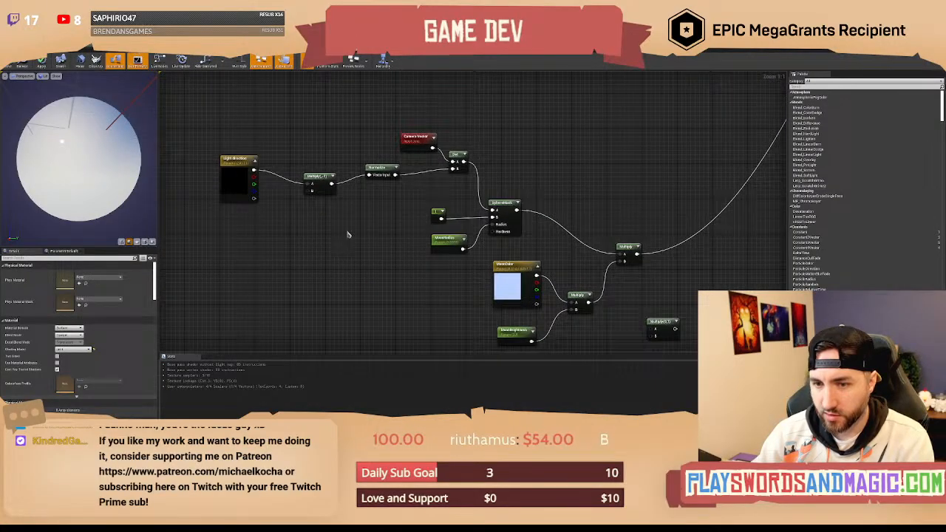
{"action": "left_click", "coordinate": [236, 162]}
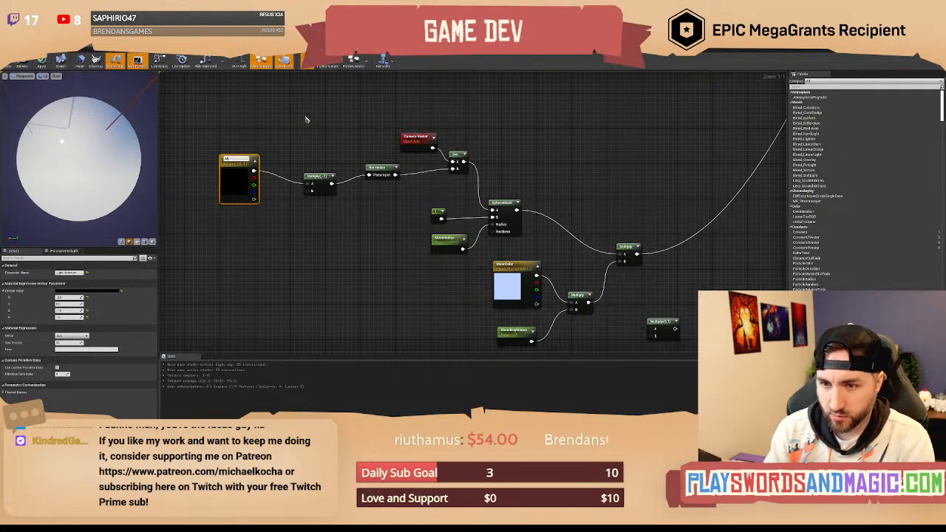
{"action": "type", "text": "Moon direction"}
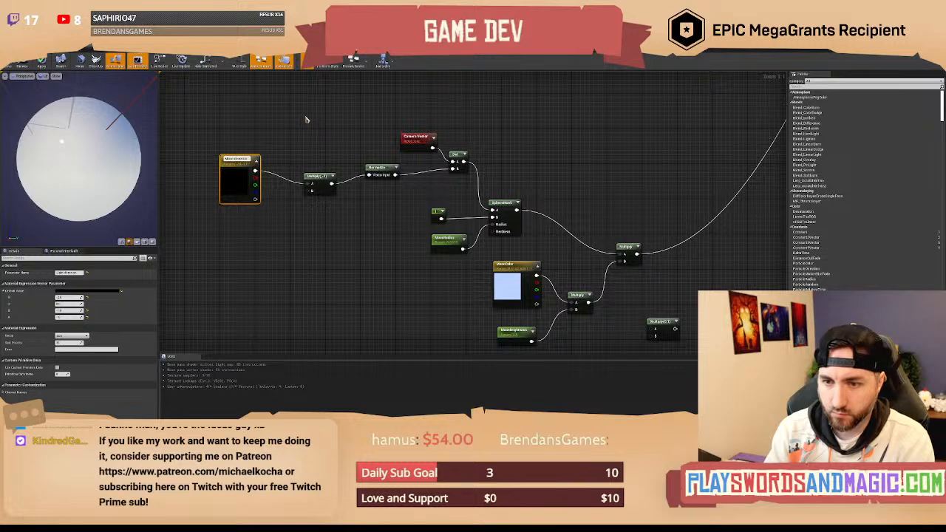
{"action": "key", "text": "Return"}
{"action": "left_click", "coordinate": [330, 127]}
{"action": "right_click_drag", "start_coordinate": [330, 126], "coordinate": [320, 162]}
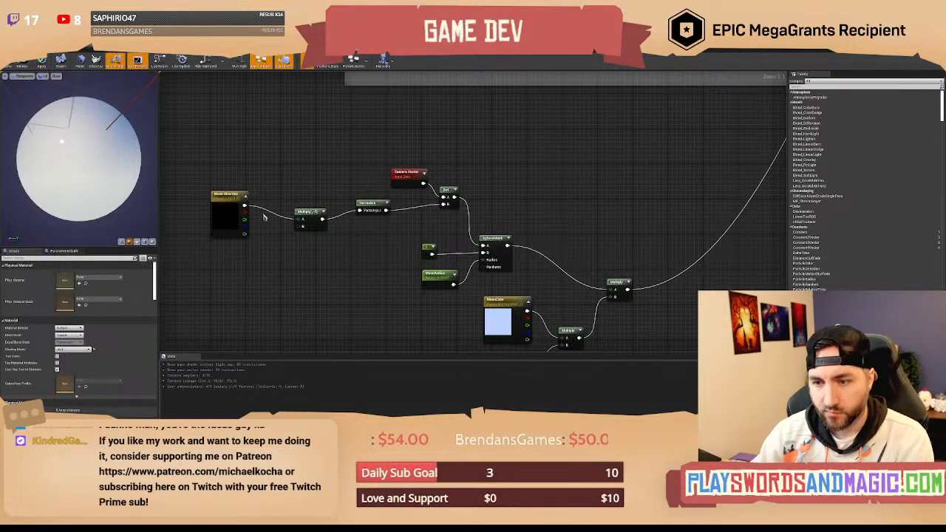
Connect Moon direction straight to Normalize, bypassing the Multiply node, and apply the material changes.
{"action": "mouse_move", "coordinate": [231, 202]}
{"action": "left_mouse_down"}
{"action": "mouse_move", "coordinate": [244, 211]}
{"action": "mouse_move", "coordinate": [363, 212]}
{"action": "mouse_move", "coordinate": [240, 206]}
{"action": "left_mouse_up"}
{"action": "left_click", "coordinate": [274, 191]}
{"action": "left_click", "coordinate": [291, 184]}
{"action": "right_click_drag", "start_coordinate": [292, 183], "coordinate": [298, 201]}
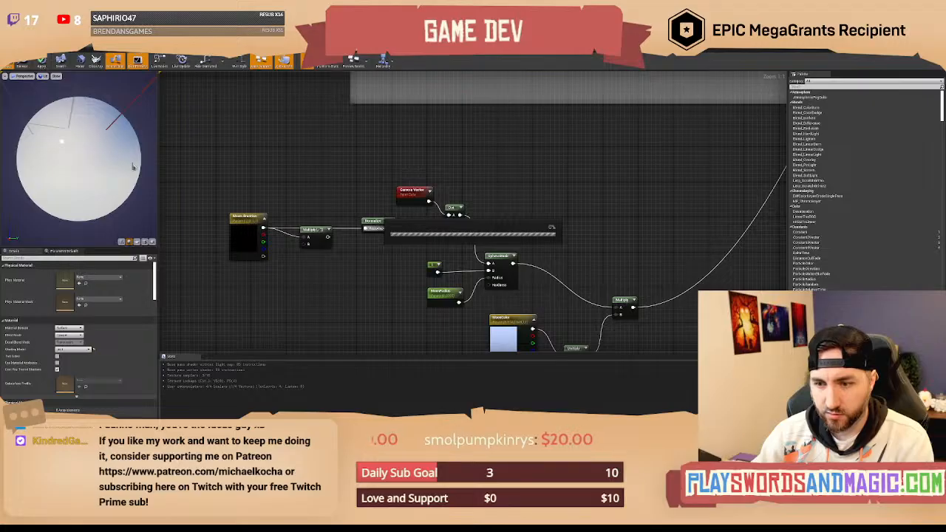
Reconnect the Multiply node's output to Normalize and apply the changes to the material.
{"action": "right_click_drag", "start_coordinate": [342, 164], "coordinate": [312, 153]}
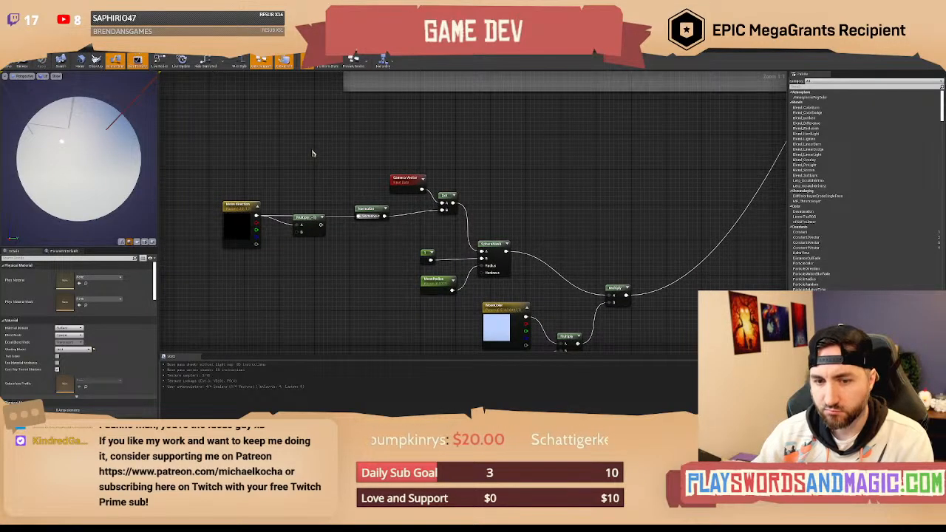
{"action": "left_click_drag", "start_coordinate": [320, 225], "coordinate": [360, 217]}
{"action": "right_click_drag", "start_coordinate": [326, 175], "coordinate": [337, 184]}
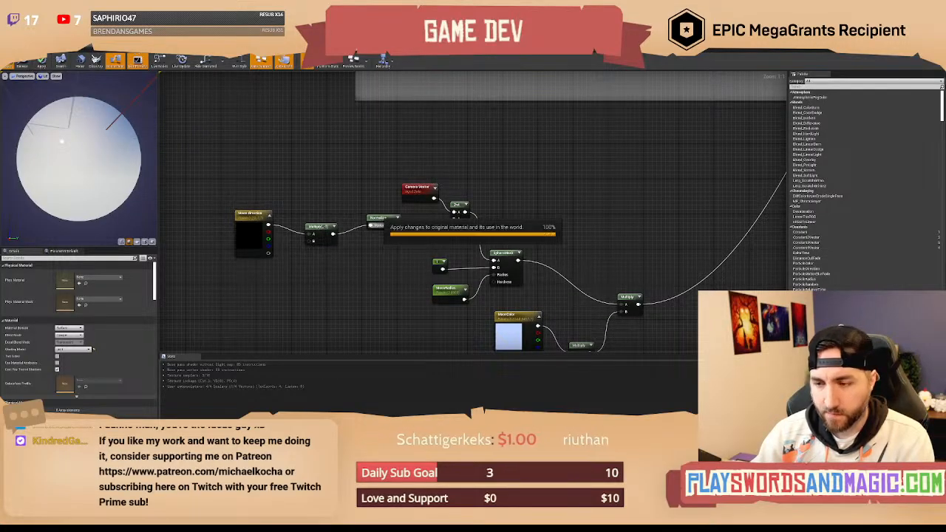
Run /settime 200 in the running game, watch how the moon moves across the night sky, and stop the play session.
{"action": "key", "text": "alt+Tab"}
{"action": "right_click_drag", "start_coordinate": [447, 163], "coordinate": [365, 260]}
{"action": "key", "text": "w"}
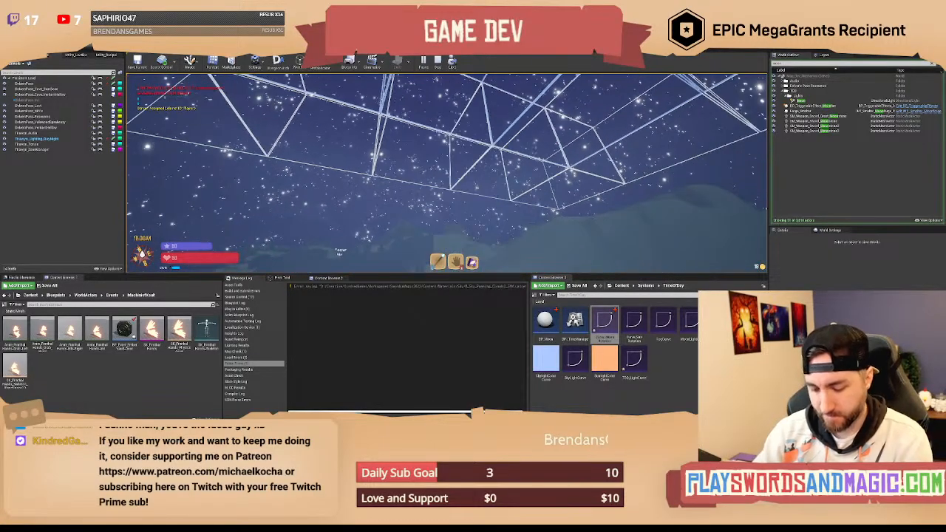
{"action": "key", "text": "Return"}
{"action": "type", "text": "/settime 2"}
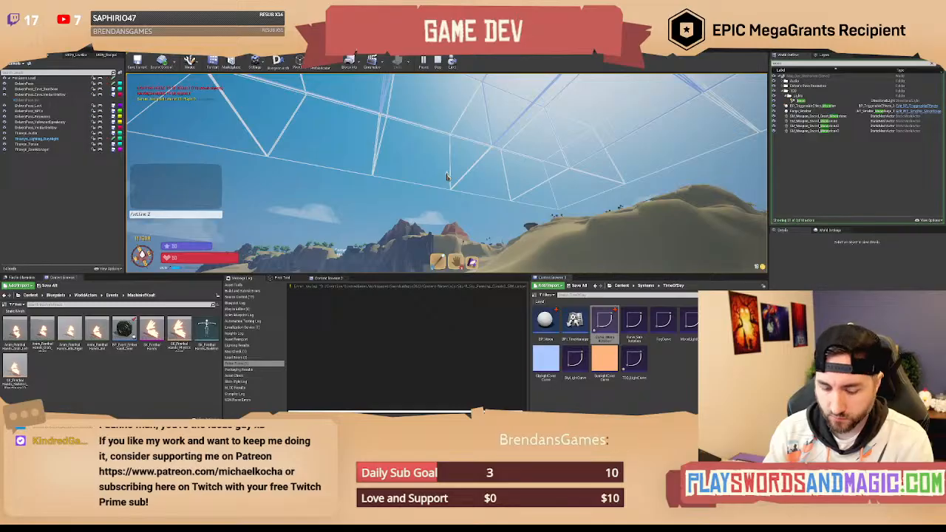
{"action": "type", "text": "00"}
{"action": "key", "text": "Return"}
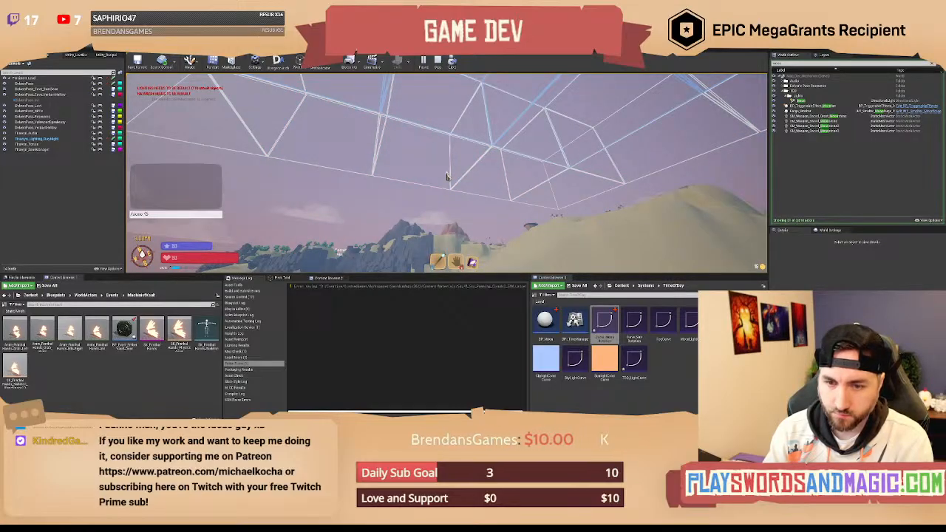
{"action": "key", "text": "Return"}
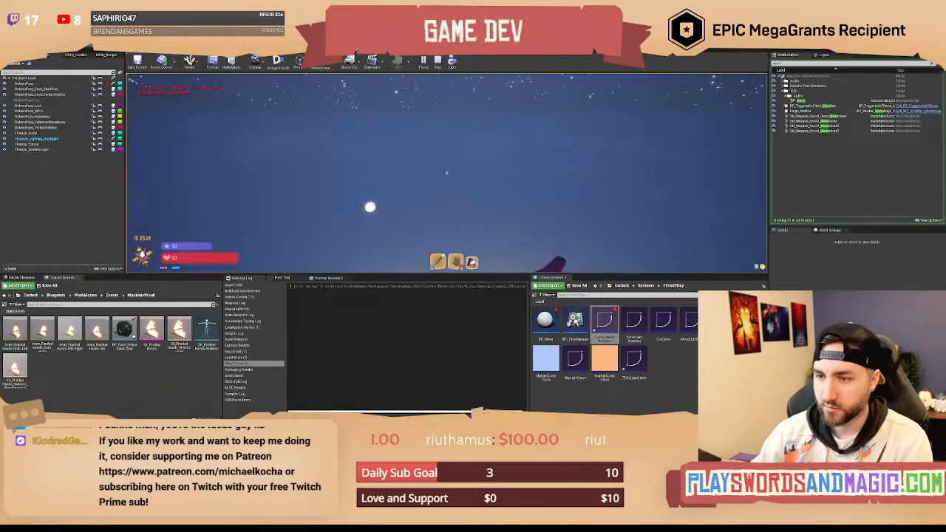
{"action": "key", "text": "w"}
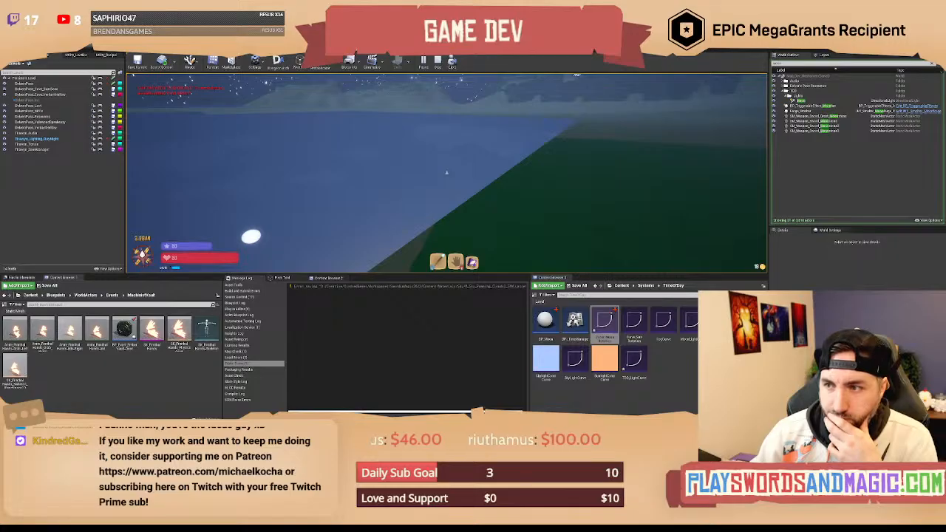
{"action": "key", "text": "Escape"}
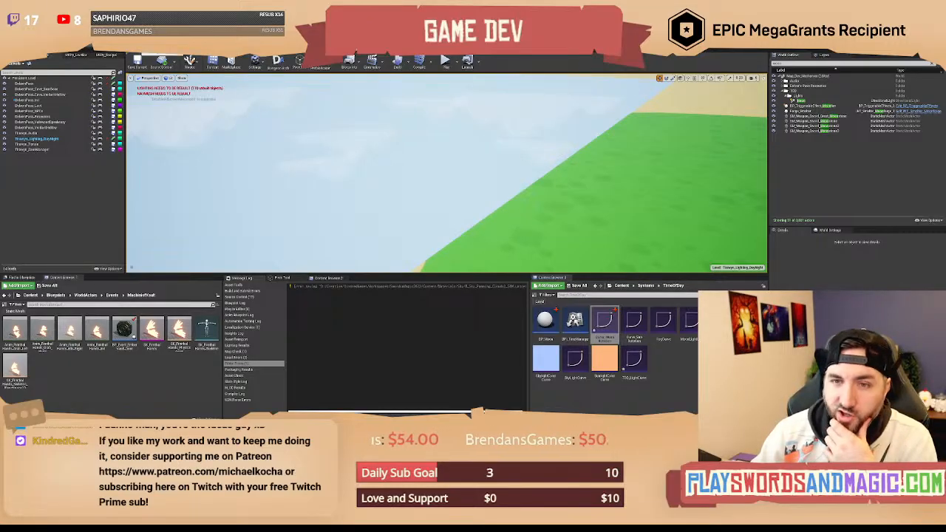
Switch to BP_Sky_Sphere and check the Moon Rot Curve, Make Vector and Moon direction nodes in Update Sun Direction.
{"action": "key", "text": "alt+Tab"}
{"action": "right_click_drag", "start_coordinate": [472, 201], "coordinate": [508, 198]}
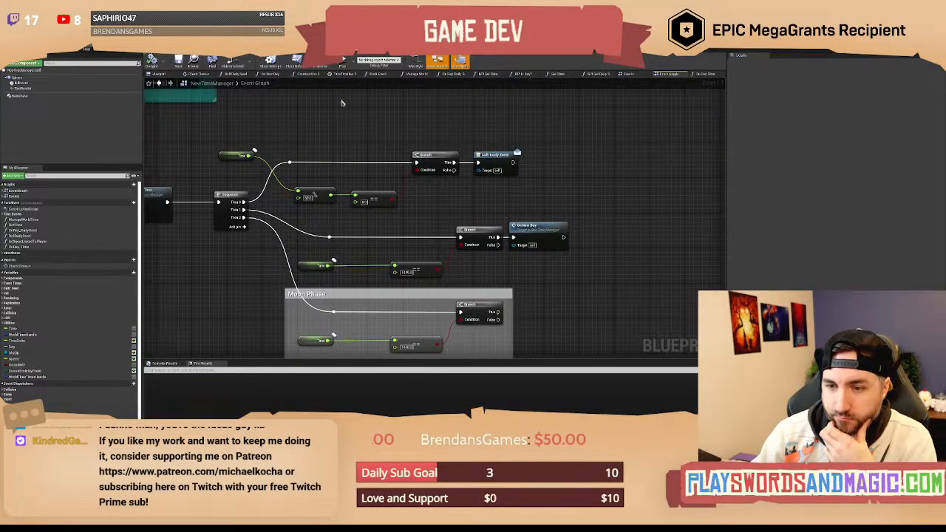
{"action": "key", "text": "alt+Tab"}
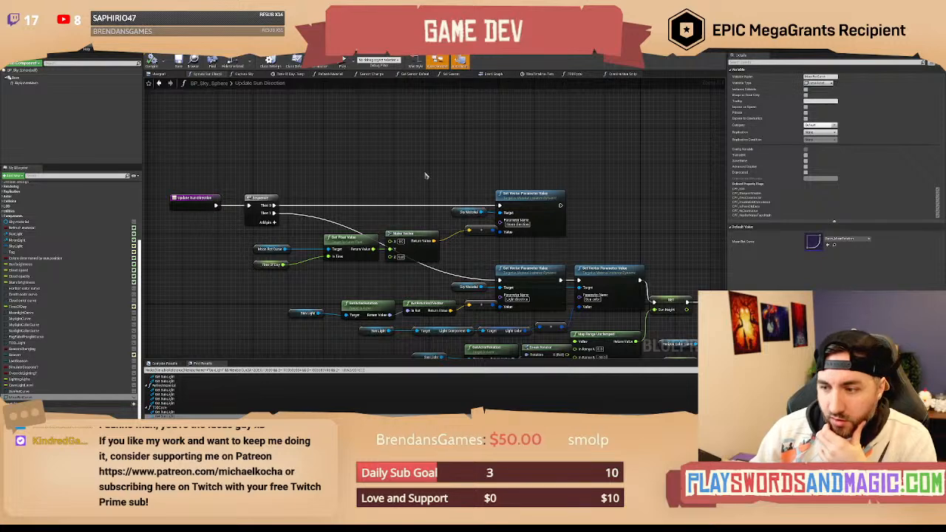
{"action": "right_click_drag", "start_coordinate": [426, 176], "coordinate": [415, 149]}
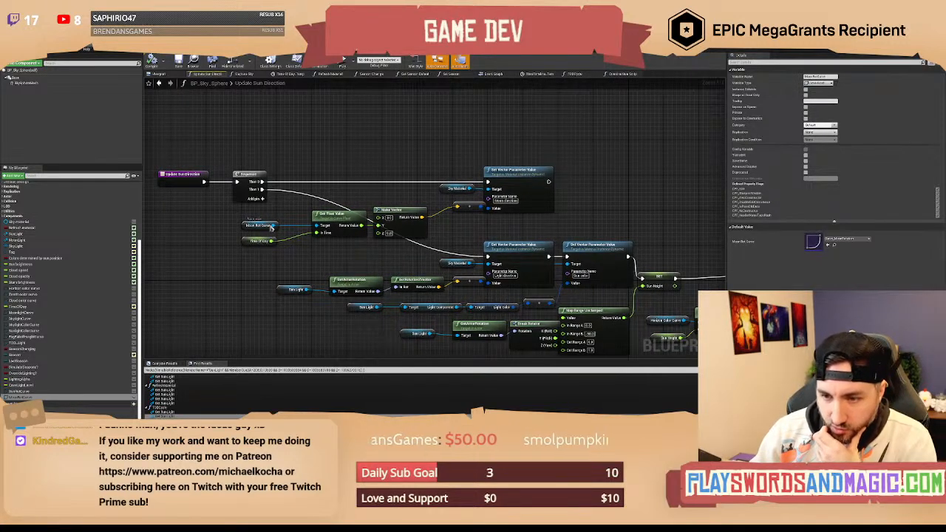
{"action": "left_click", "coordinate": [260, 241]}
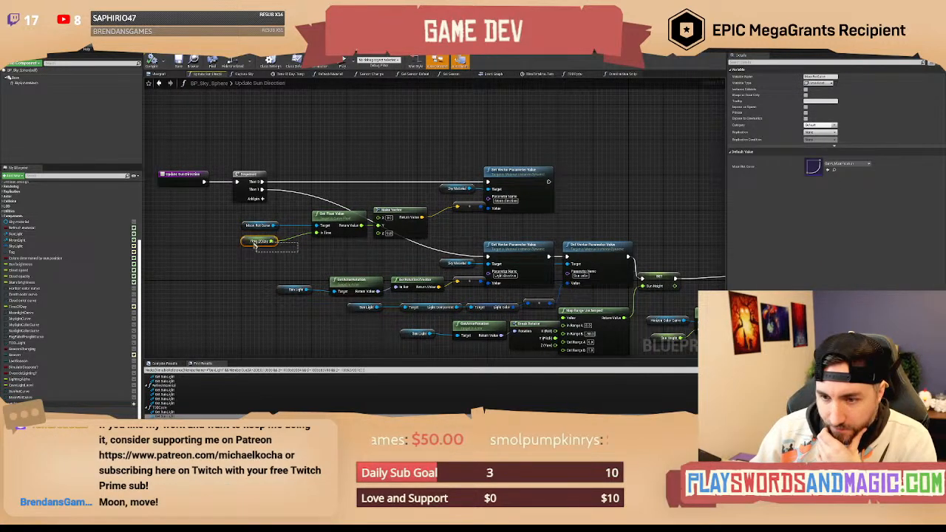
{"action": "left_click", "coordinate": [315, 251]}
{"action": "right_click_drag", "start_coordinate": [343, 252], "coordinate": [322, 251]}
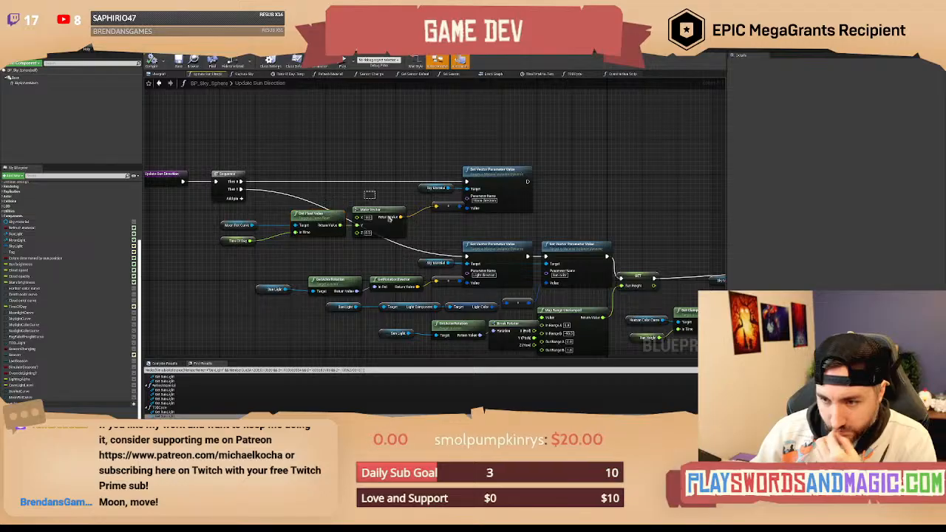
{"action": "right_click_drag", "start_coordinate": [394, 203], "coordinate": [372, 203]}
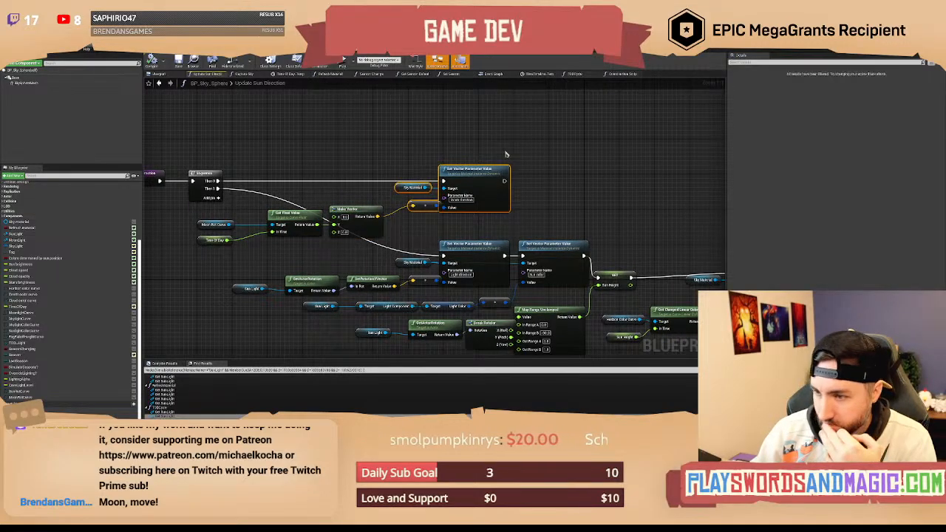
{"action": "right_click_drag", "start_coordinate": [437, 148], "coordinate": [466, 147]}
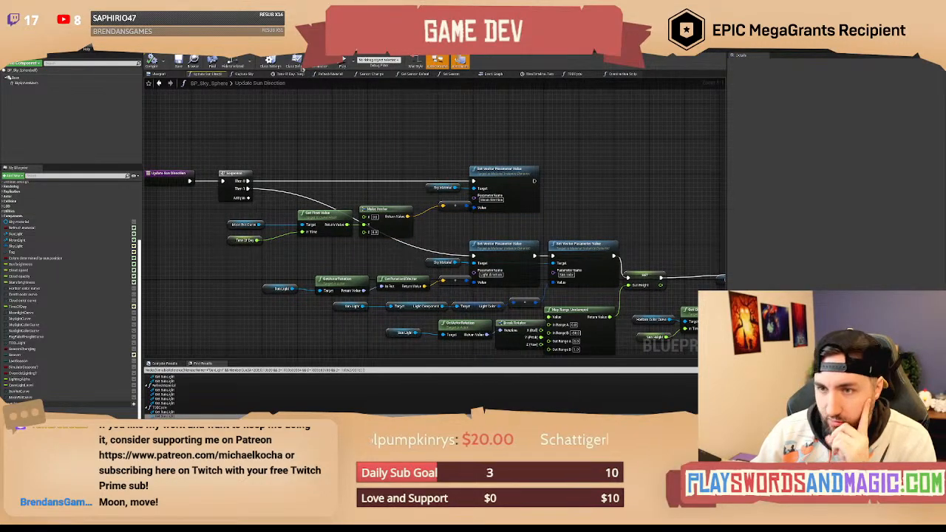
Examine the moon mask nodes in the sky material, from Moon direction to SphereMask, including MoonRadius's default value.
{"action": "key", "text": "alt+Tab"}
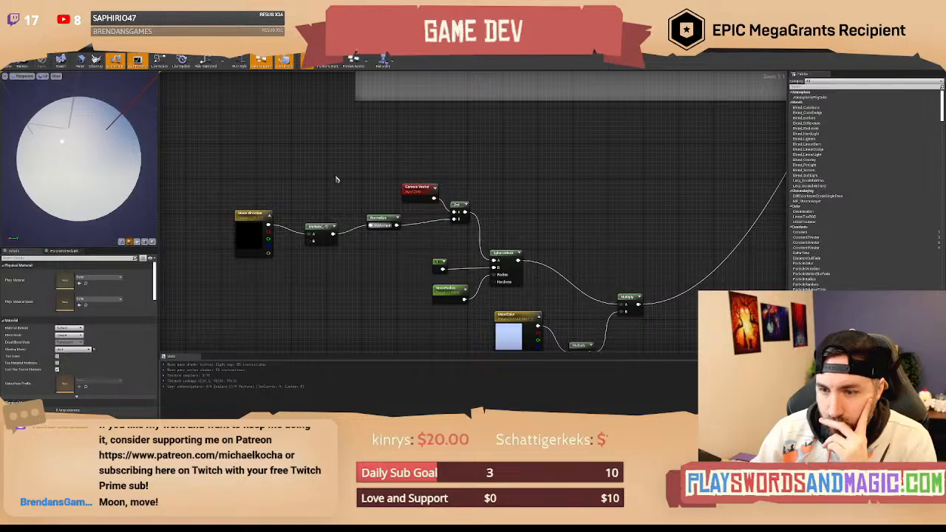
{"action": "right_click_drag", "start_coordinate": [336, 179], "coordinate": [329, 168]}
{"action": "left_click", "coordinate": [255, 236]}
{"action": "left_click", "coordinate": [330, 246]}
{"action": "right_click_drag", "start_coordinate": [370, 261], "coordinate": [323, 217]}
{"action": "right_click_drag", "start_coordinate": [474, 187], "coordinate": [459, 166]}
{"action": "left_click", "coordinate": [363, 201]}
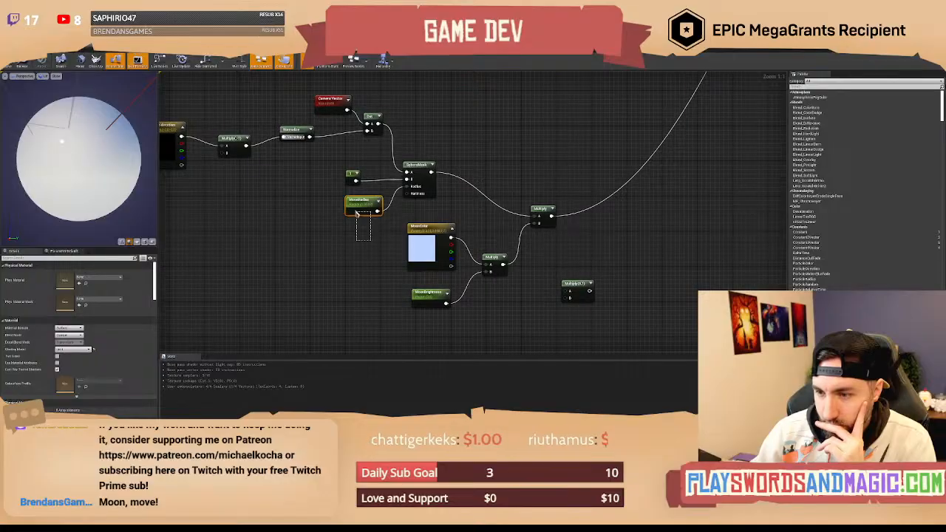
{"action": "left_click", "coordinate": [69, 291]}
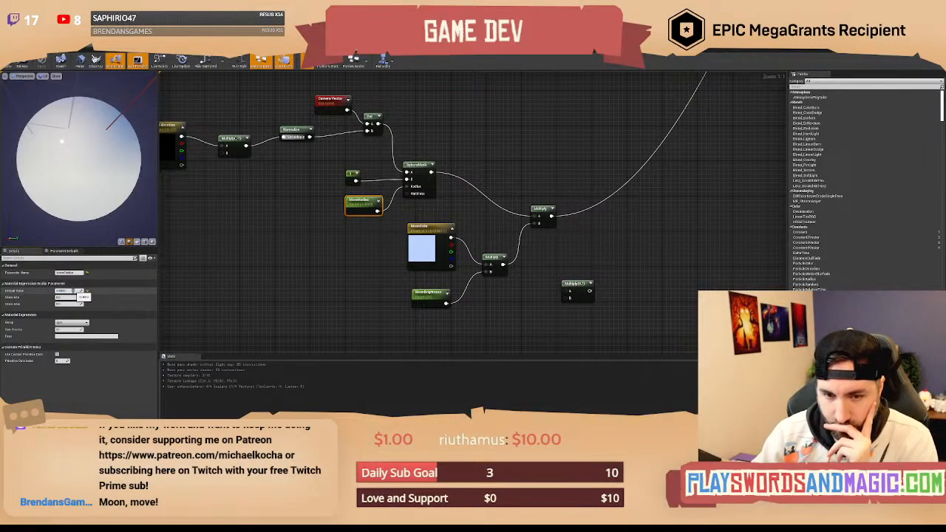
{"action": "key", "text": "Return"}
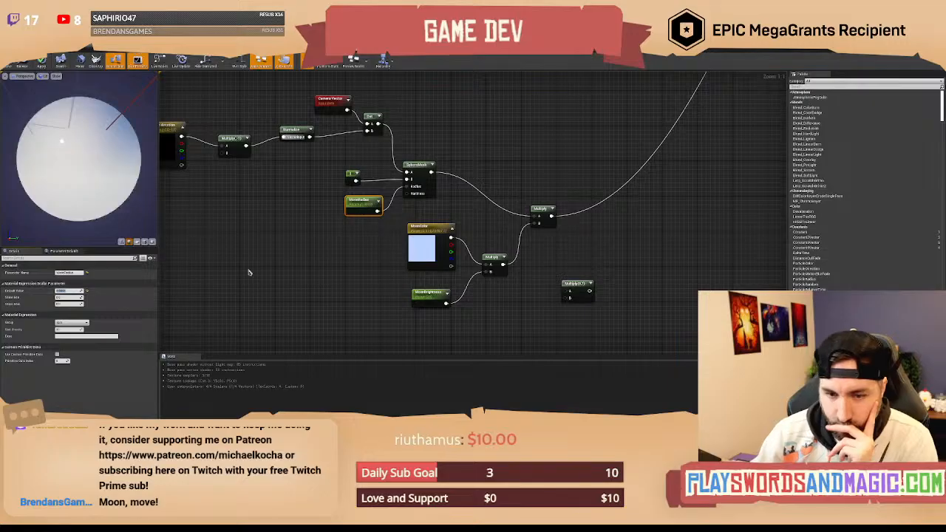
{"action": "left_click", "coordinate": [249, 271]}
{"action": "left_click", "coordinate": [362, 202]}
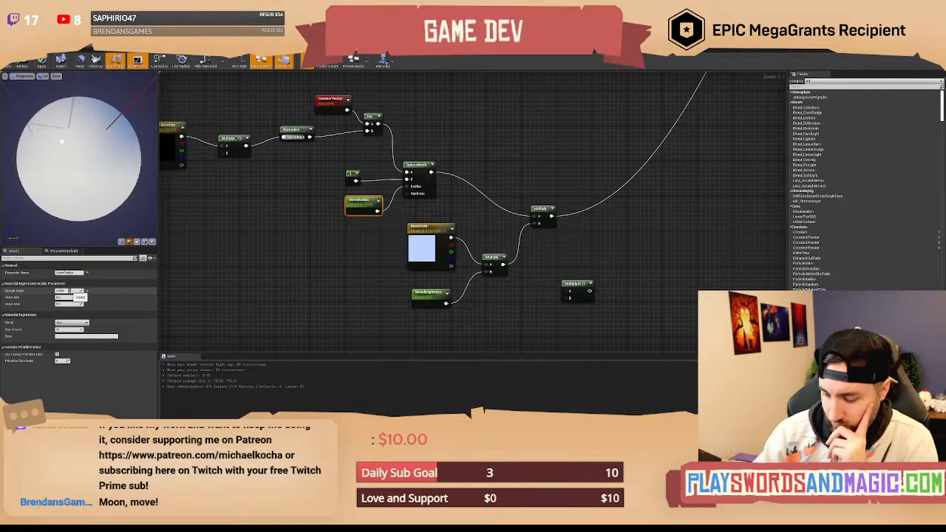
{"action": "key", "text": "Return"}
{"action": "left_click", "coordinate": [284, 249]}
{"action": "right_click_drag", "start_coordinate": [302, 237], "coordinate": [294, 260]}
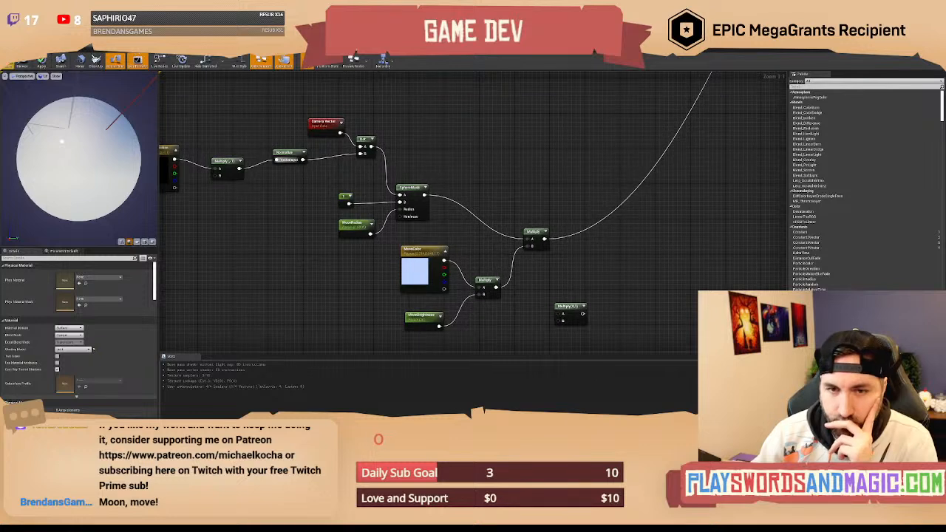
Rotate the sky material's preview sphere and inspect MoonBrightness and the moon colour nodes.
{"action": "left_click_drag", "start_coordinate": [23, 94], "coordinate": [67, 128]}
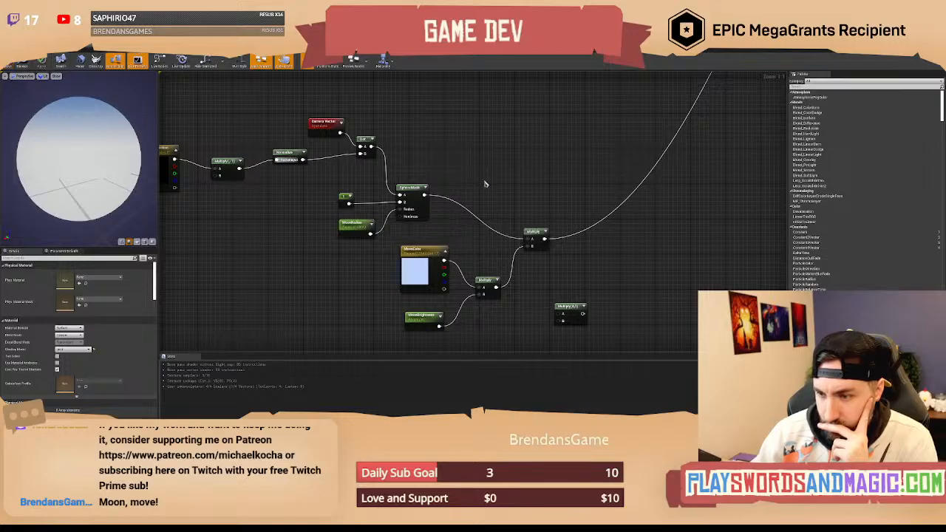
{"action": "right_click_drag", "start_coordinate": [478, 241], "coordinate": [456, 224]}
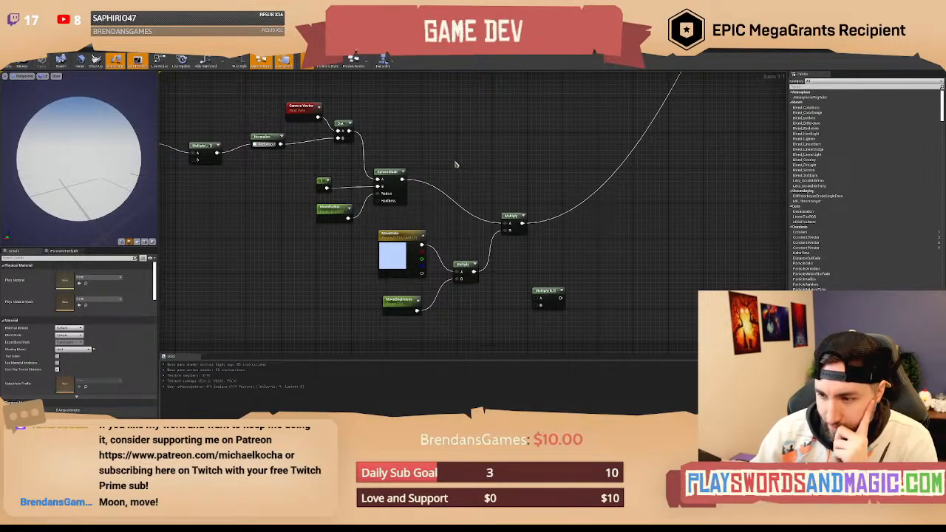
{"action": "mouse_move", "coordinate": [456, 164]}
{"action": "right_mouse_down"}
{"action": "mouse_move", "coordinate": [473, 180]}
{"action": "mouse_move", "coordinate": [466, 160]}
{"action": "right_mouse_up"}
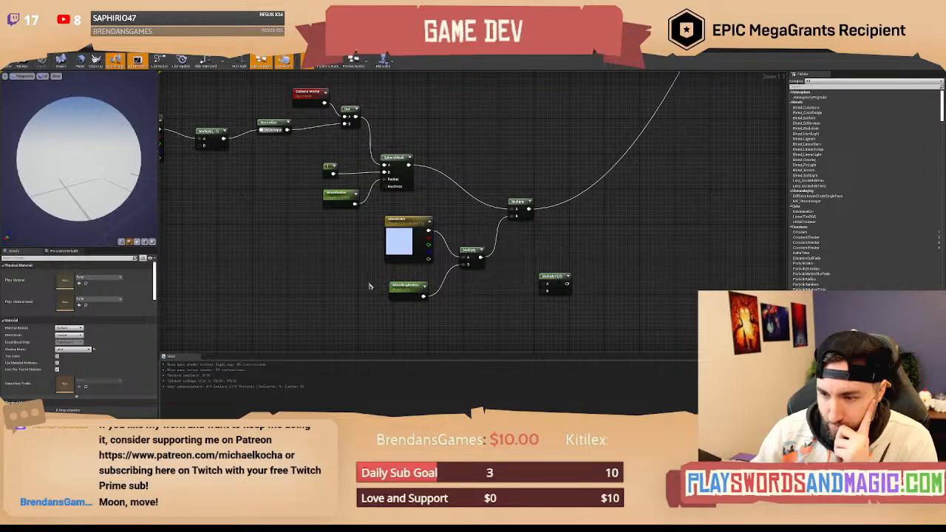
{"action": "left_click", "coordinate": [407, 286]}
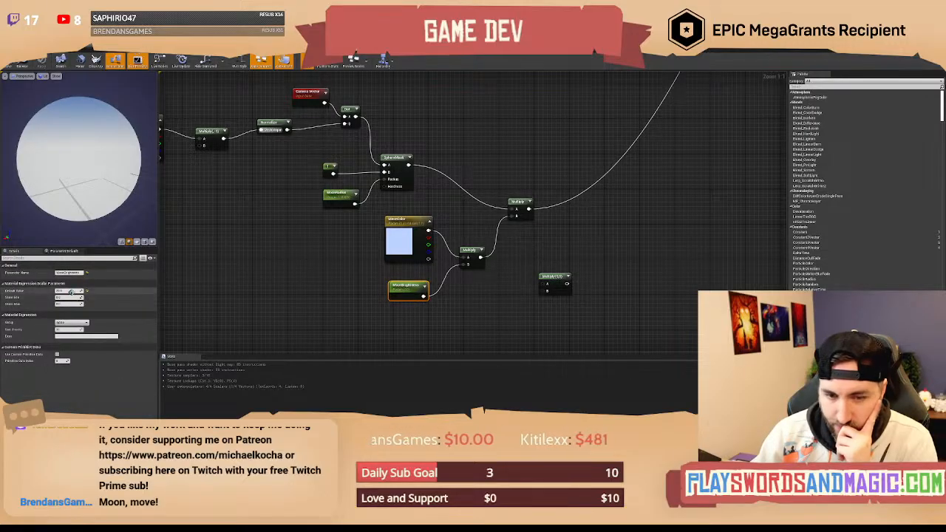
{"action": "right_click_drag", "start_coordinate": [282, 225], "coordinate": [312, 242]}
{"action": "scroll", "coordinate": [337, 264], "scroll_direction": "down", "scroll_amount": 1}
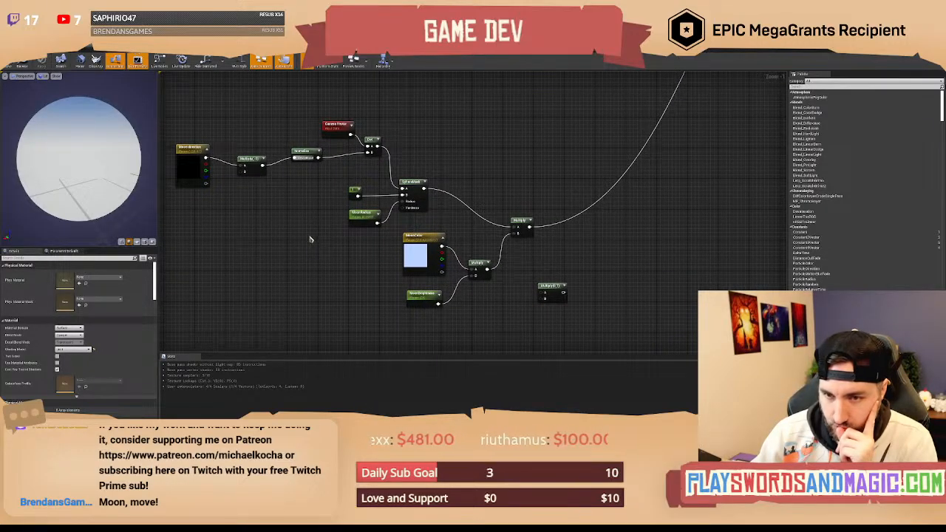
{"action": "scroll", "coordinate": [448, 182], "scroll_direction": "up", "scroll_amount": 1}
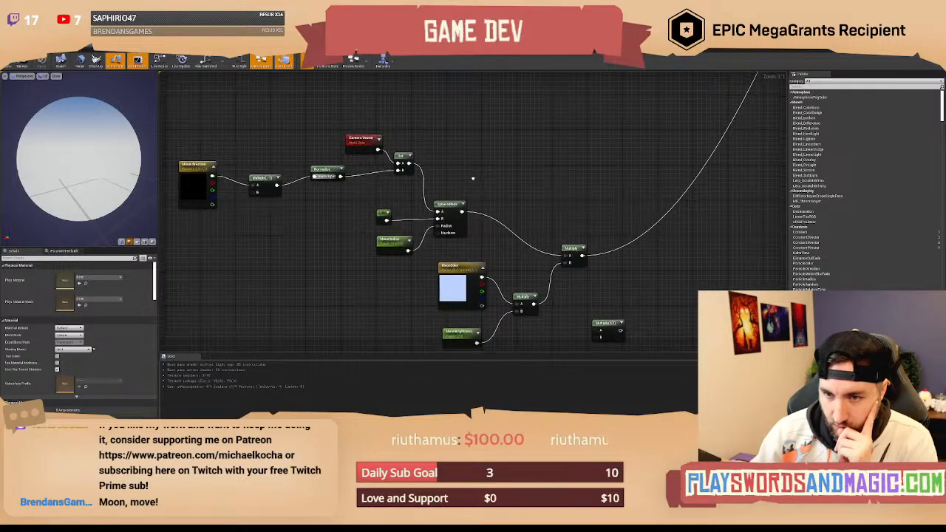
{"action": "mouse_move", "coordinate": [470, 183]}
{"action": "right_mouse_down"}
{"action": "mouse_move", "coordinate": [469, 168]}
{"action": "mouse_move", "coordinate": [481, 185]}
{"action": "right_mouse_up"}
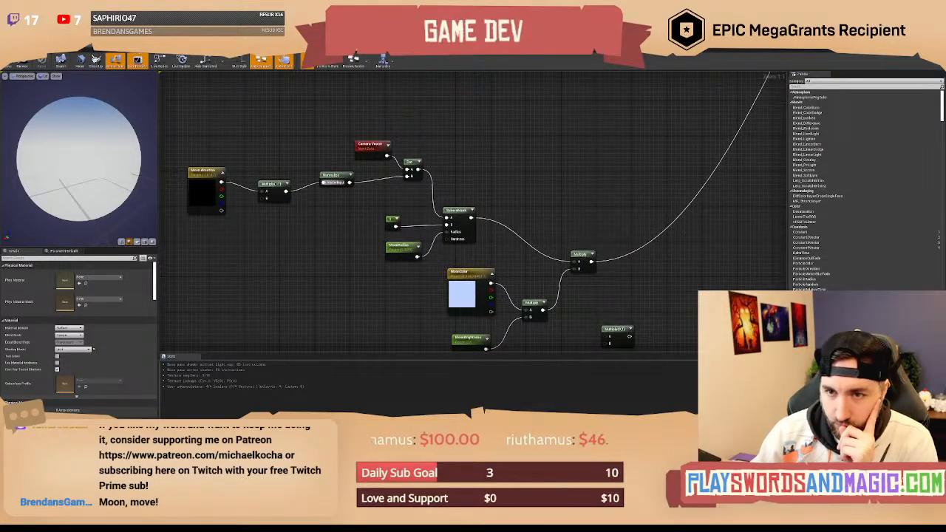
Compare the sun rotation and moonlight curve nodes in BP_Sky_Sphere's TODCycle function with the moon direction nodes in Update Sun Direction.
{"action": "left_click", "coordinate": [87, 48]}
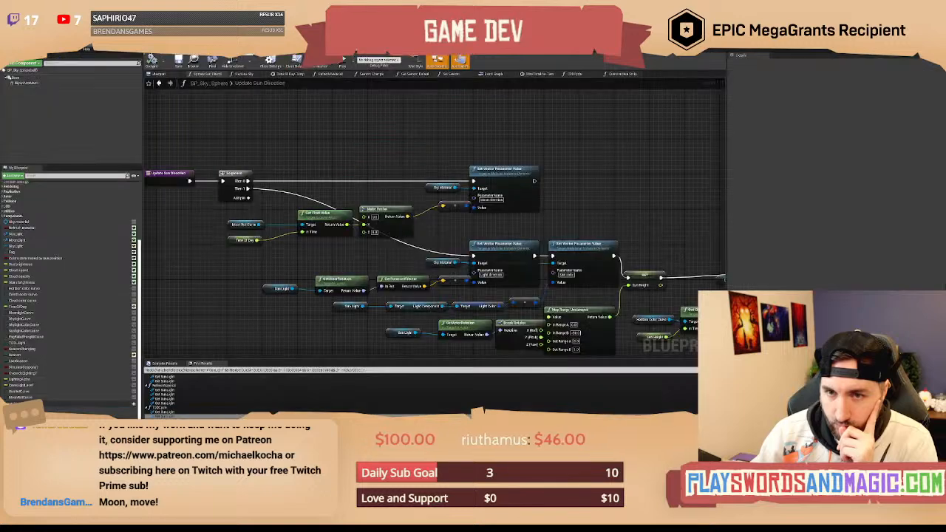
{"action": "right_click_drag", "start_coordinate": [356, 156], "coordinate": [370, 152]}
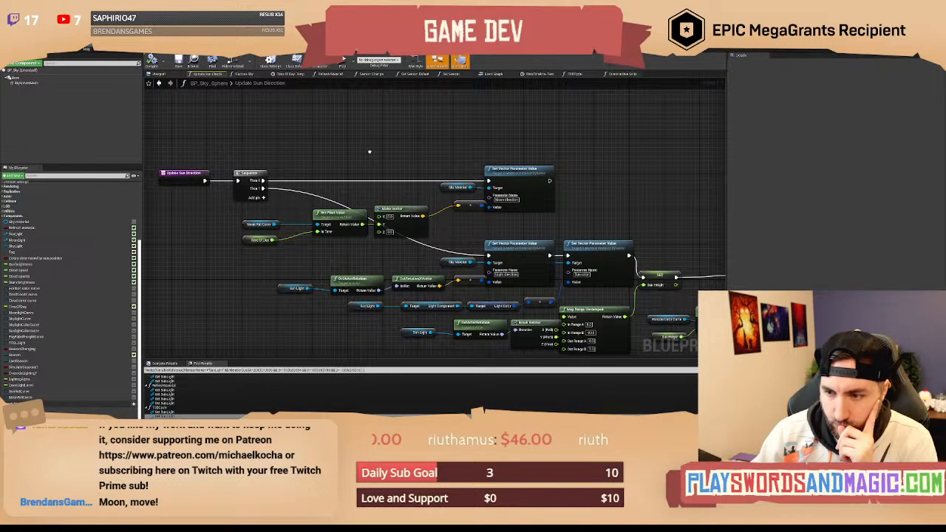
{"action": "left_click", "coordinate": [169, 83]}
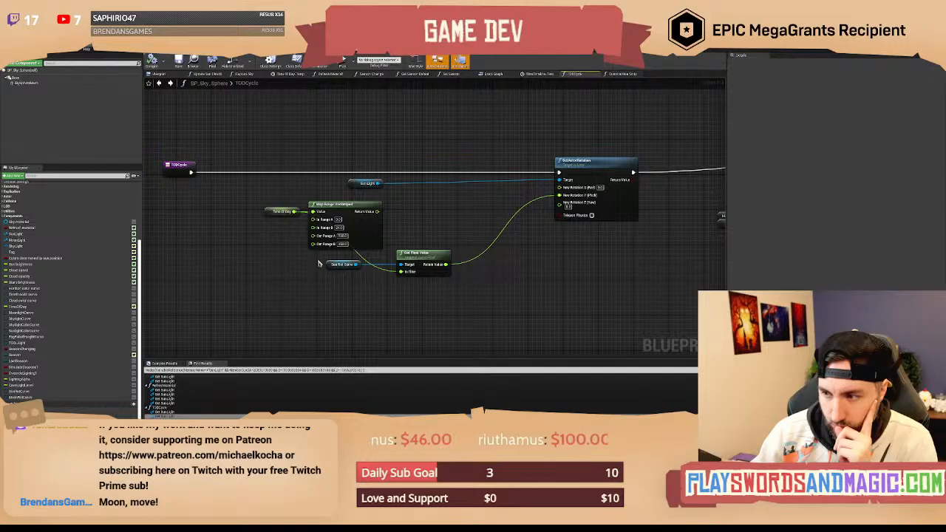
{"action": "right_click_drag", "start_coordinate": [453, 235], "coordinate": [255, 224]}
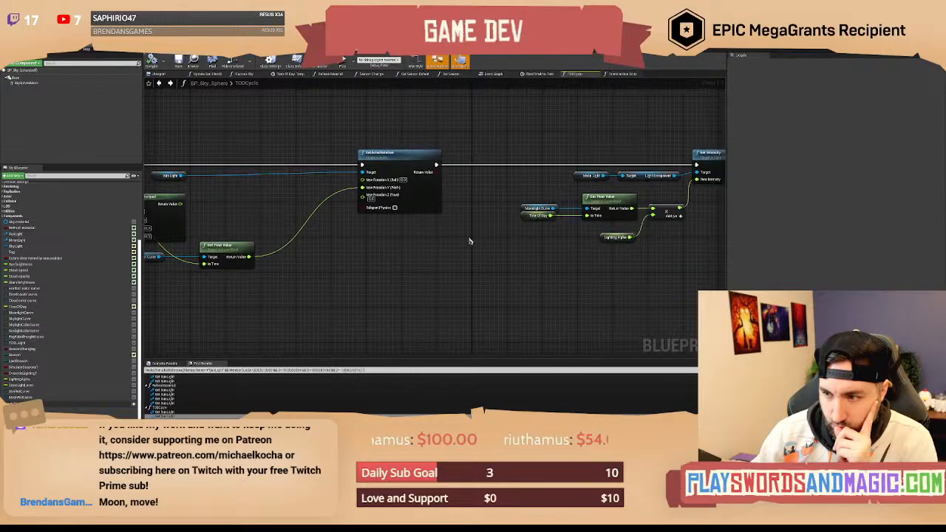
{"action": "right_click_drag", "start_coordinate": [488, 235], "coordinate": [274, 240]}
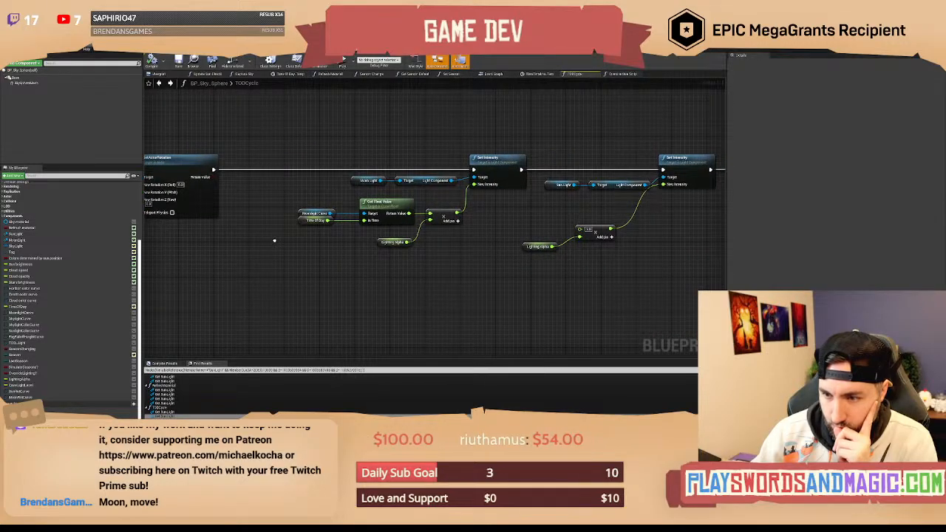
{"action": "left_click_drag", "start_coordinate": [294, 196], "coordinate": [325, 215]}
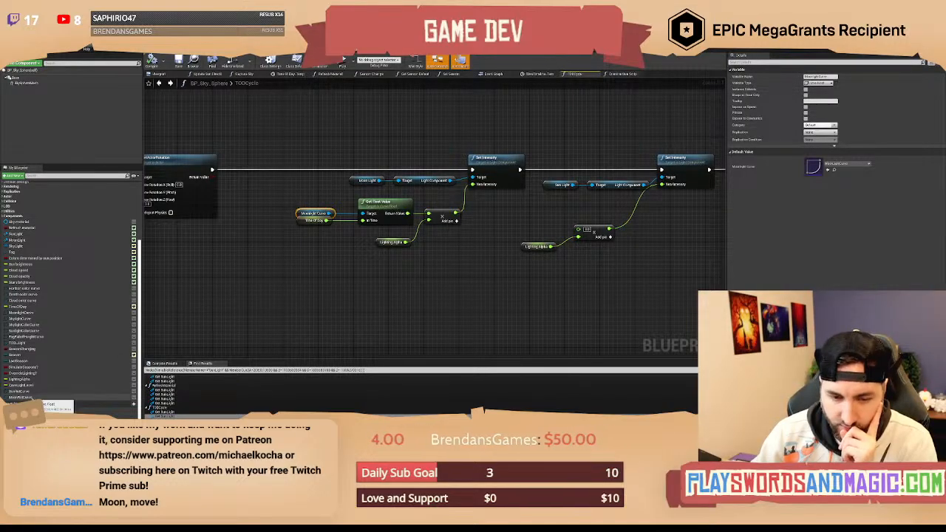
{"action": "right_click_drag", "start_coordinate": [359, 266], "coordinate": [517, 292]}
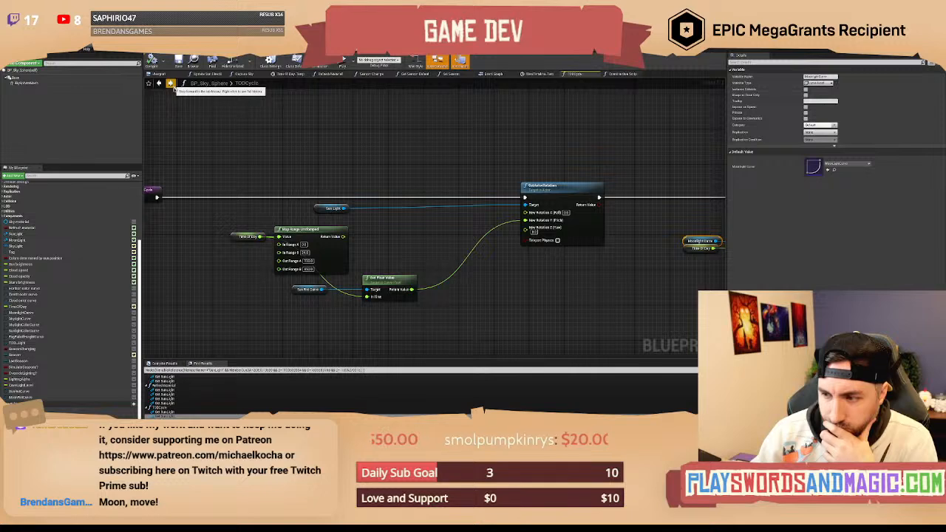
{"action": "left_click", "coordinate": [174, 88]}
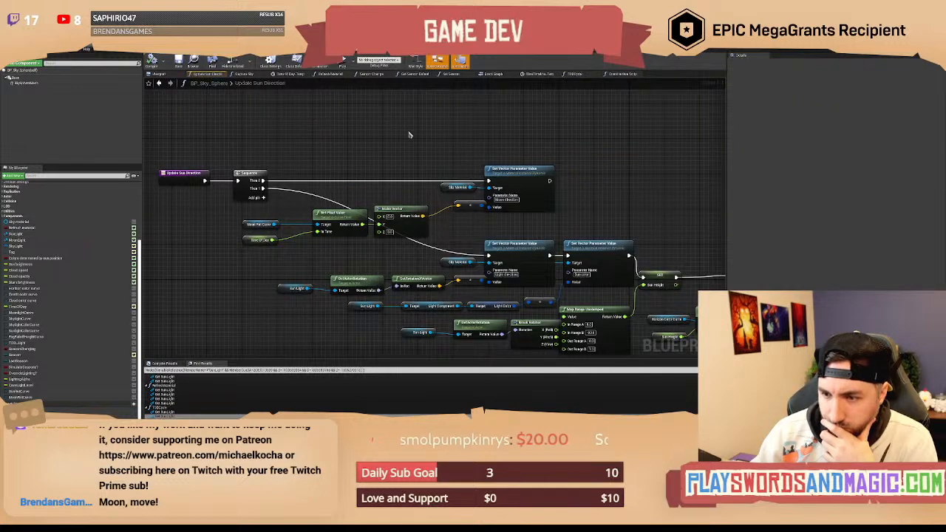
{"action": "right_click_drag", "start_coordinate": [409, 133], "coordinate": [396, 88]}
{"action": "right_click_drag", "start_coordinate": [445, 195], "coordinate": [443, 192]}
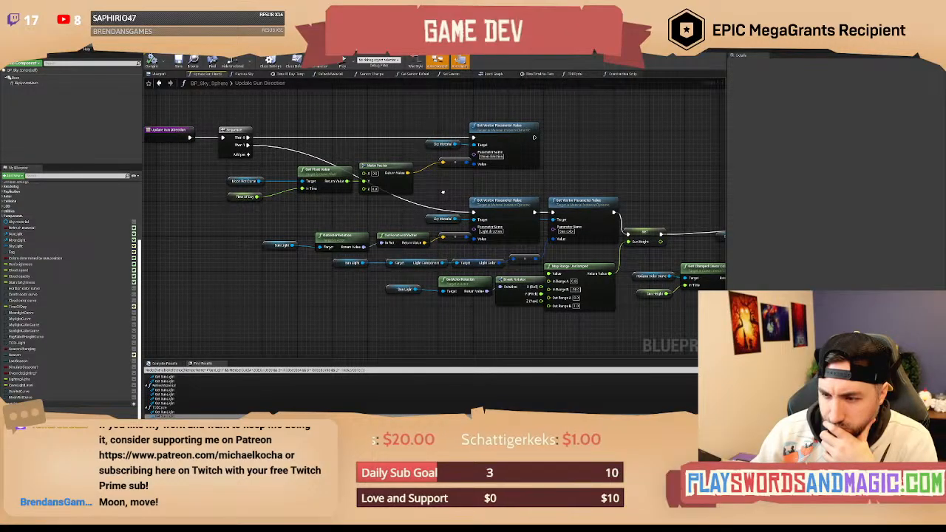
{"action": "right_click_drag", "start_coordinate": [442, 192], "coordinate": [413, 223]}
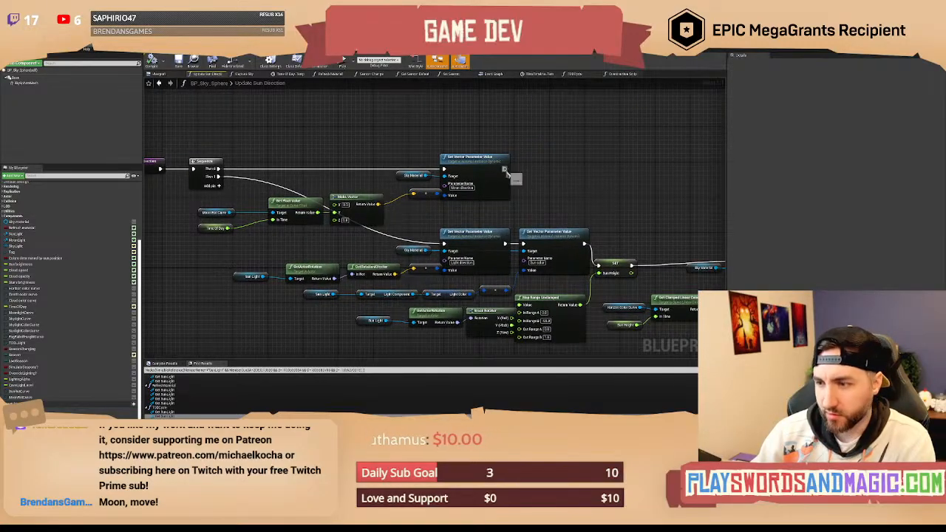
{"action": "left_click_drag", "start_coordinate": [505, 169], "coordinate": [549, 157]}
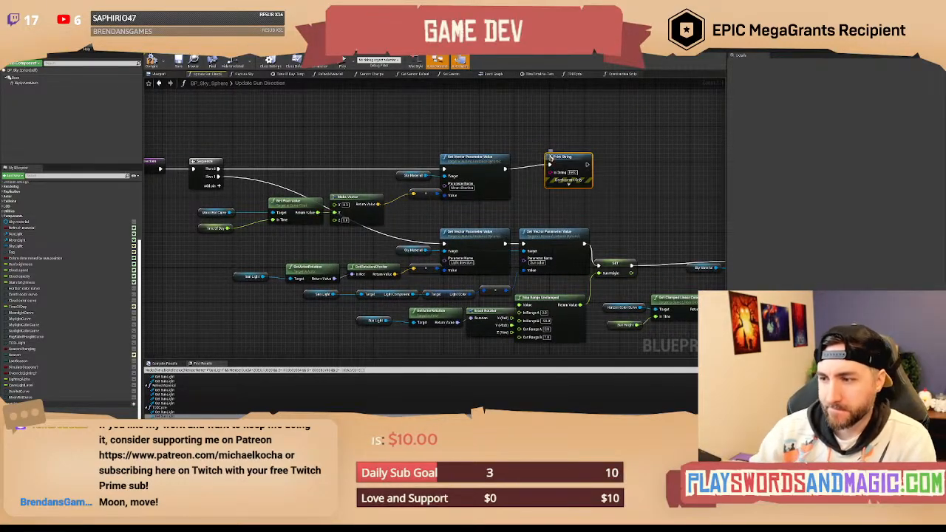
{"action": "right_click_drag", "start_coordinate": [525, 211], "coordinate": [508, 215]}
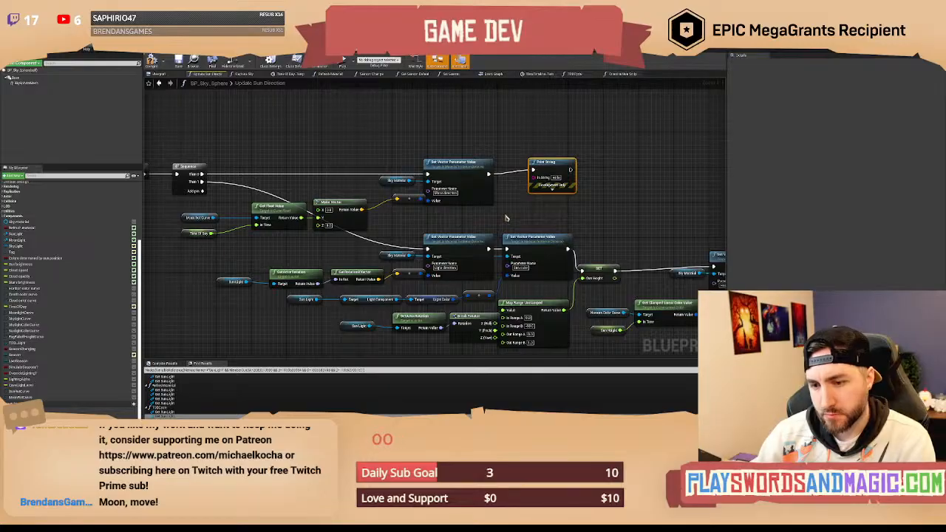
{"action": "right_click_drag", "start_coordinate": [470, 227], "coordinate": [497, 202]}
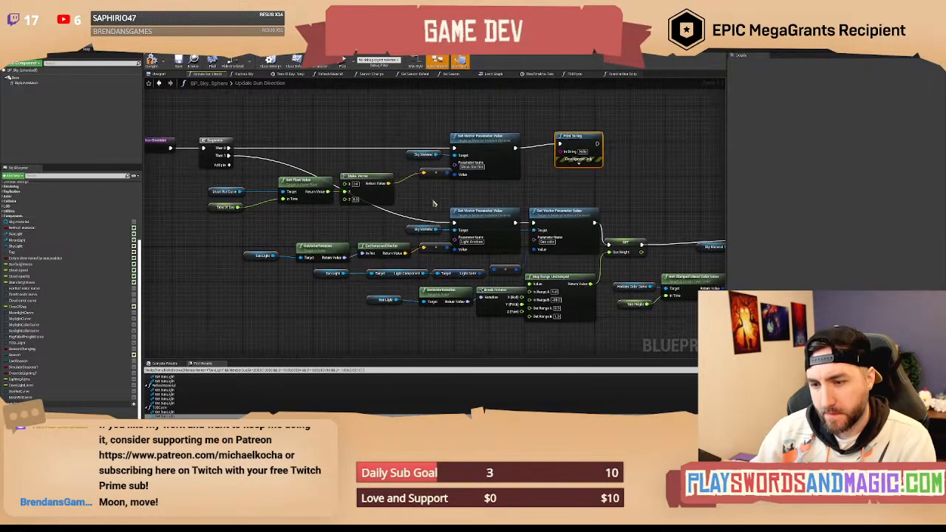
{"action": "right_click_drag", "start_coordinate": [547, 177], "coordinate": [557, 189]}
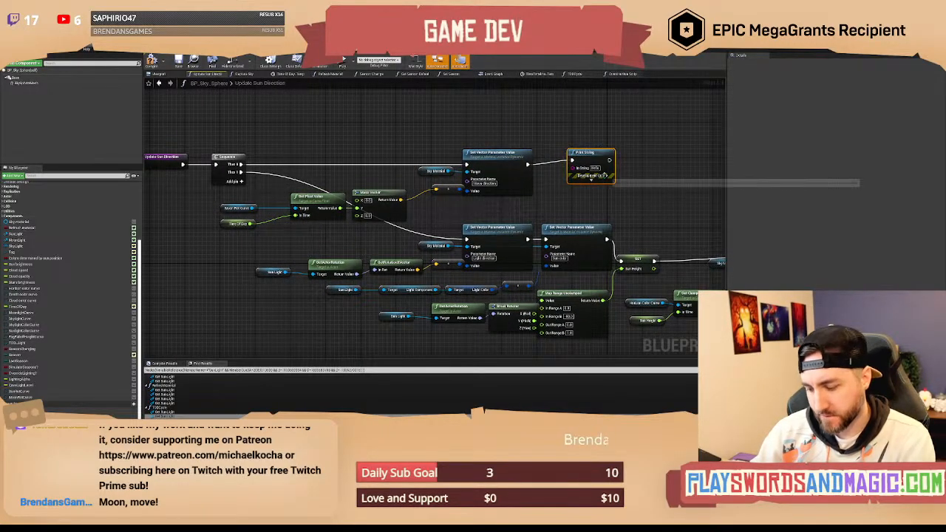
{"action": "key", "text": "Delete"}
{"action": "right_click_drag", "start_coordinate": [491, 196], "coordinate": [497, 184]}
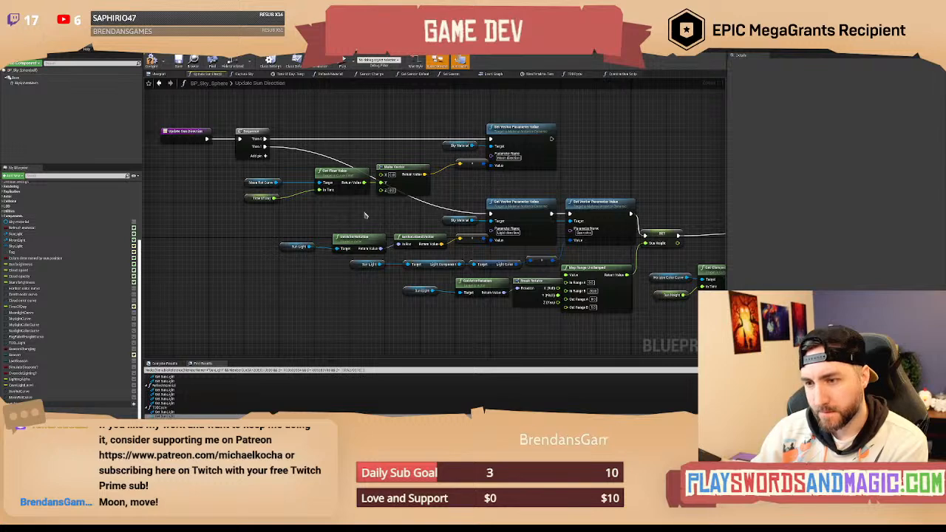
Move the sun light rotation nodes aside and add a Break Vector node on the rotation vector's return value.
{"action": "right_click_drag", "start_coordinate": [364, 215], "coordinate": [388, 212]}
{"action": "left_click_drag", "start_coordinate": [317, 223], "coordinate": [484, 261]}
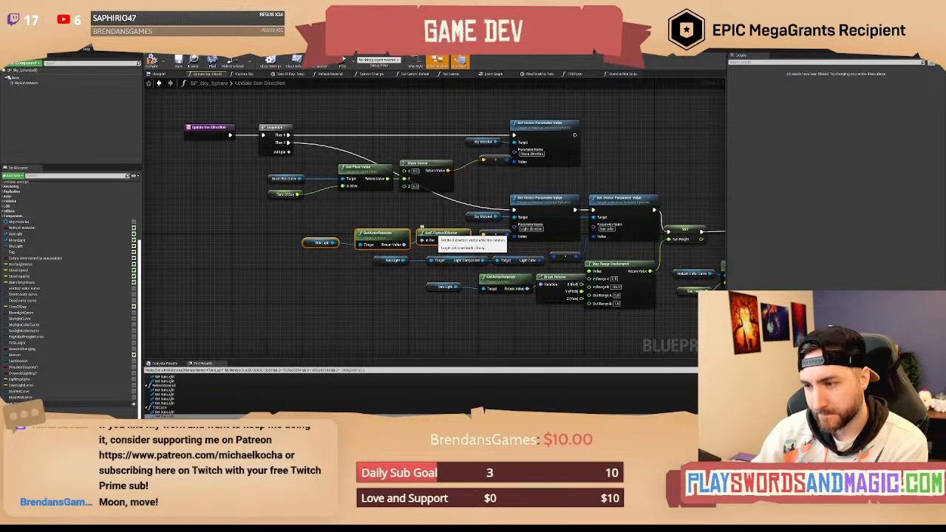
{"action": "left_click_drag", "start_coordinate": [422, 227], "coordinate": [346, 210]}
{"action": "left_click", "coordinate": [332, 241]}
{"action": "key", "text": "Escape"}
{"action": "type", "text": "break"}
{"action": "key", "text": "Return"}
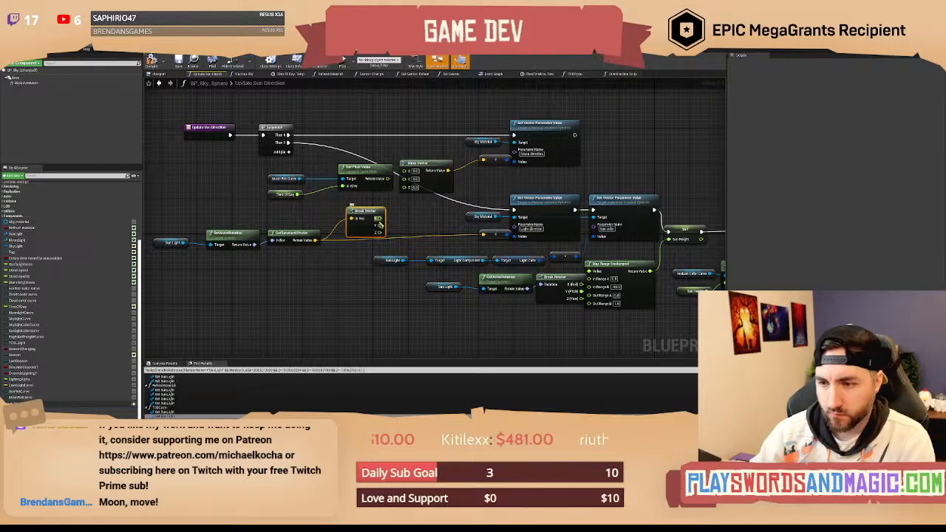
Add 180 to the Break Vector's Y output, feed the sum into Y of the moon's Make Vector, and compile the blueprint.
{"action": "mouse_move", "coordinate": [366, 212]}
{"action": "left_mouse_down"}
{"action": "mouse_move", "coordinate": [349, 208]}
{"action": "mouse_move", "coordinate": [382, 223]}
{"action": "left_mouse_up"}
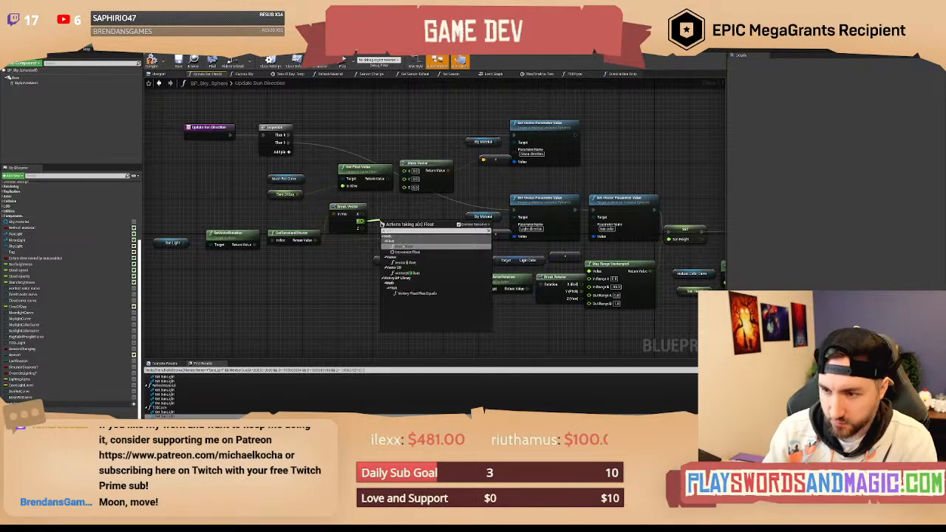
{"action": "type", "text": "+"}
{"action": "key", "text": "Return"}
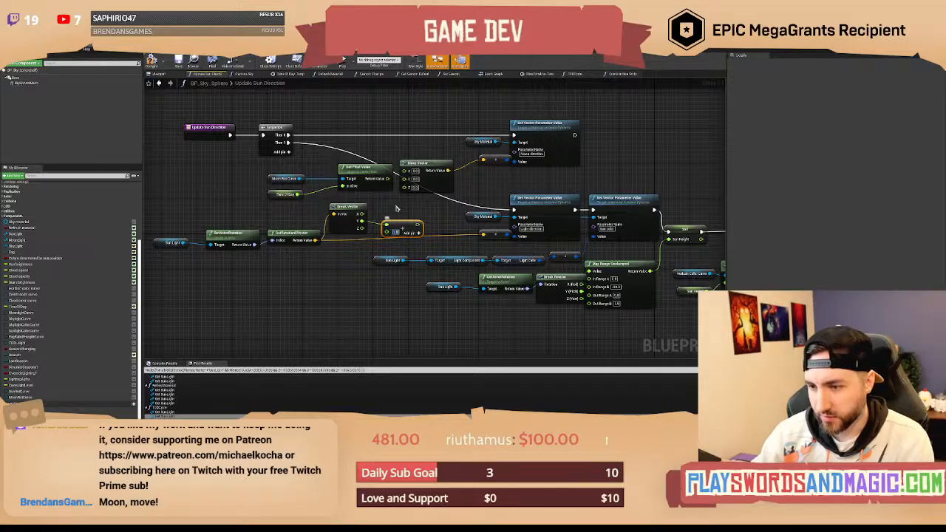
{"action": "type", "text": "180"}
{"action": "left_click", "coordinate": [419, 207]}
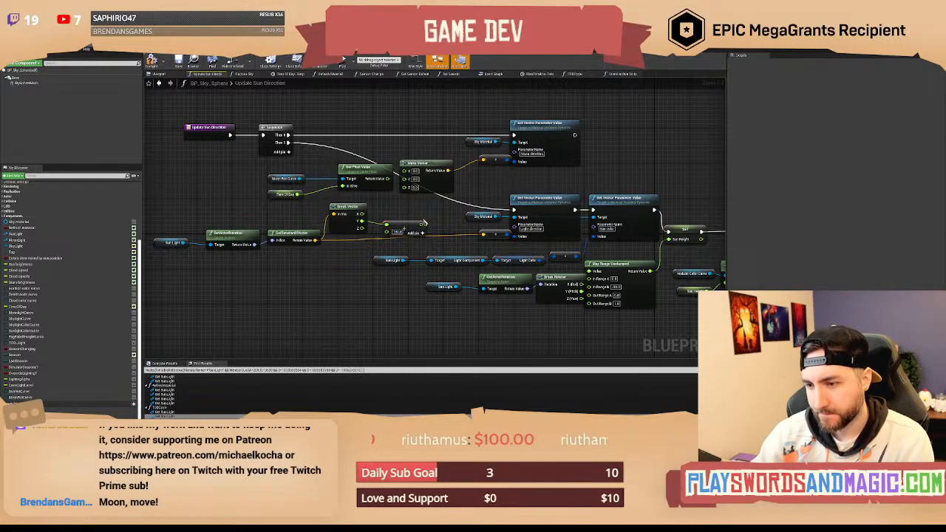
{"action": "left_click_drag", "start_coordinate": [420, 222], "coordinate": [406, 183]}
{"action": "right_click_drag", "start_coordinate": [349, 117], "coordinate": [387, 129]}
{"action": "left_click", "coordinate": [151, 62]}
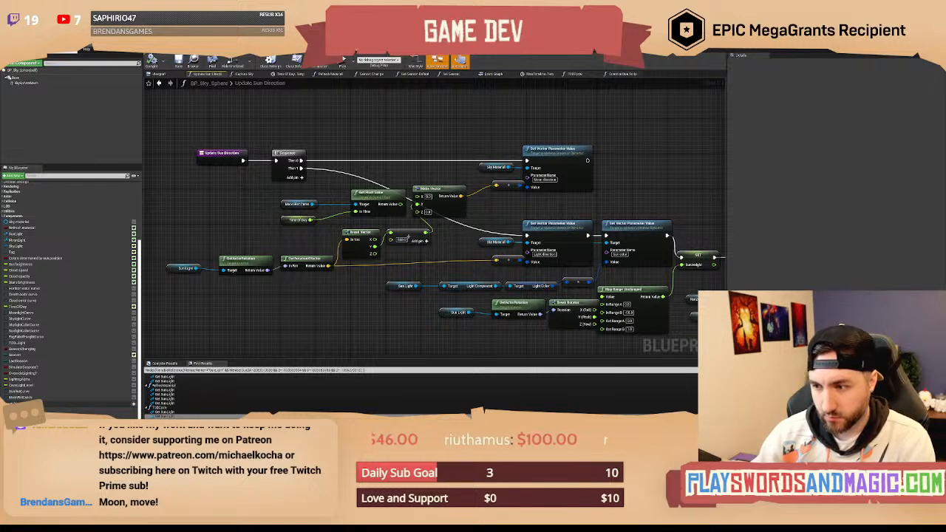
Play-test the level with /settime 2000 and /slomo 10 and watch how the moon moves, ending the play session after that.
{"action": "key", "text": "alt+Tab"}
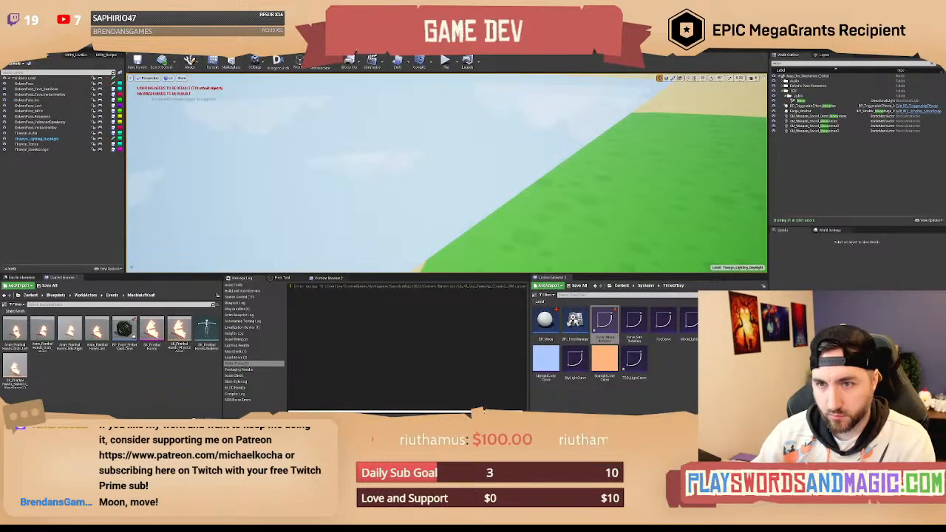
{"action": "left_click", "coordinate": [259, 41]}
{"action": "mouse_move", "coordinate": [275, 115]}
{"action": "right_mouse_down"}
{"action": "mouse_move", "coordinate": [263, 116]}
{"action": "mouse_move", "coordinate": [267, 109]}
{"action": "right_mouse_up"}
{"action": "left_click", "coordinate": [28, 43]}
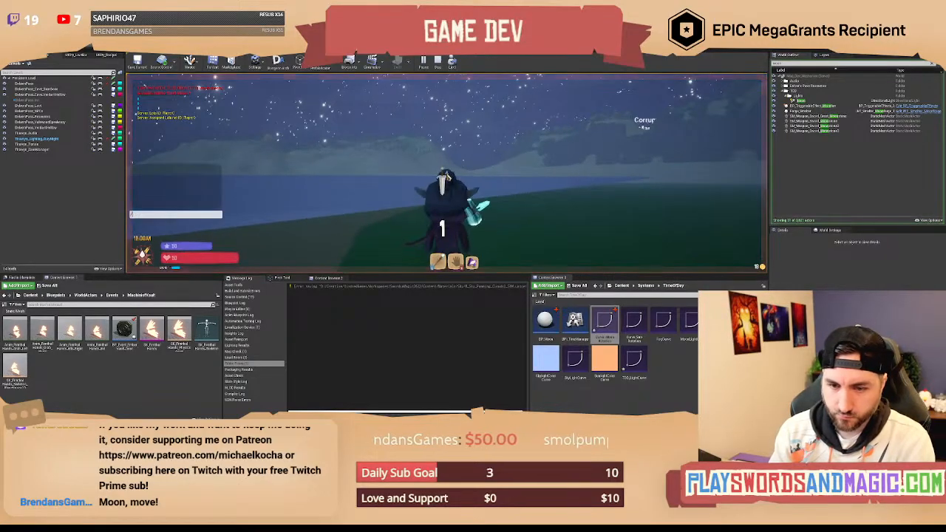
{"action": "type", "text": "settime"}
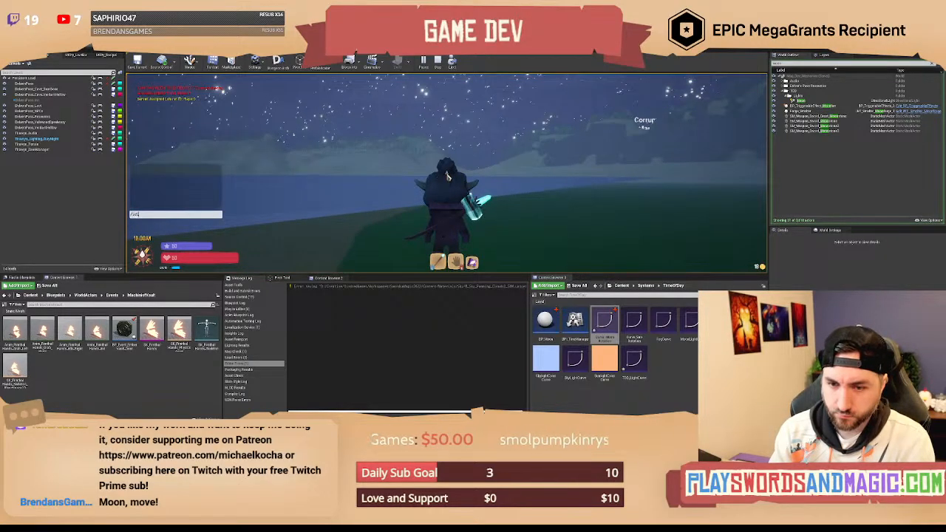
{"action": "type", "text": " 2000"}
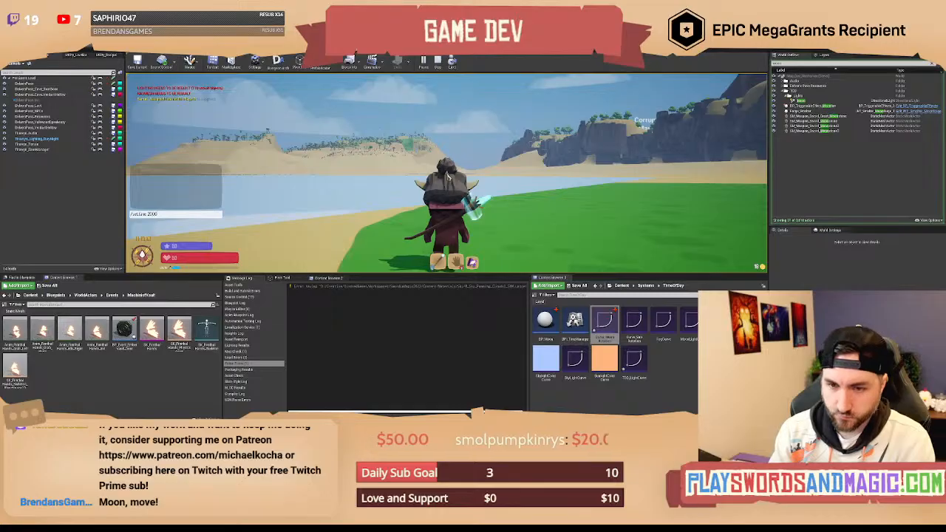
{"action": "key", "text": "Return"}
{"action": "type", "text": "/slomo 10"}
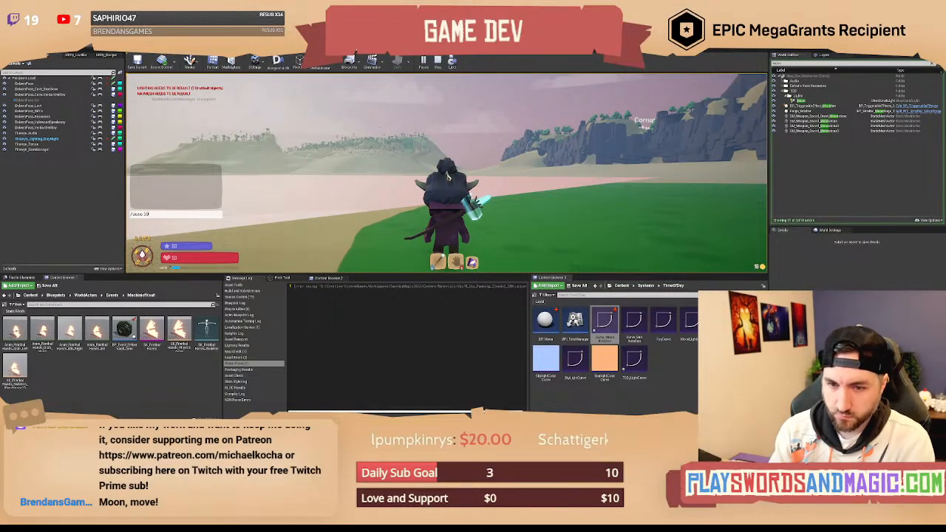
{"action": "key", "text": "Return"}
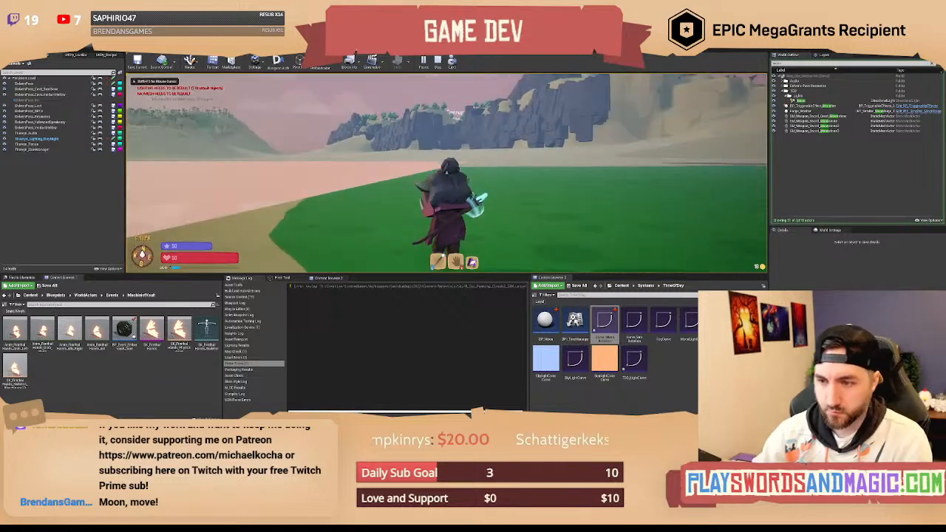
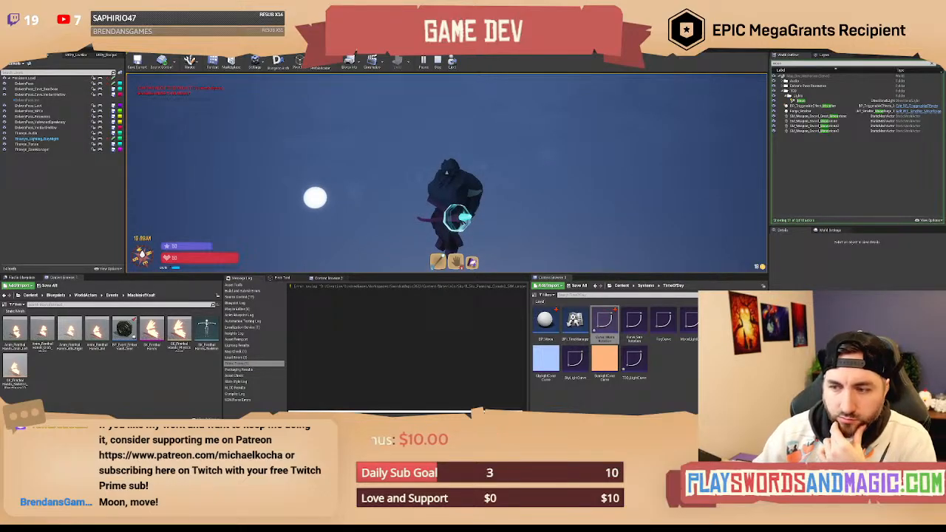
{"action": "key", "text": "Escape"}
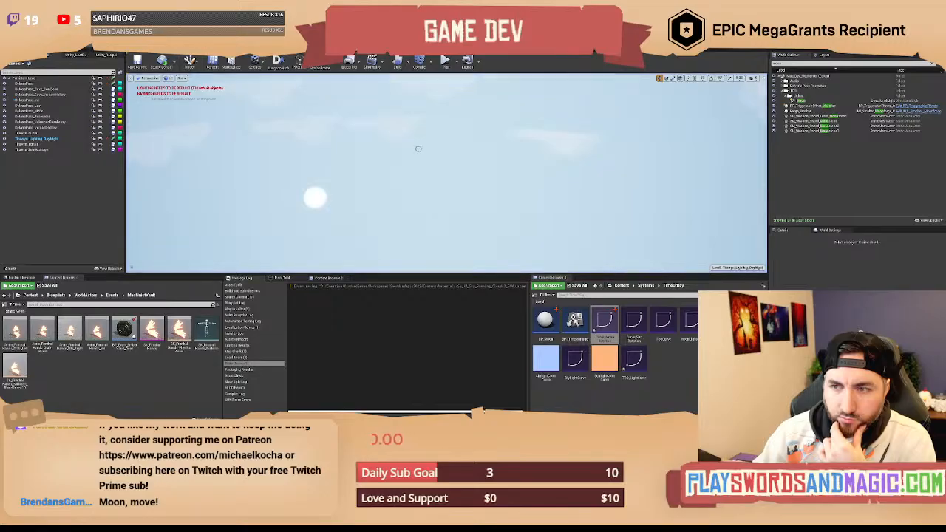
Switch to the sky material and check the Moon direction parameter's default values.
{"action": "key", "text": "alt+Tab"}
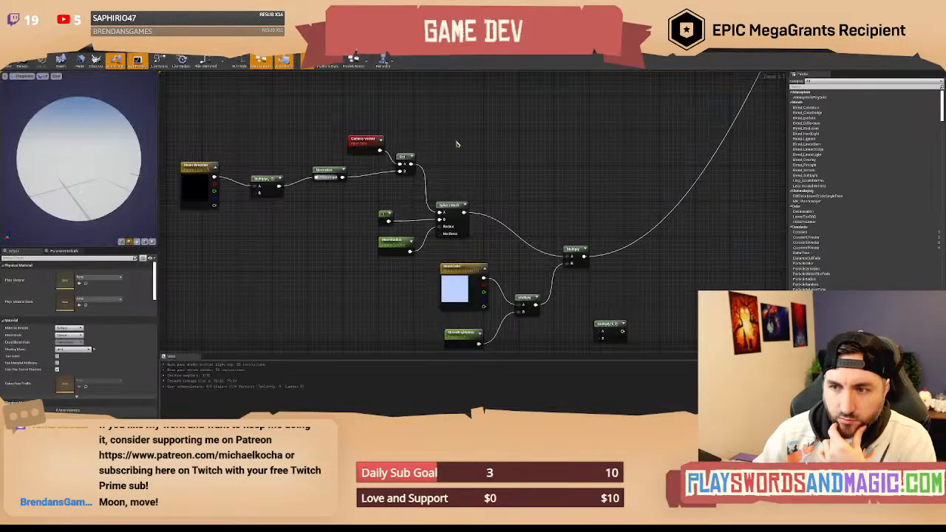
{"action": "right_click_drag", "start_coordinate": [439, 219], "coordinate": [460, 202]}
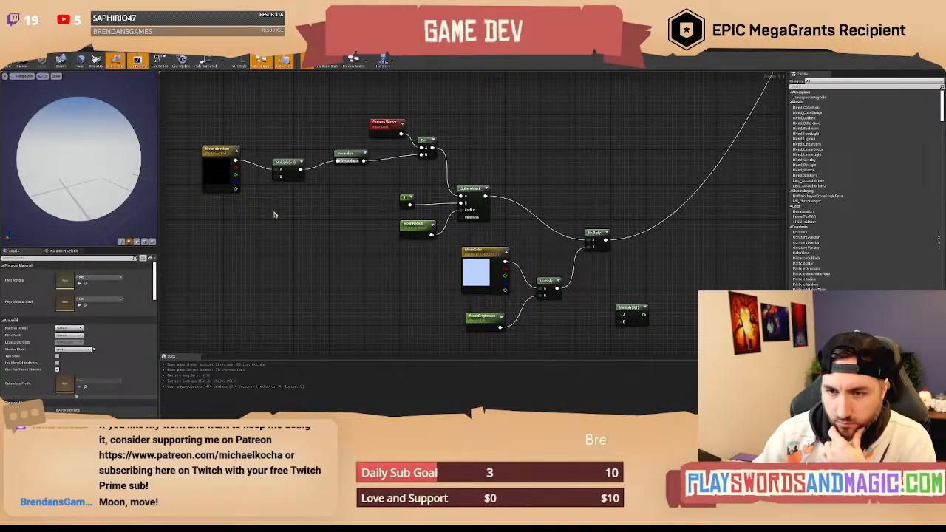
{"action": "left_click", "coordinate": [234, 191]}
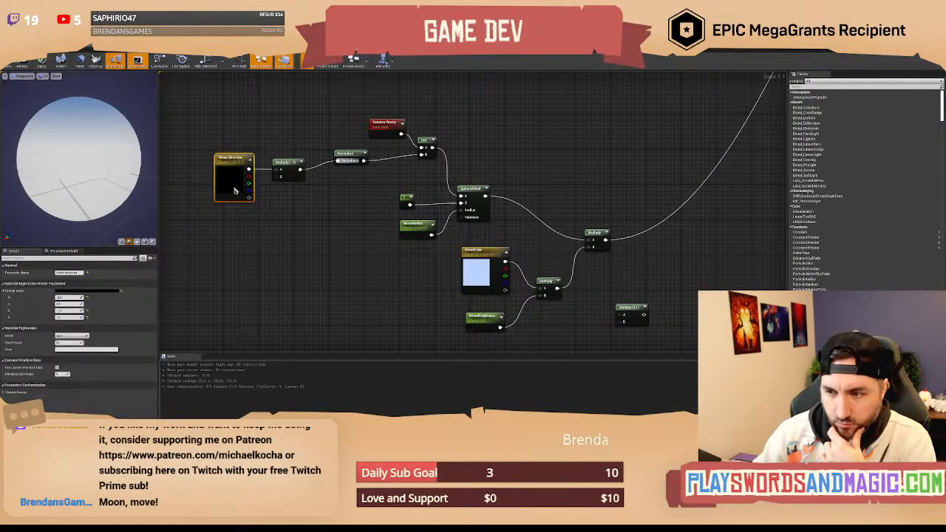
{"action": "left_click", "coordinate": [323, 222]}
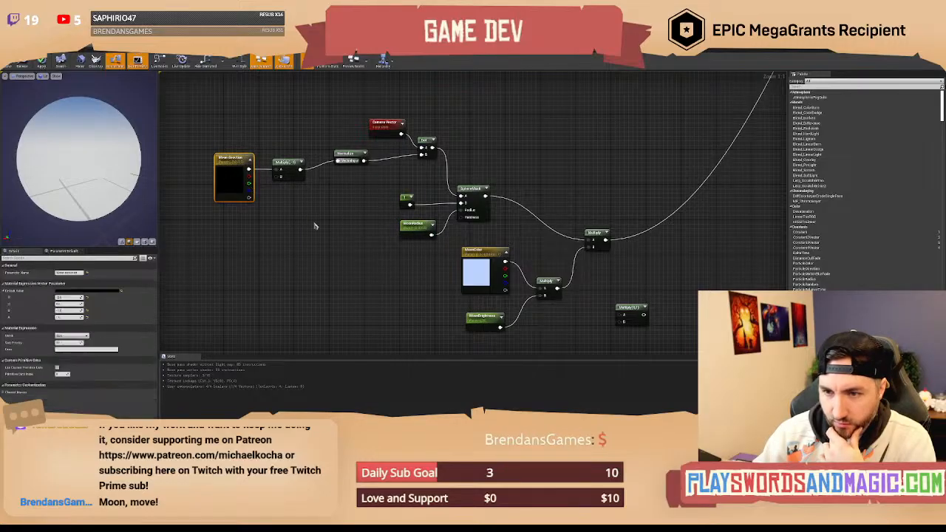
Examine the star texture, SkyColors and sun sections of the sky material graph.
{"action": "right_click_drag", "start_coordinate": [228, 125], "coordinate": [364, 244]}
{"action": "scroll", "coordinate": [365, 245], "scroll_direction": "down", "scroll_amount": 4}
{"action": "right_click_drag", "start_coordinate": [322, 206], "coordinate": [383, 306]}
{"action": "scroll", "coordinate": [380, 304], "scroll_direction": "up", "scroll_amount": 4}
{"action": "right_click_drag", "start_coordinate": [535, 300], "coordinate": [254, 293]}
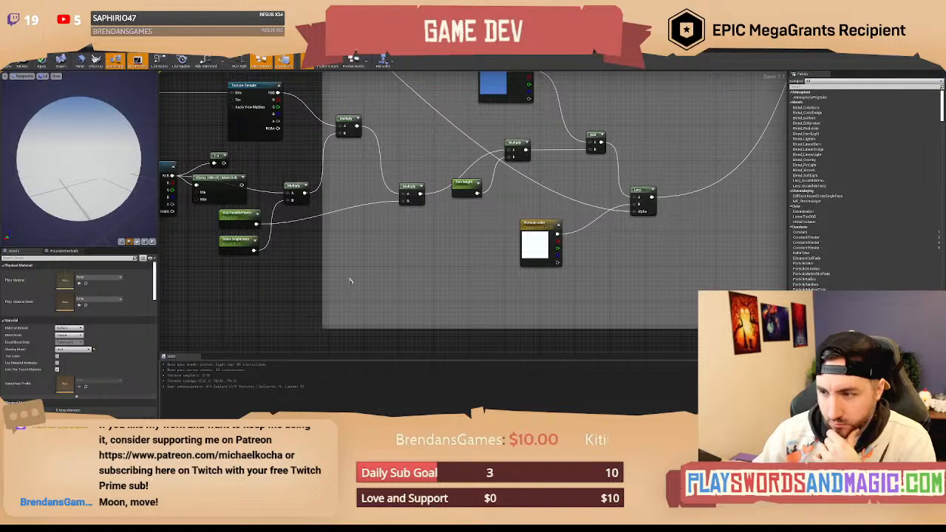
{"action": "right_click_drag", "start_coordinate": [350, 280], "coordinate": [785, 354]}
{"action": "right_click_drag", "start_coordinate": [487, 212], "coordinate": [387, 95]}
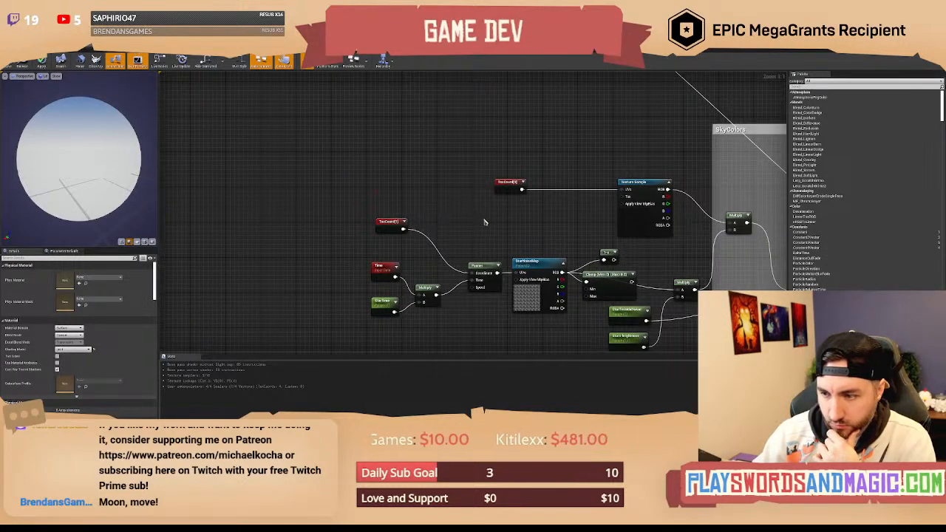
{"action": "right_click_drag", "start_coordinate": [484, 221], "coordinate": [399, 82]}
{"action": "right_click_drag", "start_coordinate": [444, 198], "coordinate": [169, 298]}
{"action": "right_click_drag", "start_coordinate": [311, 177], "coordinate": [485, 349]}
{"action": "right_click_drag", "start_coordinate": [338, 306], "coordinate": [321, 90]}
{"action": "scroll", "coordinate": [381, 203], "scroll_direction": "down", "scroll_amount": 3}
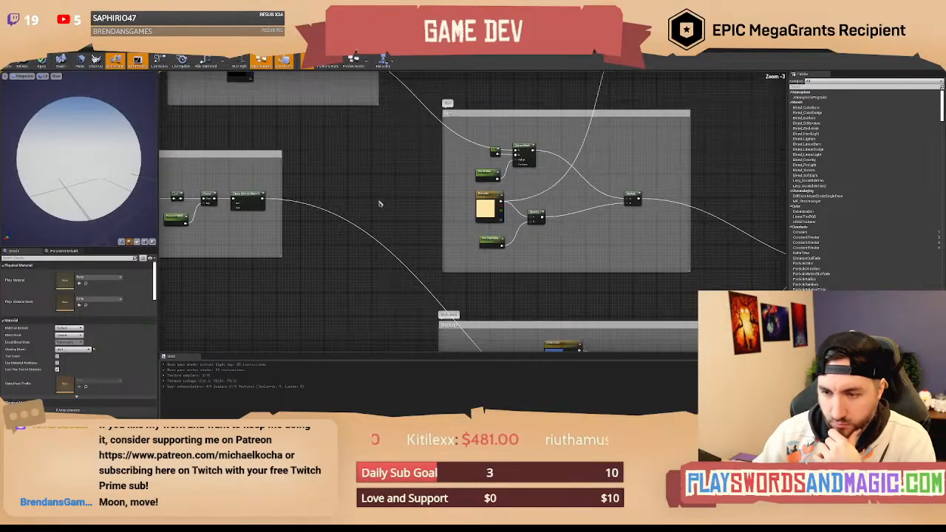
{"action": "right_click_drag", "start_coordinate": [388, 317], "coordinate": [397, 78]}
{"action": "right_click_drag", "start_coordinate": [389, 274], "coordinate": [357, 82]}
Examine how Moon direction, Camera Vector and SphereMask are chained together in the moon nodes.
{"action": "scroll", "coordinate": [380, 179], "scroll_direction": "up", "scroll_amount": 3}
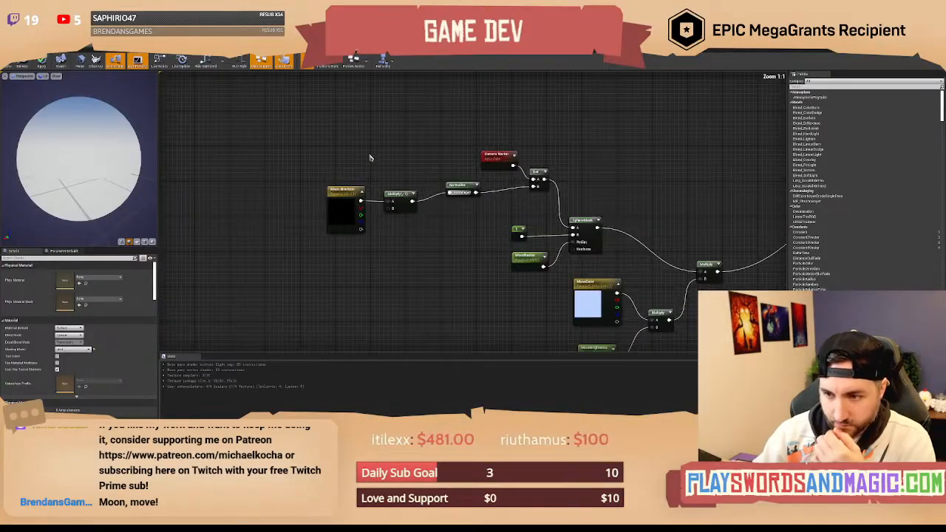
{"action": "right_click_drag", "start_coordinate": [370, 158], "coordinate": [338, 151]}
{"action": "right_click_drag", "start_coordinate": [543, 180], "coordinate": [586, 186]}
{"action": "right_click_drag", "start_coordinate": [342, 163], "coordinate": [313, 97]}
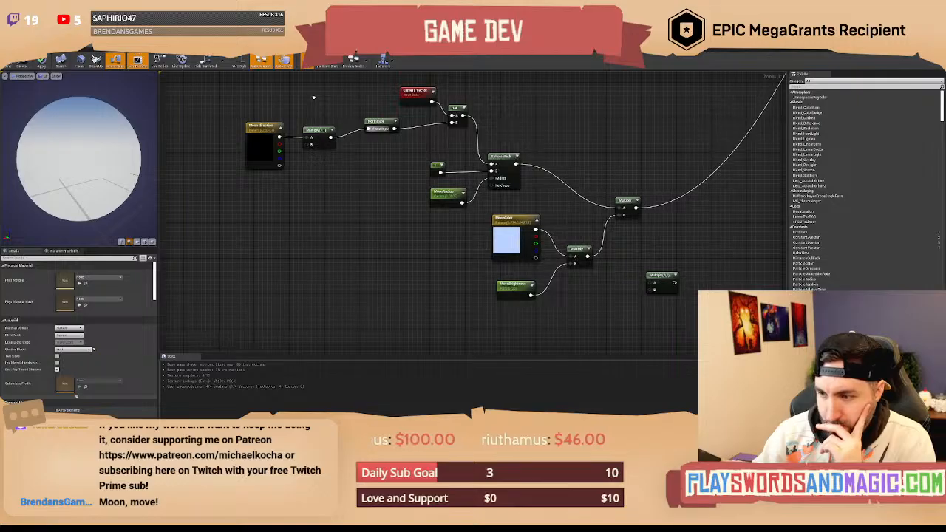
{"action": "right_click_drag", "start_coordinate": [314, 97], "coordinate": [323, 168]}
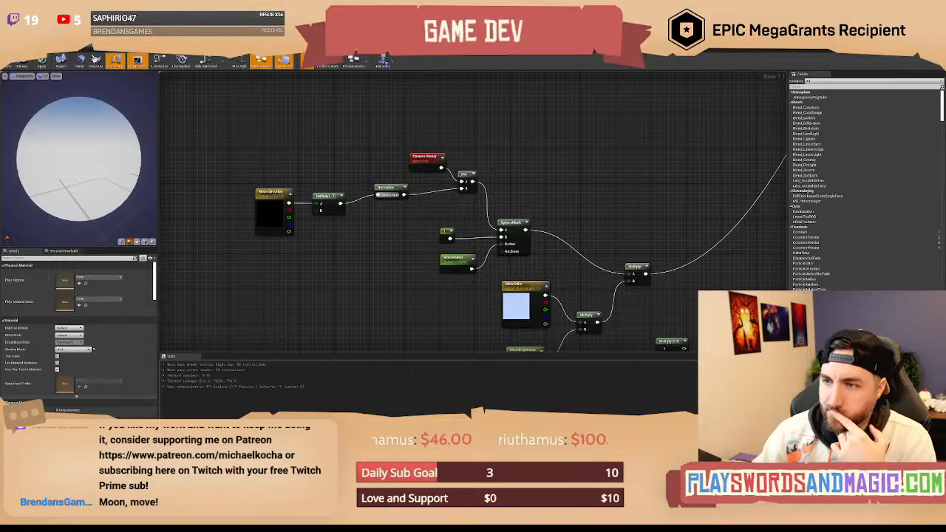
Check the rotation curve, and return to Update Sun Direction to examine the sun light rotation nodes feeding the moon vector.
{"action": "left_click", "coordinate": [370, 46]}
{"action": "left_click", "coordinate": [382, 48]}
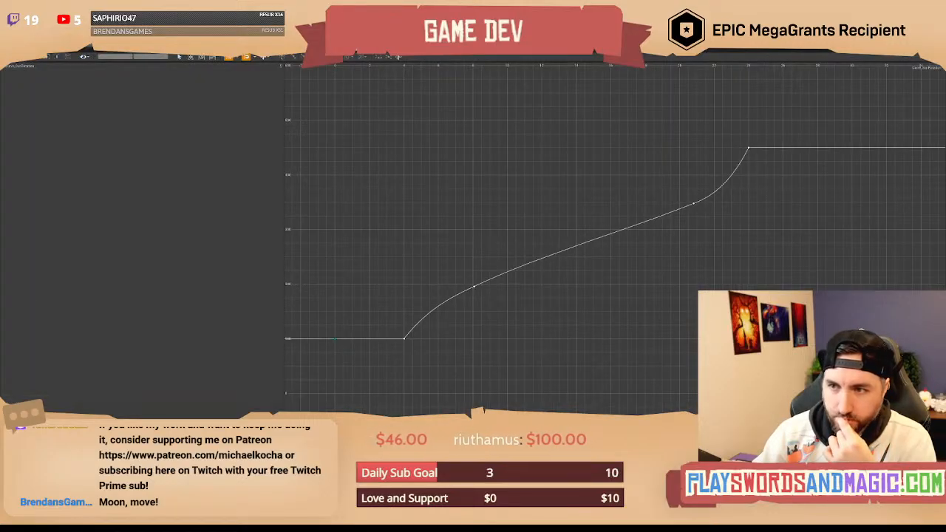
{"action": "left_click", "coordinate": [325, 46]}
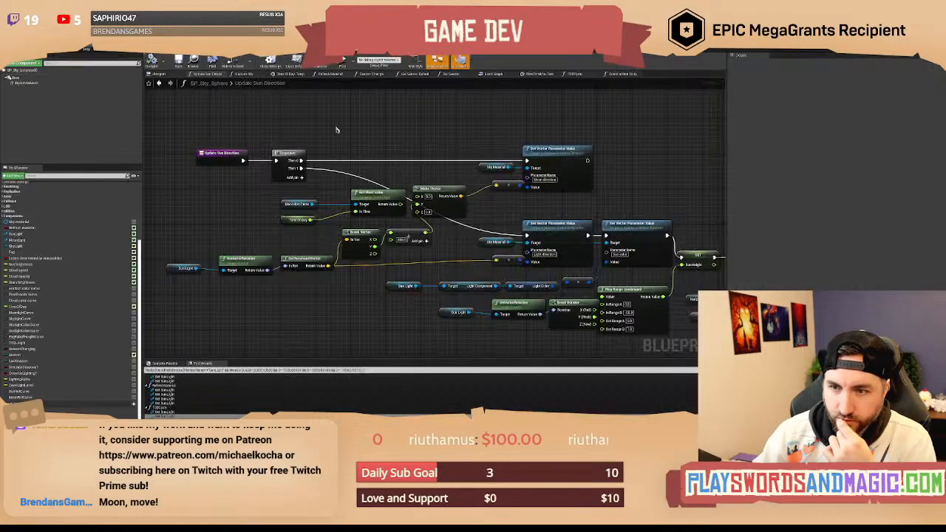
{"action": "right_click_drag", "start_coordinate": [349, 128], "coordinate": [340, 136]}
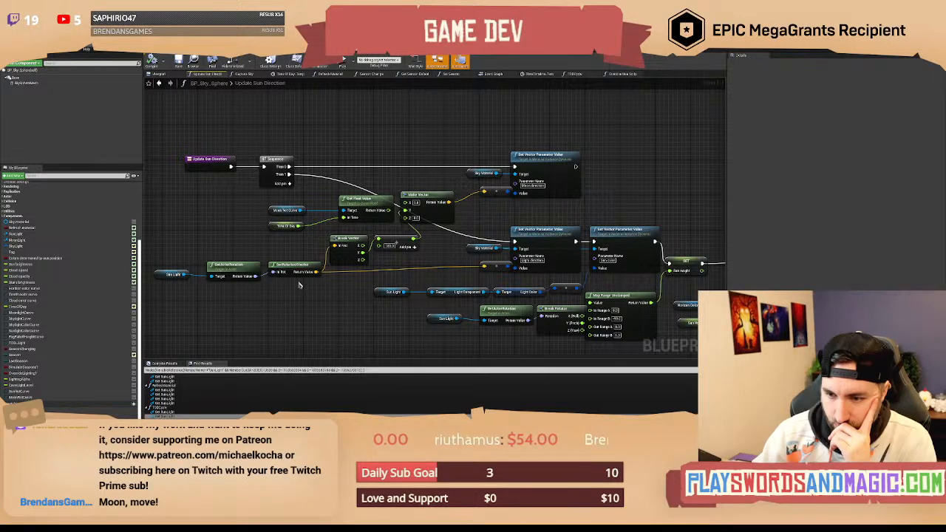
{"action": "right_click_drag", "start_coordinate": [307, 288], "coordinate": [317, 275]}
{"action": "right_click_drag", "start_coordinate": [299, 282], "coordinate": [317, 277]}
{"action": "left_click_drag", "start_coordinate": [287, 265], "coordinate": [309, 292]}
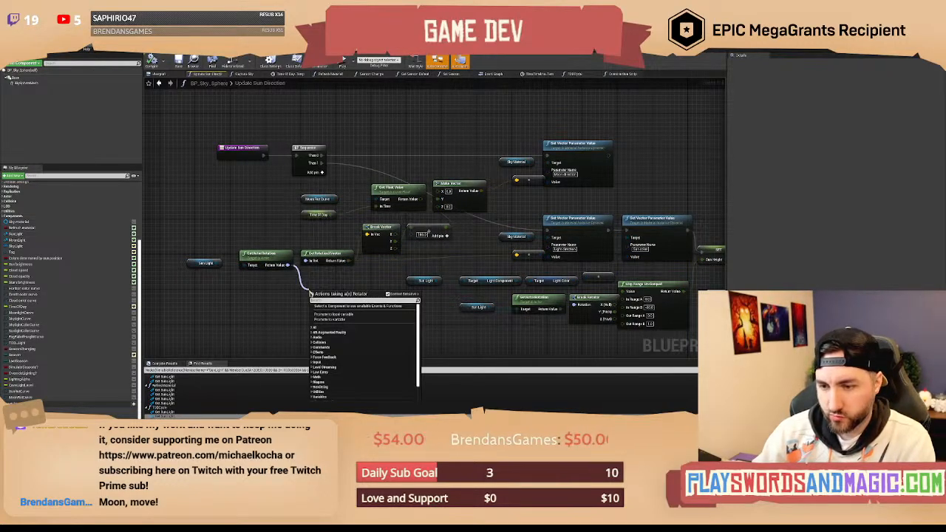
{"action": "left_click", "coordinate": [276, 301]}
{"action": "right_click_drag", "start_coordinate": [398, 282], "coordinate": [364, 303]}
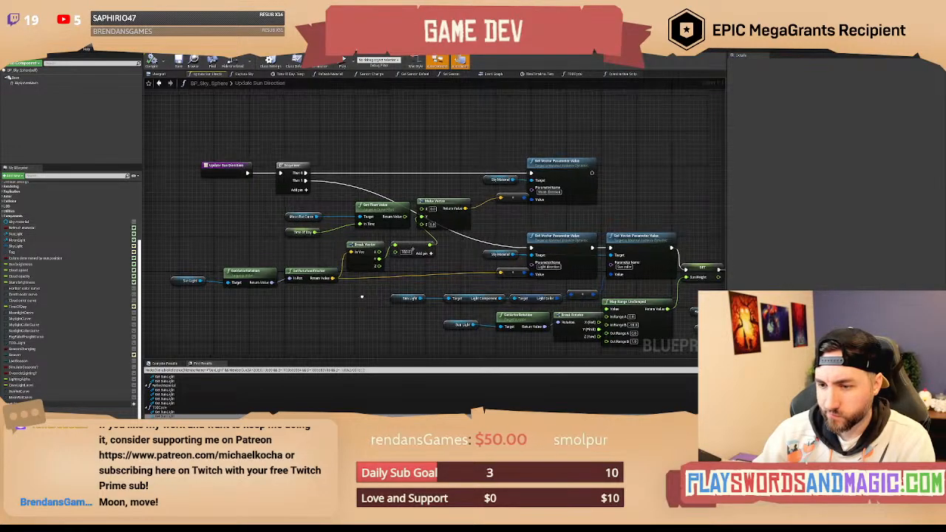
Replace the vector break and make nodes with a vector-plus-float addition of 180 on the Sun Light rotation vector, feeding Moon direction.
{"action": "left_click_drag", "start_coordinate": [338, 252], "coordinate": [430, 249]}
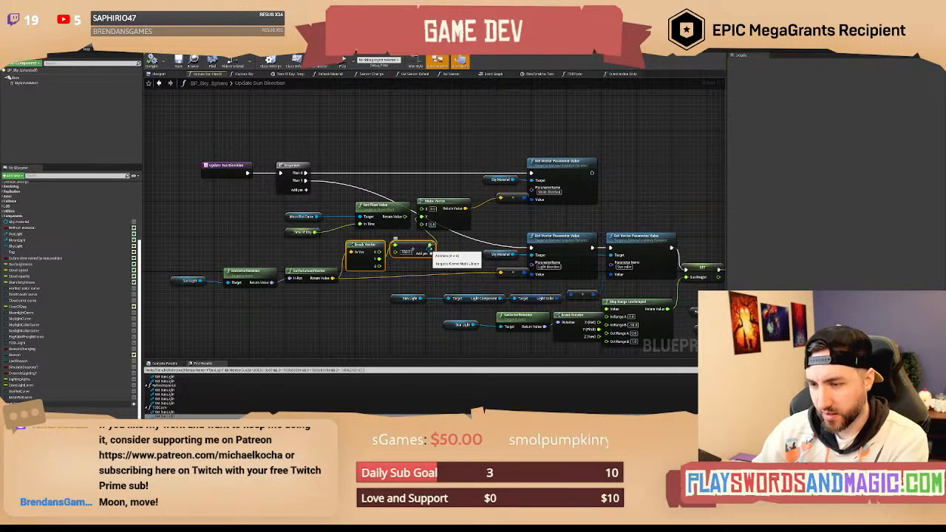
{"action": "key", "text": "Delete"}
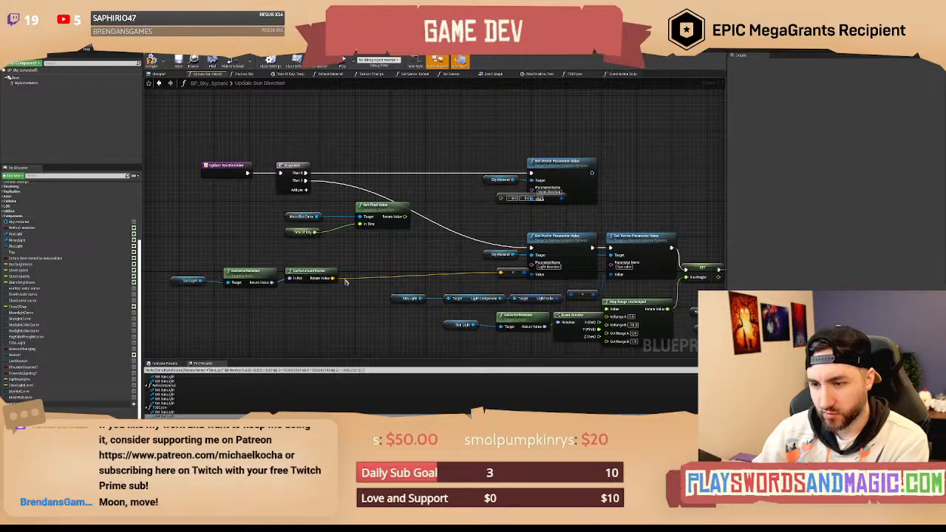
{"action": "left_click_drag", "start_coordinate": [333, 278], "coordinate": [374, 249]}
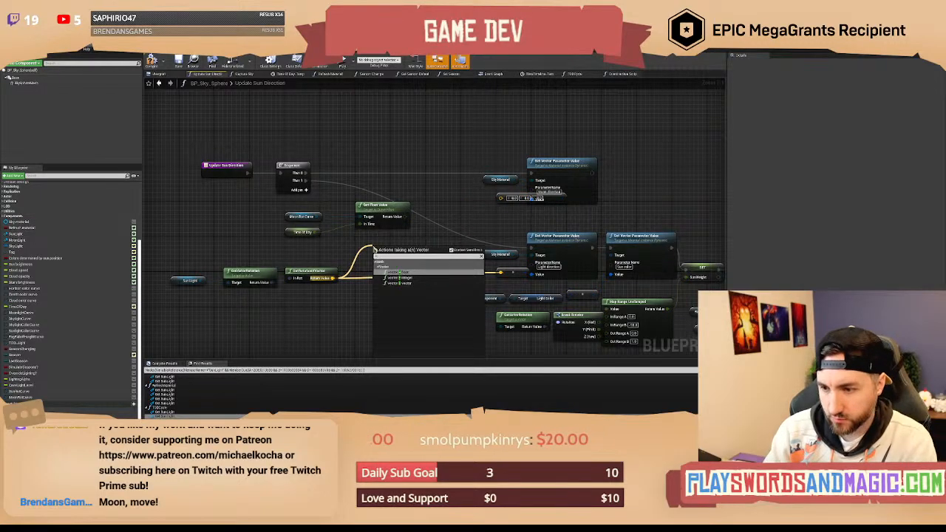
{"action": "key", "text": "Return"}
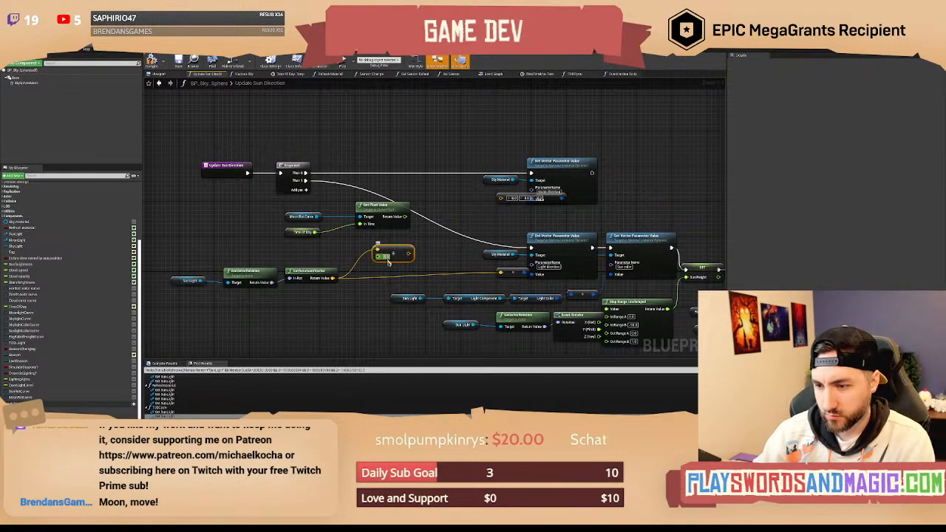
{"action": "left_click", "coordinate": [367, 305]}
{"action": "left_click_drag", "start_coordinate": [413, 255], "coordinate": [501, 199]}
{"action": "right_click_drag", "start_coordinate": [451, 151], "coordinate": [385, 168]}
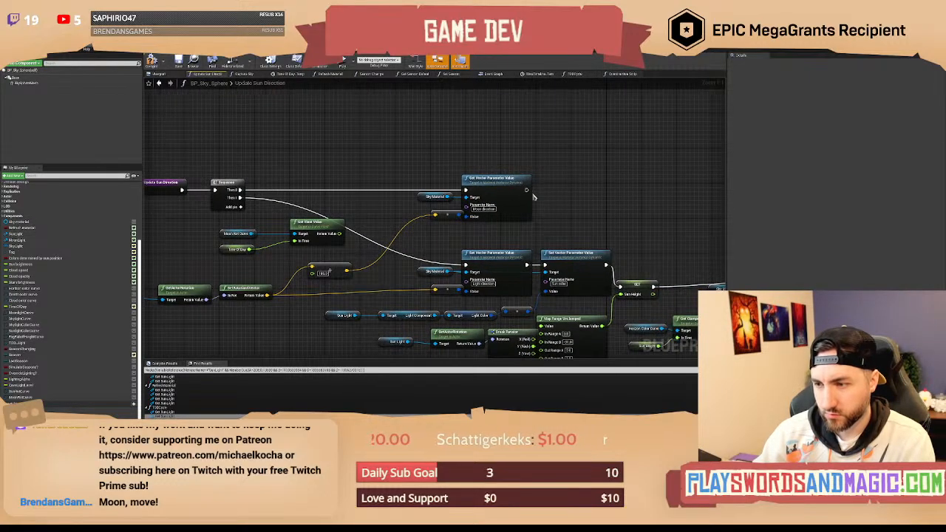
Add a Print String after the Moon direction Set Vector Parameter Value and feed it the offset vector.
{"action": "left_click_drag", "start_coordinate": [525, 190], "coordinate": [558, 184]}
{"action": "type", "text": "print"}
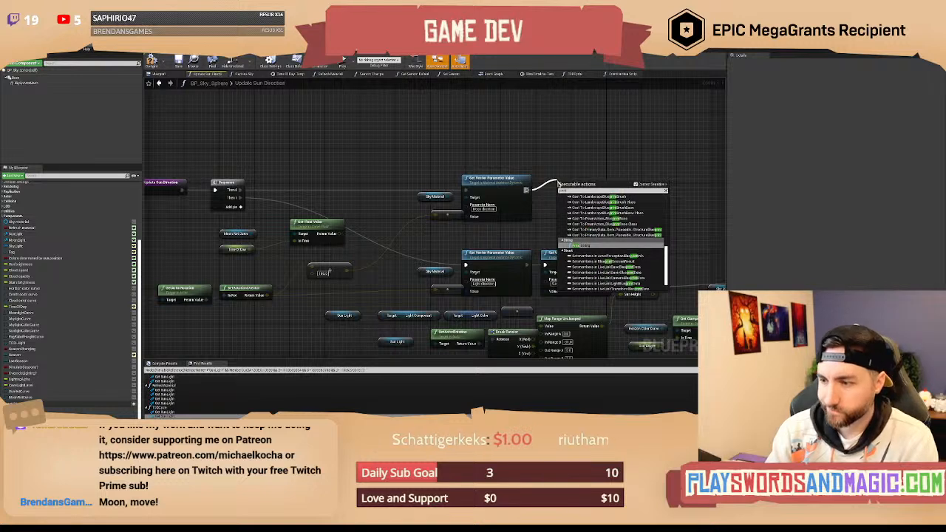
{"action": "key", "text": "Return"}
{"action": "right_click_drag", "start_coordinate": [339, 270], "coordinate": [363, 270]}
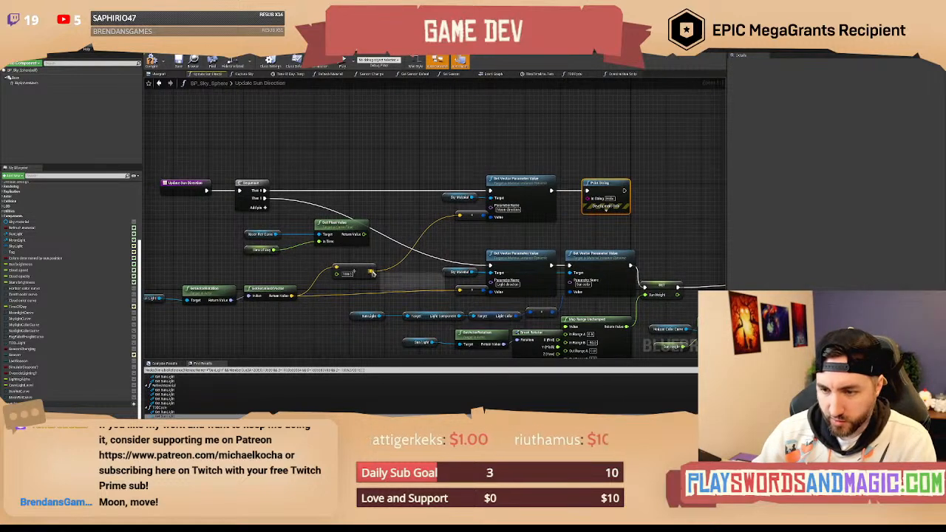
{"action": "left_click_drag", "start_coordinate": [372, 274], "coordinate": [589, 198]}
{"action": "left_click_drag", "start_coordinate": [479, 233], "coordinate": [542, 237]}
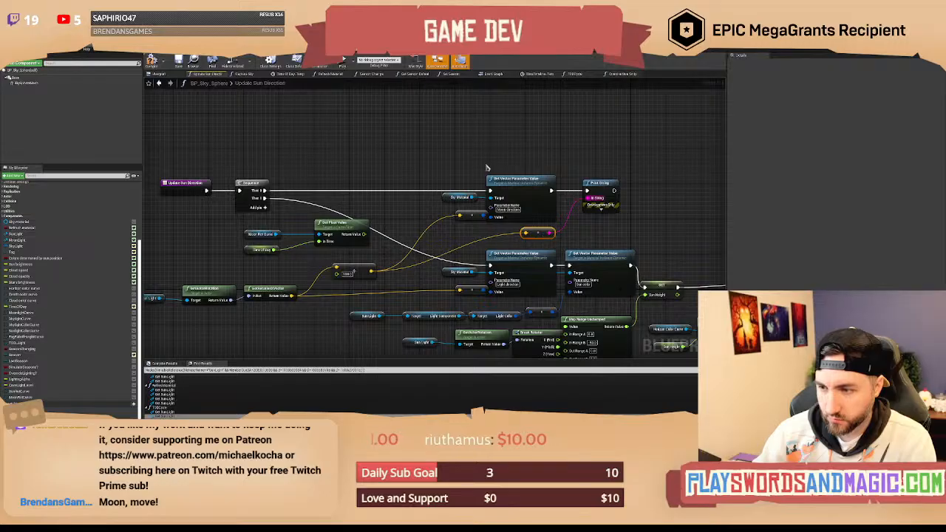
{"action": "left_click", "coordinate": [486, 167]}
Compile the blueprint, play-test the level with an in-game chat command to observe the moon, and stop the session.
{"action": "mouse_move", "coordinate": [413, 155]}
{"action": "right_mouse_down"}
{"action": "mouse_move", "coordinate": [431, 161]}
{"action": "mouse_move", "coordinate": [403, 141]}
{"action": "right_mouse_up"}
{"action": "left_click", "coordinate": [153, 63]}
{"action": "key", "text": "alt+Tab"}
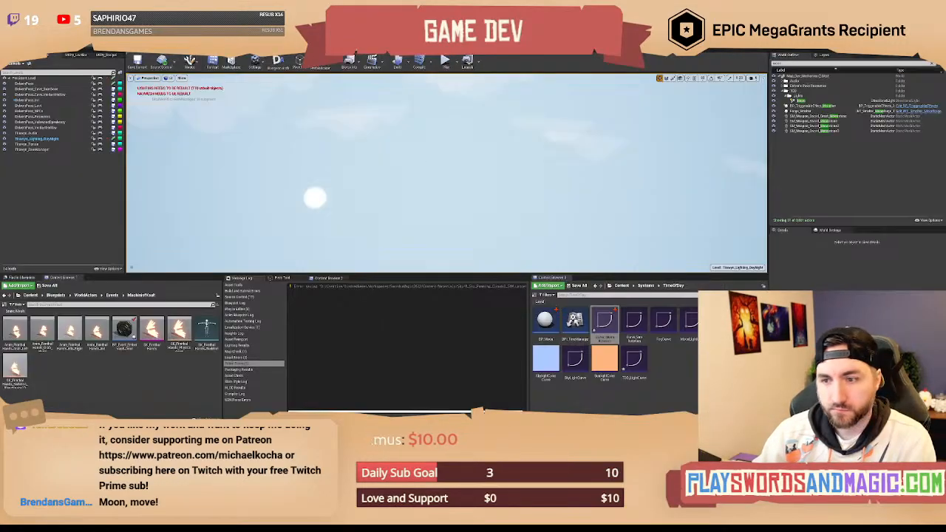
{"action": "right_click_drag", "start_coordinate": [447, 174], "coordinate": [462, 224]}
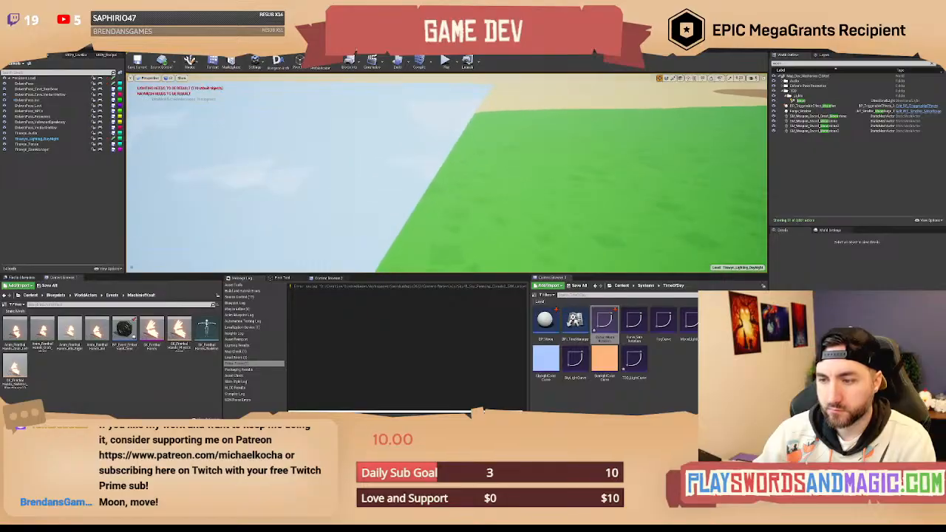
{"action": "left_click", "coordinate": [445, 63]}
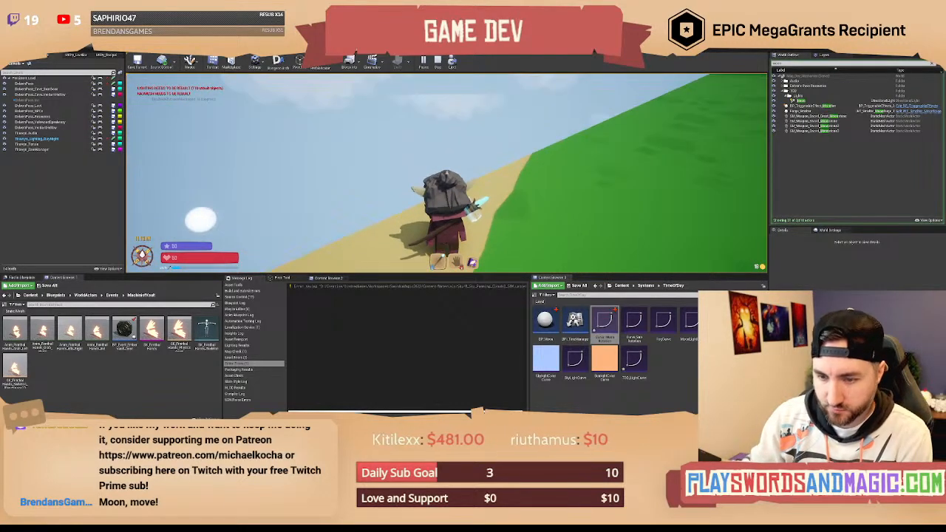
{"action": "key", "text": "Return"}
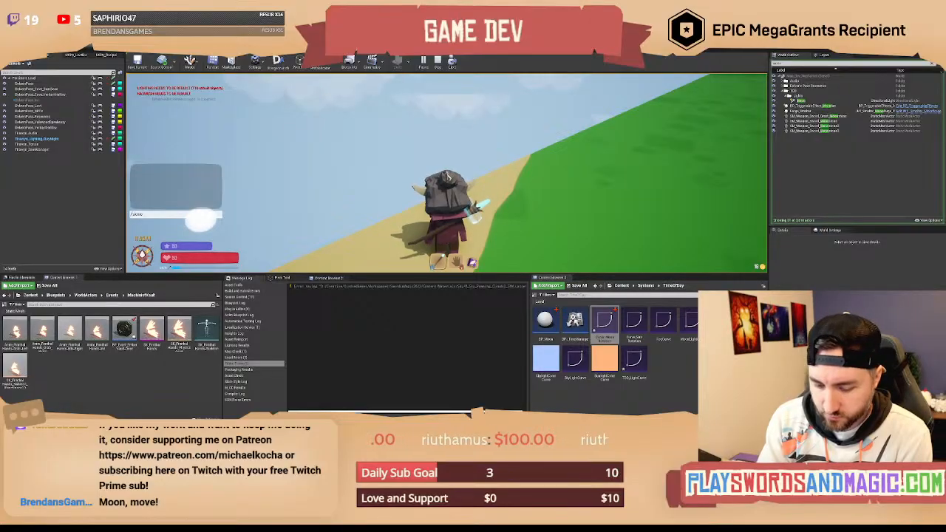
{"action": "key", "text": "Return"}
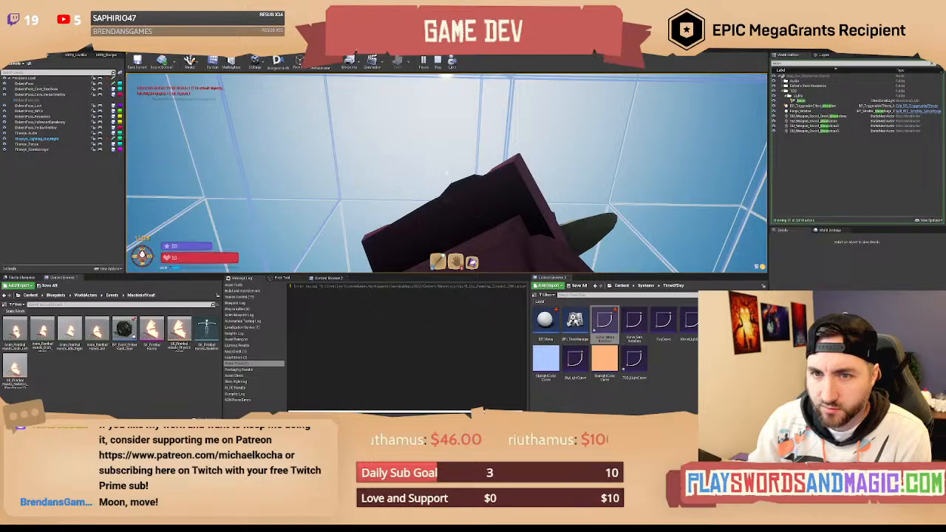
{"action": "key", "text": "Escape"}
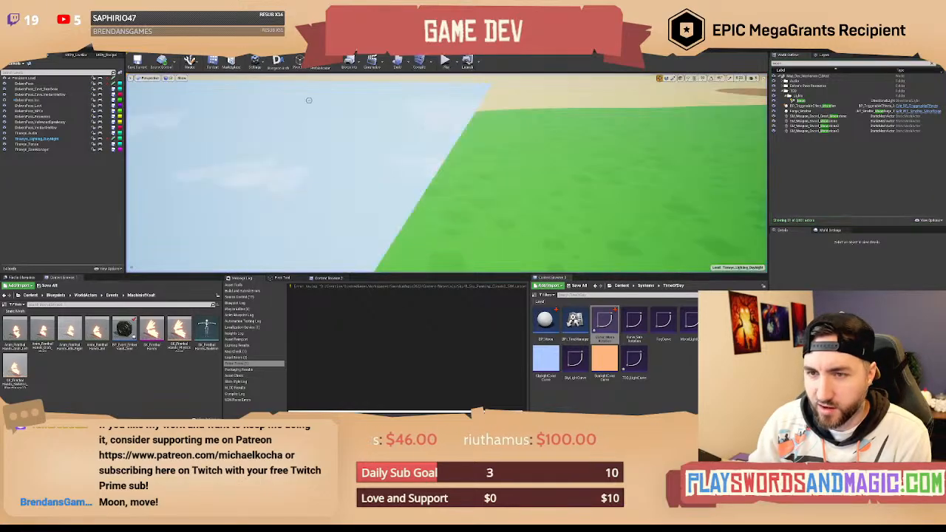
In BP_Sky_Sphere, move the Print String to run after the Sun Height SET node instead of the Moon direction node.
{"action": "left_click", "coordinate": [193, 45]}
{"action": "right_click_drag", "start_coordinate": [407, 155], "coordinate": [417, 134]}
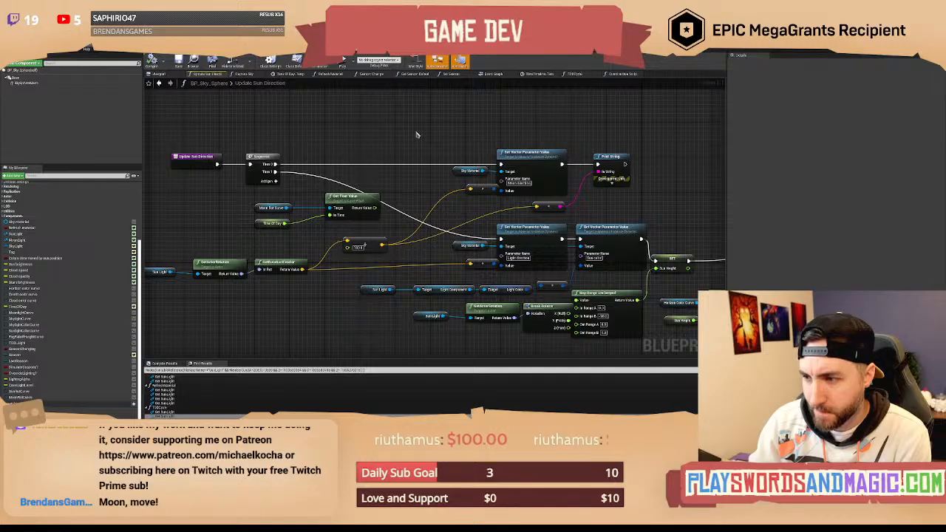
{"action": "mouse_move", "coordinate": [417, 134]}
{"action": "right_mouse_down"}
{"action": "mouse_move", "coordinate": [436, 139]}
{"action": "mouse_move", "coordinate": [400, 128]}
{"action": "right_mouse_up"}
{"action": "right_click_drag", "start_coordinate": [689, 205], "coordinate": [480, 238]}
{"action": "left_click_drag", "start_coordinate": [453, 248], "coordinate": [494, 201]}
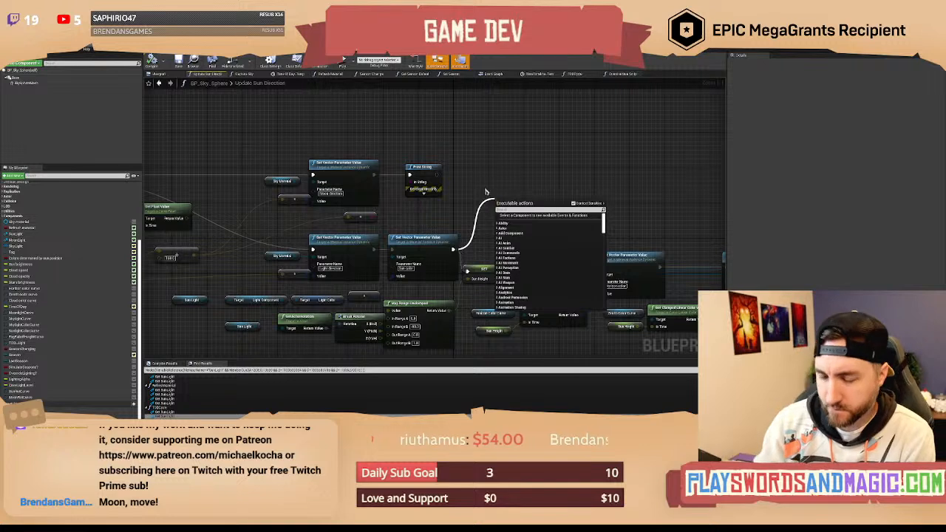
{"action": "left_click", "coordinate": [487, 191]}
{"action": "left_click_drag", "start_coordinate": [431, 178], "coordinate": [536, 211]}
{"action": "left_click", "coordinate": [487, 219]}
{"action": "left_click", "coordinate": [524, 227], "text": "alt"}
{"action": "left_click", "coordinate": [504, 186]}
{"action": "right_click_drag", "start_coordinate": [474, 185], "coordinate": [503, 162]}
{"action": "right_click_drag", "start_coordinate": [446, 170], "coordinate": [608, 203]}
{"action": "right_click_drag", "start_coordinate": [352, 154], "coordinate": [377, 130]}
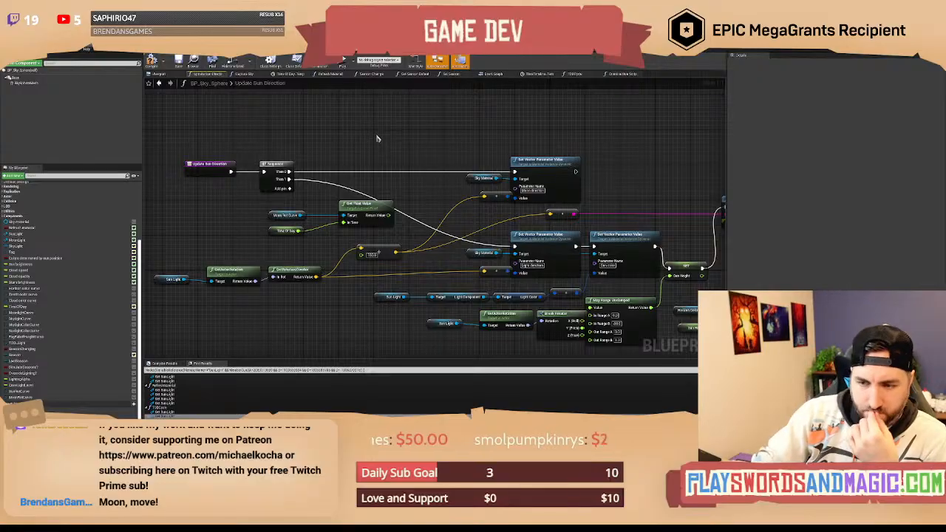
Recompile the blueprint, play the level again to check the printed vector and the sky, and stop the session.
{"action": "right_click_drag", "start_coordinate": [376, 138], "coordinate": [389, 152]}
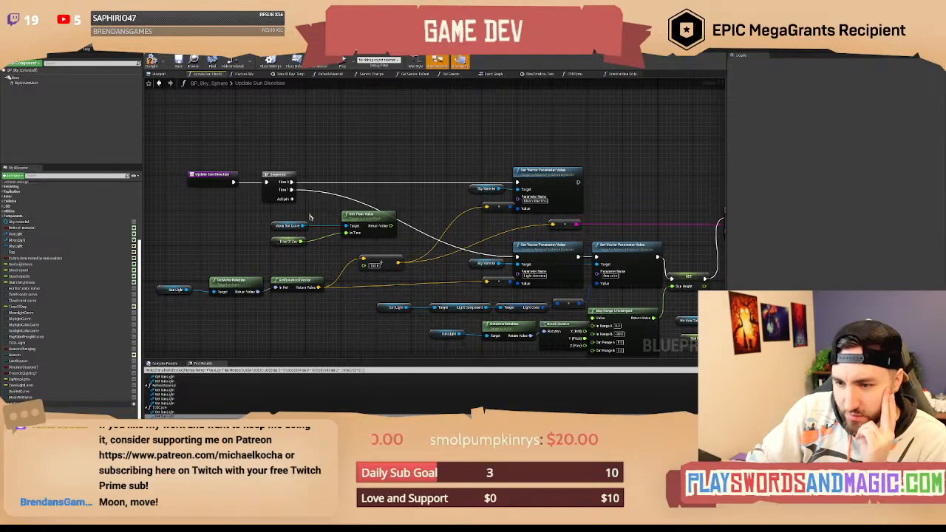
{"action": "left_click_drag", "start_coordinate": [174, 271], "coordinate": [282, 306]}
{"action": "left_click", "coordinate": [224, 250]}
{"action": "right_click_drag", "start_coordinate": [222, 233], "coordinate": [221, 251]}
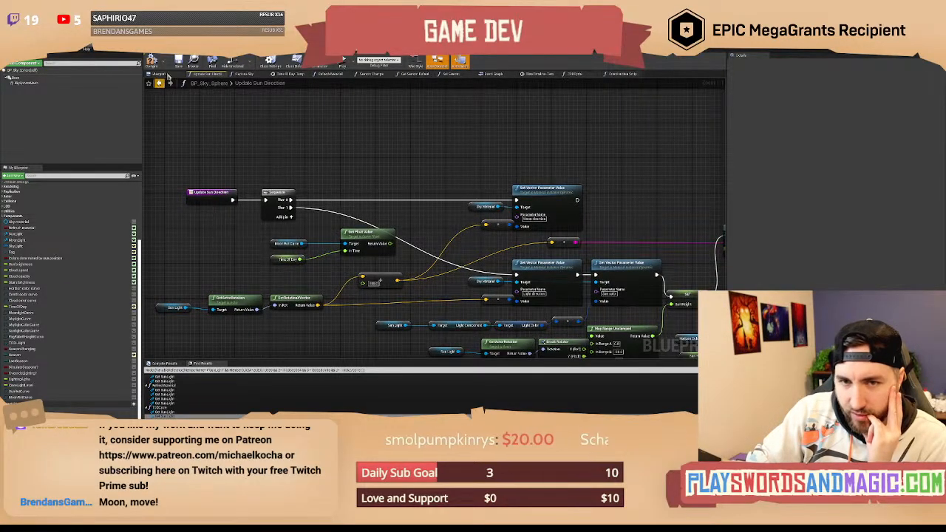
{"action": "left_click", "coordinate": [152, 65]}
{"action": "left_click", "coordinate": [65, 43]}
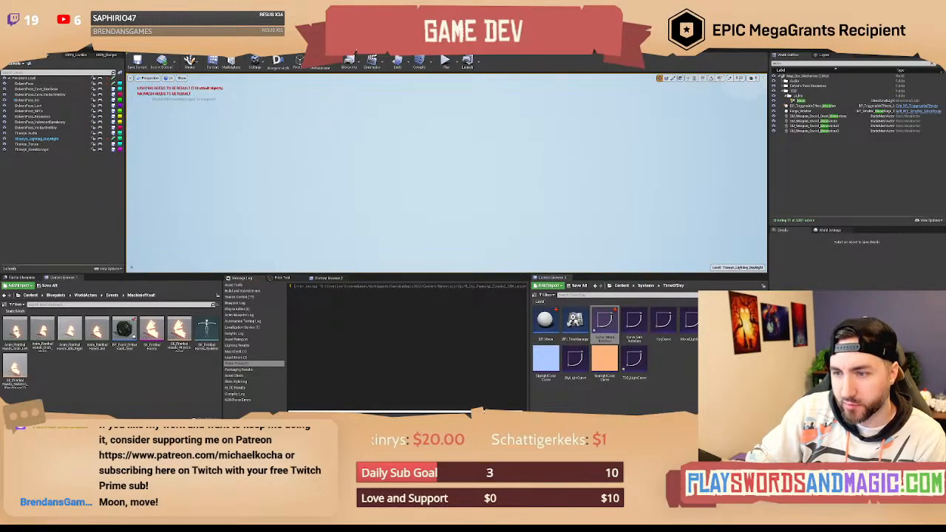
{"action": "right_click_drag", "start_coordinate": [446, 174], "coordinate": [255, 152]}
{"action": "left_click", "coordinate": [446, 62]}
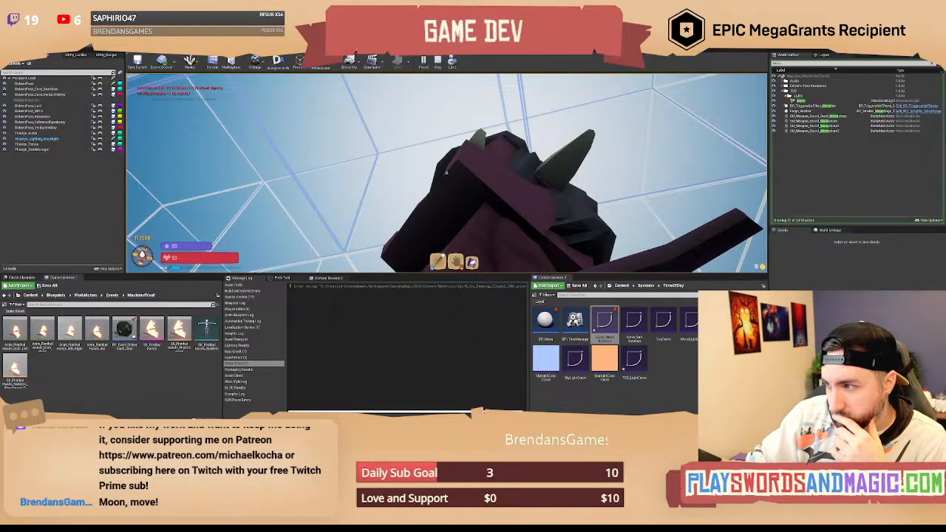
{"action": "key", "text": "Escape"}
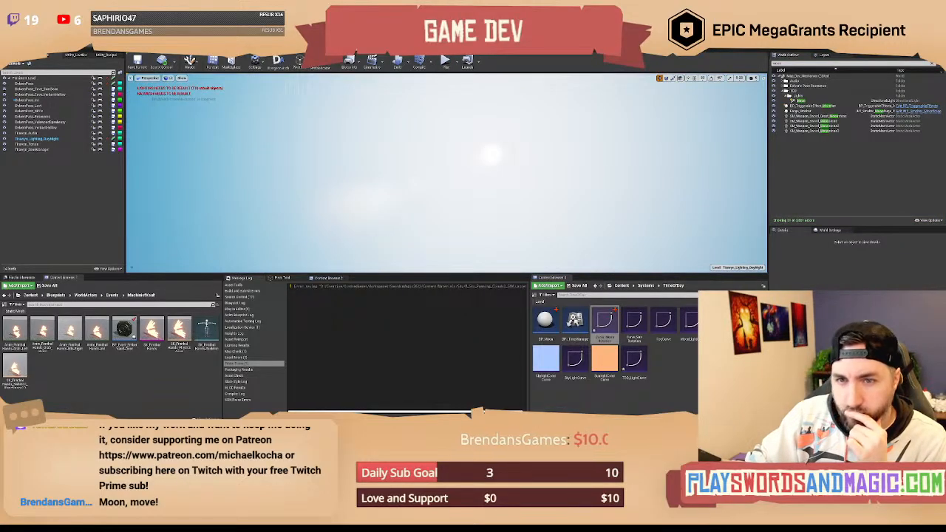
From Update Sun Direction, open the Sun Light reference in the TODCycle function through the find results.
{"action": "key", "text": "alt+Tab"}
{"action": "right_click_drag", "start_coordinate": [381, 275], "coordinate": [408, 231]}
{"action": "left_click_drag", "start_coordinate": [191, 248], "coordinate": [207, 287]}
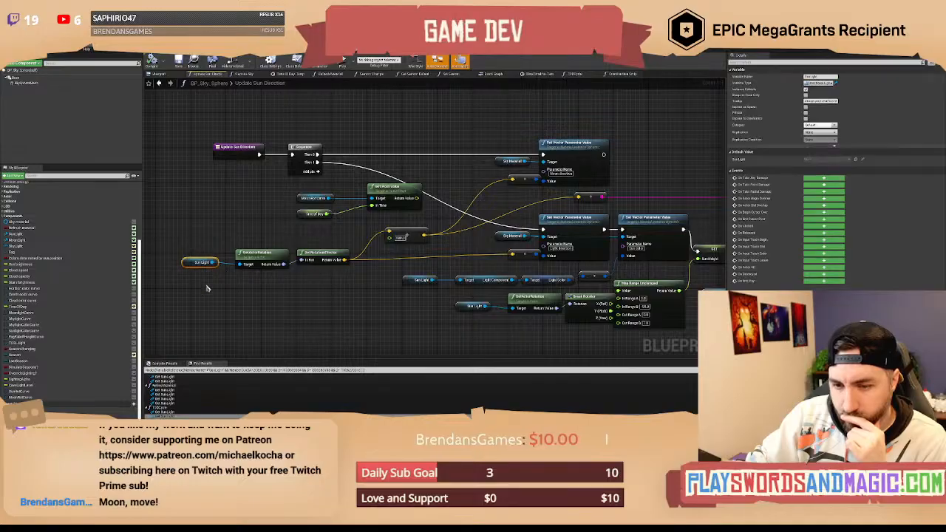
{"action": "right_click", "coordinate": [194, 264]}
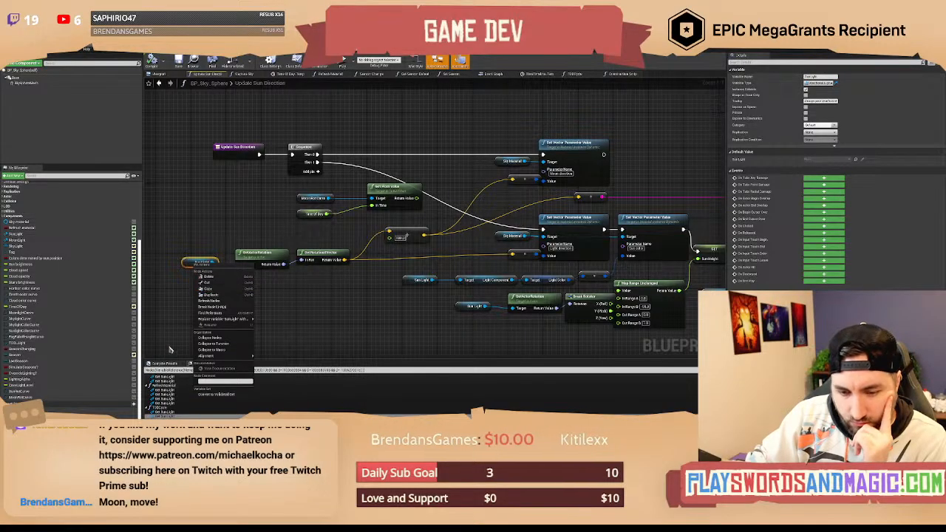
{"action": "double_click", "coordinate": [167, 413]}
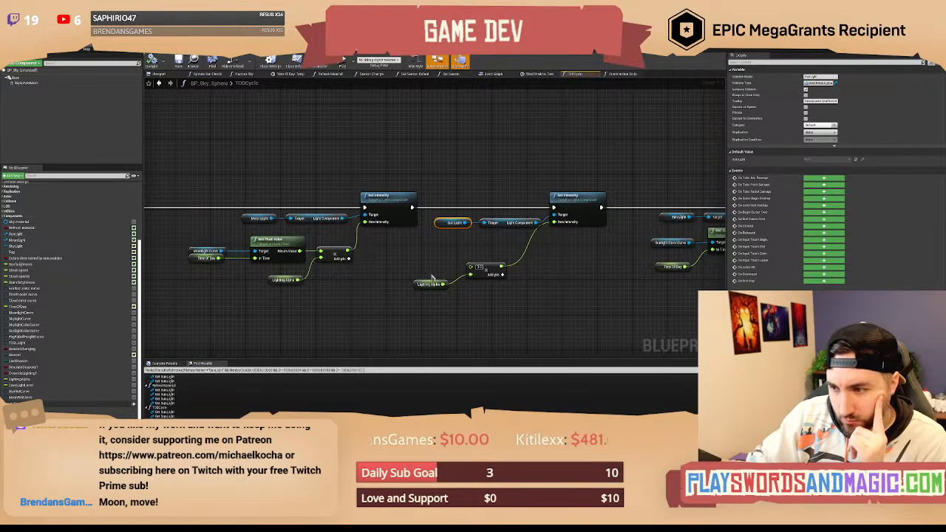
Examine how TODCycle sets the sun's actor rotation from its rotation curve and drives the light intensities and color.
{"action": "right_click_drag", "start_coordinate": [532, 255], "coordinate": [381, 250]}
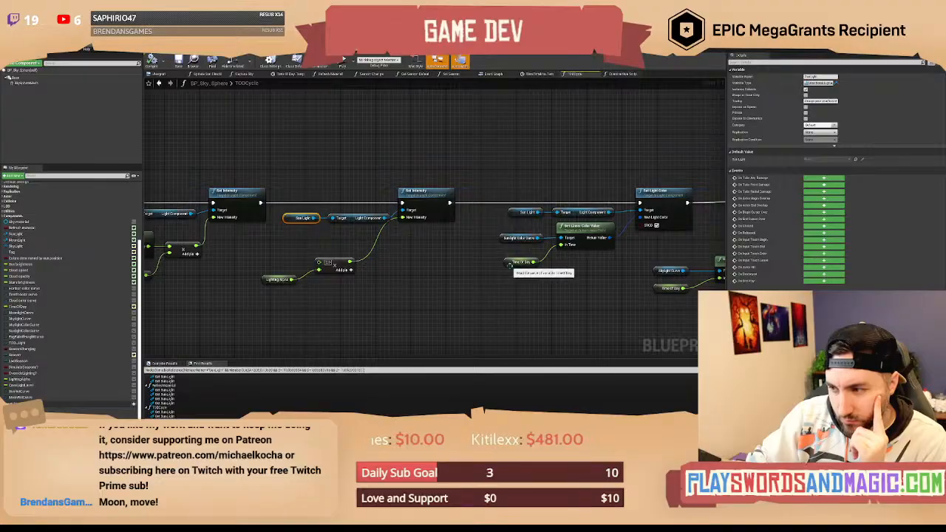
{"action": "mouse_move", "coordinate": [511, 265]}
{"action": "right_mouse_down"}
{"action": "mouse_move", "coordinate": [278, 257]}
{"action": "mouse_move", "coordinate": [718, 255]}
{"action": "right_mouse_up"}
{"action": "right_click_drag", "start_coordinate": [295, 244], "coordinate": [609, 258]}
{"action": "scroll", "coordinate": [394, 227], "scroll_direction": "down", "scroll_amount": 1}
{"action": "mouse_move", "coordinate": [374, 230]}
{"action": "right_mouse_down"}
{"action": "mouse_move", "coordinate": [587, 220]}
{"action": "mouse_move", "coordinate": [462, 234]}
{"action": "mouse_move", "coordinate": [455, 245]}
{"action": "right_mouse_up"}
{"action": "scroll", "coordinate": [461, 234], "scroll_direction": "up", "scroll_amount": 1}
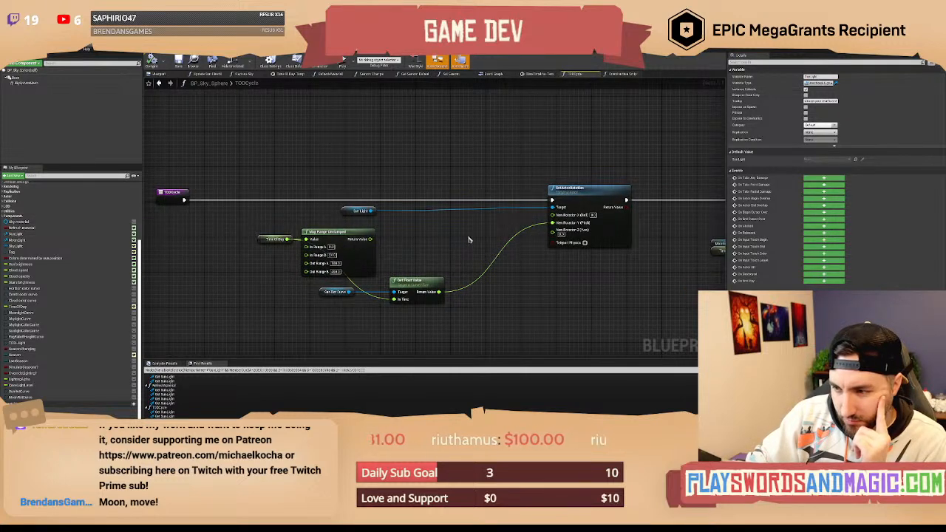
{"action": "right_click_drag", "start_coordinate": [514, 250], "coordinate": [280, 267]}
{"action": "left_click", "coordinate": [430, 268]}
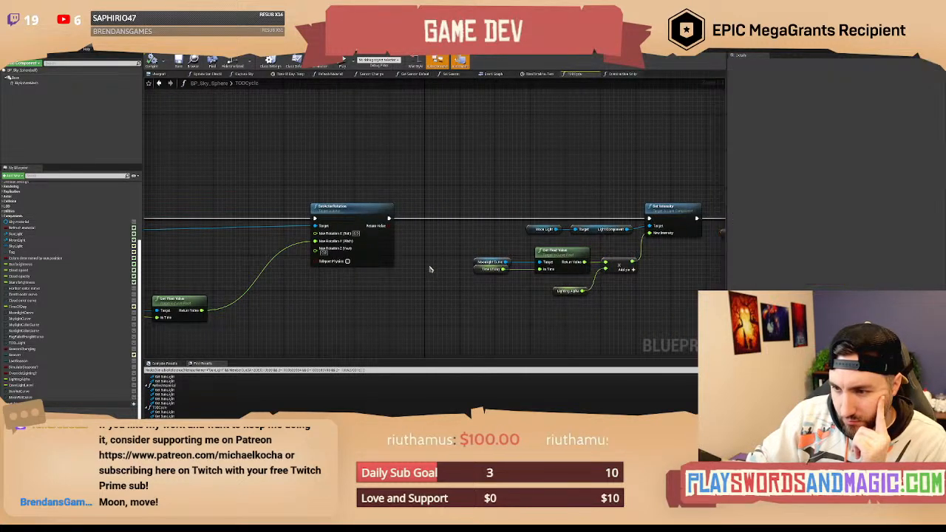
{"action": "right_click_drag", "start_coordinate": [430, 266], "coordinate": [429, 241]}
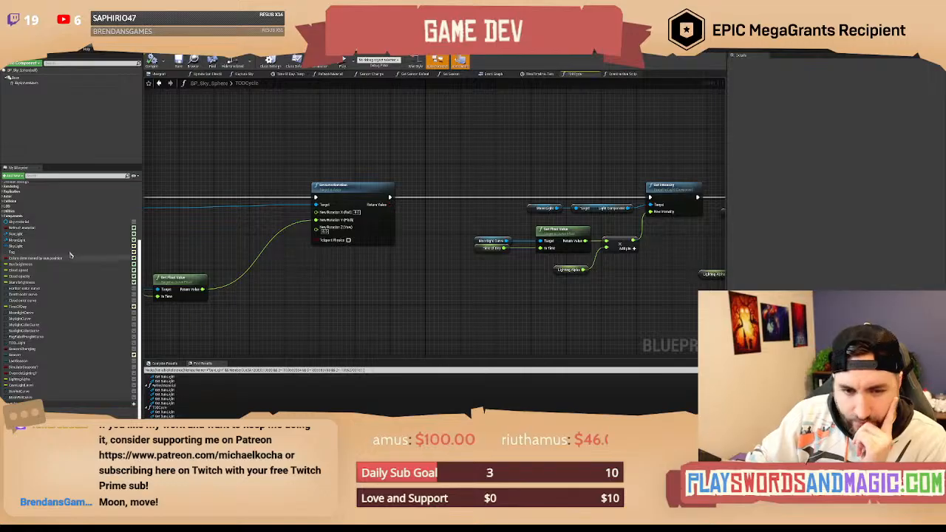
{"action": "right_click_drag", "start_coordinate": [145, 97], "coordinate": [175, 114]}
Return to Update Sun Direction, search the blueprint for "light direction", and inspect the matching parameter node in Refresh Material.
{"action": "left_click", "coordinate": [158, 83]}
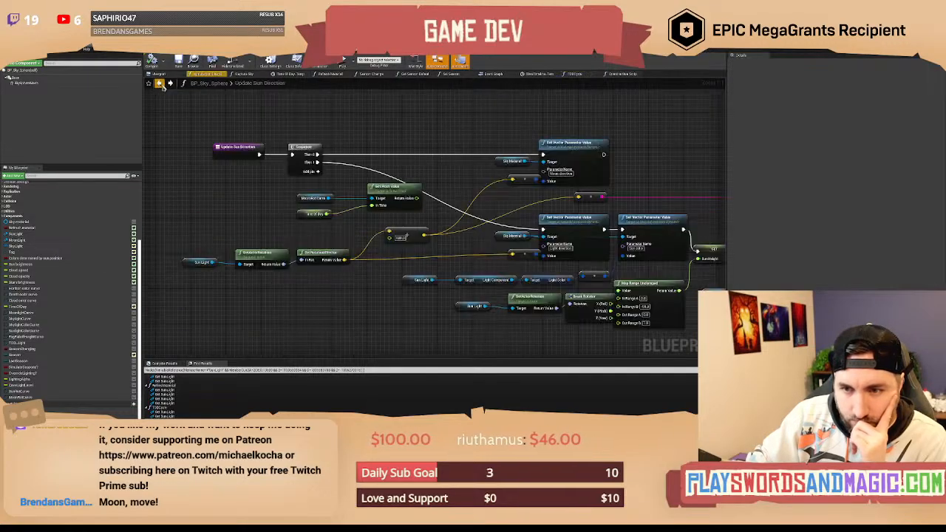
{"action": "right_click_drag", "start_coordinate": [456, 176], "coordinate": [425, 167]}
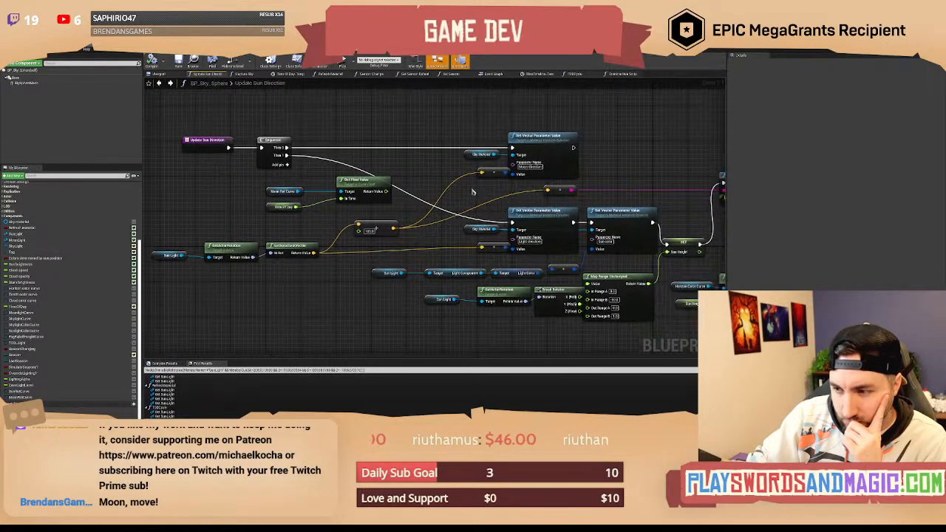
{"action": "left_click", "coordinate": [532, 212]}
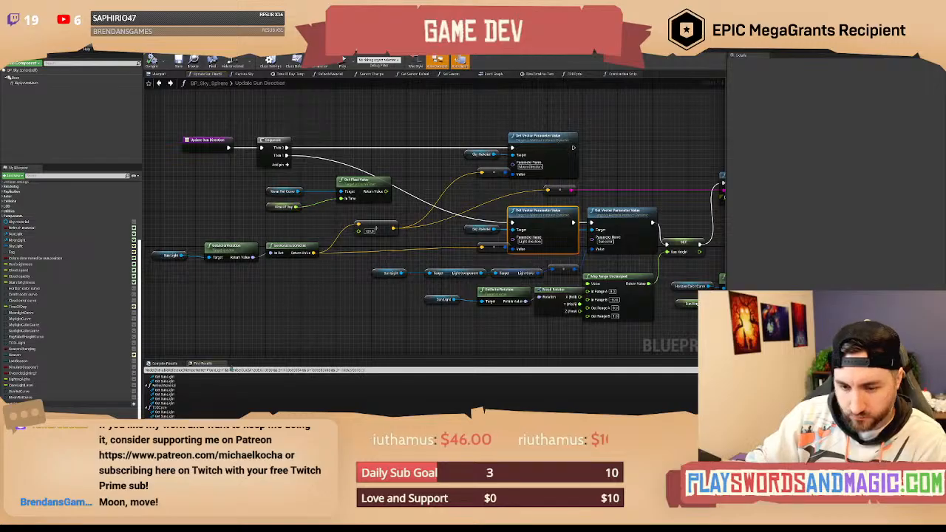
{"action": "left_click", "coordinate": [232, 368]}
{"action": "type", "text": "light direction"}
{"action": "key", "text": "Return"}
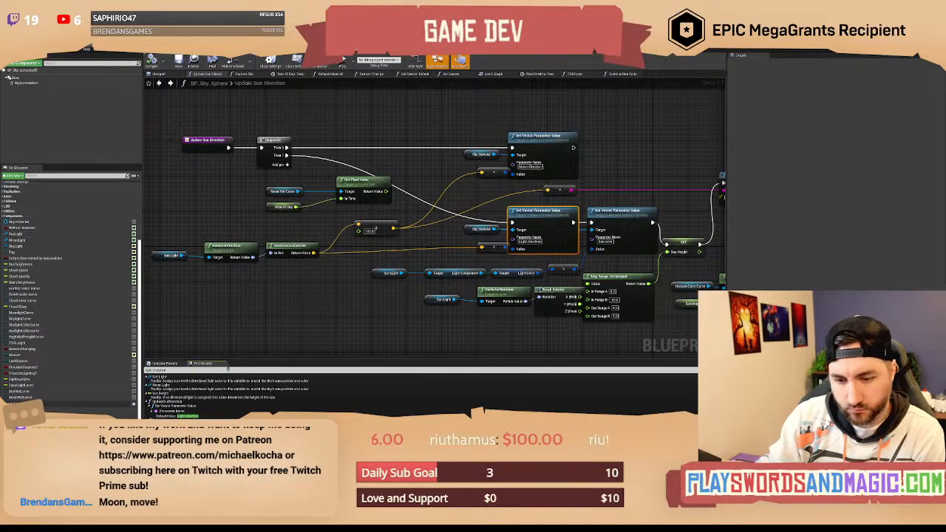
{"action": "scroll", "coordinate": [209, 402], "scroll_direction": "down", "scroll_amount": 2}
{"action": "double_click", "coordinate": [208, 402]}
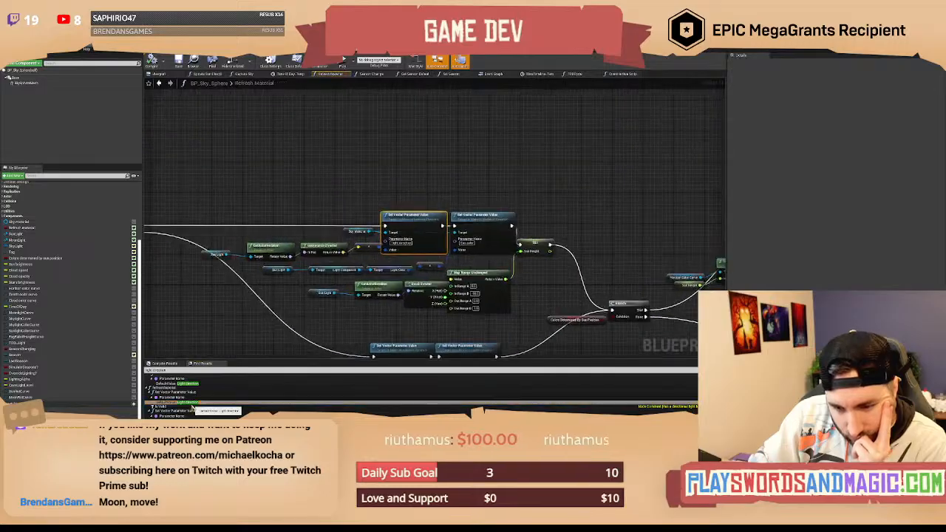
{"action": "right_click_drag", "start_coordinate": [371, 328], "coordinate": [485, 195]}
{"action": "scroll", "coordinate": [512, 221], "scroll_direction": "down", "scroll_amount": 1}
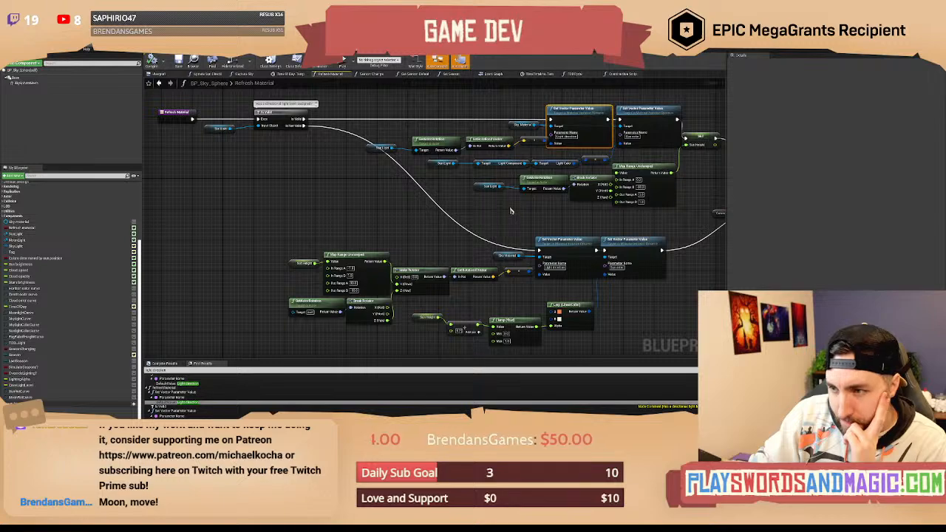
Copy the Moon direction parameter node with its inputs and the offset add node from Update Sun Direction into Refresh Material, above the Light direction nodes.
{"action": "right_click_drag", "start_coordinate": [511, 210], "coordinate": [431, 294]}
{"action": "left_click", "coordinate": [368, 176]}
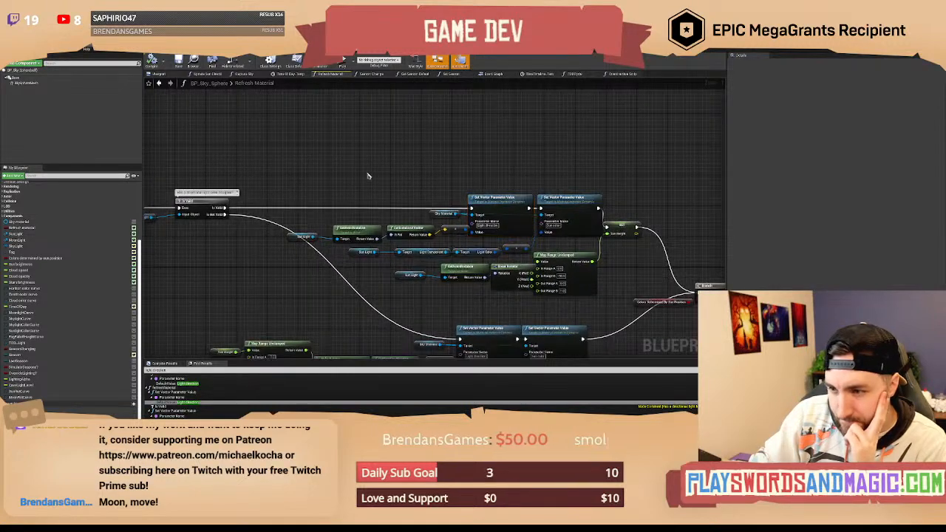
{"action": "right_click_drag", "start_coordinate": [368, 174], "coordinate": [382, 194]}
{"action": "left_click", "coordinate": [159, 83]}
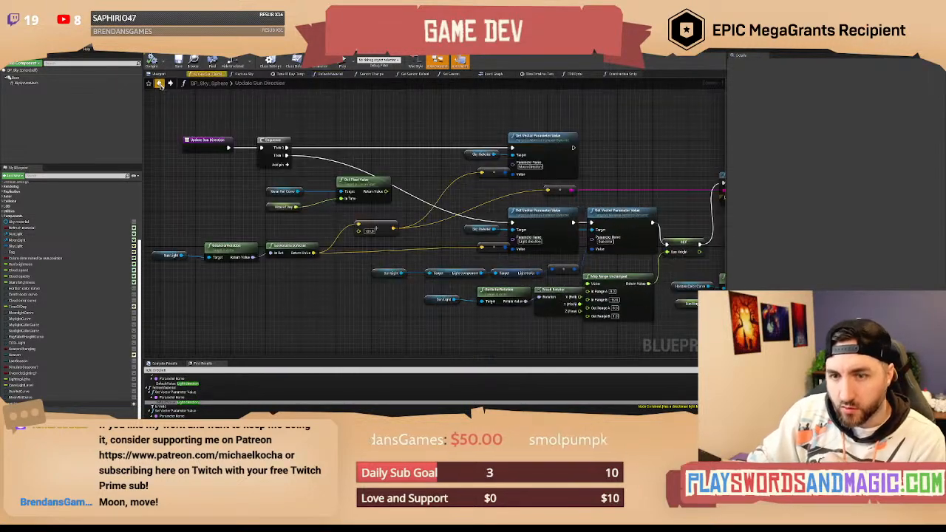
{"action": "right_click_drag", "start_coordinate": [442, 123], "coordinate": [411, 146]}
{"action": "left_click_drag", "start_coordinate": [411, 144], "coordinate": [500, 208]}
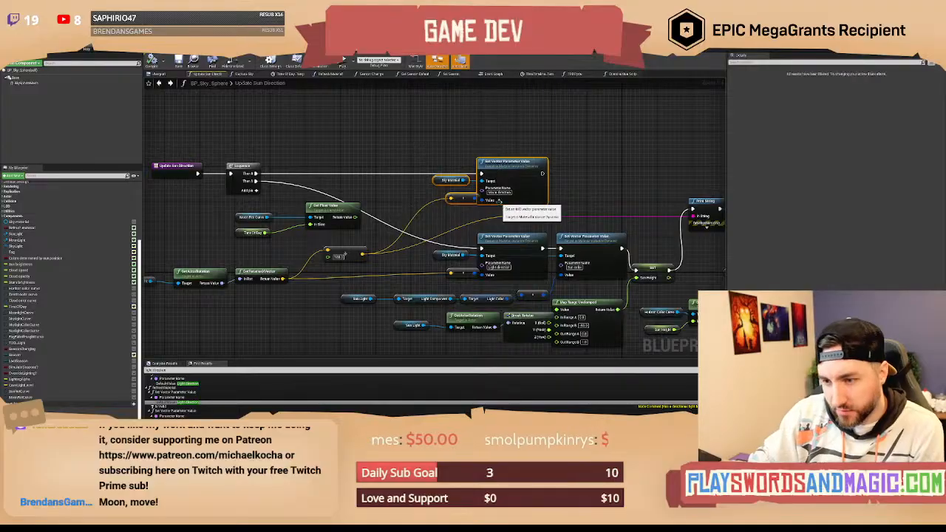
{"action": "left_click", "coordinate": [352, 252], "text": "shift"}
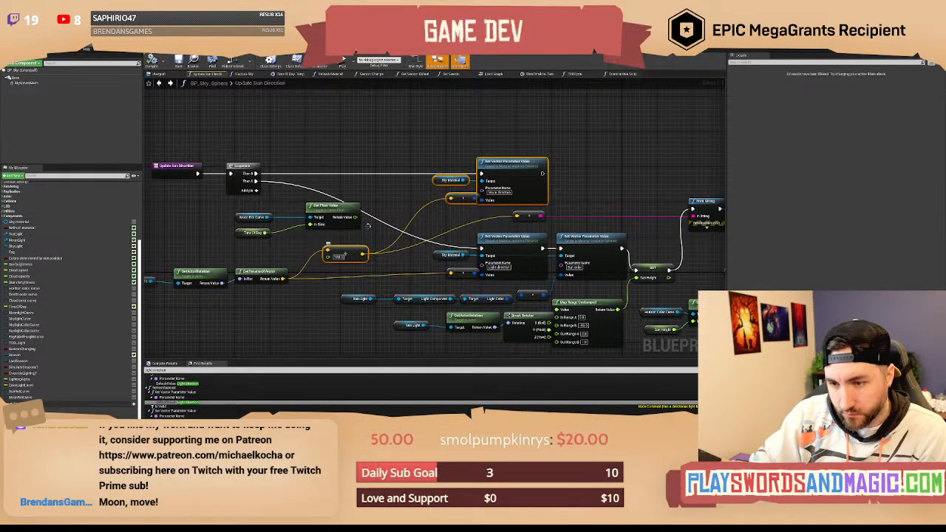
{"action": "left_click", "coordinate": [170, 83]}
{"action": "right_click_drag", "start_coordinate": [261, 126], "coordinate": [389, 185]}
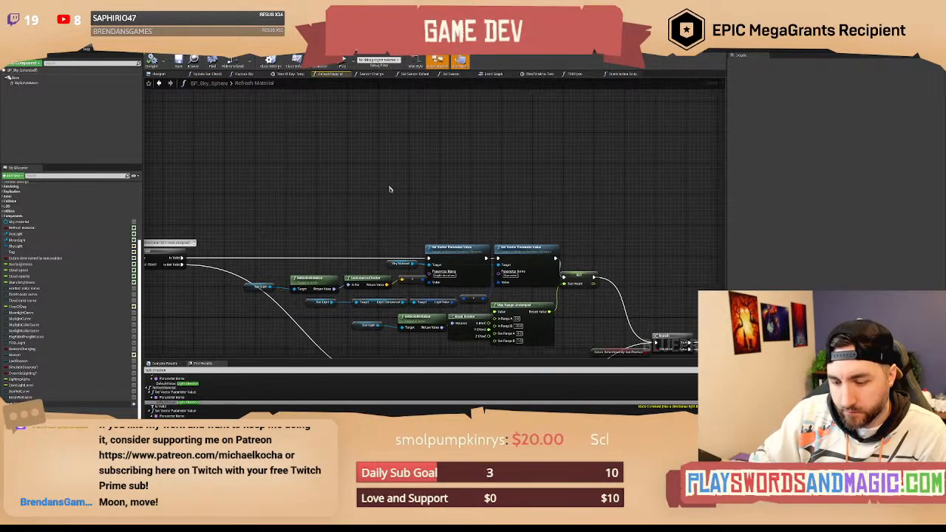
{"action": "key", "text": "ctrl+v"}
{"action": "left_click_drag", "start_coordinate": [507, 150], "coordinate": [450, 188]}
{"action": "left_click", "coordinate": [297, 222]}
{"action": "left_click_drag", "start_coordinate": [333, 267], "coordinate": [341, 241]}
{"action": "left_click", "coordinate": [322, 220]}
Add a Sequence node after Is Valid that runs the Moon direction parameter node first and the Light direction node second.
{"action": "right_click_drag", "start_coordinate": [322, 220], "coordinate": [370, 194]}
{"action": "left_click_drag", "start_coordinate": [475, 167], "coordinate": [281, 200]}
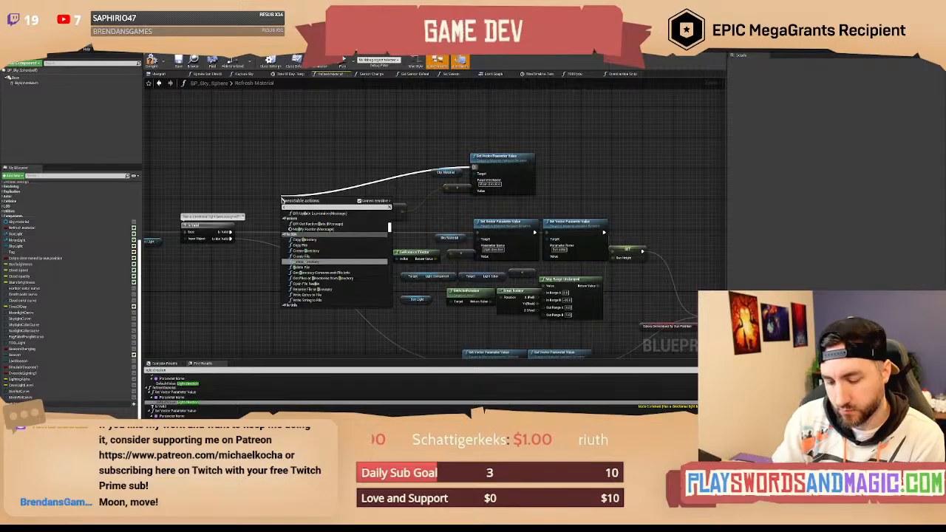
{"action": "type", "text": "seq"}
{"action": "key", "text": "Return"}
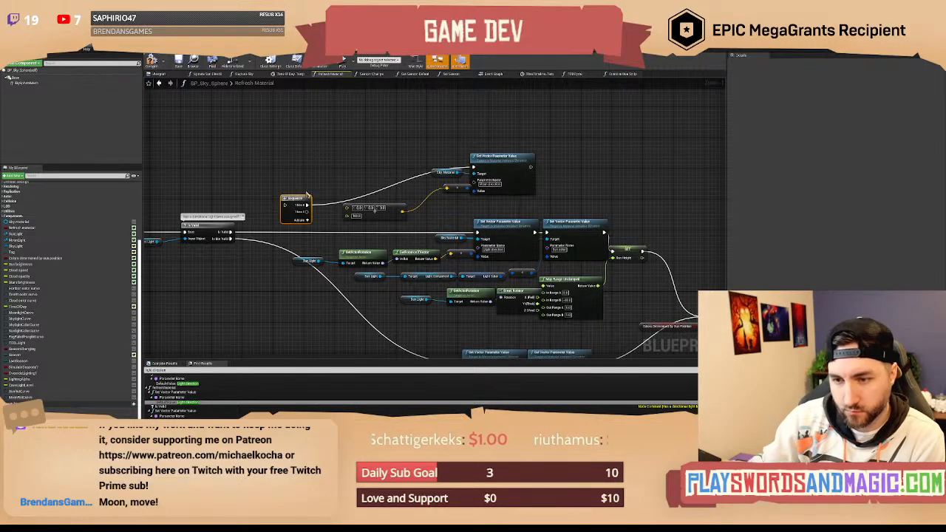
{"action": "left_click_drag", "start_coordinate": [286, 205], "coordinate": [478, 231]}
Shift the Moon direction nodes clear of the Light direction nodes and feed the sun's rotation vector into the offset add node.
{"action": "right_click_drag", "start_coordinate": [623, 188], "coordinate": [524, 171]}
{"action": "left_click_drag", "start_coordinate": [311, 179], "coordinate": [423, 210]}
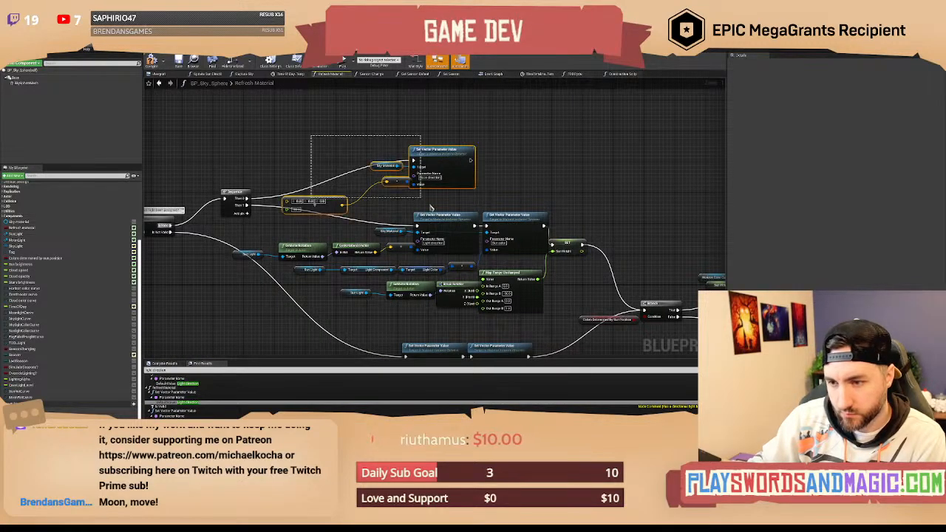
{"action": "left_click_drag", "start_coordinate": [406, 178], "coordinate": [464, 175]}
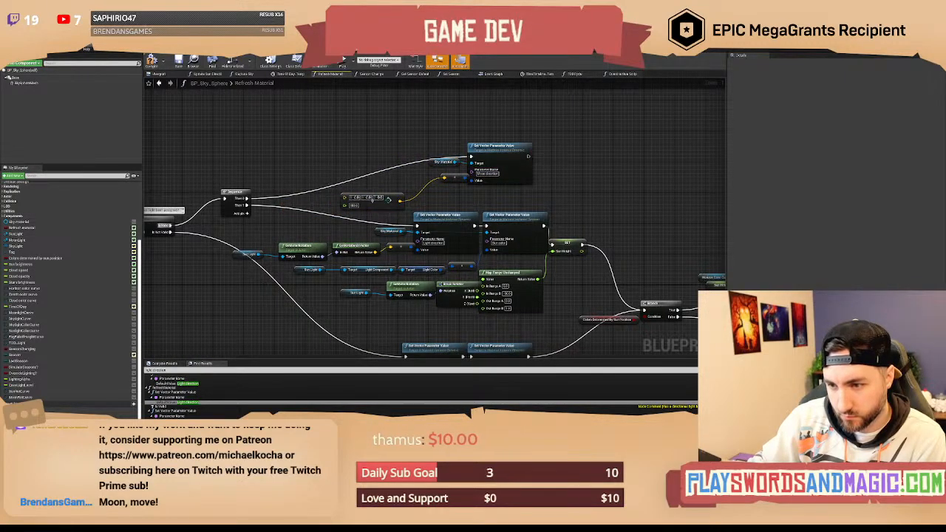
{"action": "left_click_drag", "start_coordinate": [378, 197], "coordinate": [374, 254]}
{"action": "left_click_drag", "start_coordinate": [398, 185], "coordinate": [409, 198]}
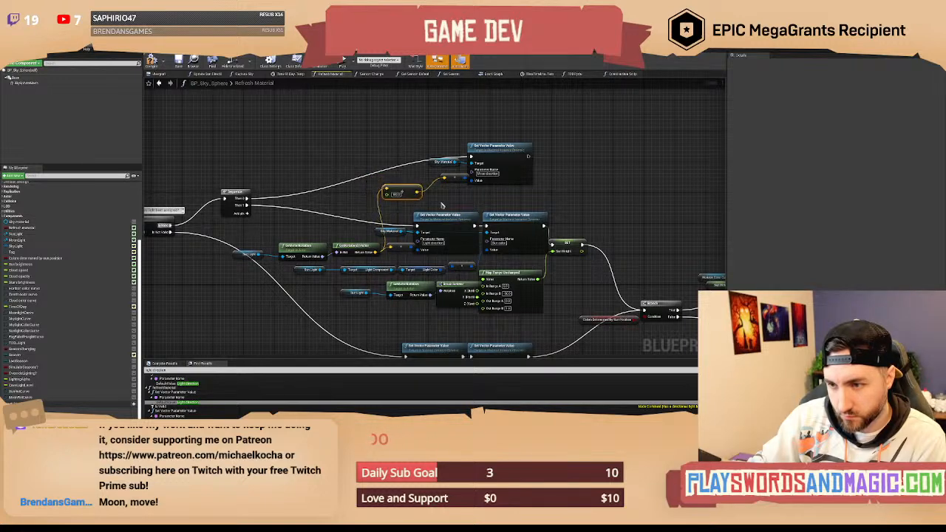
{"action": "left_click", "coordinate": [449, 204]}
Compile the sky sphere blueprint and return to the level editor to play the level.
{"action": "right_click_drag", "start_coordinate": [450, 203], "coordinate": [463, 211]}
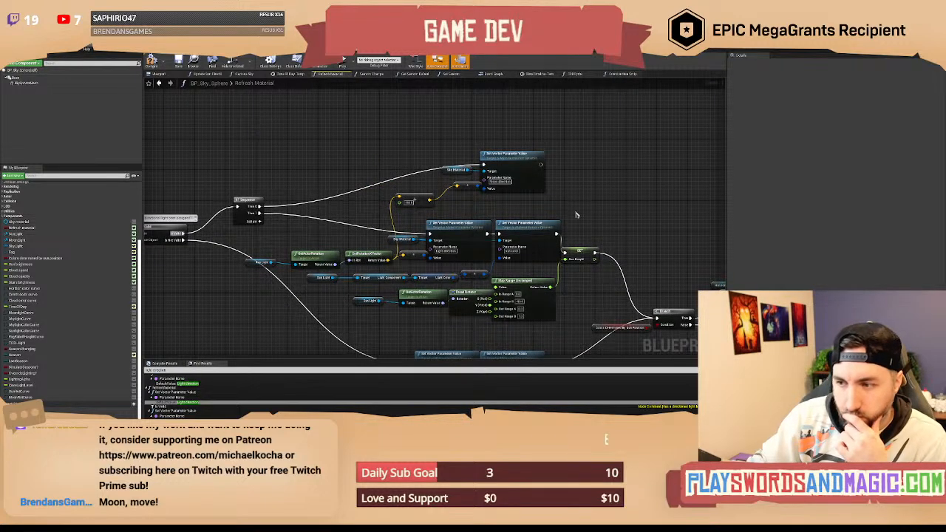
{"action": "right_click_drag", "start_coordinate": [577, 215], "coordinate": [542, 216]}
{"action": "left_click", "coordinate": [153, 63]}
{"action": "left_click", "coordinate": [47, 43]}
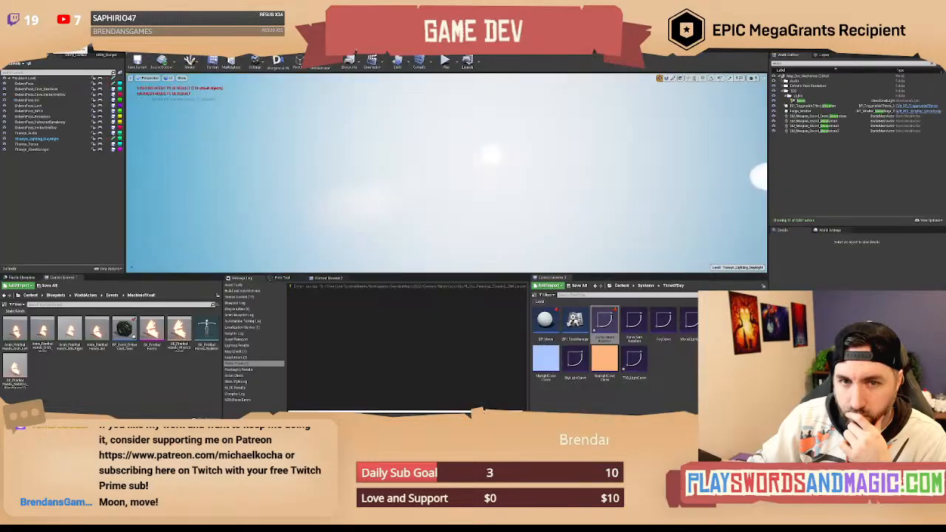
{"action": "right_click_drag", "start_coordinate": [424, 153], "coordinate": [436, 231]}
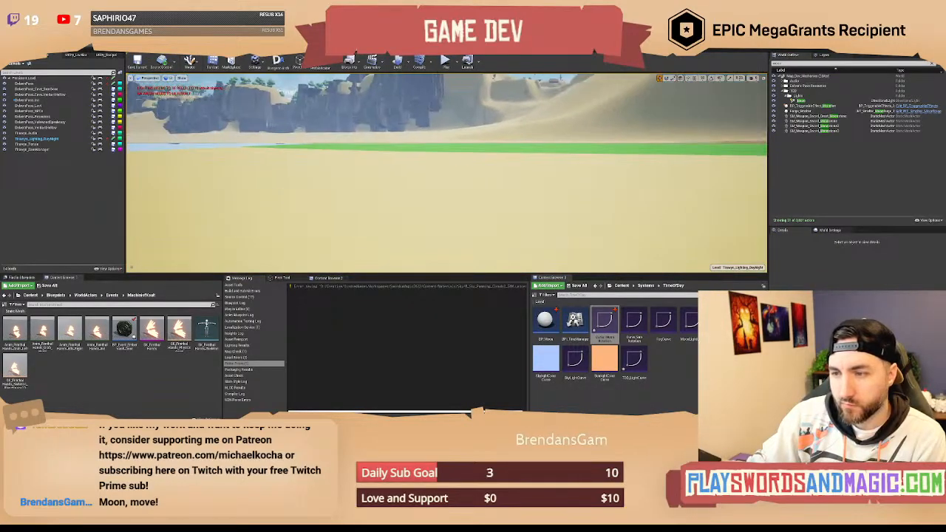
{"action": "mouse_move", "coordinate": [466, 158]}
{"action": "right_mouse_down"}
{"action": "mouse_move", "coordinate": [414, 176]}
{"action": "mouse_move", "coordinate": [411, 190]}
{"action": "mouse_move", "coordinate": [465, 158]}
{"action": "right_mouse_up"}
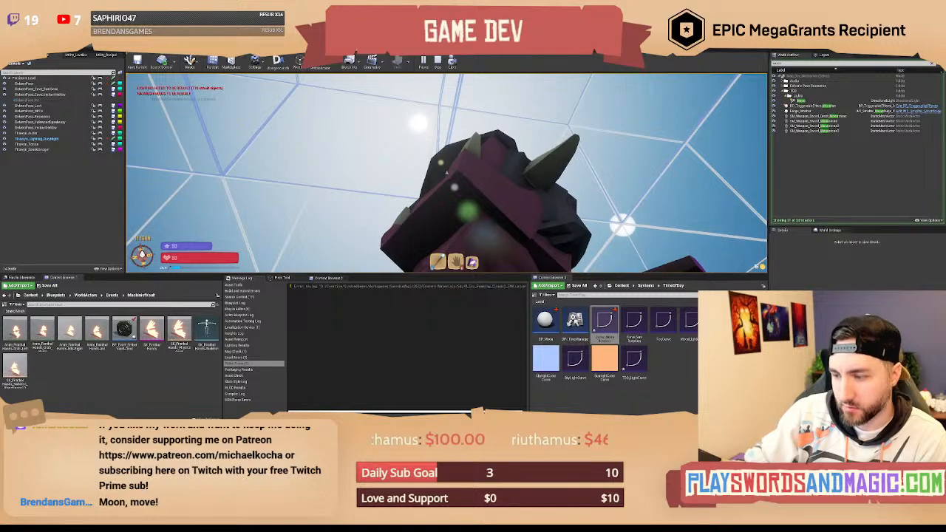
Run the in-game command /time 0, watch how the moon moves across the sky, and stop the play session.
{"action": "key", "text": "1"}
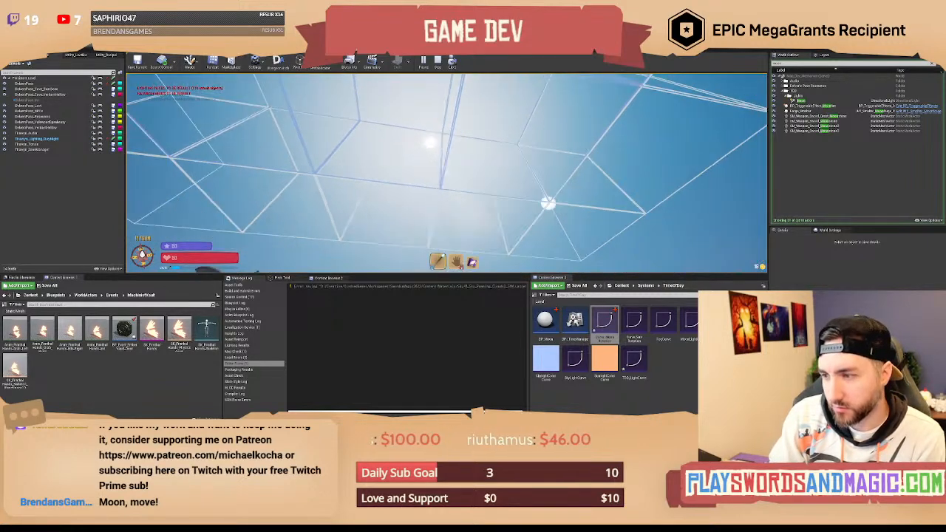
{"action": "key", "text": "Return"}
{"action": "type", "text": "/time 0"}
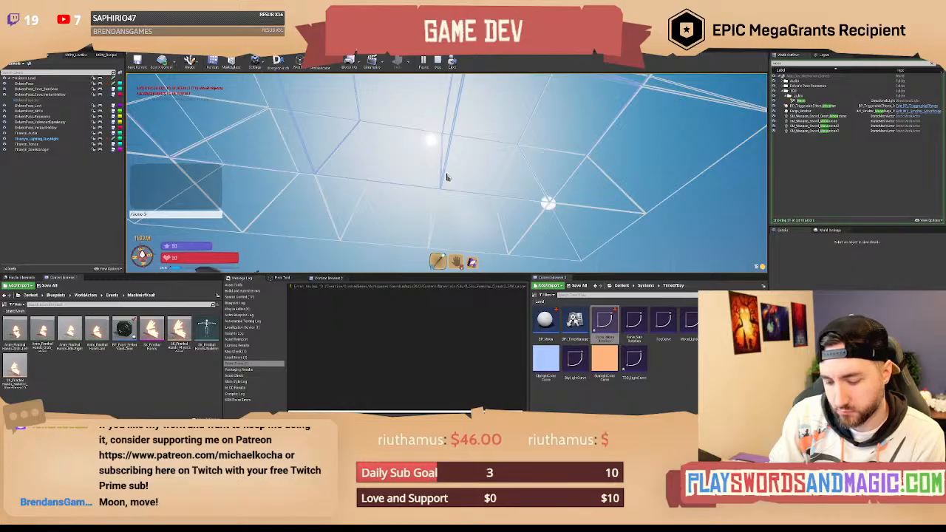
{"action": "key", "text": "Return"}
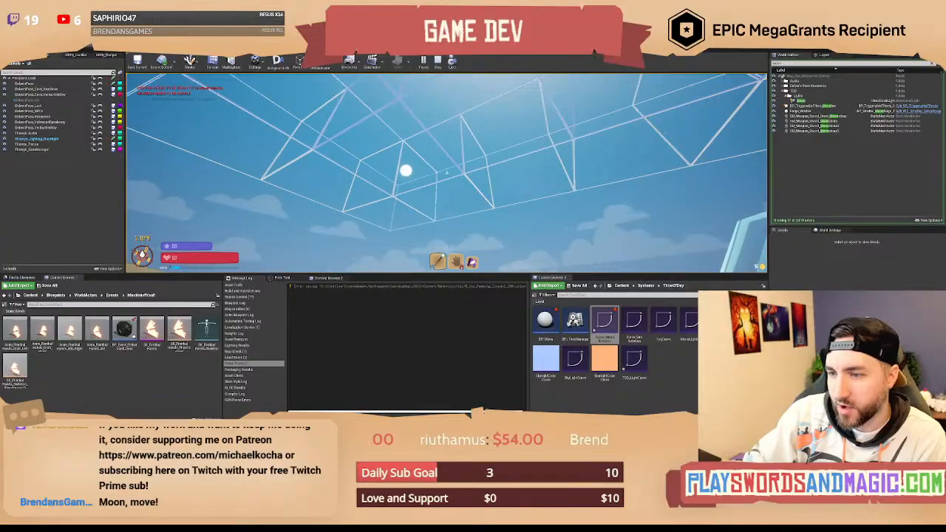
{"action": "left_click", "coordinate": [446, 173]}
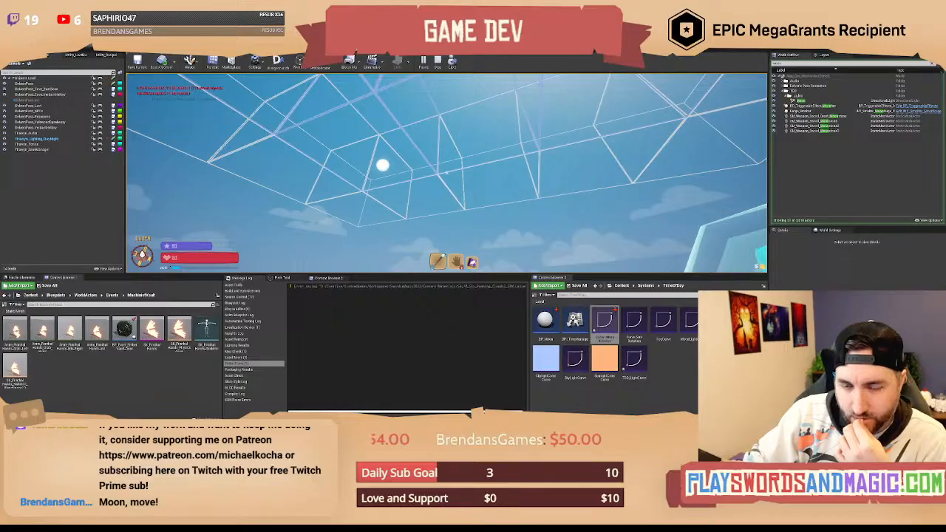
{"action": "key", "text": "Escape"}
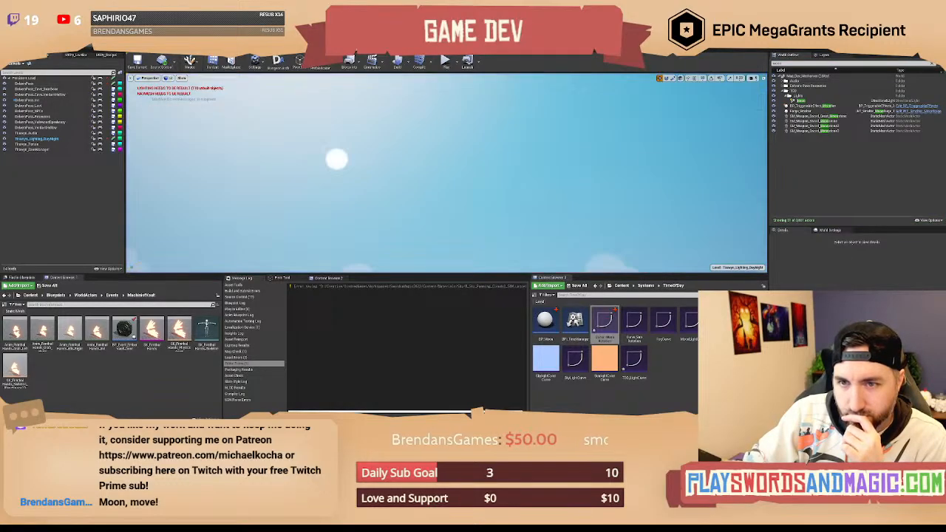
Return to Refresh Material and examine the nodes from the Sequence through the Branch to the sky color parameters.
{"action": "left_click", "coordinate": [212, 43]}
{"action": "scroll", "coordinate": [353, 142], "scroll_direction": "up", "scroll_amount": 1}
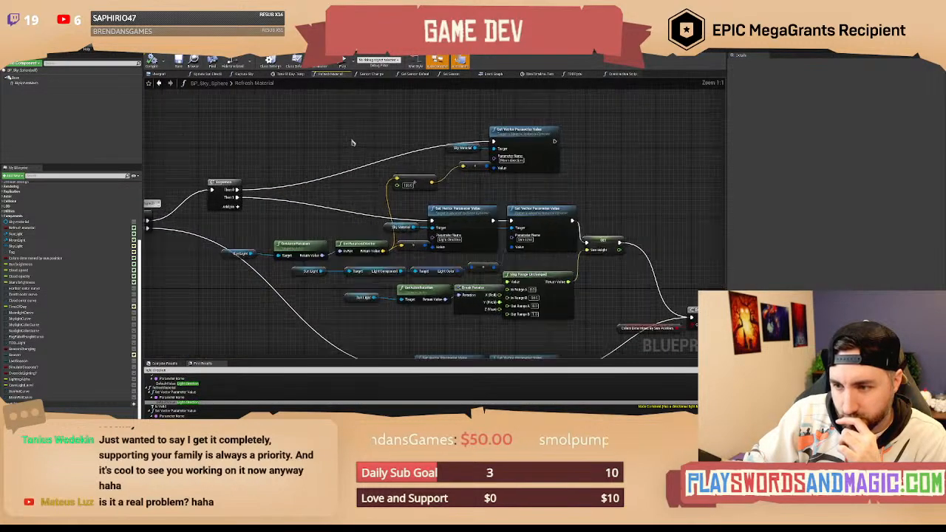
{"action": "right_click_drag", "start_coordinate": [358, 196], "coordinate": [207, 153]}
{"action": "right_click_drag", "start_coordinate": [583, 206], "coordinate": [255, 169]}
{"action": "scroll", "coordinate": [443, 173], "scroll_direction": "down", "scroll_amount": 1}
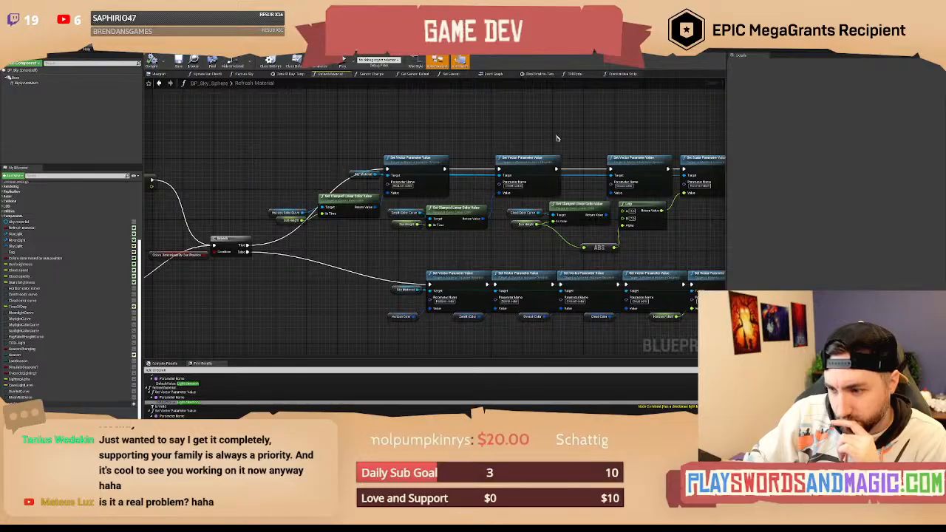
{"action": "right_click_drag", "start_coordinate": [558, 138], "coordinate": [723, 193]}
{"action": "right_click_drag", "start_coordinate": [289, 207], "coordinate": [711, 204]}
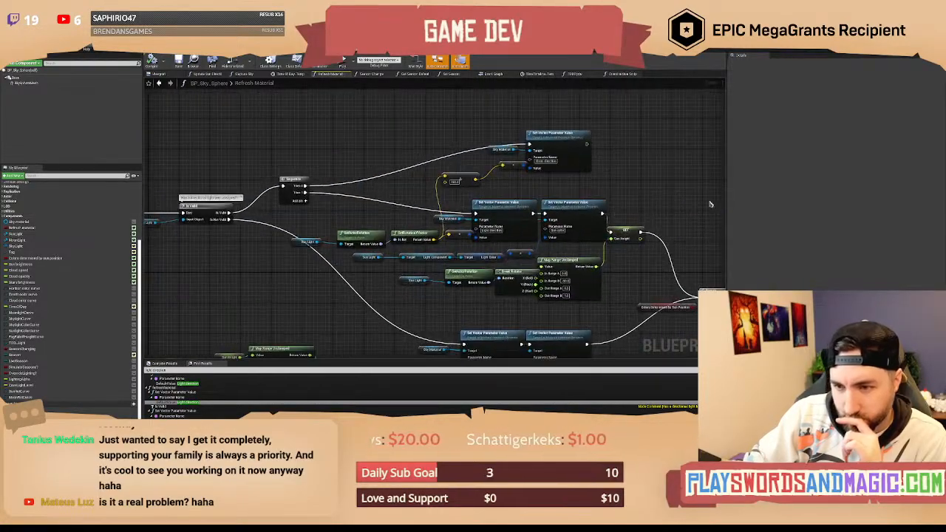
{"action": "scroll", "coordinate": [366, 208], "scroll_direction": "up", "scroll_amount": 1}
{"action": "right_click_drag", "start_coordinate": [366, 207], "coordinate": [354, 137]}
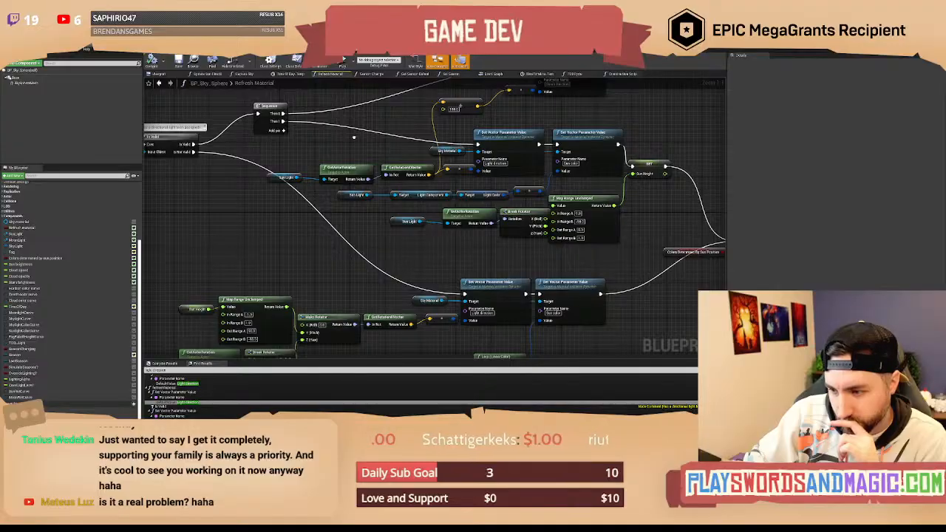
Examine the Is Not Valid branch of Refresh Material and locate its Light direction parameter node through the find results.
{"action": "right_click_drag", "start_coordinate": [301, 241], "coordinate": [324, 198]}
{"action": "left_click", "coordinate": [271, 174]}
{"action": "left_click_drag", "start_coordinate": [407, 241], "coordinate": [619, 306]}
{"action": "left_click", "coordinate": [643, 288]}
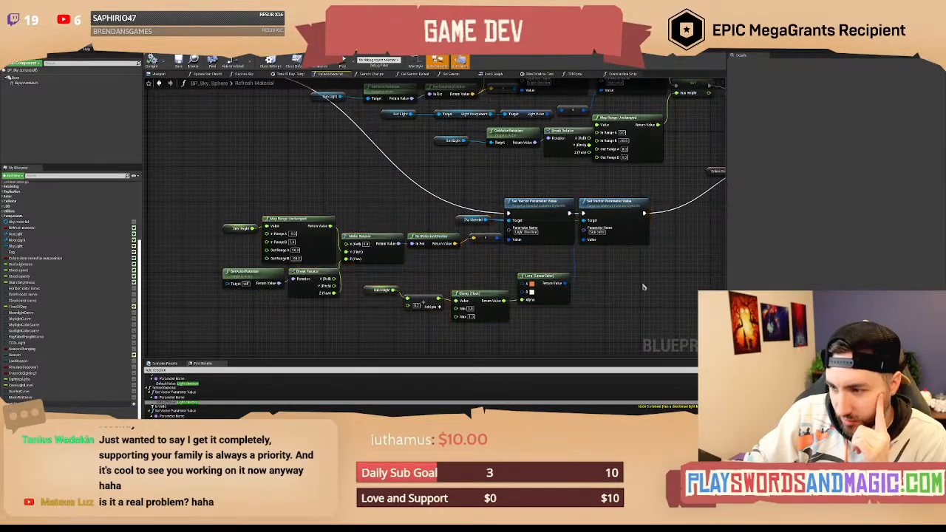
{"action": "right_click_drag", "start_coordinate": [646, 281], "coordinate": [619, 376]}
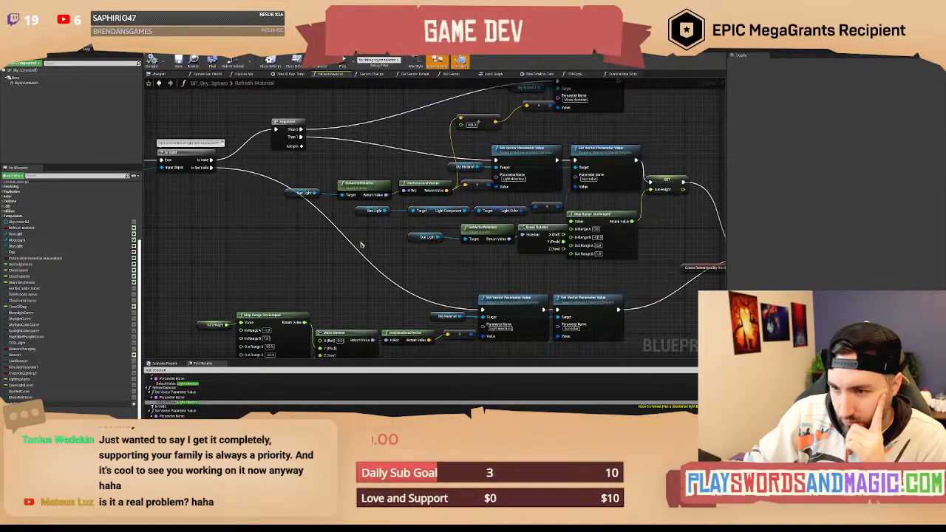
{"action": "right_click_drag", "start_coordinate": [361, 245], "coordinate": [319, 280]}
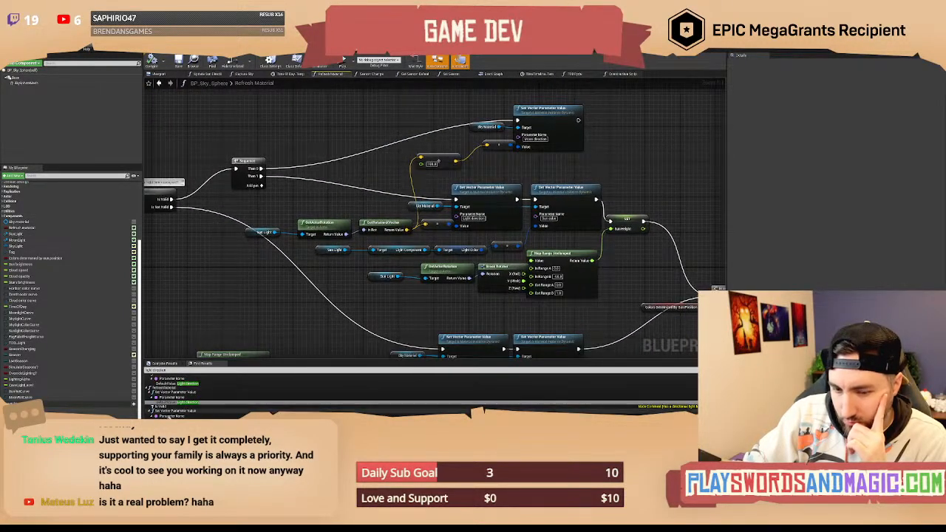
{"action": "double_click", "coordinate": [210, 416]}
{"action": "right_click_drag", "start_coordinate": [308, 163], "coordinate": [348, 309]}
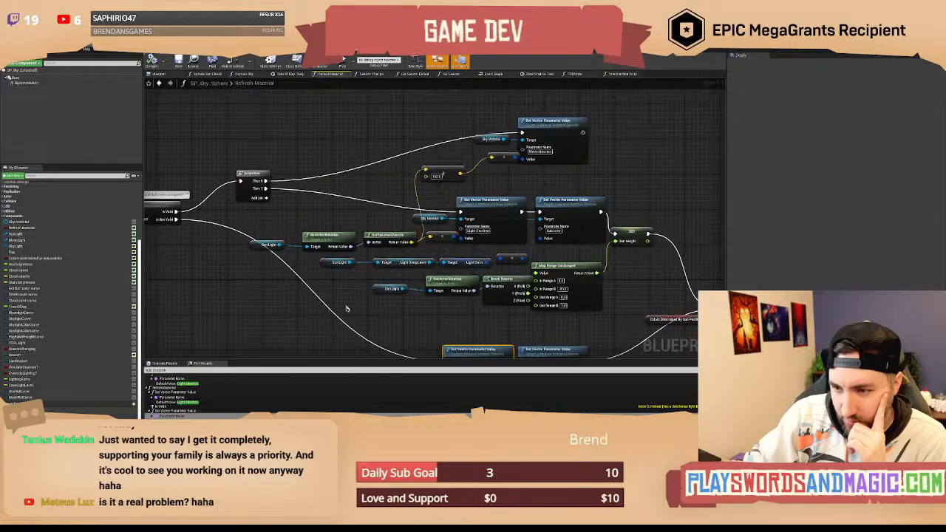
{"action": "left_click", "coordinate": [348, 308]}
Add a Print String node after the Moon direction parameter node in Refresh Material.
{"action": "right_click_drag", "start_coordinate": [685, 184], "coordinate": [560, 232]}
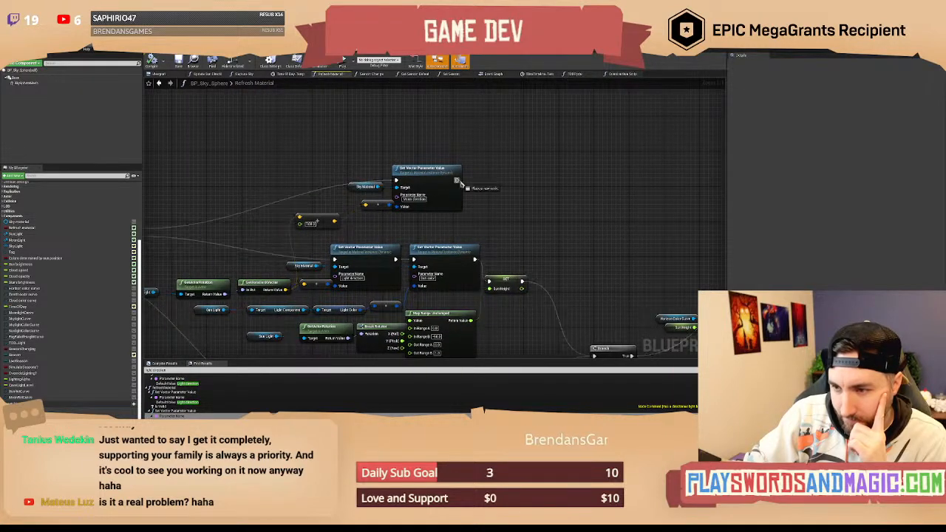
{"action": "left_click_drag", "start_coordinate": [457, 180], "coordinate": [509, 176]}
{"action": "type", "text": "print"}
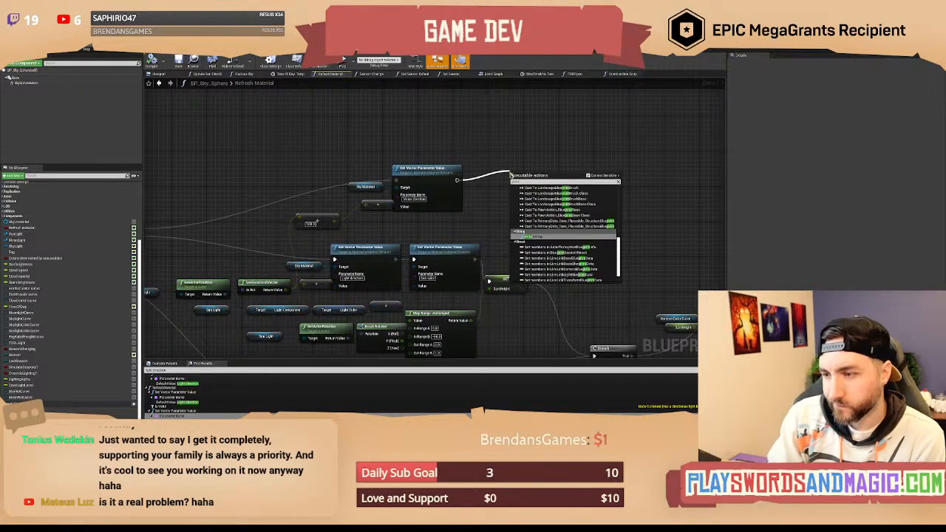
{"action": "key", "text": "Return"}
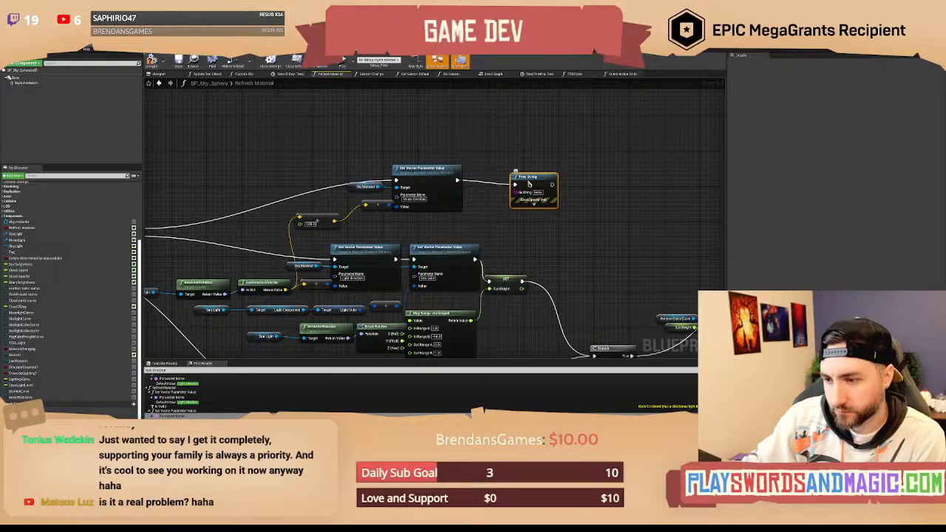
{"action": "mouse_move", "coordinate": [530, 184]}
{"action": "left_mouse_down"}
{"action": "mouse_move", "coordinate": [566, 233]}
{"action": "mouse_move", "coordinate": [513, 180]}
{"action": "left_mouse_up"}
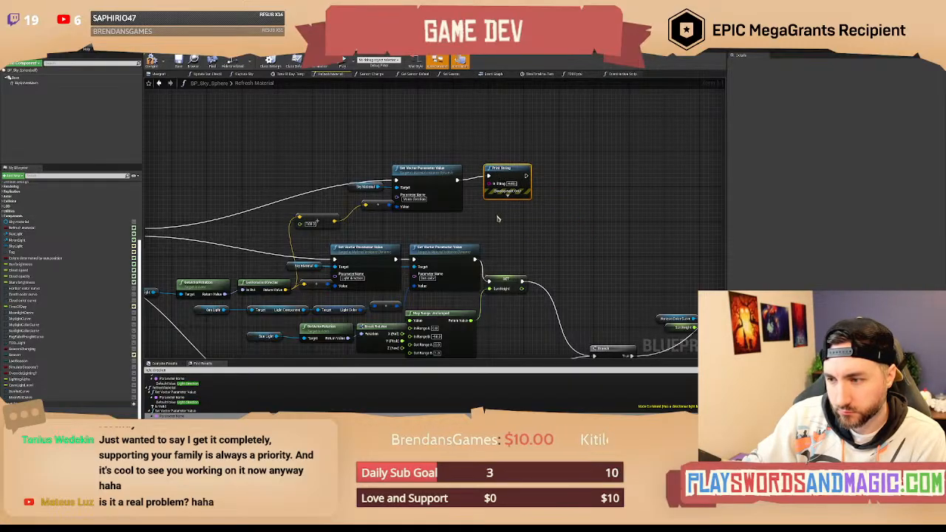
Wire the offset add node's result into the Print String's text input and place the conversion node below the Moon direction node.
{"action": "right_click_drag", "start_coordinate": [513, 180], "coordinate": [560, 169]}
{"action": "left_click_drag", "start_coordinate": [546, 176], "coordinate": [382, 210]}
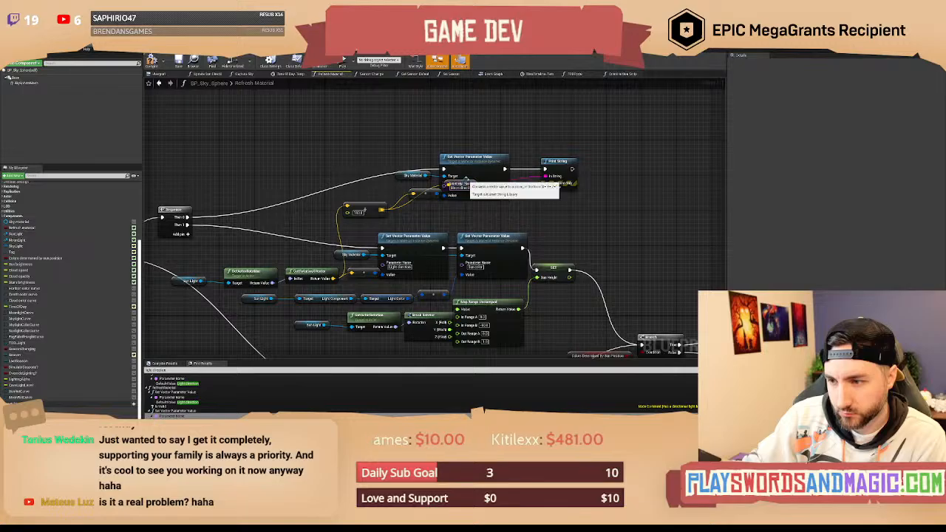
{"action": "left_click_drag", "start_coordinate": [459, 185], "coordinate": [483, 215]}
{"action": "right_click_drag", "start_coordinate": [564, 222], "coordinate": [589, 224]}
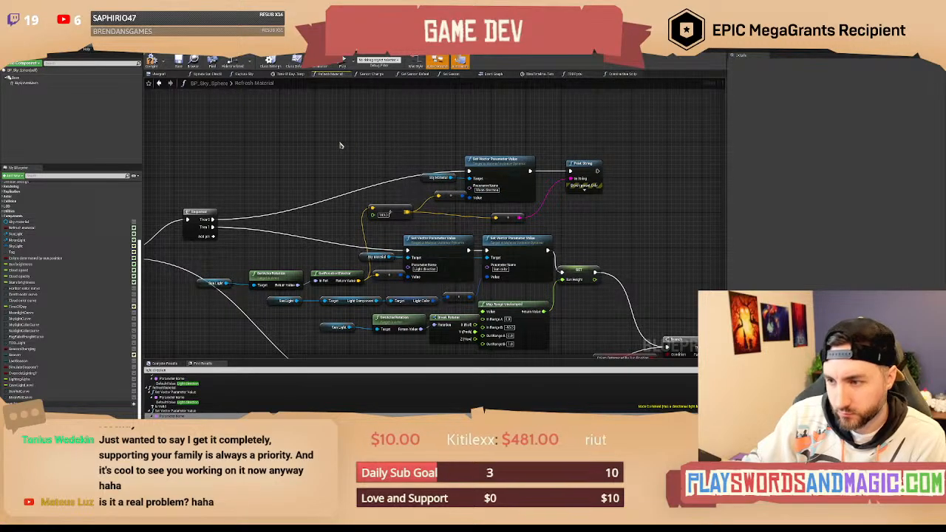
{"action": "right_click_drag", "start_coordinate": [323, 155], "coordinate": [330, 136]}
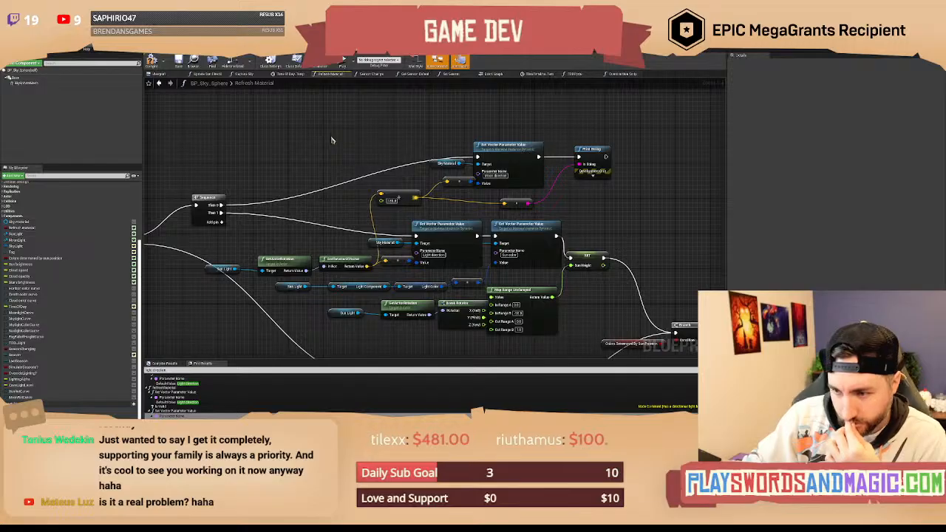
{"action": "right_click_drag", "start_coordinate": [333, 140], "coordinate": [343, 143]}
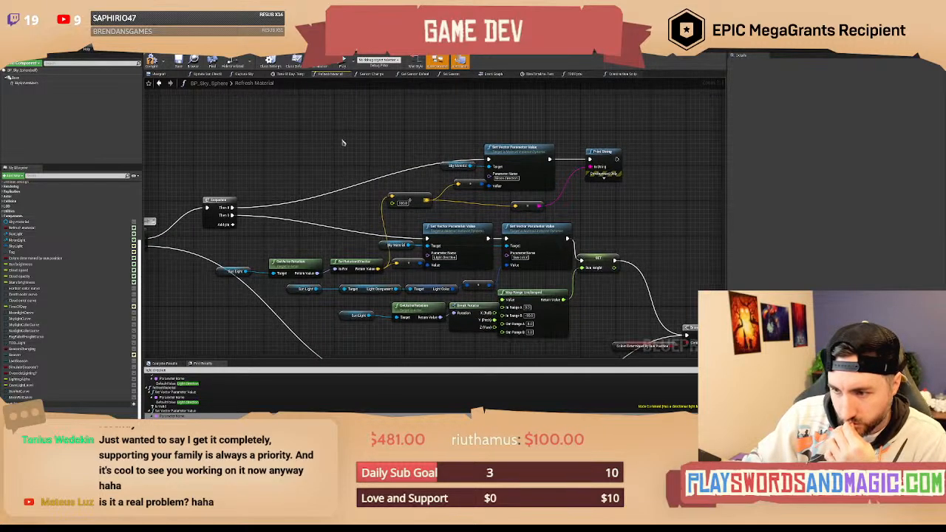
Find the references to the Sky material variable and examine where the Construction Script creates and sets its dynamic material instance.
{"action": "left_click", "coordinate": [458, 165]}
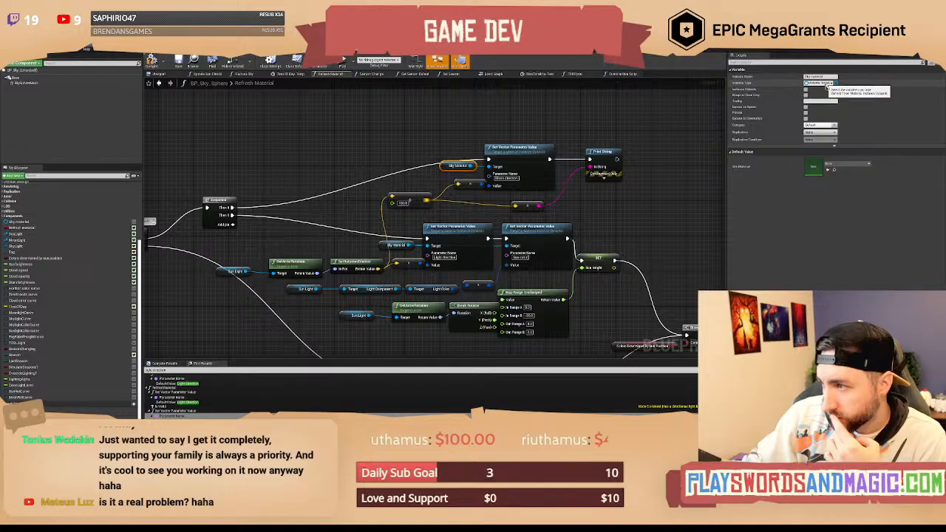
{"action": "right_click_drag", "start_coordinate": [262, 167], "coordinate": [247, 157]}
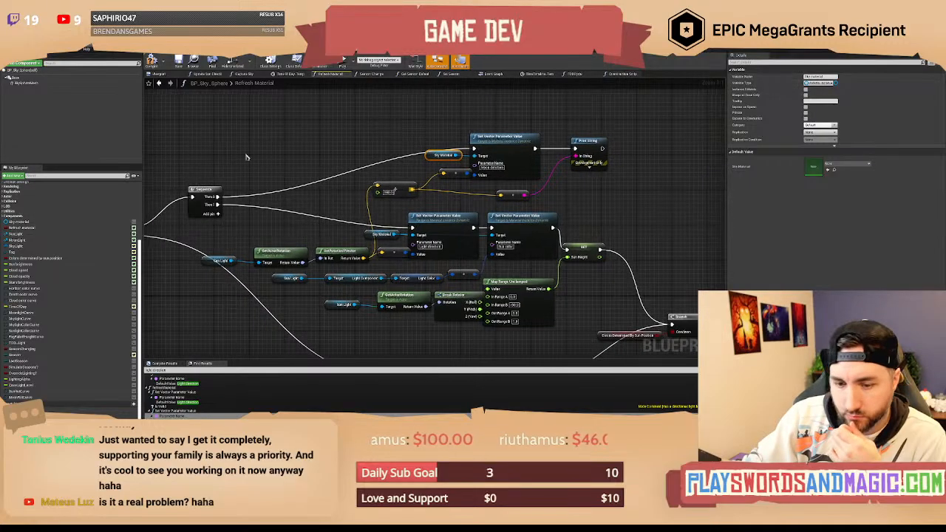
{"action": "right_click", "coordinate": [41, 222]}
{"action": "left_click", "coordinate": [59, 233]}
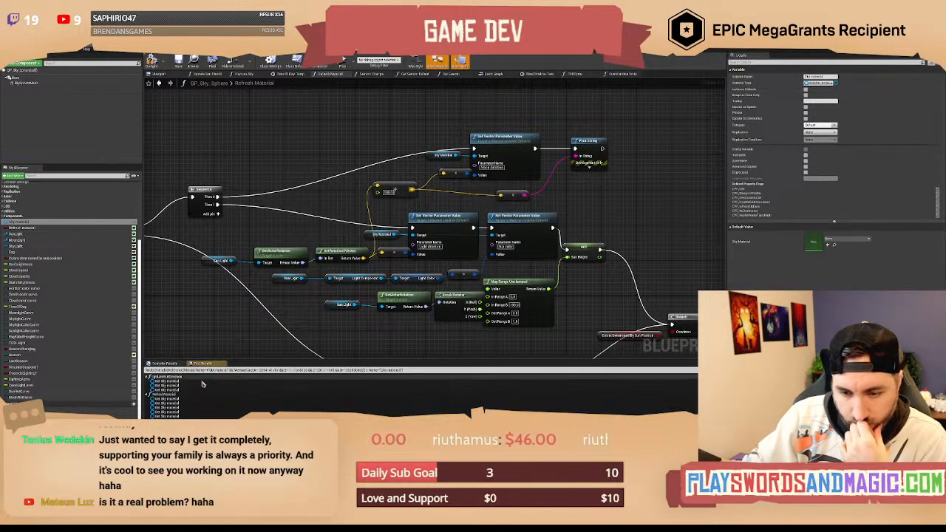
{"action": "scroll", "coordinate": [179, 404], "scroll_direction": "up", "scroll_amount": 1}
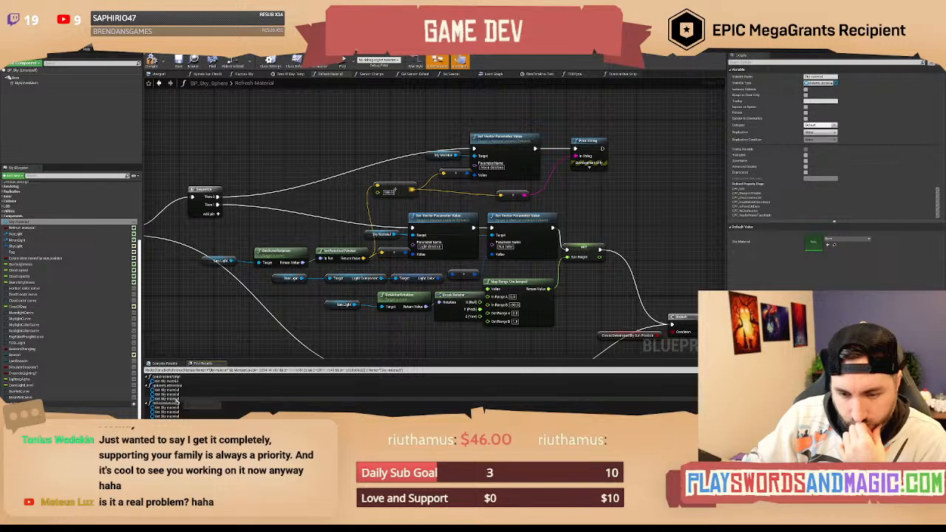
{"action": "left_click", "coordinate": [176, 382]}
{"action": "double_click", "coordinate": [176, 384]}
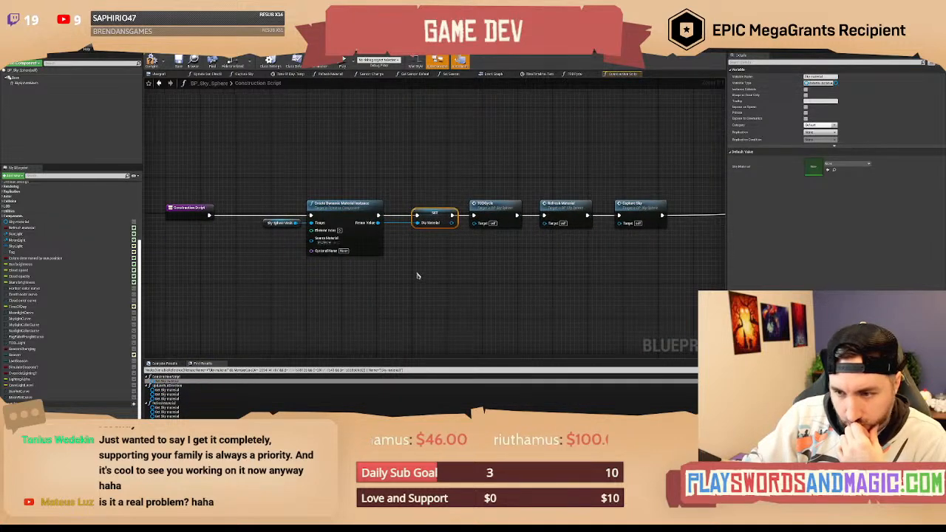
{"action": "right_click_drag", "start_coordinate": [418, 274], "coordinate": [420, 283]}
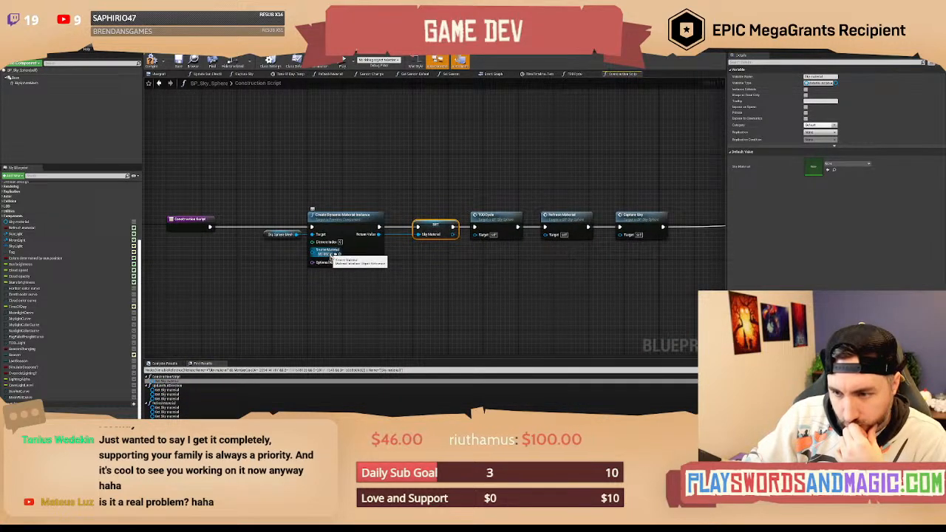
{"action": "right_click_drag", "start_coordinate": [348, 174], "coordinate": [339, 166]}
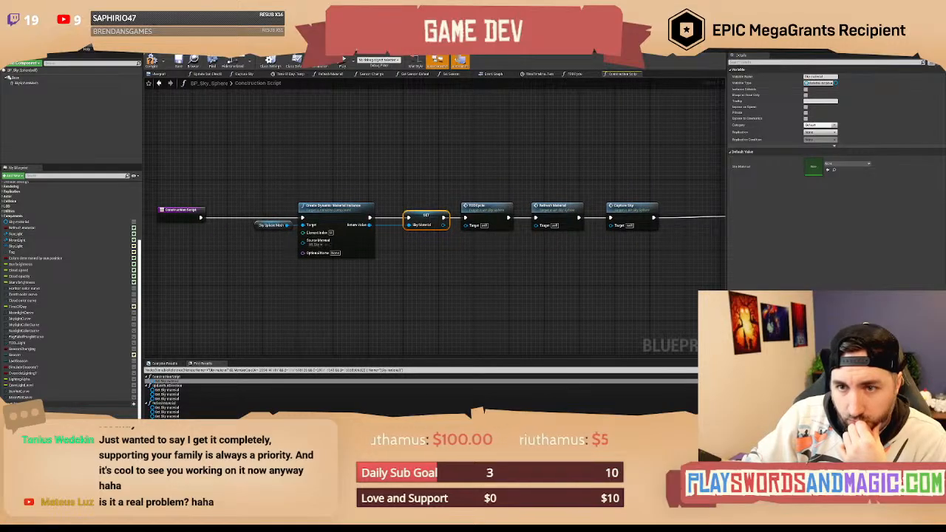
Inspect the Moon direction parameter in the sky material graph and the moon parameters of its material instance.
{"action": "left_click", "coordinate": [300, 44]}
{"action": "right_click_drag", "start_coordinate": [334, 158], "coordinate": [317, 155]}
{"action": "left_click", "coordinate": [254, 230]}
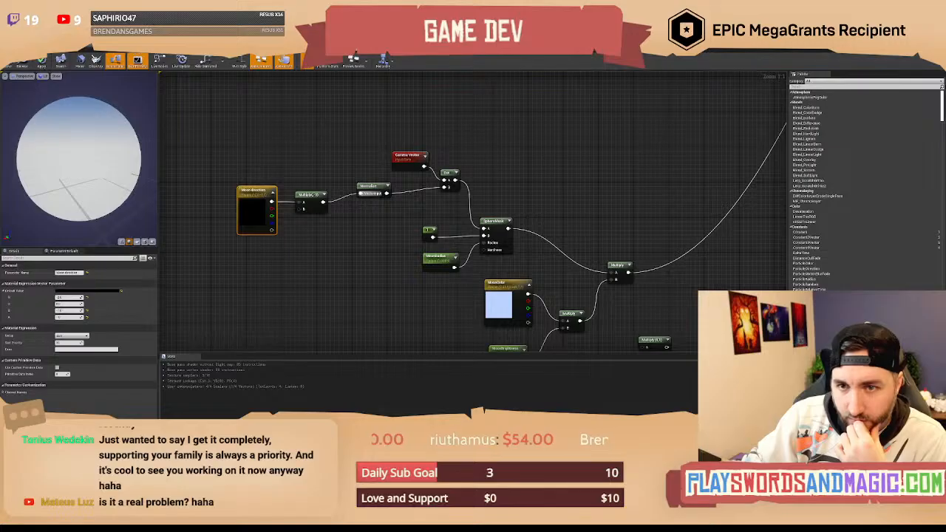
{"action": "left_click", "coordinate": [250, 50]}
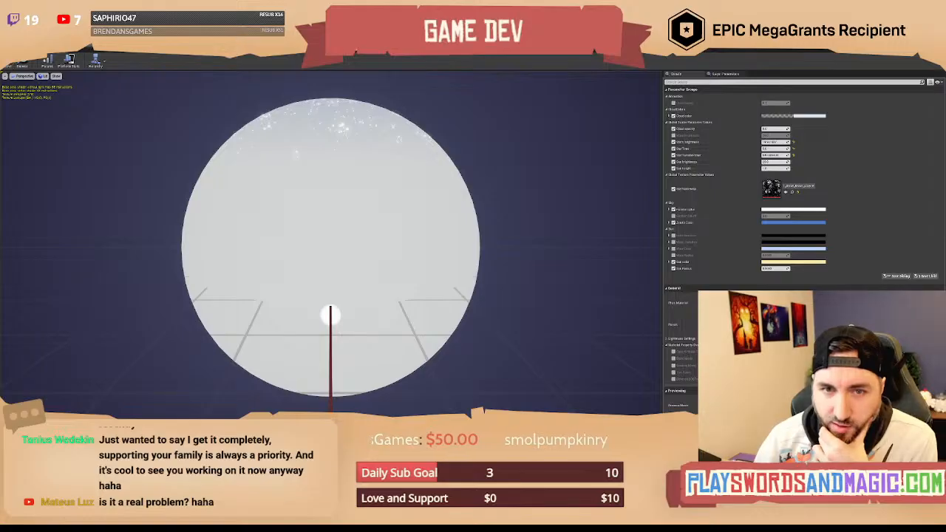
Check the moon and the debug prints in the running level, stop play and return to the BP_Sky_Sphere blueprint.
{"action": "left_click", "coordinate": [43, 43]}
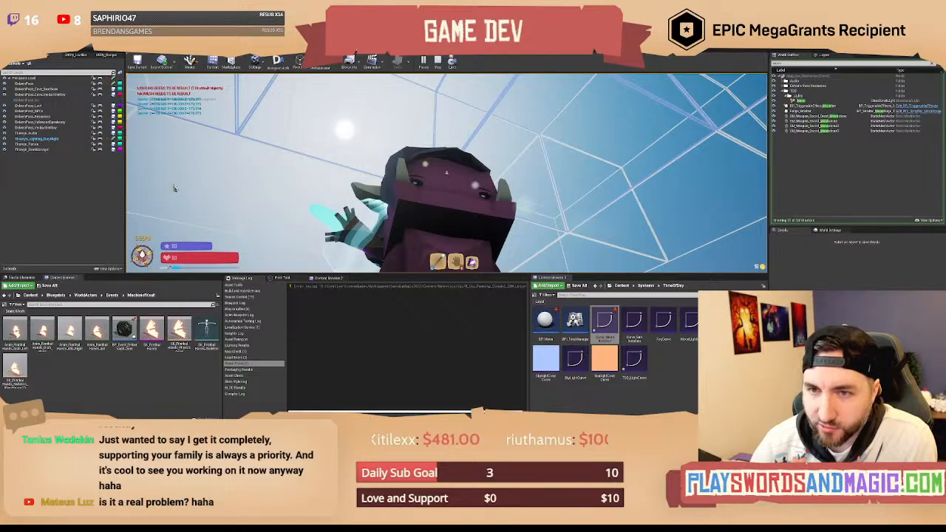
{"action": "key", "text": "Escape"}
{"action": "key", "text": "alt+Tab"}
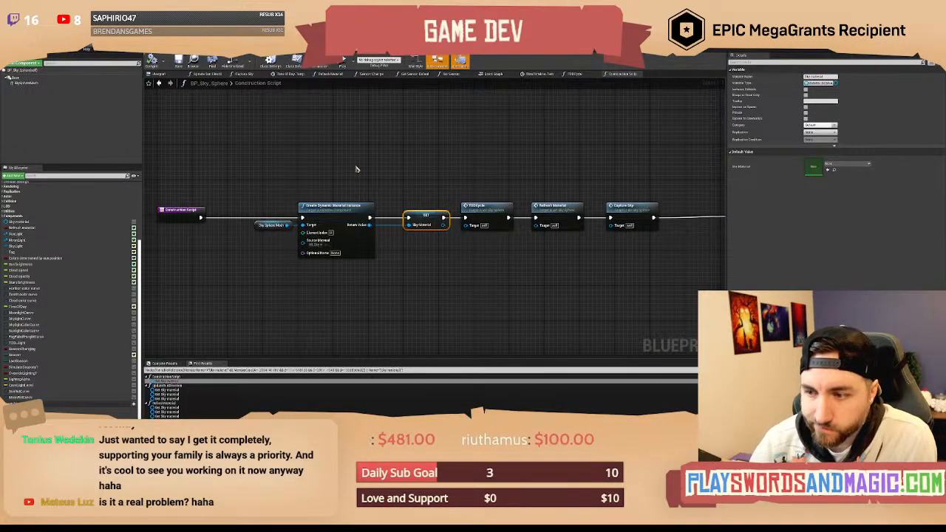
Return to Refresh Material and examine the Sun light rotation nodes that feed the Light direction and Moon direction parameters.
{"action": "right_click_drag", "start_coordinate": [325, 155], "coordinate": [320, 136]}
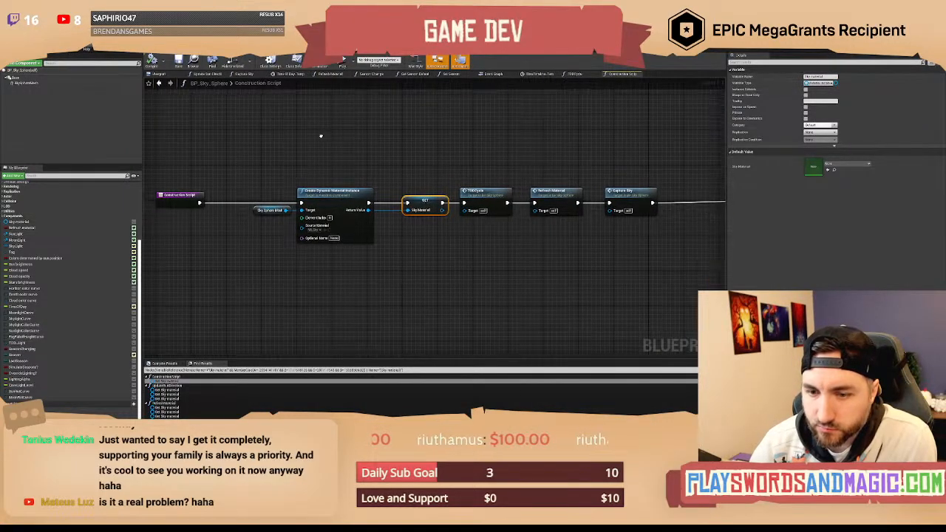
{"action": "left_click", "coordinate": [159, 85]}
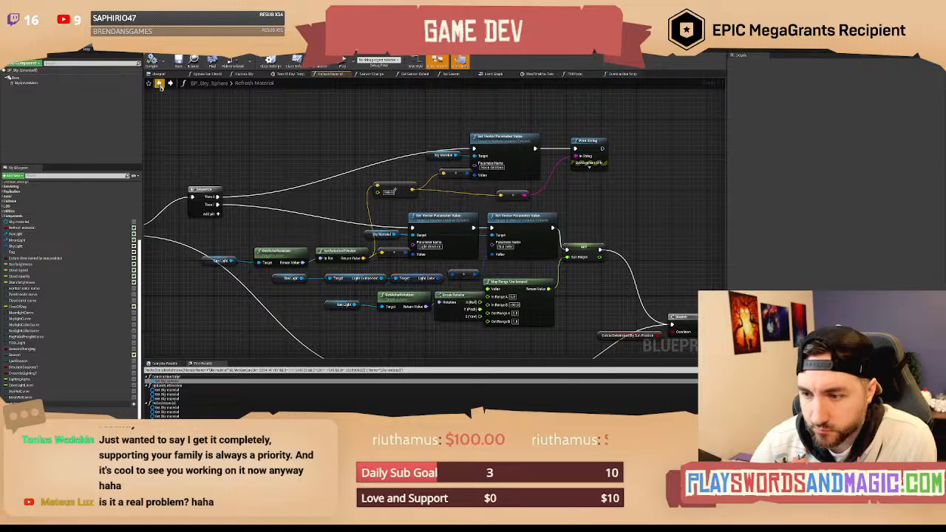
{"action": "right_click_drag", "start_coordinate": [310, 164], "coordinate": [327, 135]}
{"action": "right_click_drag", "start_coordinate": [350, 182], "coordinate": [367, 159]}
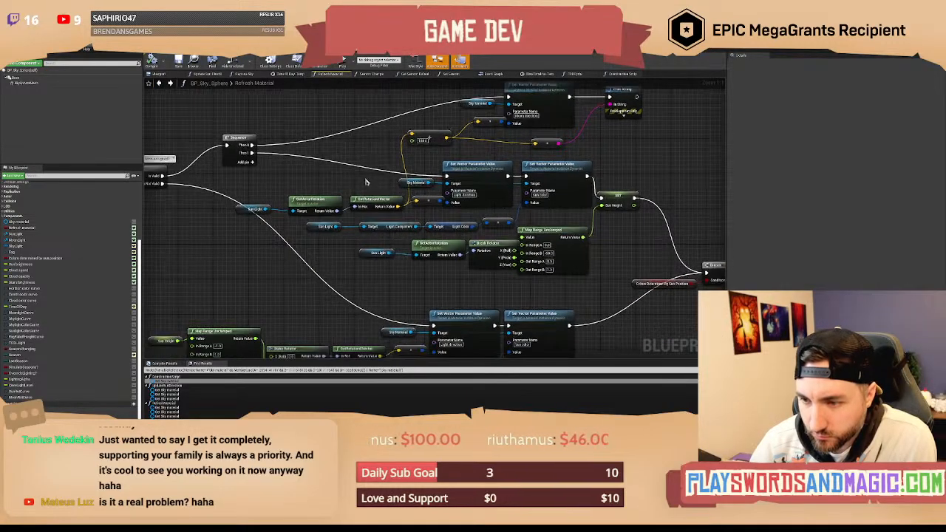
{"action": "left_click", "coordinate": [374, 201]}
{"action": "left_click", "coordinate": [381, 155]}
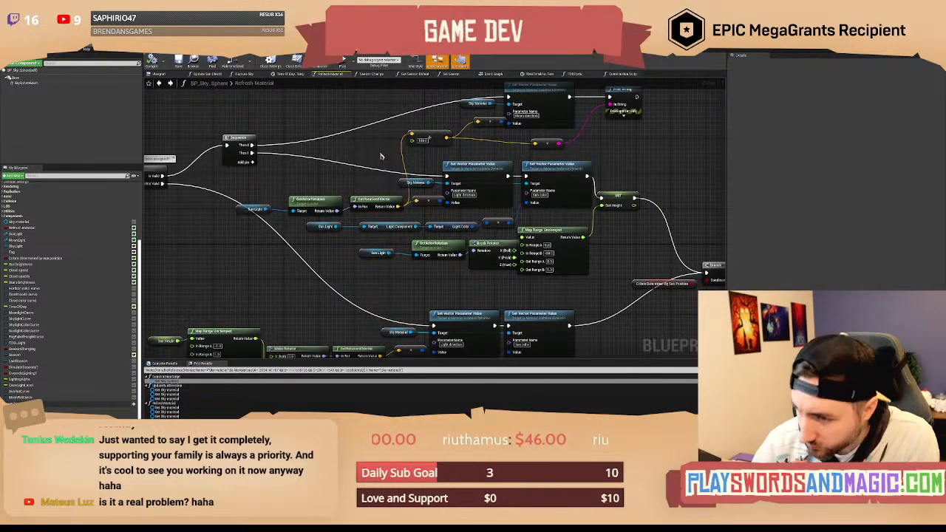
{"action": "right_click_drag", "start_coordinate": [334, 182], "coordinate": [342, 192]}
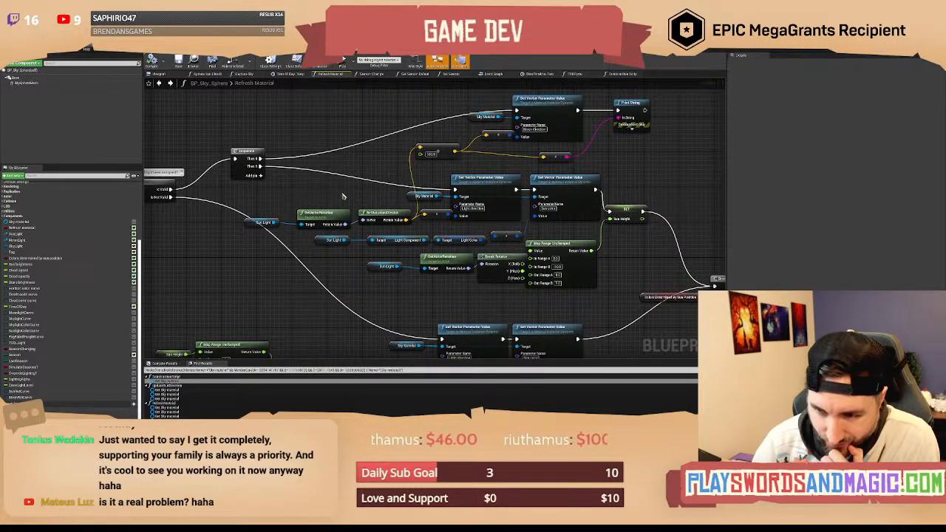
{"action": "right_click_drag", "start_coordinate": [330, 196], "coordinate": [346, 203]}
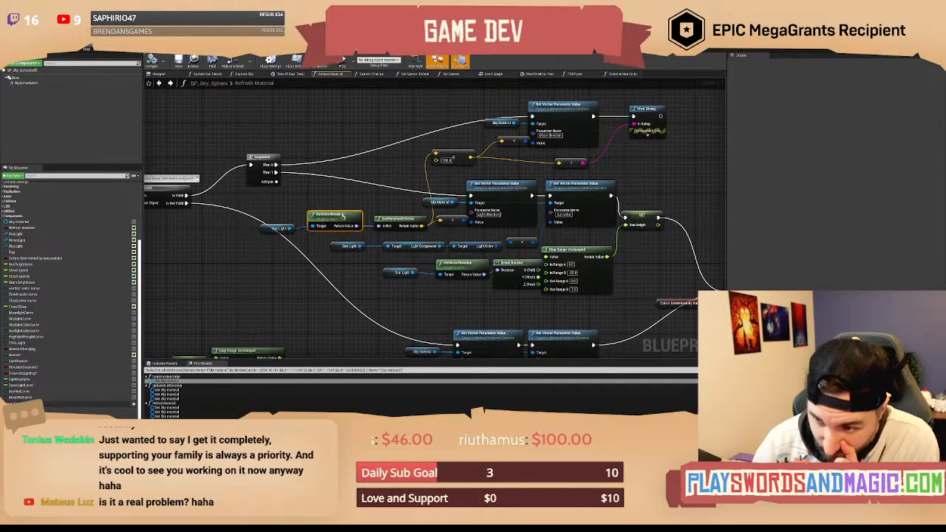
Duplicate the GetRotationXVector node above the original and feed a copy's result into the offset add node.
{"action": "left_click", "coordinate": [400, 221]}
{"action": "left_click_drag", "start_coordinate": [400, 225], "coordinate": [383, 207]}
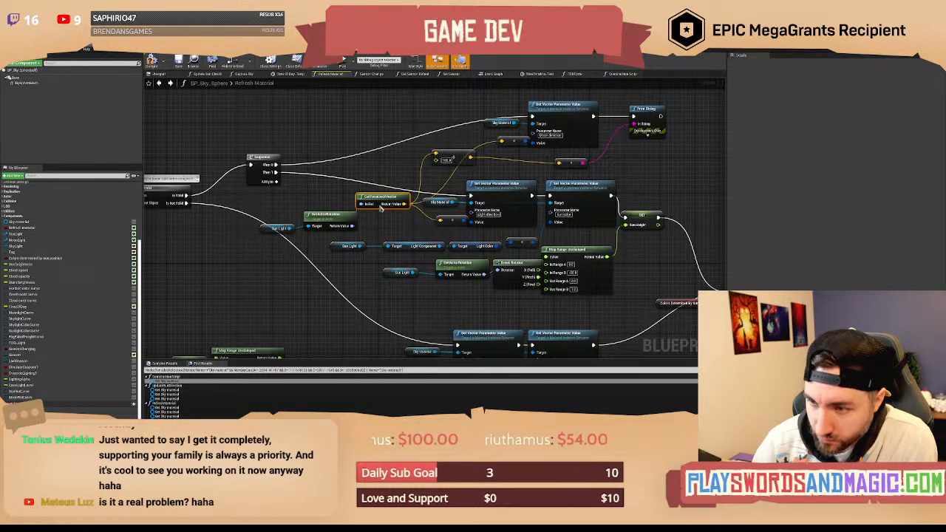
{"action": "key", "text": "ctrl+z"}
{"action": "key", "text": "ctrl+z"}
{"action": "key", "text": "ctrl+z"}
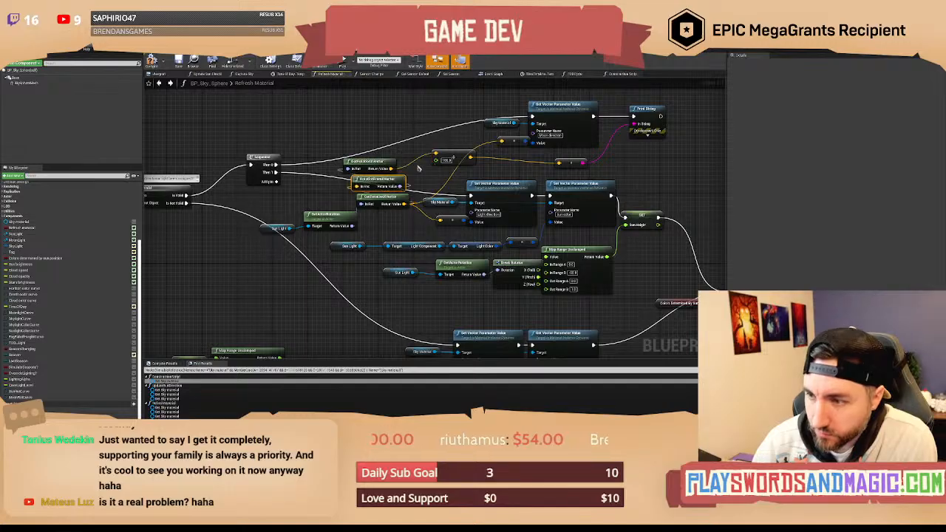
Delete the offset add node and spare GetRotationXVector copy, wire the remaining copy to the Moon direction and print conversions, and tidy the nodes.
{"action": "left_click", "coordinate": [448, 160]}
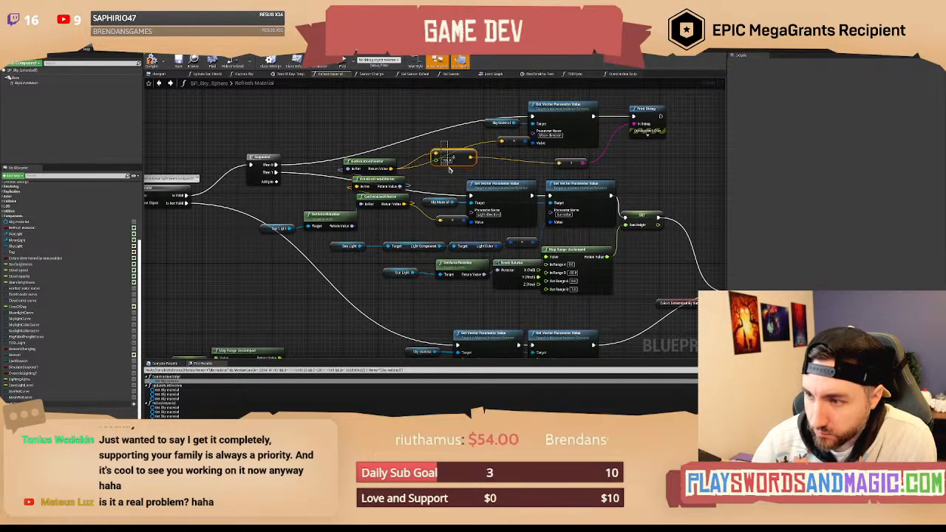
{"action": "key", "text": "Delete"}
{"action": "left_click_drag", "start_coordinate": [390, 169], "coordinate": [559, 164]}
{"action": "left_click", "coordinate": [387, 184]}
{"action": "key", "text": "Delete"}
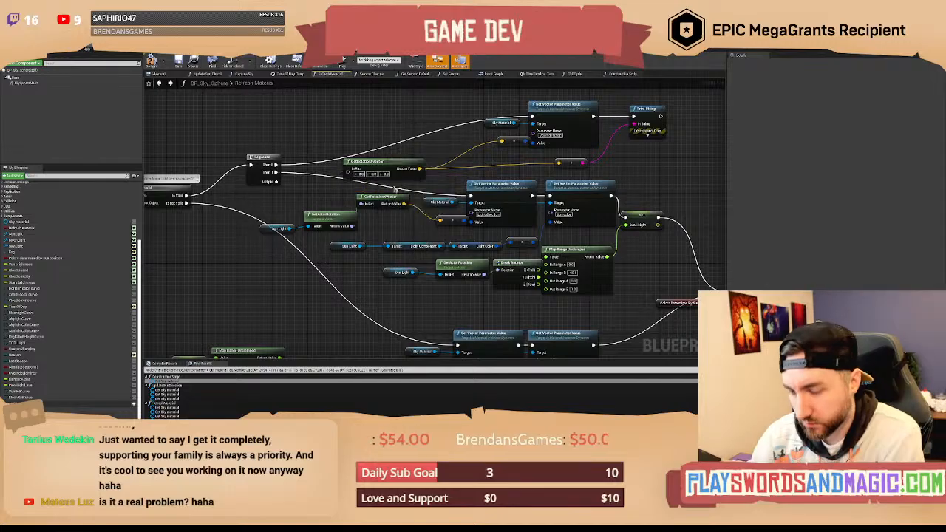
{"action": "left_click_drag", "start_coordinate": [389, 168], "coordinate": [420, 165]}
{"action": "left_click_drag", "start_coordinate": [403, 202], "coordinate": [416, 219]}
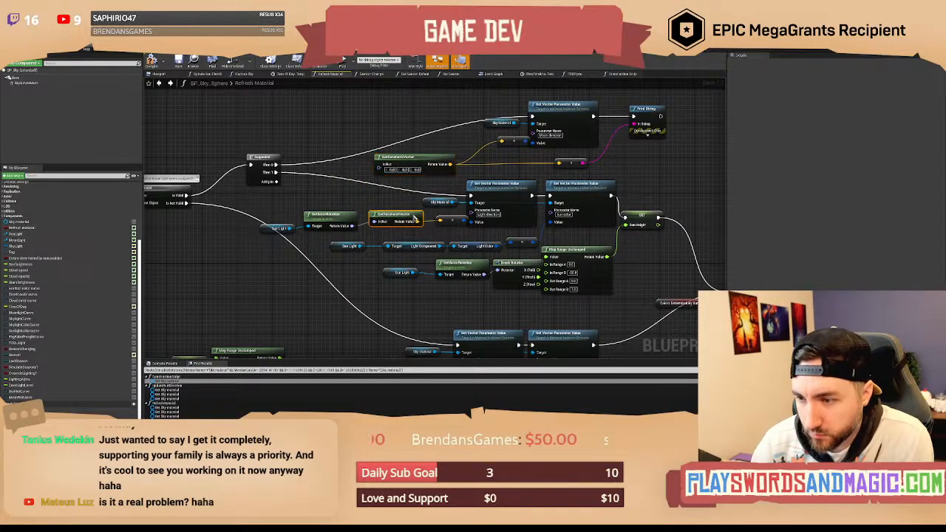
Add a Break Rot Into Axes node fed by the Sun light's actor rotation and place it above the Sequence node.
{"action": "left_click_drag", "start_coordinate": [355, 227], "coordinate": [310, 192]}
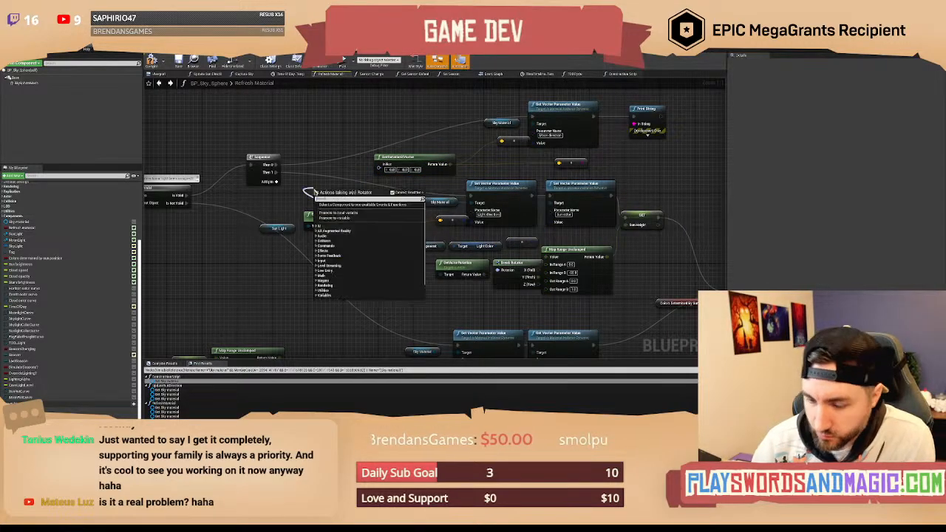
{"action": "type", "text": "bre"}
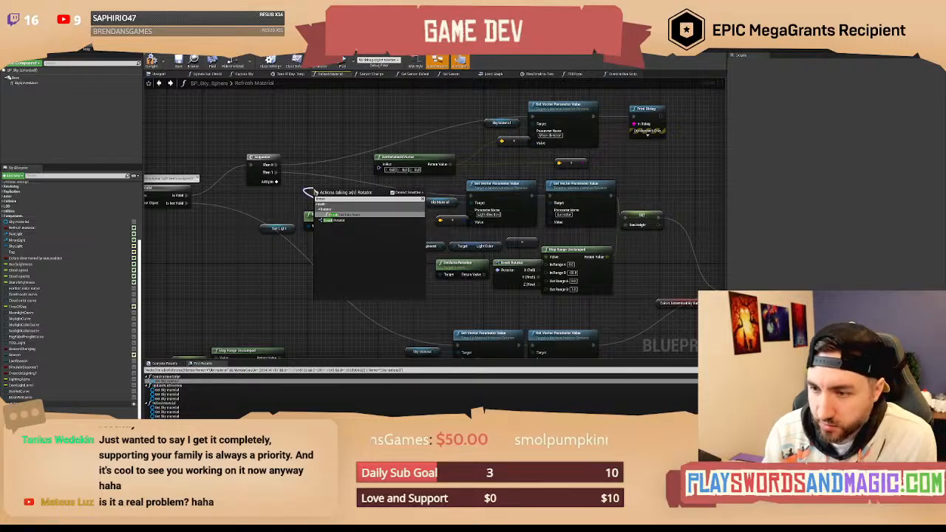
{"action": "key", "text": "Return"}
{"action": "left_click_drag", "start_coordinate": [336, 194], "coordinate": [303, 121]}
{"action": "right_click_drag", "start_coordinate": [347, 128], "coordinate": [353, 160]}
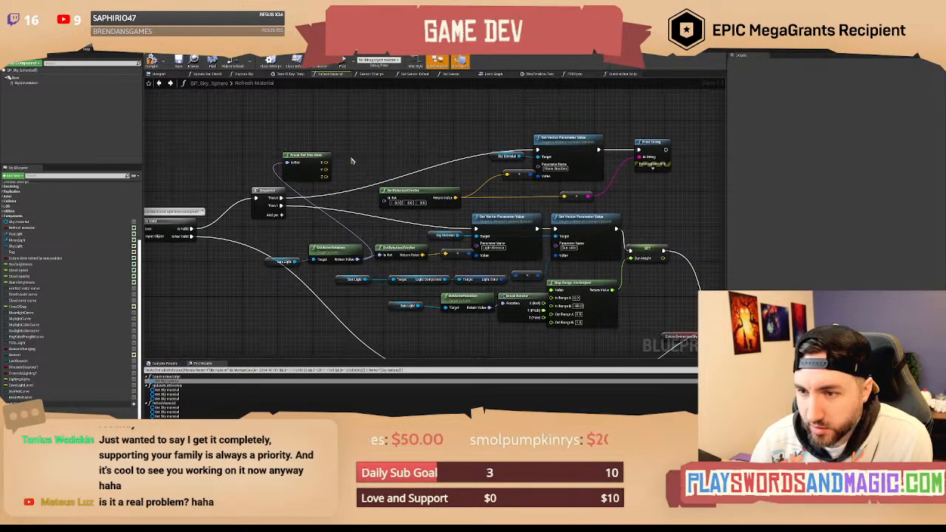
Add a vector + float node to the Y output of Break Rot Into Axes and enter its offset.
{"action": "left_click_drag", "start_coordinate": [325, 169], "coordinate": [351, 162]}
{"action": "type", "text": "+"}
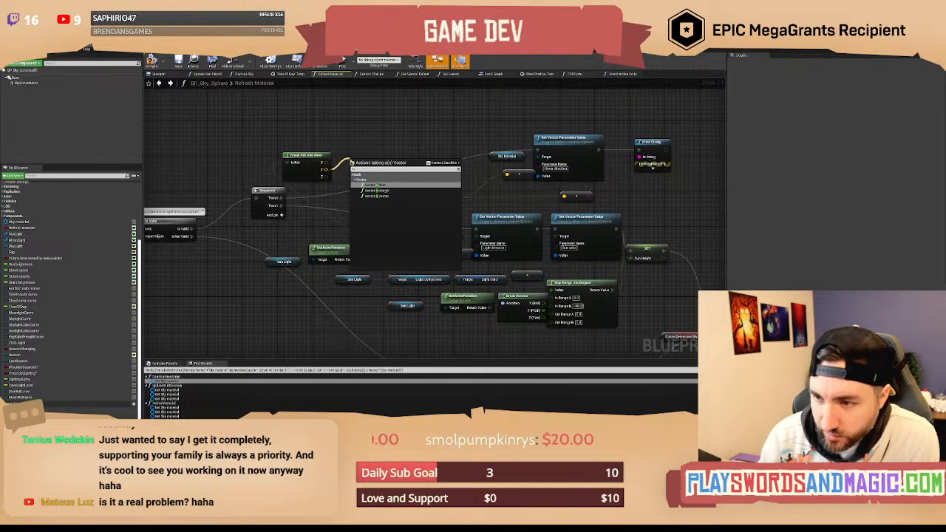
{"action": "key", "text": "Return"}
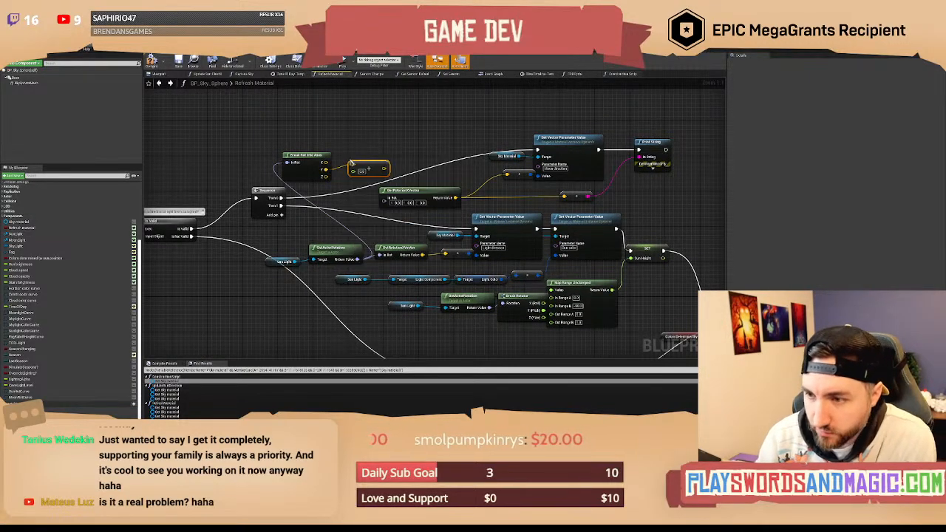
{"action": "left_click", "coordinate": [373, 132]}
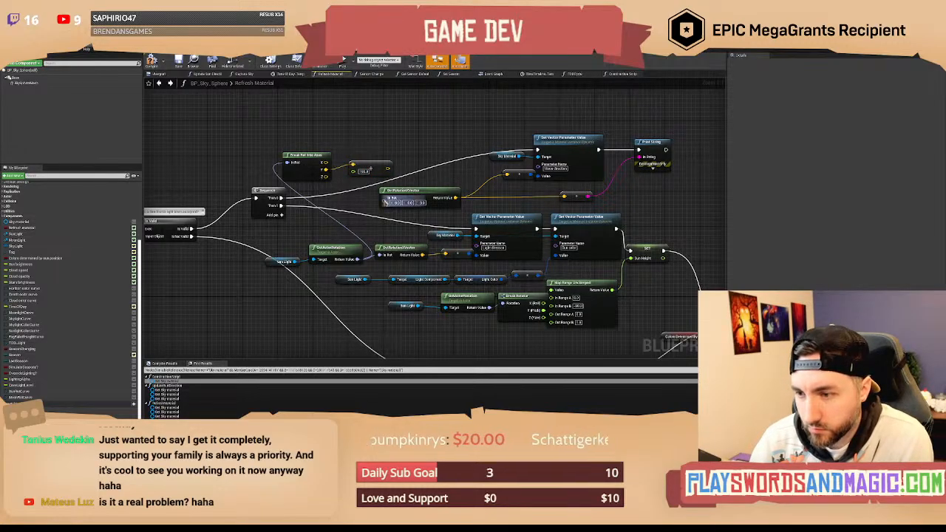
Split the In Rot input of the upper GetRotationXVector node and try to wire the offset vector into its components.
{"action": "right_click", "coordinate": [385, 201]}
{"action": "left_click", "coordinate": [397, 219]}
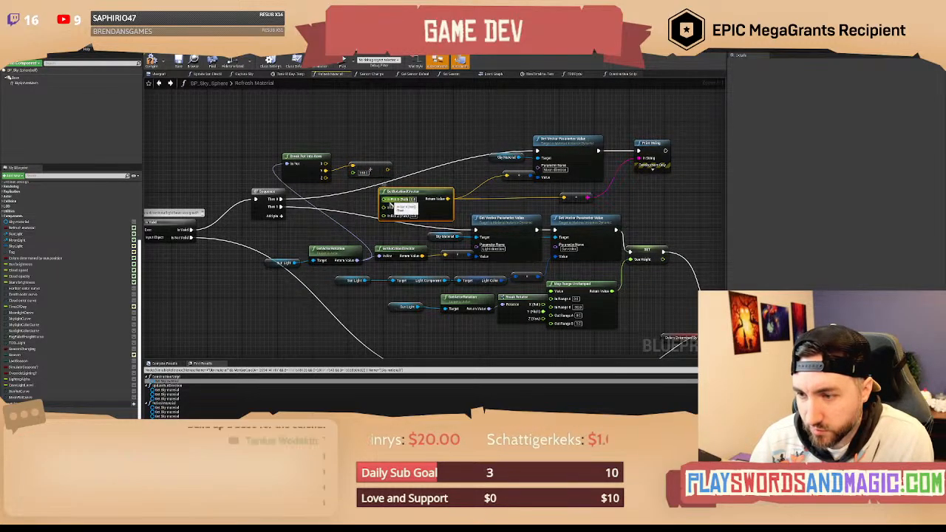
{"action": "left_click_drag", "start_coordinate": [387, 170], "coordinate": [390, 178]}
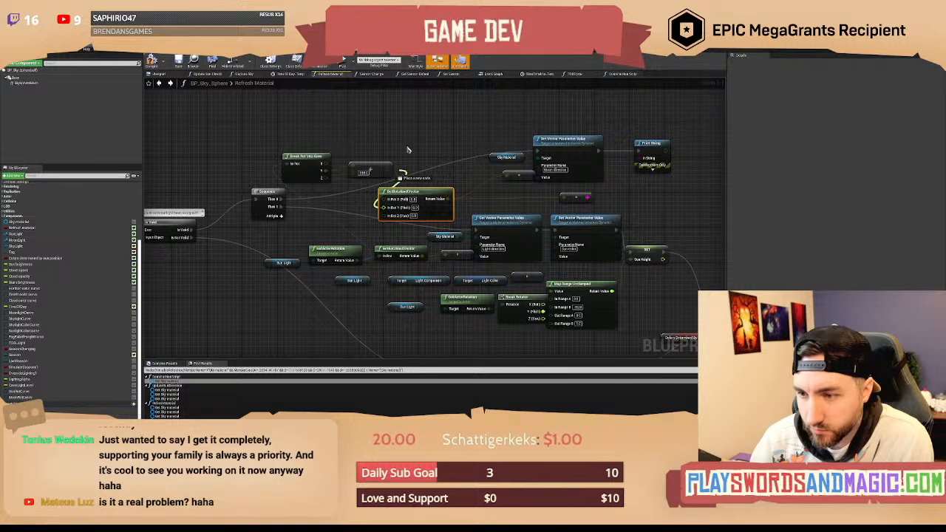
{"action": "left_click", "coordinate": [409, 150]}
{"action": "right_click", "coordinate": [386, 170]}
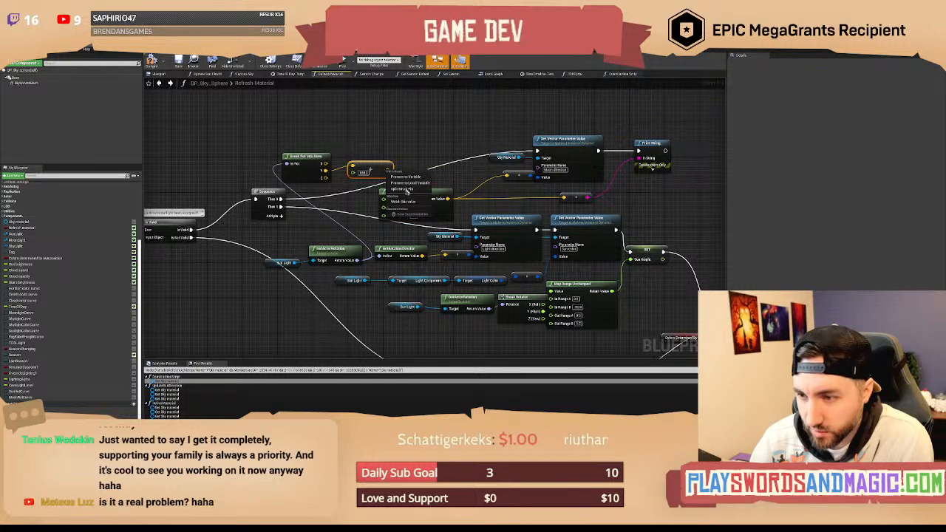
{"action": "left_click", "coordinate": [414, 151]}
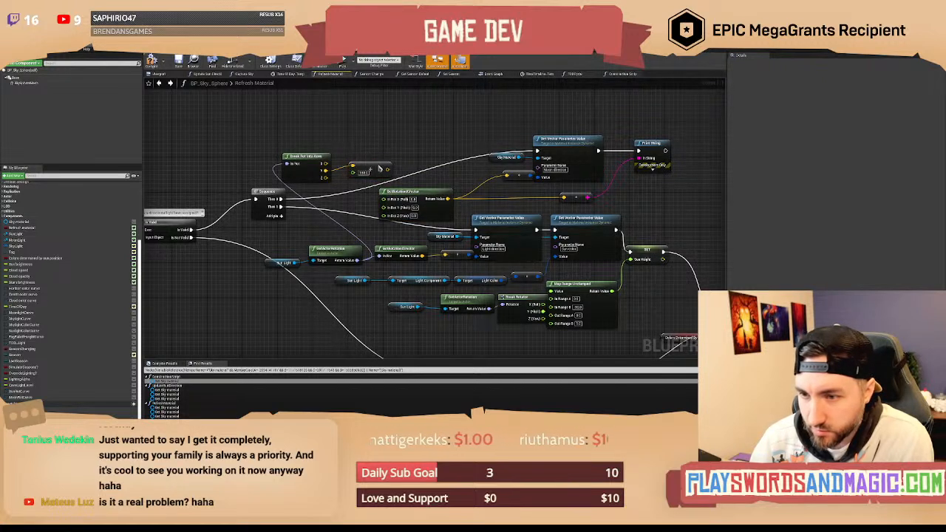
Move the axis-break and offset nodes aside and add a Make Rotation from Axes node with the X axis wired into Forward.
{"action": "left_click_drag", "start_coordinate": [380, 168], "coordinate": [371, 173]}
{"action": "left_click_drag", "start_coordinate": [325, 145], "coordinate": [347, 140]}
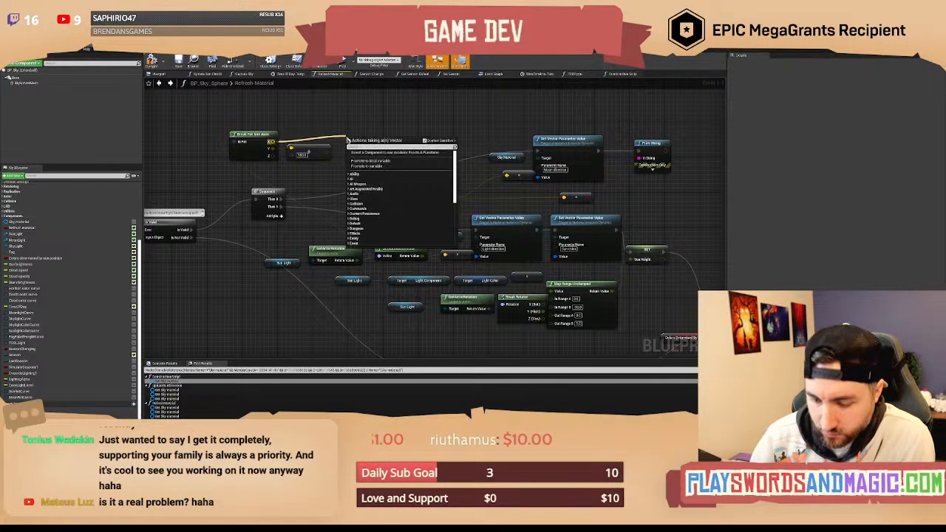
{"action": "type", "text": "make rot"}
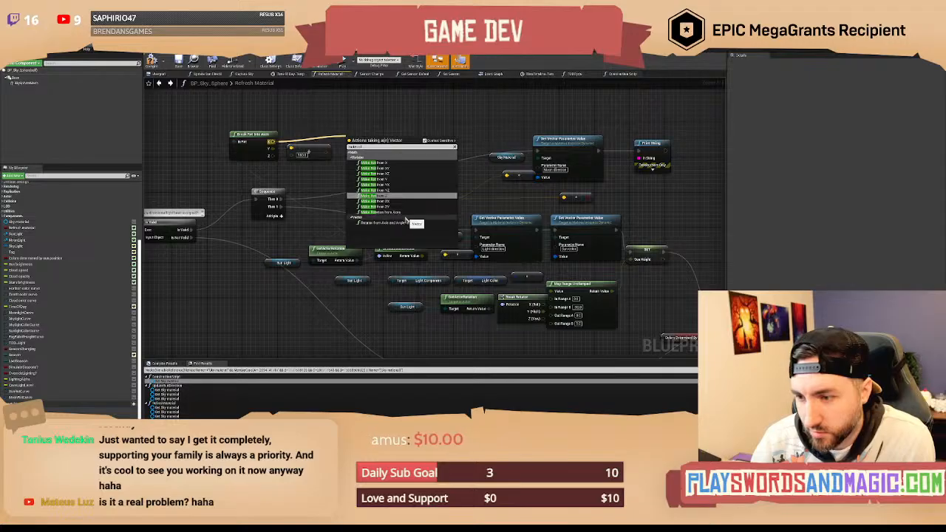
{"action": "left_click", "coordinate": [383, 212]}
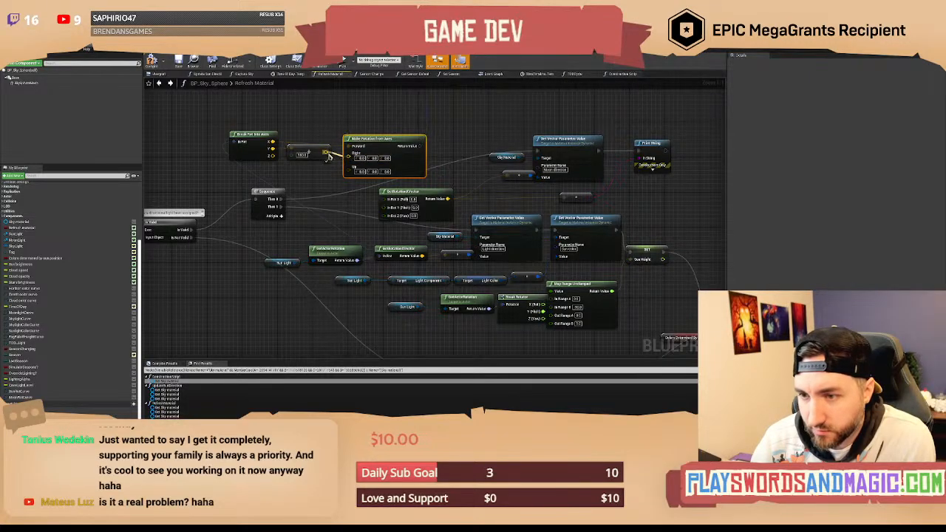
Delete the Make Rotation from Axes, Break Rot Into Axes and vector + float nodes above the Sequence node.
{"action": "left_click_drag", "start_coordinate": [359, 116], "coordinate": [376, 148]}
{"action": "key", "text": "Delete"}
{"action": "right_click_drag", "start_coordinate": [359, 147], "coordinate": [387, 169]}
{"action": "left_click_drag", "start_coordinate": [289, 121], "coordinate": [333, 158]}
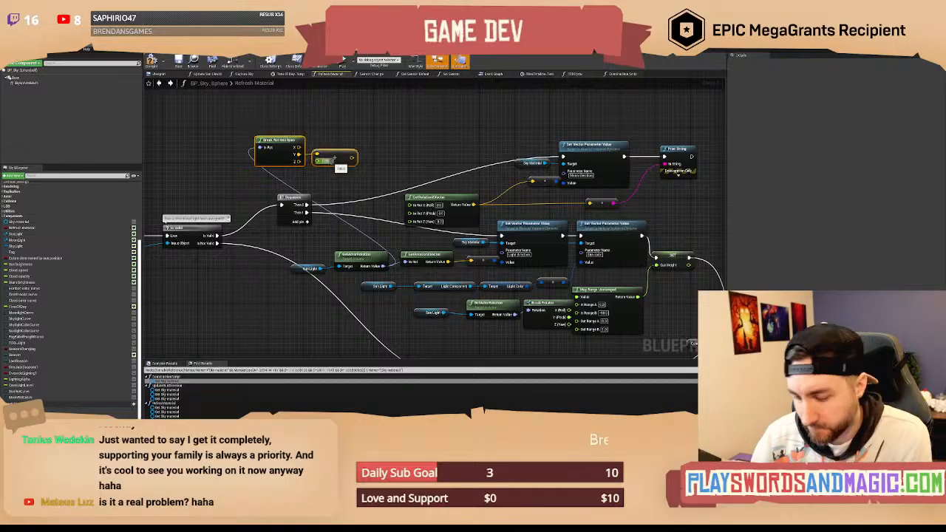
{"action": "key", "text": "Delete"}
Add a Break Rotator node fed by the Sun light's actor rotation, with a float + node on its Y (Pitch) output.
{"action": "left_click_drag", "start_coordinate": [383, 267], "coordinate": [328, 161]}
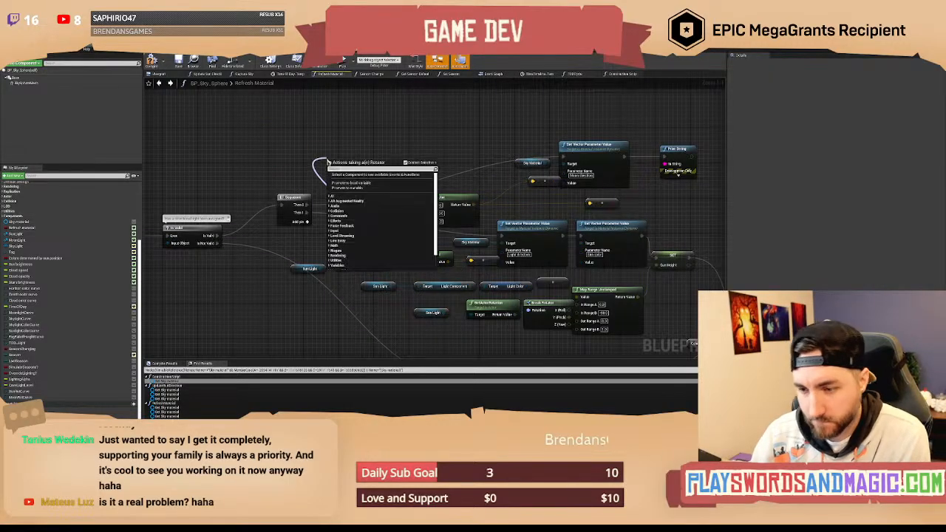
{"action": "type", "text": "spl"}
{"action": "key", "text": "BackSpace"}
{"action": "key", "text": "BackSpace"}
{"action": "key", "text": "BackSpace"}
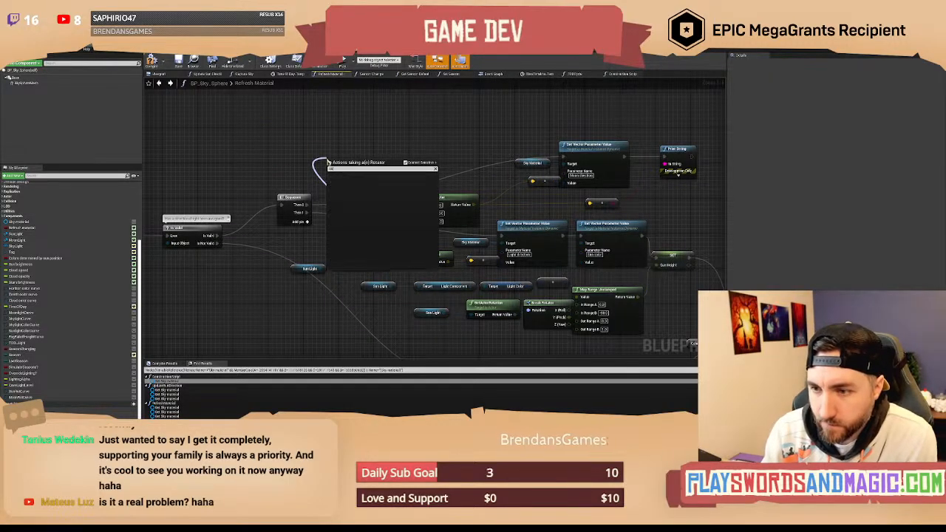
{"action": "type", "text": "brea"}
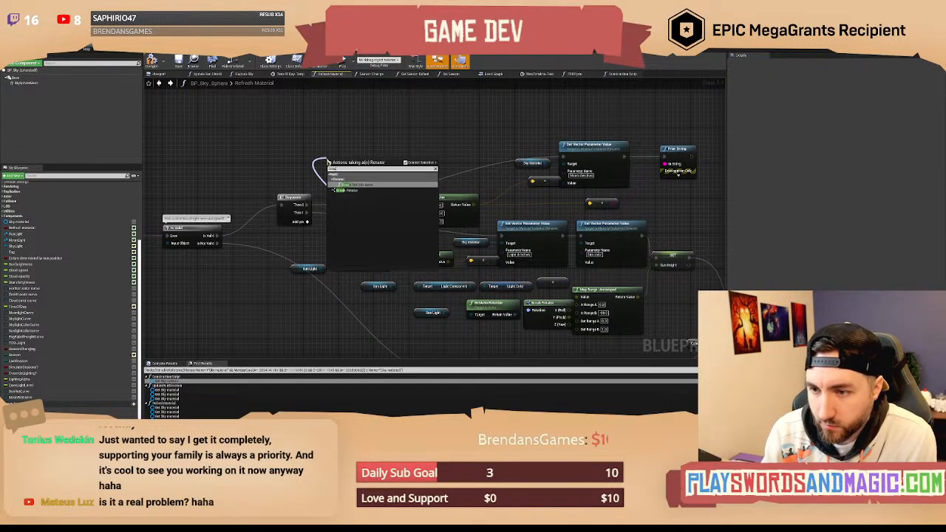
{"action": "left_click", "coordinate": [356, 190]}
{"action": "mouse_move", "coordinate": [343, 157]}
{"action": "left_mouse_down"}
{"action": "mouse_move", "coordinate": [308, 147]}
{"action": "mouse_move", "coordinate": [380, 204]}
{"action": "mouse_move", "coordinate": [329, 160]}
{"action": "mouse_move", "coordinate": [348, 170]}
{"action": "left_mouse_up"}
{"action": "type", "text": "+"}
{"action": "key", "text": "Return"}
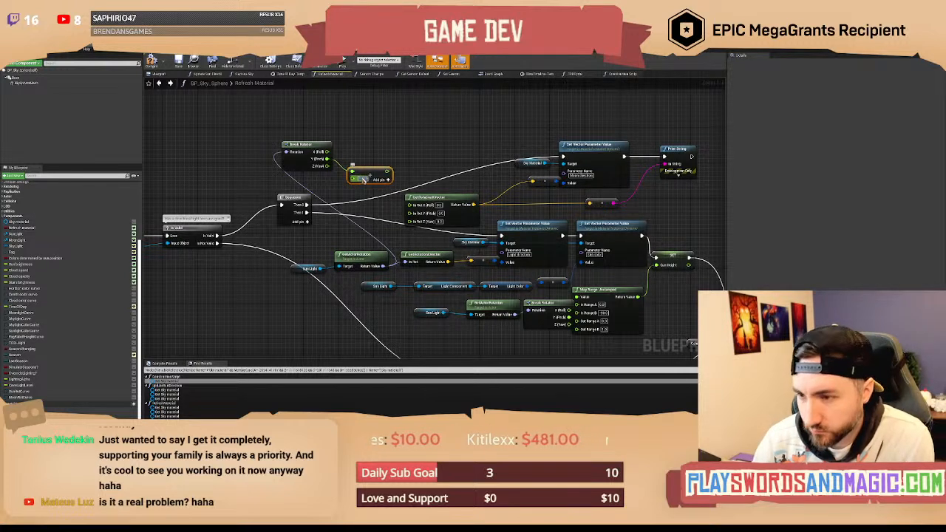
Wire the roll, the offset pitch and the yaw into the split In Rot components of the upper GetRotationXVector node.
{"action": "left_click_drag", "start_coordinate": [387, 171], "coordinate": [329, 152]}
{"action": "left_click_drag", "start_coordinate": [327, 167], "coordinate": [414, 216]}
{"action": "right_click_drag", "start_coordinate": [354, 150], "coordinate": [345, 138]}
{"action": "right_click_drag", "start_coordinate": [406, 163], "coordinate": [389, 171]}
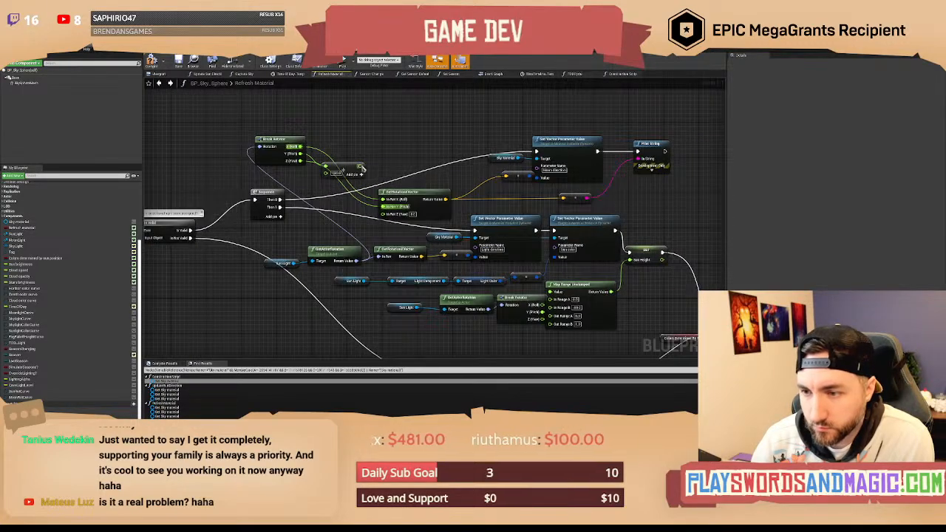
{"action": "left_click_drag", "start_coordinate": [362, 167], "coordinate": [300, 164]}
{"action": "right_click_drag", "start_coordinate": [362, 145], "coordinate": [379, 171]}
Compile the blueprint and play the level to check the sun, moon and stars in the day and night sky.
{"action": "left_click", "coordinate": [151, 63]}
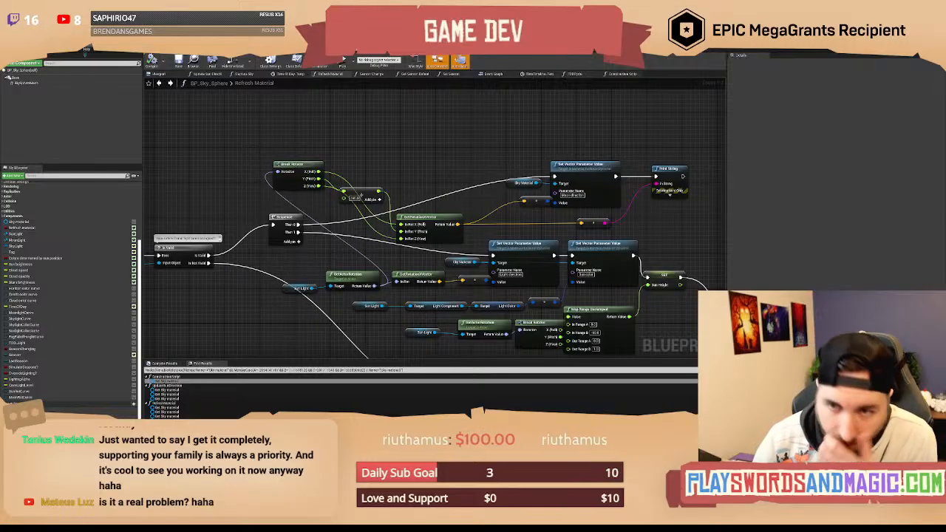
{"action": "left_click", "coordinate": [97, 45]}
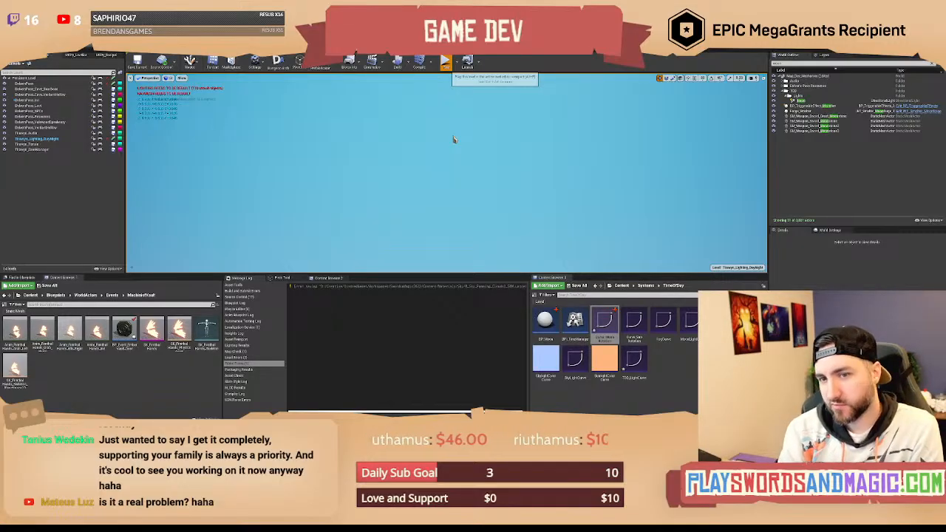
{"action": "key", "text": "alt+p"}
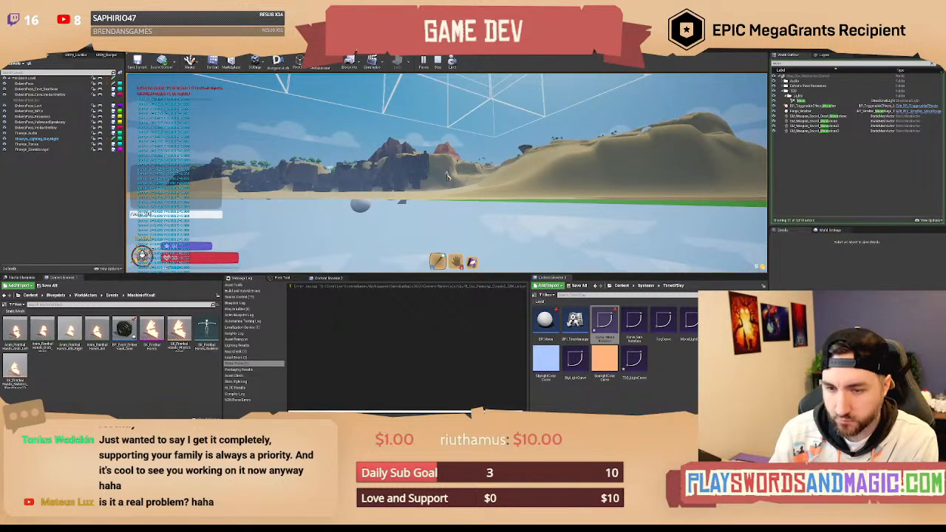
{"action": "key", "text": "grave"}
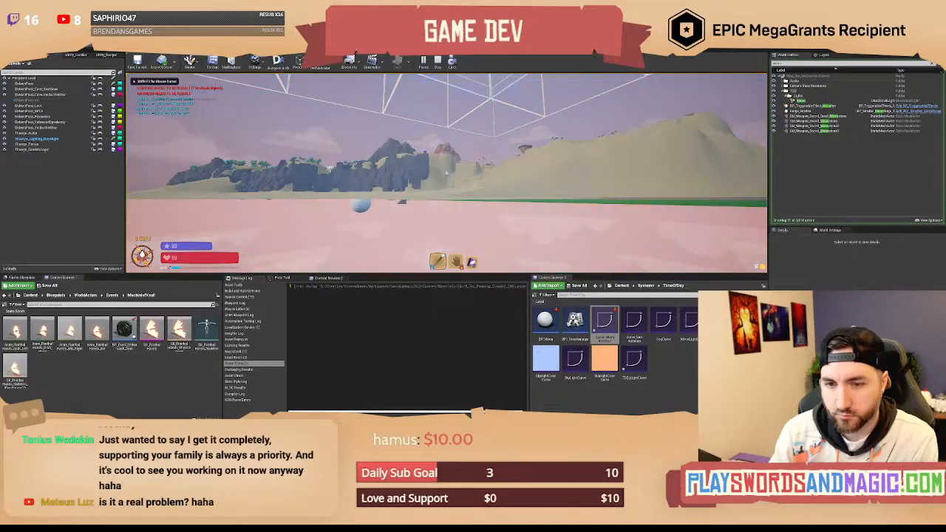
{"action": "left_click", "coordinate": [447, 173]}
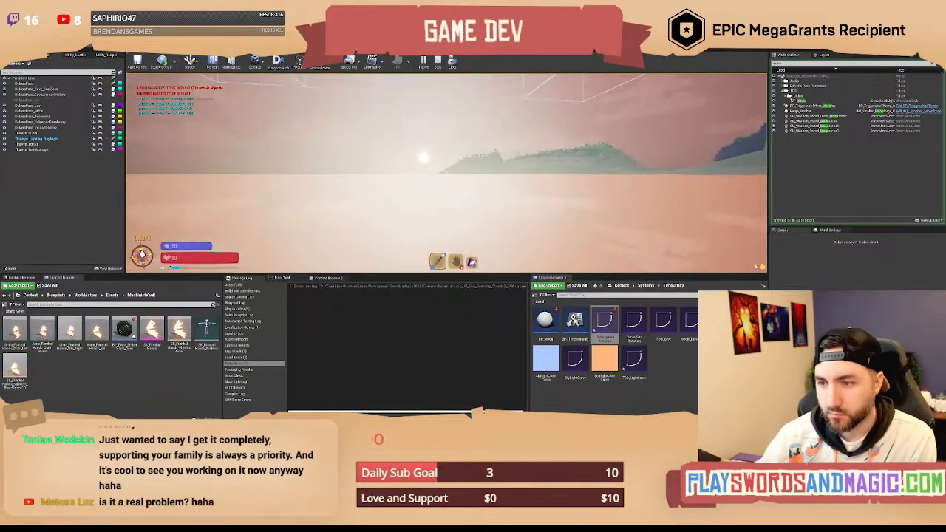
{"action": "right_click", "coordinate": [447, 173]}
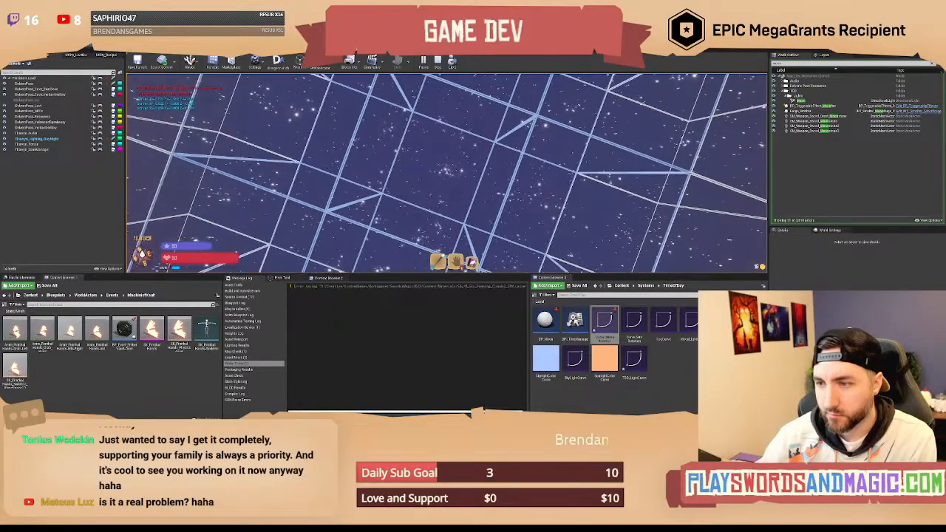
{"action": "key", "text": "1"}
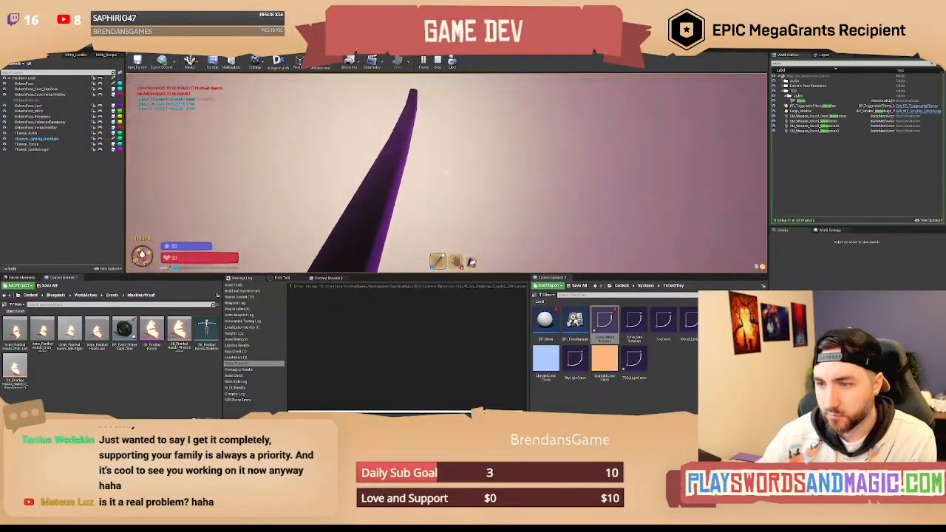
{"action": "key", "text": "2"}
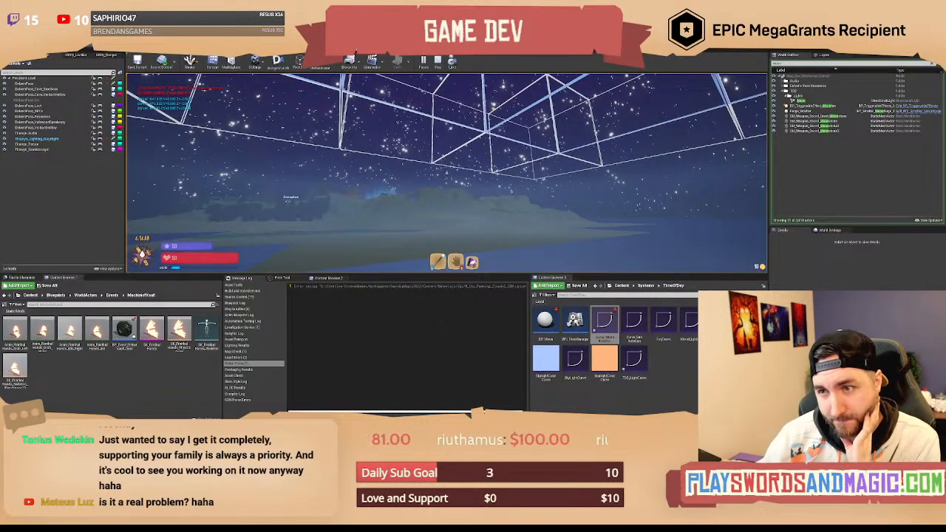
{"action": "key", "text": "Escape"}
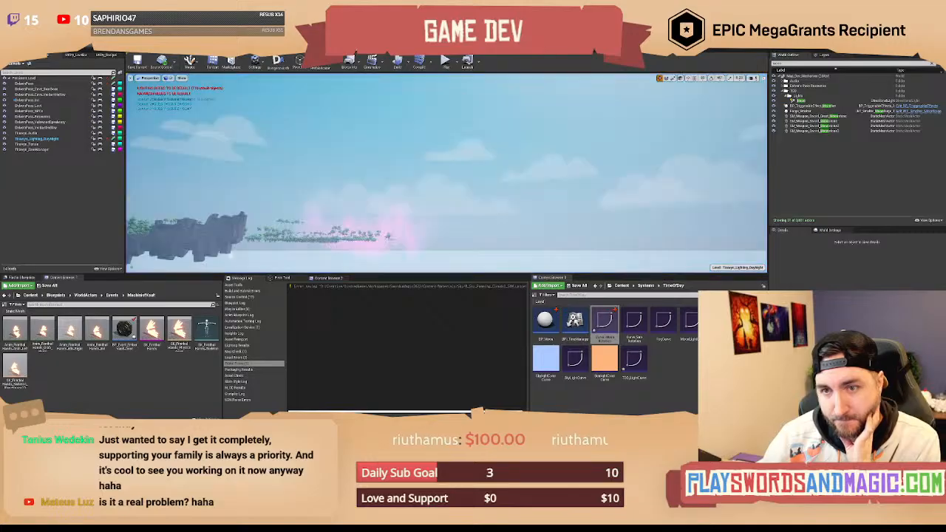
Delete the upper Break Rotator, float +, GetRotationXVector and string conversion nodes feeding Moon direction and Print String.
{"action": "key", "text": "alt+Tab"}
{"action": "right_click_drag", "start_coordinate": [376, 144], "coordinate": [418, 113]}
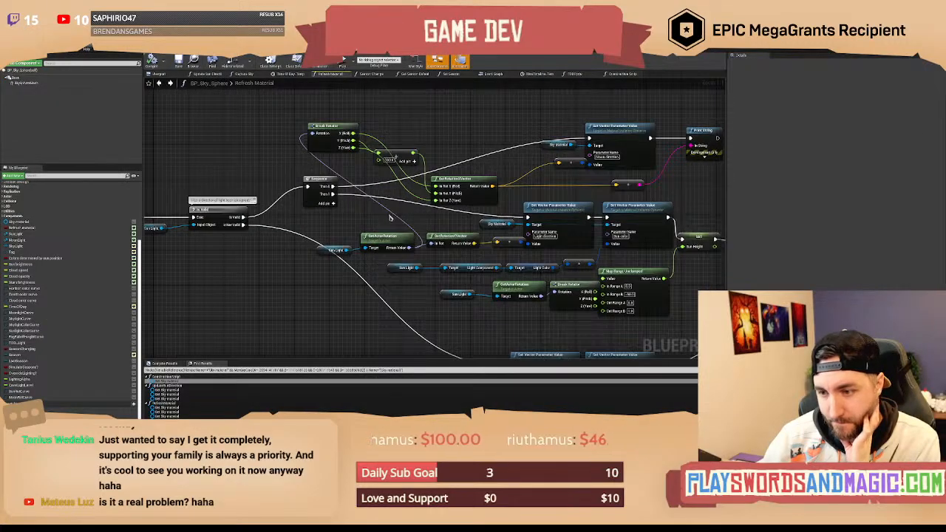
{"action": "right_click_drag", "start_coordinate": [390, 216], "coordinate": [345, 220]}
{"action": "right_click_drag", "start_coordinate": [318, 109], "coordinate": [302, 138]}
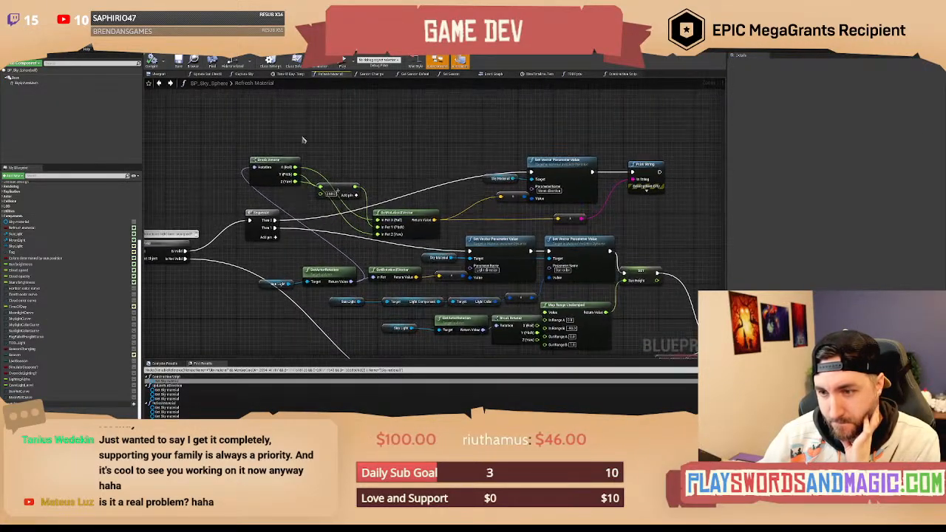
{"action": "left_click_drag", "start_coordinate": [302, 139], "coordinate": [383, 202]}
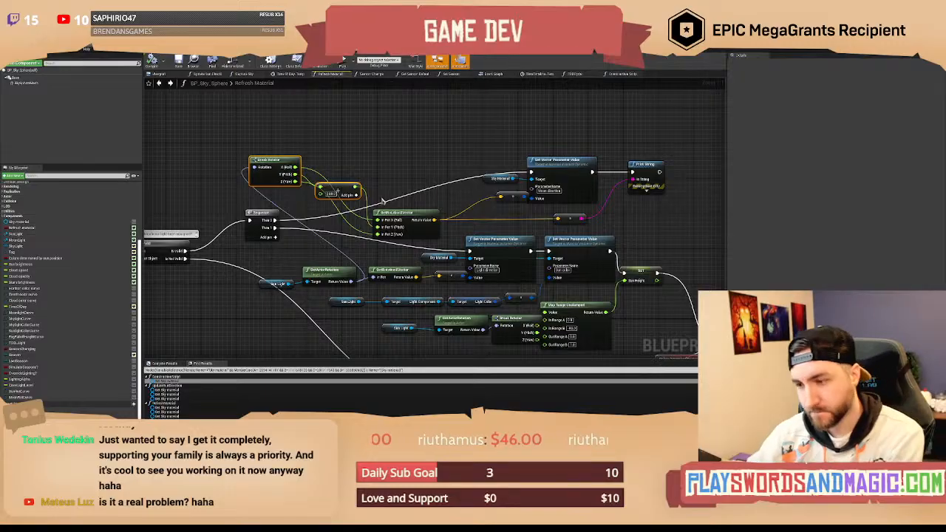
{"action": "key", "text": "Delete"}
{"action": "left_click", "coordinate": [401, 221]}
{"action": "key", "text": "Delete"}
{"action": "left_click_drag", "start_coordinate": [531, 219], "coordinate": [457, 209]}
{"action": "key", "text": "Delete"}
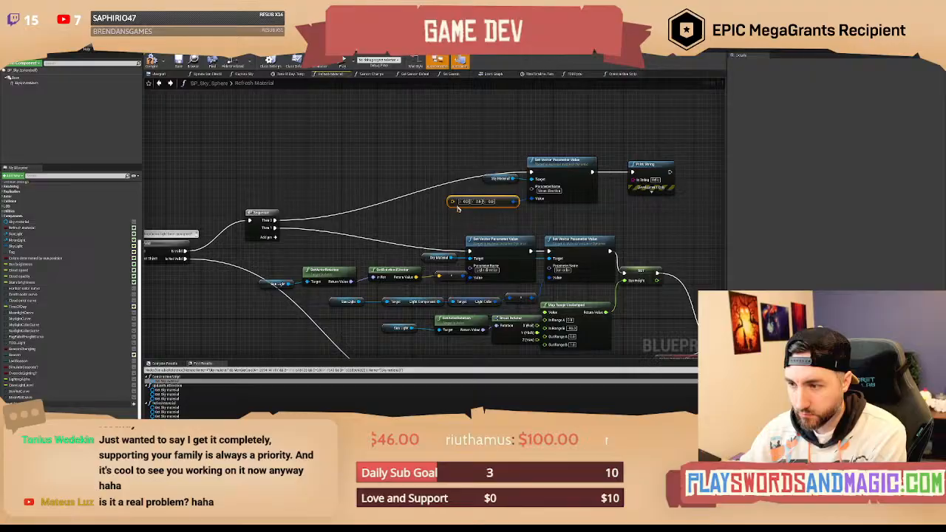
Move the Moon direction parameter node with its Sky Material, color conversion and Print String nodes farther from the Light direction chain.
{"action": "left_click", "coordinate": [450, 170]}
{"action": "right_click_drag", "start_coordinate": [458, 159], "coordinate": [428, 142]}
{"action": "left_click_drag", "start_coordinate": [419, 137], "coordinate": [626, 200]}
{"action": "left_click_drag", "start_coordinate": [537, 158], "coordinate": [570, 147]}
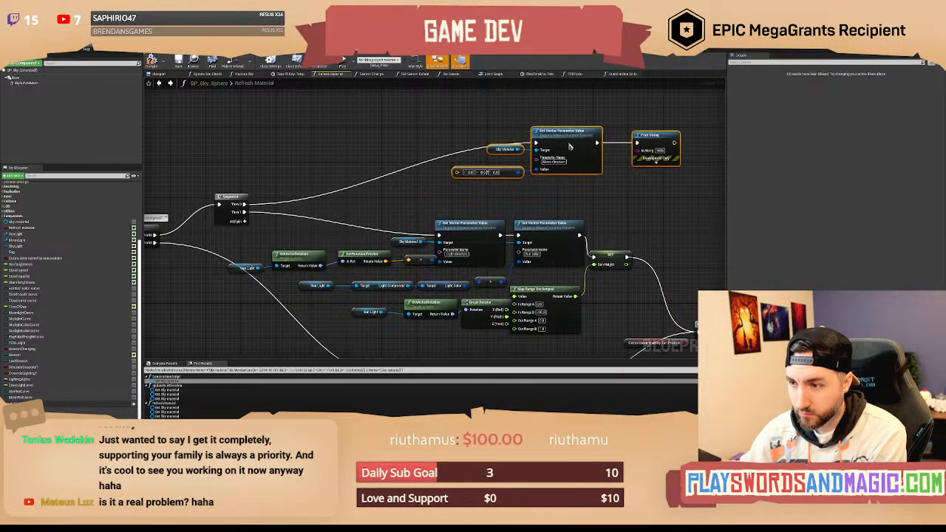
{"action": "left_click", "coordinate": [400, 138]}
{"action": "right_click_drag", "start_coordinate": [393, 134], "coordinate": [348, 155]}
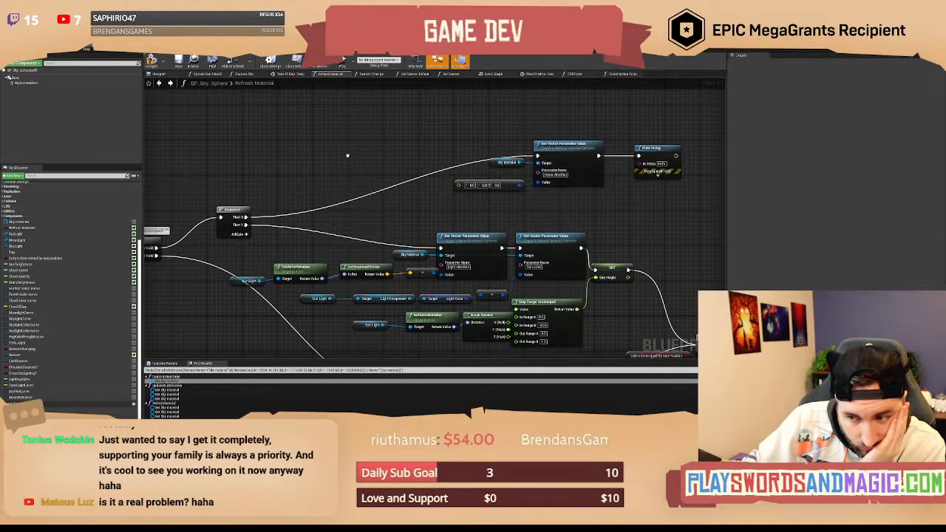
Select the Moon Light variable and examine its details alongside the material graph.
{"action": "left_click", "coordinate": [24, 239]}
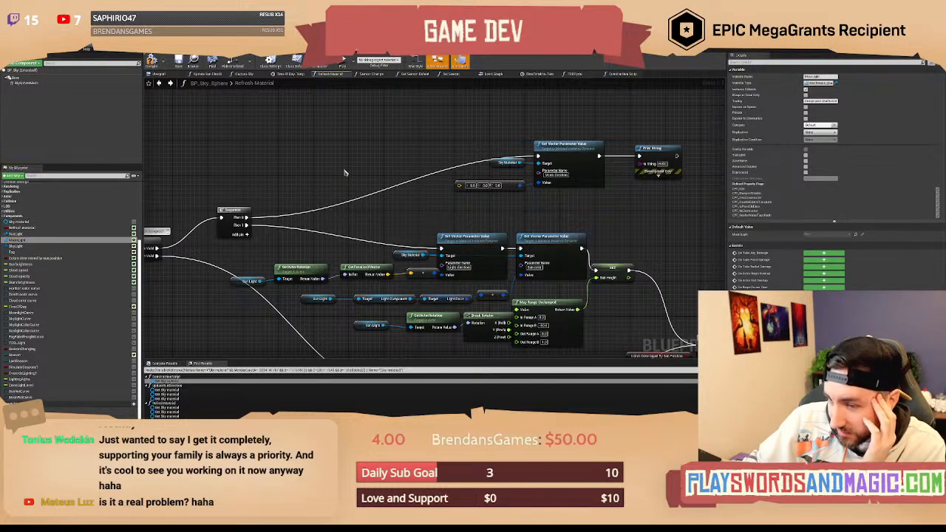
{"action": "right_click_drag", "start_coordinate": [346, 173], "coordinate": [362, 157]}
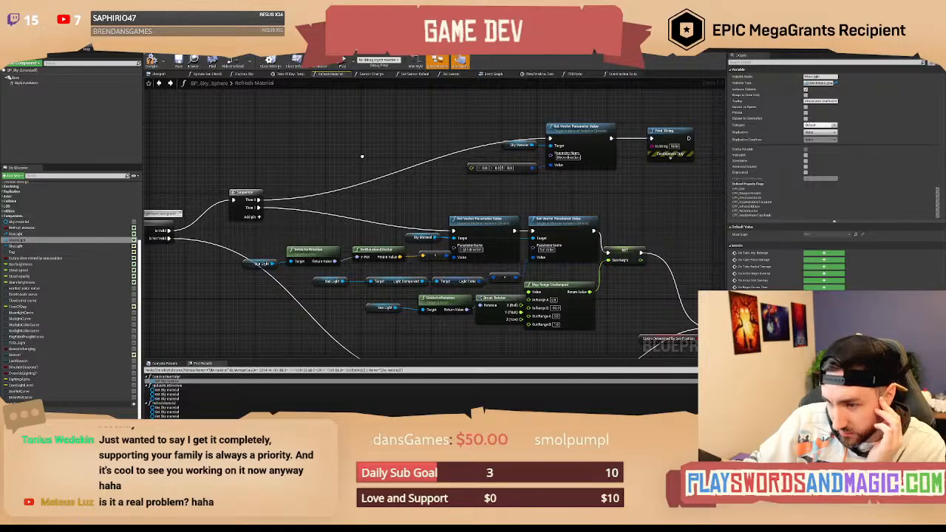
{"action": "right_click_drag", "start_coordinate": [362, 155], "coordinate": [350, 138]}
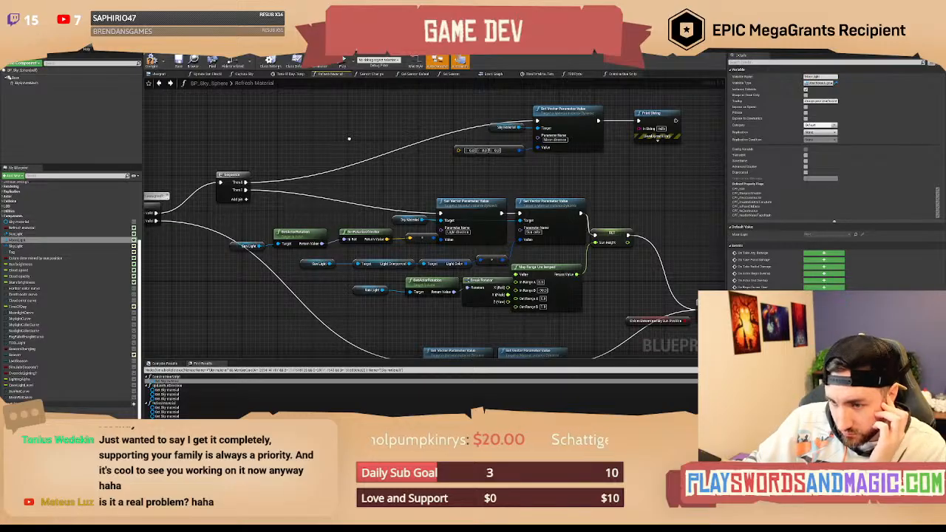
{"action": "right_click_drag", "start_coordinate": [349, 138], "coordinate": [346, 134]}
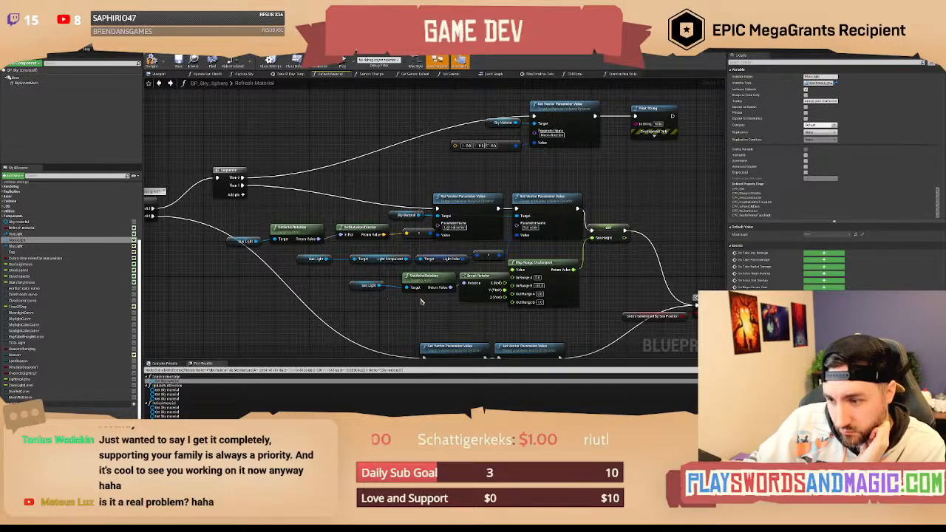
Duplicate the Sun Light, GetActorRotation and Break Rotator nodes above the Sequence node.
{"action": "left_click", "coordinate": [368, 286]}
{"action": "right_click_drag", "start_coordinate": [330, 134], "coordinate": [352, 163]}
{"action": "key", "text": "ctrl+v"}
Add a float + node to the Y (Pitch) output of the duplicated Break Rotator and enter its offset.
{"action": "left_click_drag", "start_coordinate": [316, 167], "coordinate": [348, 171]}
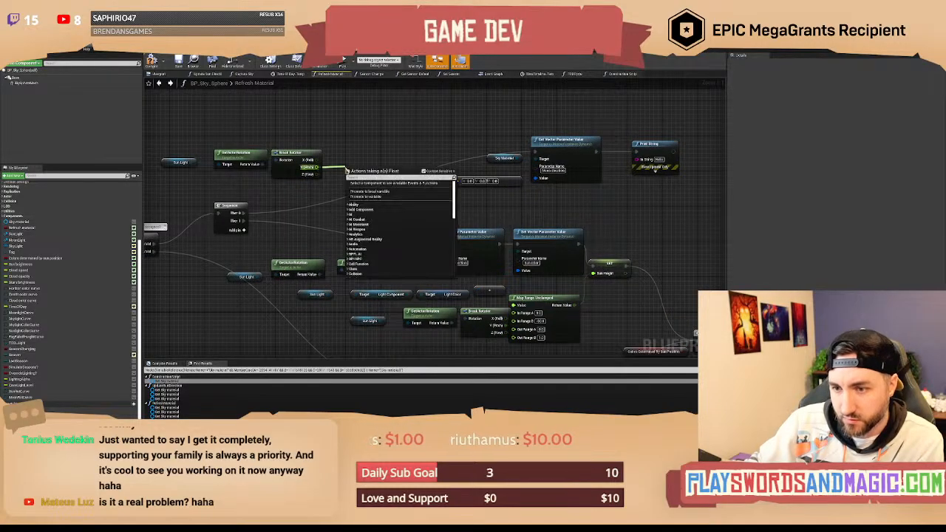
{"action": "type", "text": "="}
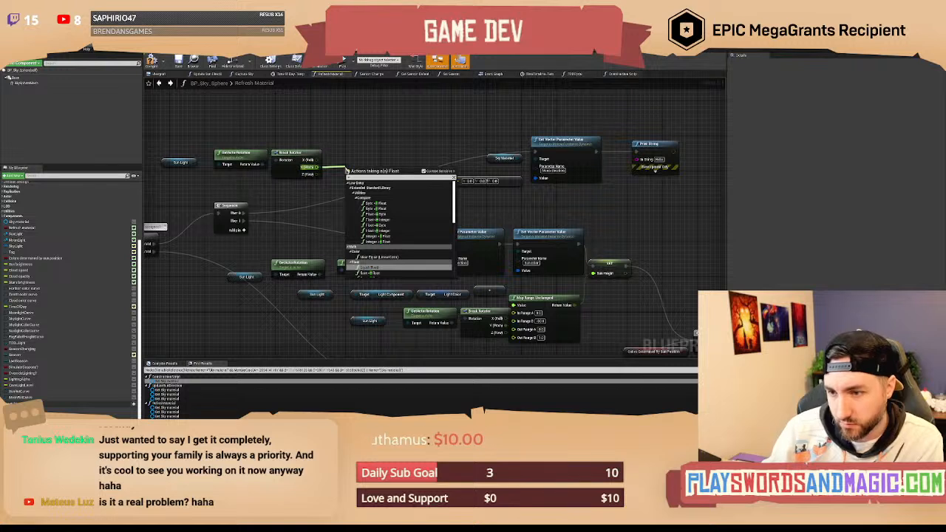
{"action": "key", "text": "BackSpace"}
{"action": "type", "text": "+"}
{"action": "key", "text": "Return"}
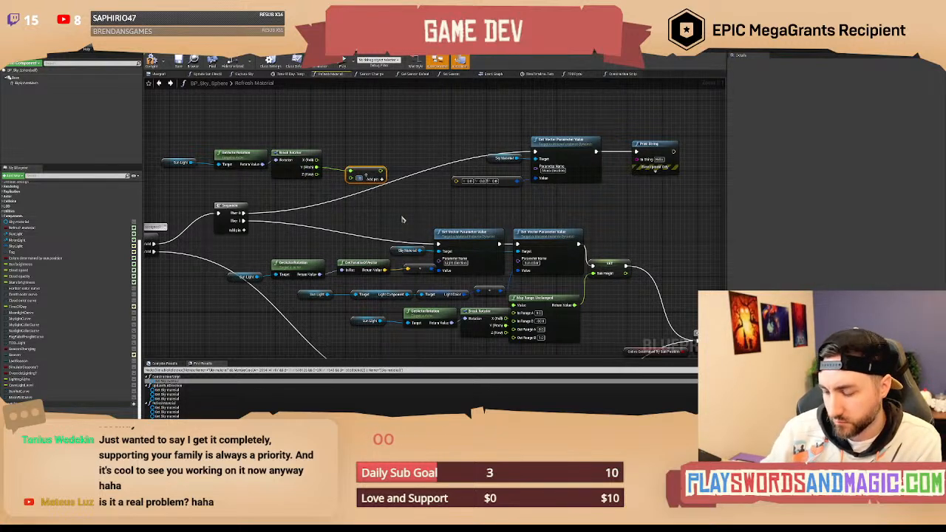
{"action": "left_click", "coordinate": [421, 195]}
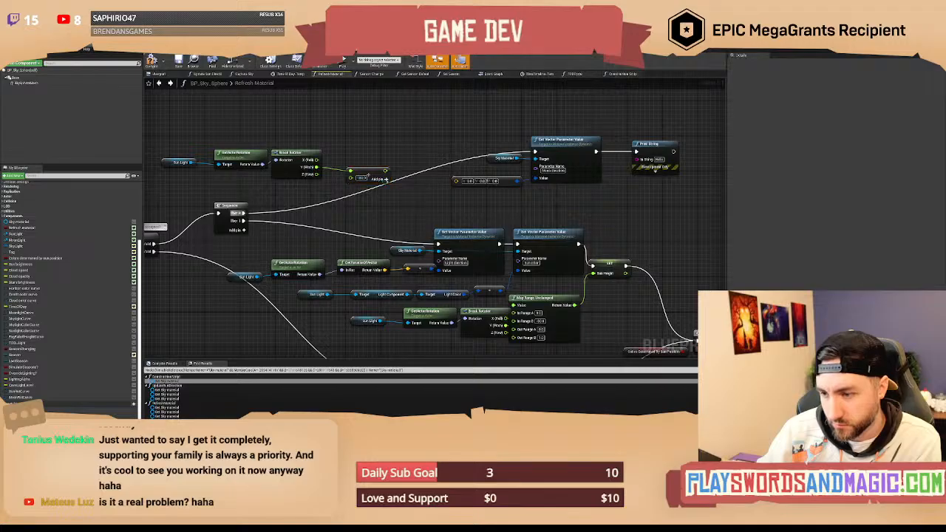
Add a Make Rotator node and wire the roll, the offset pitch and the yaw into it.
{"action": "left_click_drag", "start_coordinate": [366, 173], "coordinate": [385, 158]}
{"action": "left_click", "coordinate": [358, 163]}
{"action": "type", "text": "make rot"}
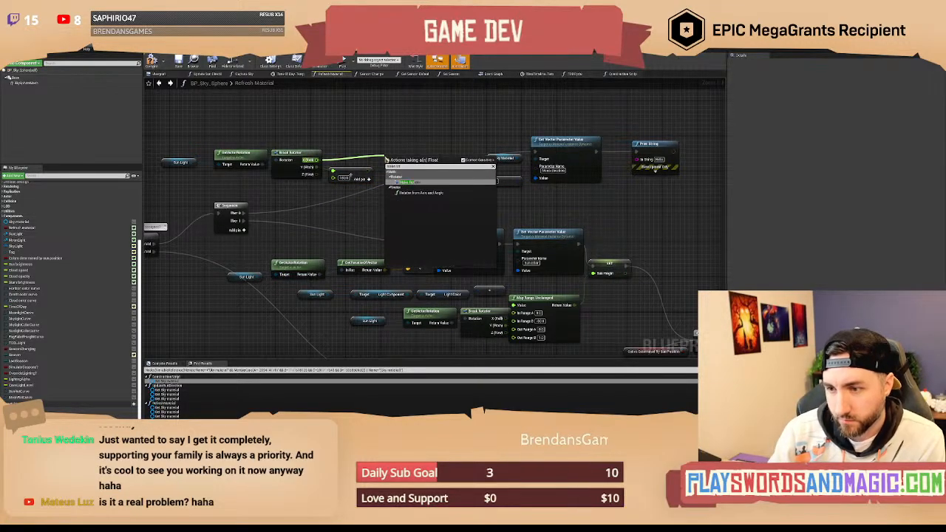
{"action": "left_click", "coordinate": [413, 184]}
{"action": "mouse_move", "coordinate": [390, 170]}
{"action": "left_mouse_down"}
{"action": "mouse_move", "coordinate": [367, 173]}
{"action": "mouse_move", "coordinate": [400, 159]}
{"action": "left_mouse_up"}
{"action": "left_click", "coordinate": [391, 152]}
{"action": "left_click", "coordinate": [366, 166]}
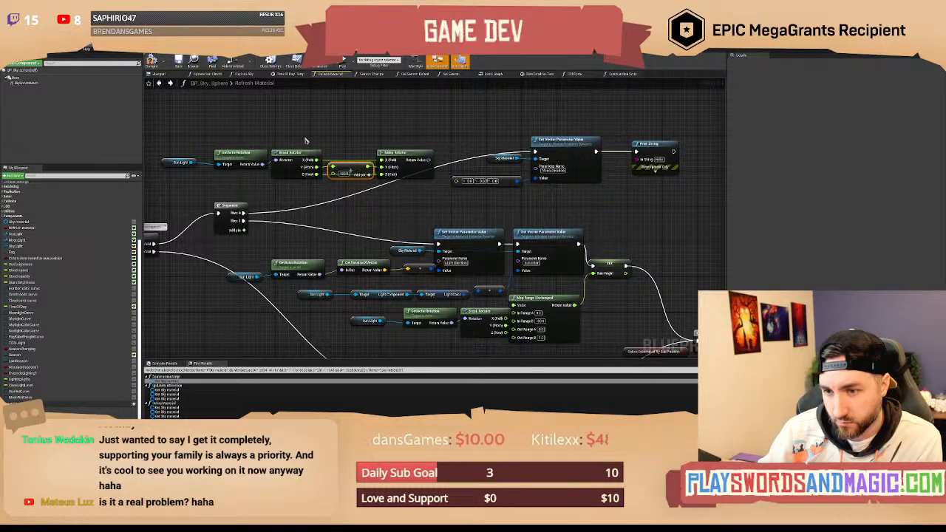
Straighten the connections of the upper Sun Light rotation chain and shift it away from the Moon direction nodes.
{"action": "left_click_drag", "start_coordinate": [305, 137], "coordinate": [388, 186]}
{"action": "left_click_drag", "start_coordinate": [171, 131], "coordinate": [402, 186]}
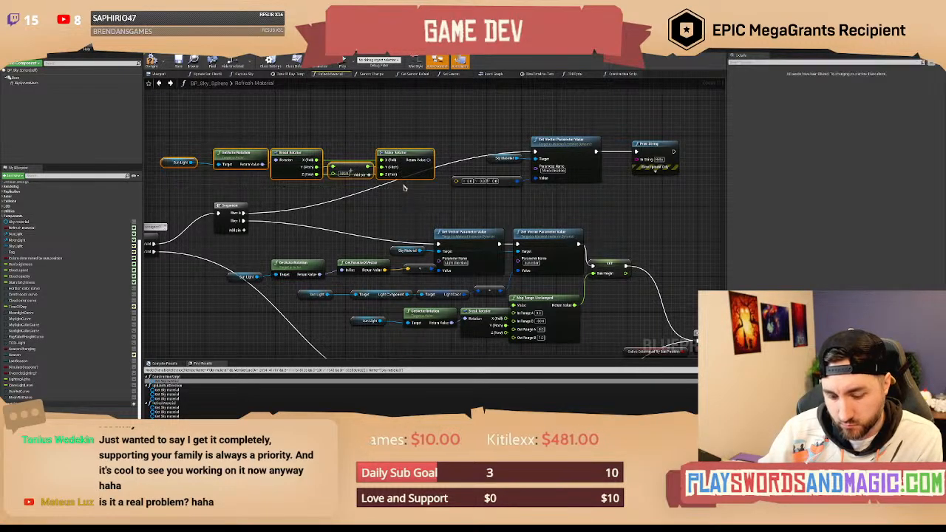
{"action": "key", "text": "q"}
{"action": "left_click_drag", "start_coordinate": [405, 150], "coordinate": [395, 183]}
{"action": "left_click", "coordinate": [384, 170]}
{"action": "type", "text": "get rotation"}
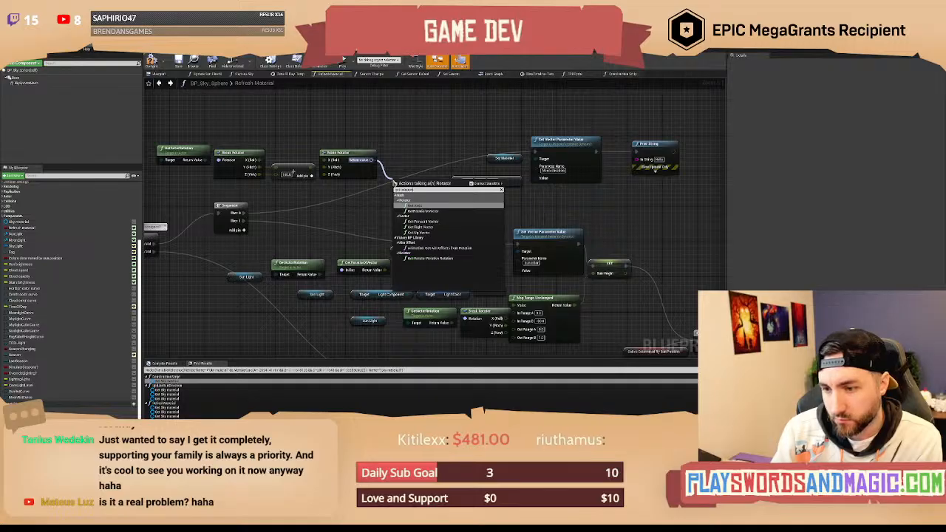
{"action": "left_click", "coordinate": [436, 206]}
{"action": "left_click", "coordinate": [417, 194]}
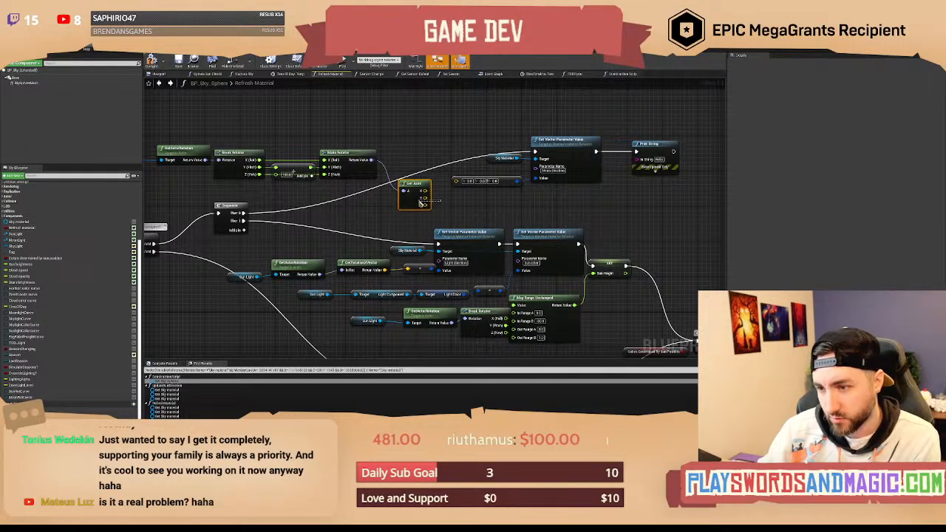
{"action": "key", "text": "Delete"}
Duplicate the GetRotationXVector node and wire it from the Make Rotator's output into the Value of the Moon direction parameter.
{"action": "left_click", "coordinate": [354, 264]}
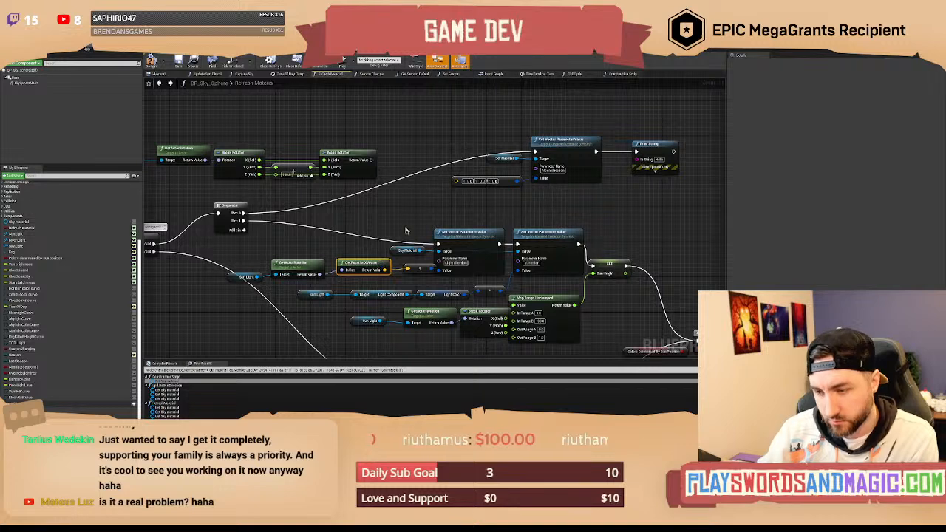
{"action": "key", "text": "ctrl+v"}
{"action": "left_click_drag", "start_coordinate": [406, 180], "coordinate": [436, 180]}
{"action": "left_click", "coordinate": [471, 204]}
{"action": "right_click_drag", "start_coordinate": [471, 205], "coordinate": [417, 209]}
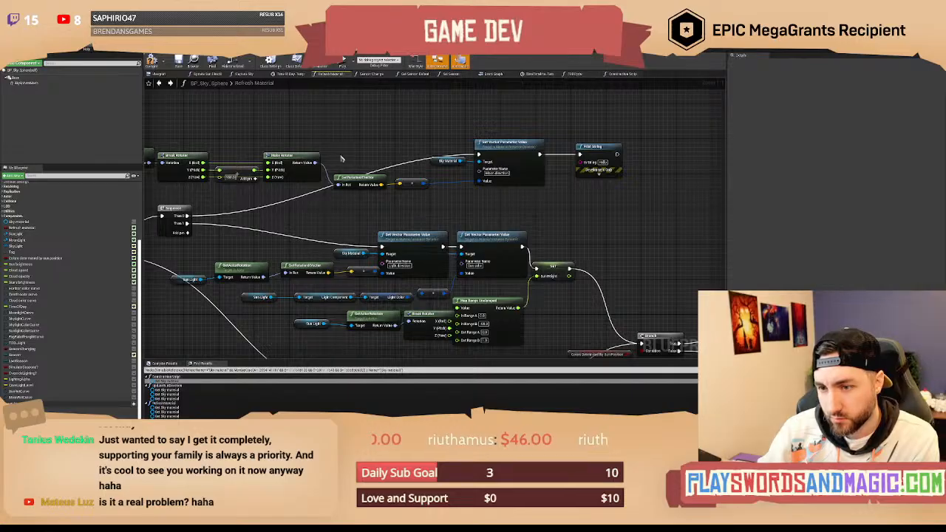
Wire the Make Rotator's return value into the Print String's In String and place the conversion node above the chain.
{"action": "right_click_drag", "start_coordinate": [339, 158], "coordinate": [367, 172]}
{"action": "left_click_drag", "start_coordinate": [347, 178], "coordinate": [612, 178]}
{"action": "left_click", "coordinate": [411, 150]}
{"action": "right_click_drag", "start_coordinate": [440, 156], "coordinate": [464, 155]}
{"action": "left_click_drag", "start_coordinate": [493, 161], "coordinate": [505, 131]}
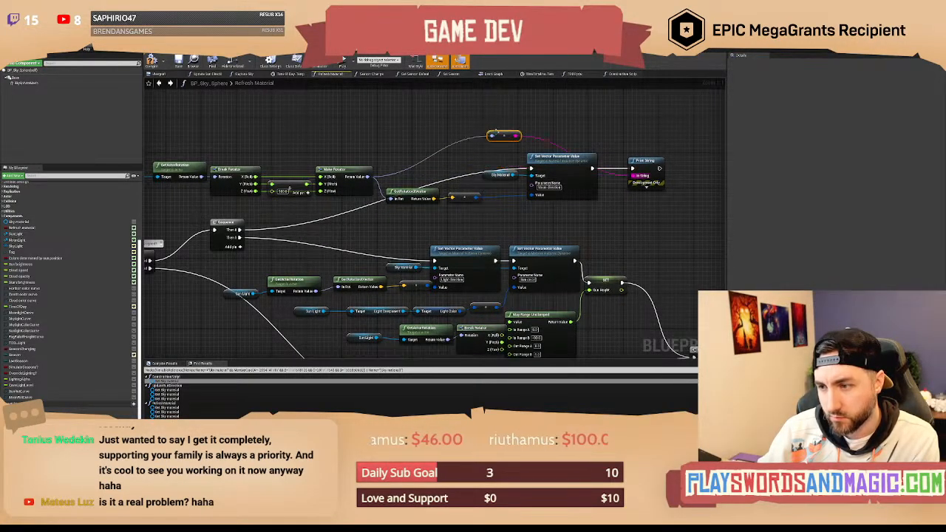
{"action": "left_click", "coordinate": [422, 138]}
{"action": "right_click_drag", "start_coordinate": [393, 135], "coordinate": [345, 141]}
Play-test the level, run the chat command /settime 2000, watch the moon's position in the night sky and stop the session.
{"action": "left_click", "coordinate": [67, 39]}
{"action": "right_click_drag", "start_coordinate": [395, 168], "coordinate": [431, 165]}
{"action": "left_click", "coordinate": [446, 63]}
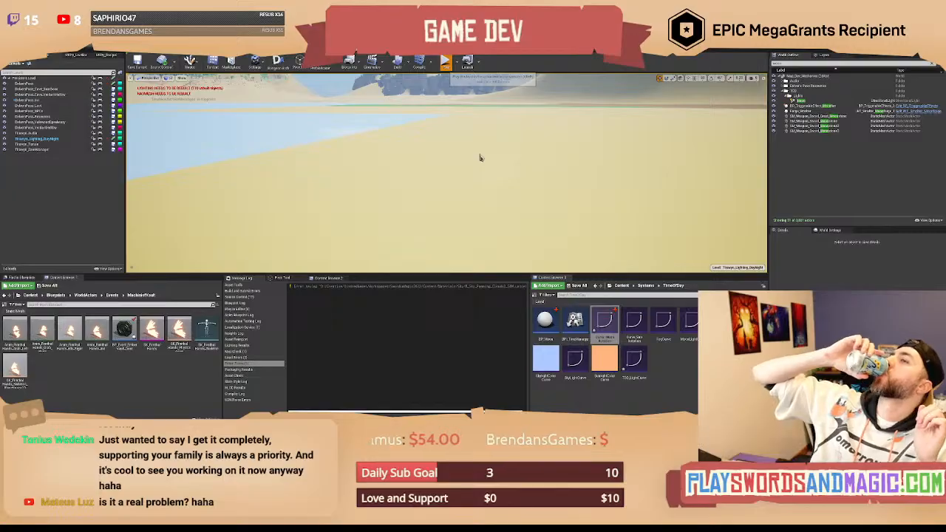
{"action": "key", "text": "alt+p"}
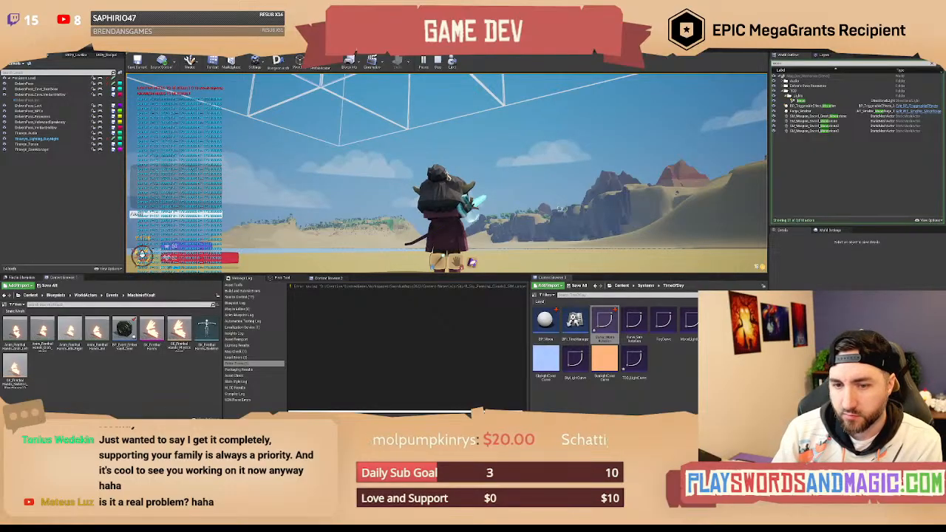
{"action": "key", "text": "Return"}
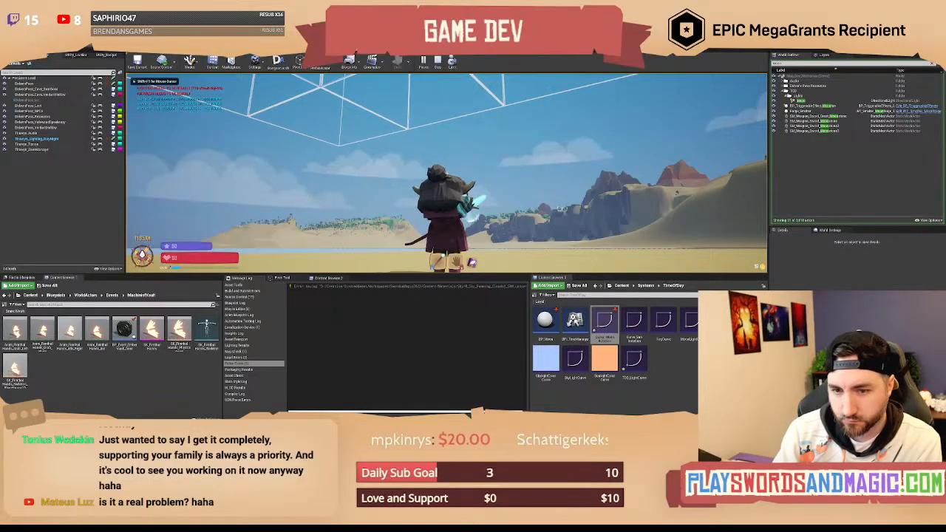
{"action": "key", "text": "Return"}
{"action": "key", "text": "Return"}
{"action": "key", "text": "Return"}
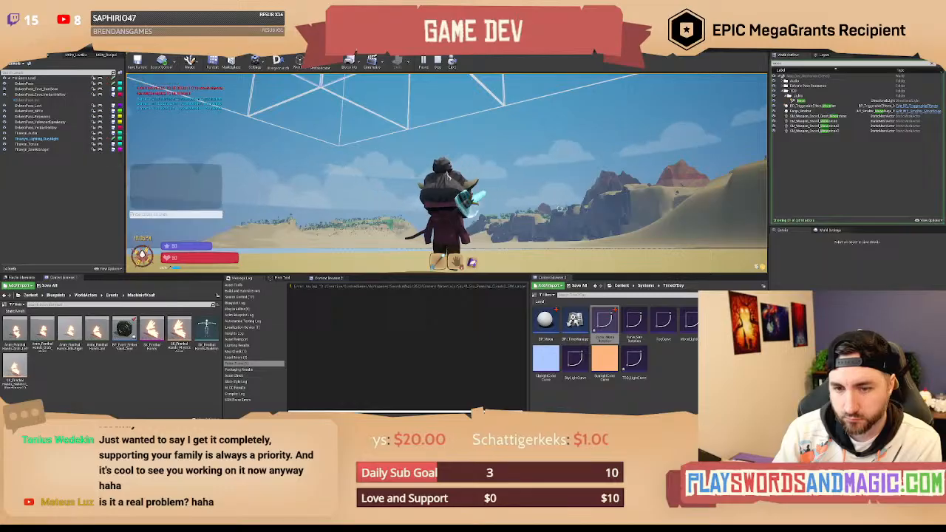
{"action": "type", "text": "/settime 2000"}
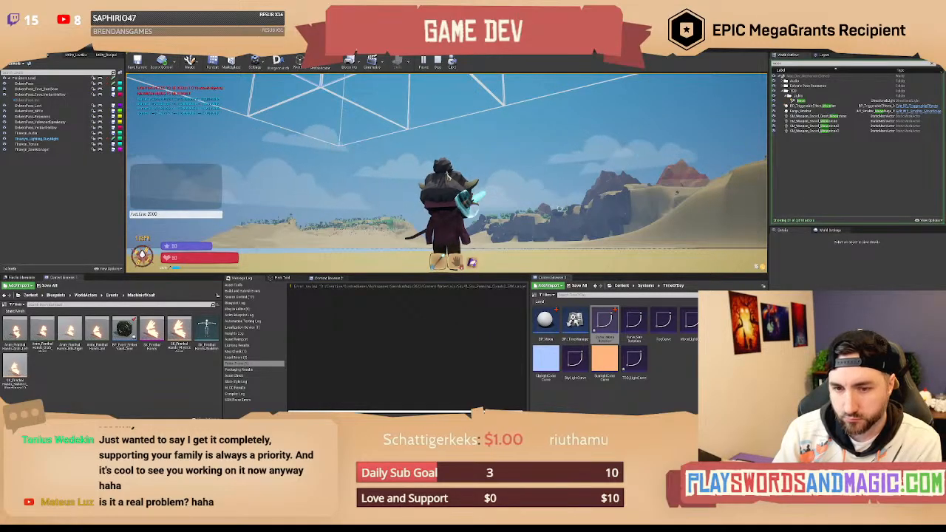
{"action": "key", "text": "Return"}
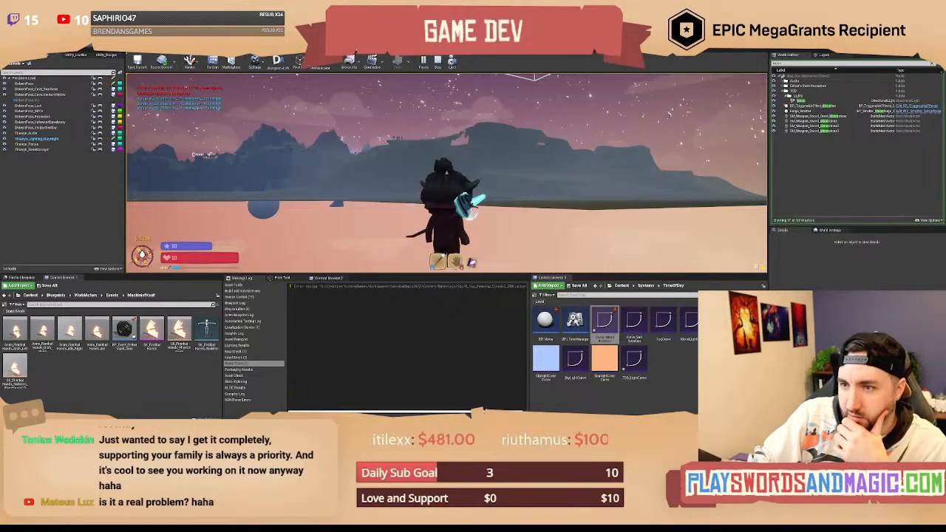
{"action": "key", "text": "Escape"}
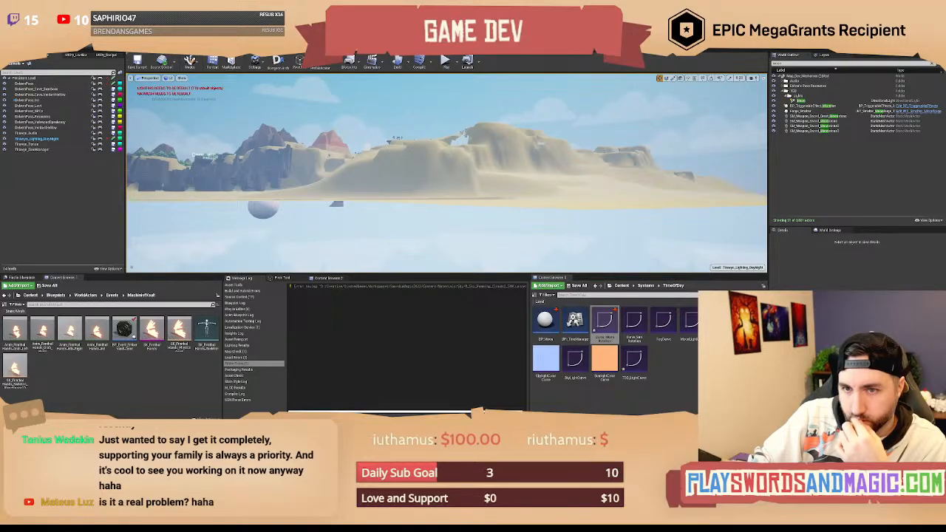
Return to the Refresh Material graph and capture a screenshot of its nodes.
{"action": "key", "text": "alt+Tab"}
{"action": "mouse_move", "coordinate": [369, 157]}
{"action": "right_mouse_down"}
{"action": "mouse_move", "coordinate": [365, 140]}
{"action": "mouse_move", "coordinate": [392, 157]}
{"action": "mouse_move", "coordinate": [370, 141]}
{"action": "right_mouse_up"}
{"action": "left_click_drag", "start_coordinate": [519, 221], "coordinate": [456, 202]}
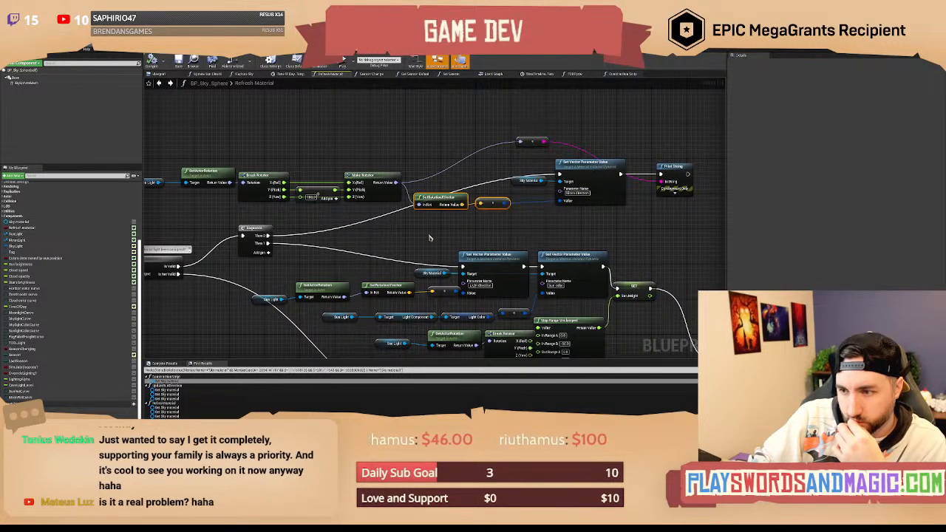
{"action": "left_click", "coordinate": [430, 238]}
{"action": "right_click_drag", "start_coordinate": [430, 238], "coordinate": [414, 202]}
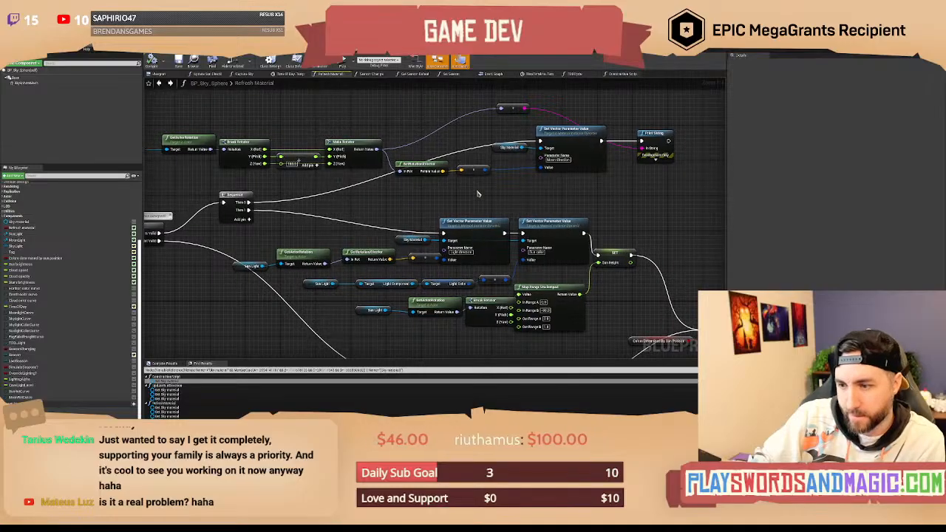
{"action": "key", "text": "ctrl+Print"}
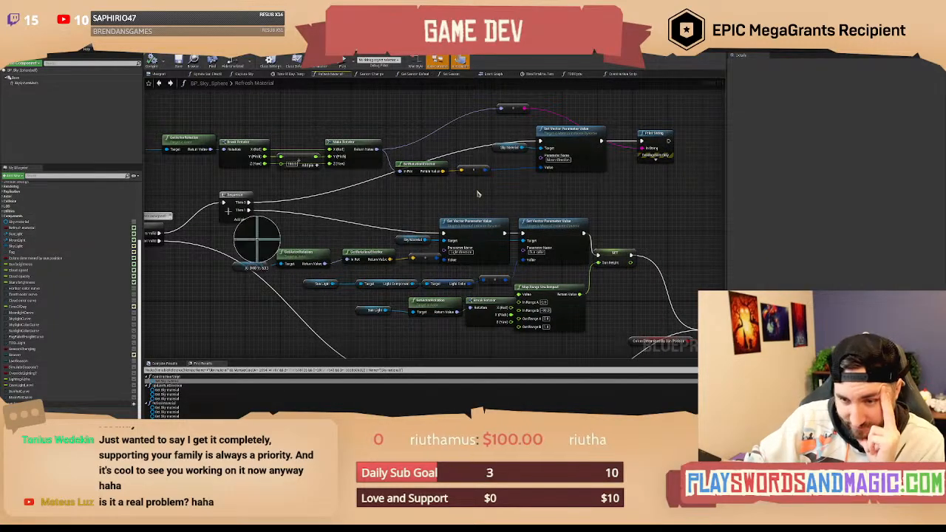
{"action": "left_click_drag", "start_coordinate": [226, 201], "coordinate": [525, 283]}
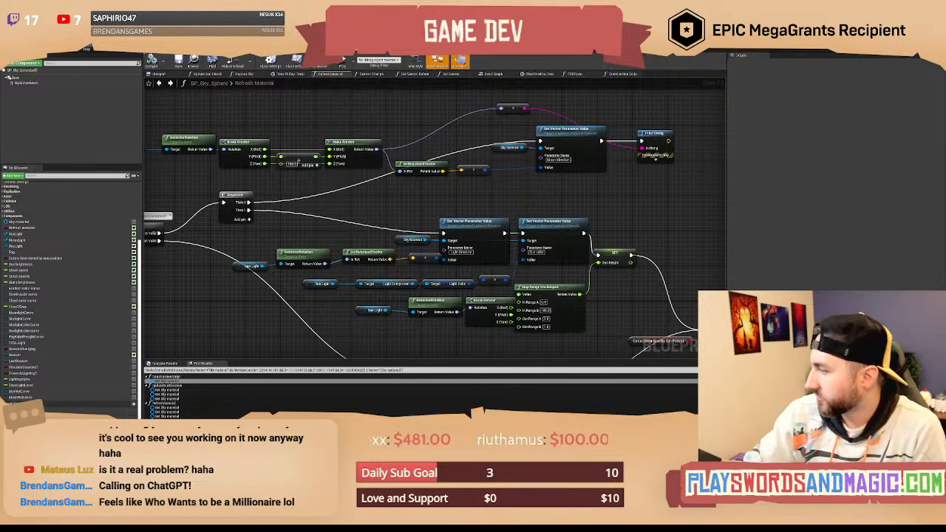
In the Update Sun Direction graph, set the Sequence node aside and connect the entry node directly to the Light direction Set Vector Parameter Value.
{"action": "right_click_drag", "start_coordinate": [387, 207], "coordinate": [440, 215]}
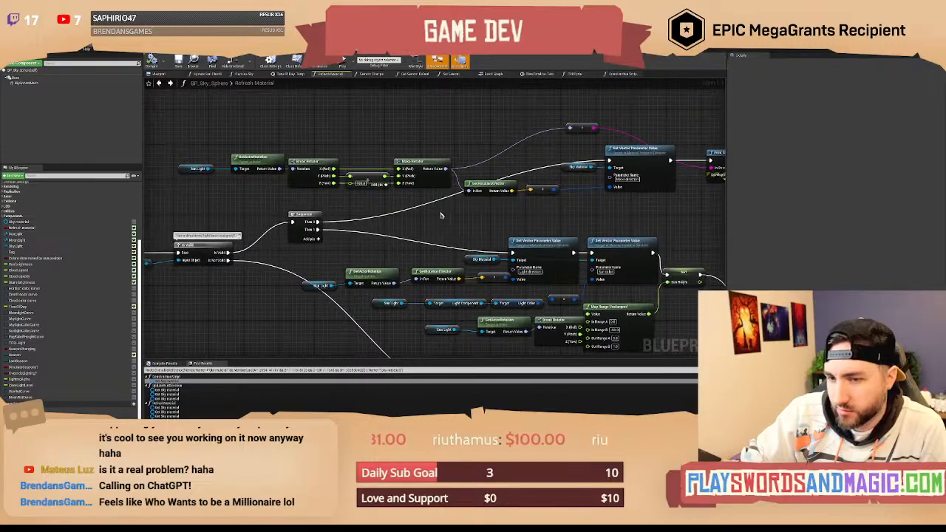
{"action": "right_click_drag", "start_coordinate": [293, 101], "coordinate": [323, 130]}
{"action": "right_click_drag", "start_coordinate": [404, 241], "coordinate": [382, 235]}
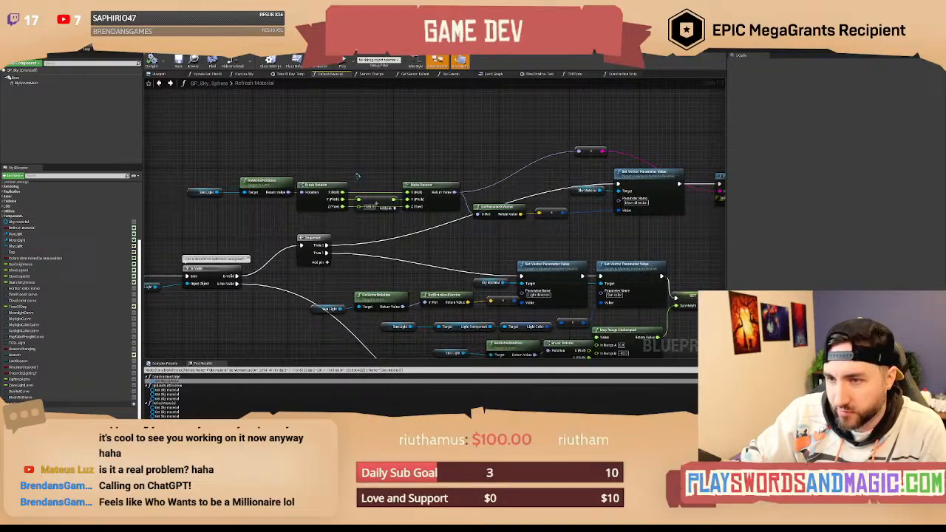
{"action": "left_click", "coordinate": [170, 84]}
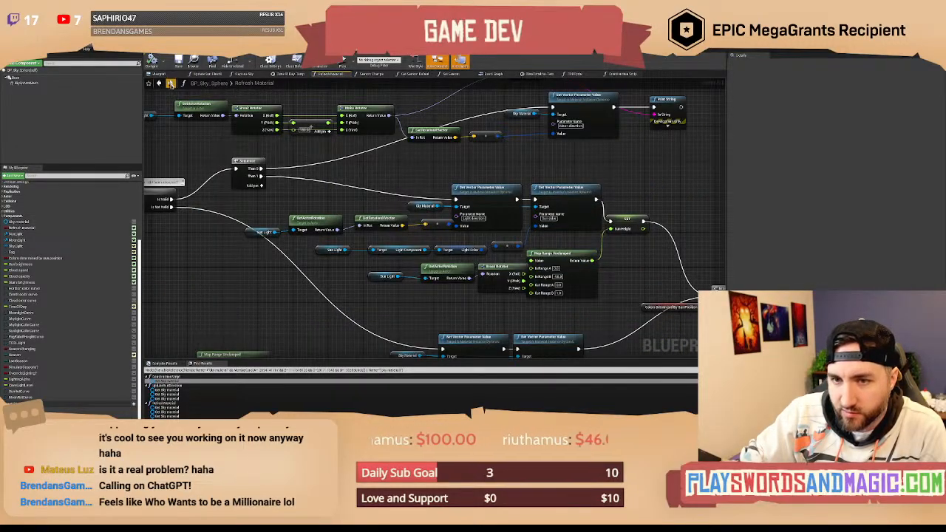
{"action": "left_click", "coordinate": [159, 84]}
{"action": "mouse_move", "coordinate": [291, 235]}
{"action": "right_mouse_down"}
{"action": "mouse_move", "coordinate": [340, 234]}
{"action": "mouse_move", "coordinate": [285, 232]}
{"action": "right_mouse_up"}
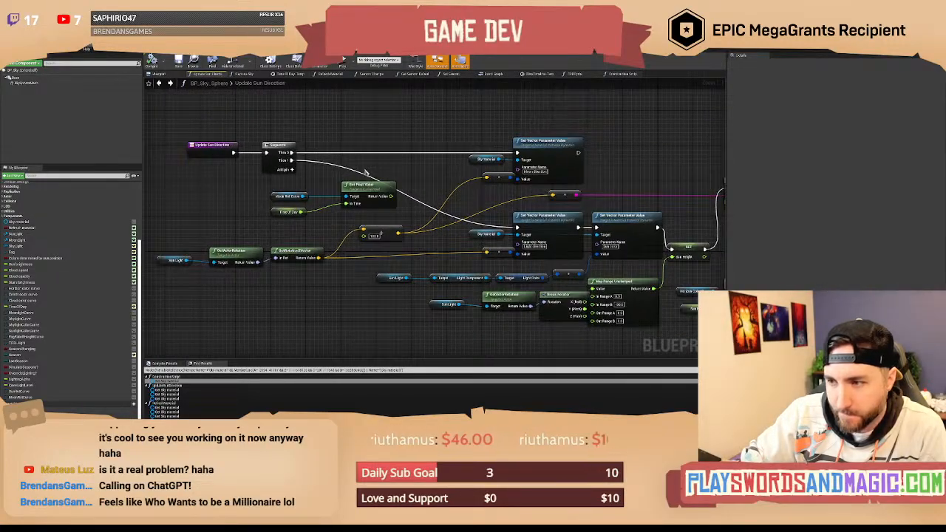
{"action": "right_click_drag", "start_coordinate": [362, 147], "coordinate": [344, 154]}
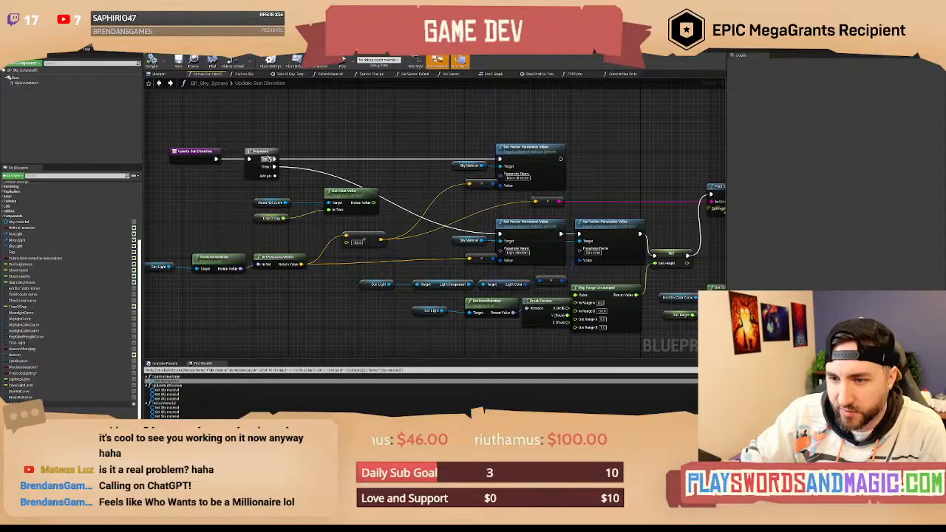
{"action": "left_click_drag", "start_coordinate": [263, 151], "coordinate": [289, 120]}
{"action": "left_click_drag", "start_coordinate": [216, 159], "coordinate": [502, 234]}
Delete the Moon direction parameter nodes, the curve's Get Float Value with its inputs, and the node offsetting the sun's rotation vector.
{"action": "left_click_drag", "start_coordinate": [445, 130], "coordinate": [535, 184]}
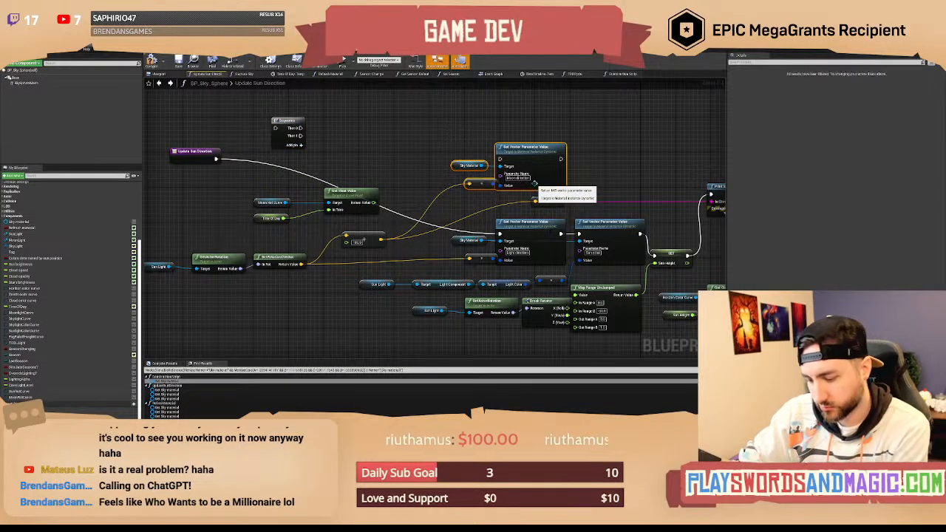
{"action": "key", "text": "Delete"}
{"action": "left_click_drag", "start_coordinate": [397, 178], "coordinate": [270, 220]}
{"action": "key", "text": "Delete"}
{"action": "right_click_drag", "start_coordinate": [417, 182], "coordinate": [355, 193]}
{"action": "left_click", "coordinate": [329, 237]}
{"action": "key", "text": "Delete"}
Connect the Sun Height SET node straight to the following Set Vector Parameter Value and delete the Print String with its conversion node.
{"action": "right_click_drag", "start_coordinate": [480, 171], "coordinate": [422, 159]}
{"action": "left_click_drag", "start_coordinate": [417, 157], "coordinate": [623, 196]}
{"action": "left_click_drag", "start_coordinate": [589, 243], "coordinate": [686, 239]}
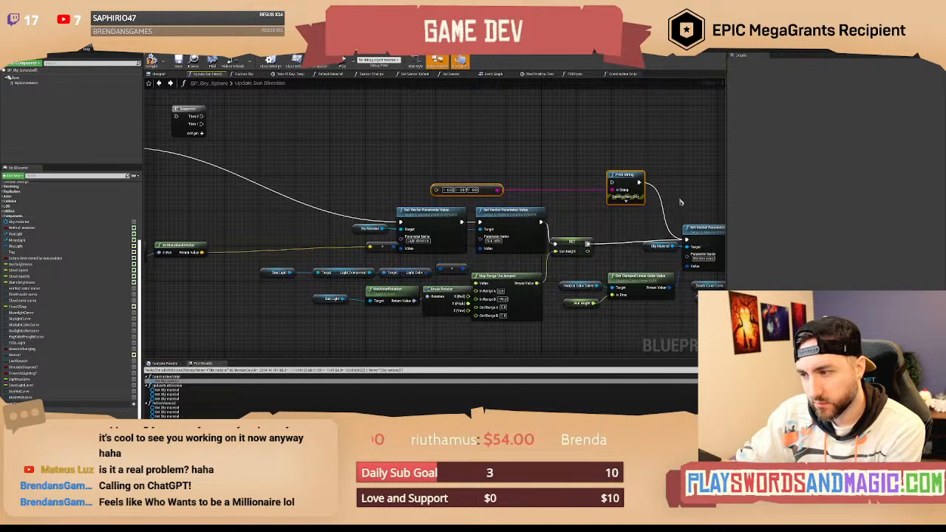
{"action": "key", "text": "Delete"}
Move the Update Sun Direction entry node in line with the Light direction node and delete the unused Sequence node.
{"action": "right_click_drag", "start_coordinate": [317, 188], "coordinate": [482, 189]}
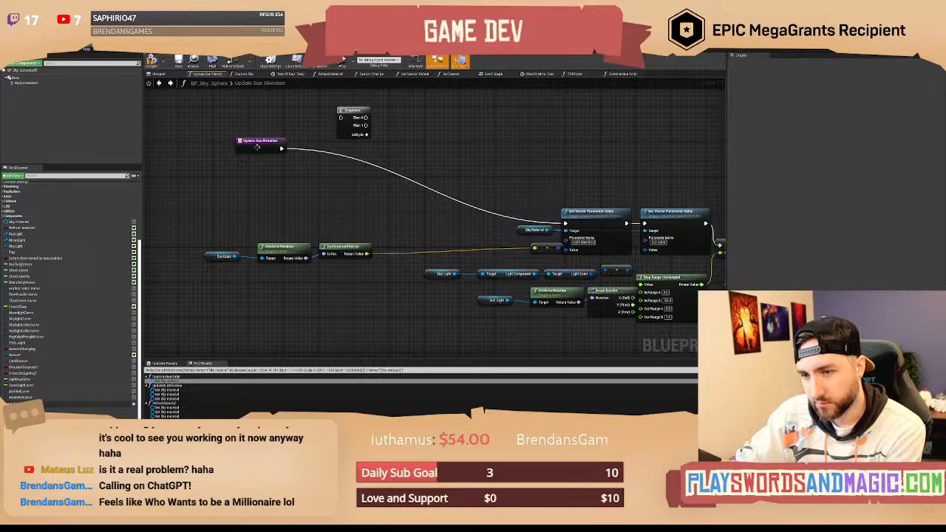
{"action": "left_click_drag", "start_coordinate": [258, 147], "coordinate": [416, 223]}
{"action": "left_click_drag", "start_coordinate": [395, 178], "coordinate": [346, 123]}
{"action": "key", "text": "Delete"}
{"action": "right_click_drag", "start_coordinate": [435, 144], "coordinate": [434, 144]}
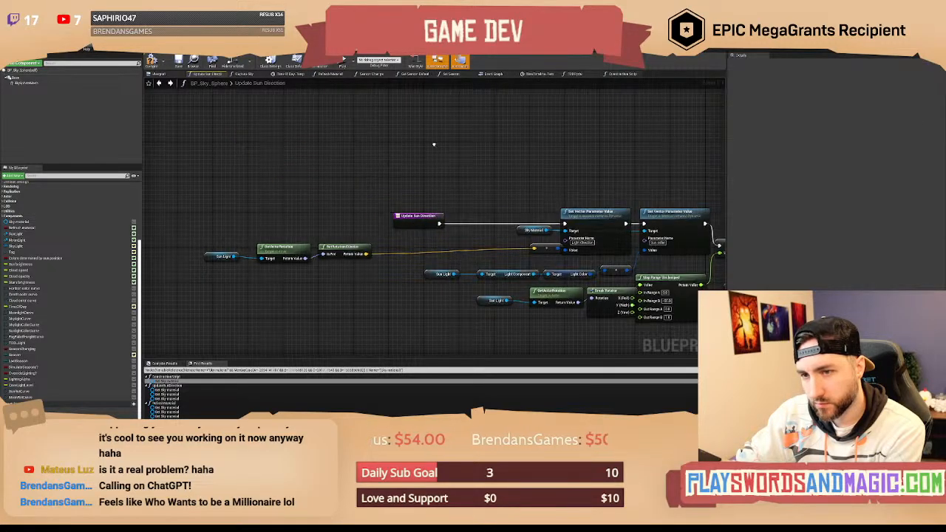
Copy the Time of Day, Sun Rot Curve and Get Float Value nodes from TODCycle into Refresh Material, above the rotator chain.
{"action": "left_click", "coordinate": [159, 83]}
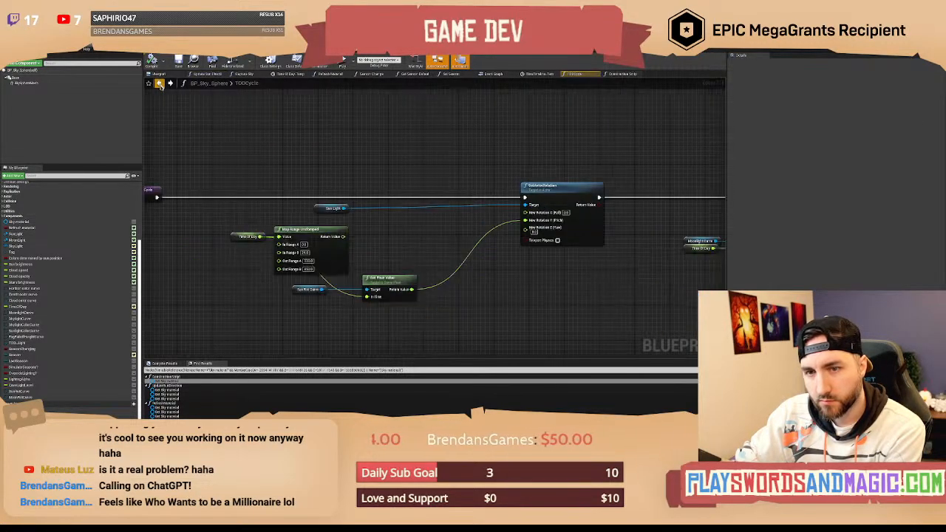
{"action": "right_click_drag", "start_coordinate": [351, 167], "coordinate": [397, 178]}
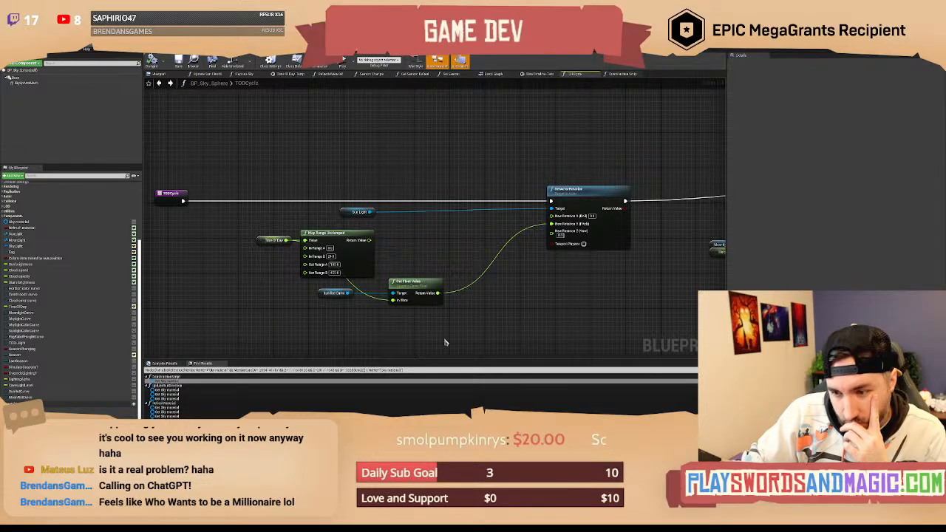
{"action": "left_click_drag", "start_coordinate": [444, 337], "coordinate": [325, 294]}
{"action": "left_click", "coordinate": [275, 241], "text": "shift"}
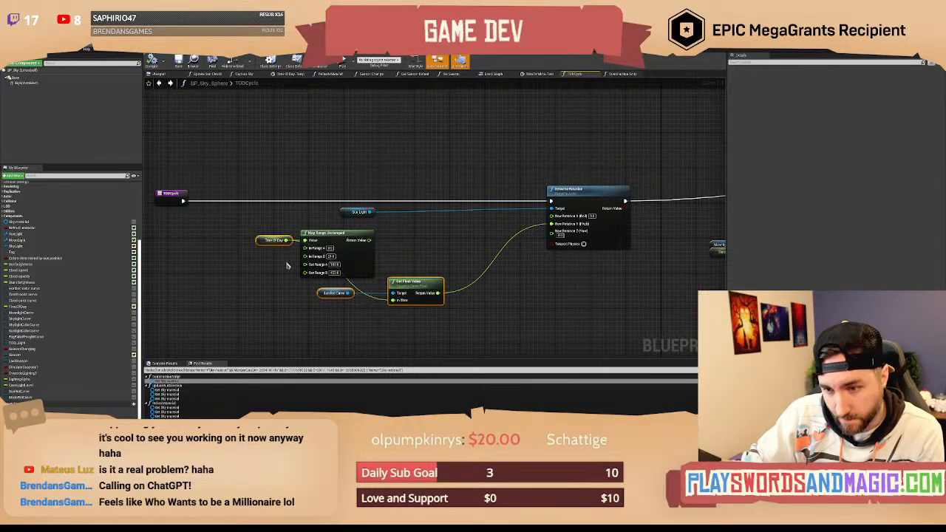
{"action": "left_click", "coordinate": [170, 83]}
{"action": "left_click", "coordinate": [170, 84]}
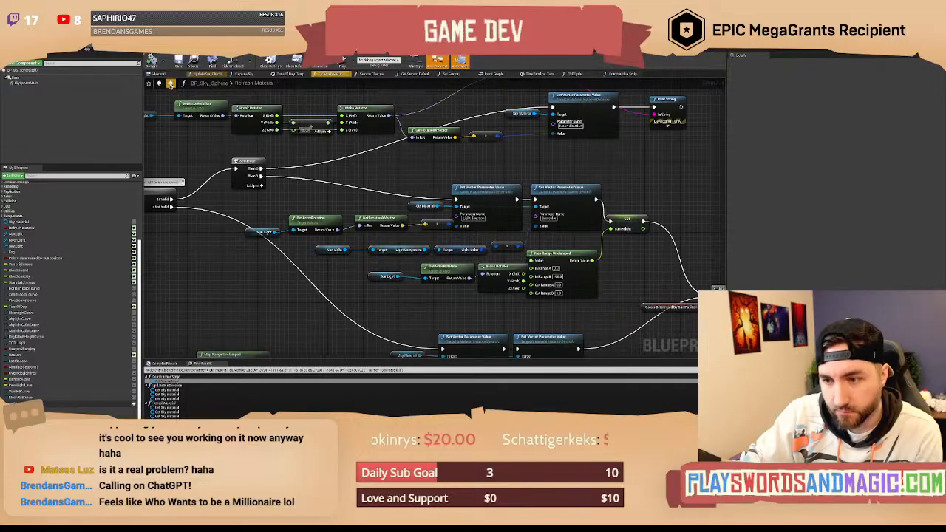
{"action": "right_click_drag", "start_coordinate": [278, 88], "coordinate": [459, 213]}
{"action": "key", "text": "ctrl+v"}
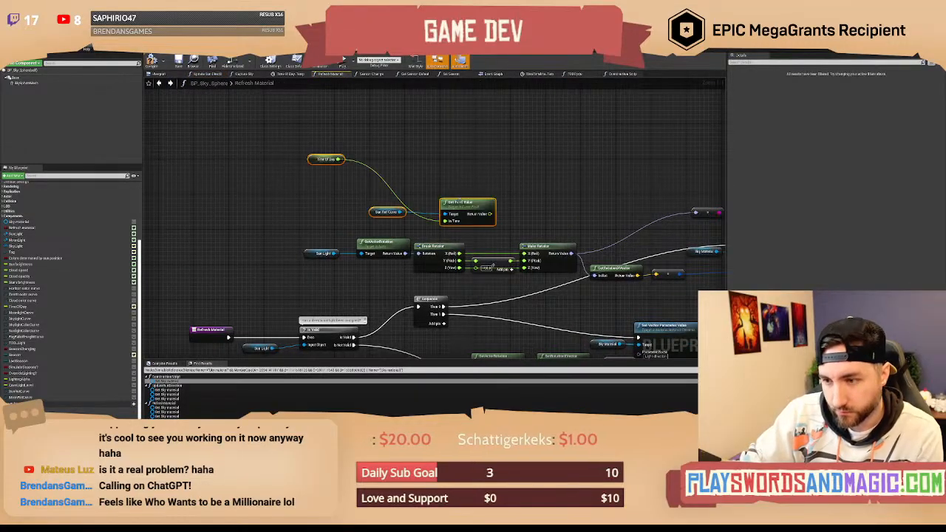
{"action": "left_click_drag", "start_coordinate": [460, 203], "coordinate": [415, 195]}
{"action": "left_click", "coordinate": [502, 223]}
Delete the upper Sun Light, GetActorRotation and Break Rotator nodes, and move Time of Day next to the curve variable.
{"action": "right_click_drag", "start_coordinate": [504, 224], "coordinate": [446, 198]}
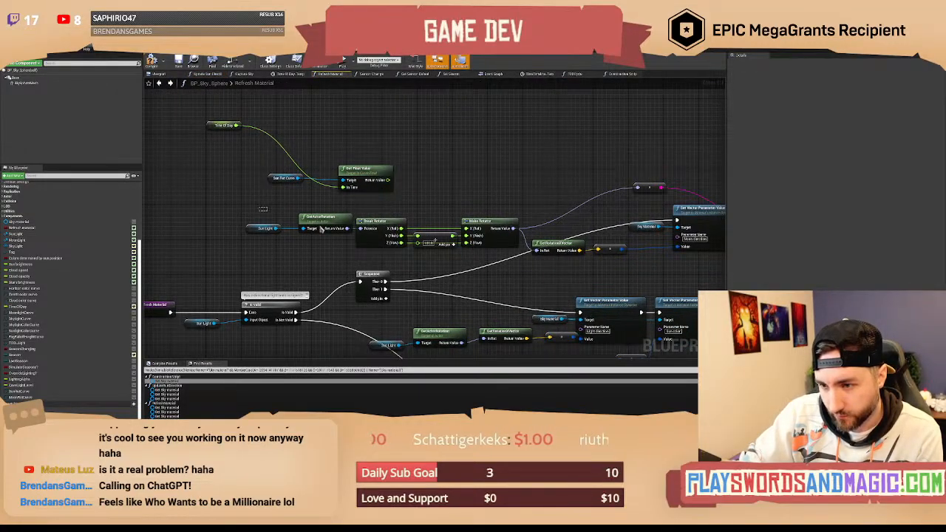
{"action": "left_click_drag", "start_coordinate": [259, 208], "coordinate": [347, 250]}
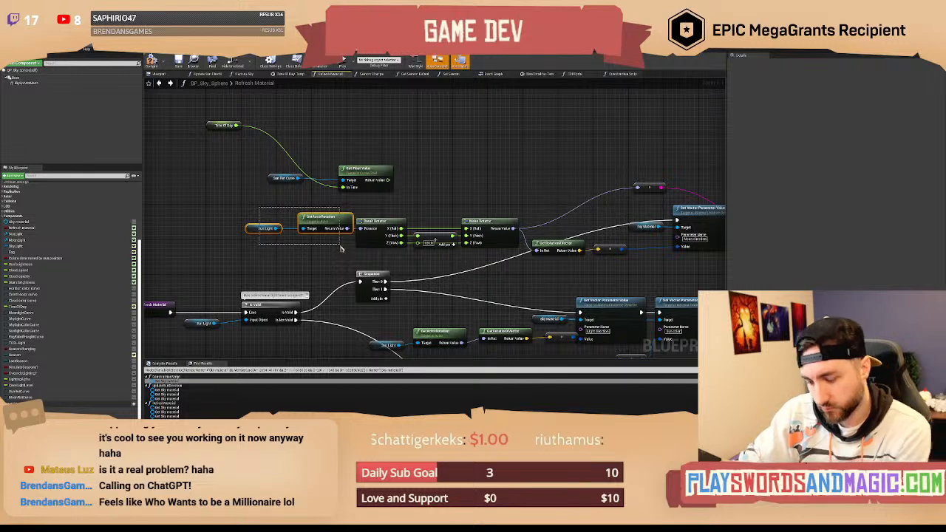
{"action": "key", "text": "Delete"}
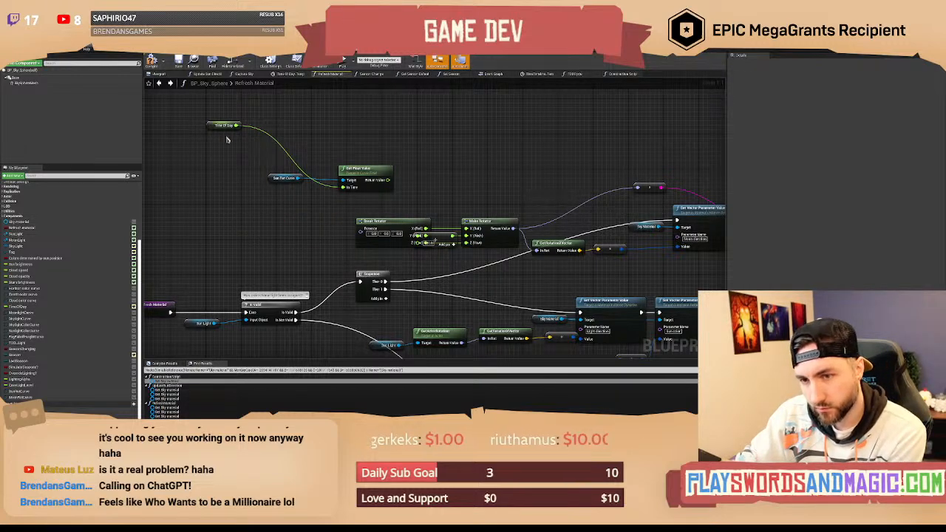
{"action": "left_click_drag", "start_coordinate": [226, 127], "coordinate": [243, 166]}
{"action": "left_click", "coordinate": [375, 229]}
{"action": "key", "text": "Delete"}
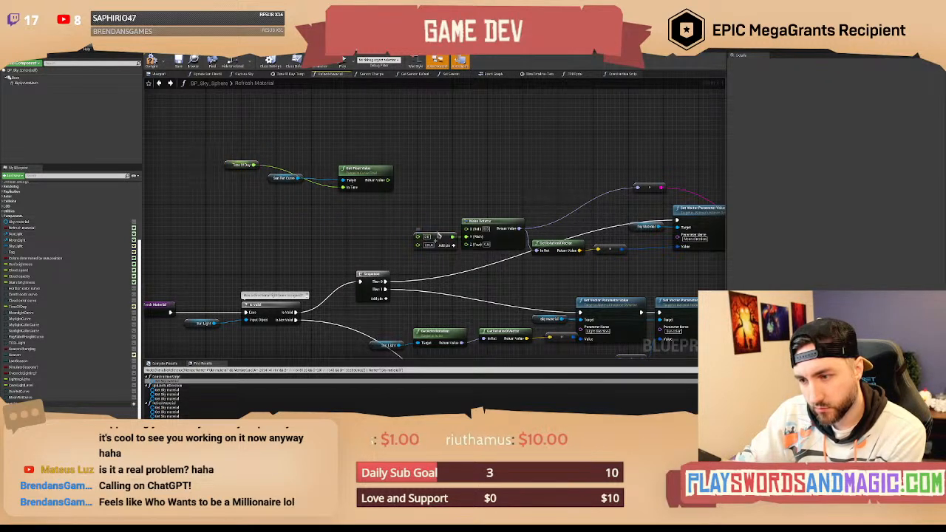
Wire the Get Float Value's result into the Make Rotator's Y (Pitch) and delete the float + node.
{"action": "right_click_drag", "start_coordinate": [431, 239], "coordinate": [402, 236]}
{"action": "left_click_drag", "start_coordinate": [356, 176], "coordinate": [434, 234]}
{"action": "left_click_drag", "start_coordinate": [350, 223], "coordinate": [385, 235]}
{"action": "key", "text": "Delete"}
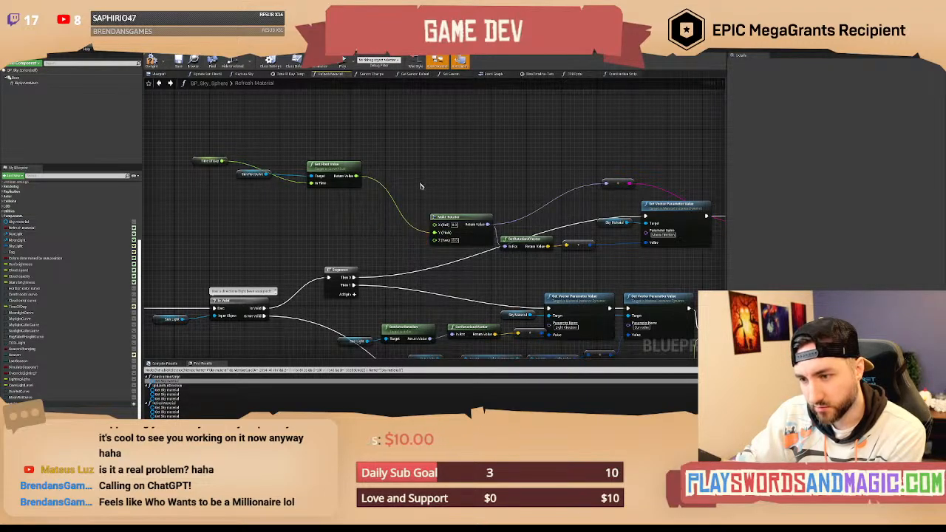
Replace the Sun Rot Curve feeding the Get Float Value node with the MoonRotCurve variable.
{"action": "right_click_drag", "start_coordinate": [348, 208], "coordinate": [386, 193]}
{"action": "left_click_drag", "start_coordinate": [386, 193], "coordinate": [263, 185]}
{"action": "left_click", "coordinate": [31, 397]}
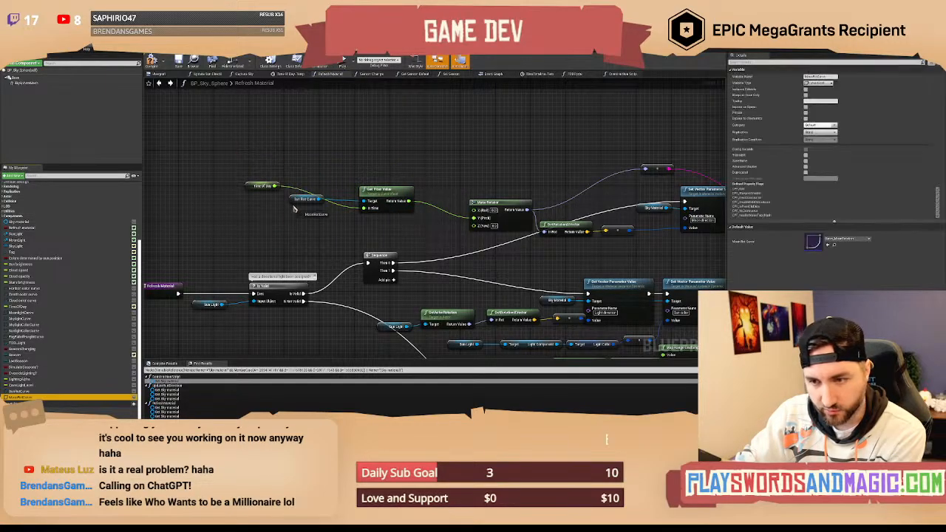
{"action": "left_click_drag", "start_coordinate": [291, 198], "coordinate": [282, 233]}
{"action": "left_click", "coordinate": [435, 164]}
Compile the BP_Sky_Sphere blueprint with the new moon curve wiring and return to the level viewport.
{"action": "right_click_drag", "start_coordinate": [468, 177], "coordinate": [369, 181]}
{"action": "right_click_drag", "start_coordinate": [438, 186], "coordinate": [392, 185]}
{"action": "left_click", "coordinate": [152, 62]}
{"action": "left_click", "coordinate": [46, 42]}
{"action": "key", "text": "w"}
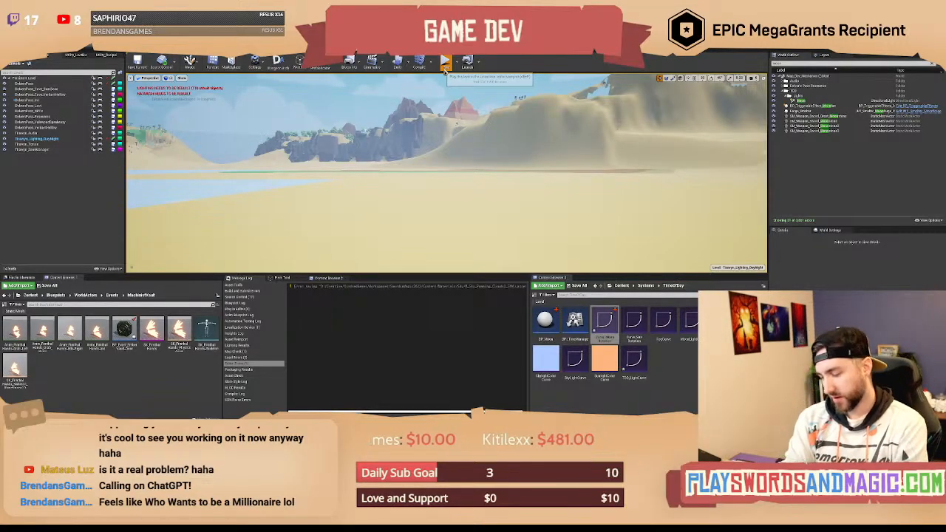
Play the level to watch how the moon moves across the sky, and stop the session.
{"action": "left_click", "coordinate": [445, 65]}
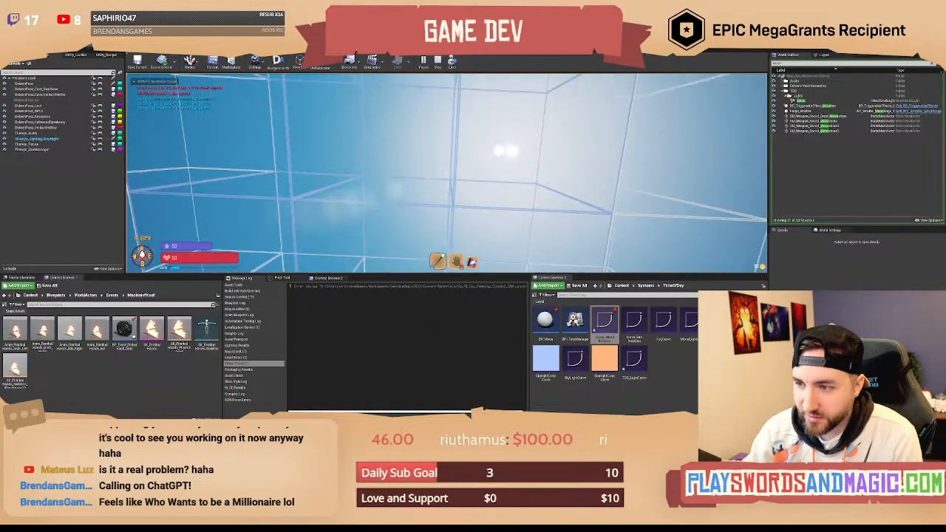
{"action": "key", "text": "Print"}
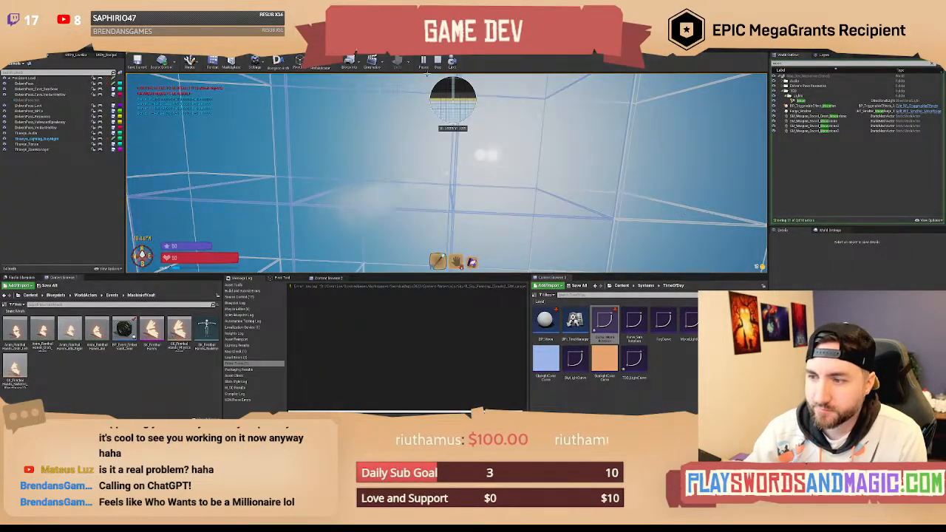
{"action": "left_click_drag", "start_coordinate": [419, 122], "coordinate": [549, 195]}
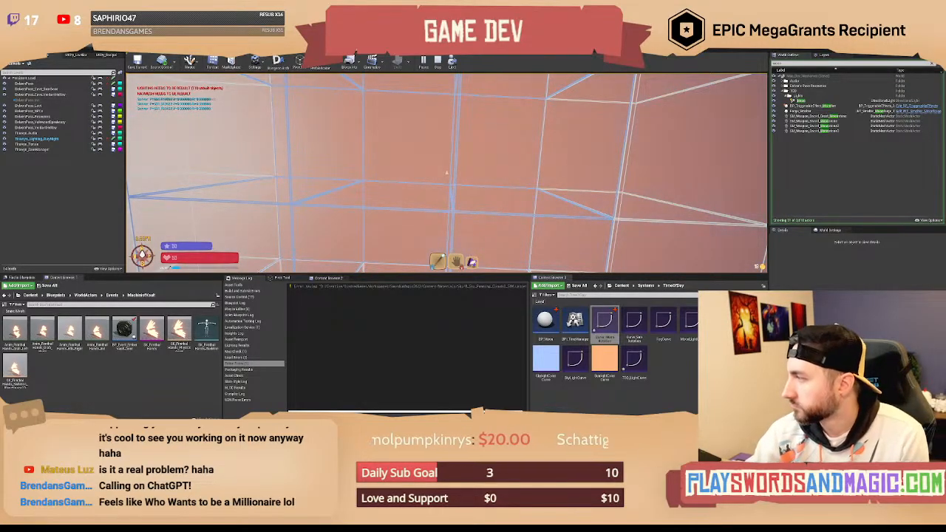
{"action": "left_click", "coordinate": [532, 208]}
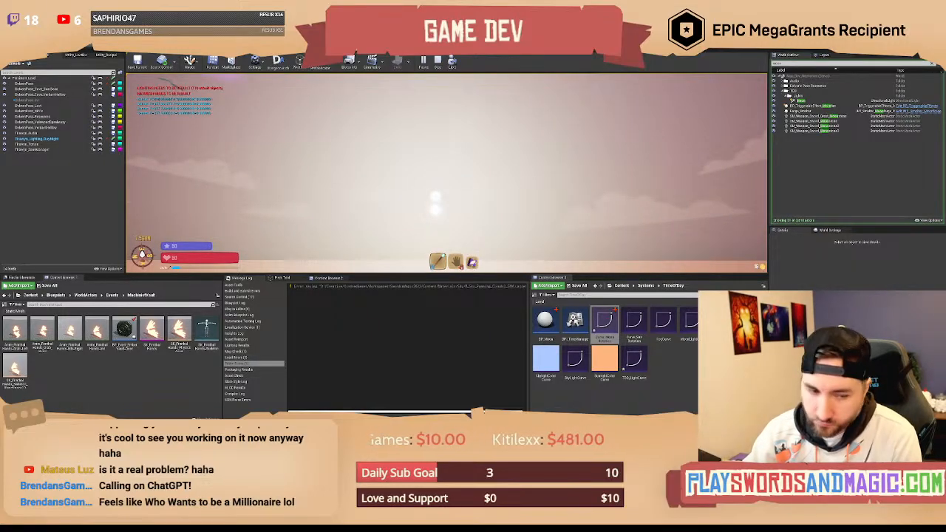
{"action": "key", "text": "Escape"}
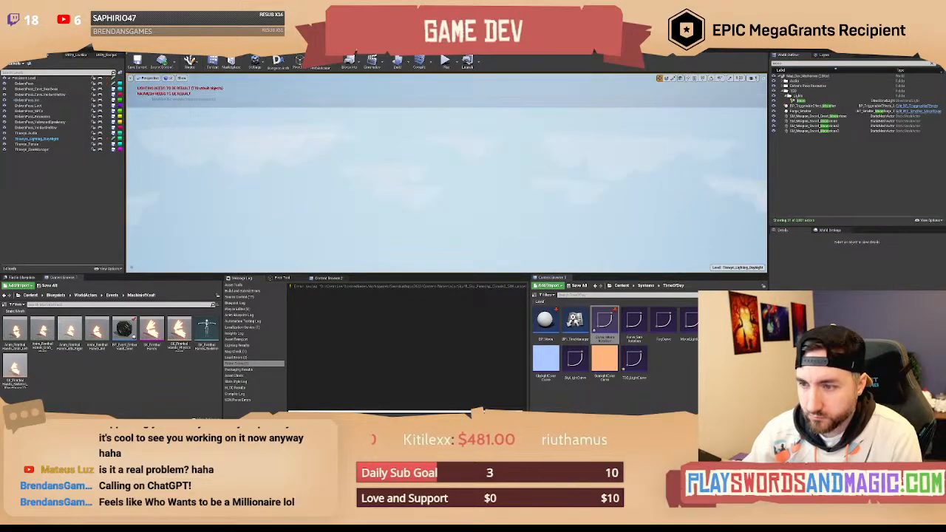
Open the curve asset assigned to the MoonRotCurve variable used in Refresh Material to examine its keys.
{"action": "right_click_drag", "start_coordinate": [446, 172], "coordinate": [473, 168]}
{"action": "key", "text": "w"}
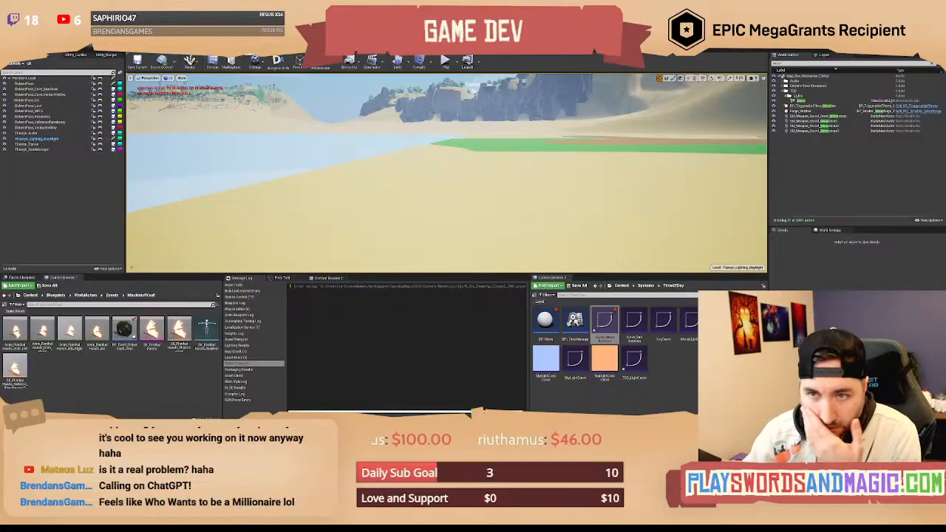
{"action": "left_click", "coordinate": [249, 49]}
{"action": "right_click_drag", "start_coordinate": [312, 152], "coordinate": [338, 130]}
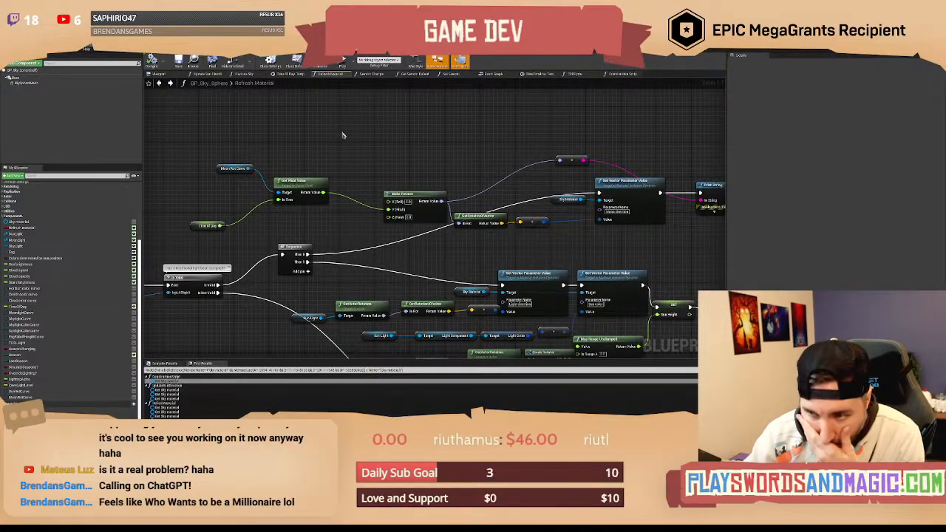
{"action": "right_click_drag", "start_coordinate": [417, 146], "coordinate": [373, 153]}
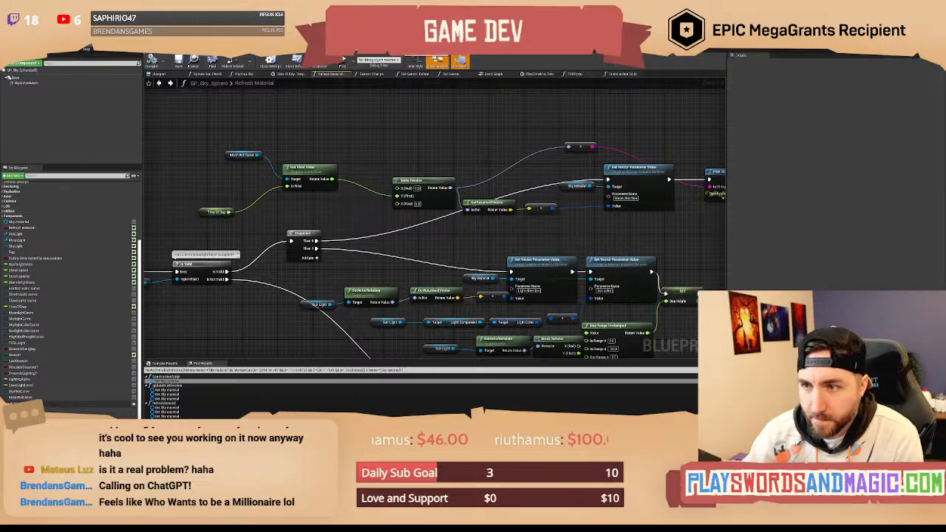
{"action": "left_click", "coordinate": [250, 154]}
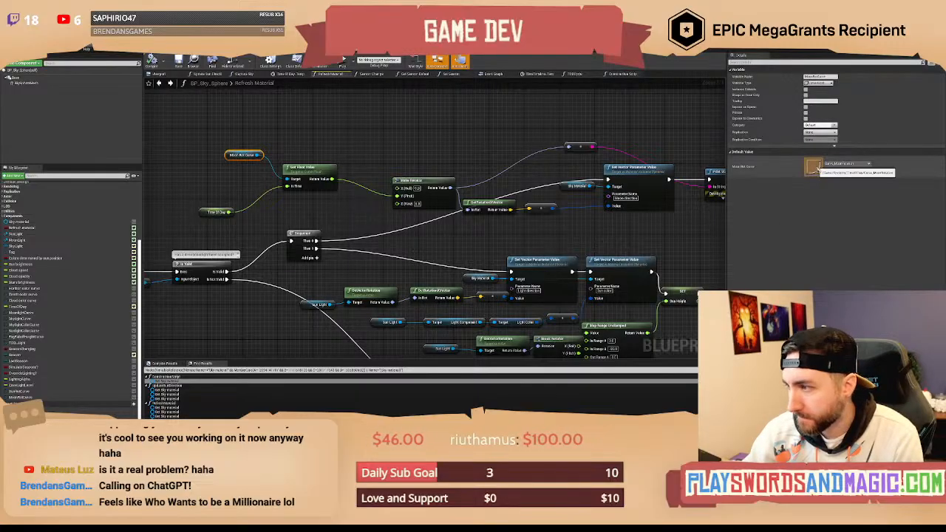
{"action": "double_click", "coordinate": [817, 170]}
{"action": "scroll", "coordinate": [572, 192], "scroll_direction": "down", "scroll_amount": 4}
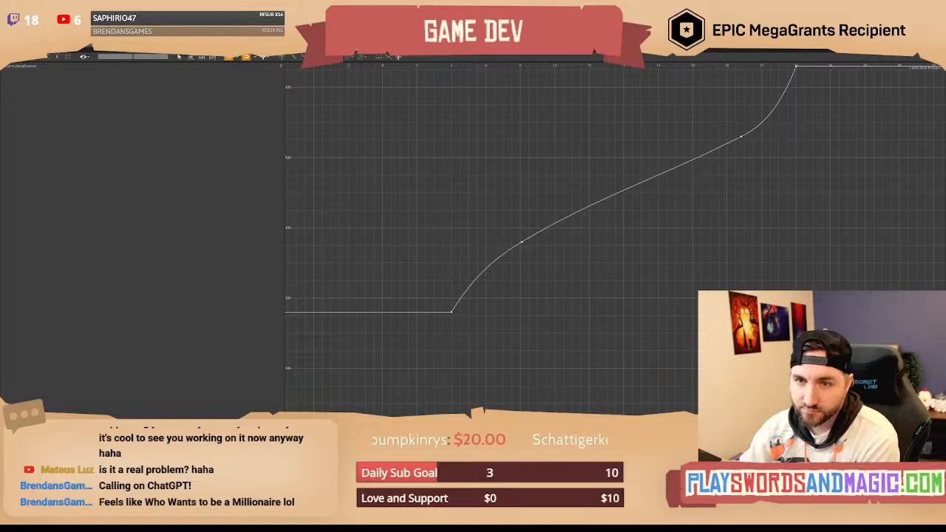
Play the level again, enter the /skip chat command, watch the sky for the moon, and stop the session.
{"action": "left_click", "coordinate": [354, 38]}
{"action": "right_click_drag", "start_coordinate": [396, 138], "coordinate": [416, 177]}
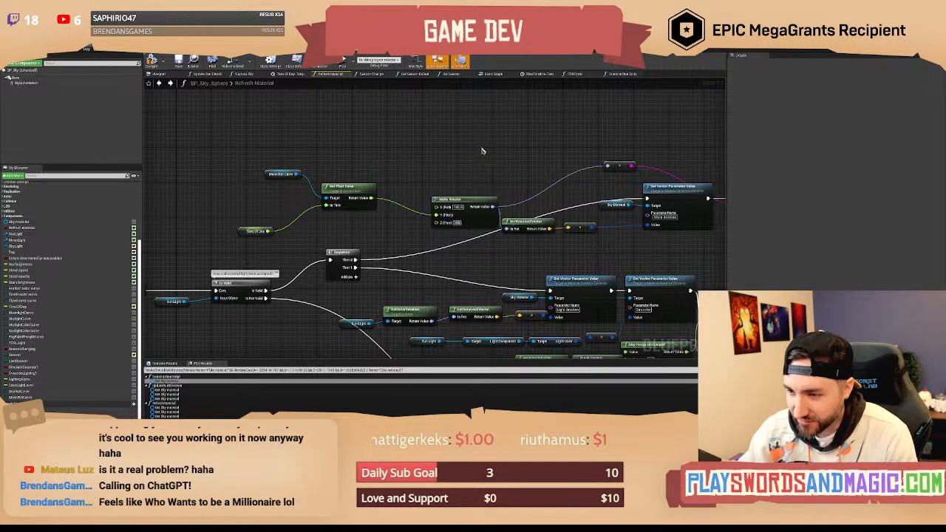
{"action": "right_click_drag", "start_coordinate": [482, 151], "coordinate": [428, 147]}
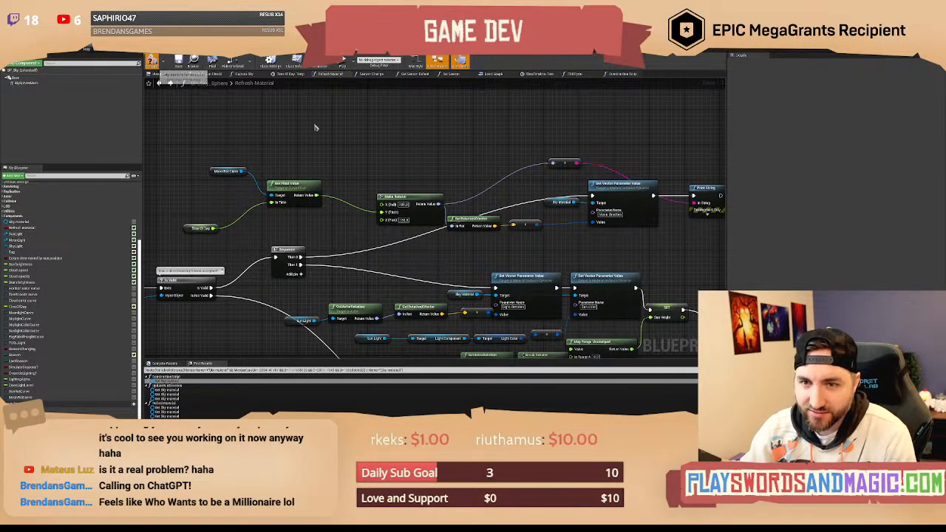
{"action": "left_click", "coordinate": [62, 43]}
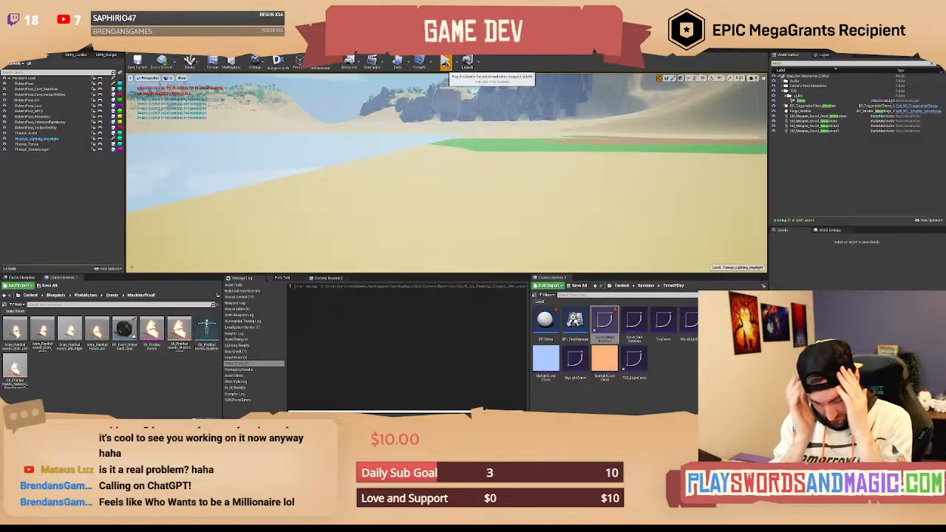
{"action": "left_click", "coordinate": [445, 62]}
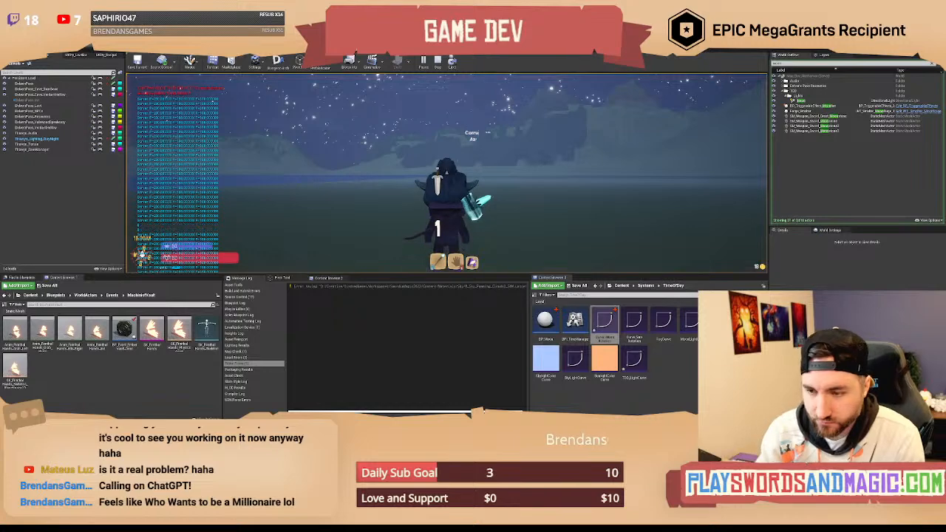
{"action": "type", "text": "/skip"}
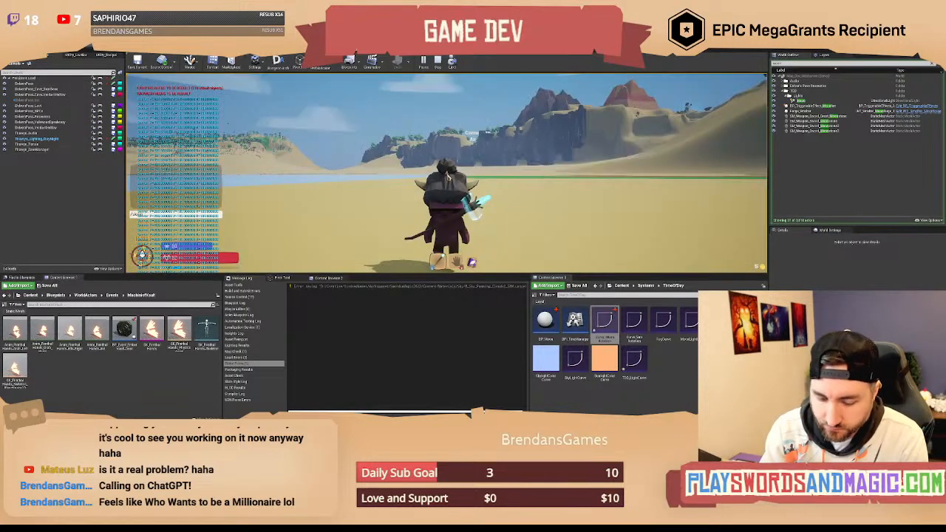
{"action": "key", "text": "Return"}
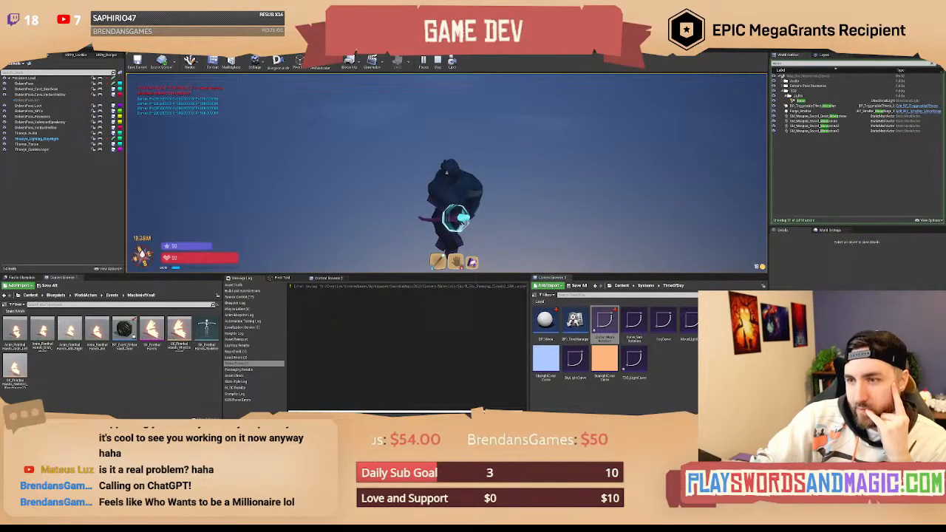
{"action": "key", "text": "Escape"}
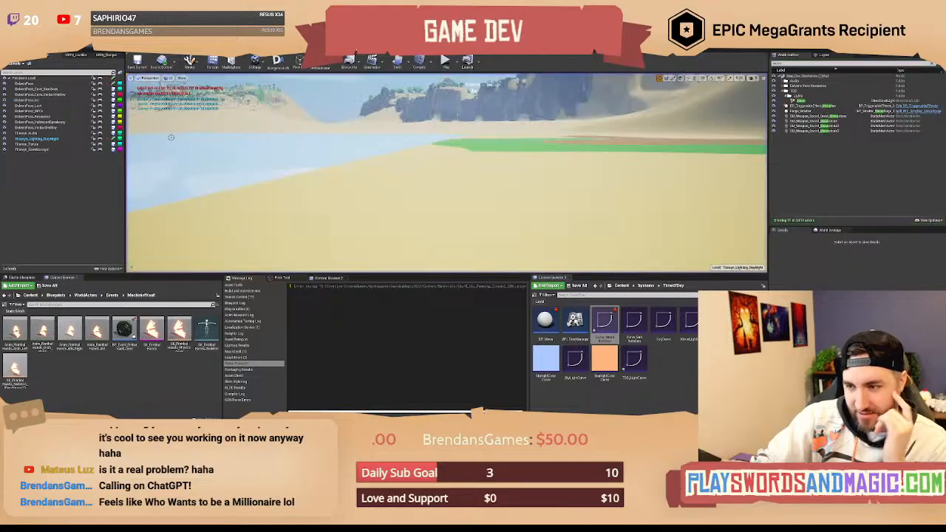
Replace the MoonRotCurve variable feeding Get Float Value in Refresh Material with the SunRotCurve variable.
{"action": "right_click_drag", "start_coordinate": [447, 173], "coordinate": [556, 152]}
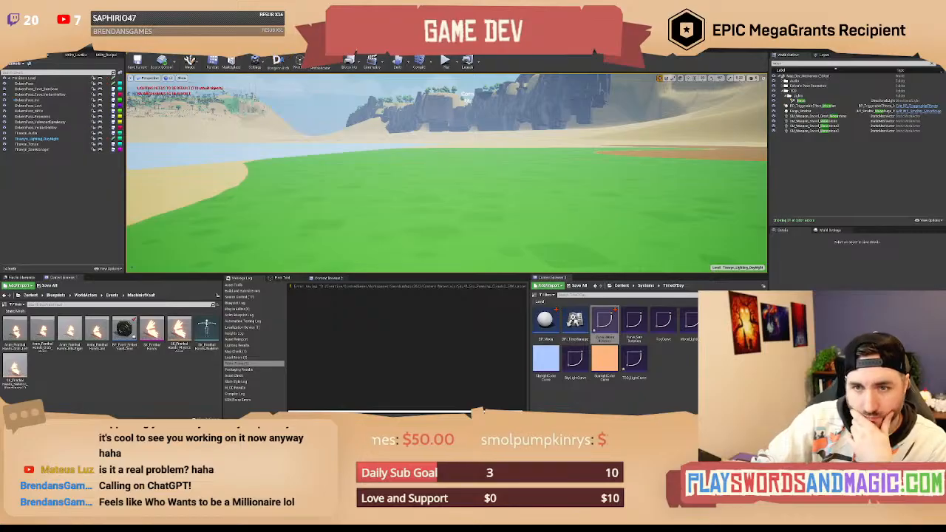
{"action": "left_click", "coordinate": [203, 40]}
{"action": "right_click_drag", "start_coordinate": [384, 174], "coordinate": [426, 166]}
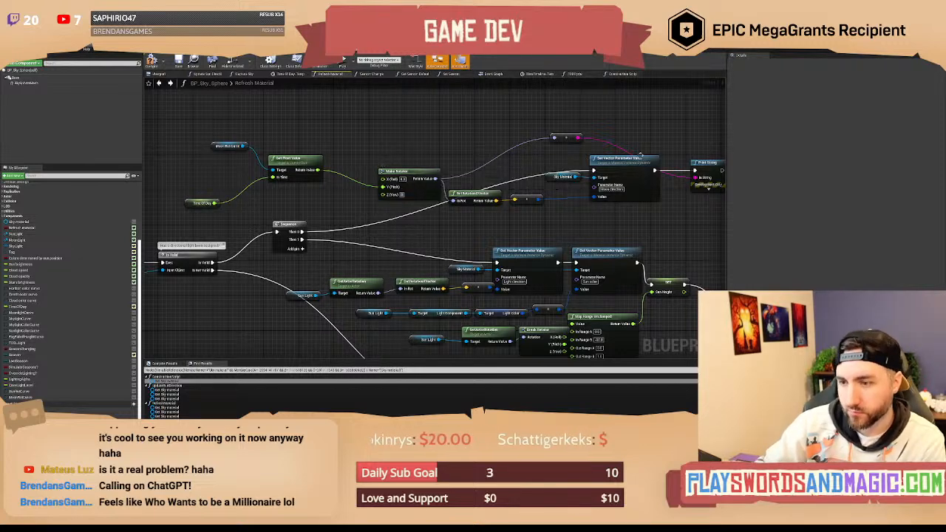
{"action": "right_click_drag", "start_coordinate": [426, 140], "coordinate": [436, 151]}
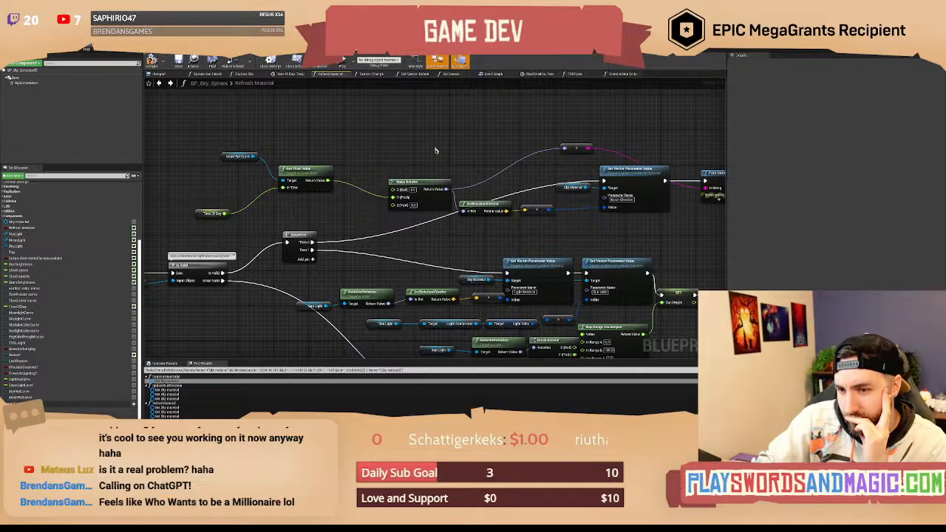
{"action": "right_click_drag", "start_coordinate": [394, 149], "coordinate": [402, 156]}
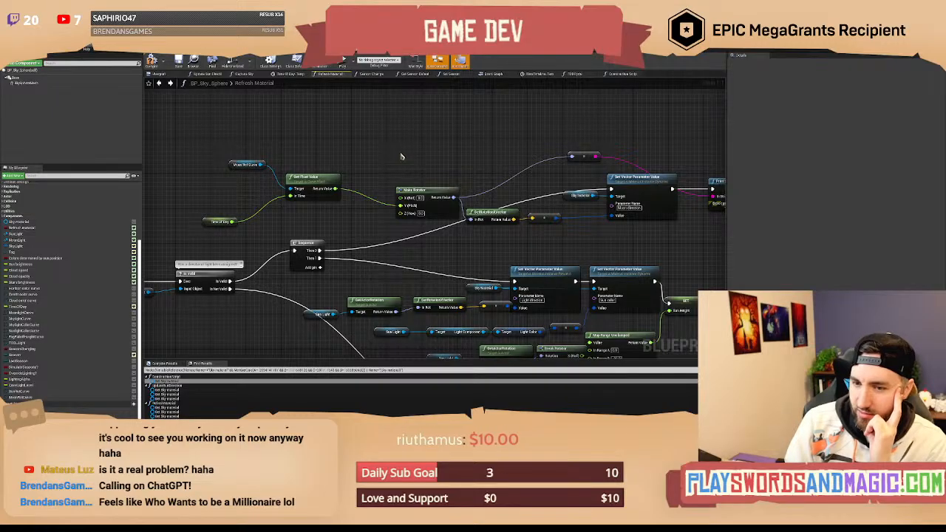
{"action": "right_click_drag", "start_coordinate": [362, 150], "coordinate": [324, 172]}
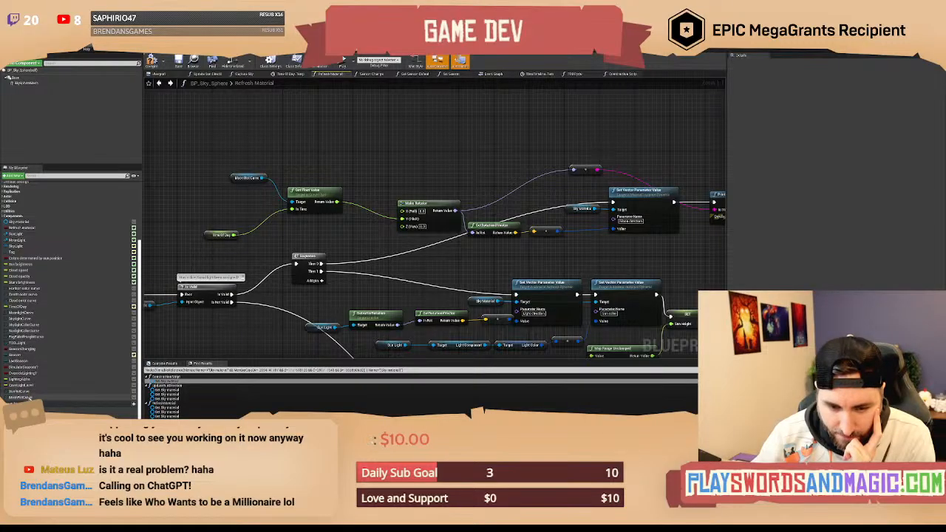
{"action": "left_click", "coordinate": [28, 393]}
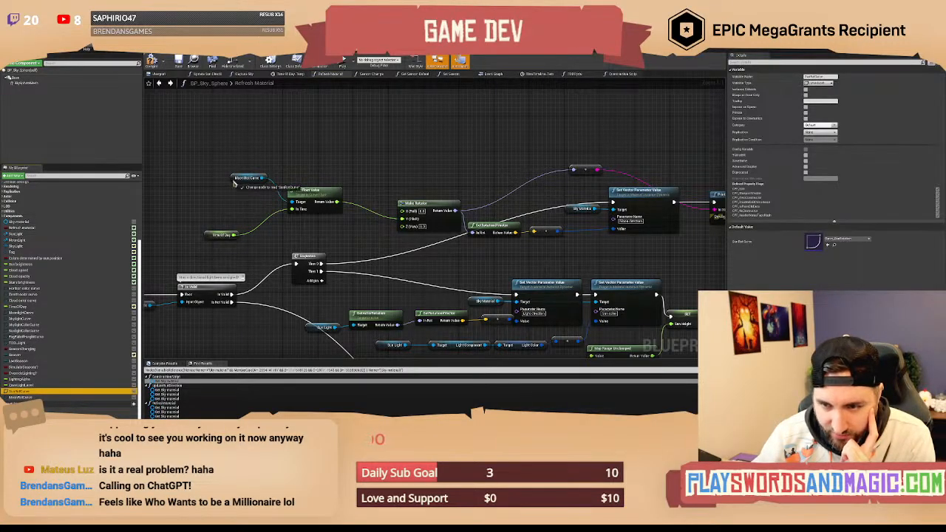
{"action": "right_click_drag", "start_coordinate": [317, 179], "coordinate": [370, 177]}
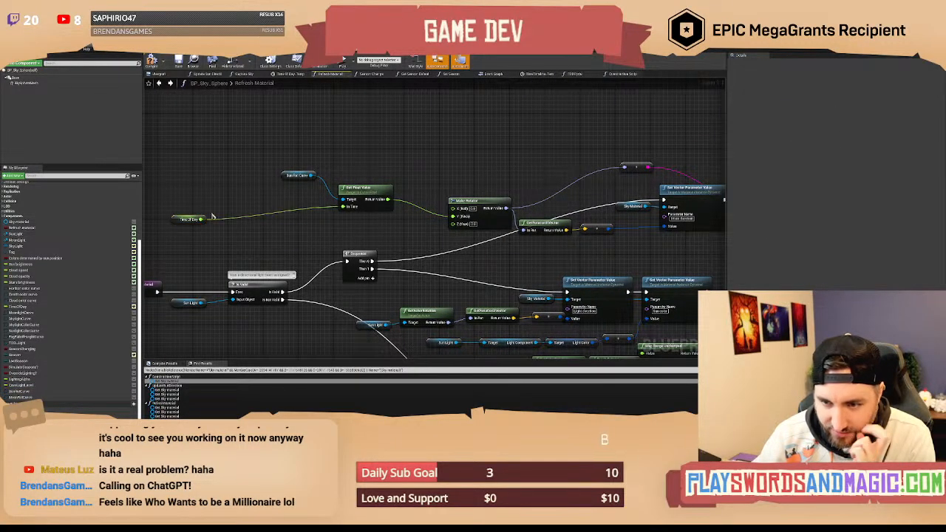
{"action": "left_click_drag", "start_coordinate": [200, 219], "coordinate": [227, 215]}
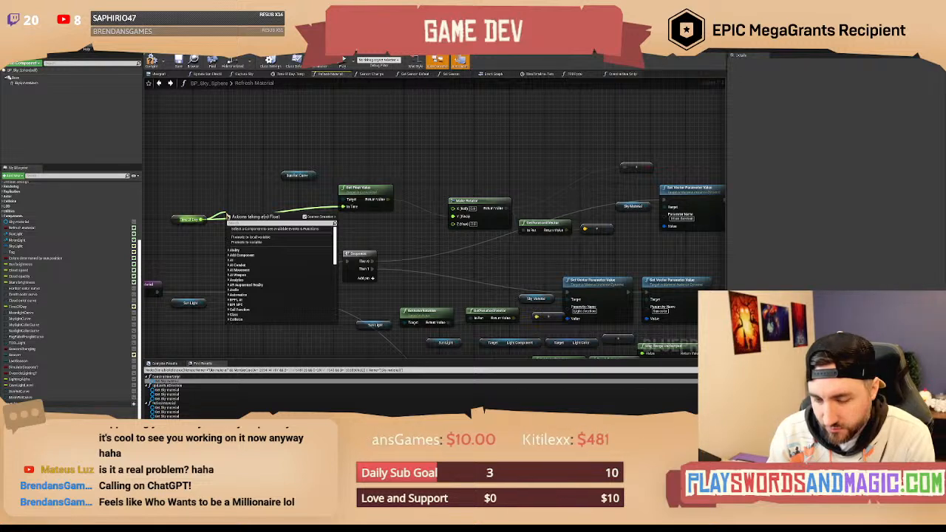
{"action": "type", "text": "="}
{"action": "key", "text": "BackSpace"}
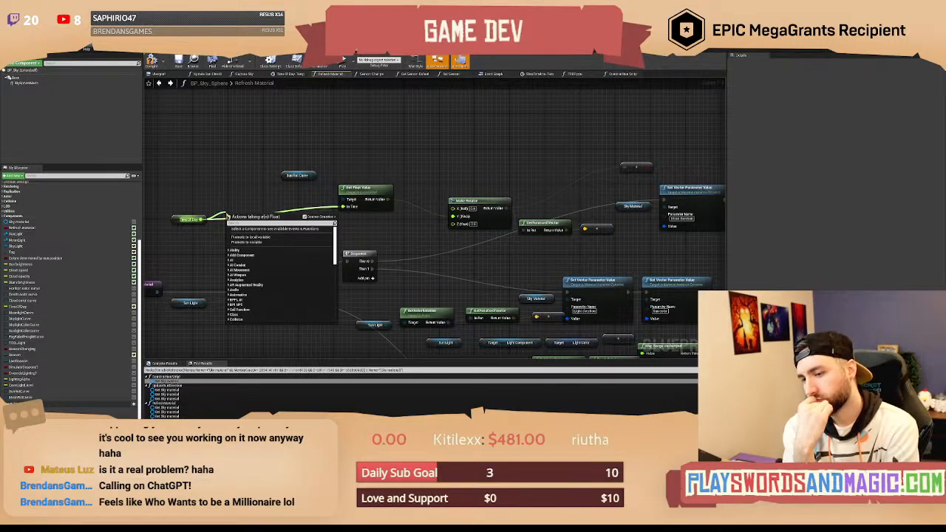
{"action": "left_click", "coordinate": [247, 179]}
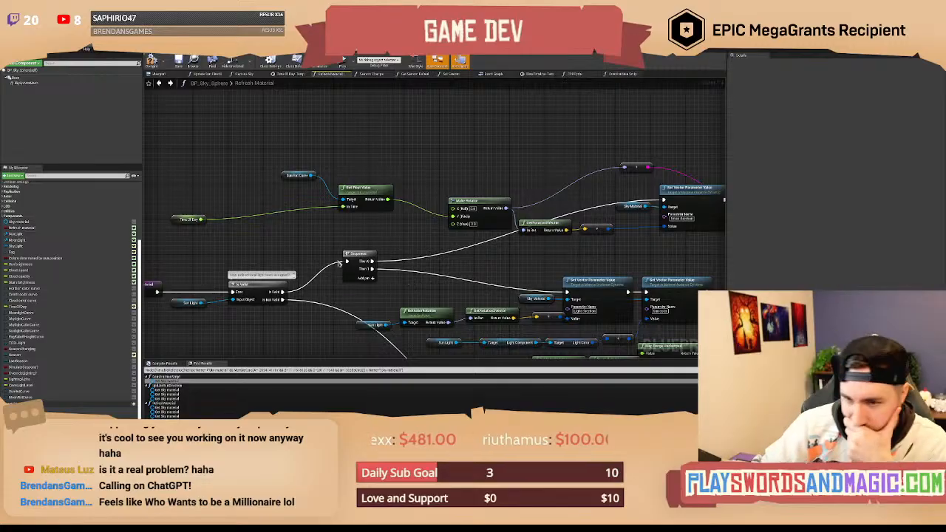
Examine the full moon rotation curve with all its keys selected, checking the time and value of its first rising key.
{"action": "mouse_move", "coordinate": [318, 252]}
{"action": "right_mouse_down"}
{"action": "mouse_move", "coordinate": [317, 239]}
{"action": "mouse_move", "coordinate": [321, 247]}
{"action": "right_mouse_up"}
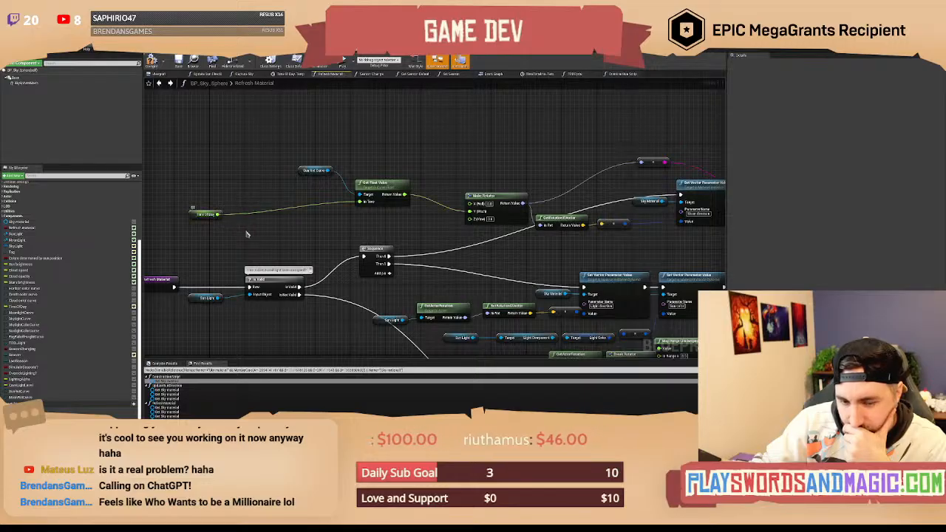
{"action": "right_click_drag", "start_coordinate": [269, 235], "coordinate": [256, 232]}
{"action": "left_click", "coordinate": [445, 45]}
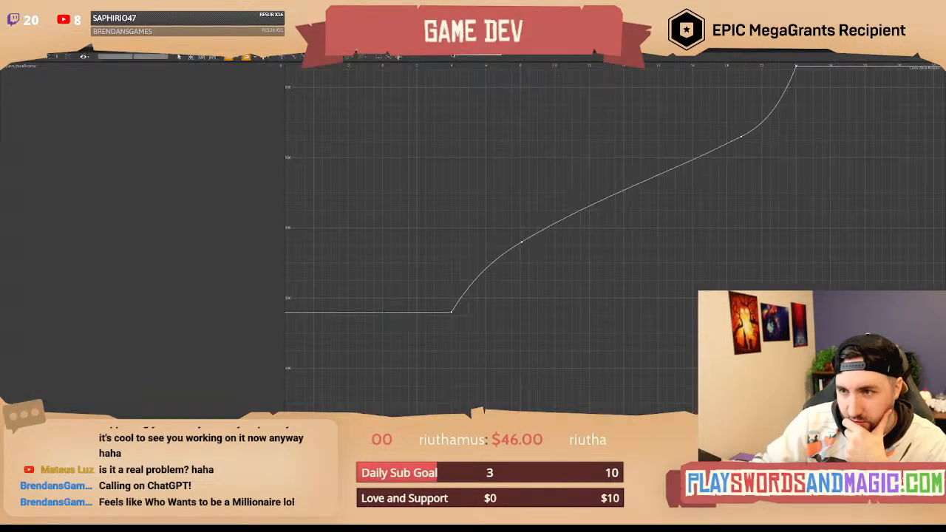
{"action": "right_click_drag", "start_coordinate": [479, 179], "coordinate": [428, 223]}
{"action": "scroll", "coordinate": [460, 187], "scroll_direction": "down", "scroll_amount": 3}
{"action": "scroll", "coordinate": [431, 221], "scroll_direction": "down", "scroll_amount": 3}
{"action": "scroll", "coordinate": [430, 226], "scroll_direction": "up", "scroll_amount": 1}
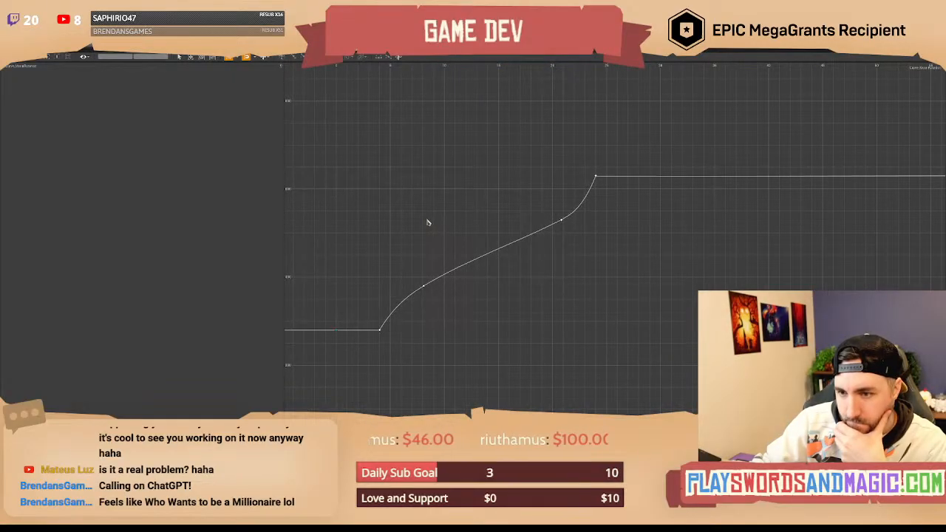
{"action": "left_click_drag", "start_coordinate": [368, 150], "coordinate": [644, 365]}
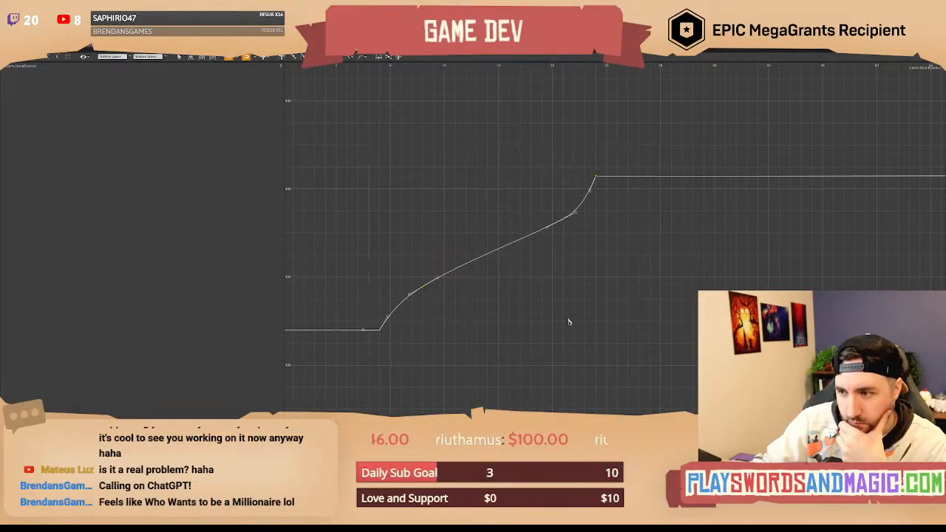
{"action": "mouse_move", "coordinate": [380, 332]}
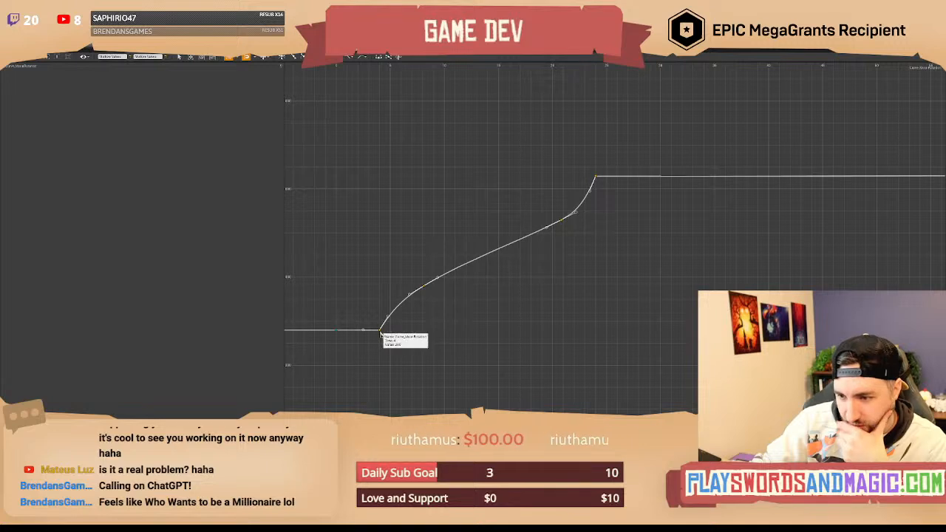
Examine the key values on the moon rotation curve and compare them with the keys on the sun rotation curve.
{"action": "right_click_drag", "start_coordinate": [376, 301], "coordinate": [384, 295]}
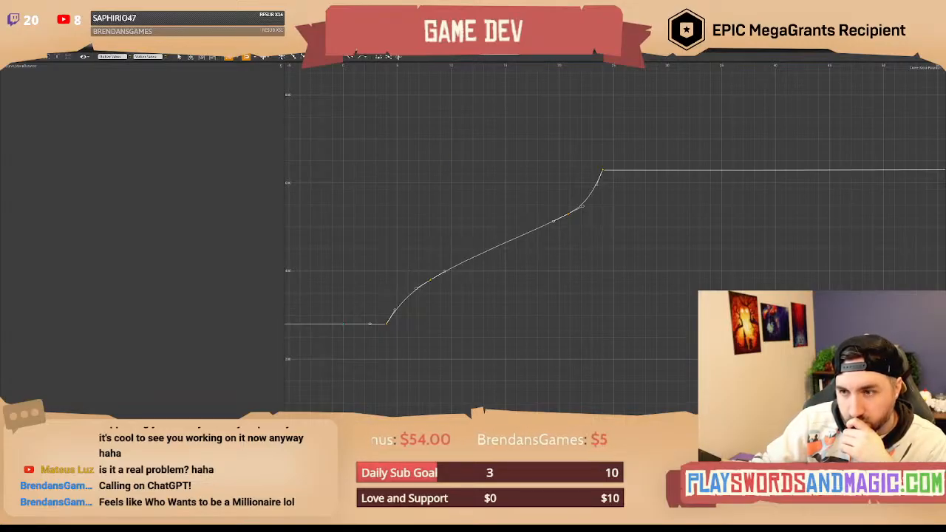
{"action": "right_click_drag", "start_coordinate": [432, 215], "coordinate": [451, 210]}
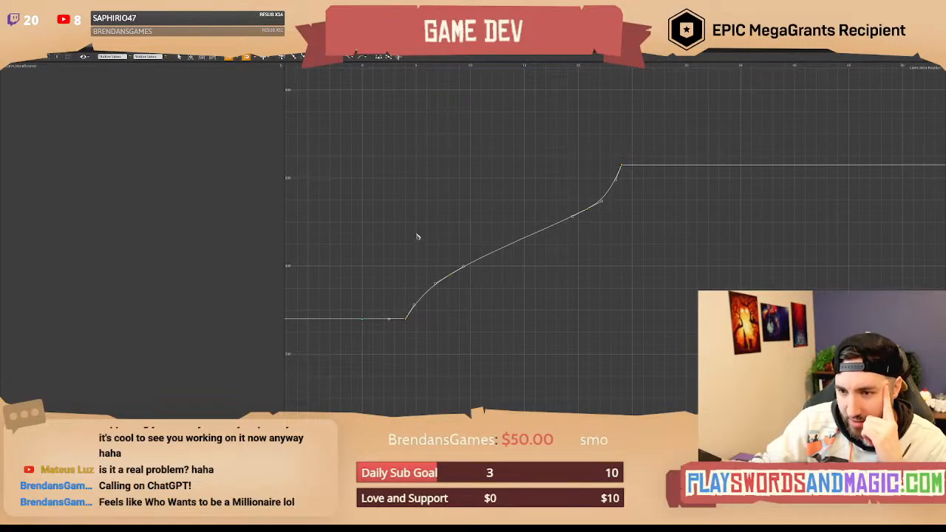
{"action": "right_click_drag", "start_coordinate": [387, 254], "coordinate": [389, 239]}
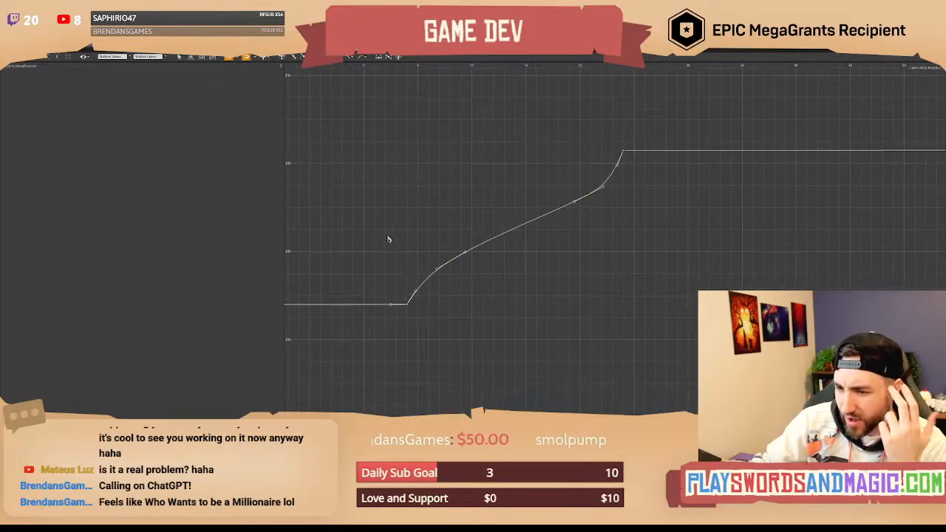
{"action": "left_click_drag", "start_coordinate": [366, 220], "coordinate": [431, 348]}
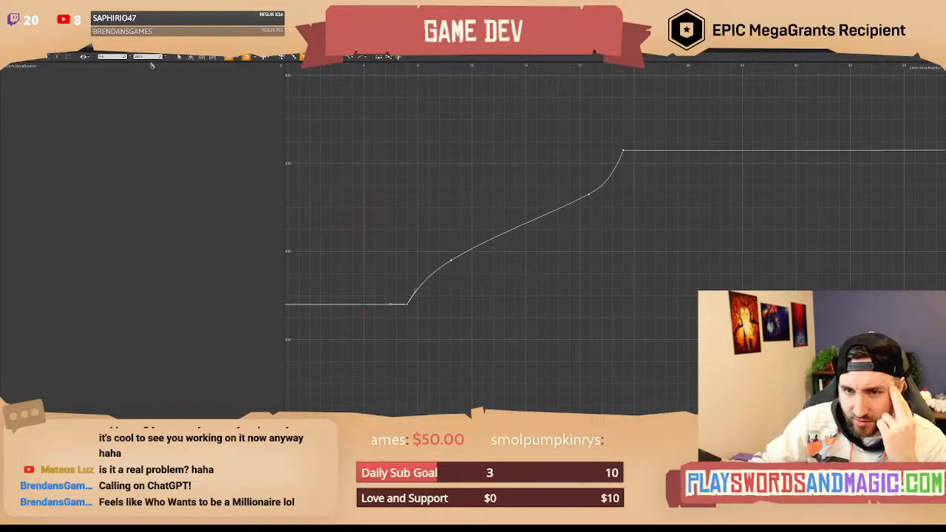
{"action": "left_click", "coordinate": [405, 11]}
{"action": "scroll", "coordinate": [417, 195], "scroll_direction": "down", "scroll_amount": 2}
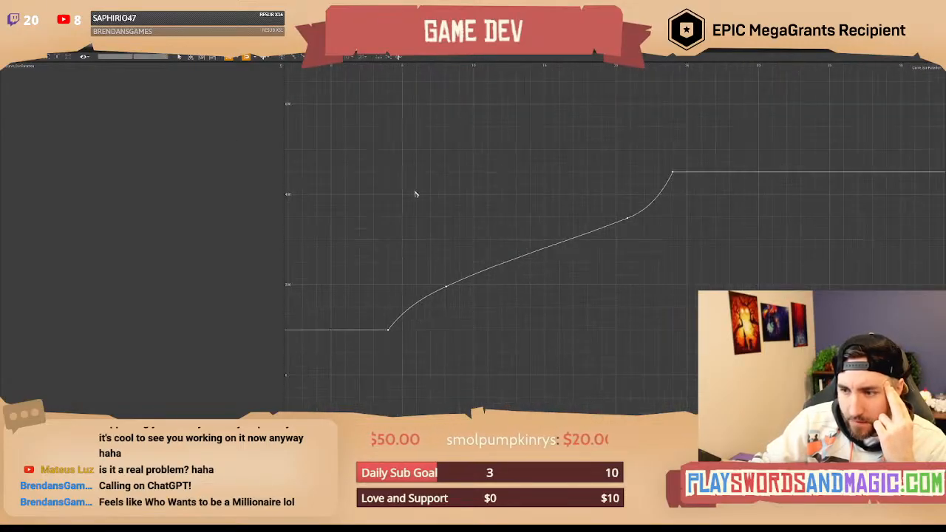
{"action": "left_click_drag", "start_coordinate": [360, 191], "coordinate": [400, 364]}
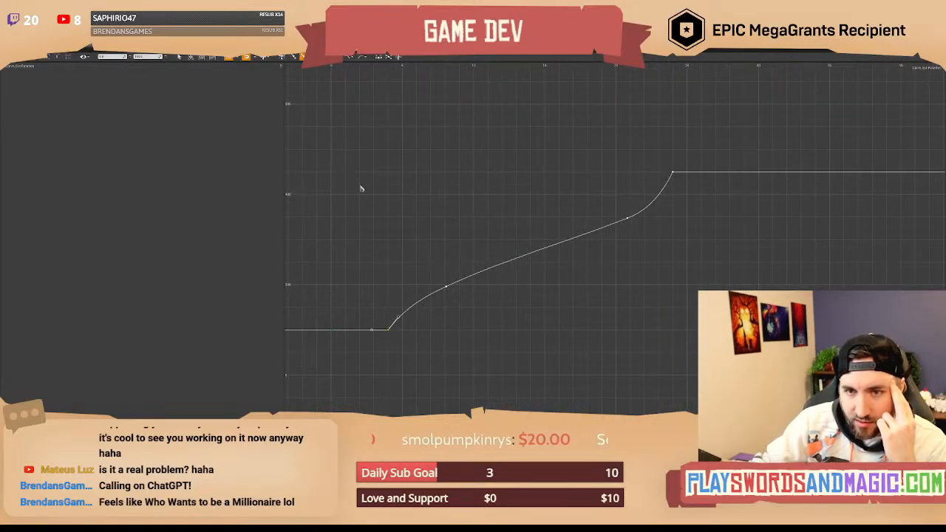
{"action": "left_click_drag", "start_coordinate": [392, 226], "coordinate": [489, 311]}
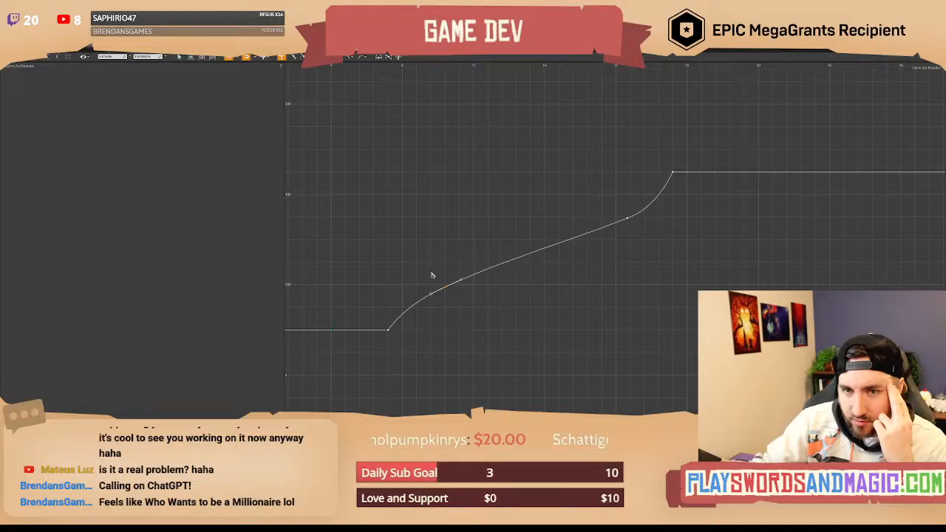
{"action": "left_click", "coordinate": [388, 329]}
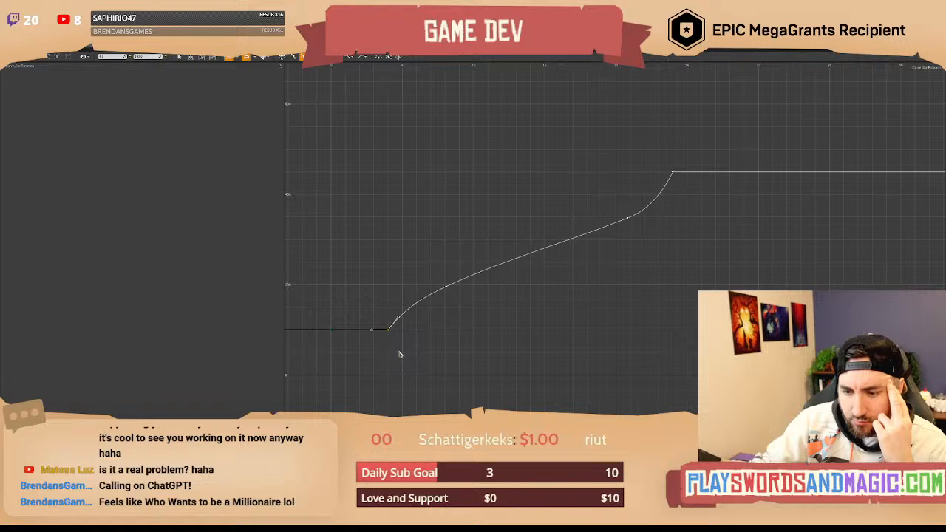
{"action": "right_click_drag", "start_coordinate": [430, 247], "coordinate": [411, 240]}
{"action": "left_click_drag", "start_coordinate": [408, 240], "coordinate": [437, 294]}
{"action": "right_click_drag", "start_coordinate": [523, 189], "coordinate": [496, 202]}
{"action": "left_click_drag", "start_coordinate": [546, 190], "coordinate": [601, 248]}
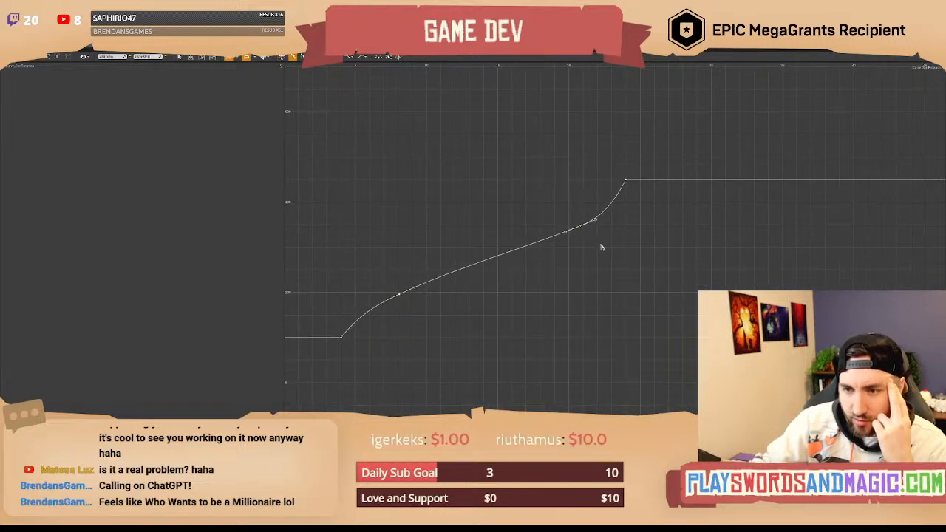
{"action": "right_click_drag", "start_coordinate": [602, 257], "coordinate": [593, 260]}
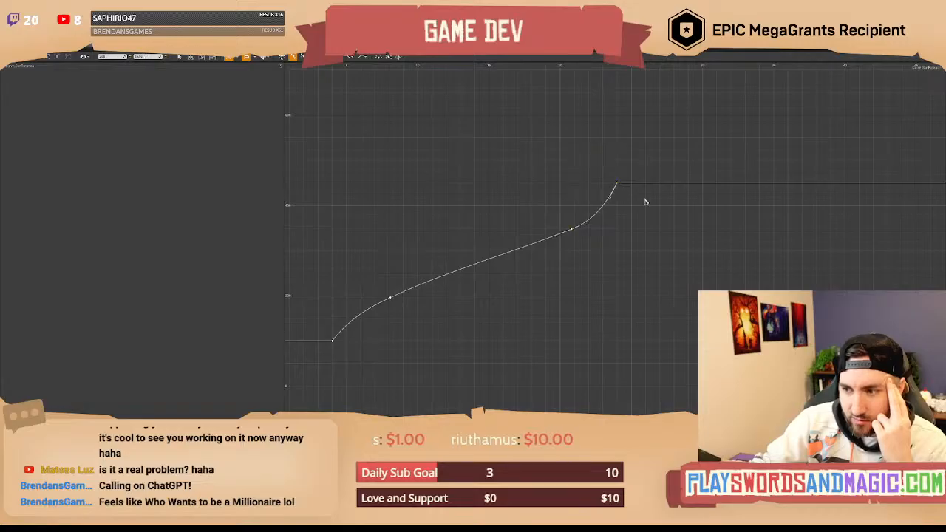
Set the first two keys of the moon rotation curve to a value of 100 for a flat start.
{"action": "left_click", "coordinate": [436, 15]}
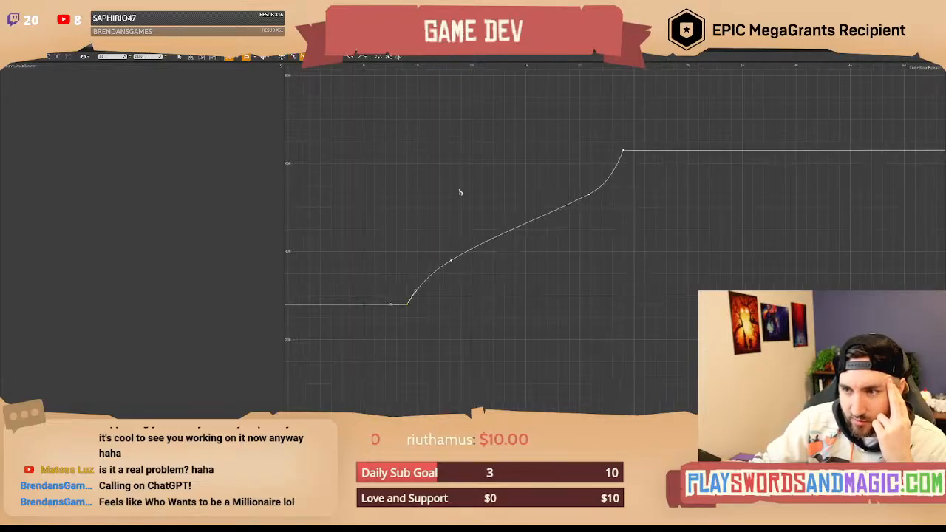
{"action": "left_click_drag", "start_coordinate": [393, 265], "coordinate": [423, 329]}
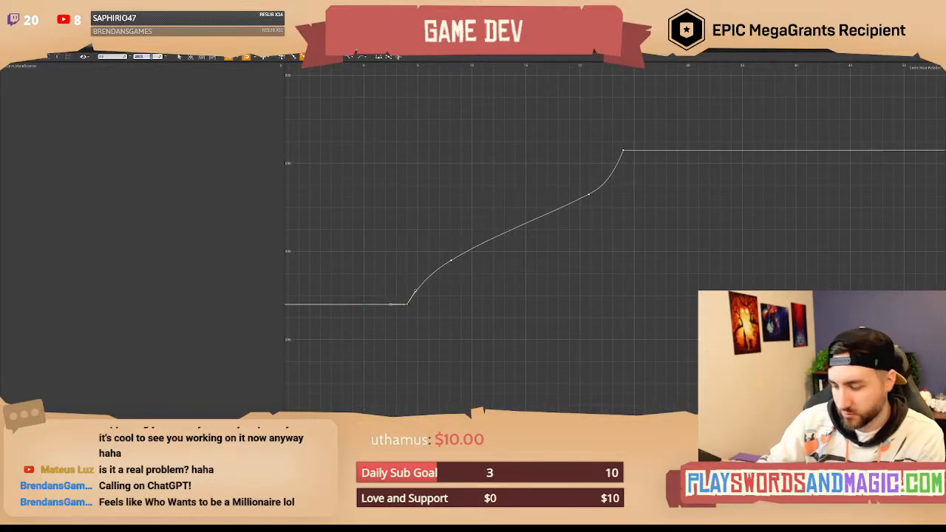
{"action": "key", "text": "Return"}
{"action": "left_click", "coordinate": [375, 316]}
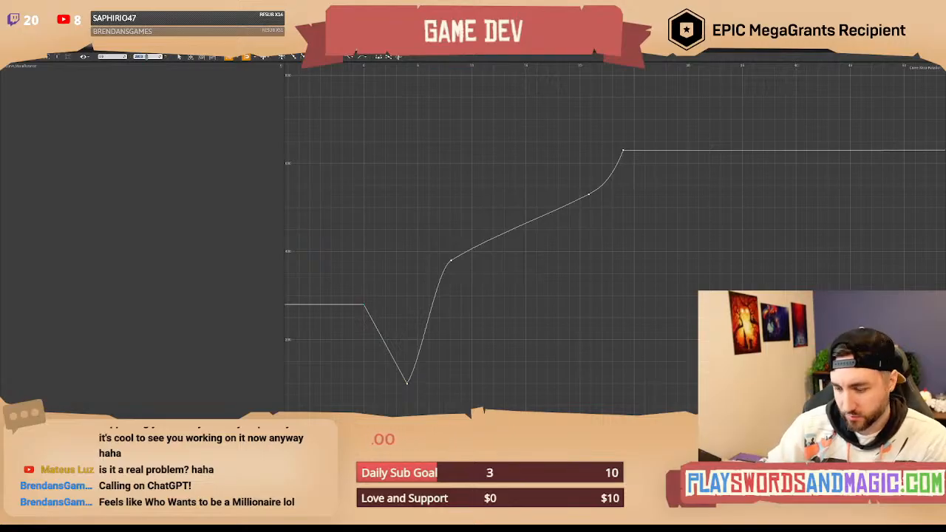
{"action": "type", "text": "100"}
{"action": "key", "text": "Return"}
Set the values of the moon rotation curve's next two keys to 200 and 350.
{"action": "left_click_drag", "start_coordinate": [387, 206], "coordinate": [474, 273]}
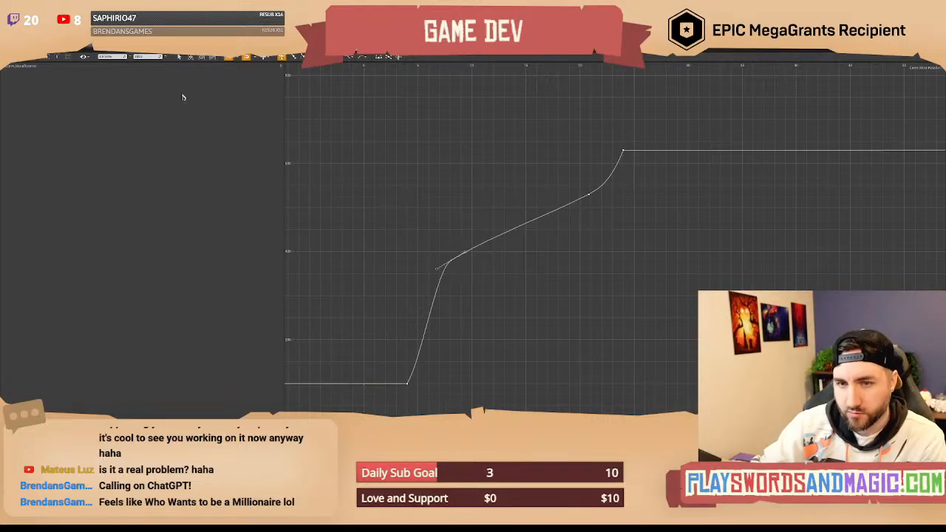
{"action": "type", "text": "200"}
{"action": "key", "text": "Return"}
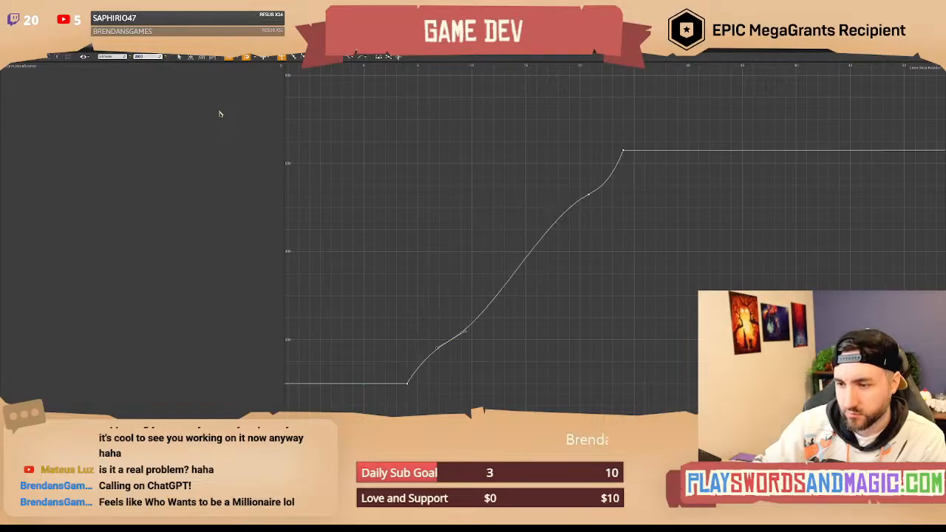
{"action": "left_click_drag", "start_coordinate": [560, 178], "coordinate": [602, 211]}
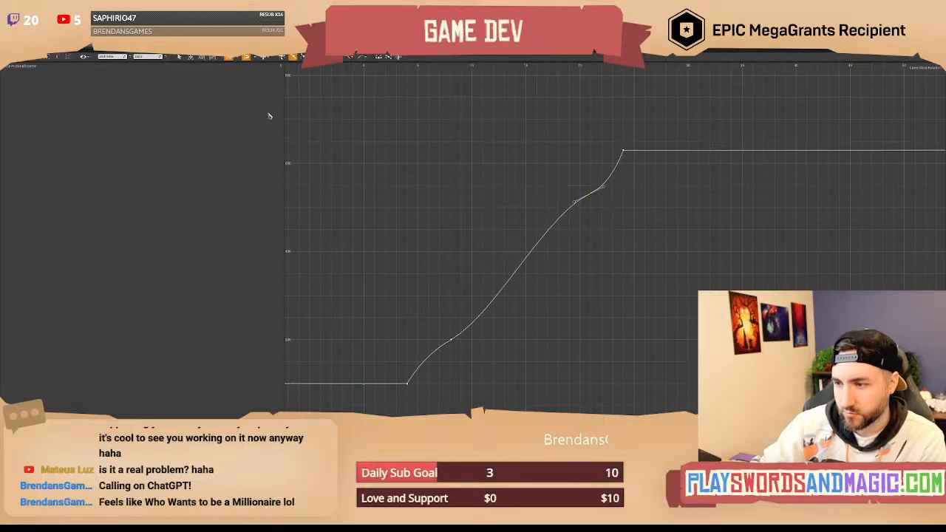
{"action": "left_click", "coordinate": [145, 57]}
{"action": "type", "text": "350"}
{"action": "key", "text": "Return"}
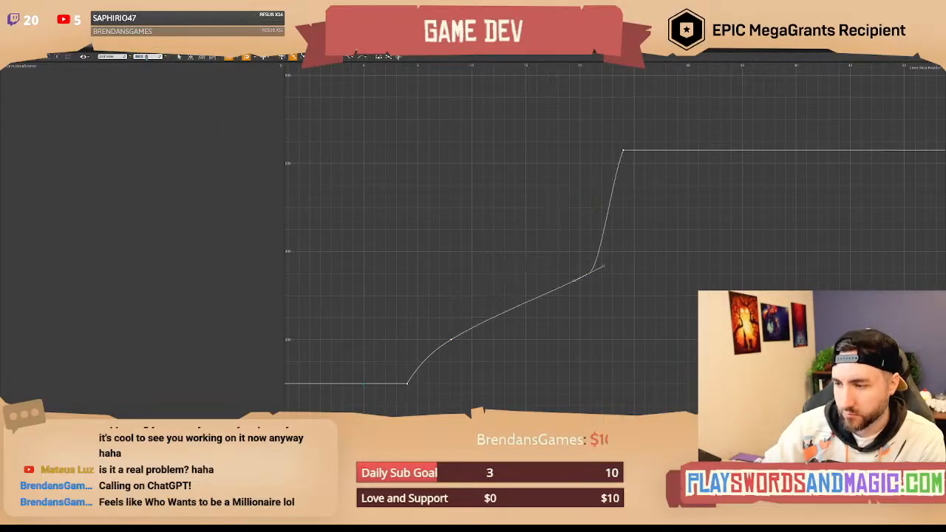
Lower the final key of the moon rotation curve to a value somewhat above the preceding 350 key.
{"action": "left_click_drag", "start_coordinate": [593, 124], "coordinate": [653, 180]}
{"action": "left_click", "coordinate": [148, 57]}
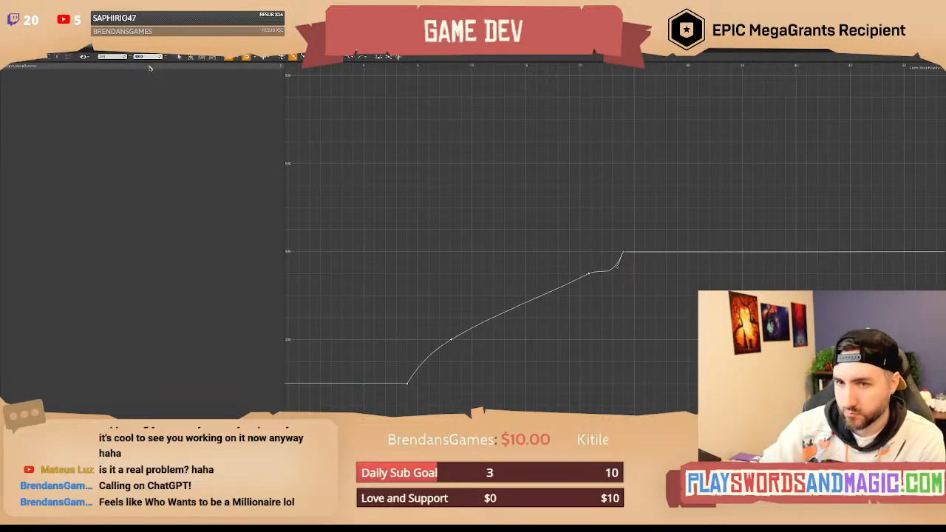
{"action": "key", "text": "Return"}
{"action": "right_click_drag", "start_coordinate": [429, 233], "coordinate": [374, 206]}
{"action": "left_click_drag", "start_coordinate": [375, 206], "coordinate": [606, 363]}
{"action": "right_click_drag", "start_coordinate": [458, 264], "coordinate": [455, 253]}
{"action": "left_click", "coordinate": [420, 243]}
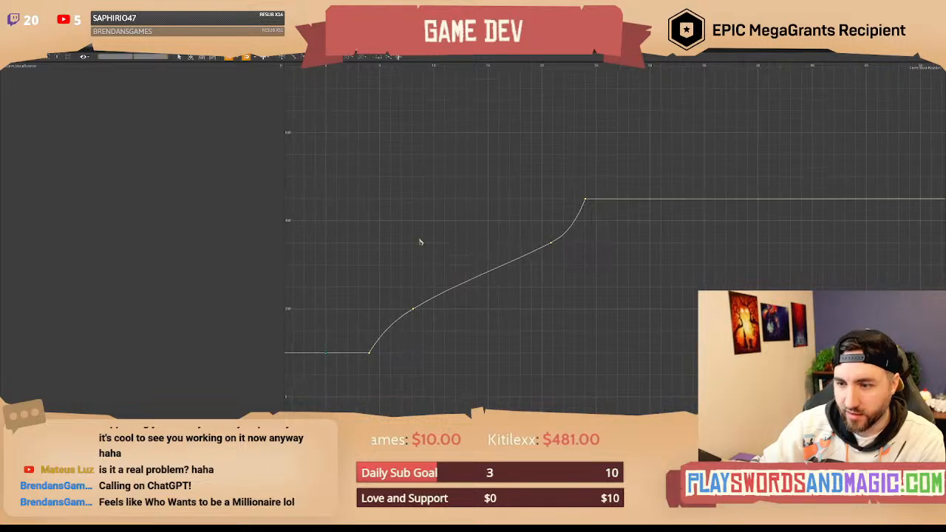
Shift the four keys of the curve's rising section forward in time so the rise starts at about 23, and save the curve.
{"action": "right_click_drag", "start_coordinate": [358, 208], "coordinate": [382, 216]}
{"action": "left_click_drag", "start_coordinate": [359, 185], "coordinate": [414, 374]}
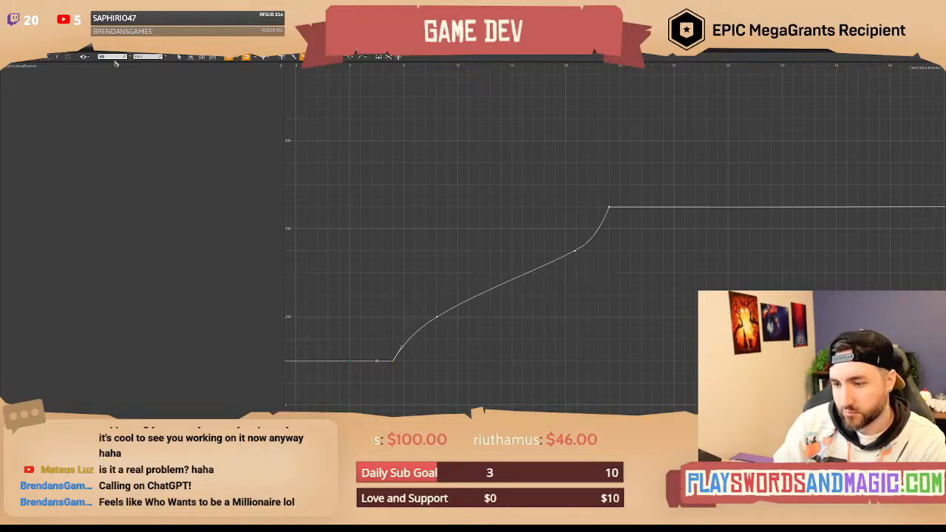
{"action": "left_click_drag", "start_coordinate": [385, 153], "coordinate": [648, 384]}
{"action": "right_click_drag", "start_coordinate": [461, 282], "coordinate": [429, 266]}
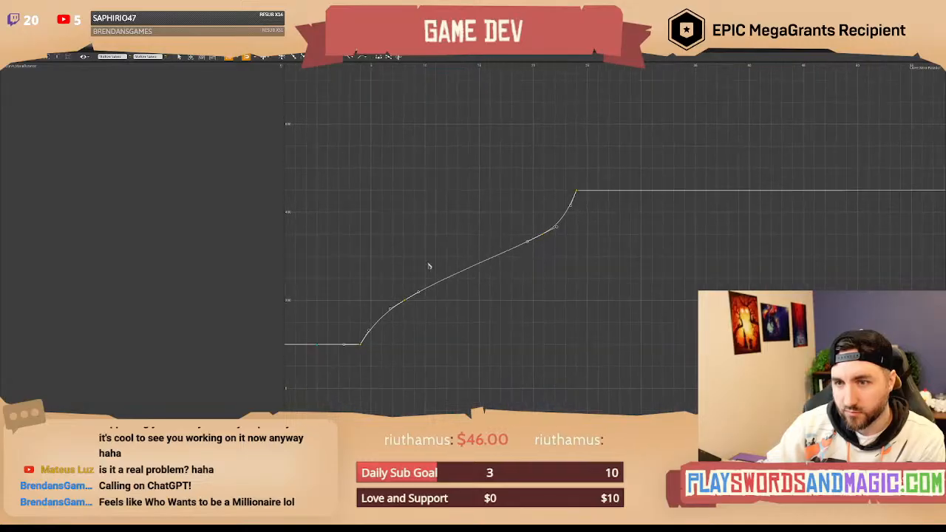
{"action": "mouse_move", "coordinate": [362, 347]}
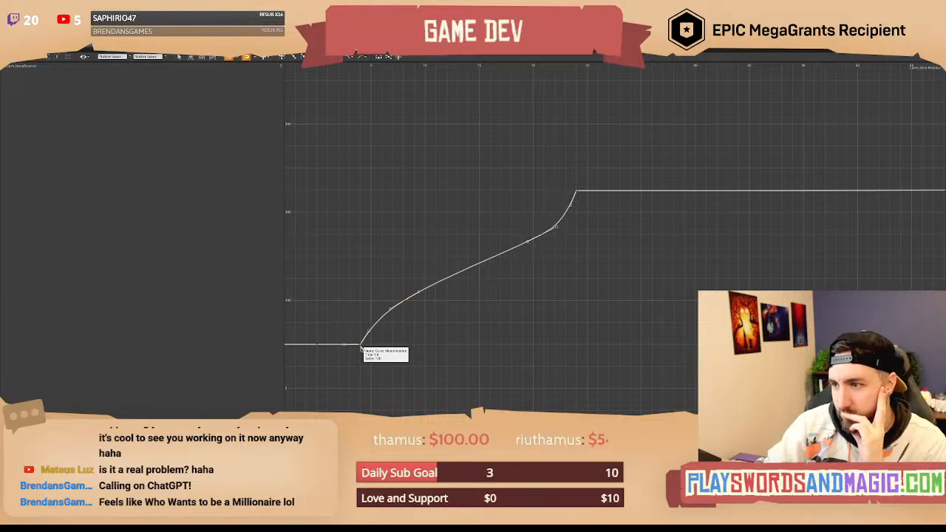
{"action": "left_click_drag", "start_coordinate": [362, 346], "coordinate": [568, 344]}
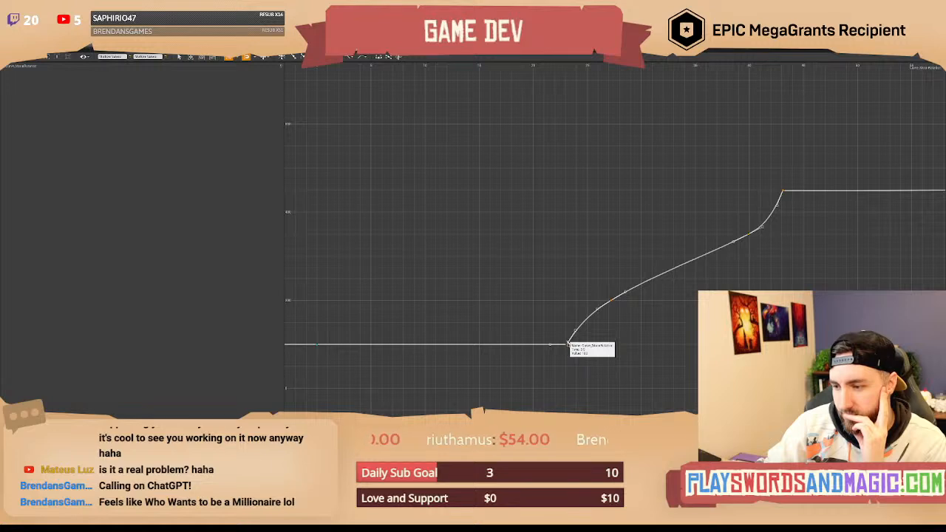
{"action": "mouse_move", "coordinate": [515, 312]}
{"action": "right_mouse_down"}
{"action": "mouse_move", "coordinate": [522, 322]}
{"action": "mouse_move", "coordinate": [514, 323]}
{"action": "right_mouse_up"}
{"action": "mouse_move", "coordinate": [569, 356]}
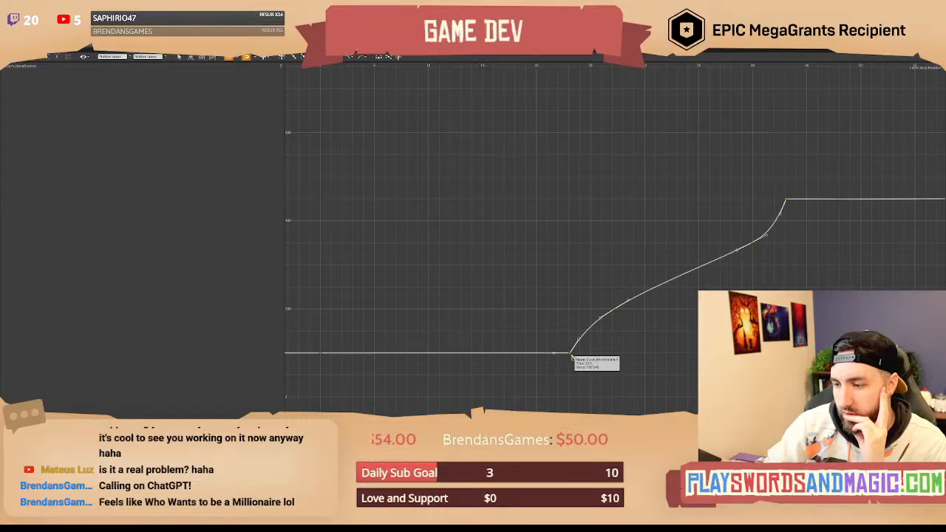
{"action": "right_click_drag", "start_coordinate": [569, 356], "coordinate": [571, 358]}
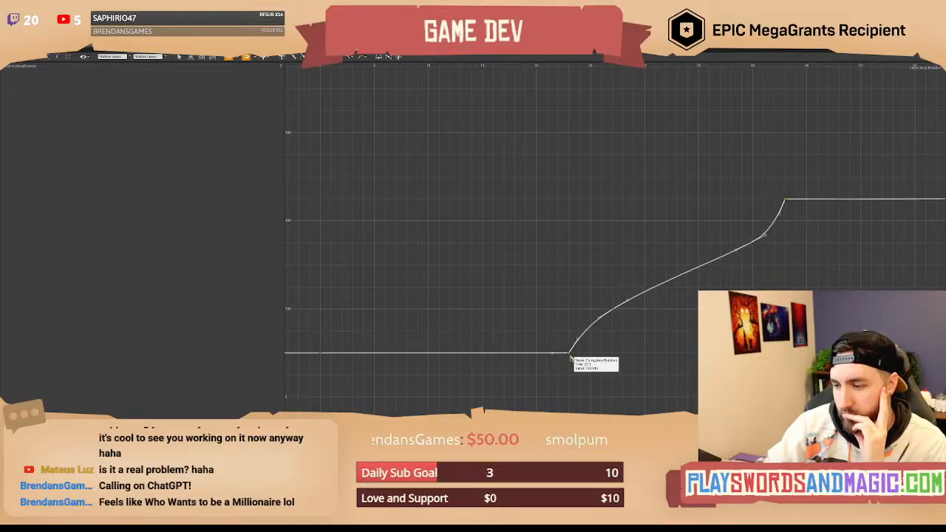
{"action": "left_click", "coordinate": [518, 315]}
{"action": "right_click_drag", "start_coordinate": [518, 315], "coordinate": [537, 321]}
{"action": "left_click", "coordinate": [11, 56]}
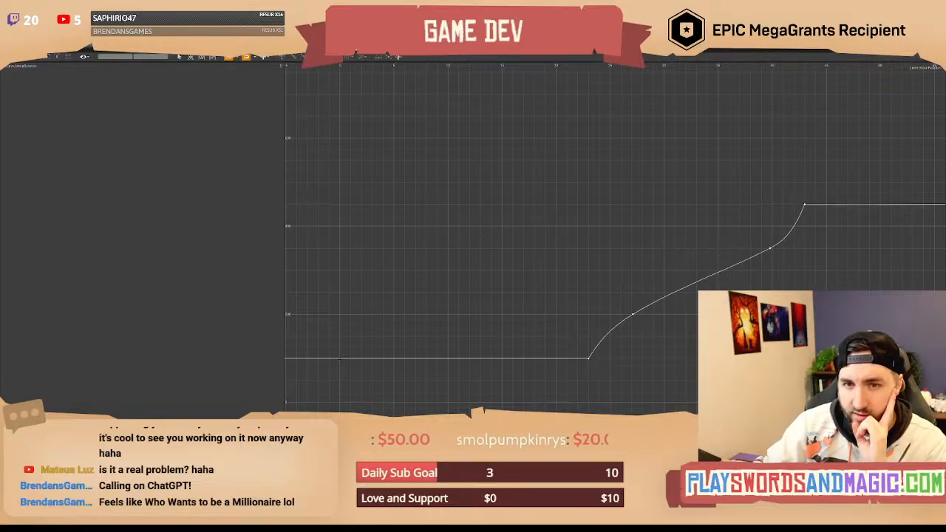
In BP_Sky_Sphere's Refresh Material graph, add 12.0 to Time of Day, feed the sum into Get Float Value's In Time, and compile.
{"action": "key", "text": "alt+Tab"}
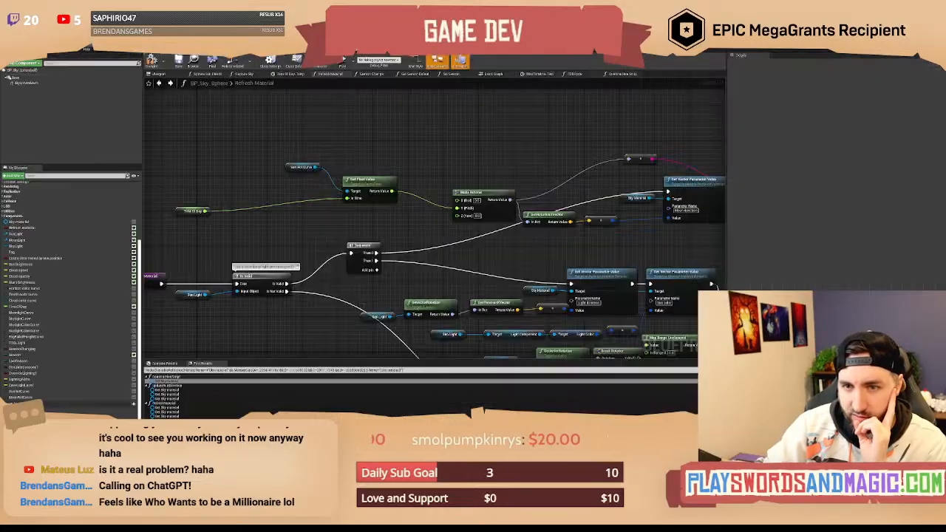
{"action": "right_click_drag", "start_coordinate": [302, 166], "coordinate": [326, 165]}
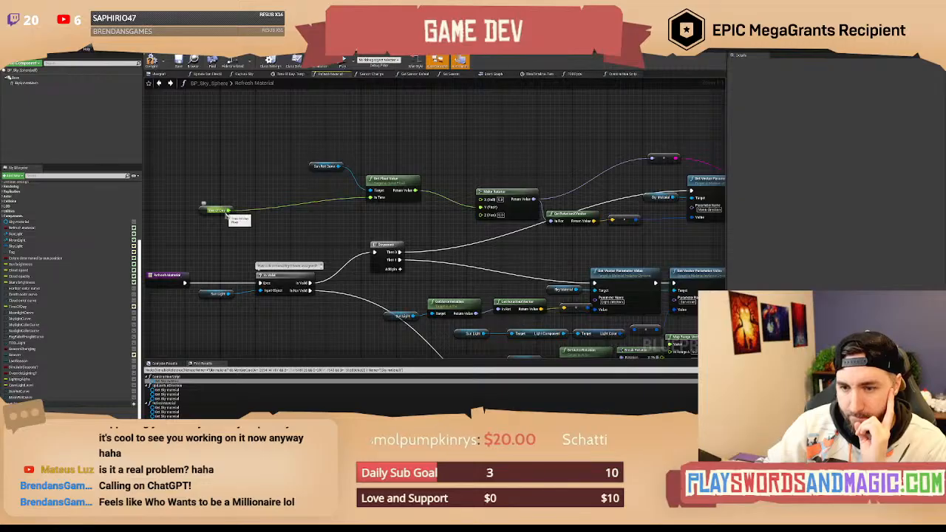
{"action": "left_click_drag", "start_coordinate": [228, 210], "coordinate": [268, 207]}
{"action": "type", "text": "+"}
{"action": "key", "text": "Return"}
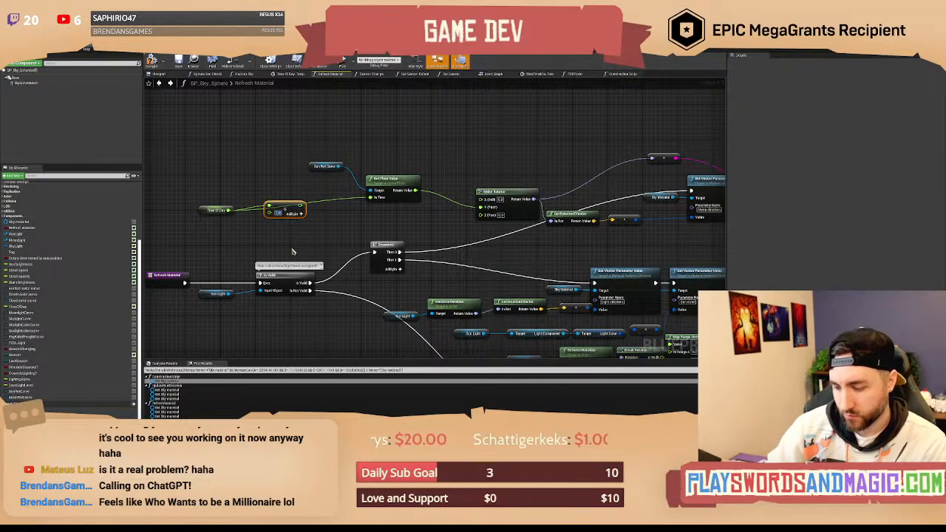
{"action": "mouse_move", "coordinate": [300, 207]}
{"action": "left_mouse_down"}
{"action": "mouse_move", "coordinate": [376, 202]}
{"action": "mouse_move", "coordinate": [297, 213]}
{"action": "left_mouse_up"}
{"action": "left_click", "coordinate": [292, 196]}
{"action": "right_click_drag", "start_coordinate": [292, 196], "coordinate": [310, 211]}
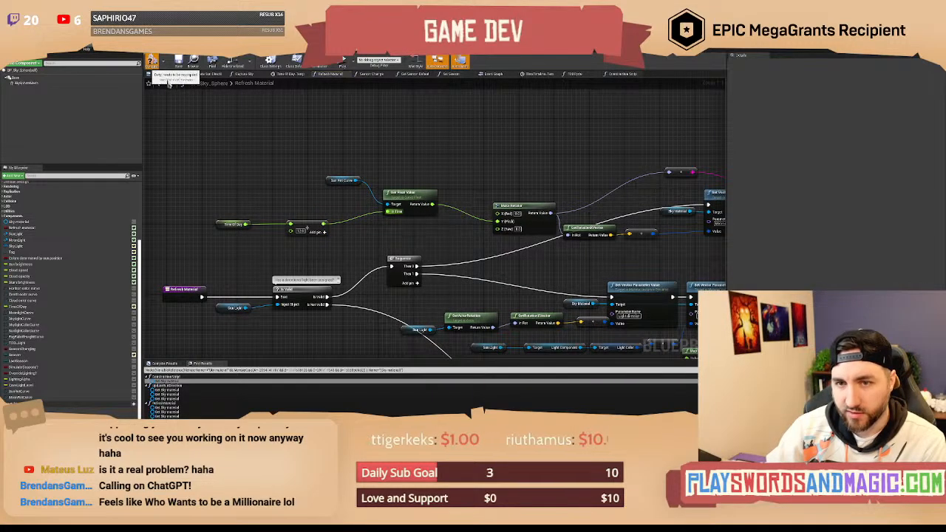
{"action": "left_click", "coordinate": [152, 62]}
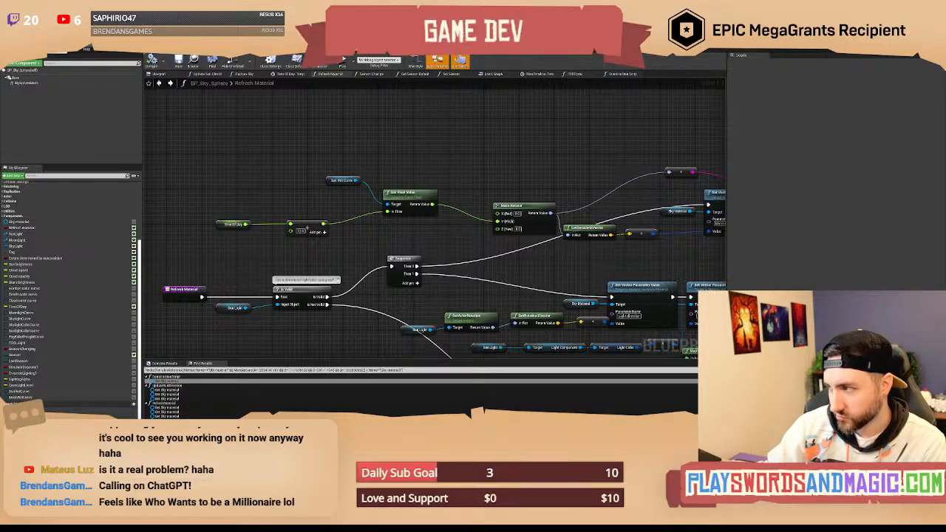
Return to the level editor and play the level to check the sky and day-night lighting.
{"action": "right_click_drag", "start_coordinate": [303, 197], "coordinate": [298, 184]}
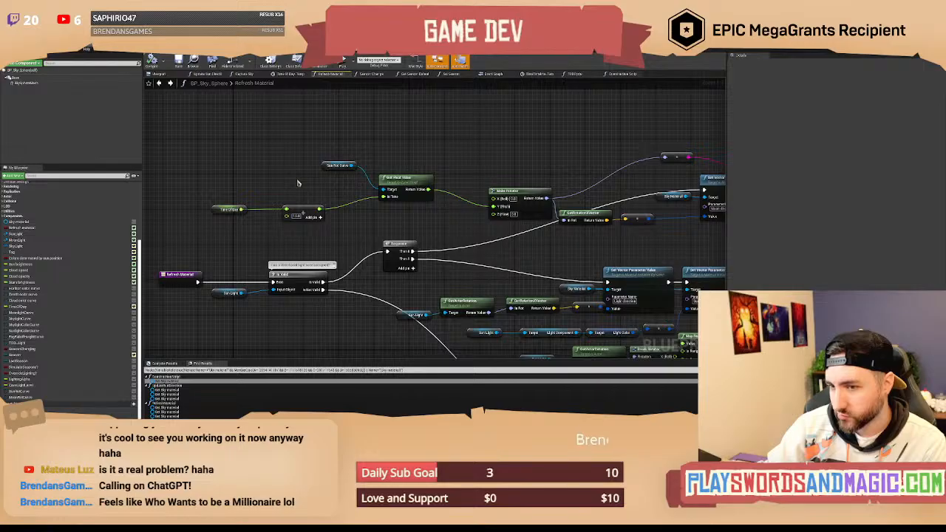
{"action": "left_click", "coordinate": [65, 55]}
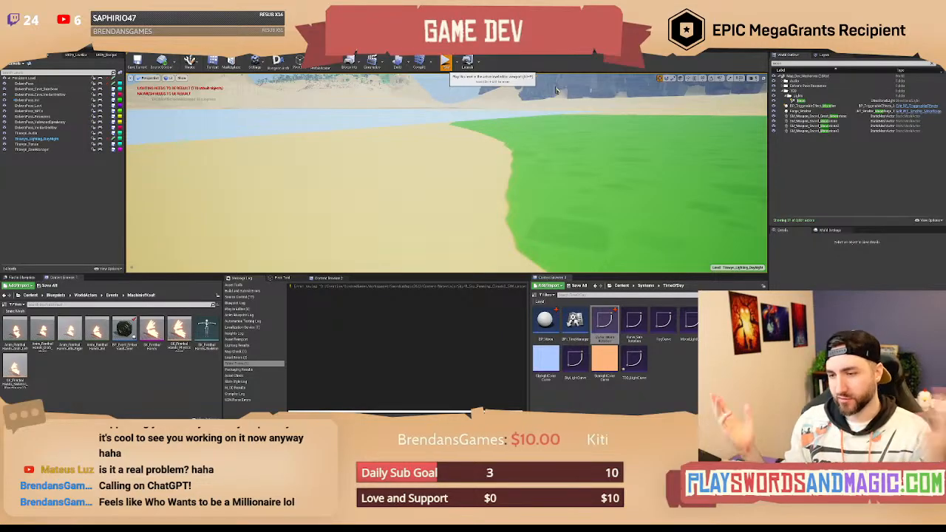
{"action": "left_click", "coordinate": [444, 60]}
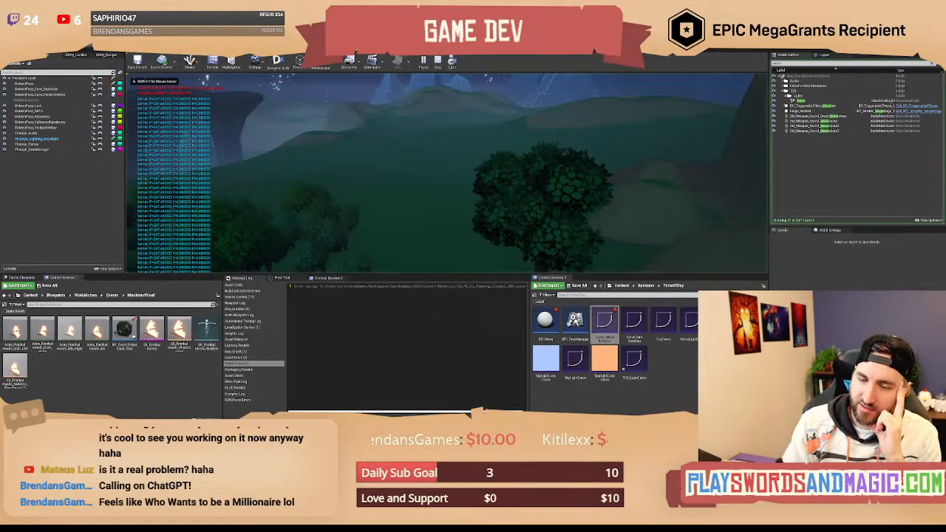
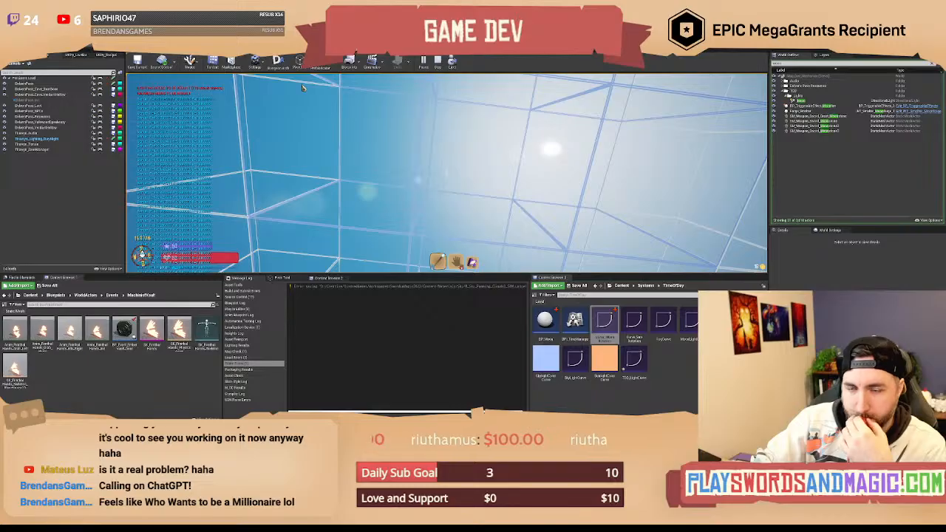
Stop the play session and, in BP_Sky_Sphere's Refresh Material graph, remove the add node so Time of Day feeds In Time directly.
{"action": "key", "text": "Escape"}
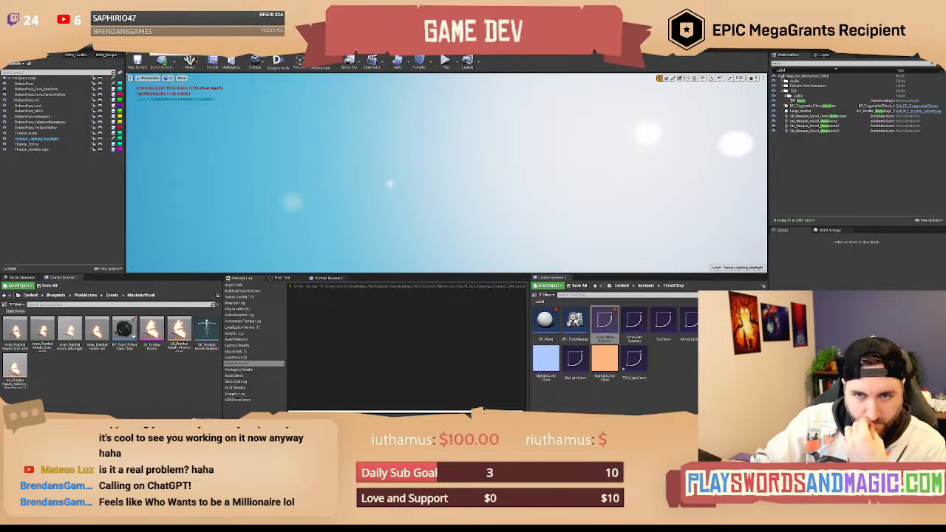
{"action": "left_click", "coordinate": [154, 46]}
{"action": "left_click", "coordinate": [222, 46]}
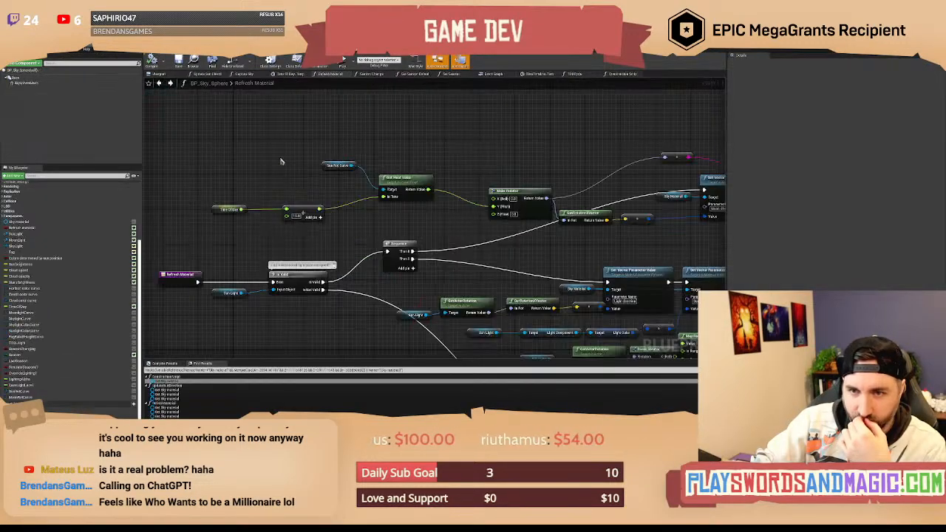
{"action": "right_click_drag", "start_coordinate": [259, 186], "coordinate": [299, 182]}
{"action": "left_click_drag", "start_coordinate": [283, 207], "coordinate": [425, 194]}
{"action": "right_click_drag", "start_coordinate": [411, 224], "coordinate": [388, 220]}
{"action": "left_click_drag", "start_coordinate": [323, 209], "coordinate": [330, 222]}
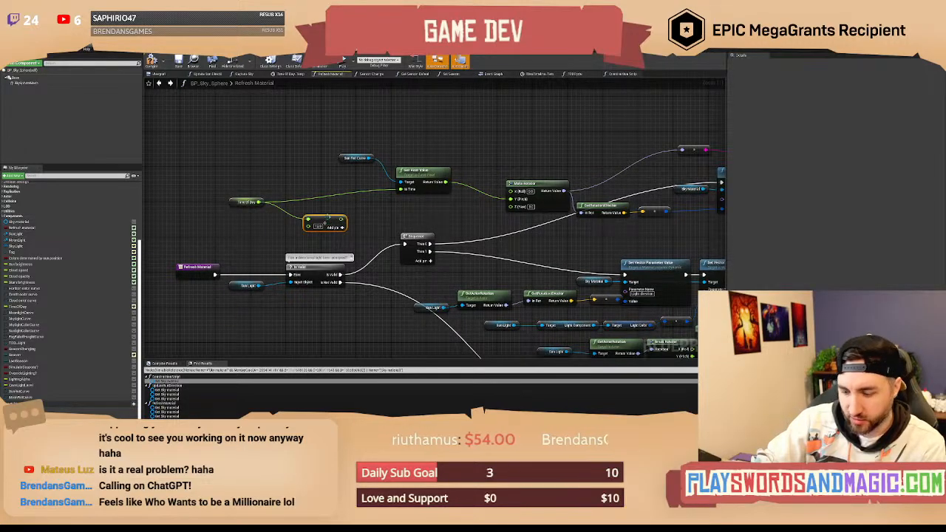
{"action": "key", "text": "Delete"}
{"action": "left_click_drag", "start_coordinate": [244, 211], "coordinate": [299, 197]}
{"action": "left_click", "coordinate": [425, 149]}
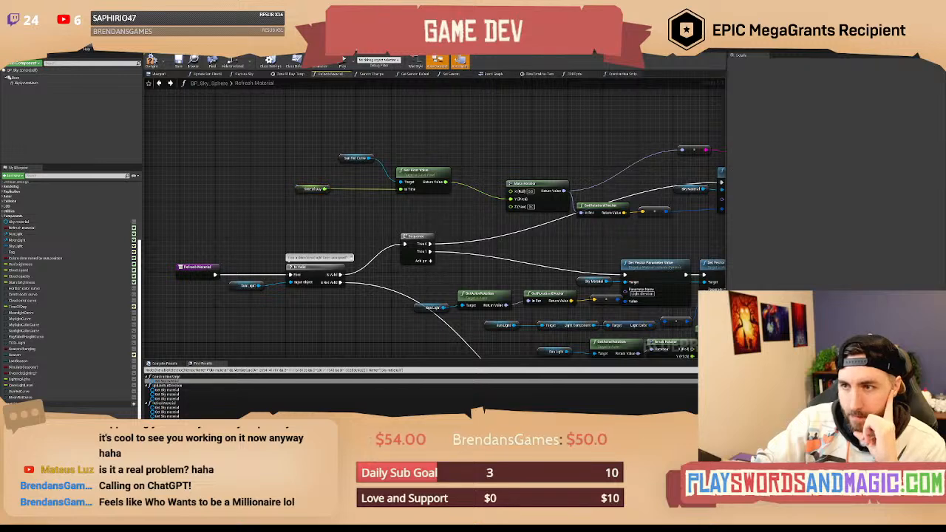
Return to the moon rotation curve in the curve editor to work on its rising section.
{"action": "left_click", "coordinate": [462, 40]}
{"action": "right_click_drag", "start_coordinate": [566, 247], "coordinate": [567, 235]}
{"action": "scroll", "coordinate": [568, 235], "scroll_direction": "down", "scroll_amount": 1}
{"action": "scroll", "coordinate": [535, 247], "scroll_direction": "down", "scroll_amount": 1}
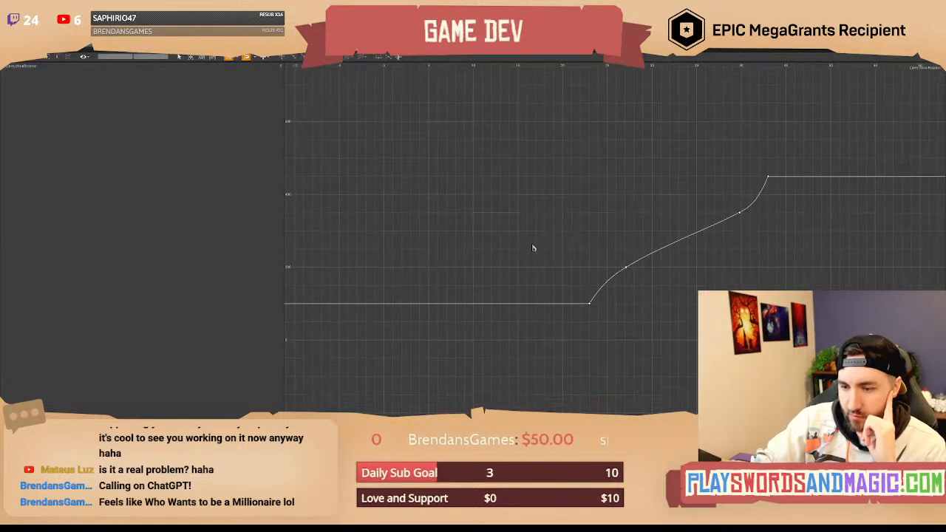
{"action": "right_click_drag", "start_coordinate": [467, 278], "coordinate": [475, 287]}
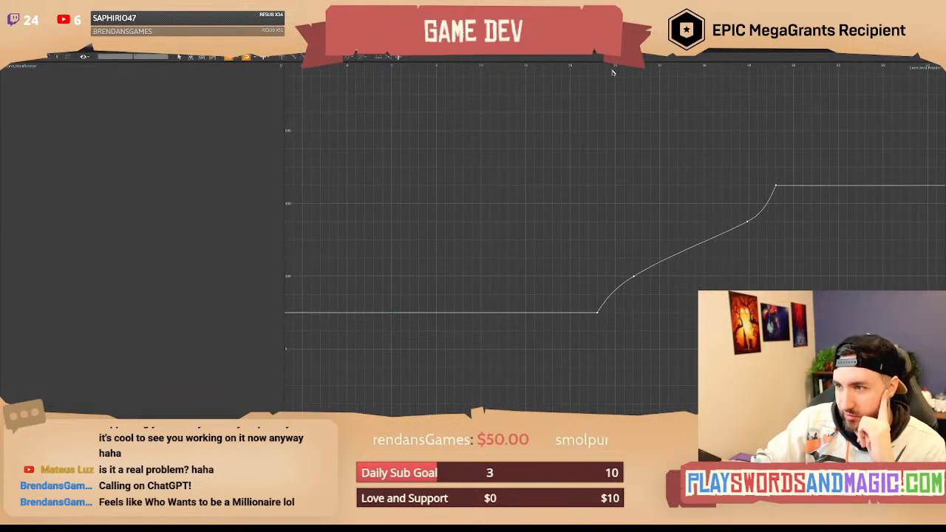
Try adding a key on the early rise of the moon rotation curve at about time 25.
{"action": "left_click", "coordinate": [616, 292]}
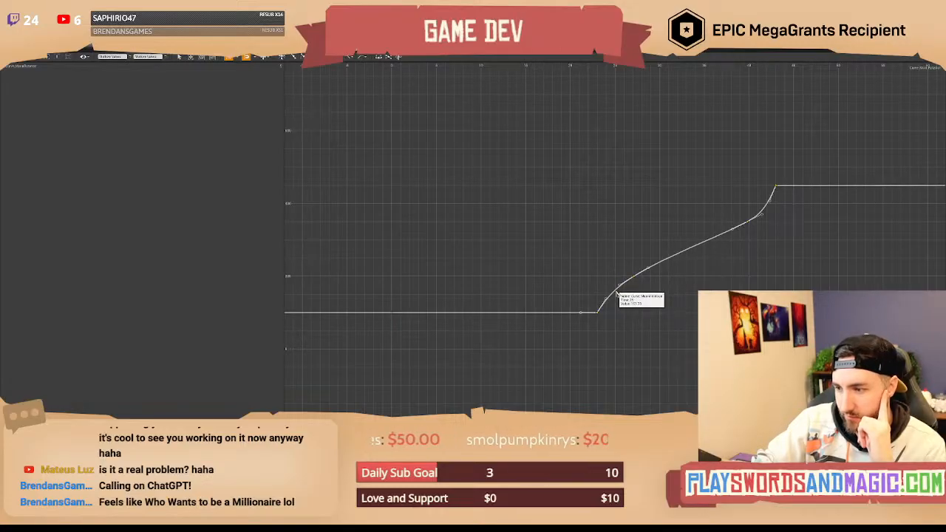
{"action": "left_click", "coordinate": [617, 294]}
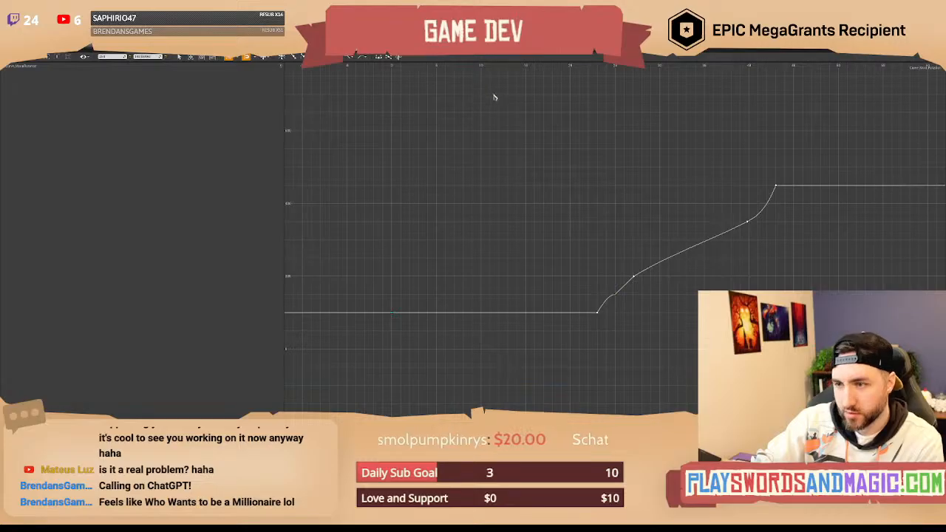
{"action": "key", "text": "Delete"}
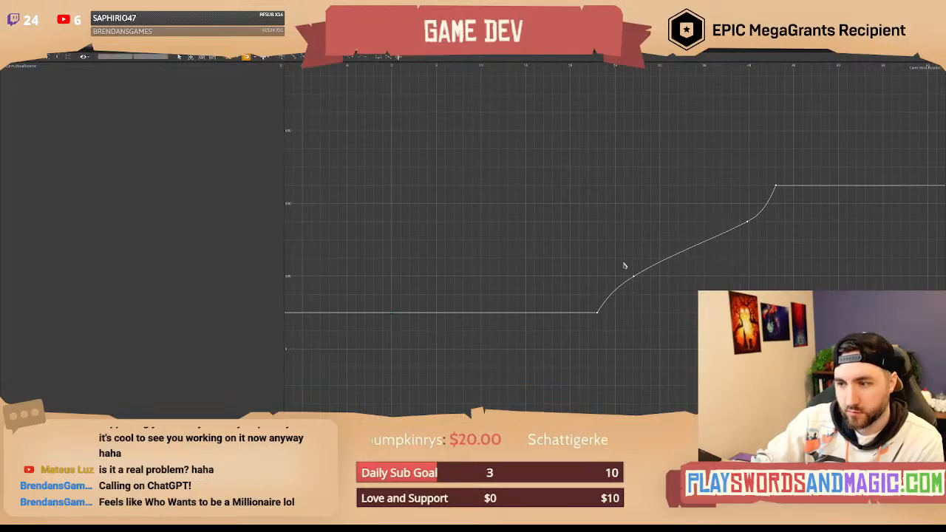
{"action": "mouse_move", "coordinate": [618, 295]}
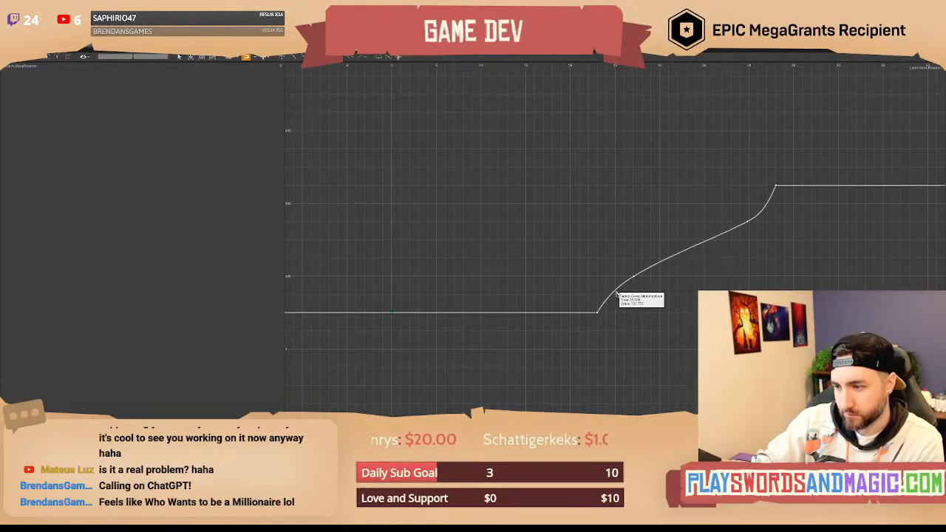
{"action": "middle_click", "coordinate": [616, 293]}
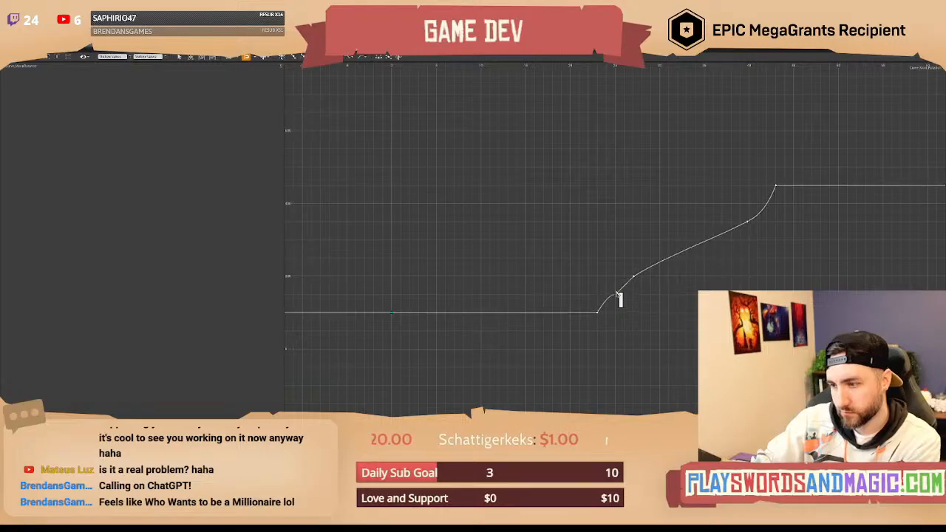
{"action": "left_click_drag", "start_coordinate": [620, 301], "coordinate": [618, 286]}
{"action": "key", "text": "ctrl+z"}
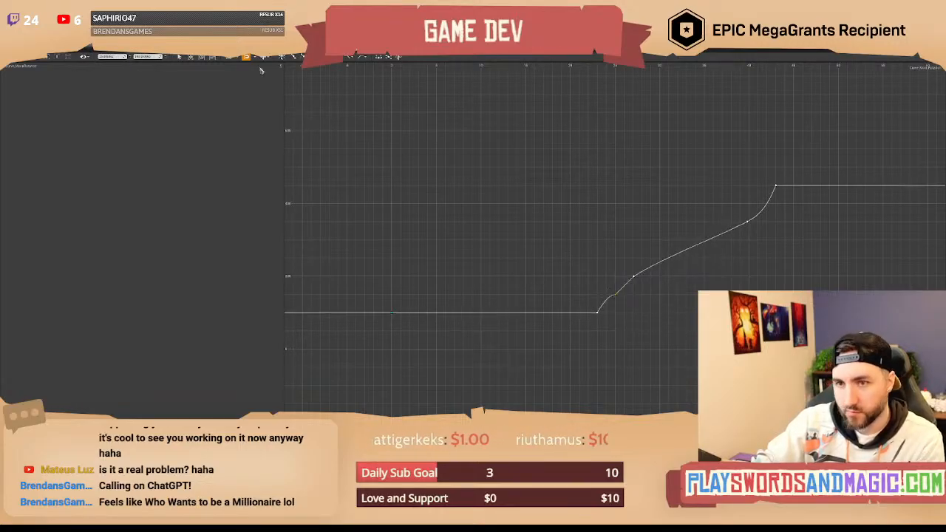
{"action": "key", "text": "ctrl+z"}
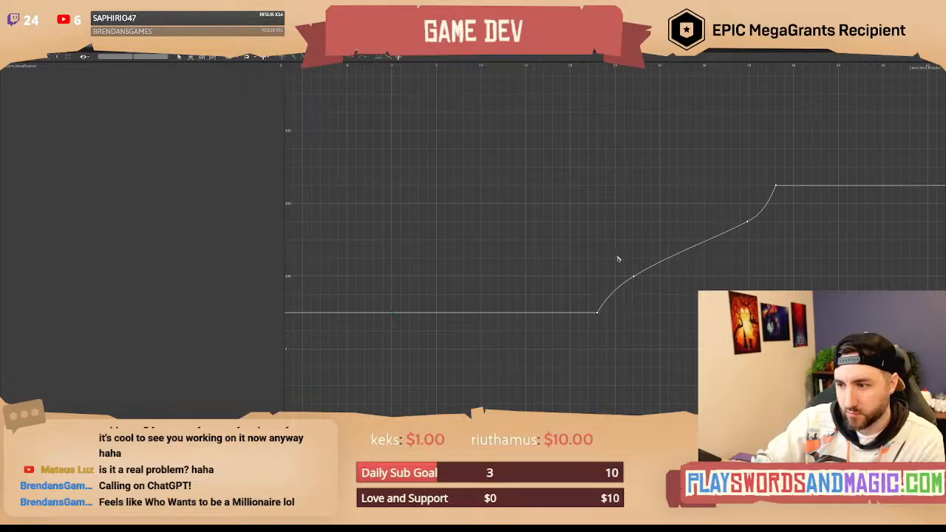
Add a key at about time 25 between the start of the rise and the 200 key, and check the neighbouring keys.
{"action": "left_click", "coordinate": [618, 294]}
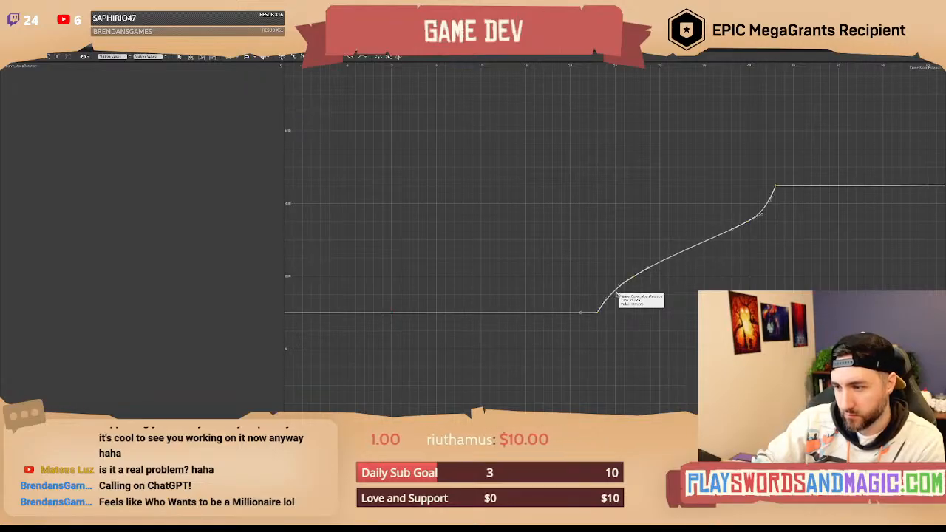
{"action": "left_click", "coordinate": [618, 294]}
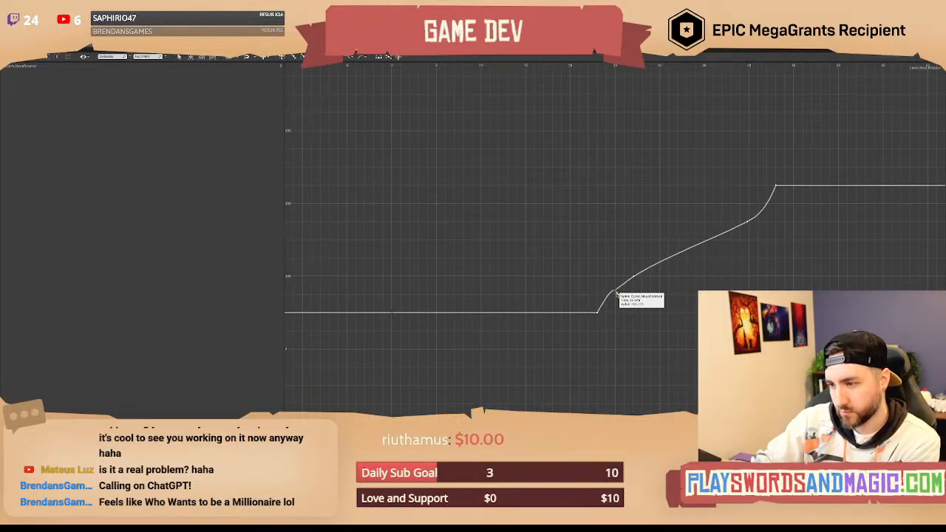
{"action": "left_click_drag", "start_coordinate": [610, 283], "coordinate": [617, 298]}
{"action": "right_click_drag", "start_coordinate": [639, 244], "coordinate": [677, 221]}
{"action": "left_click_drag", "start_coordinate": [662, 135], "coordinate": [839, 280]}
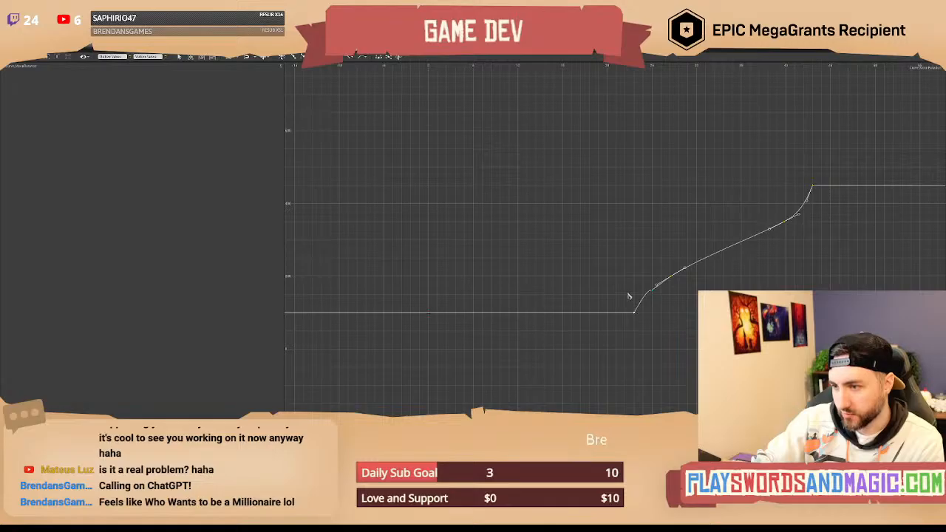
{"action": "right_click_drag", "start_coordinate": [525, 218], "coordinate": [543, 205]}
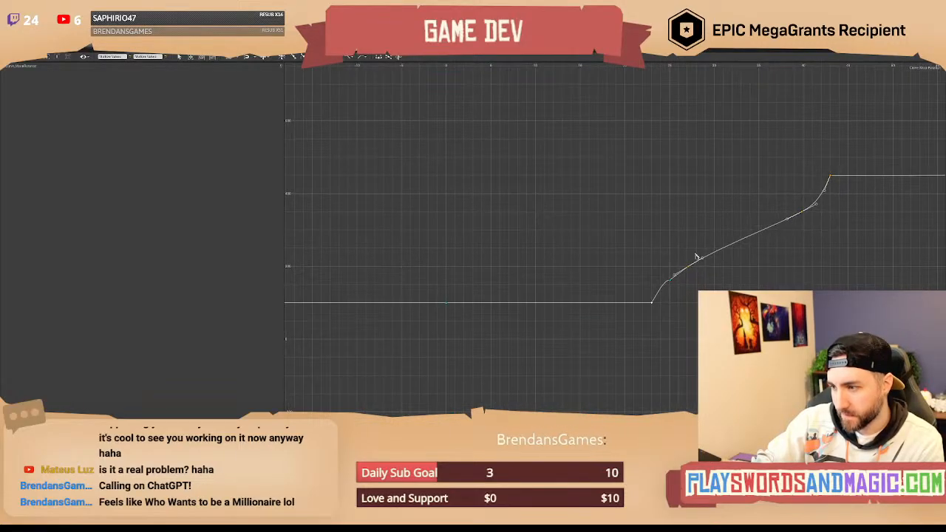
{"action": "right_click_drag", "start_coordinate": [526, 253], "coordinate": [559, 253]}
{"action": "left_click_drag", "start_coordinate": [700, 247], "coordinate": [729, 275]}
{"action": "right_click_drag", "start_coordinate": [448, 246], "coordinate": [459, 246]}
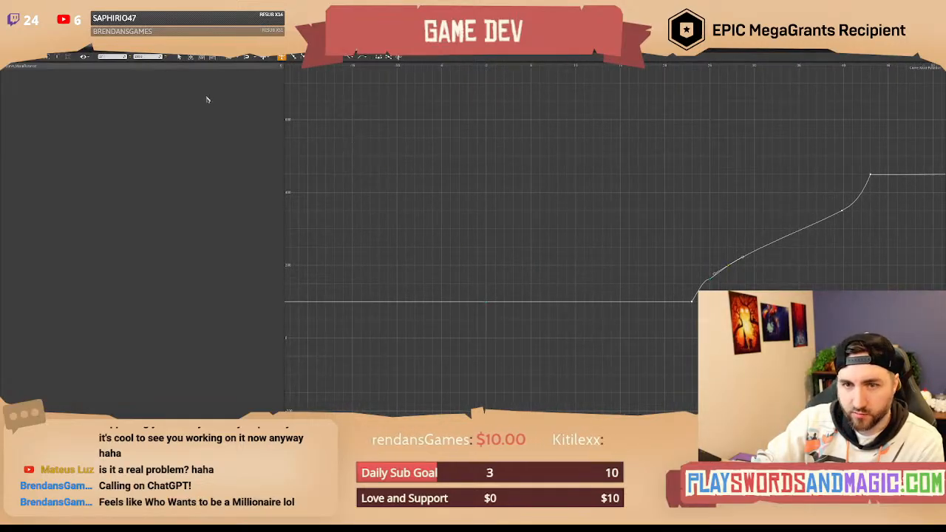
Add a key on the flat section at about time 14.5 and set the time 0 key's value to 200.
{"action": "left_click", "coordinate": [335, 276]}
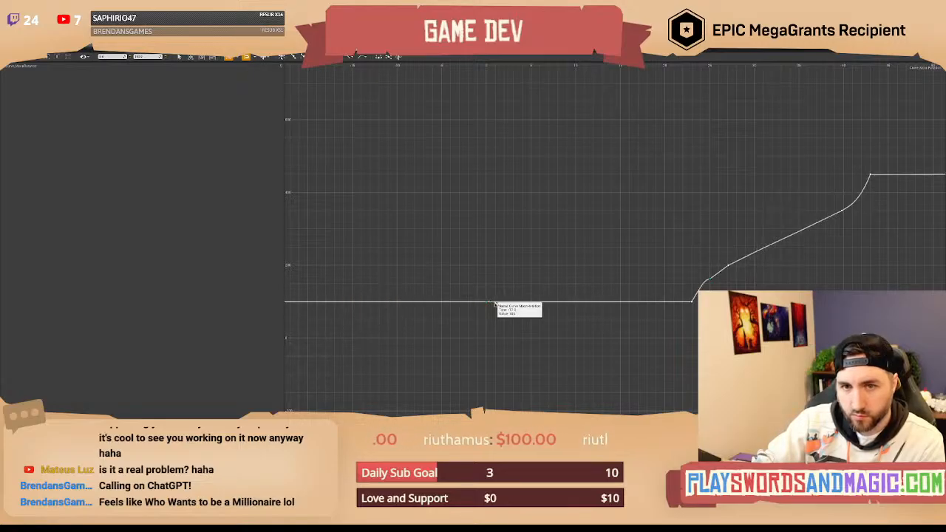
{"action": "middle_click", "coordinate": [615, 302]}
{"action": "right_click_drag", "start_coordinate": [600, 290], "coordinate": [571, 294]}
{"action": "left_click_drag", "start_coordinate": [443, 290], "coordinate": [477, 326]}
{"action": "left_click", "coordinate": [148, 57]}
{"action": "type", "text": "200"}
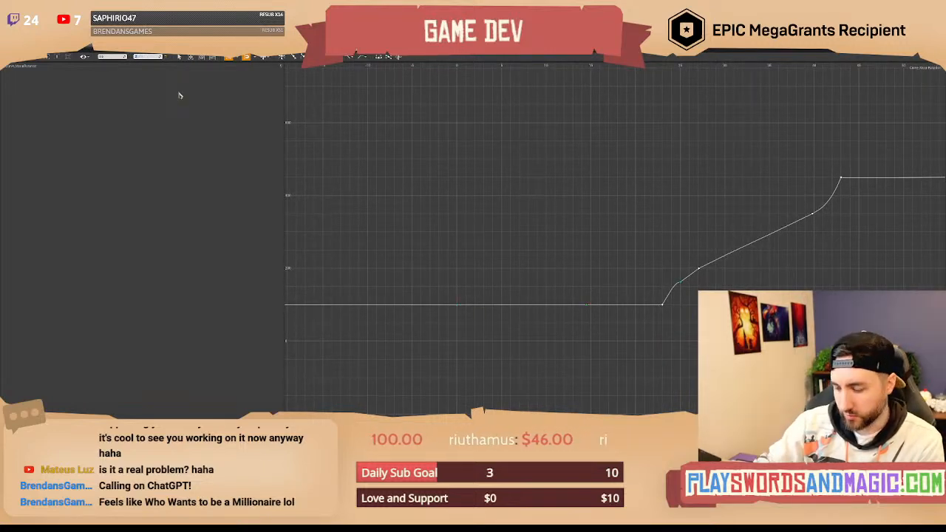
{"action": "key", "text": "Return"}
{"action": "left_click", "coordinate": [553, 238]}
{"action": "right_click_drag", "start_coordinate": [554, 239], "coordinate": [504, 247]}
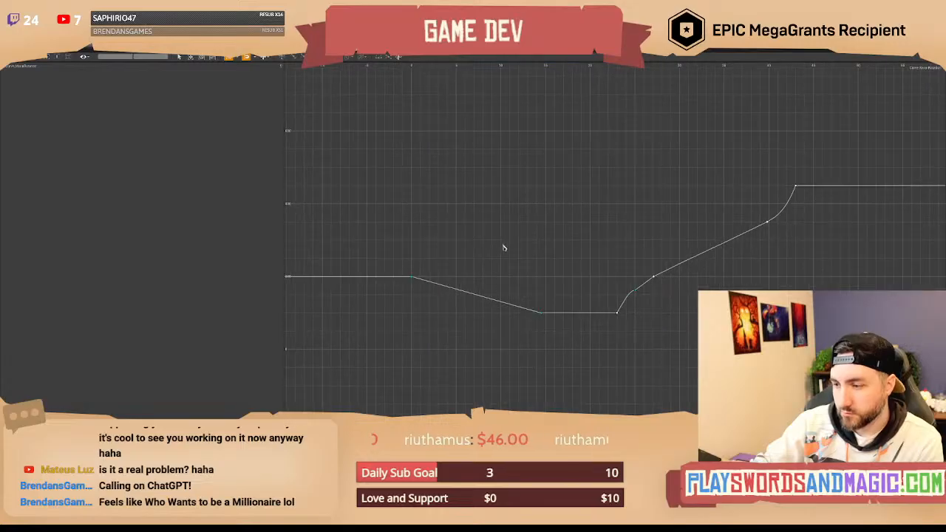
Add a key on the descending section at about time 4.5 and set its value to 350.
{"action": "right_click_drag", "start_coordinate": [450, 267], "coordinate": [457, 282]}
{"action": "left_click_drag", "start_coordinate": [725, 210], "coordinate": [792, 253]}
{"action": "left_click", "coordinate": [467, 299]}
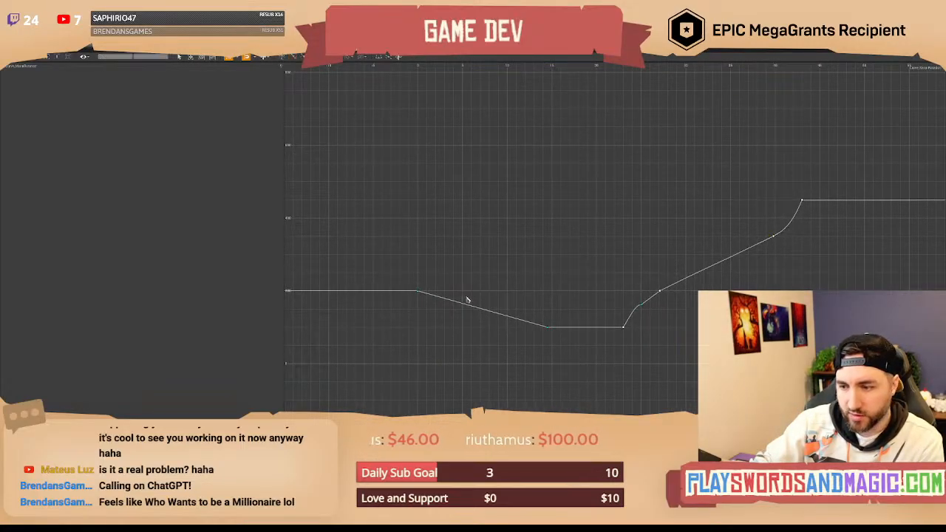
{"action": "middle_click", "coordinate": [459, 289]}
{"action": "left_click", "coordinate": [150, 56]}
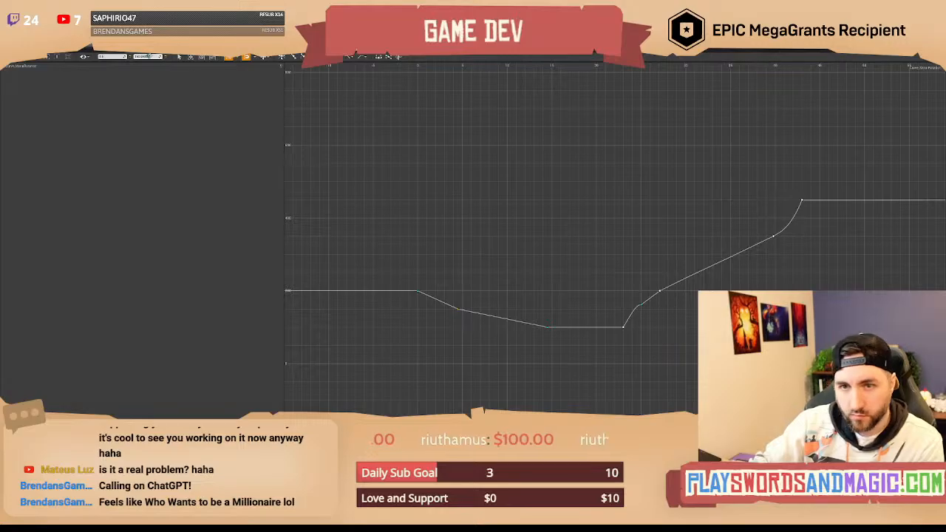
{"action": "type", "text": "350"}
{"action": "key", "text": "Return"}
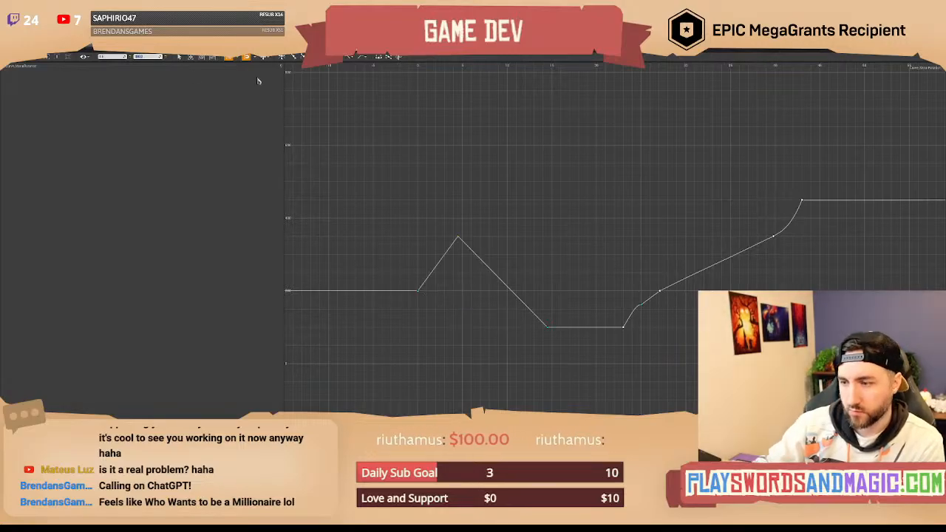
Check the rise's 200 and 350 keys, and move the early 350 key to about time 14.3, just before the drop.
{"action": "left_click", "coordinate": [661, 287]}
{"action": "left_click_drag", "start_coordinate": [800, 257], "coordinate": [798, 258]}
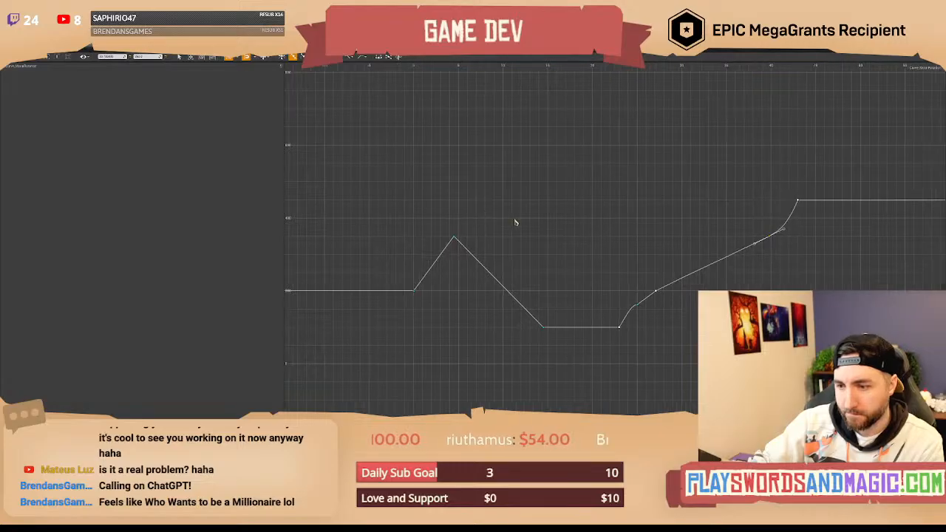
{"action": "left_click_drag", "start_coordinate": [634, 284], "coordinate": [667, 305]}
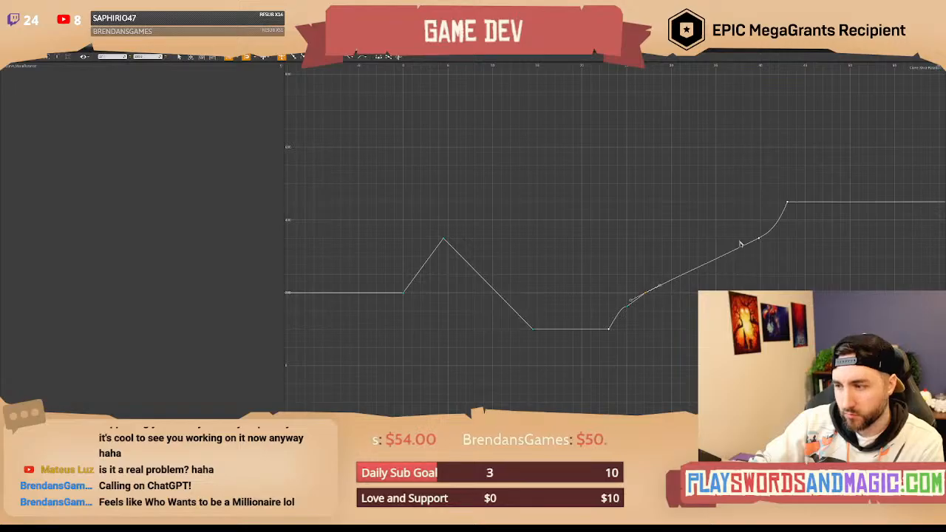
{"action": "left_click_drag", "start_coordinate": [745, 228], "coordinate": [771, 250]}
{"action": "right_click_drag", "start_coordinate": [484, 207], "coordinate": [491, 208]}
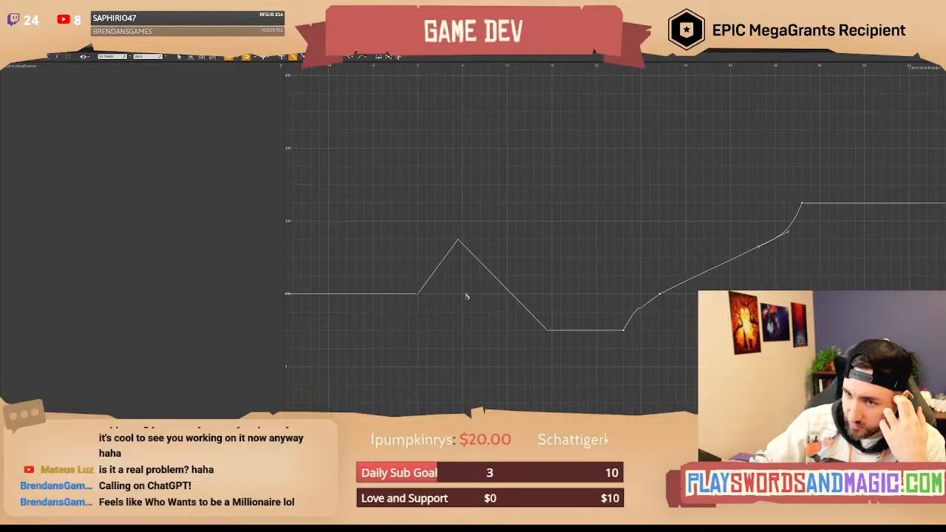
{"action": "left_click_drag", "start_coordinate": [439, 222], "coordinate": [488, 265]}
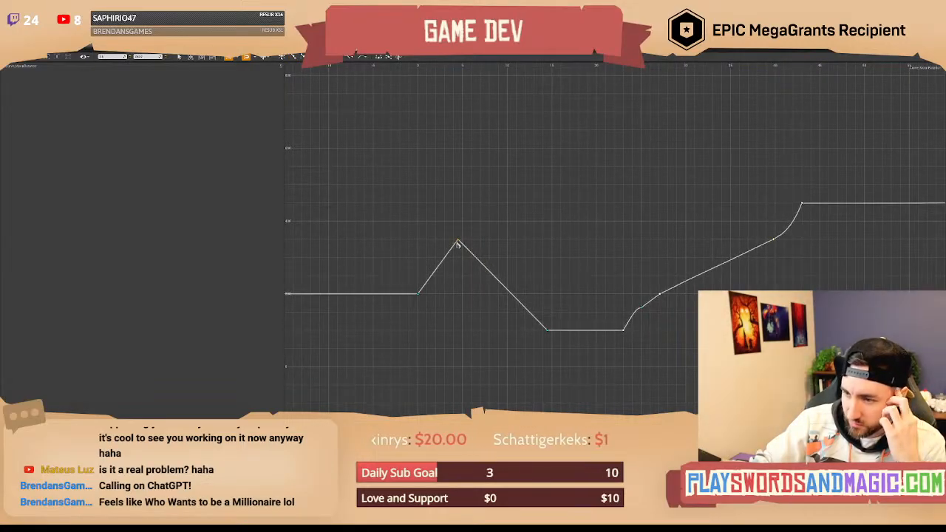
{"action": "mouse_move", "coordinate": [459, 241]}
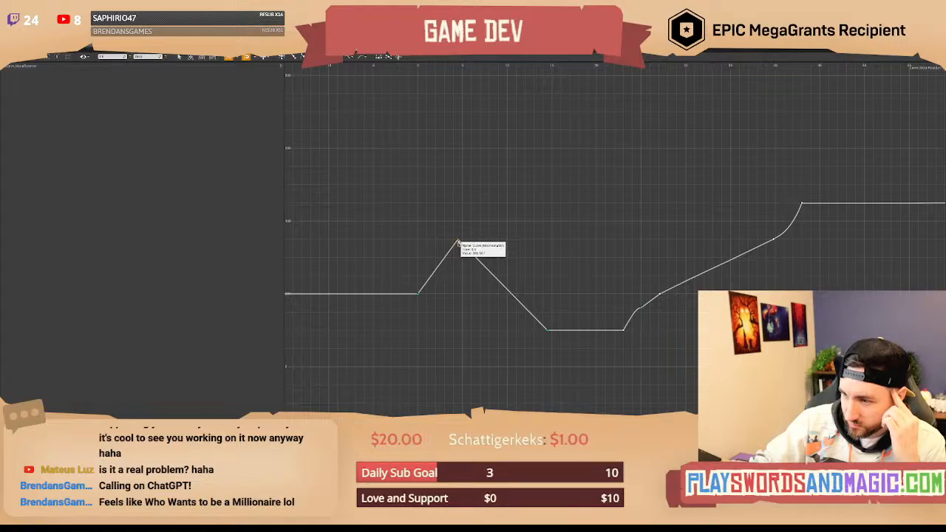
{"action": "left_click_drag", "start_coordinate": [458, 241], "coordinate": [546, 242]}
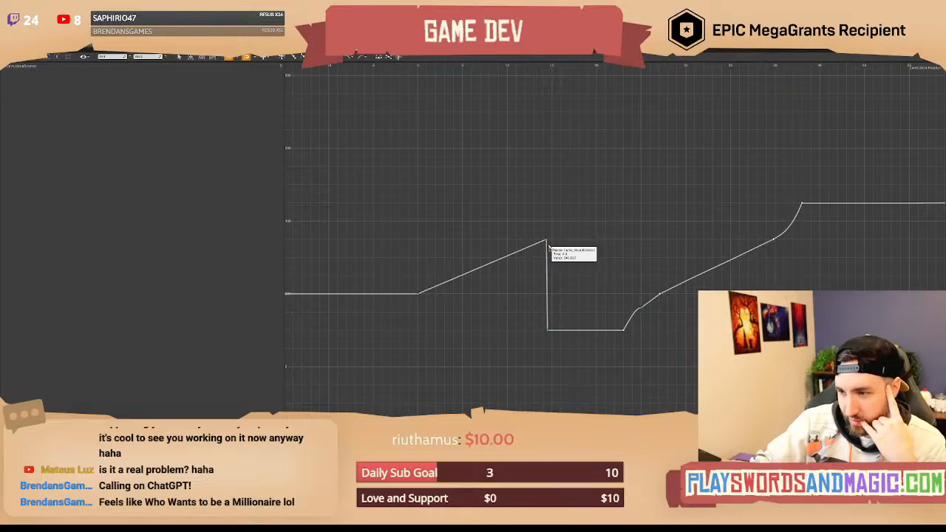
{"action": "left_click_drag", "start_coordinate": [549, 244], "coordinate": [546, 245]}
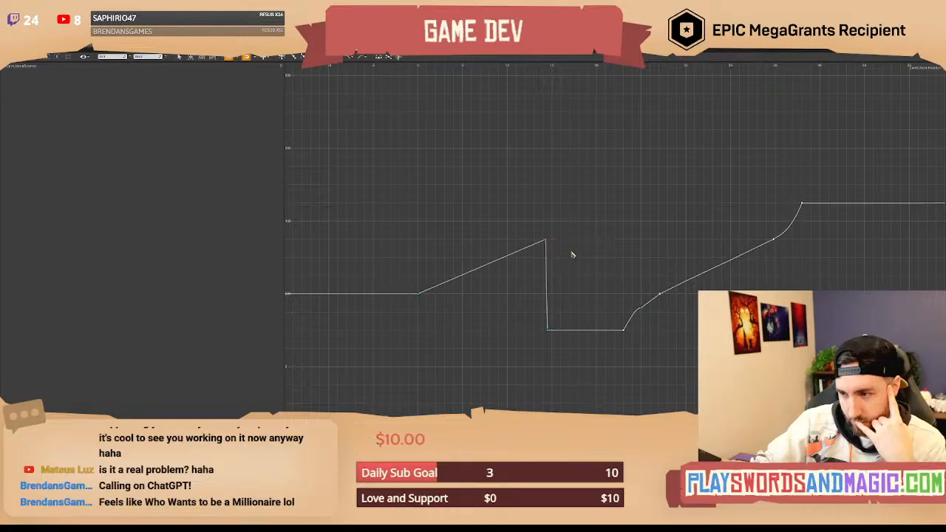
Move the low key at the foot of the drop to about time 20, shortly before the rise begins.
{"action": "right_click_drag", "start_coordinate": [571, 259], "coordinate": [542, 267]}
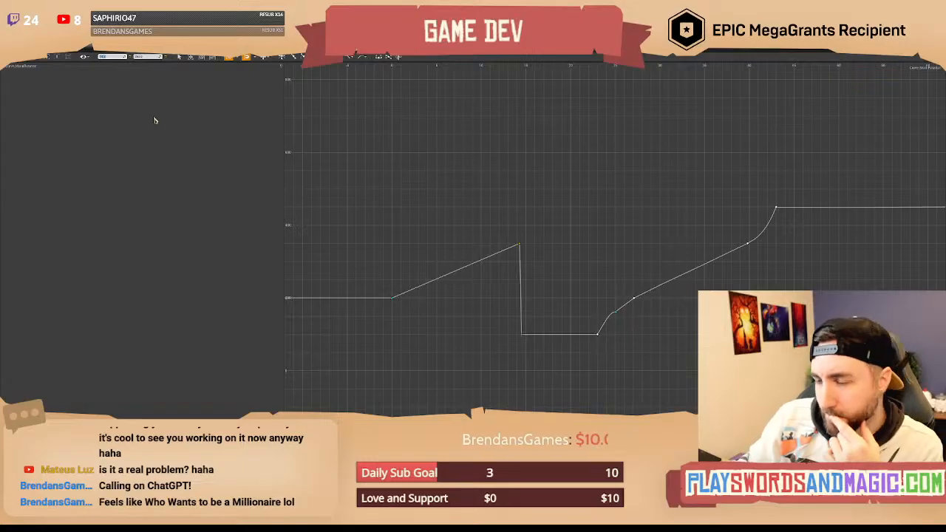
{"action": "left_click_drag", "start_coordinate": [514, 313], "coordinate": [536, 342]}
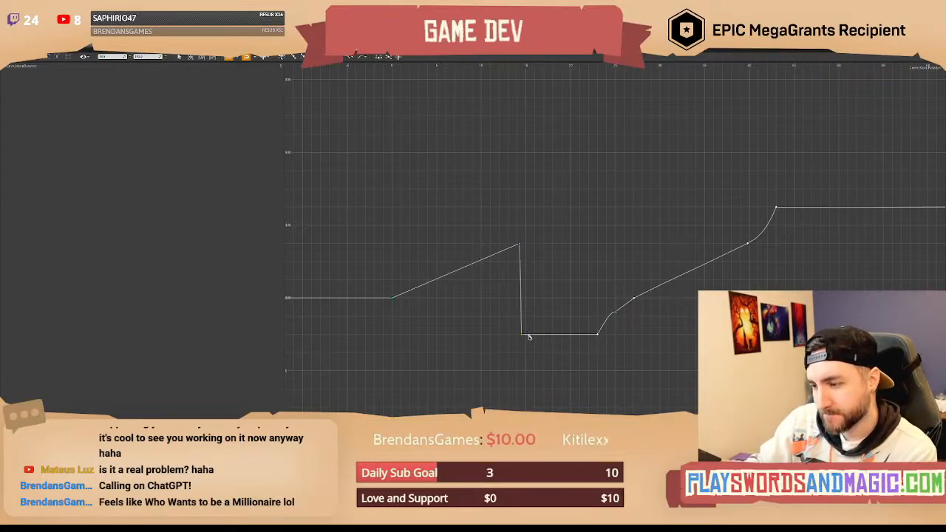
{"action": "left_click_drag", "start_coordinate": [523, 334], "coordinate": [577, 337]}
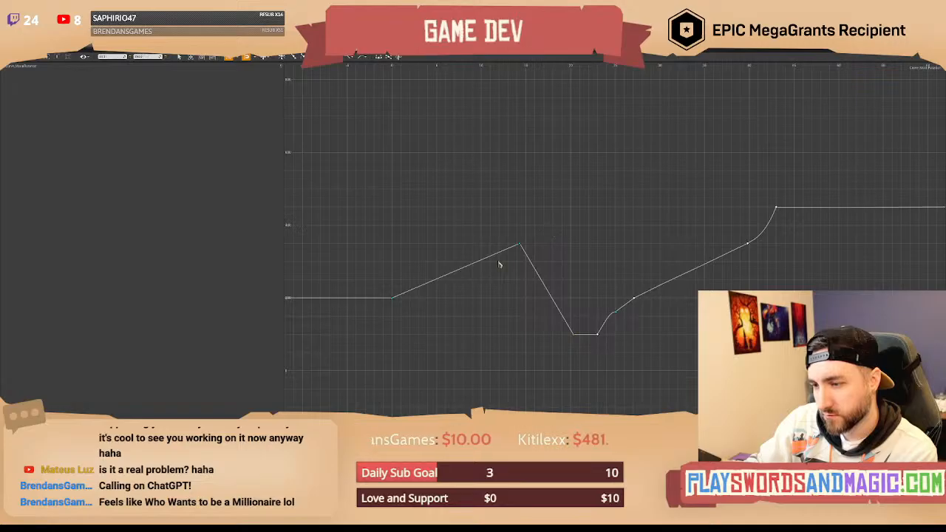
{"action": "left_click_drag", "start_coordinate": [423, 169], "coordinate": [469, 211]}
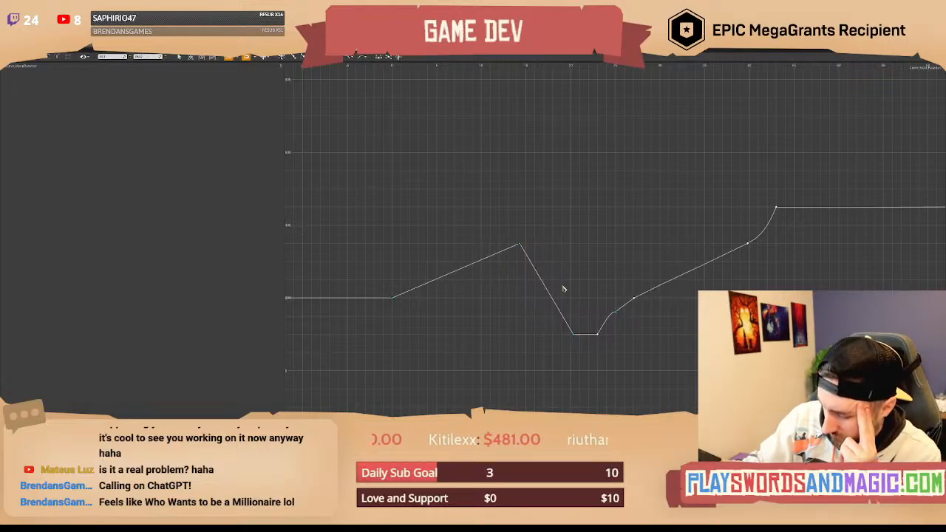
Add a key on the drop just after the 350 key, at about time 15.4, and set its value to 450.
{"action": "mouse_move", "coordinate": [675, 235]}
{"action": "right_mouse_down"}
{"action": "mouse_move", "coordinate": [662, 238]}
{"action": "mouse_move", "coordinate": [681, 242]}
{"action": "right_mouse_up"}
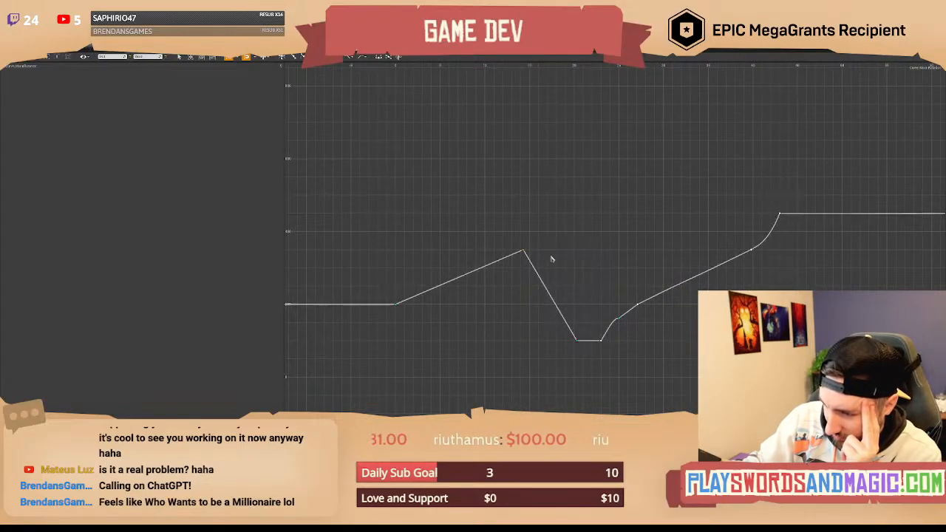
{"action": "left_click", "coordinate": [780, 213]}
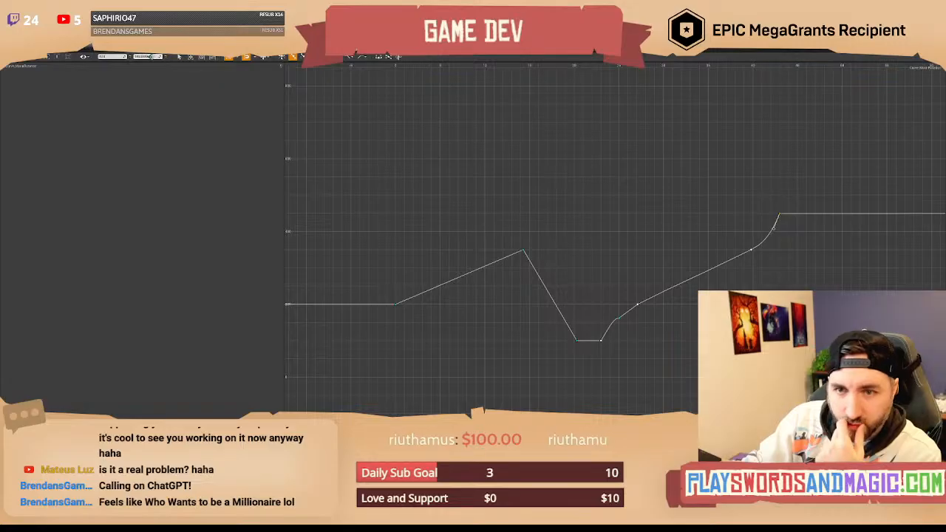
{"action": "left_click", "coordinate": [535, 266]}
{"action": "middle_click", "coordinate": [533, 267]}
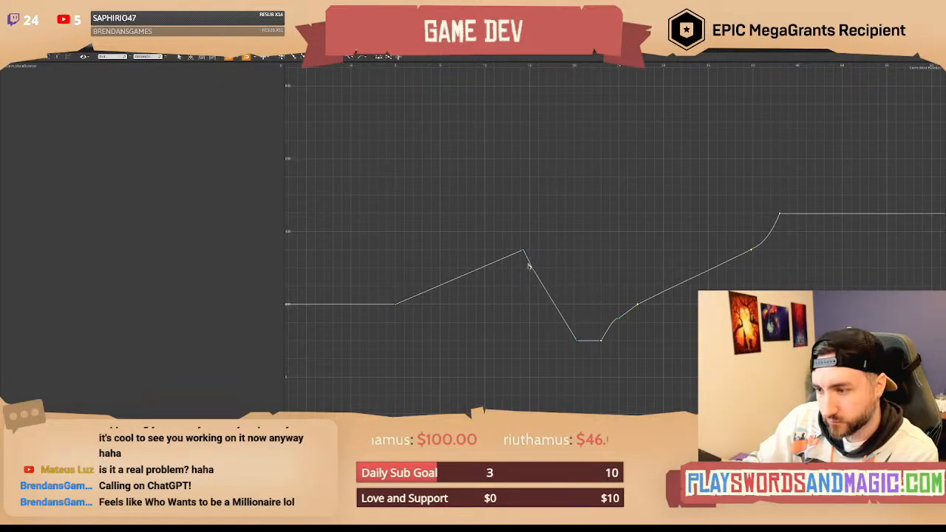
{"action": "left_click", "coordinate": [141, 56]}
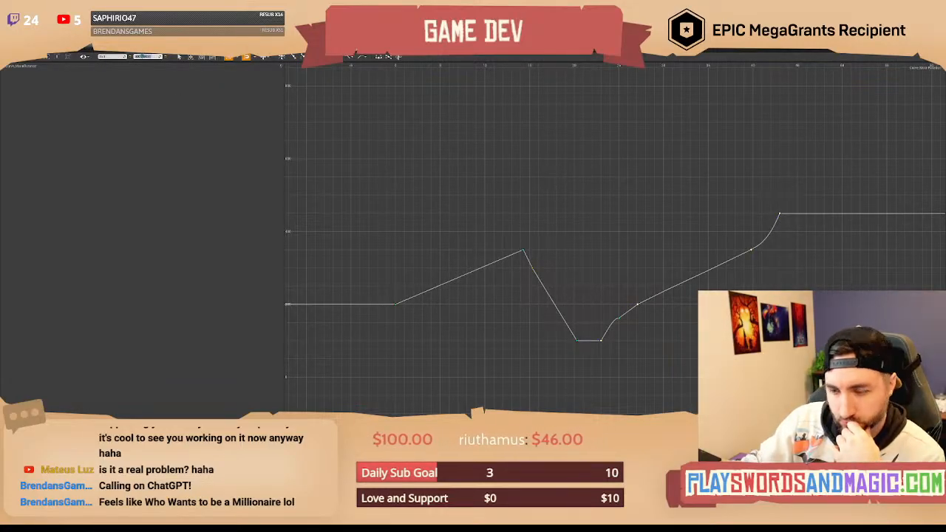
{"action": "type", "text": "450"}
{"action": "key", "text": "Return"}
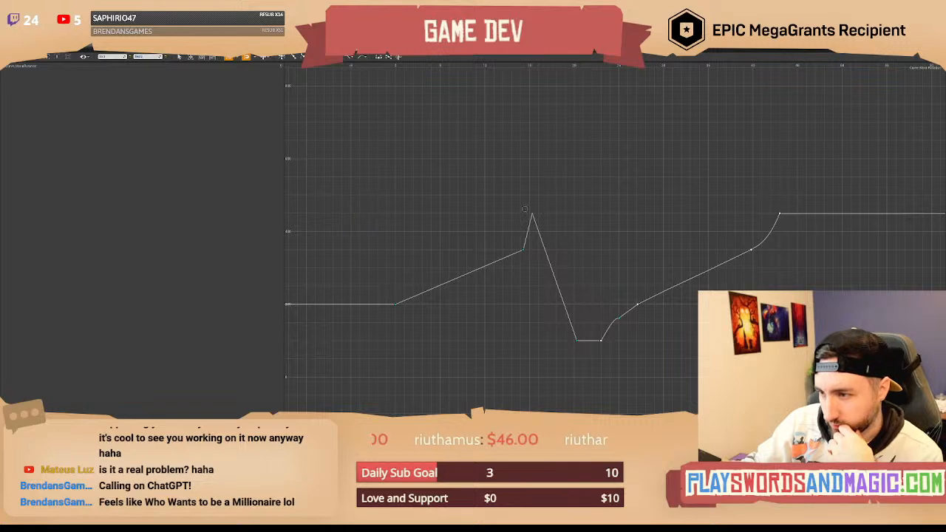
Move the new 450 key to about time 16.6 and raise the key at the foot of the drop to about 450, near time 22.8.
{"action": "left_click_drag", "start_coordinate": [532, 213], "coordinate": [543, 215]}
{"action": "left_click_drag", "start_coordinate": [572, 338], "coordinate": [599, 216]}
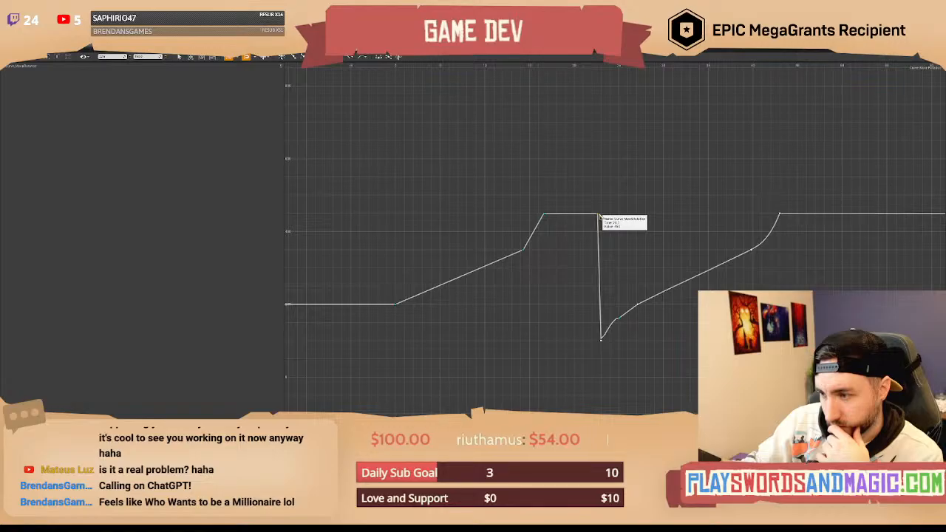
{"action": "left_click", "coordinate": [601, 340]}
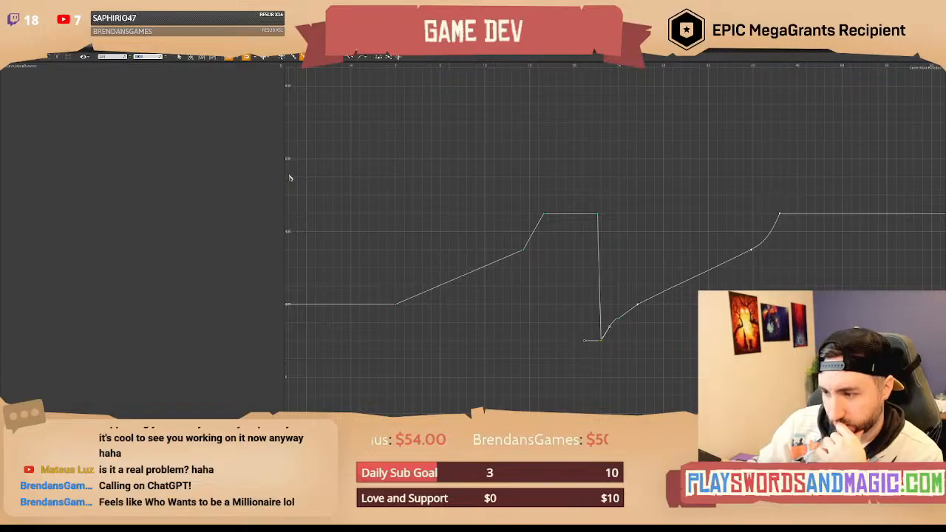
{"action": "left_click", "coordinate": [593, 206]}
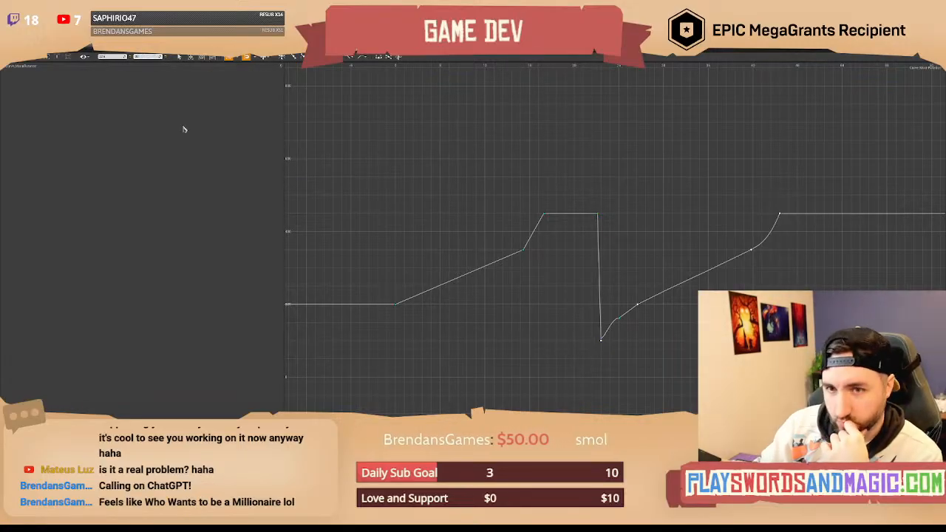
{"action": "key", "text": "Delete"}
{"action": "right_click_drag", "start_coordinate": [610, 233], "coordinate": [584, 230]}
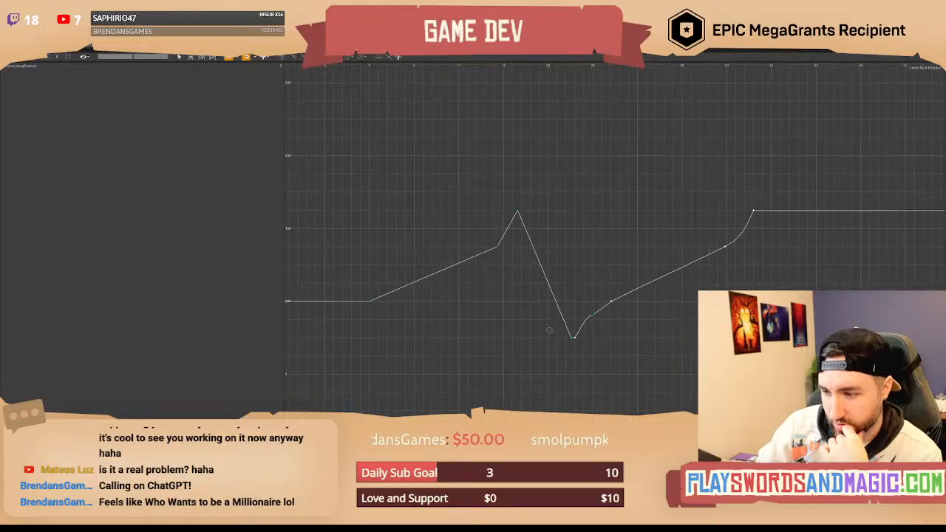
{"action": "left_click_drag", "start_coordinate": [547, 327], "coordinate": [584, 364]}
{"action": "left_click", "coordinate": [565, 345]}
{"action": "key", "text": "ctrl+z"}
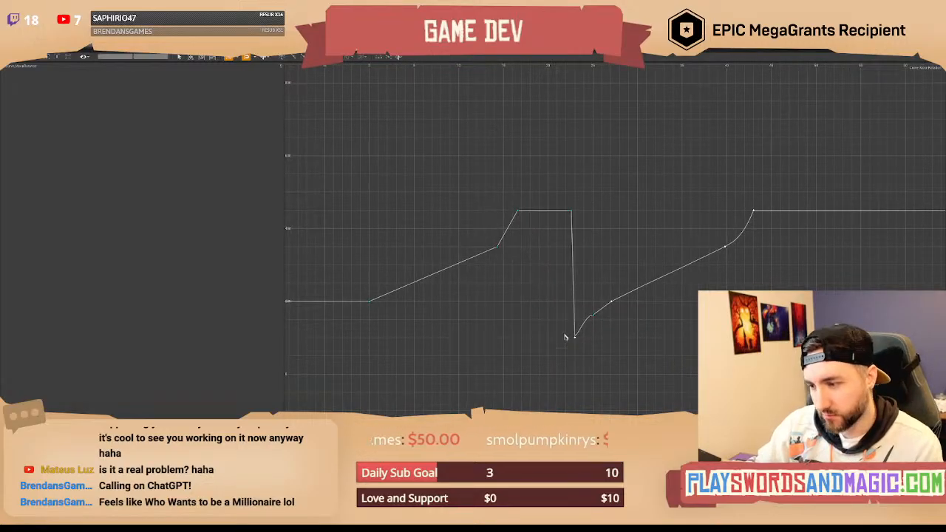
Set the time of the key at the top of the drop to match the low key below it, making the drop vertical.
{"action": "left_click_drag", "start_coordinate": [565, 333], "coordinate": [584, 351]}
{"action": "left_click_drag", "start_coordinate": [557, 177], "coordinate": [579, 216]}
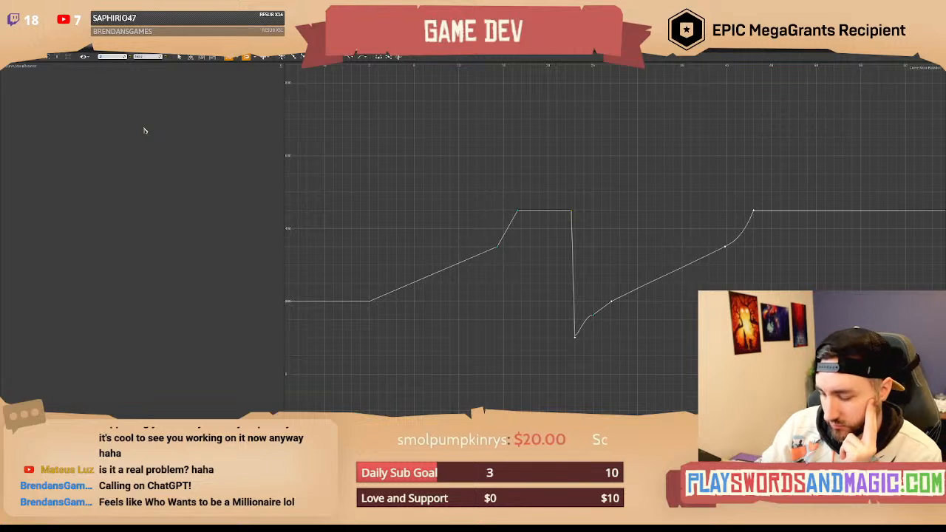
{"action": "key", "text": "Return"}
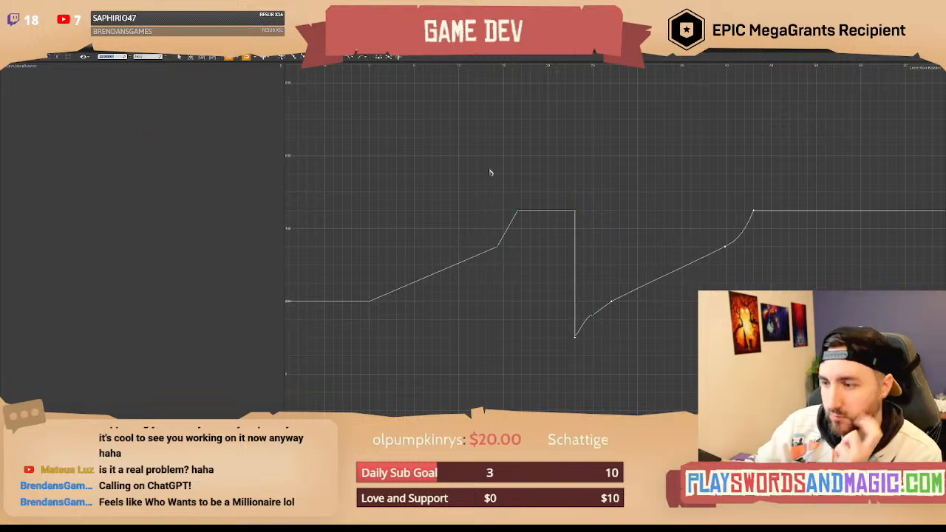
Add a key on the flat section about 4.5 time units before the rise begins, and try setting its time to 0.
{"action": "left_click", "coordinate": [655, 209]}
{"action": "right_click_drag", "start_coordinate": [657, 209], "coordinate": [627, 200]}
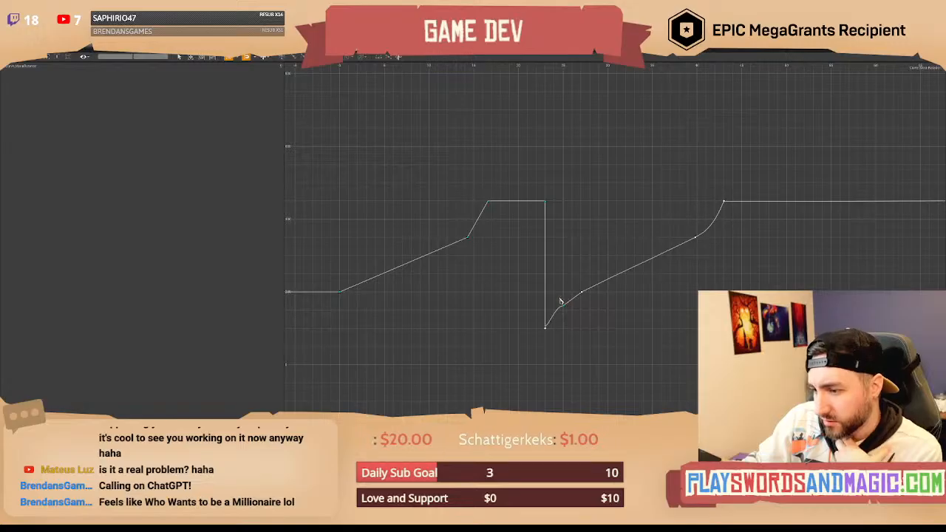
{"action": "right_click_drag", "start_coordinate": [561, 281], "coordinate": [586, 278]}
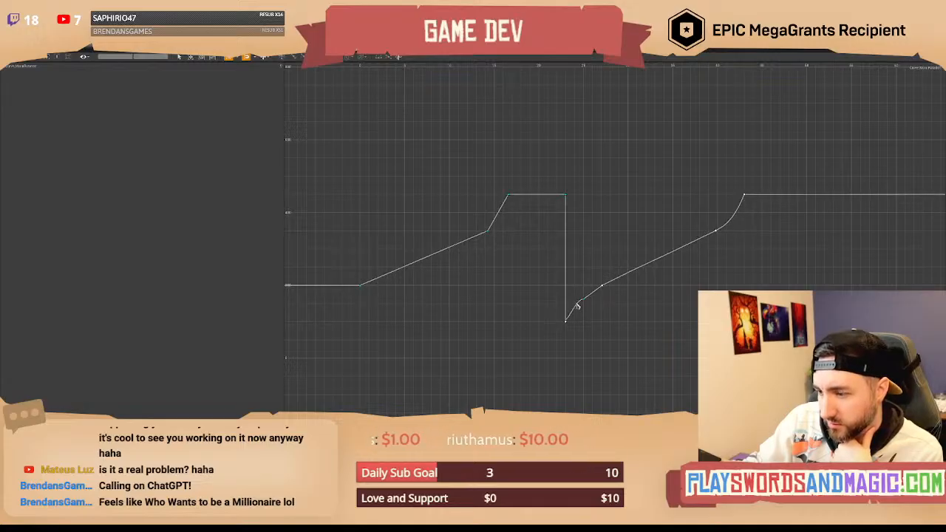
{"action": "right_click_drag", "start_coordinate": [588, 289], "coordinate": [610, 285]}
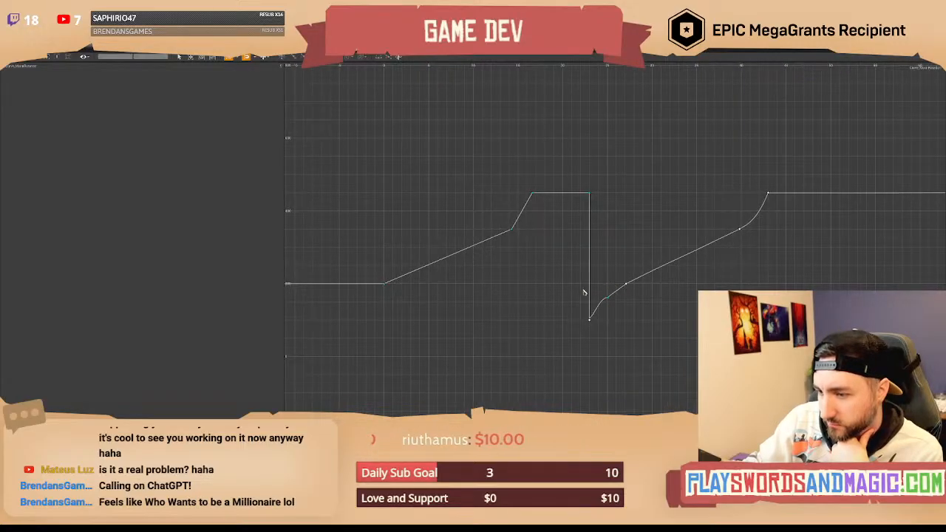
{"action": "right_click_drag", "start_coordinate": [479, 305], "coordinate": [501, 295]}
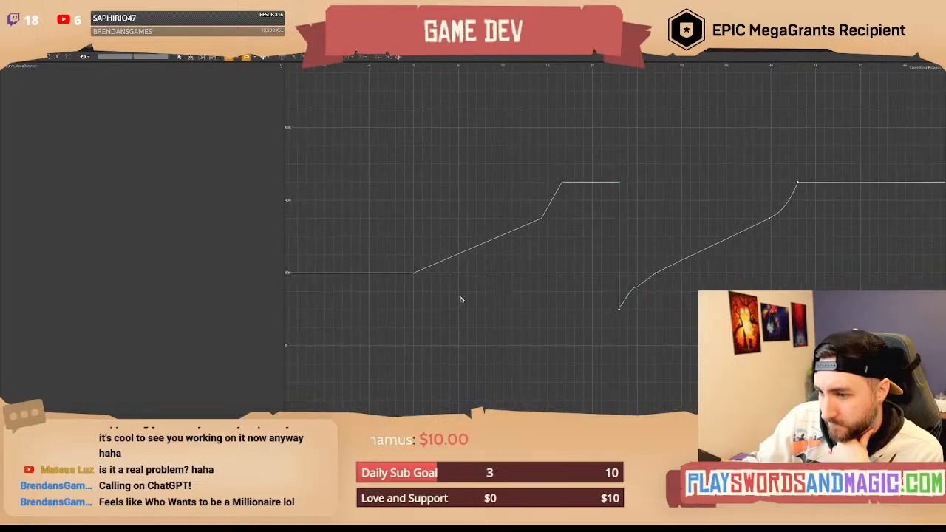
{"action": "middle_click", "coordinate": [375, 274]}
{"action": "left_click_drag", "start_coordinate": [371, 269], "coordinate": [395, 289]}
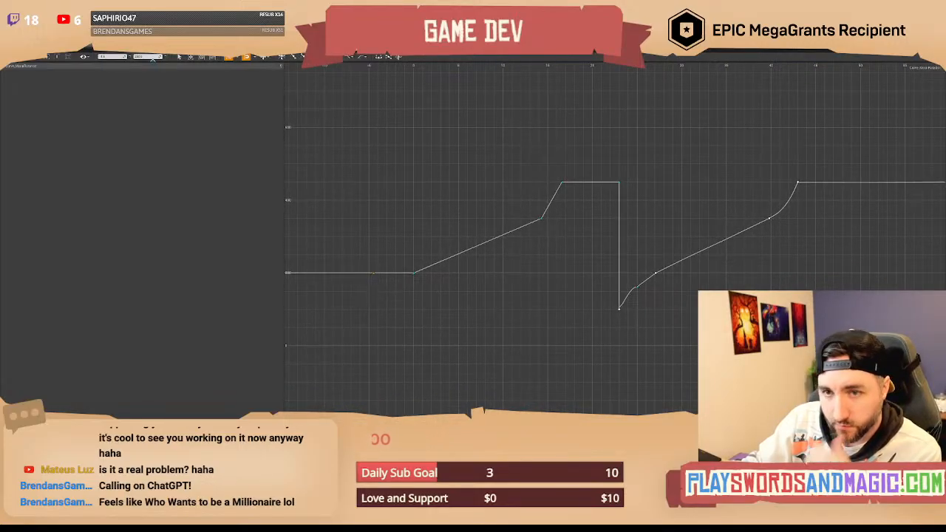
{"action": "left_click", "coordinate": [117, 57]}
{"action": "type", "text": "0"}
{"action": "key", "text": "Return"}
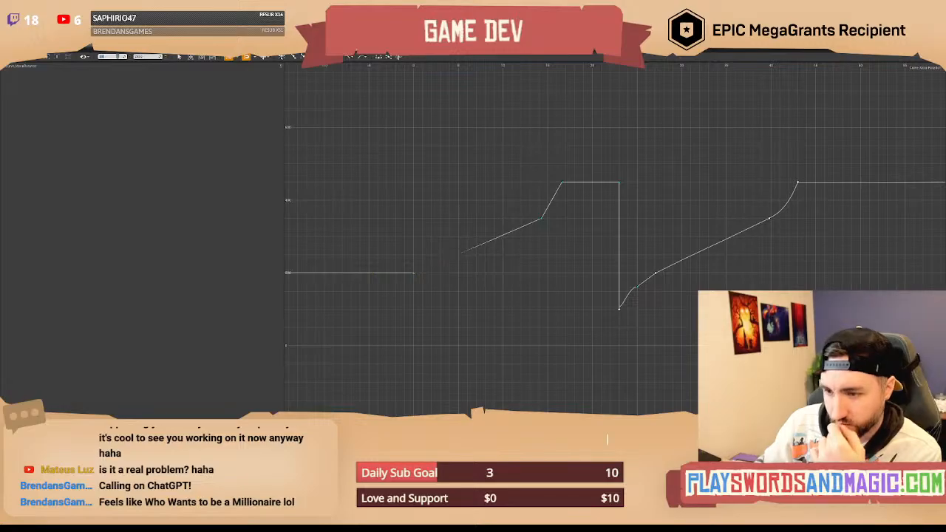
{"action": "left_click", "coordinate": [453, 230]}
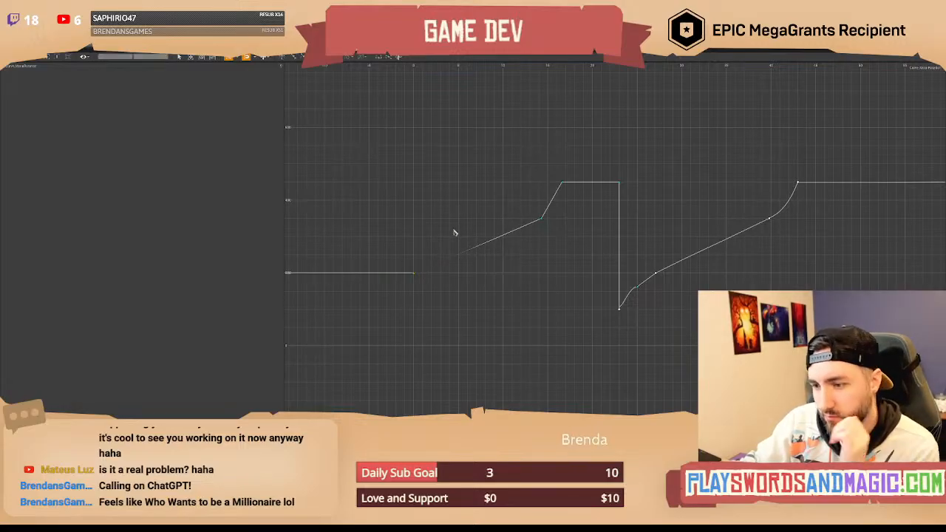
{"action": "right_click_drag", "start_coordinate": [447, 235], "coordinate": [436, 233]}
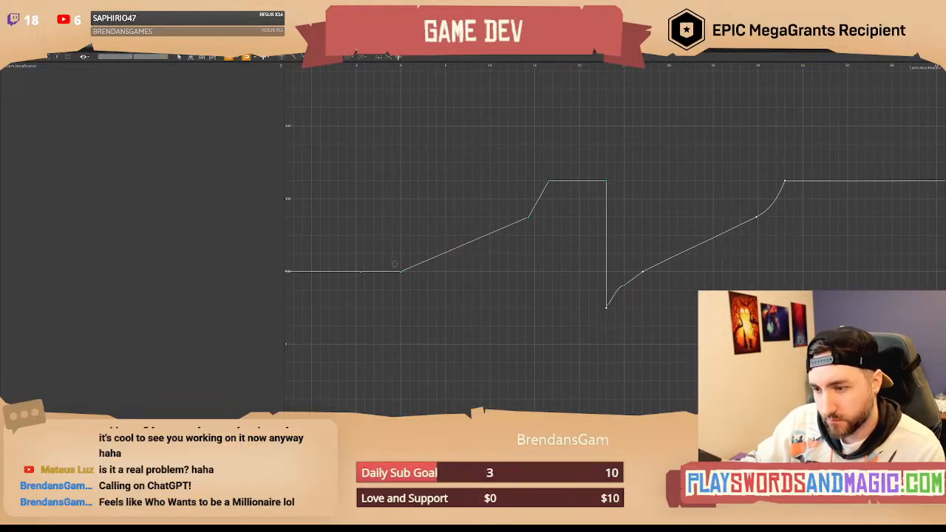
Check the low key after the vertical drop and move the 200 key at the start of the rise to about time 1.
{"action": "left_click", "coordinate": [400, 272]}
{"action": "right_click_drag", "start_coordinate": [511, 278], "coordinate": [462, 274]}
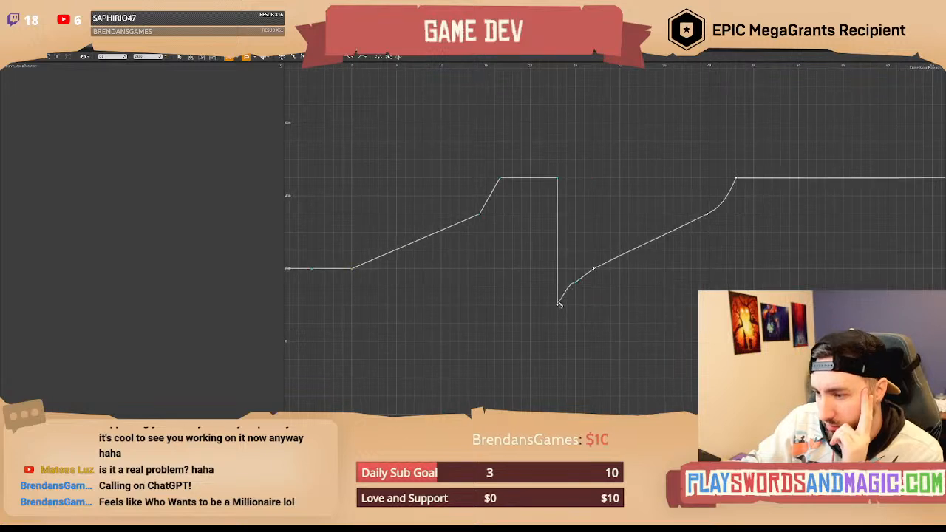
{"action": "left_click", "coordinate": [558, 305]}
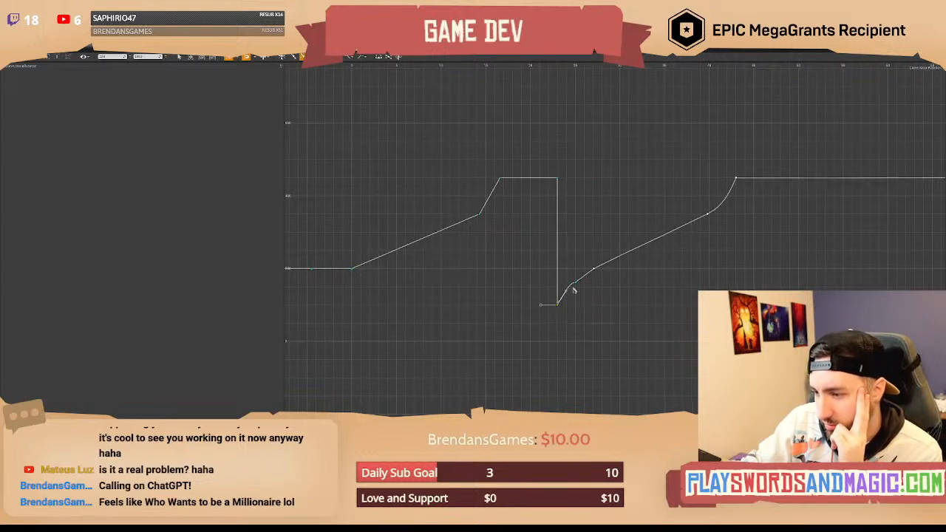
{"action": "mouse_move", "coordinate": [577, 285]}
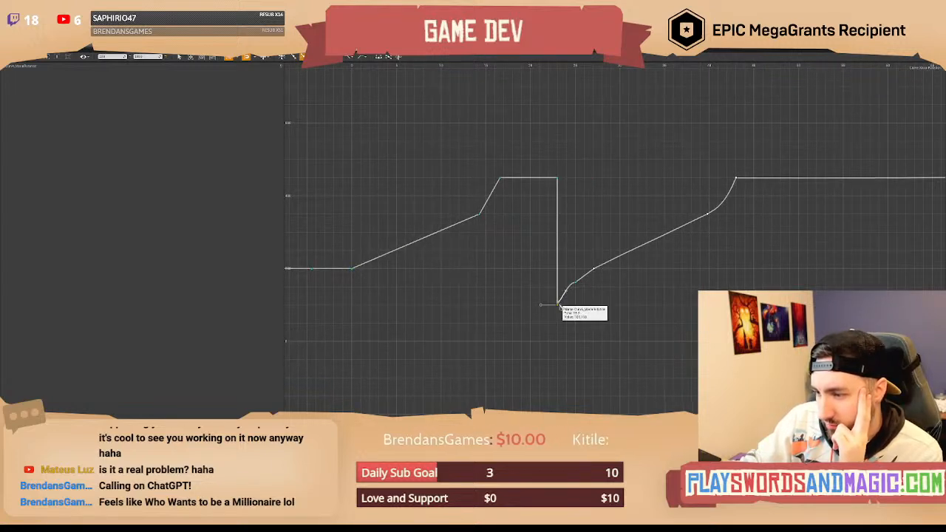
{"action": "right_click_drag", "start_coordinate": [412, 295], "coordinate": [436, 298]}
{"action": "left_click", "coordinate": [384, 283]}
{"action": "left_click_drag", "start_coordinate": [376, 271], "coordinate": [392, 271]}
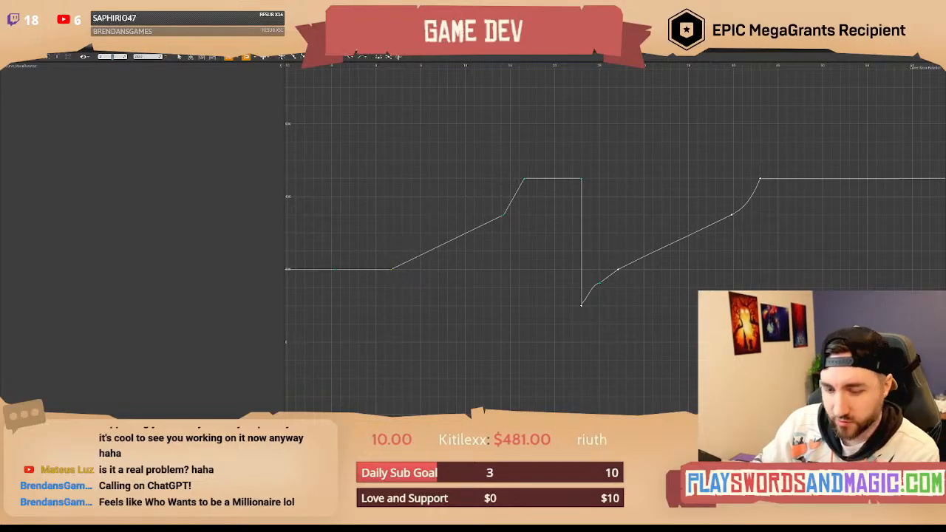
{"action": "key", "text": "Return"}
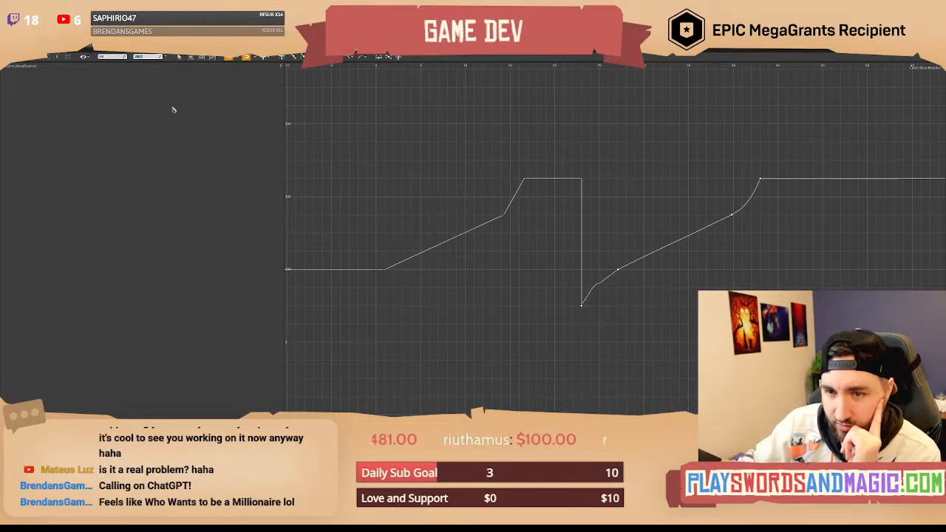
Place the key from the flat section at time 0 and set its value to 100.
{"action": "type", "text": "0"}
{"action": "key", "text": "Return"}
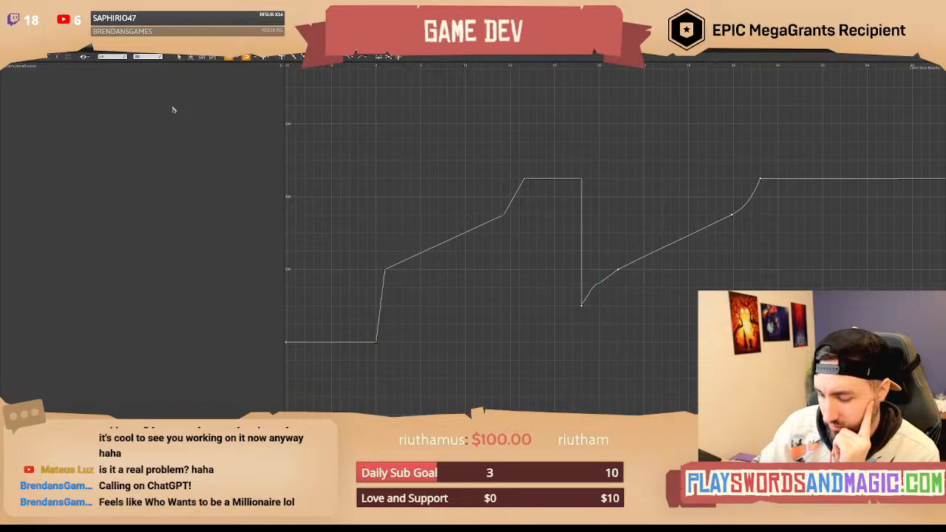
{"action": "key", "text": "Return"}
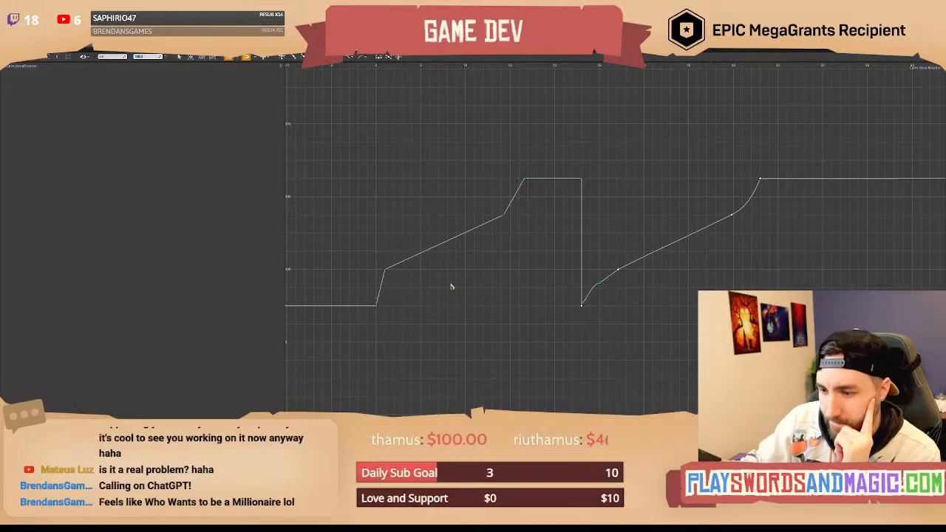
Try automatic cubic interpolation on the four rising keys from time 0 up to the first 450 key.
{"action": "right_click_drag", "start_coordinate": [449, 286], "coordinate": [465, 286]}
{"action": "right_click_drag", "start_coordinate": [400, 258], "coordinate": [393, 257]}
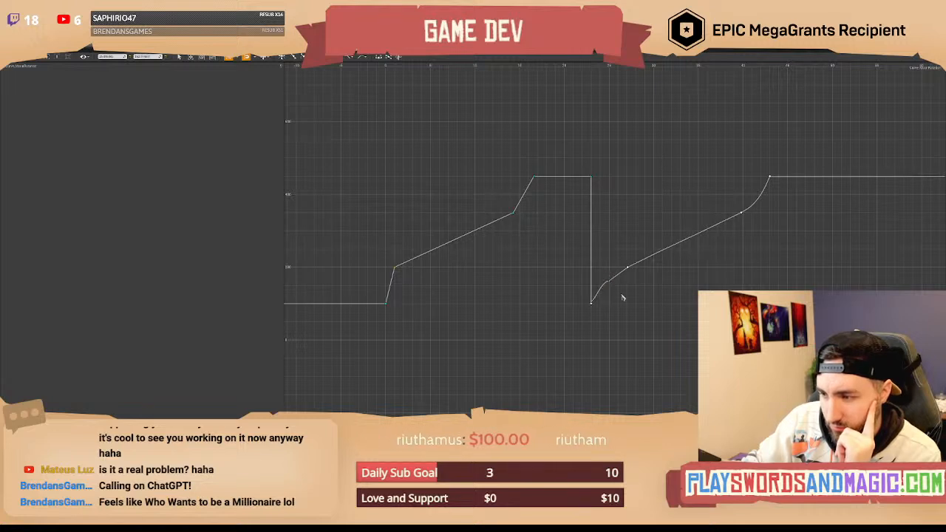
{"action": "right_click_drag", "start_coordinate": [571, 286], "coordinate": [560, 292]}
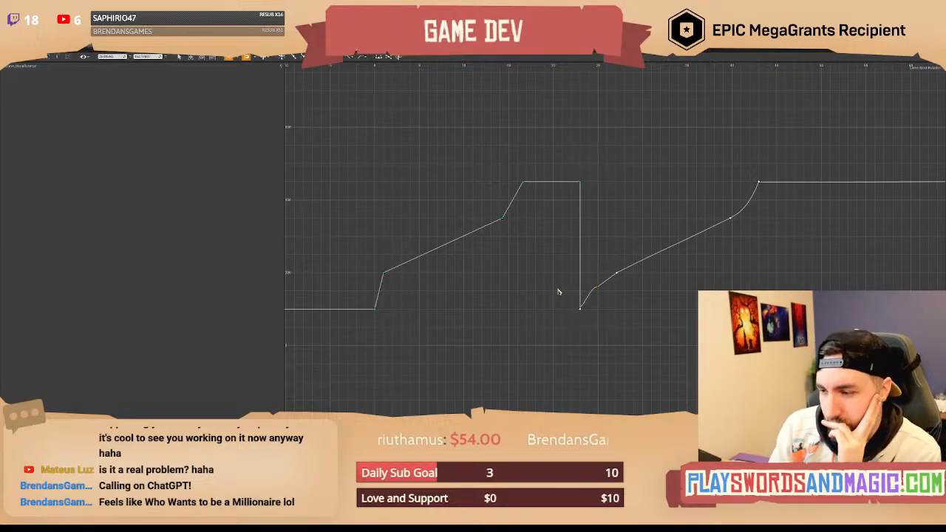
{"action": "right_click_drag", "start_coordinate": [433, 182], "coordinate": [448, 189]}
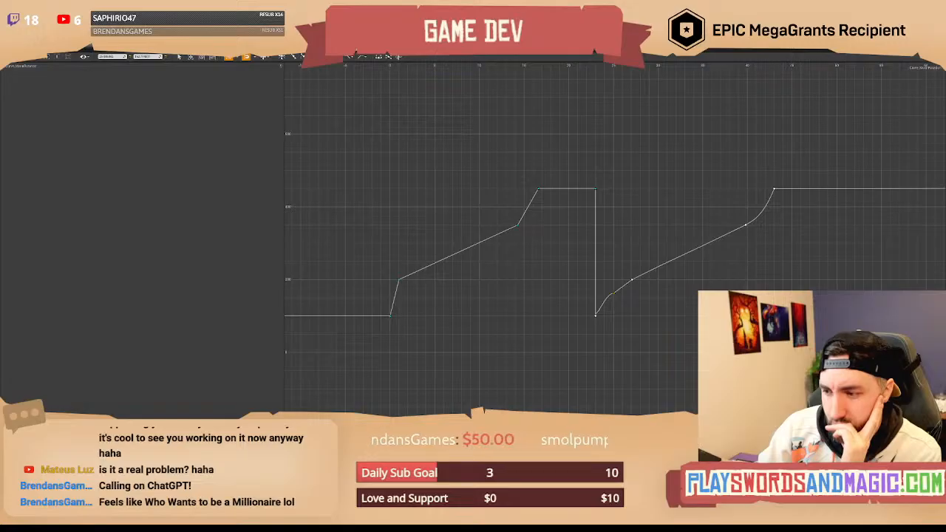
{"action": "right_click_drag", "start_coordinate": [463, 283], "coordinate": [458, 276]}
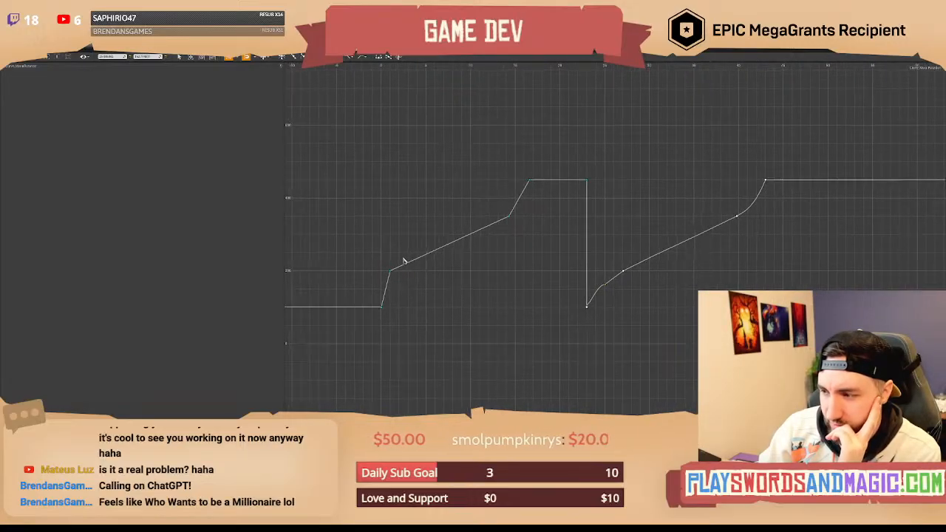
{"action": "right_click_drag", "start_coordinate": [401, 258], "coordinate": [397, 257]}
{"action": "left_click_drag", "start_coordinate": [357, 173], "coordinate": [539, 311]}
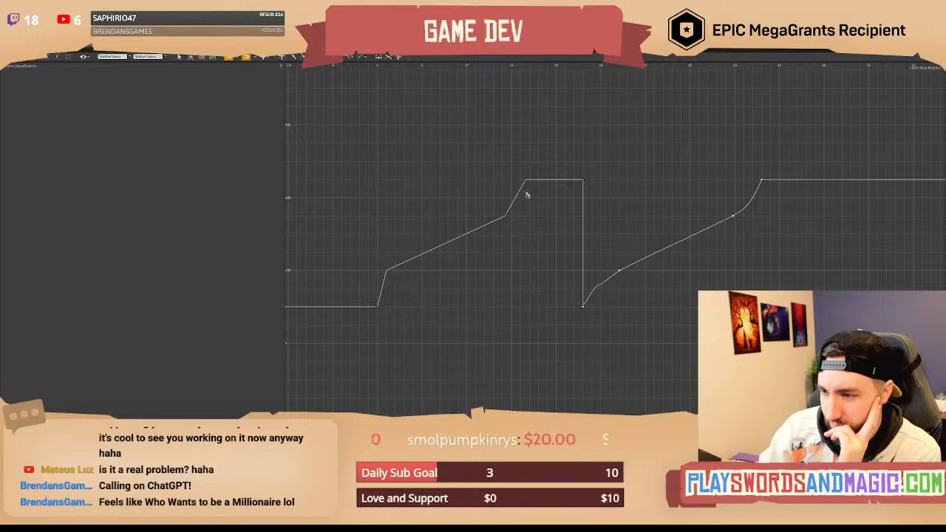
{"action": "right_click", "coordinate": [527, 183]}
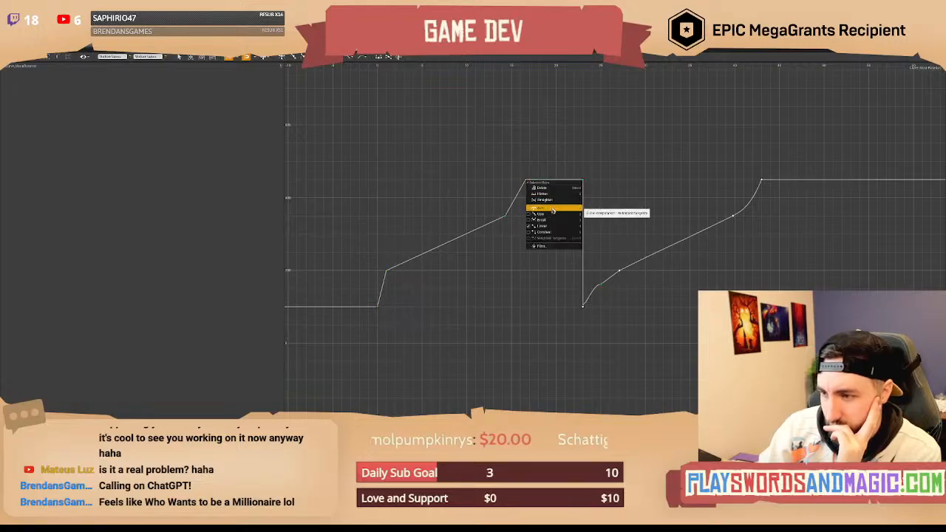
{"action": "left_click", "coordinate": [553, 210]}
{"action": "left_click", "coordinate": [530, 251]}
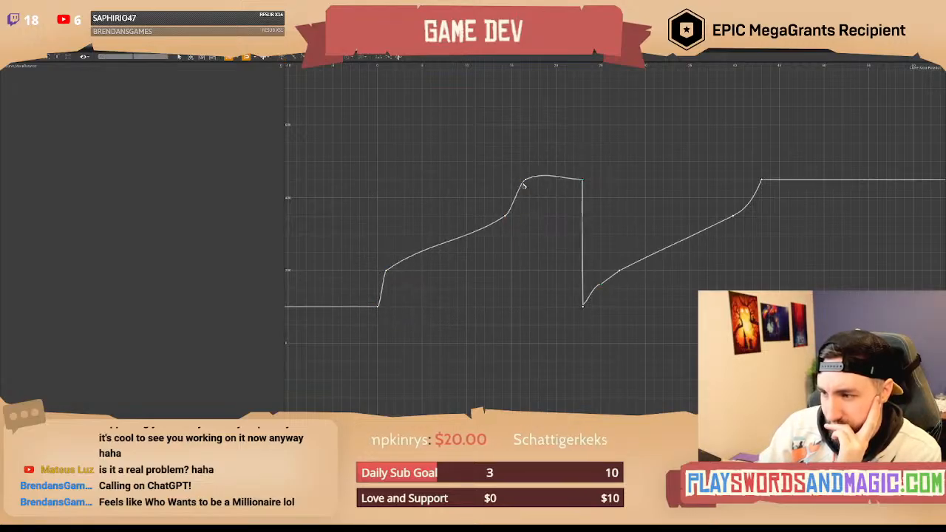
{"action": "key", "text": "ctrl+z"}
Apply automatic cubic interpolation to the two middle keys of the first rise and to the key at time 0.
{"action": "left_click_drag", "start_coordinate": [530, 197], "coordinate": [380, 279]}
{"action": "right_click", "coordinate": [386, 275]}
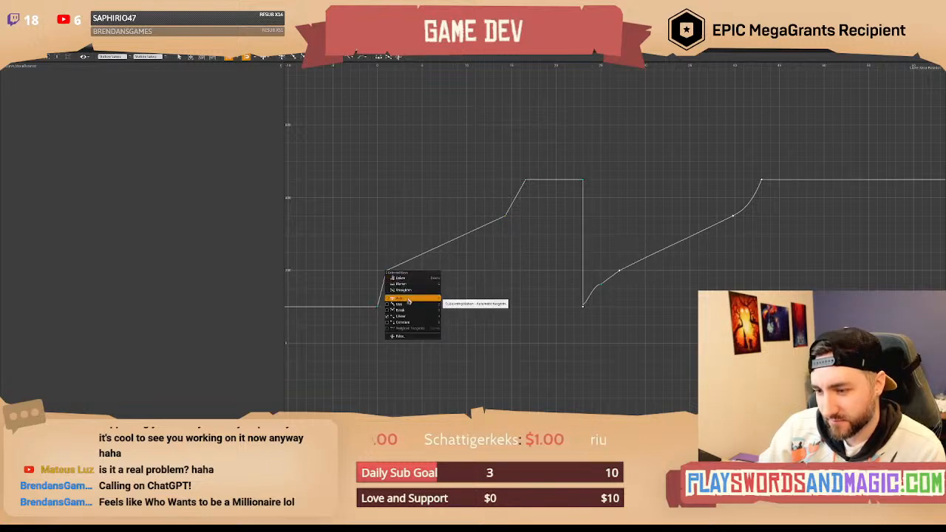
{"action": "left_click", "coordinate": [403, 302]}
{"action": "left_click_drag", "start_coordinate": [376, 294], "coordinate": [386, 311]}
{"action": "right_click", "coordinate": [378, 309]}
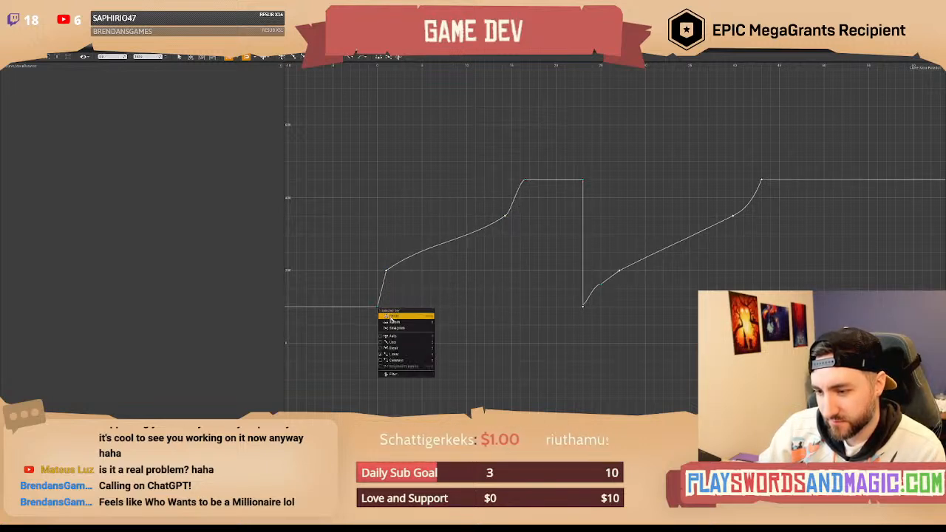
{"action": "left_click", "coordinate": [405, 333]}
{"action": "left_click", "coordinate": [383, 269]}
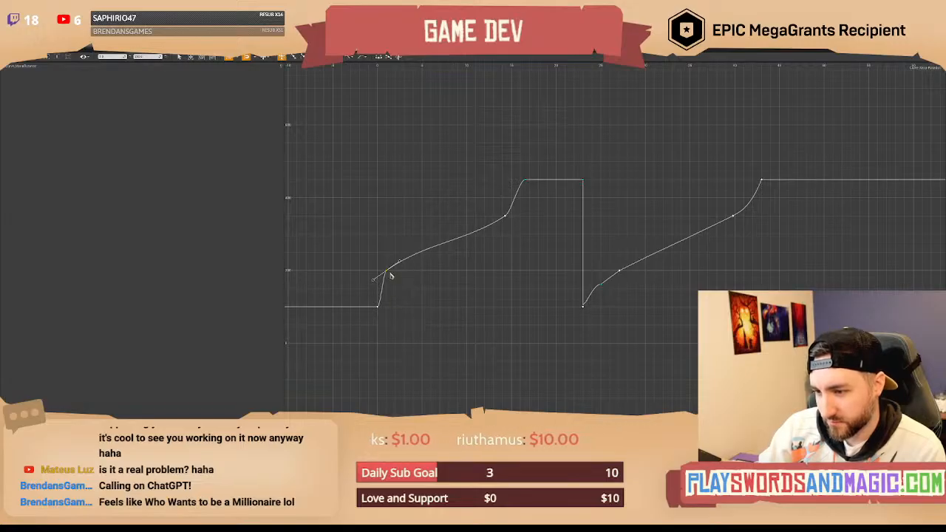
{"action": "mouse_move", "coordinate": [383, 273]}
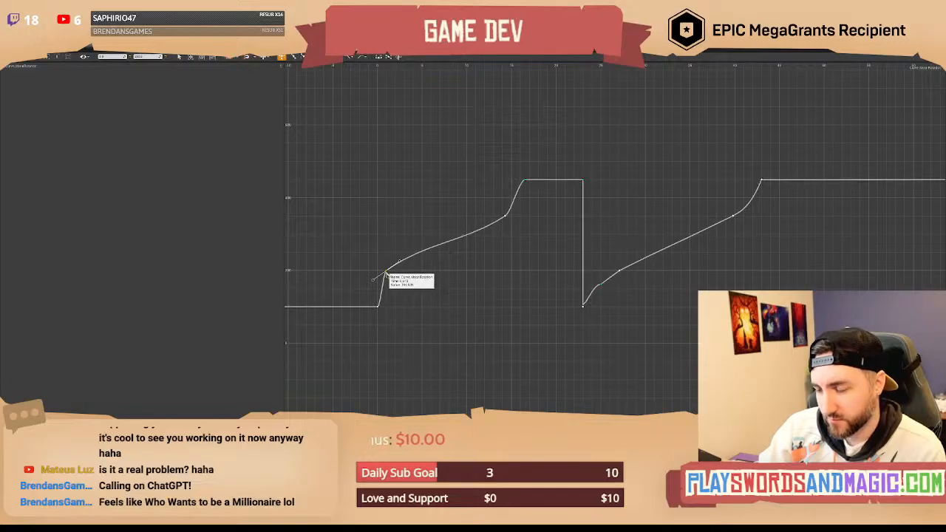
{"action": "left_click", "coordinate": [466, 284]}
Try user-defined cubic tangents on the first 450 key and tilt its incoming tangent downward.
{"action": "right_click_drag", "start_coordinate": [475, 283], "coordinate": [442, 287]}
{"action": "scroll", "coordinate": [442, 287], "scroll_direction": "down", "scroll_amount": 1}
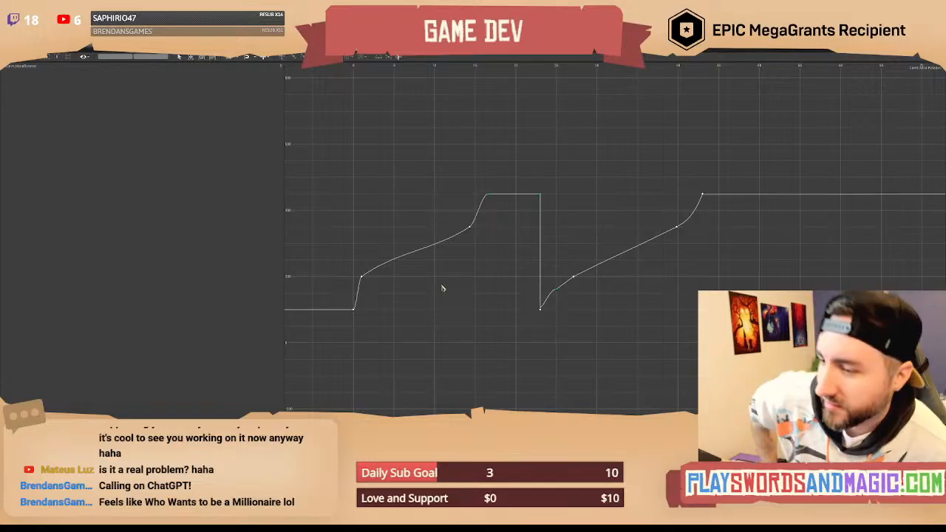
{"action": "left_click", "coordinate": [484, 194]}
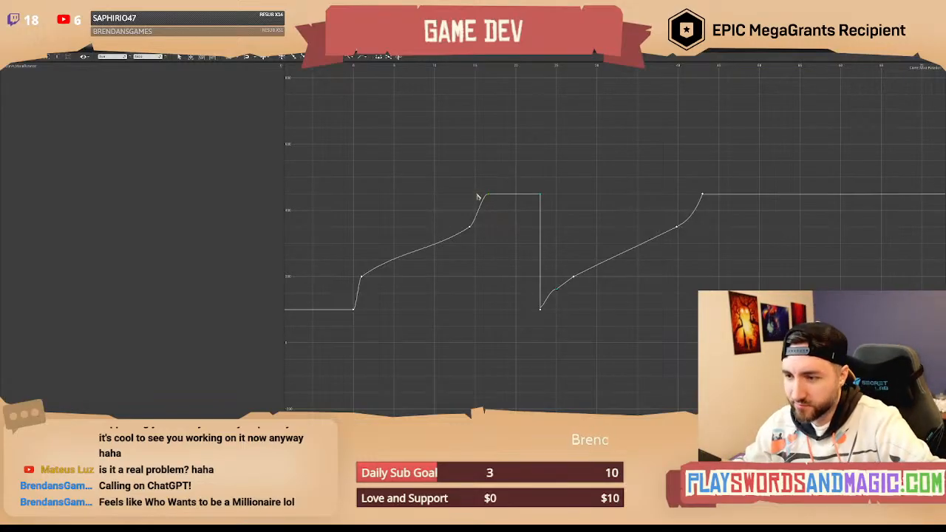
{"action": "right_click", "coordinate": [490, 195]}
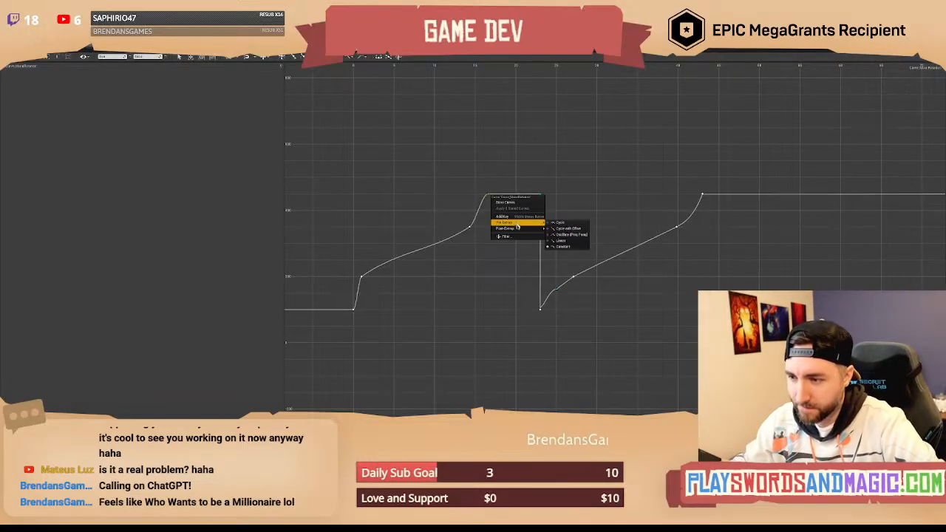
{"action": "right_click", "coordinate": [487, 194]}
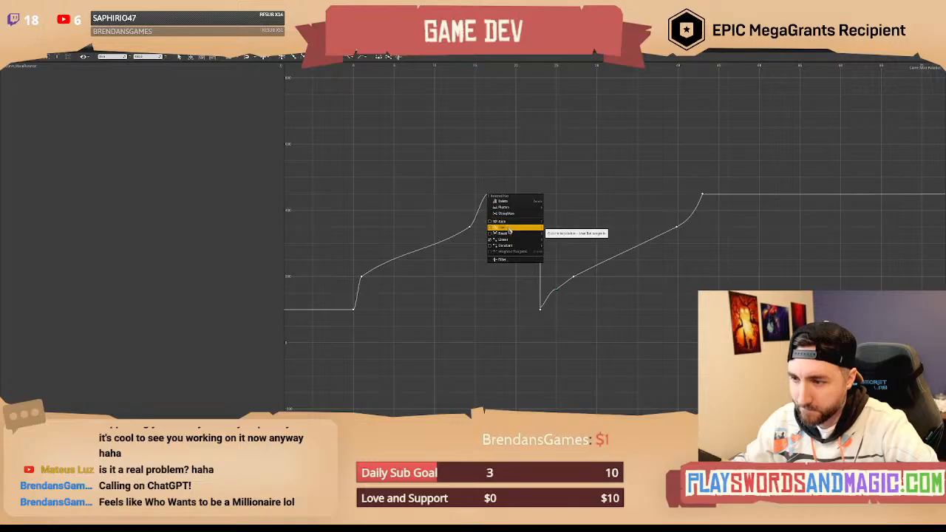
{"action": "left_click", "coordinate": [507, 228]}
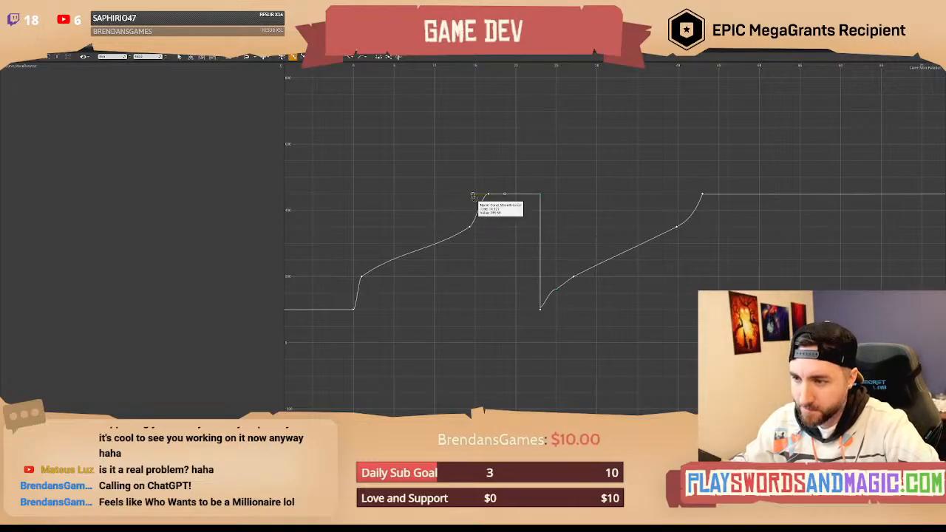
{"action": "left_click_drag", "start_coordinate": [473, 197], "coordinate": [477, 206]}
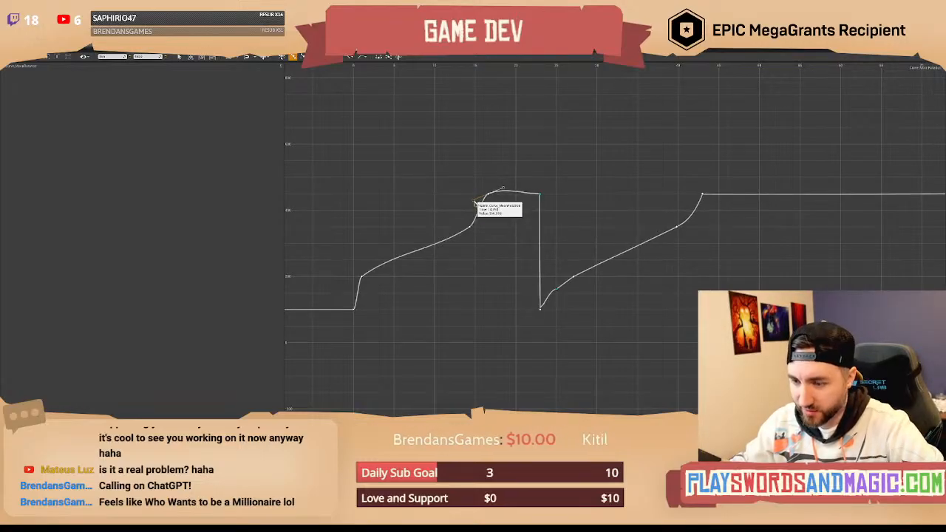
Break the first 450 key's tangents so the curve steepens into it, and shift the key about 1 time unit towards the vertical drop.
{"action": "right_click", "coordinate": [488, 195]}
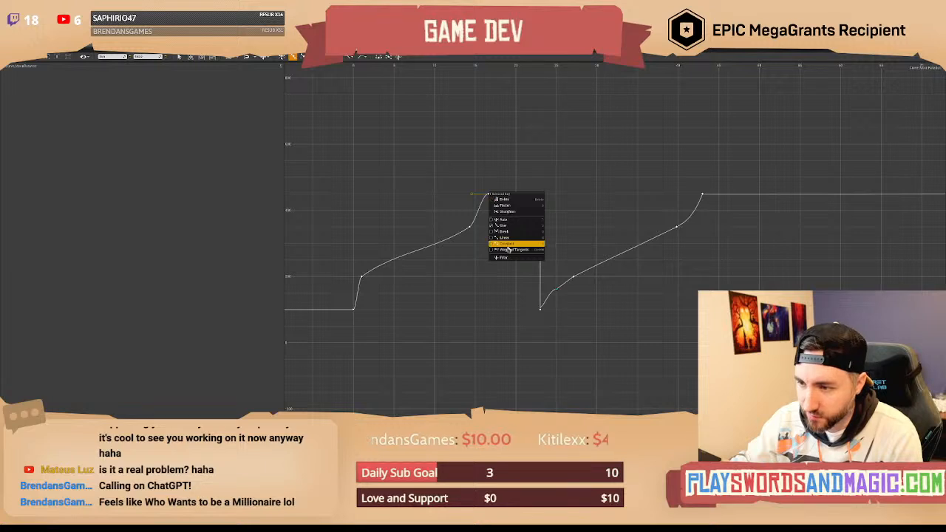
{"action": "left_click", "coordinate": [508, 244]}
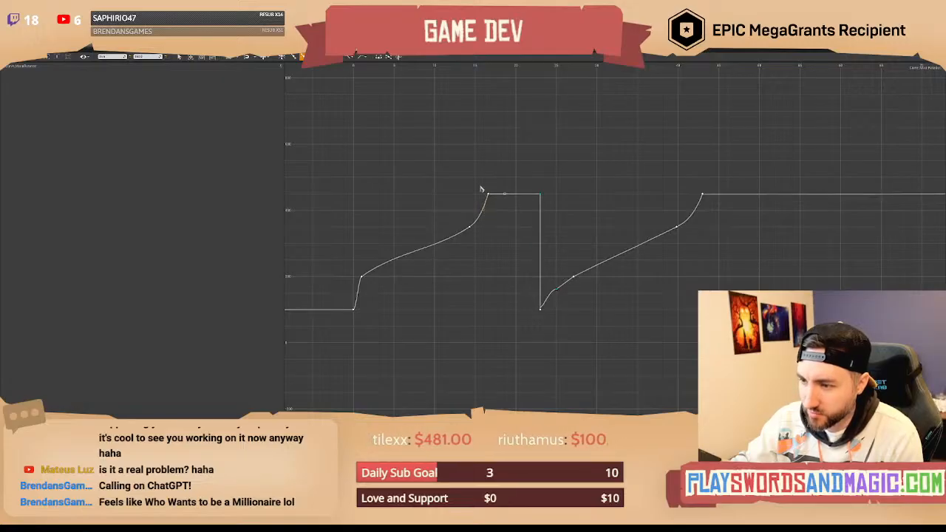
{"action": "left_click_drag", "start_coordinate": [489, 194], "coordinate": [498, 196]}
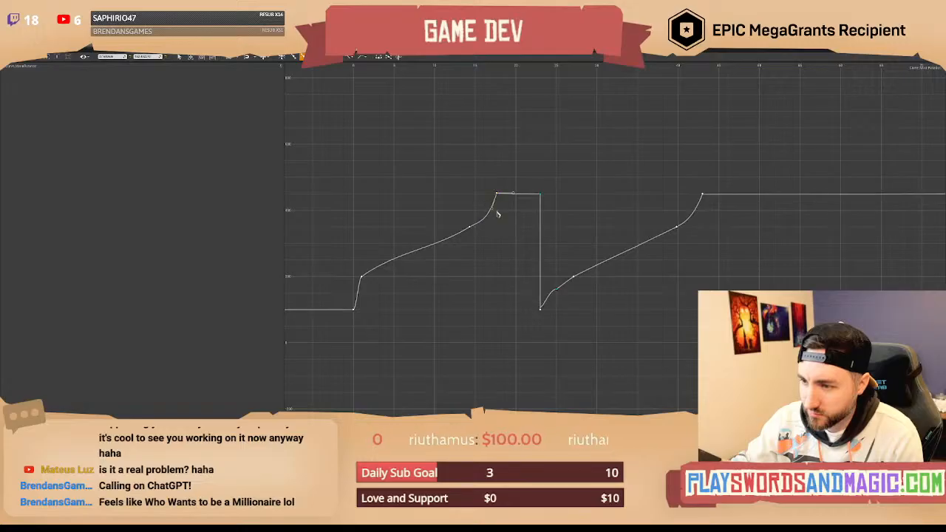
Move the 200 key near the start of the rise to about time 4, keeping its value.
{"action": "right_click_drag", "start_coordinate": [437, 258], "coordinate": [469, 245]}
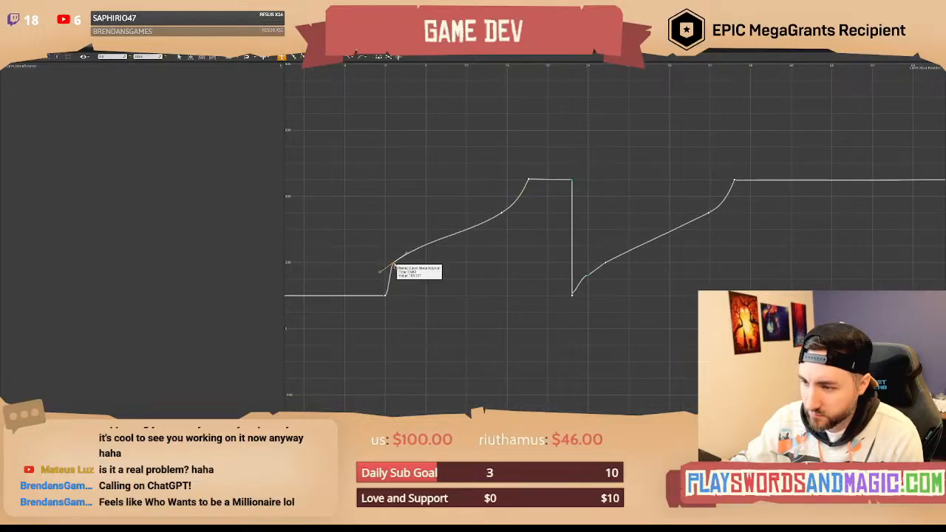
{"action": "left_click_drag", "start_coordinate": [393, 262], "coordinate": [417, 262]}
{"action": "mouse_move", "coordinate": [434, 260]}
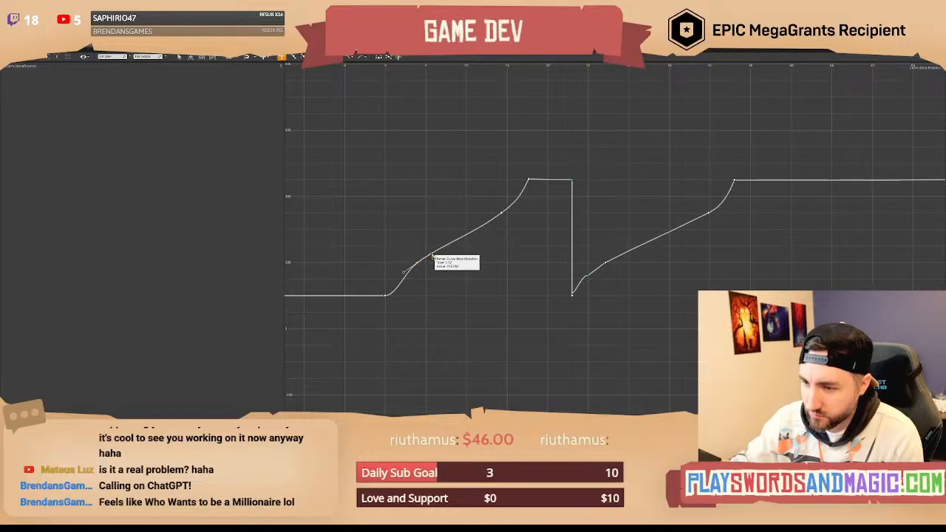
{"action": "left_click", "coordinate": [510, 274]}
{"action": "right_click_drag", "start_coordinate": [511, 274], "coordinate": [475, 273]}
{"action": "right_click_drag", "start_coordinate": [573, 155], "coordinate": [552, 110]}
{"action": "left_click", "coordinate": [43, 43]}
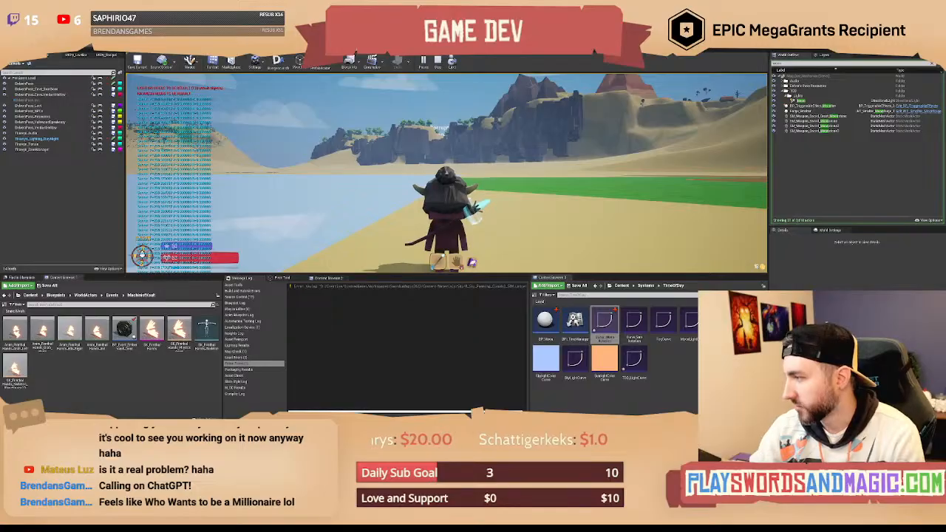
Detach the camera from the character in the running game and fly it towards the sky to view the moon.
{"action": "key", "text": "grave"}
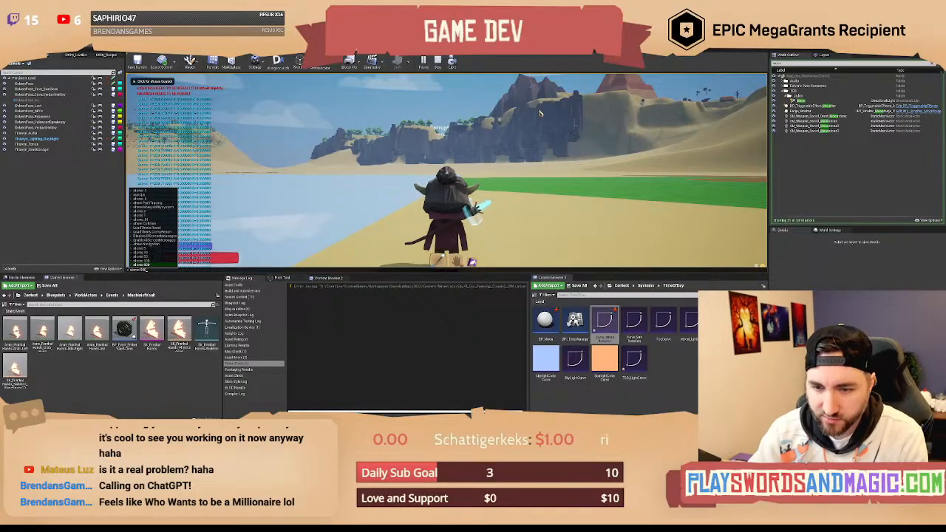
{"action": "key", "text": "grave"}
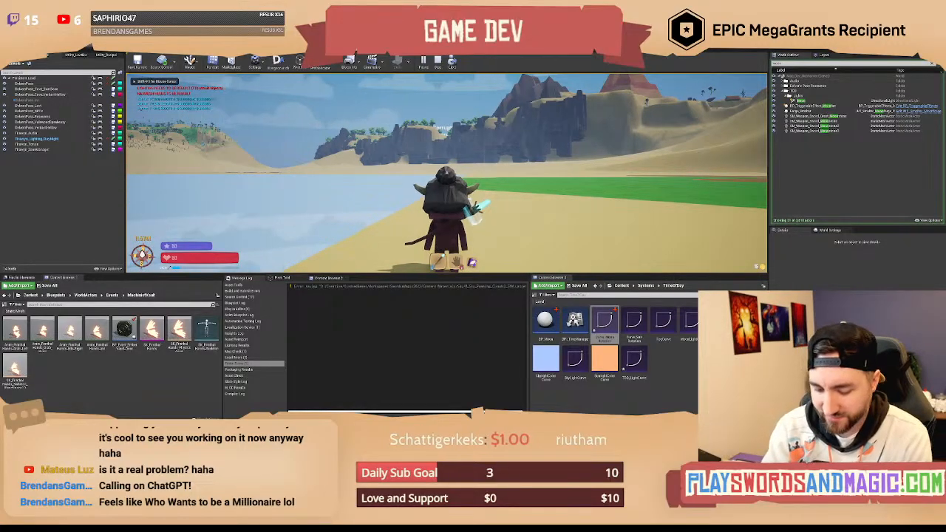
{"action": "key", "text": "F8"}
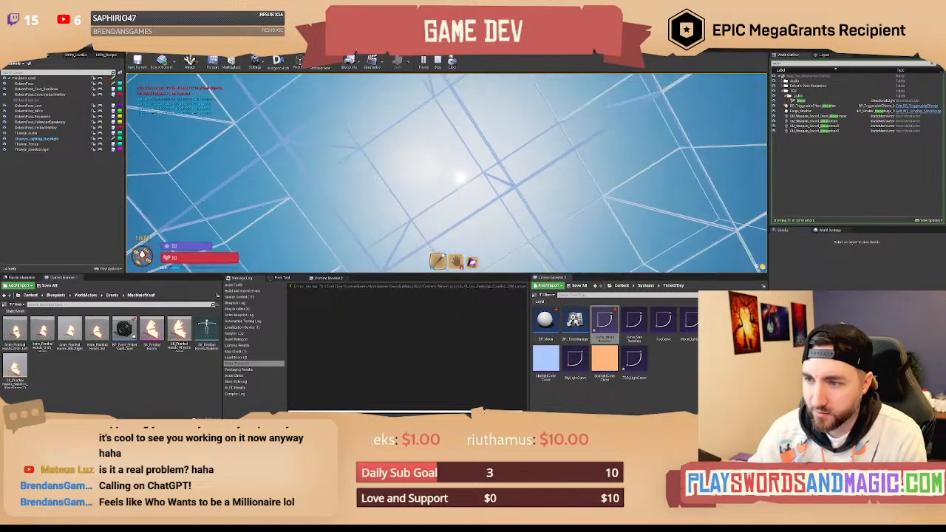
{"action": "key", "text": "w"}
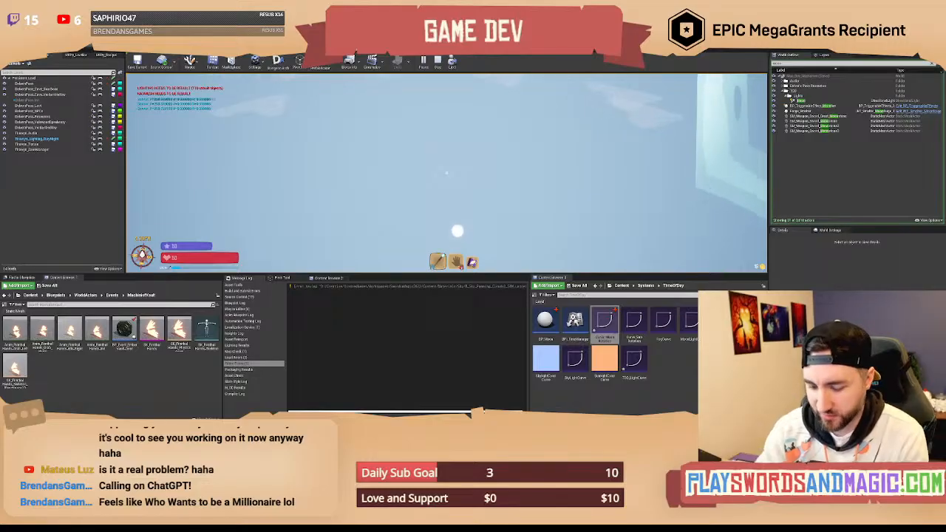
Run the chat command /settime 200, watch the moon's path over the horizon, and end the play session.
{"action": "key", "text": "Return"}
{"action": "type", "text": "/settime 200"}
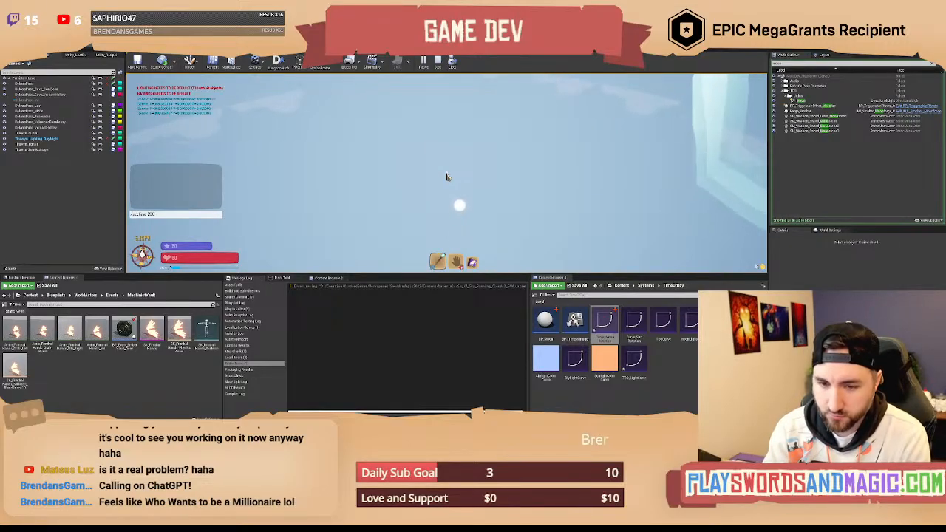
{"action": "key", "text": "Return"}
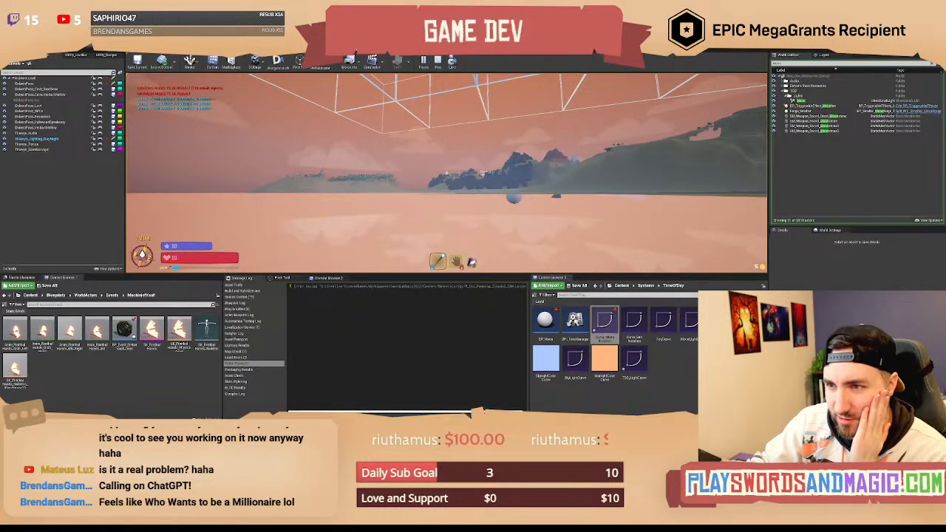
{"action": "key", "text": "Escape"}
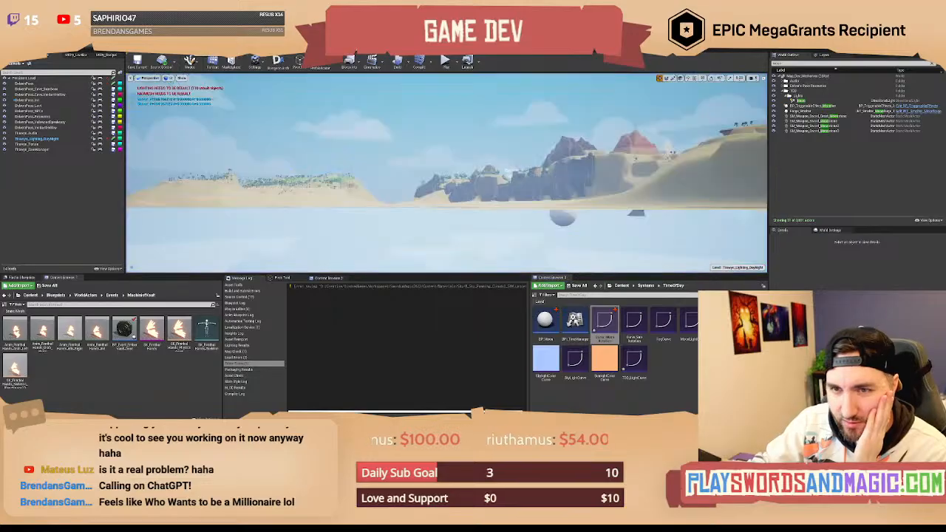
Examine the rotation curve nodes in BP_Sky_Sphere's Refresh Material function and the moon rotation curve variable's settings.
{"action": "left_click", "coordinate": [209, 55]}
{"action": "right_click_drag", "start_coordinate": [332, 228], "coordinate": [312, 223]}
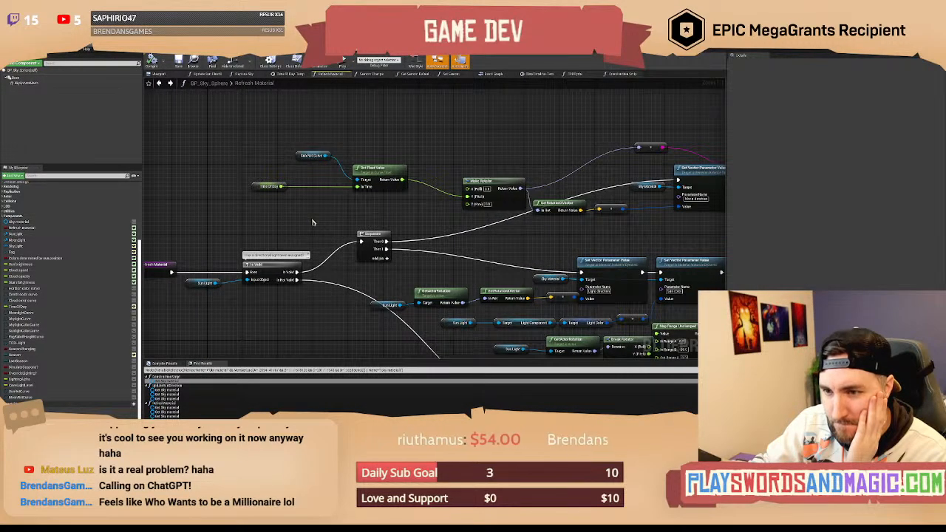
{"action": "right_click_drag", "start_coordinate": [374, 212], "coordinate": [303, 244]}
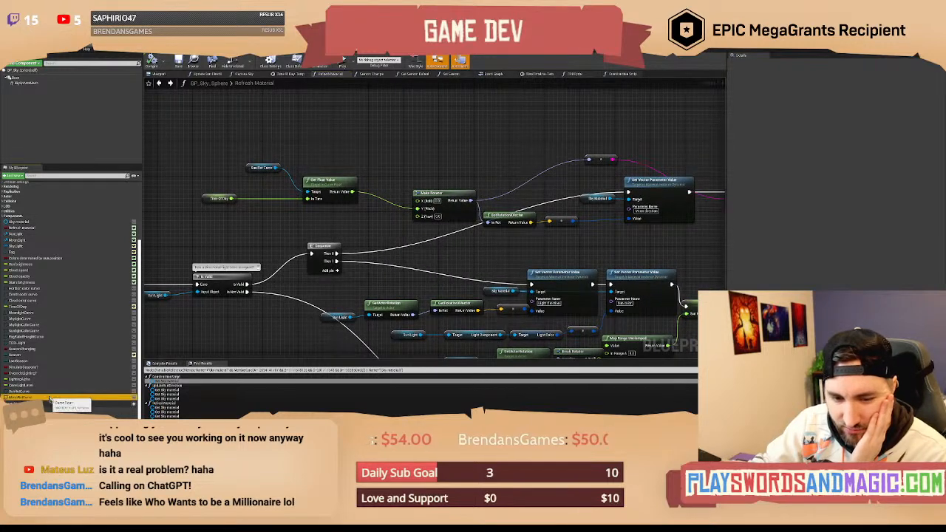
{"action": "left_click", "coordinate": [22, 397]}
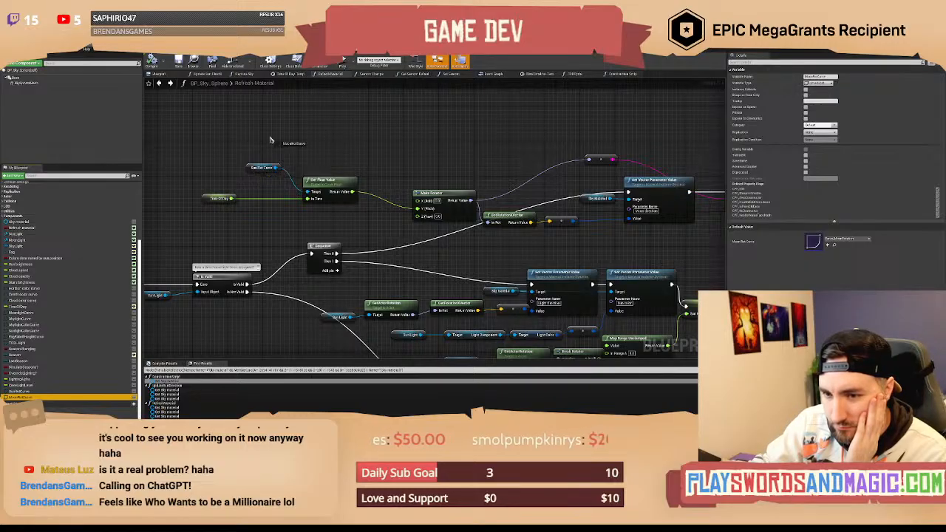
{"action": "right_click_drag", "start_coordinate": [244, 135], "coordinate": [263, 126]}
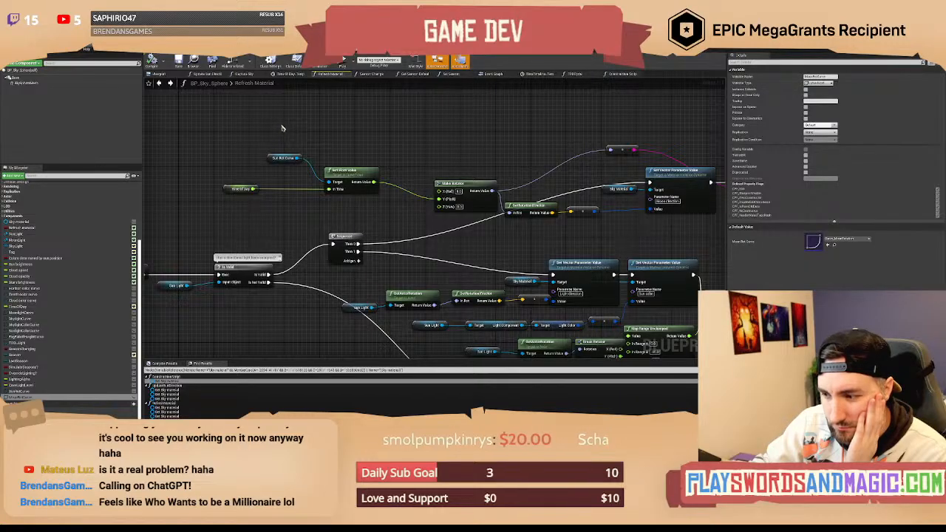
{"action": "right_click_drag", "start_coordinate": [306, 125], "coordinate": [321, 118]}
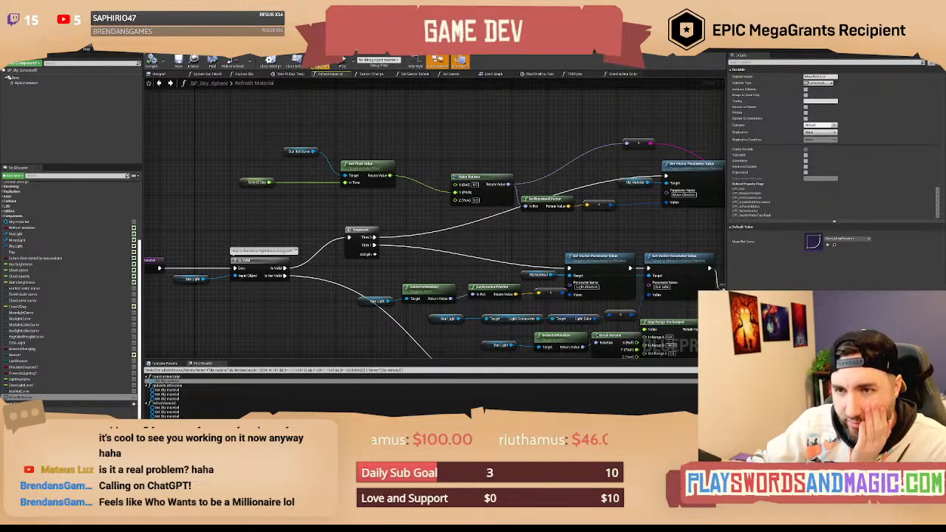
Inspect the Multiply node attached to the Moon Direction parameter in the sky material.
{"action": "left_click", "coordinate": [358, 50]}
{"action": "right_click_drag", "start_coordinate": [349, 275], "coordinate": [323, 276]}
{"action": "left_click_drag", "start_coordinate": [295, 175], "coordinate": [291, 249]}
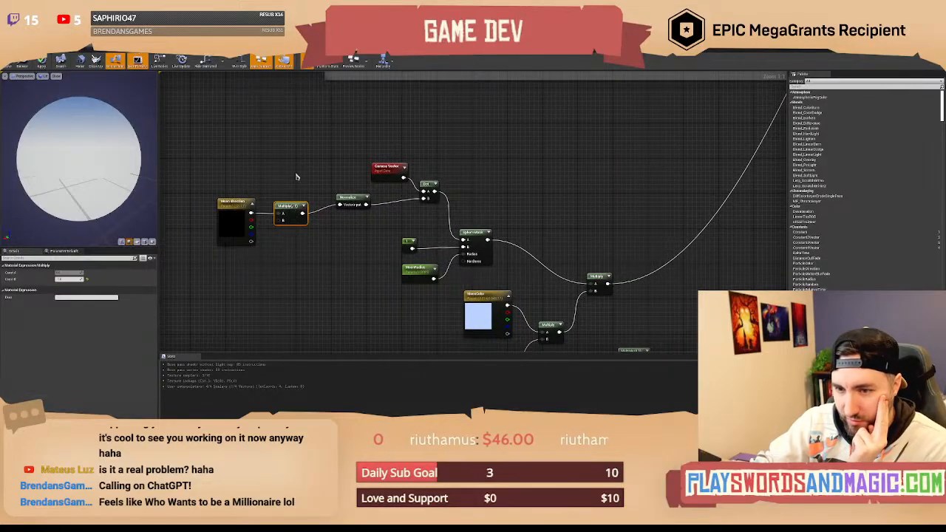
{"action": "right_click_drag", "start_coordinate": [295, 177], "coordinate": [306, 194]}
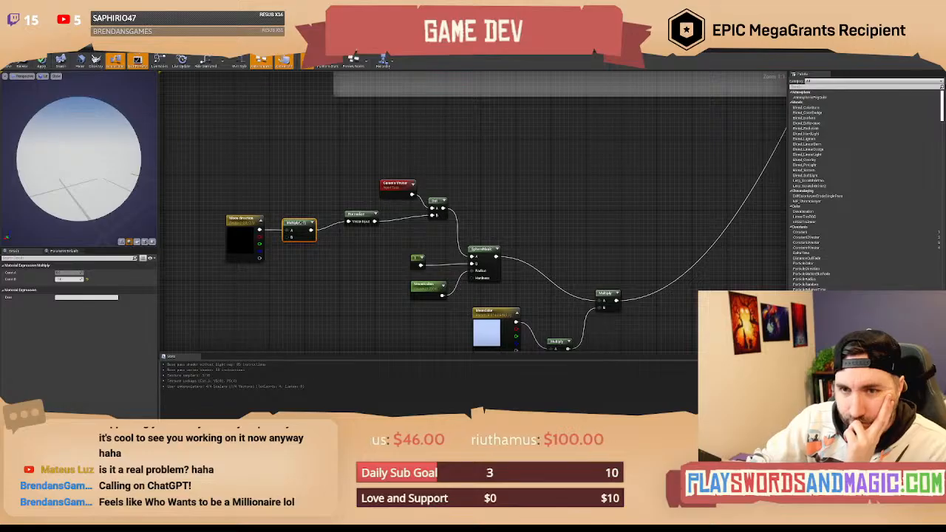
Return to the Refresh Material graph and move the Time Of Day node further away from Get Float Value to make room.
{"action": "left_click", "coordinate": [196, 52]}
{"action": "right_click_drag", "start_coordinate": [296, 215], "coordinate": [289, 211]}
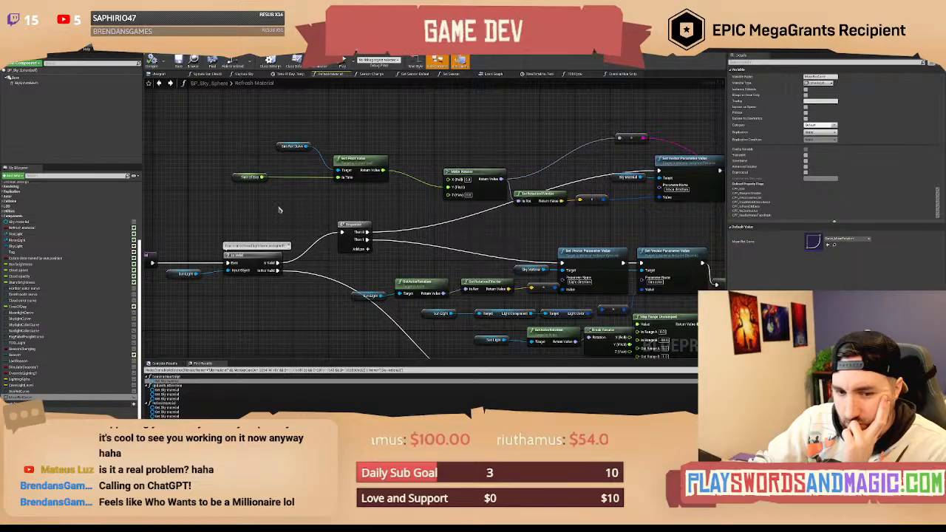
{"action": "right_click_drag", "start_coordinate": [279, 210], "coordinate": [341, 220]}
{"action": "left_click", "coordinate": [233, 193]}
{"action": "left_click_drag", "start_coordinate": [234, 193], "coordinate": [212, 190]}
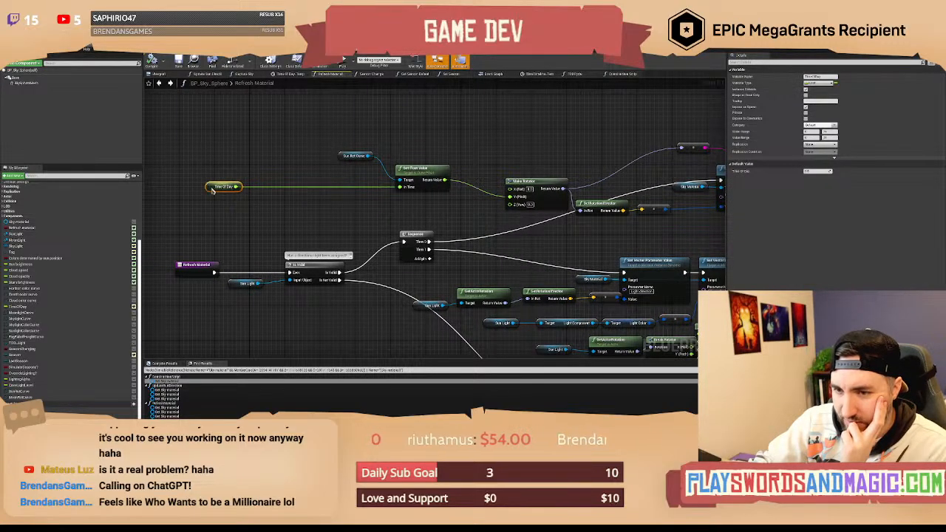
{"action": "left_click", "coordinate": [250, 211]}
Add a float addition node fed by Time Of Day and connect its result to a new float Clamp node.
{"action": "right_click_drag", "start_coordinate": [264, 215], "coordinate": [244, 220]}
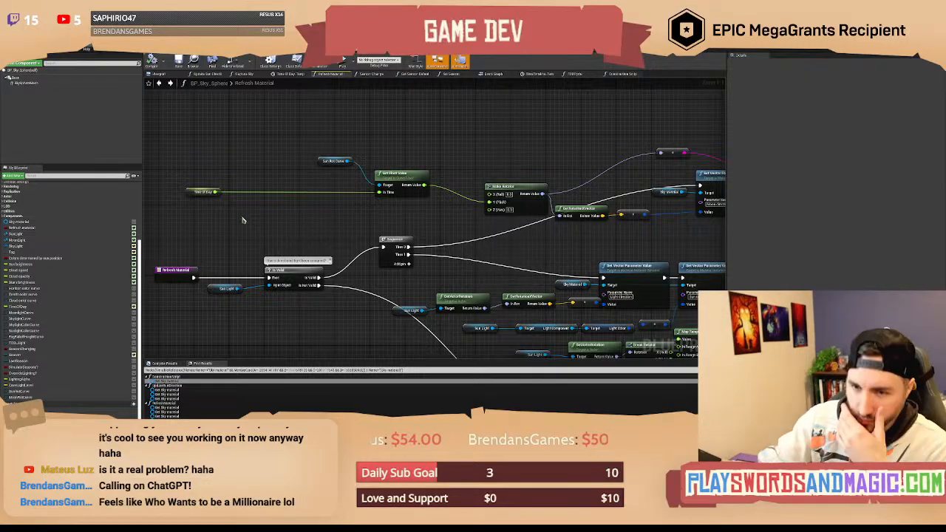
{"action": "right_click_drag", "start_coordinate": [243, 221], "coordinate": [275, 229]}
{"action": "left_click_drag", "start_coordinate": [259, 201], "coordinate": [341, 221]}
{"action": "type", "text": "+"}
{"action": "key", "text": "Return"}
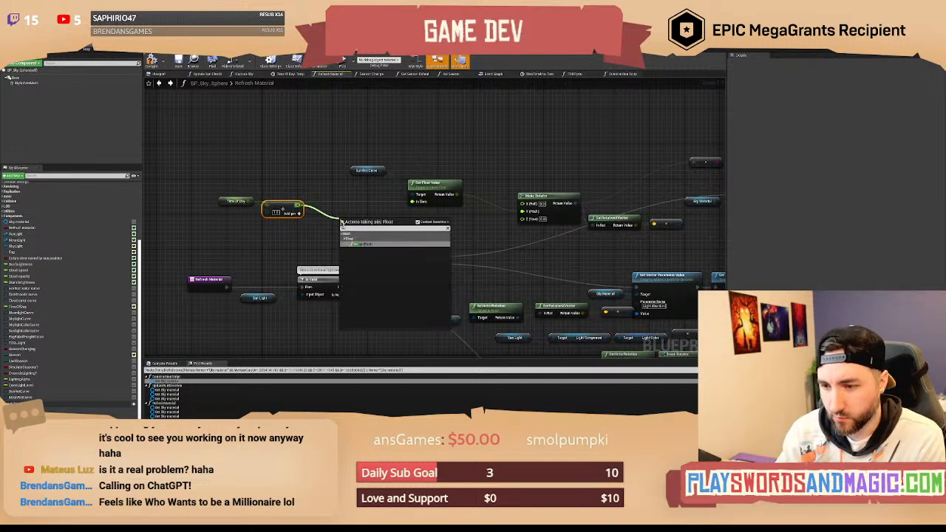
{"action": "type", "text": "clamp"}
{"action": "key", "text": "Return"}
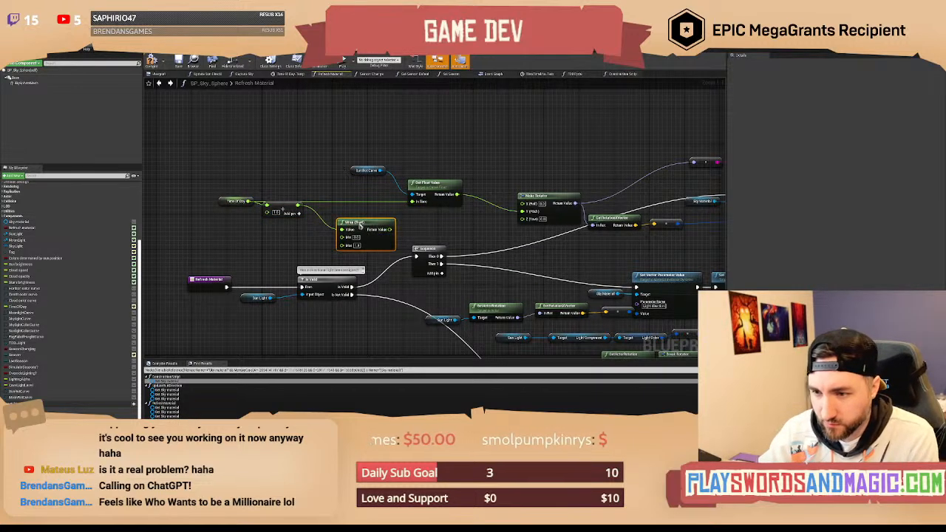
Move the limiting node beside the addition, set its Max to 24.0, and feed its result into Get Float Value's In Time.
{"action": "left_click_drag", "start_coordinate": [360, 225], "coordinate": [349, 220]}
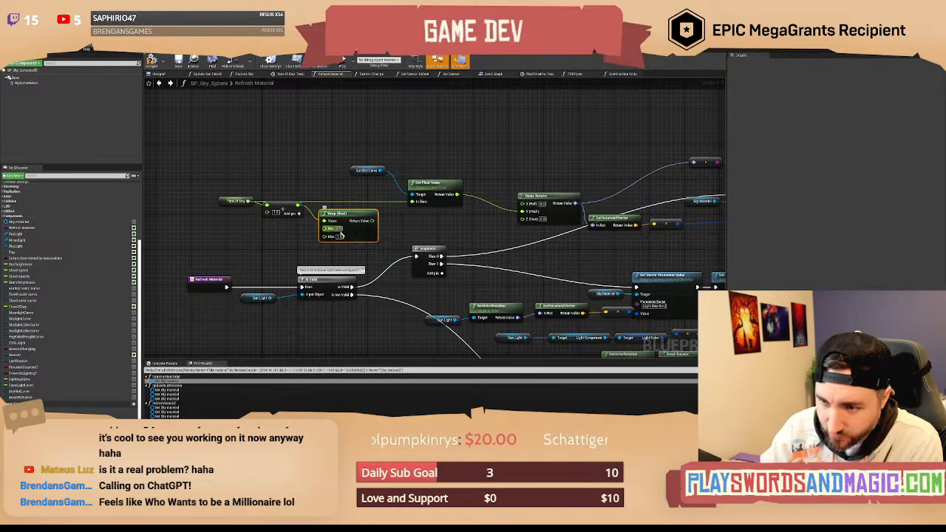
{"action": "left_click", "coordinate": [402, 237]}
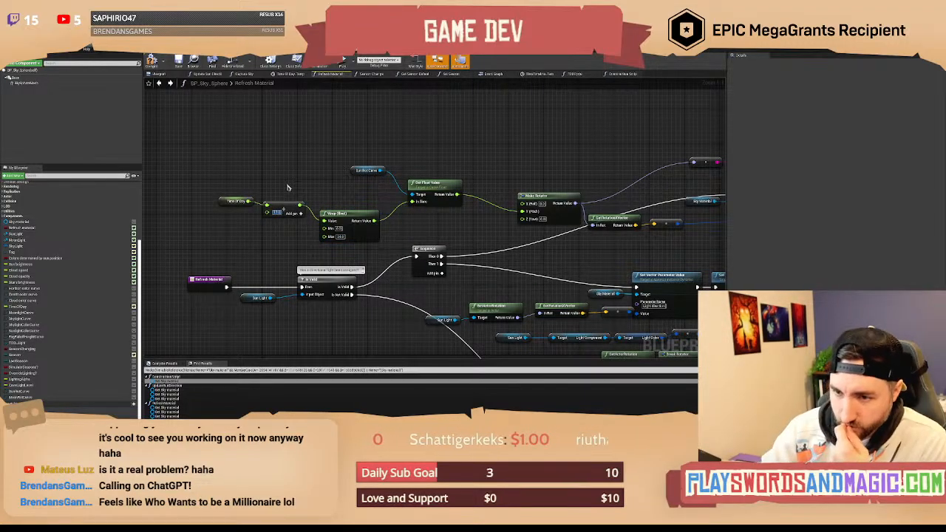
{"action": "right_click_drag", "start_coordinate": [330, 103], "coordinate": [259, 140]}
Play-test the level and watch how the sun and moon are positioned in the sky.
{"action": "left_click", "coordinate": [38, 43]}
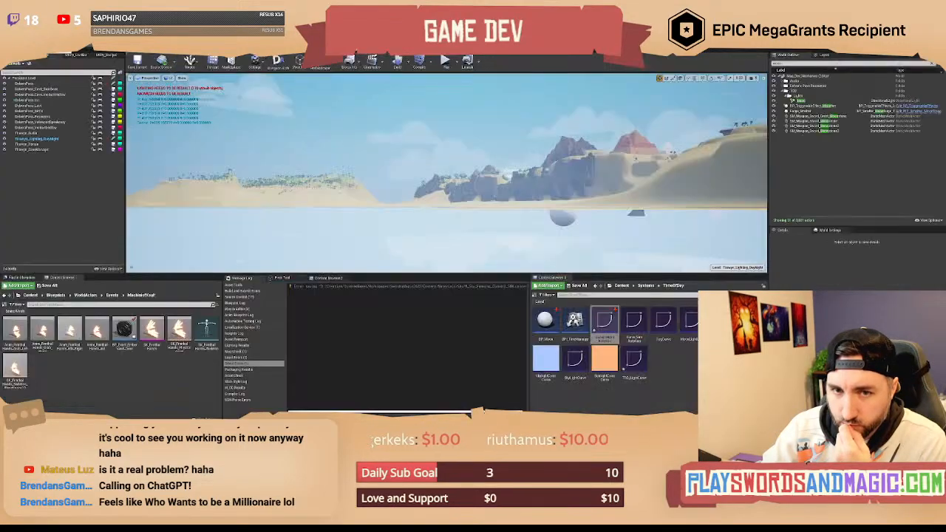
{"action": "right_click_drag", "start_coordinate": [426, 160], "coordinate": [409, 175]}
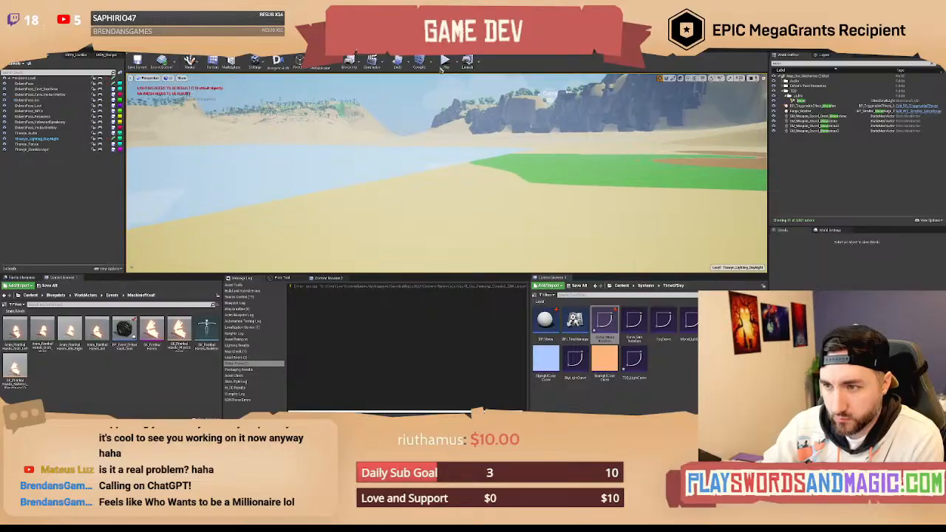
{"action": "left_click", "coordinate": [445, 63]}
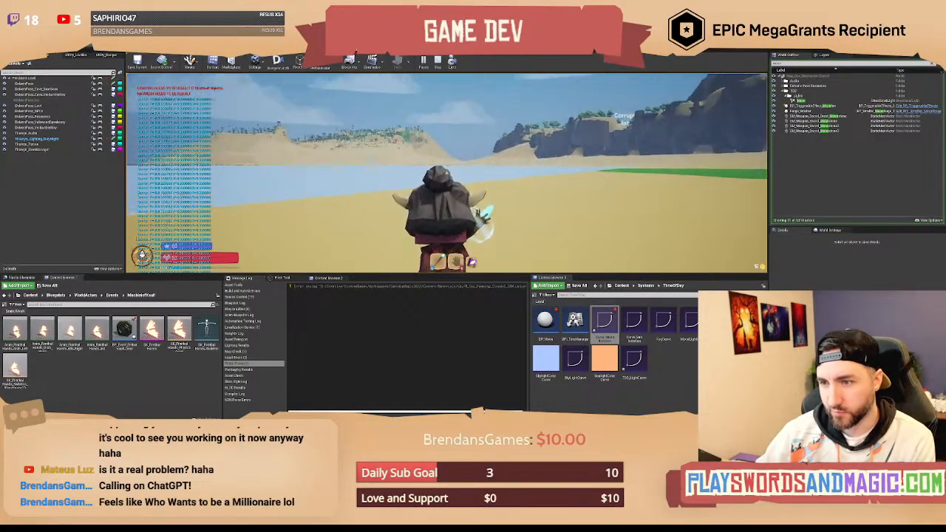
{"action": "scroll", "coordinate": [446, 173], "scroll_direction": "down", "scroll_amount": 3}
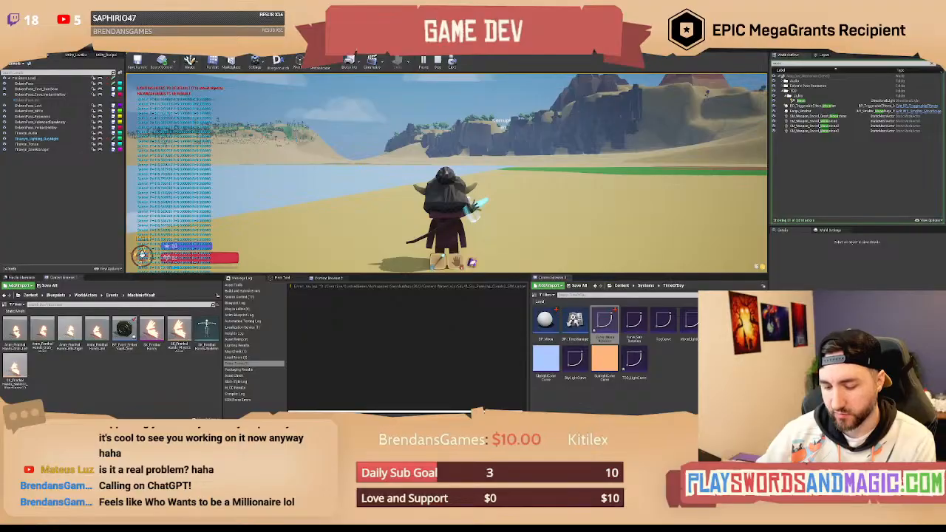
{"action": "scroll", "coordinate": [446, 173], "scroll_direction": "up", "scroll_amount": 5}
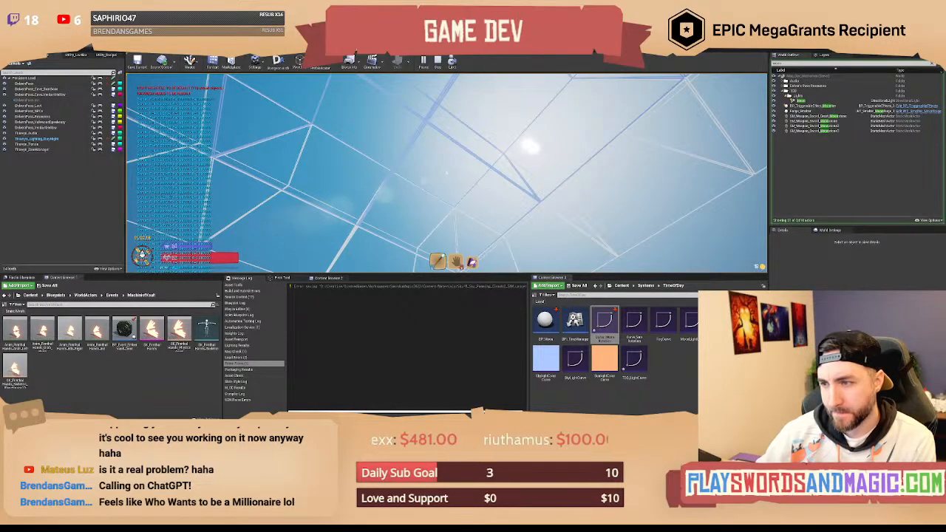
{"action": "key", "text": "Return"}
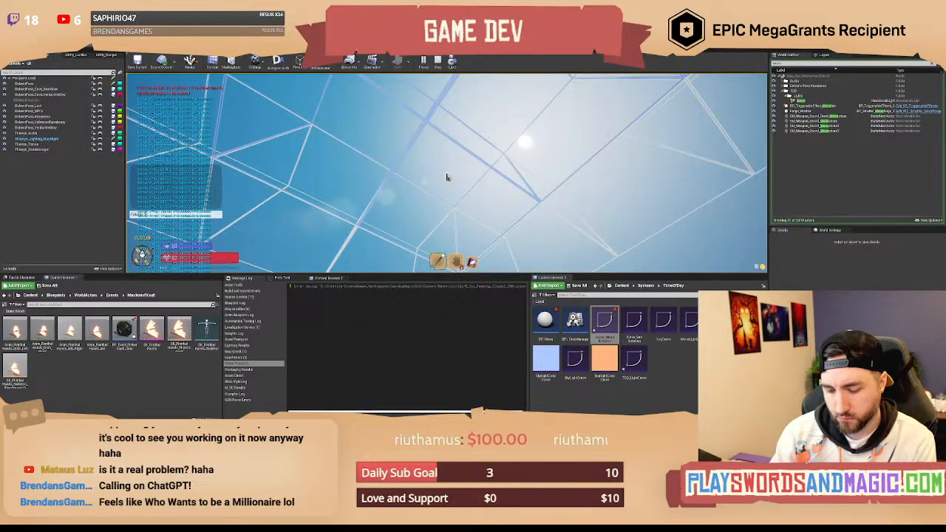
{"action": "key", "text": "Return"}
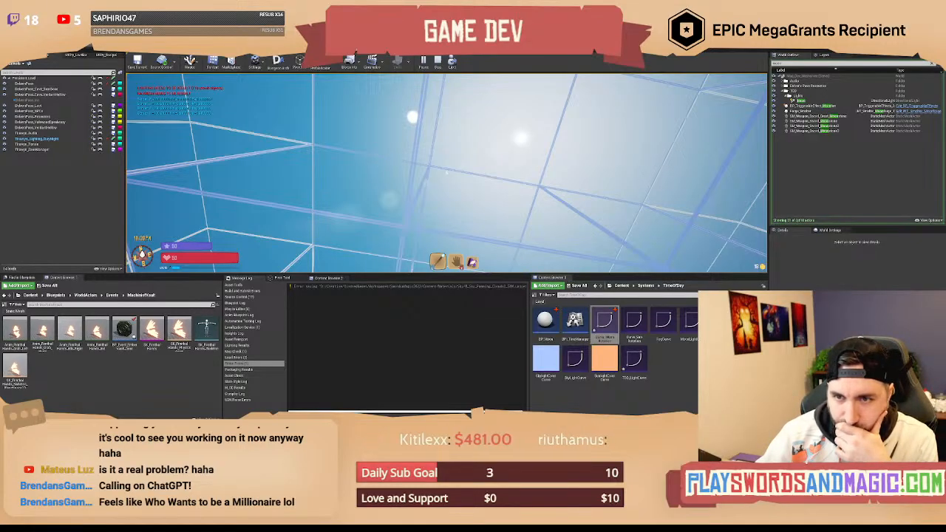
{"action": "key", "text": "Escape"}
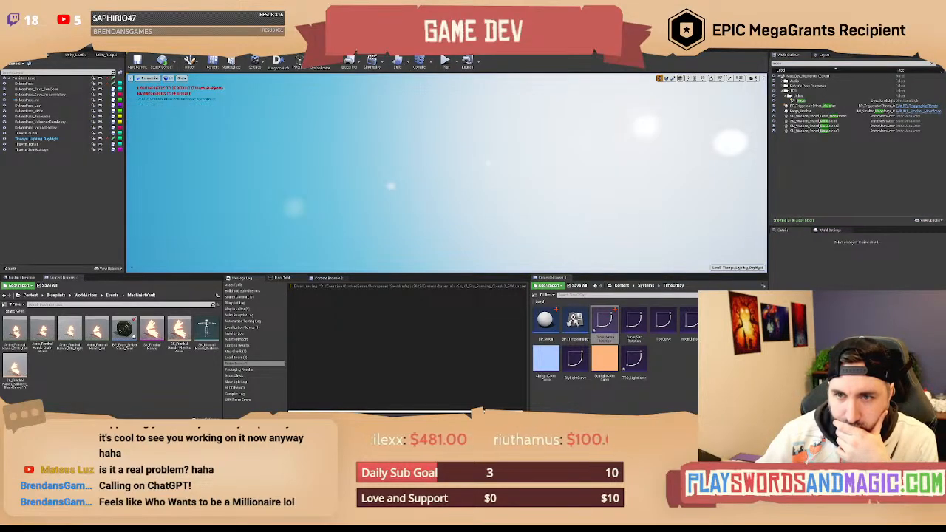
Connect Moon Direction straight to Normalize in the sky material, bypassing the Multiply node, and save the material.
{"action": "left_click", "coordinate": [299, 46]}
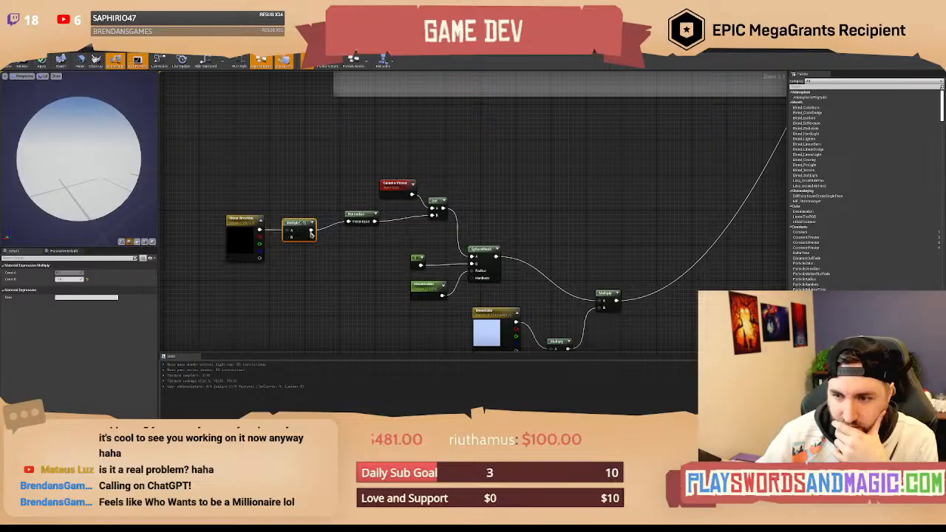
{"action": "left_click_drag", "start_coordinate": [312, 232], "coordinate": [310, 254]}
{"action": "left_click_drag", "start_coordinate": [260, 230], "coordinate": [348, 222]}
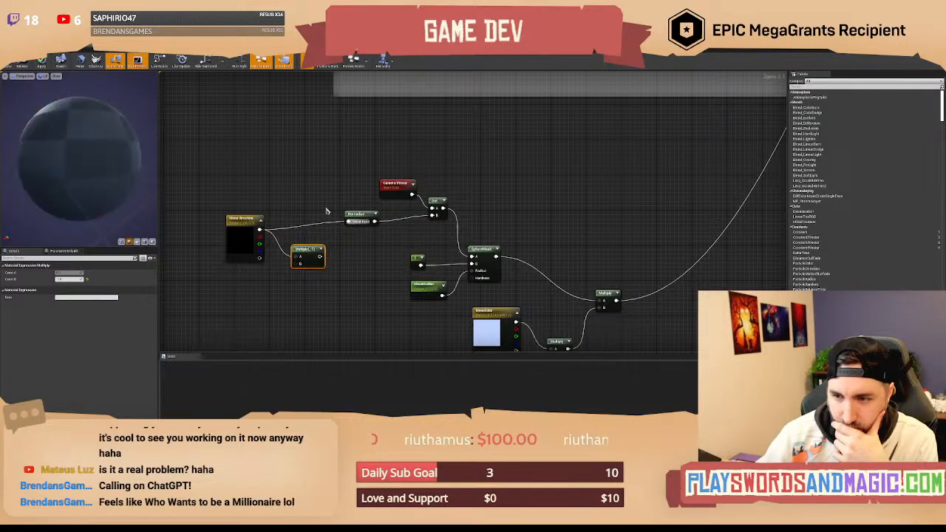
{"action": "left_click", "coordinate": [245, 161]}
{"action": "right_click_drag", "start_coordinate": [238, 158], "coordinate": [256, 165]}
{"action": "left_click", "coordinate": [20, 61]}
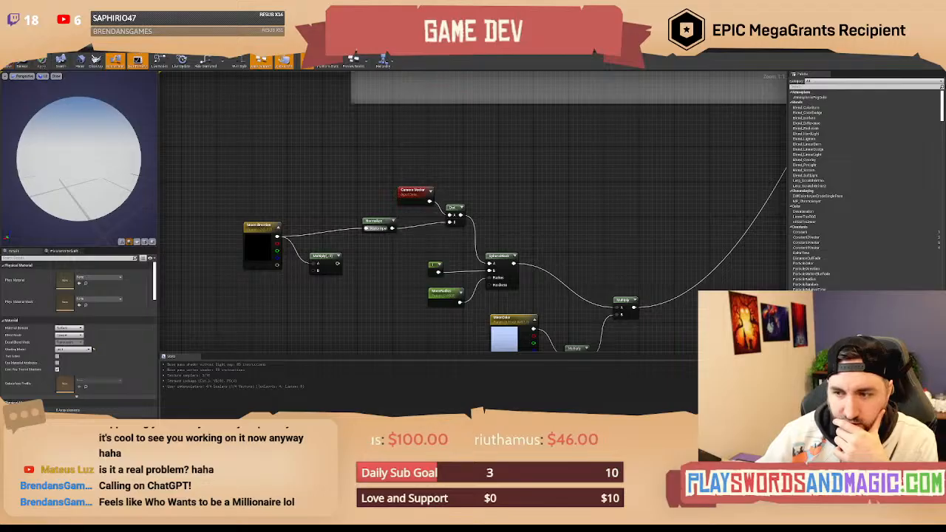
Play-test the level again, unequip the held item, and watch the moon move across the sky over the day.
{"action": "key", "text": "alt+Tab"}
{"action": "right_click_drag", "start_coordinate": [496, 207], "coordinate": [484, 281]}
{"action": "mouse_move", "coordinate": [521, 138]}
{"action": "right_mouse_down"}
{"action": "mouse_move", "coordinate": [519, 159]}
{"action": "mouse_move", "coordinate": [495, 167]}
{"action": "mouse_move", "coordinate": [499, 144]}
{"action": "mouse_move", "coordinate": [521, 138]}
{"action": "right_mouse_up"}
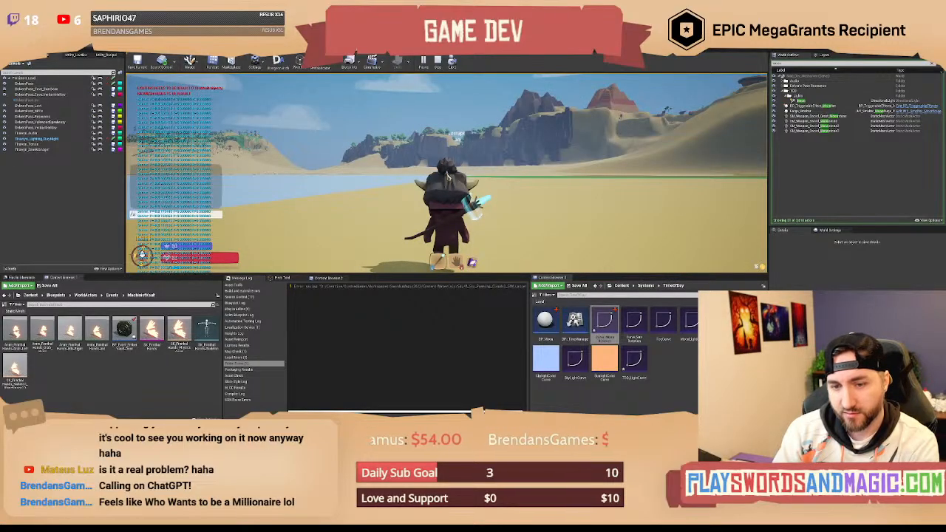
{"action": "key", "text": "Return"}
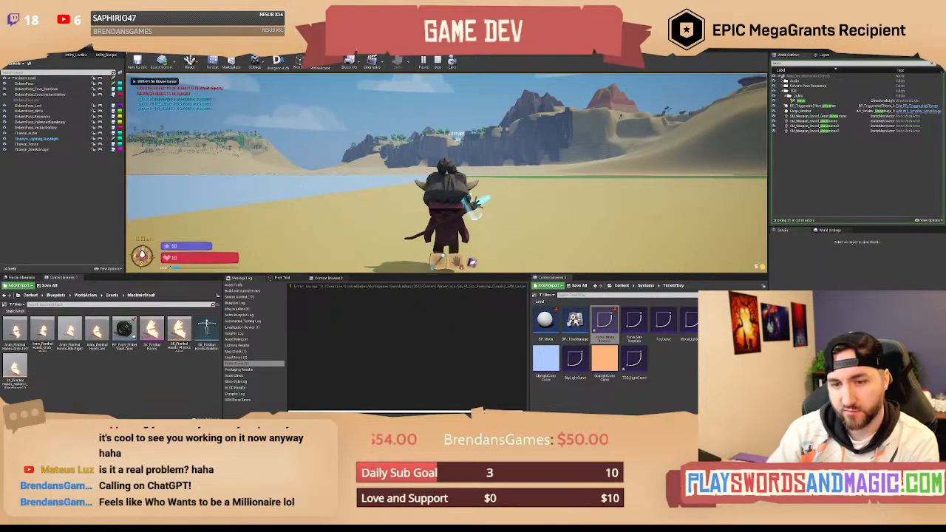
{"action": "key", "text": "semicolon"}
{"action": "key", "text": "s"}
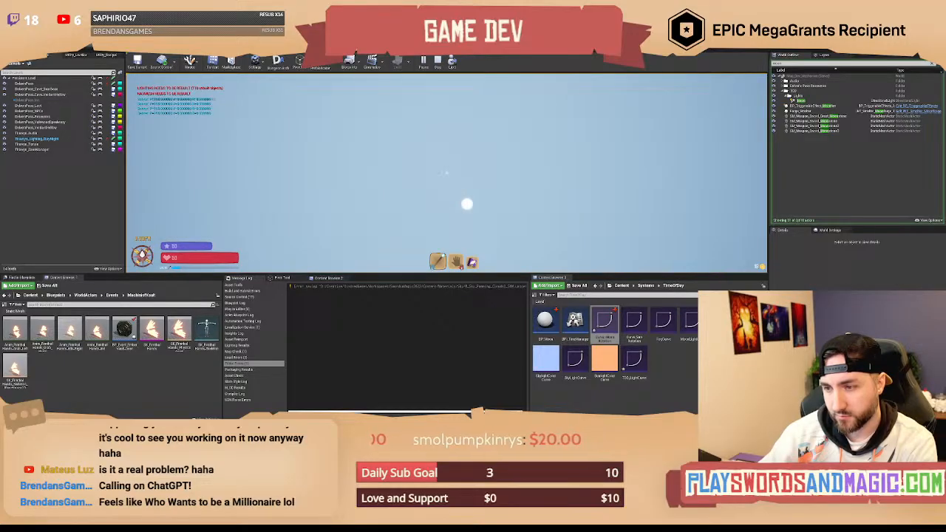
{"action": "key", "text": "Tab"}
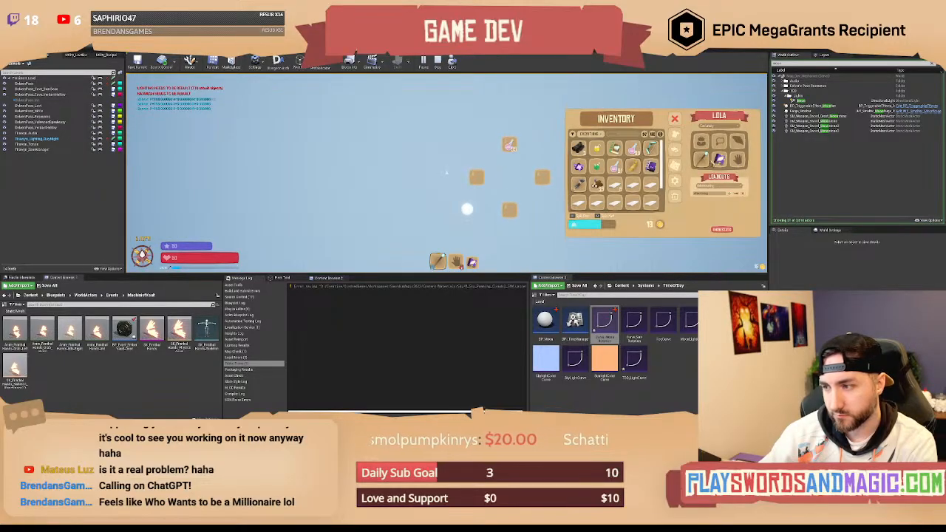
{"action": "right_click", "coordinate": [703, 160]}
{"action": "key", "text": "Tab"}
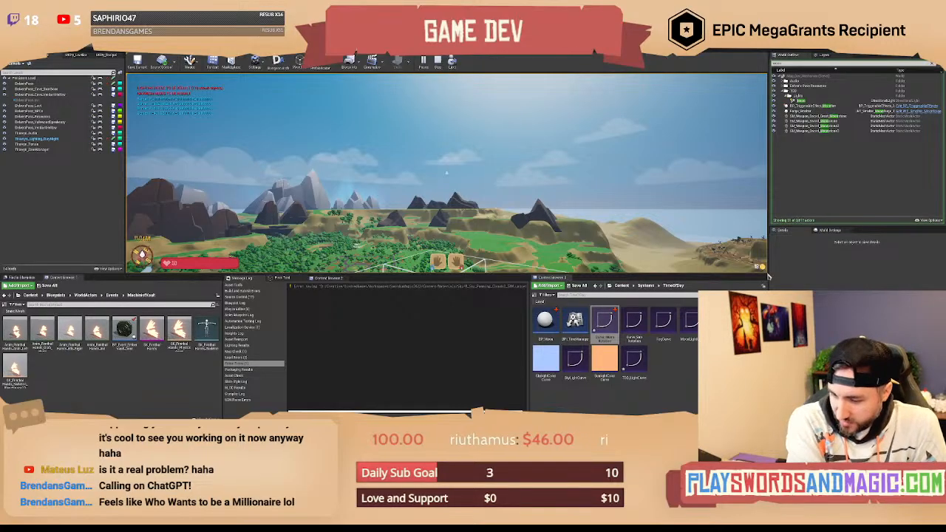
{"action": "key", "text": "Escape"}
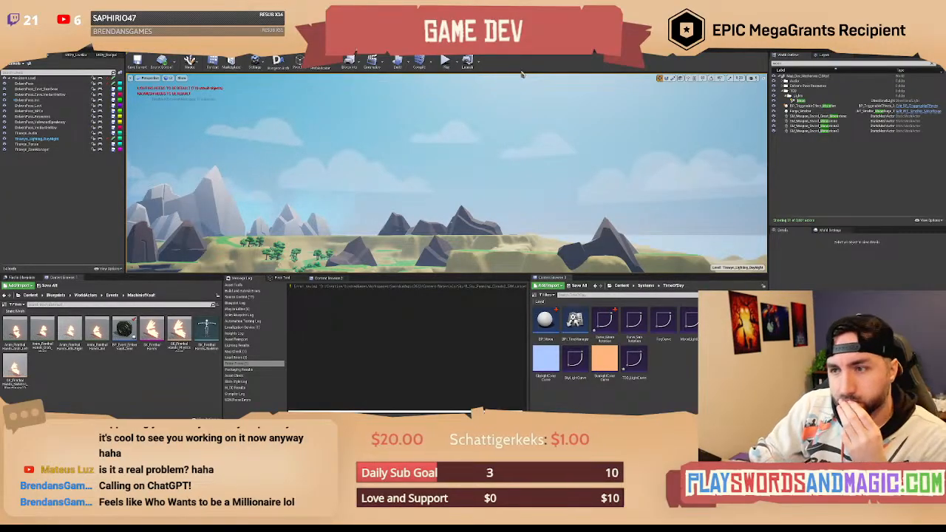
Examine the shape of the moon rotation curve and return to the level editor.
{"action": "right_click_drag", "start_coordinate": [518, 144], "coordinate": [484, 164]}
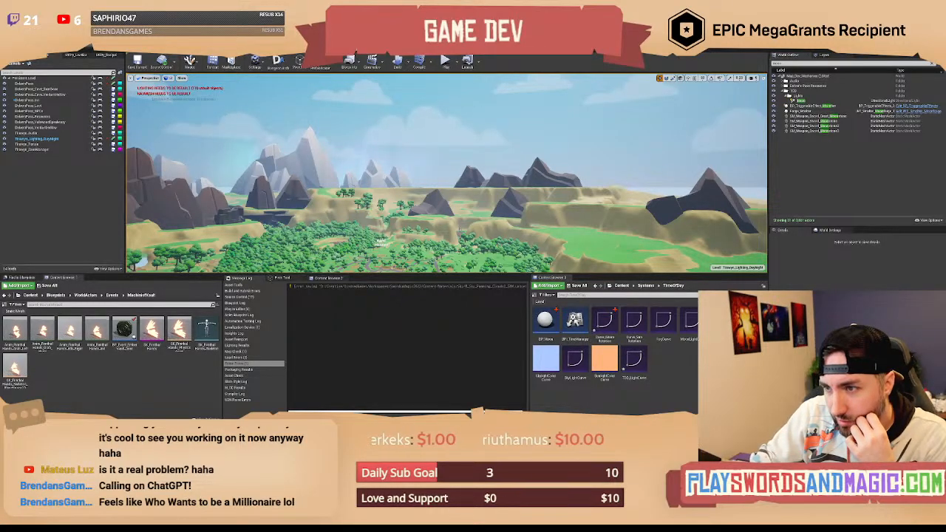
{"action": "left_click", "coordinate": [177, 43]}
{"action": "left_click", "coordinate": [10, 57]}
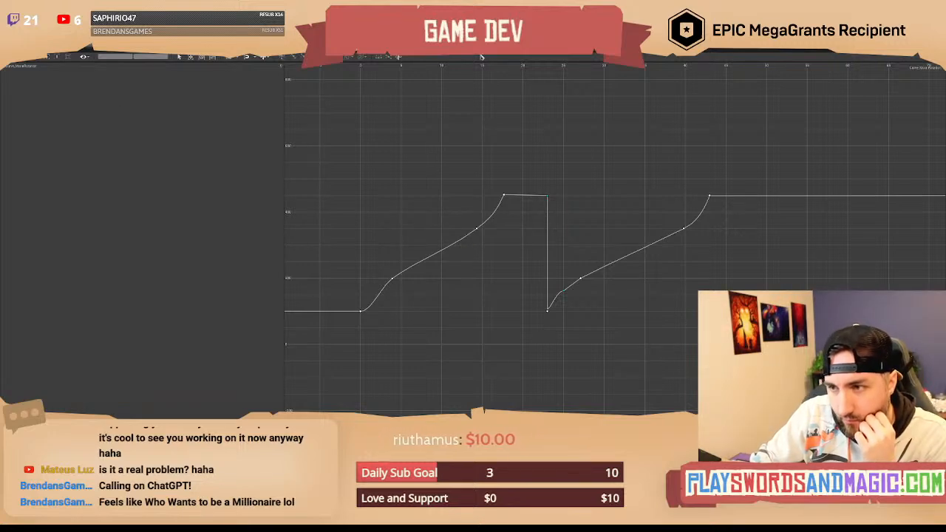
{"action": "left_click", "coordinate": [122, 44]}
{"action": "left_click", "coordinate": [69, 45]}
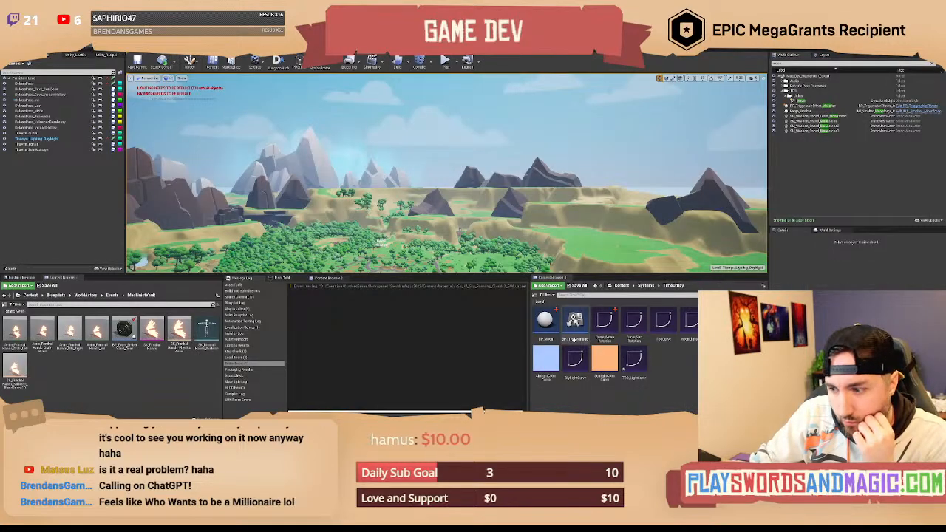
{"action": "left_click", "coordinate": [602, 332]}
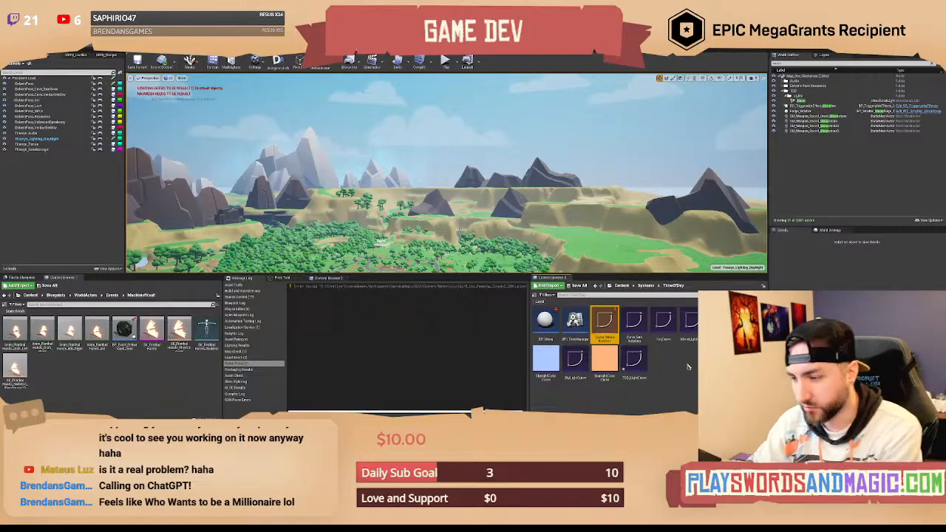
{"action": "key", "text": "Delete"}
{"action": "left_click", "coordinate": [526, 325]}
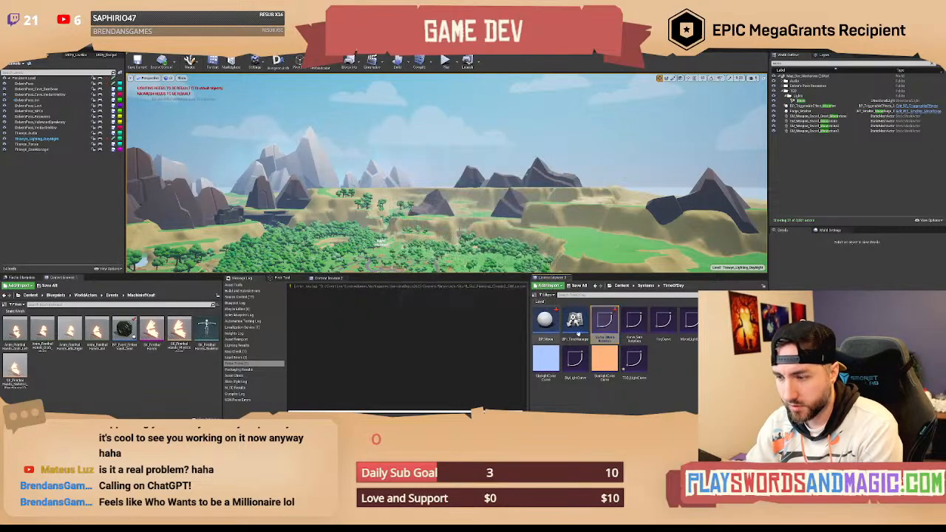
Duplicate the sun rotation curve in the TimeOfDay folder and name the copy Curve_MoonRot.
{"action": "right_click", "coordinate": [635, 324]}
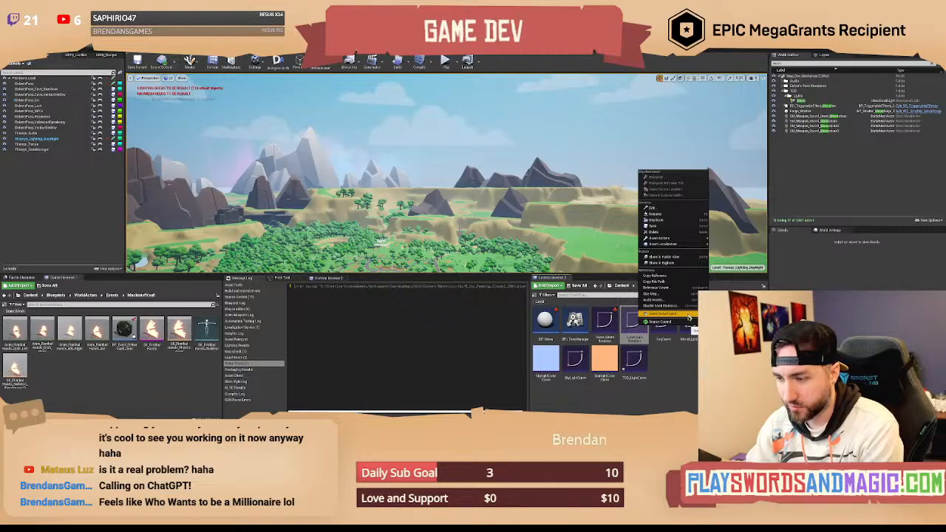
{"action": "left_click", "coordinate": [674, 219]}
{"action": "key", "text": "End"}
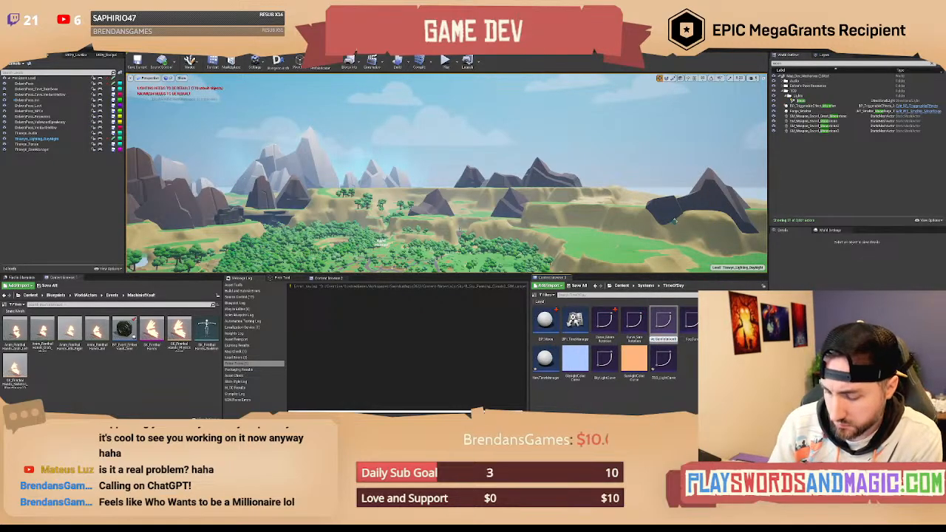
{"action": "key", "text": "BackSpace"}
{"action": "key", "text": "BackSpace"}
{"action": "key", "text": "BackSpace"}
{"action": "key", "text": "BackSpace"}
{"action": "key", "text": "BackSpace"}
{"action": "key", "text": "BackSpace"}
{"action": "key", "text": "BackSpace"}
{"action": "key", "text": "BackSpace"}
{"action": "key", "text": "BackSpace"}
{"action": "key", "text": "BackSpace"}
{"action": "key", "text": "BackSpace"}
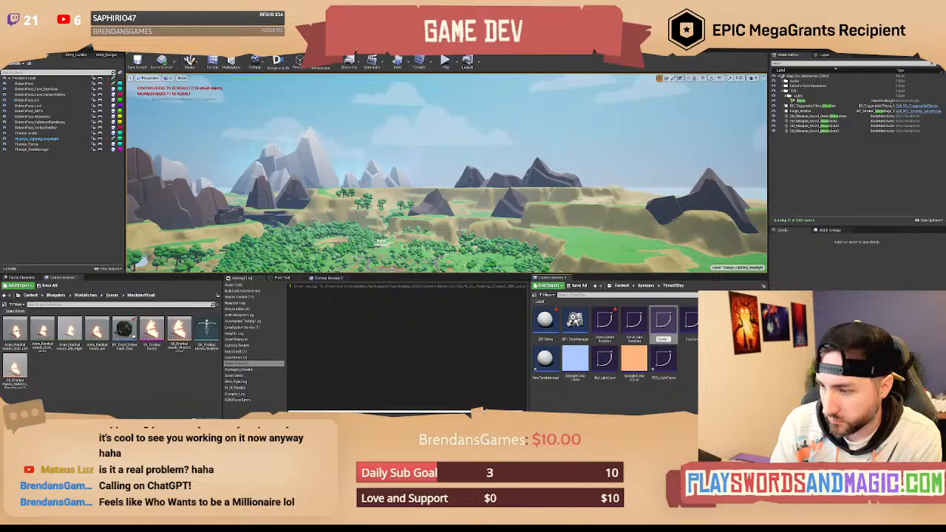
{"action": "type", "text": "Moon"}
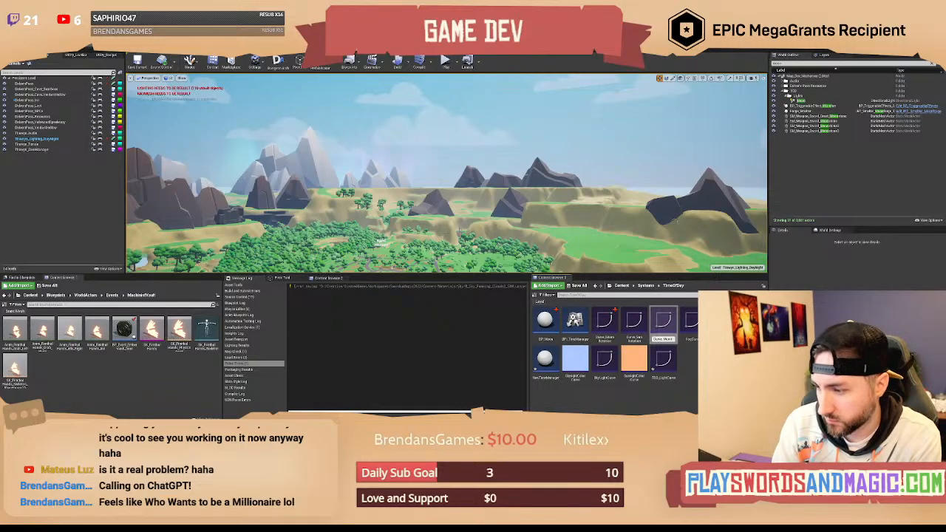
{"action": "type", "text": "Rot"}
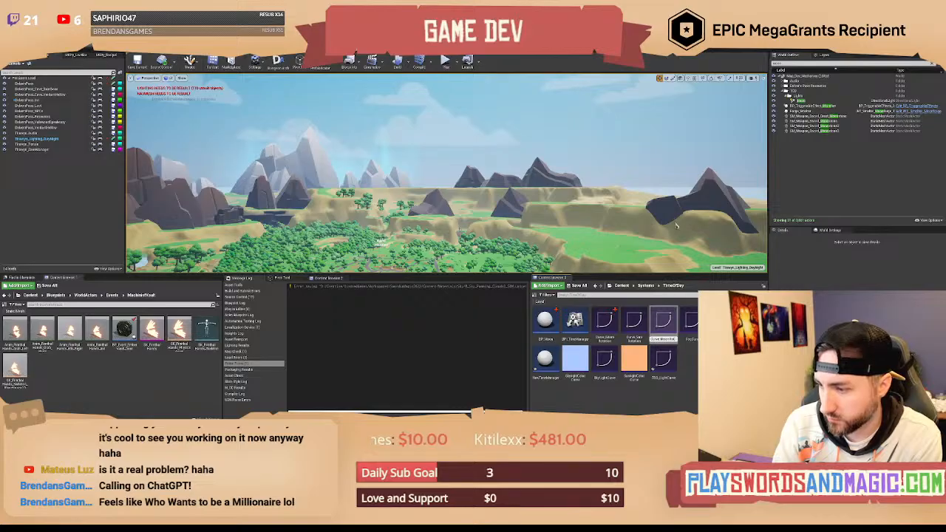
{"action": "key", "text": "Return"}
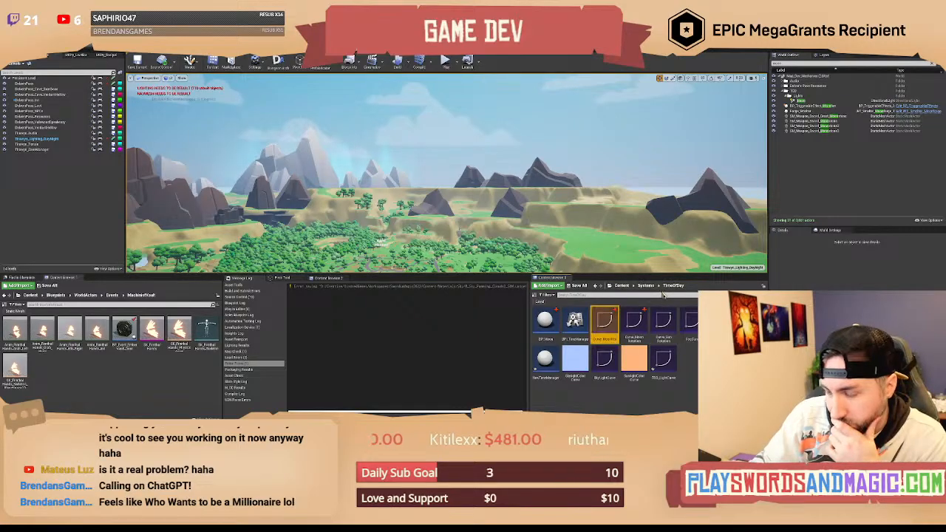
{"action": "left_click", "coordinate": [606, 326]}
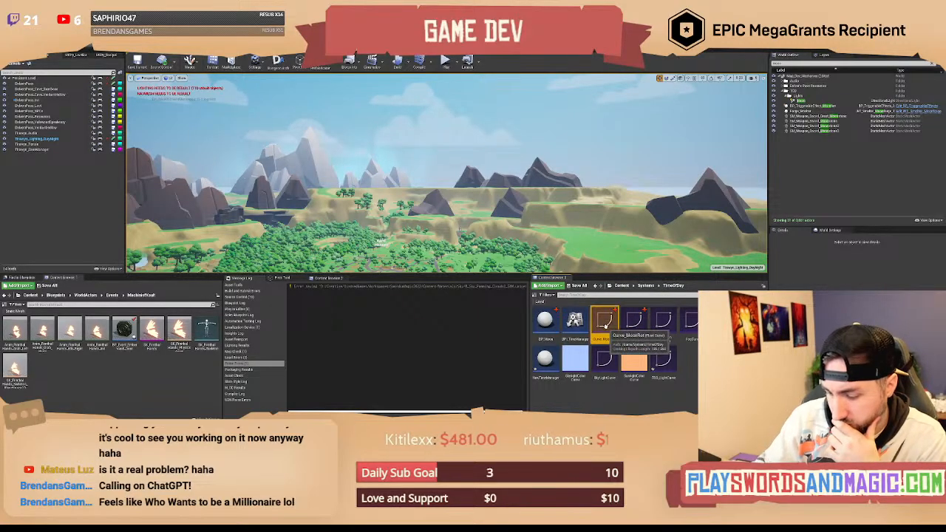
{"action": "key", "text": "Delete"}
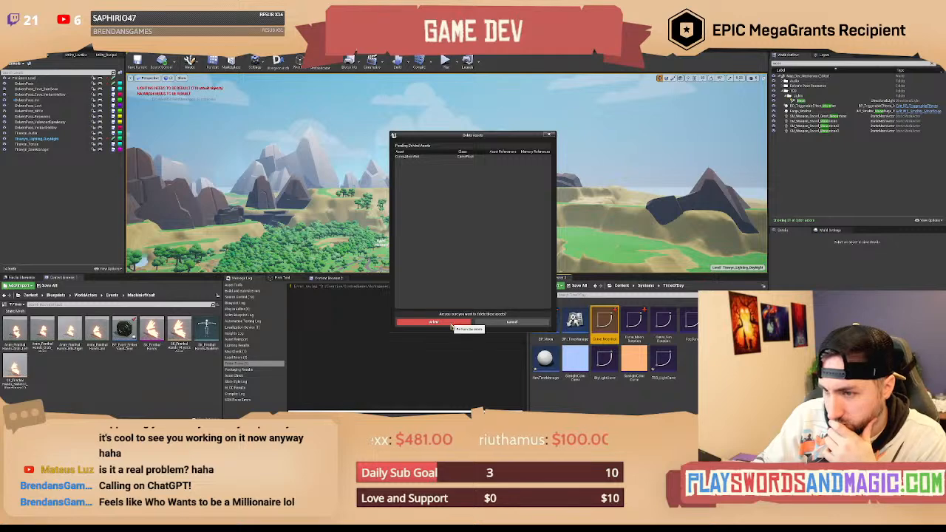
{"action": "left_click", "coordinate": [510, 323]}
Delete the old moon rotation curve from the TimeOfDay folder, replacing its references with Curve_MoonRot.
{"action": "left_click", "coordinate": [634, 321]}
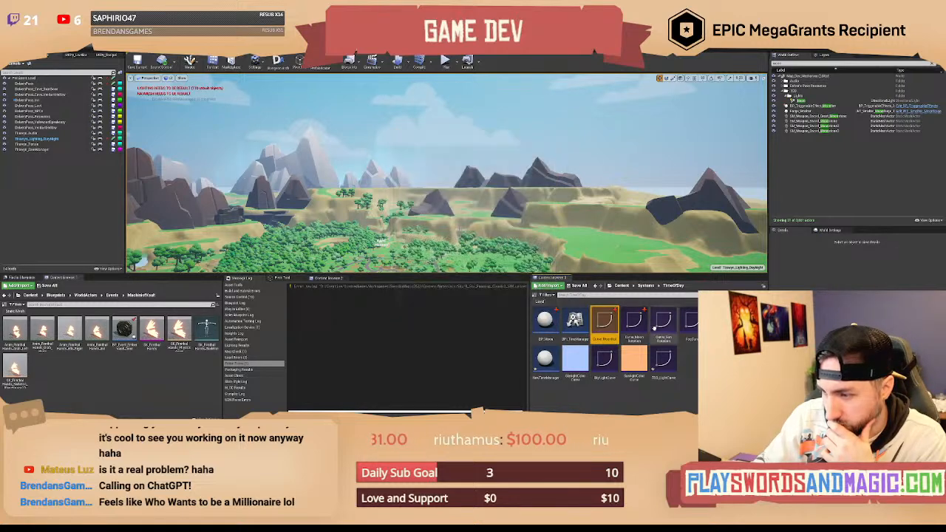
{"action": "key", "text": "Delete"}
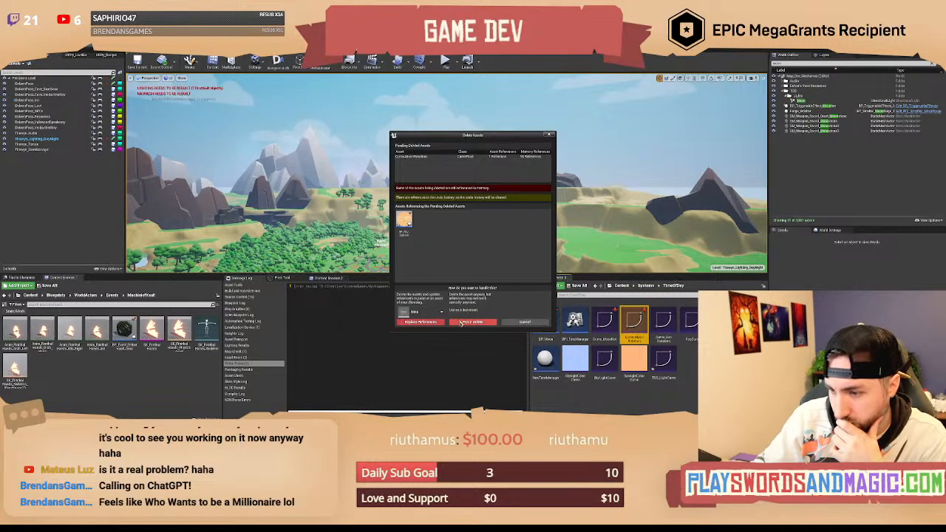
{"action": "left_click", "coordinate": [422, 314]}
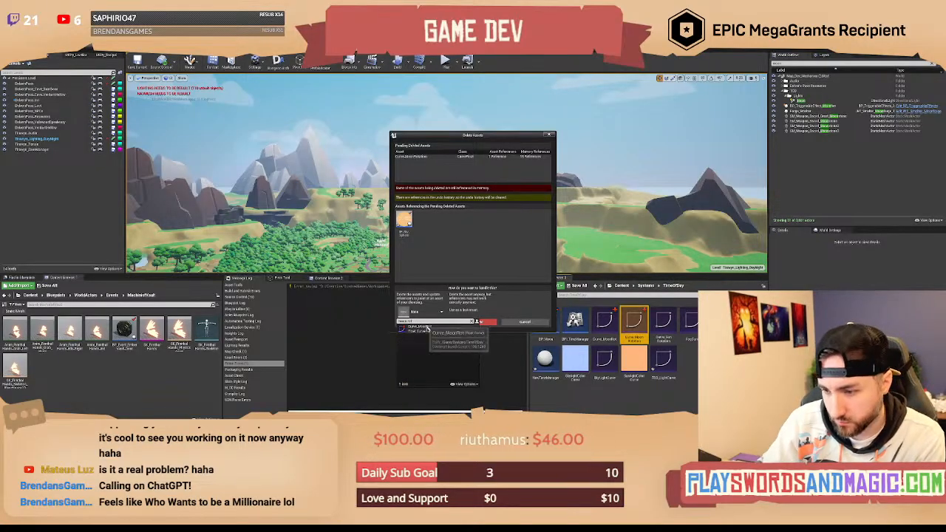
{"action": "left_click", "coordinate": [427, 329]}
{"action": "left_click", "coordinate": [432, 323]}
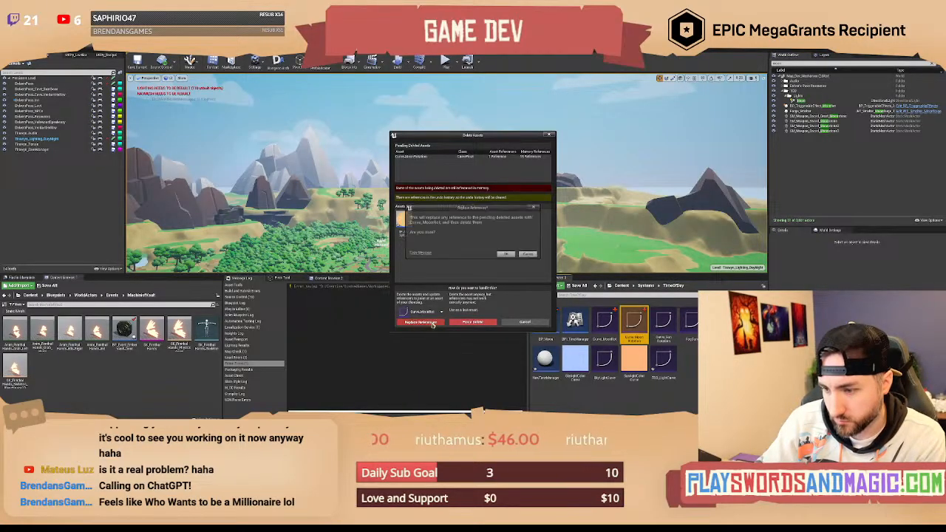
{"action": "left_click", "coordinate": [505, 254]}
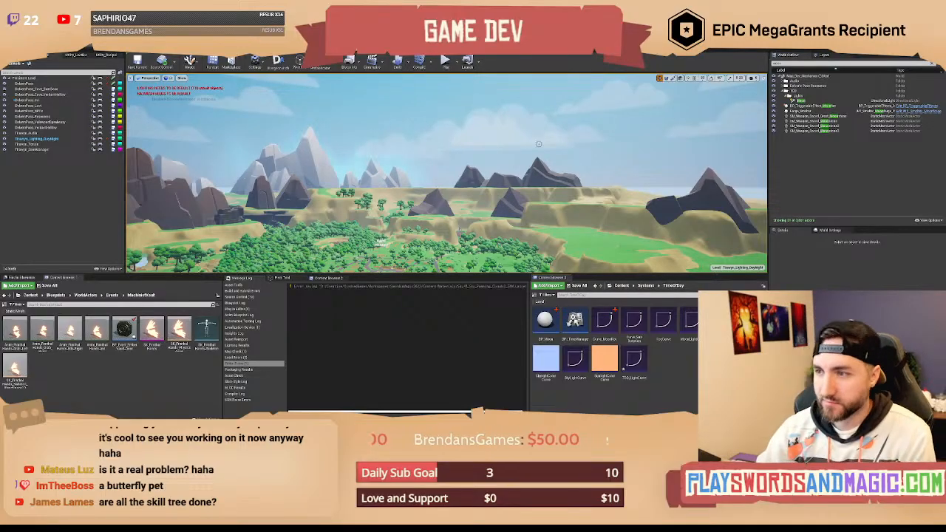
{"action": "right_click_drag", "start_coordinate": [710, 256], "coordinate": [621, 280]}
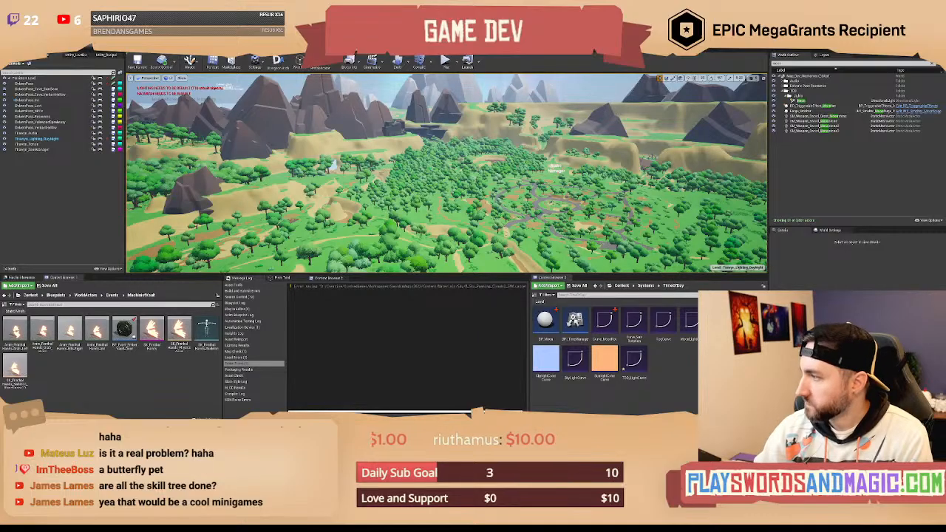
{"action": "right_click_drag", "start_coordinate": [447, 173], "coordinate": [433, 170]}
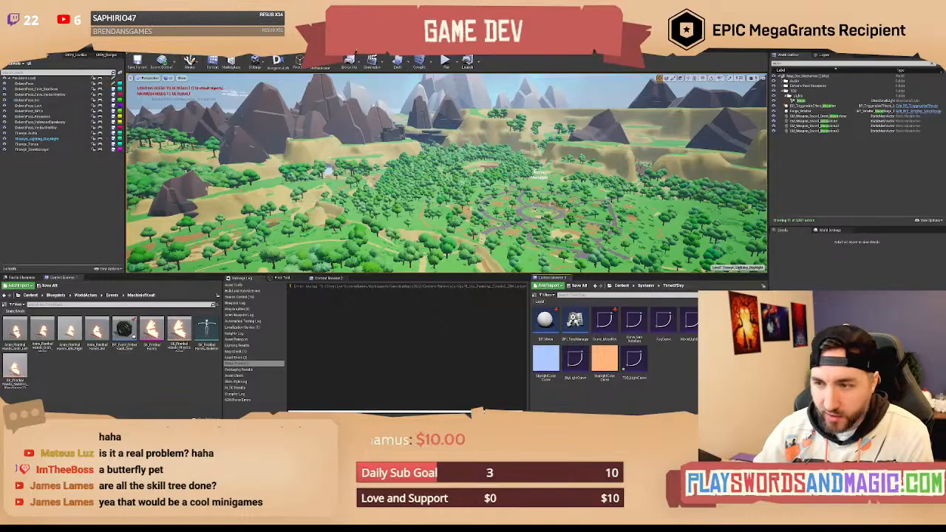
{"action": "right_click_drag", "start_coordinate": [571, 204], "coordinate": [556, 199]}
Open Curve_MoonRot and shift its two earliest keys together to about times 7 and 11, keeping their spacing.
{"action": "double_click", "coordinate": [610, 327]}
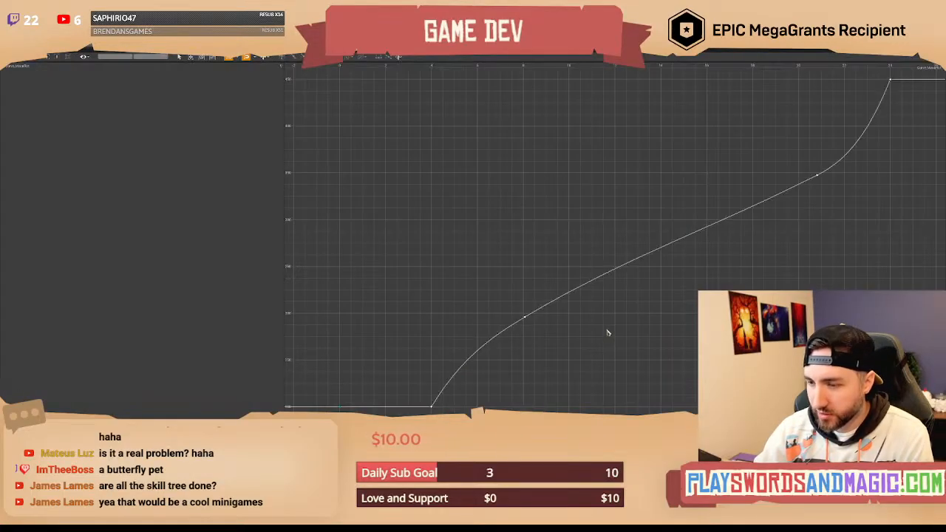
{"action": "scroll", "coordinate": [530, 232], "scroll_direction": "down", "scroll_amount": 2}
{"action": "right_click_drag", "start_coordinate": [531, 243], "coordinate": [490, 242]}
{"action": "scroll", "coordinate": [559, 225], "scroll_direction": "down", "scroll_amount": 2}
{"action": "scroll", "coordinate": [520, 246], "scroll_direction": "up", "scroll_amount": 1}
{"action": "scroll", "coordinate": [520, 245], "scroll_direction": "down", "scroll_amount": 2}
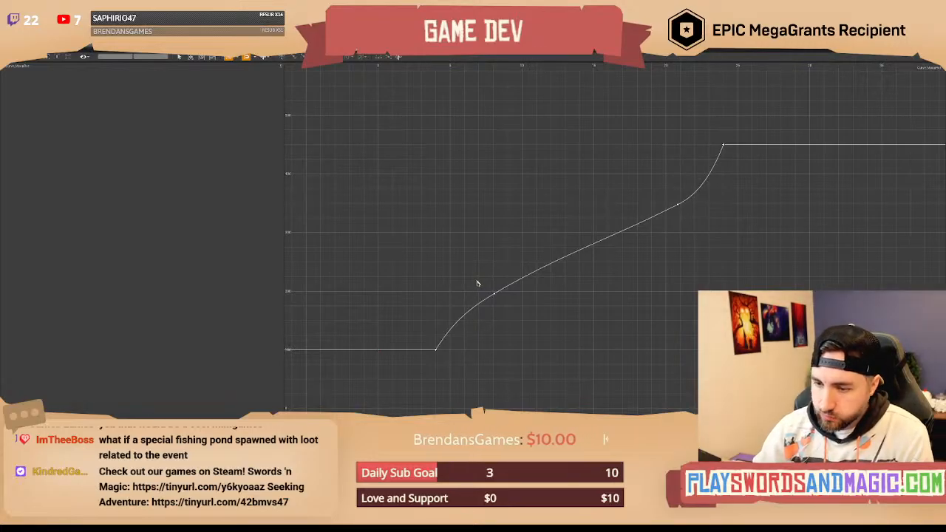
{"action": "right_click_drag", "start_coordinate": [450, 285], "coordinate": [454, 286]}
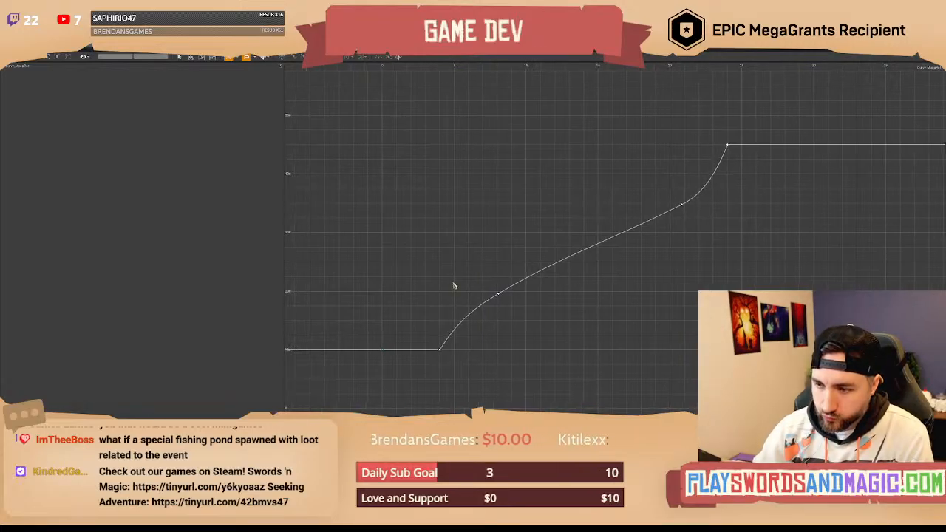
{"action": "scroll", "coordinate": [446, 272], "scroll_direction": "down", "scroll_amount": 3}
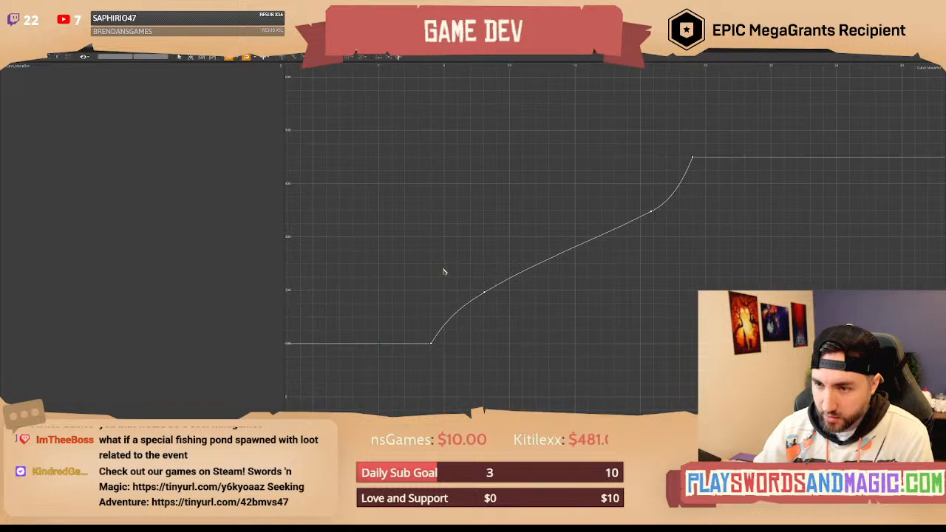
{"action": "right_click_drag", "start_coordinate": [442, 271], "coordinate": [418, 263]}
{"action": "scroll", "coordinate": [423, 271], "scroll_direction": "up", "scroll_amount": 1}
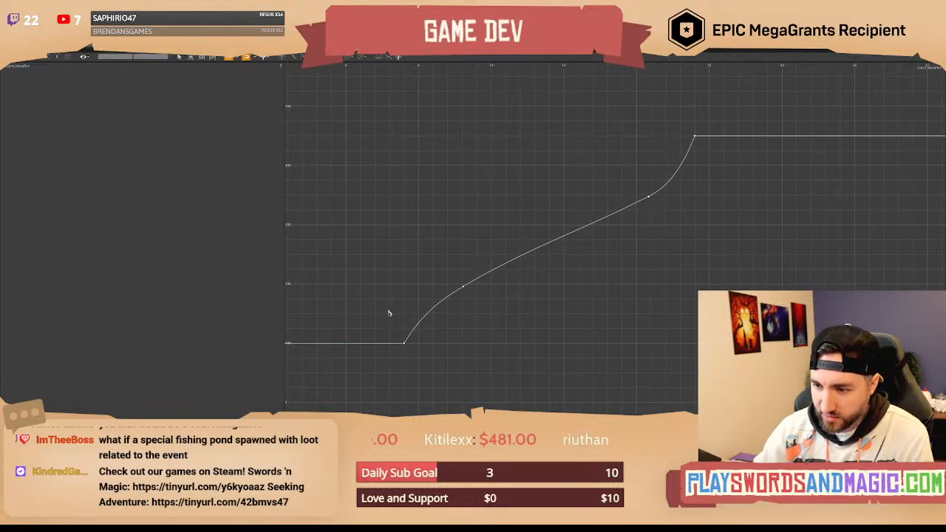
{"action": "left_click_drag", "start_coordinate": [377, 274], "coordinate": [495, 362]}
{"action": "mouse_move", "coordinate": [464, 288]}
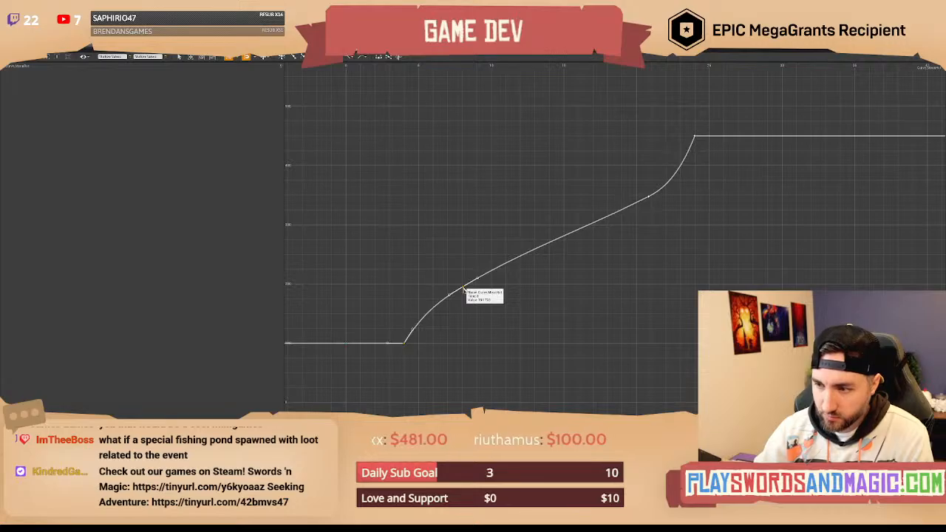
{"action": "left_click_drag", "start_coordinate": [464, 287], "coordinate": [494, 289]}
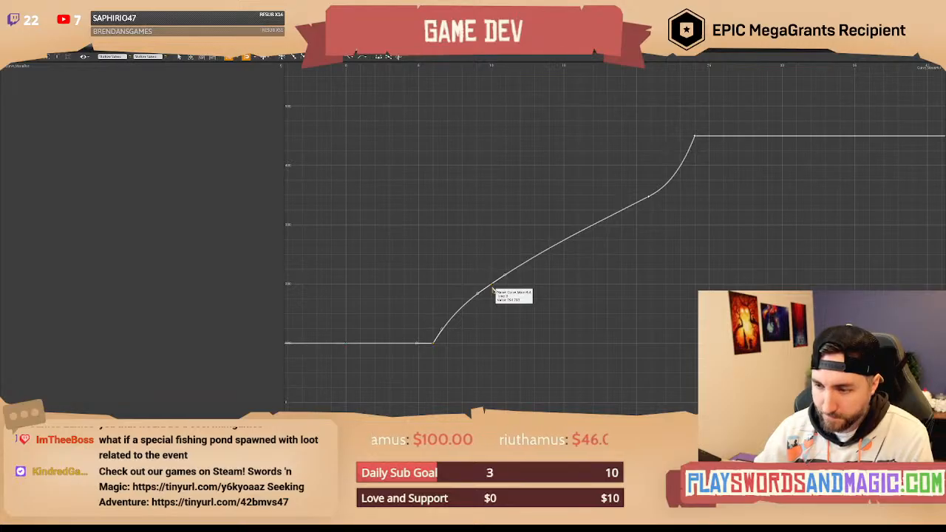
{"action": "left_click_drag", "start_coordinate": [492, 288], "coordinate": [505, 290]}
Shift the two latest keys of the moon curve together to about times 18 and 21.
{"action": "left_click_drag", "start_coordinate": [639, 114], "coordinate": [726, 225]}
{"action": "left_click_drag", "start_coordinate": [695, 136], "coordinate": [649, 135]}
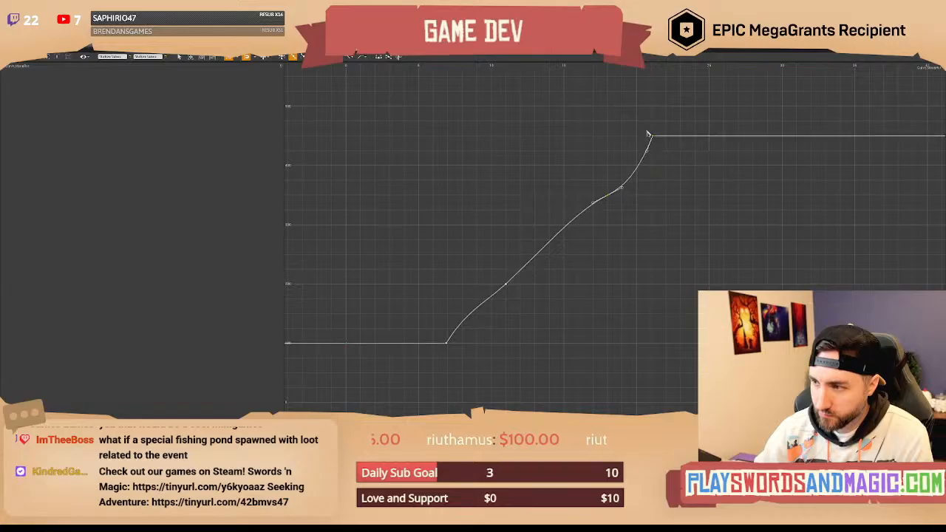
{"action": "left_click", "coordinate": [653, 137]}
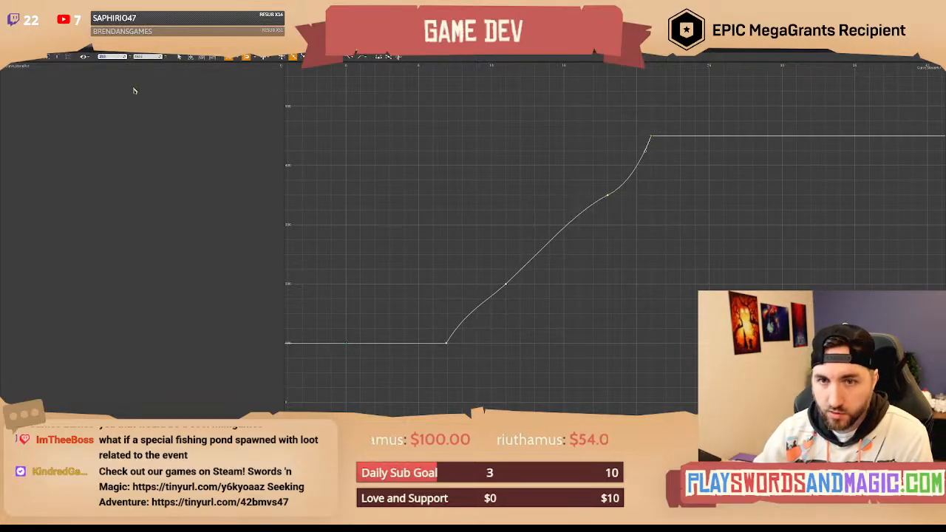
{"action": "mouse_move", "coordinate": [633, 215]}
{"action": "right_mouse_down"}
{"action": "mouse_move", "coordinate": [647, 215]}
{"action": "mouse_move", "coordinate": [634, 218]}
{"action": "right_mouse_up"}
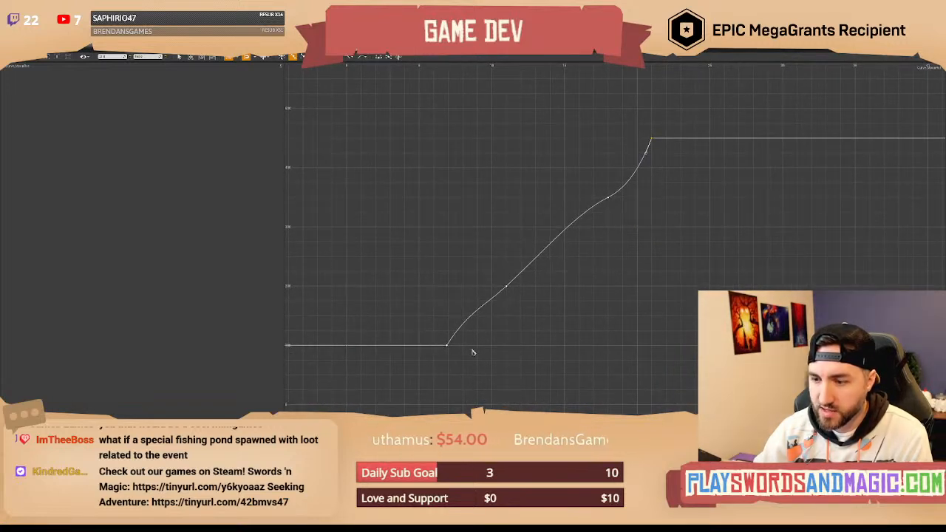
Undo the last curve change and move the moon curve's second key to about time 10.
{"action": "left_click_drag", "start_coordinate": [440, 335], "coordinate": [460, 351]}
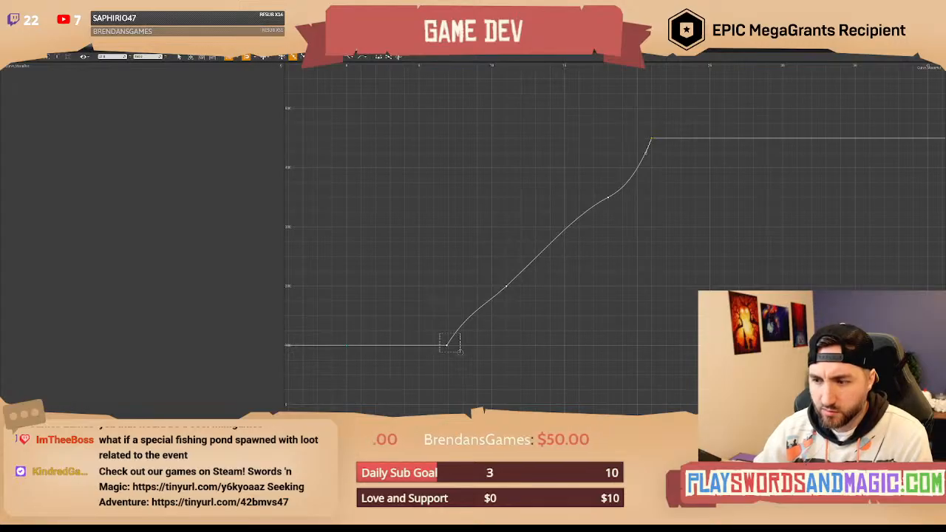
{"action": "left_click_drag", "start_coordinate": [460, 351], "coordinate": [460, 351]}
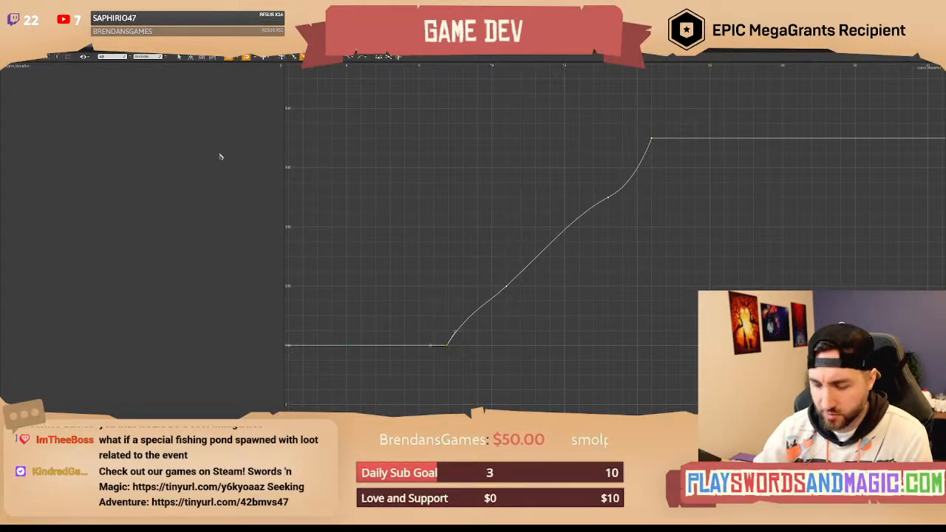
{"action": "key", "text": "ctrl+z"}
{"action": "right_click_drag", "start_coordinate": [508, 238], "coordinate": [479, 256]}
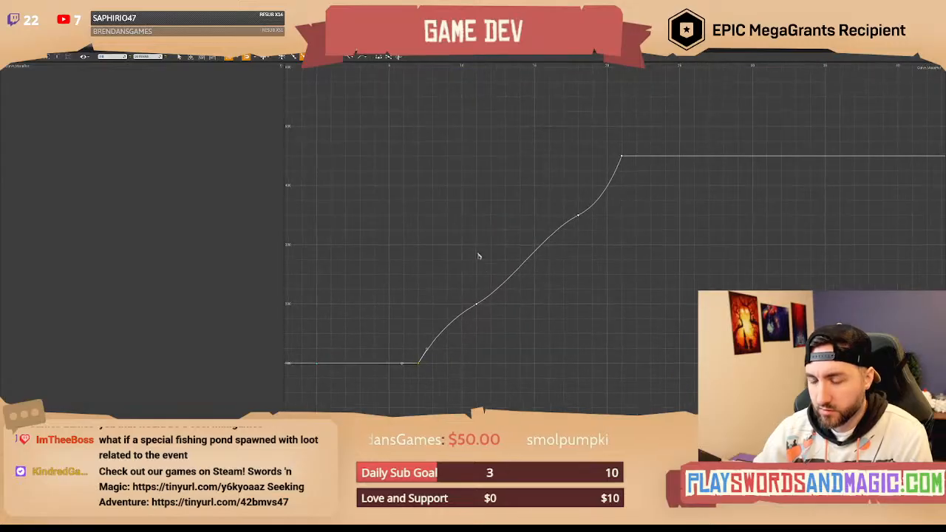
{"action": "left_click_drag", "start_coordinate": [470, 273], "coordinate": [502, 337]}
{"action": "left_click_drag", "start_coordinate": [477, 306], "coordinate": [465, 306]}
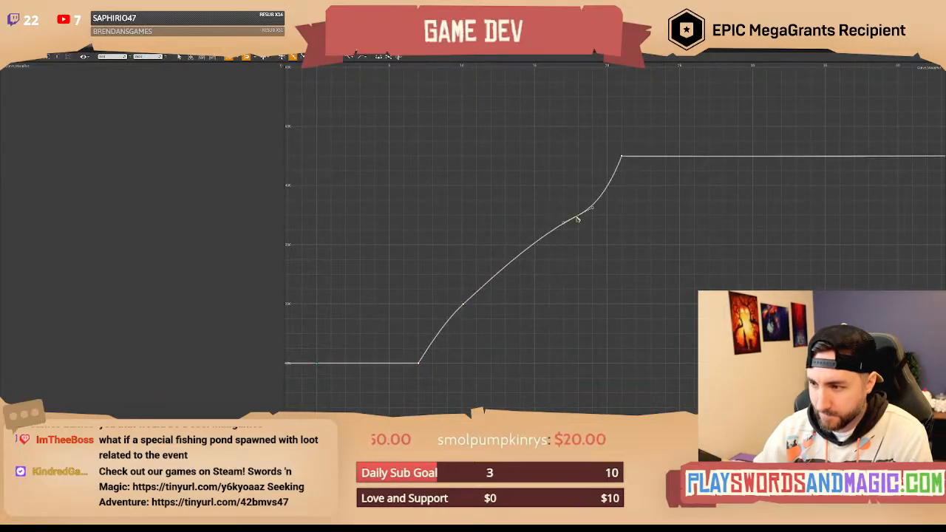
Align the tangents of the two middle keys to straighten the curve between them, and return to the level editor.
{"action": "mouse_move", "coordinate": [577, 217]}
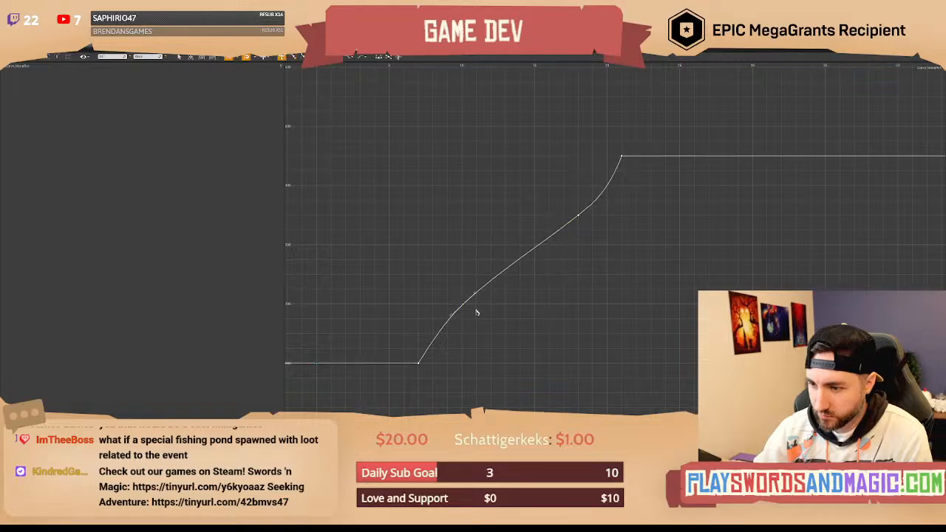
{"action": "right_click_drag", "start_coordinate": [526, 328], "coordinate": [527, 309]}
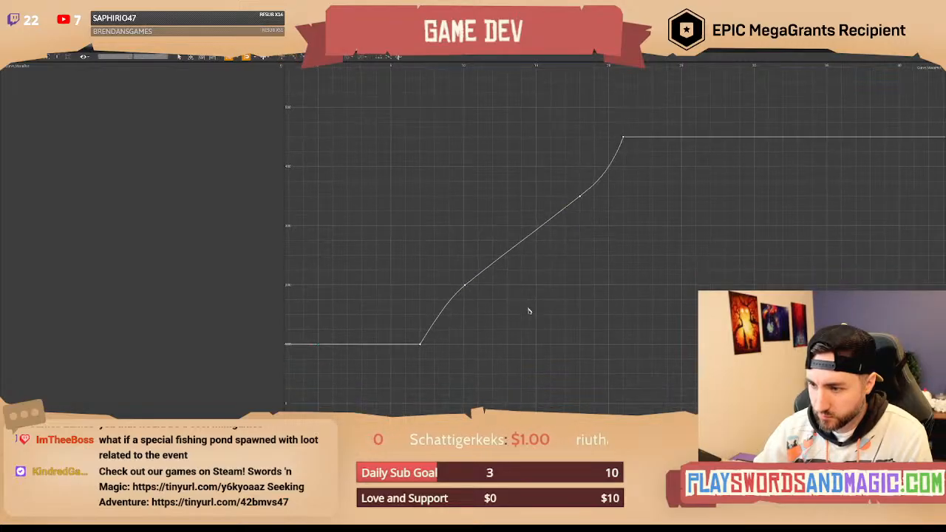
{"action": "left_click", "coordinate": [419, 345]}
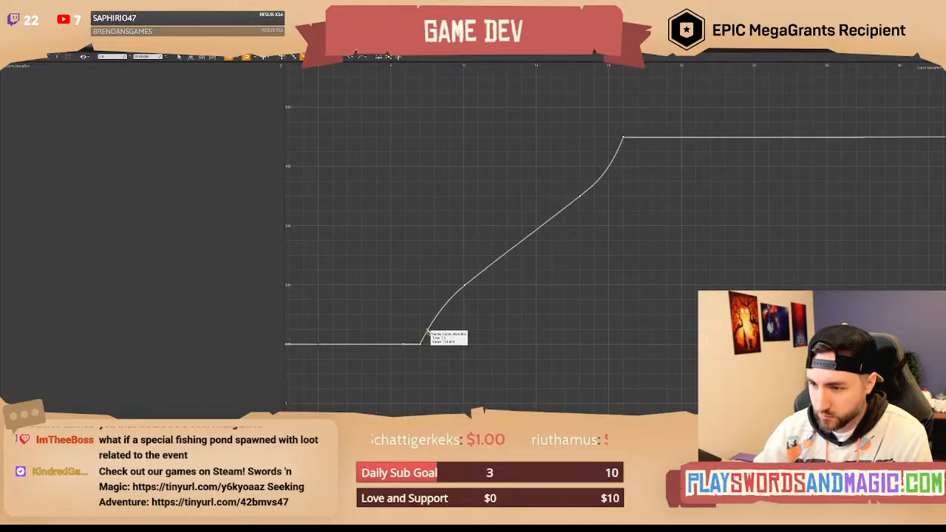
{"action": "left_click", "coordinate": [567, 161]}
{"action": "right_click_drag", "start_coordinate": [489, 186], "coordinate": [518, 207]}
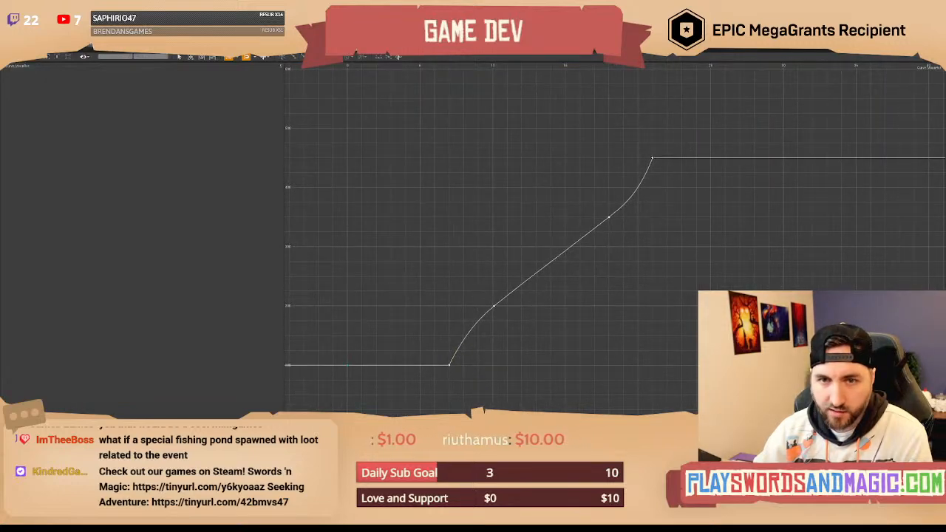
{"action": "left_click", "coordinate": [97, 49]}
{"action": "left_click", "coordinate": [80, 50]}
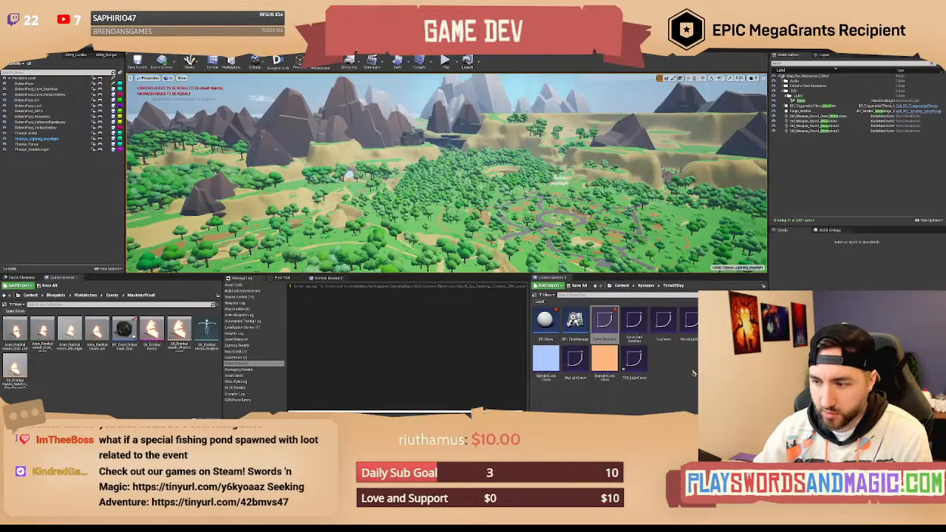
Filter the level's actors by "sky" and open the BP_Sky_Sphere blueprint for editing.
{"action": "left_click", "coordinate": [607, 393]}
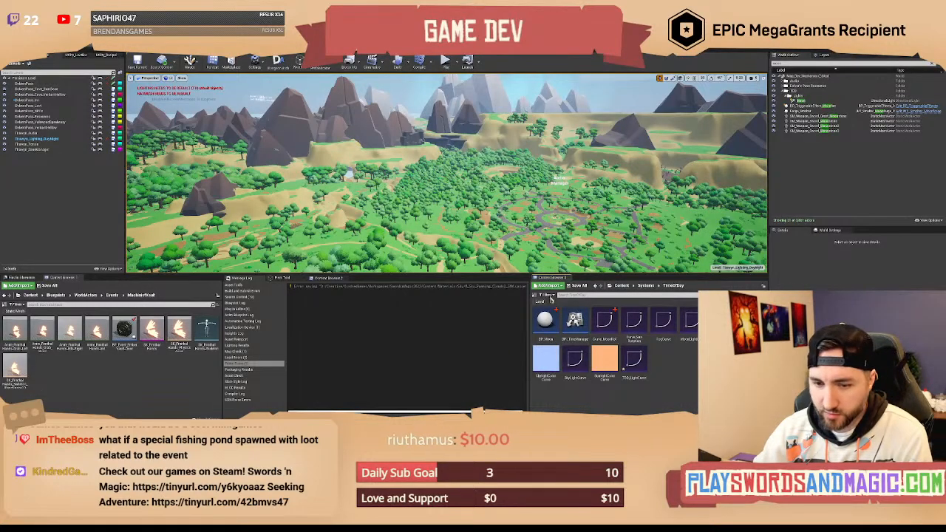
{"action": "left_click", "coordinate": [792, 64]}
{"action": "type", "text": "sky"}
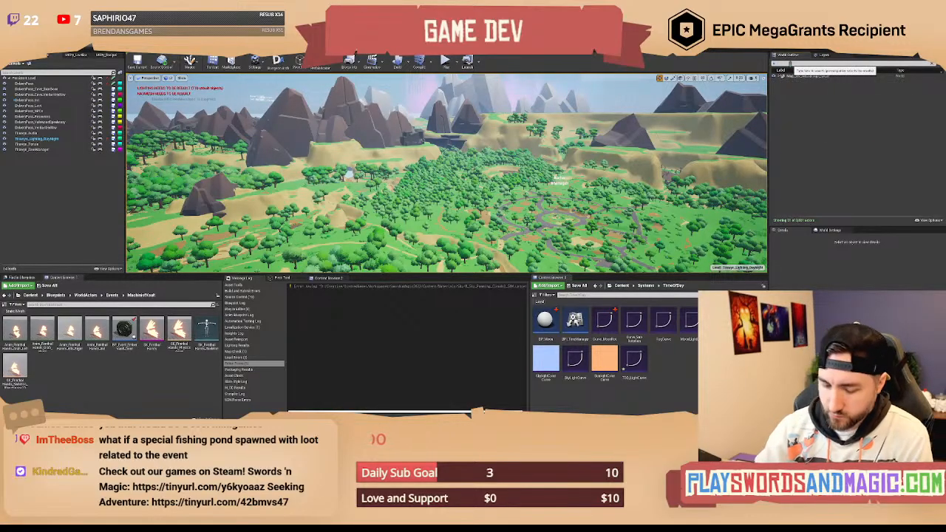
{"action": "left_click", "coordinate": [914, 97]}
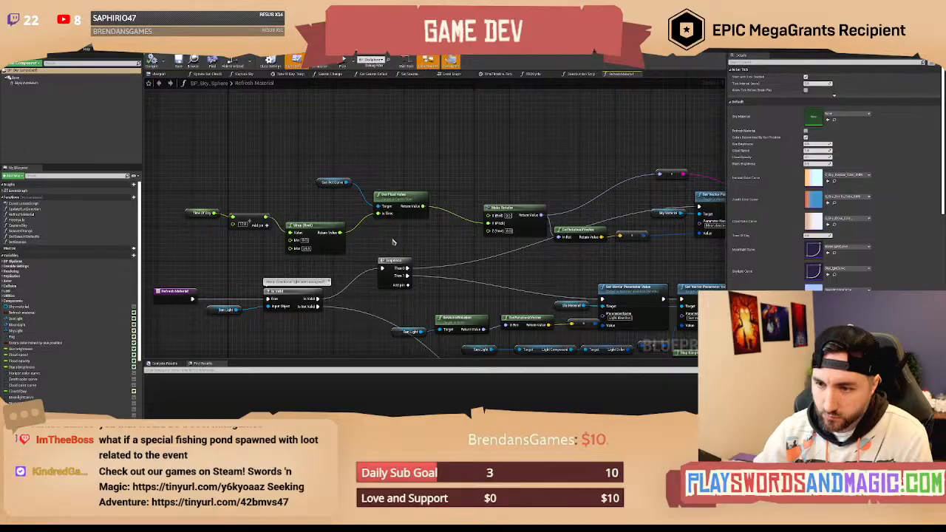
Replace the Sun Rot Curve getter feeding Get Float Value with Moon Rot Curve in Refresh Material, and compile the blueprint.
{"action": "right_click_drag", "start_coordinate": [393, 242], "coordinate": [424, 240]}
{"action": "right_click_drag", "start_coordinate": [312, 197], "coordinate": [326, 209]}
{"action": "scroll", "coordinate": [51, 380], "scroll_direction": "down", "scroll_amount": 8}
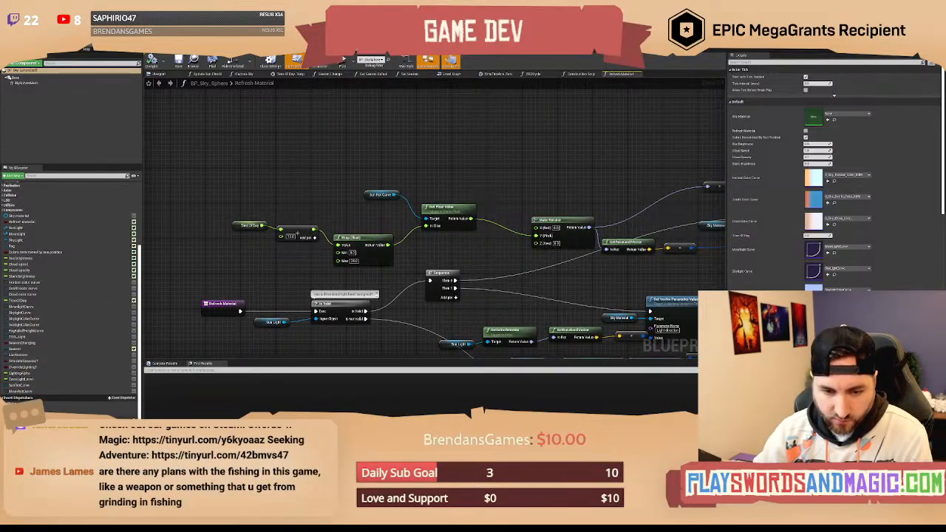
{"action": "left_click", "coordinate": [22, 392]}
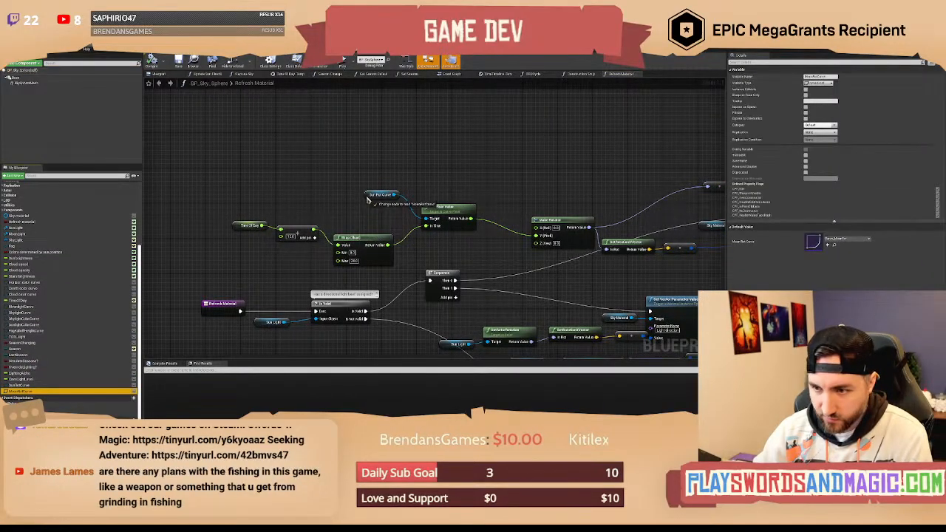
{"action": "left_click_drag", "start_coordinate": [367, 200], "coordinate": [367, 200]}
{"action": "right_click_drag", "start_coordinate": [459, 170], "coordinate": [407, 181]}
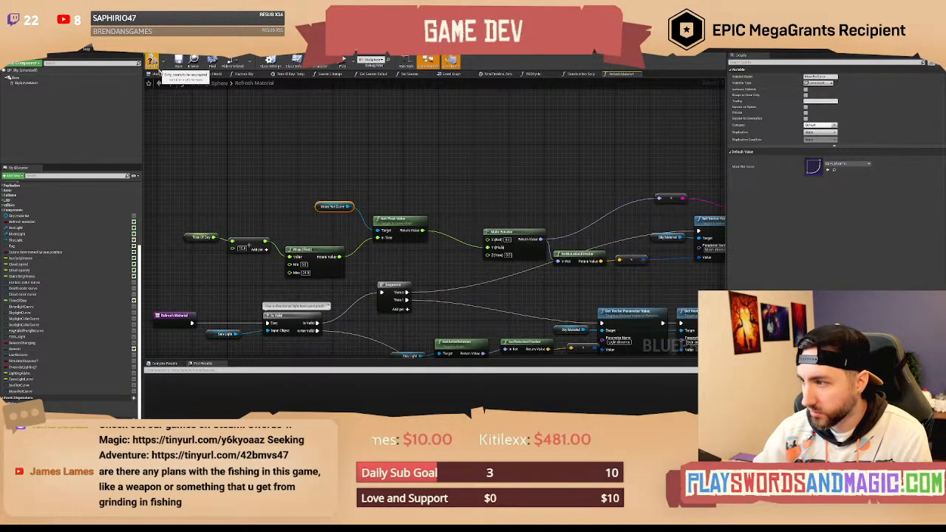
{"action": "left_click", "coordinate": [157, 70]}
Return to the level, start a play test, and zoom the character camera in to first person.
{"action": "key", "text": "alt+Tab"}
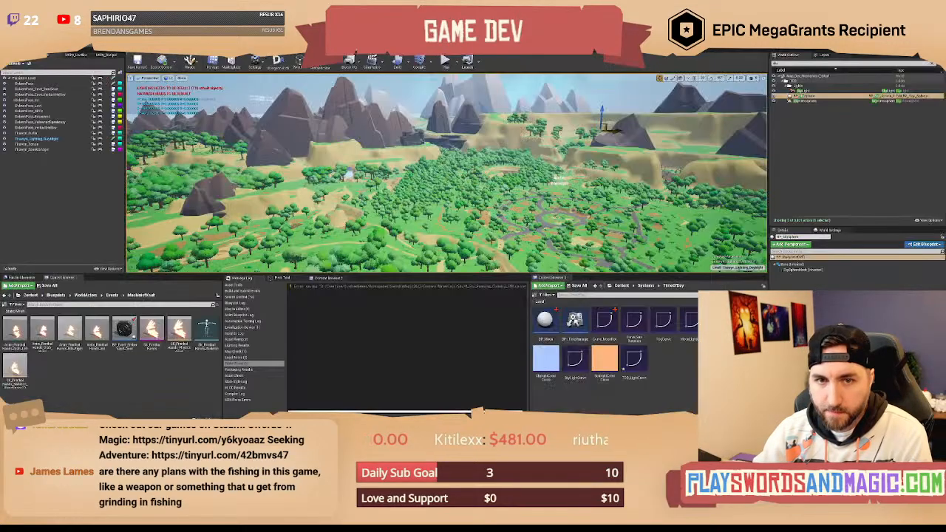
{"action": "key", "text": "w"}
{"action": "right_click_drag", "start_coordinate": [447, 173], "coordinate": [550, 184]}
{"action": "left_click", "coordinate": [446, 65]}
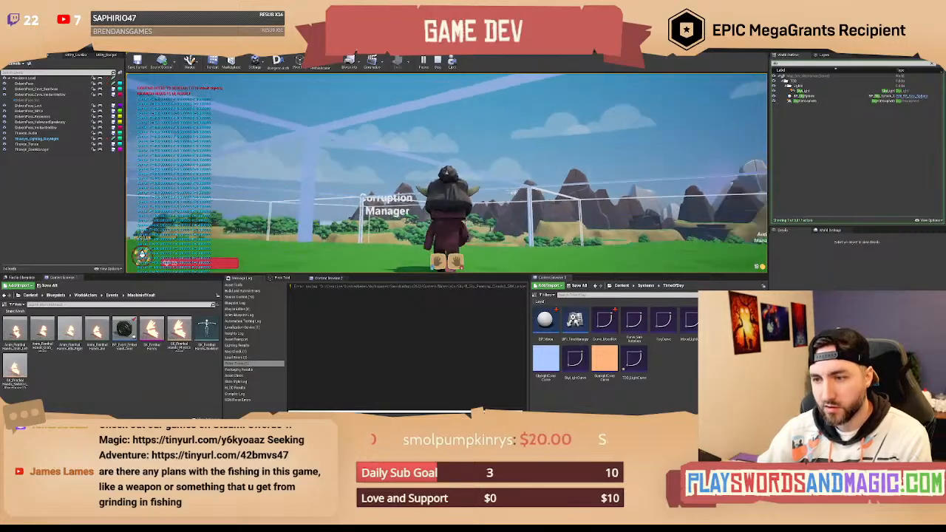
{"action": "scroll", "coordinate": [447, 176], "scroll_direction": "up", "scroll_amount": 5}
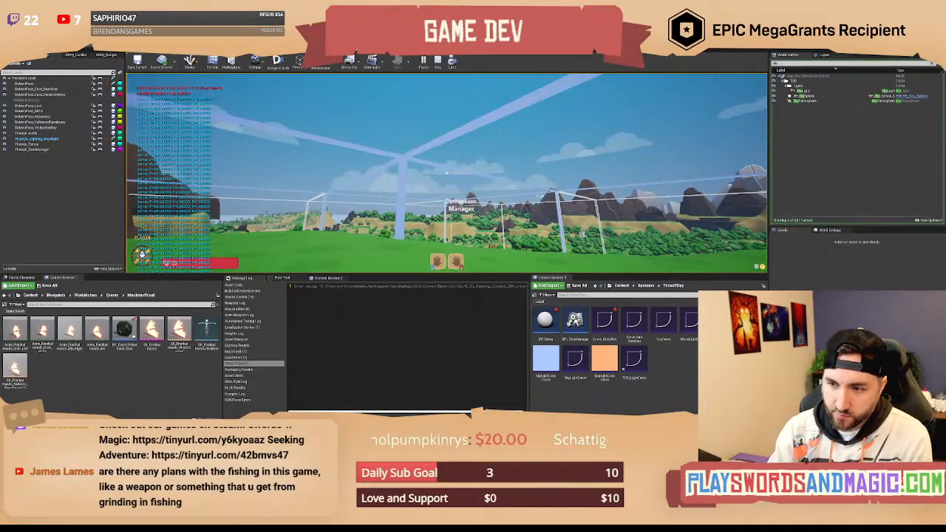
Set the in-game time with the /settime 1800 chat command to check the moon's movement, and end the play test.
{"action": "key", "text": "Return"}
{"action": "type", "text": "/"}
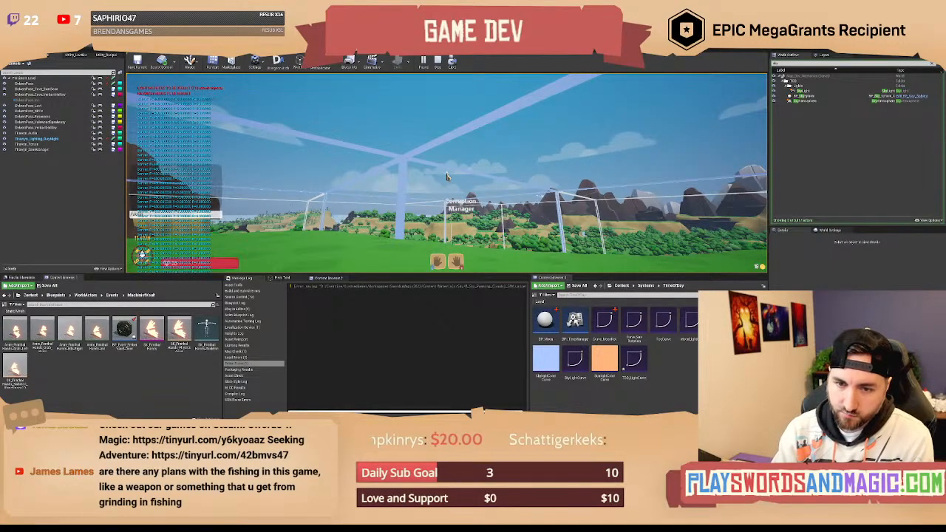
{"action": "key", "text": "BackSpace"}
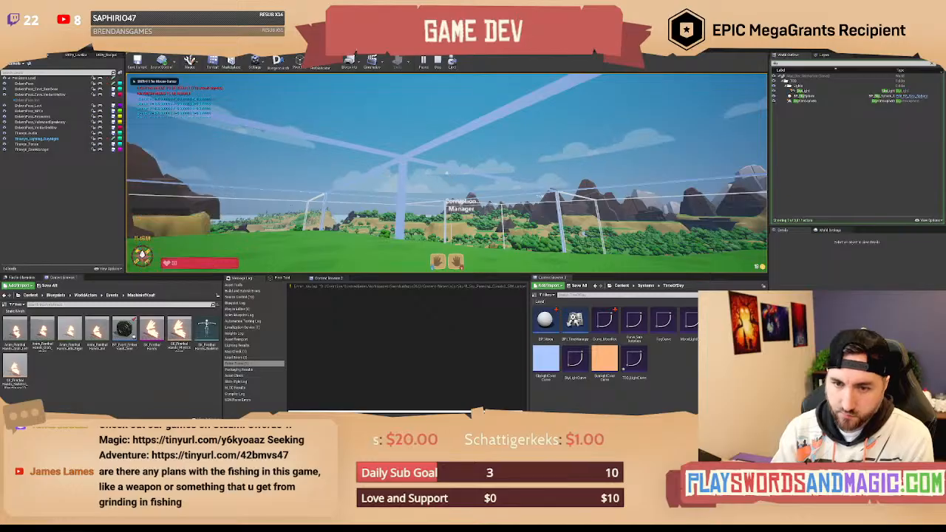
{"action": "key", "text": "Return"}
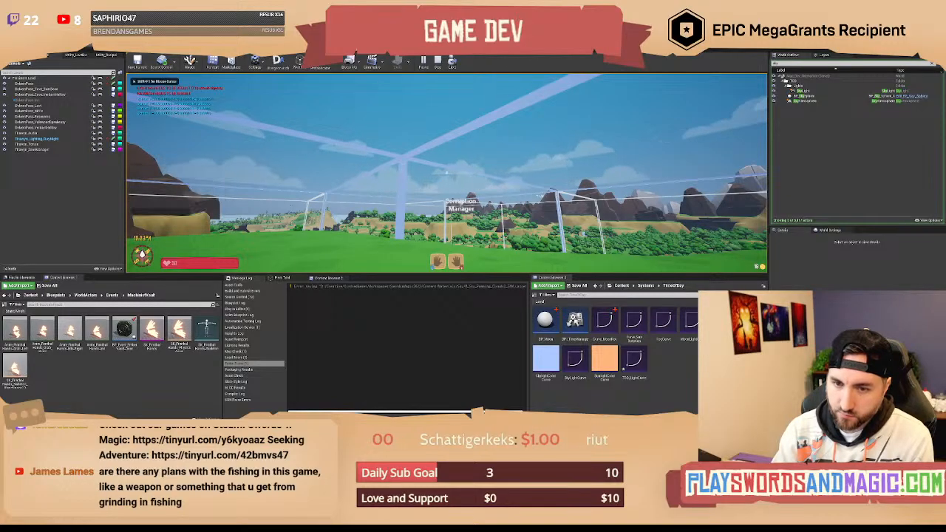
{"action": "key", "text": "Return"}
{"action": "type", "text": "/settime 1800"}
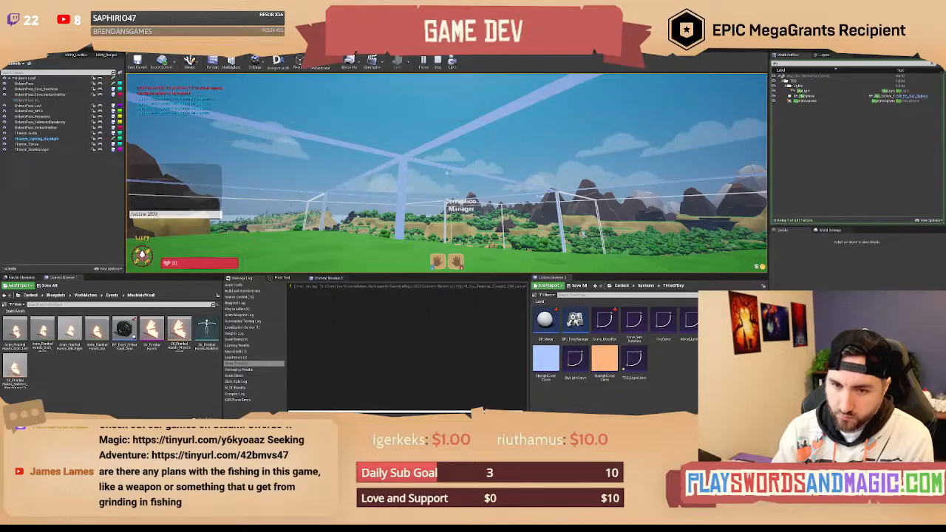
{"action": "key", "text": "Return"}
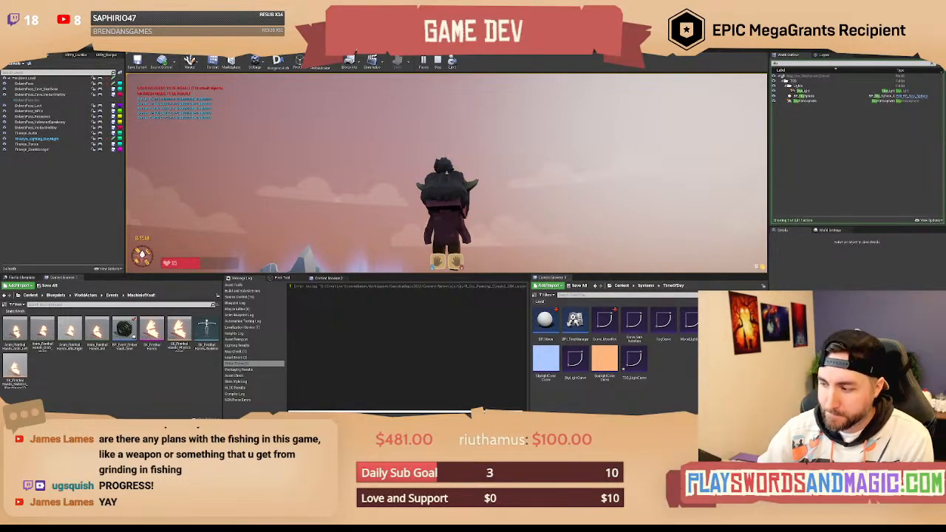
{"action": "key", "text": "Escape"}
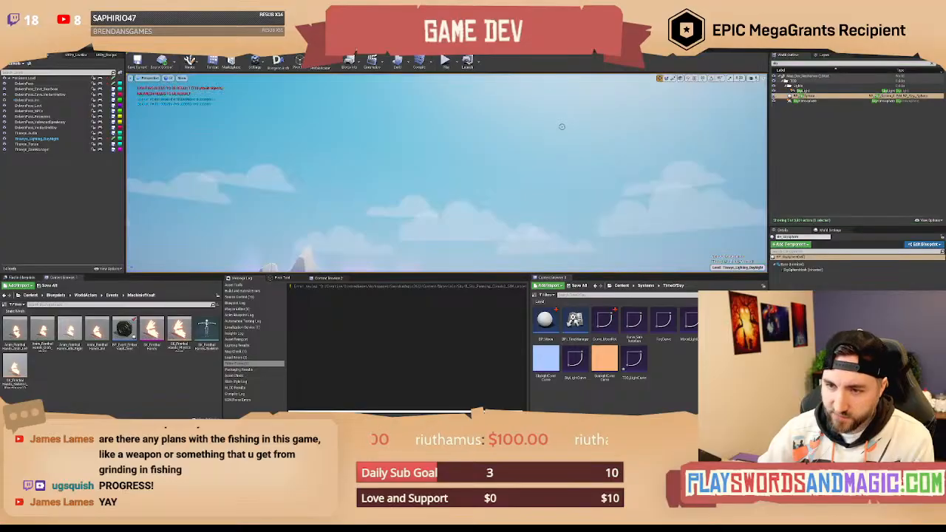
Reopen the moon rotation curve and shift its last two keys about 2 units later in time.
{"action": "left_click", "coordinate": [86, 49]}
{"action": "left_click", "coordinate": [448, 165]}
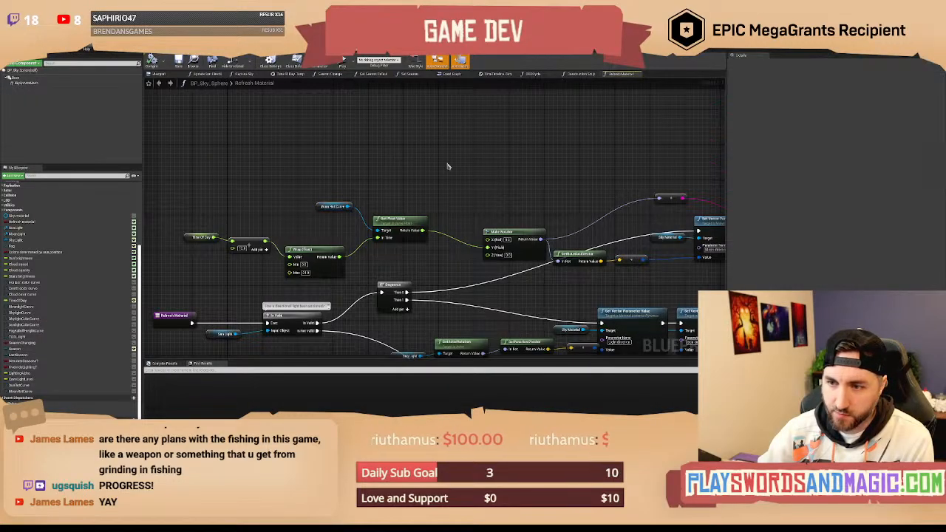
{"action": "scroll", "coordinate": [436, 155], "scroll_direction": "down", "scroll_amount": 4}
{"action": "left_click", "coordinate": [176, 50]}
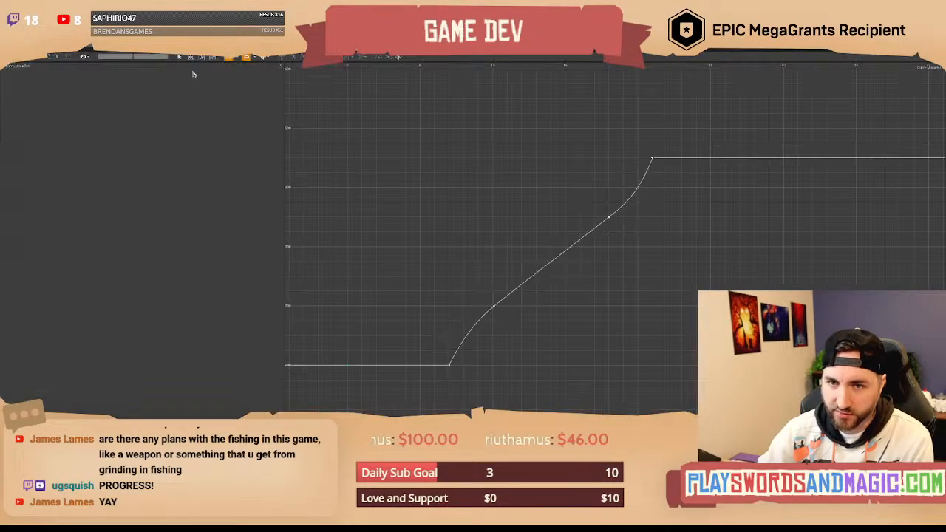
{"action": "right_click_drag", "start_coordinate": [539, 143], "coordinate": [504, 144]}
{"action": "left_click_drag", "start_coordinate": [521, 123], "coordinate": [669, 250]}
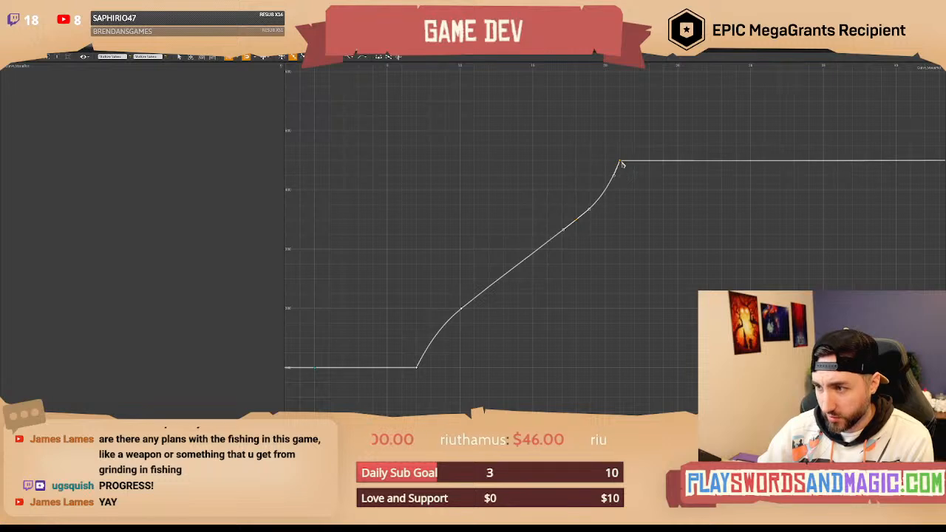
{"action": "mouse_move", "coordinate": [619, 163]}
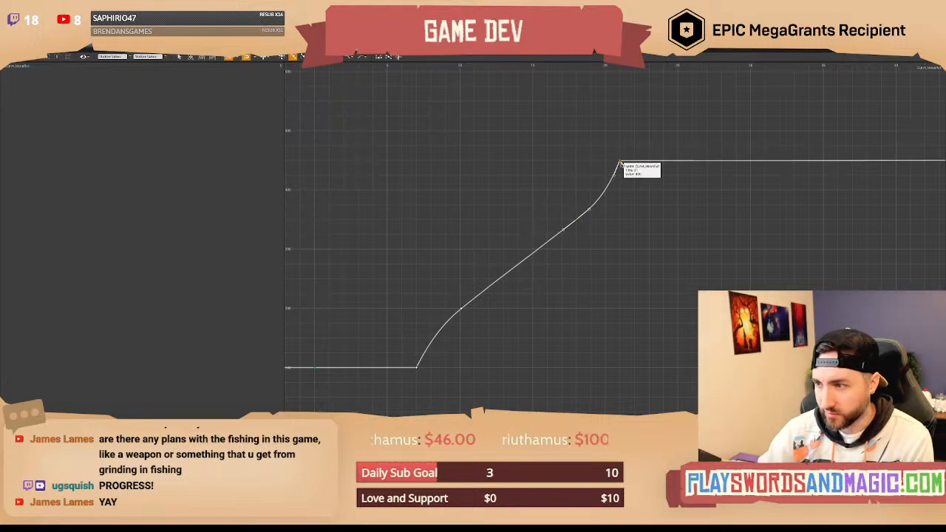
{"action": "left_click_drag", "start_coordinate": [619, 163], "coordinate": [666, 176]}
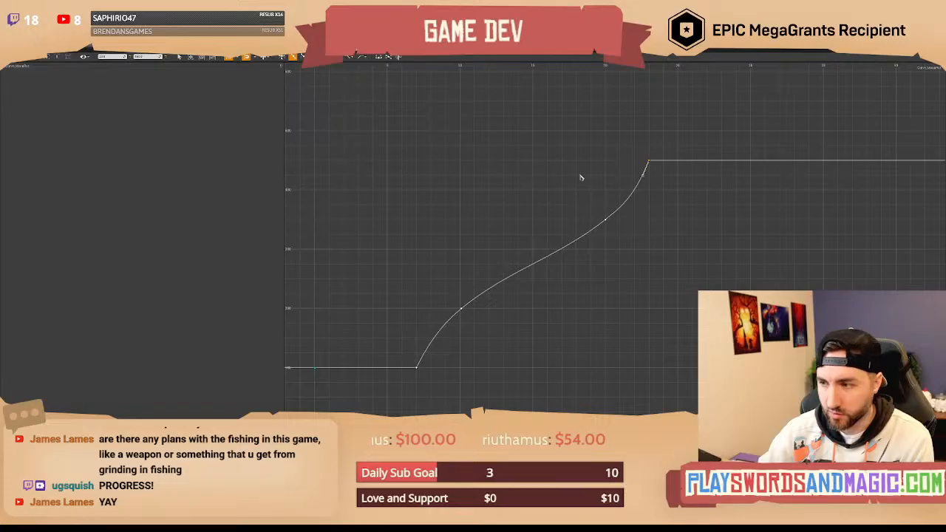
Adjust the tangents of the second and third moon curve keys to flatten the bend between them.
{"action": "left_click_drag", "start_coordinate": [586, 177], "coordinate": [615, 227]}
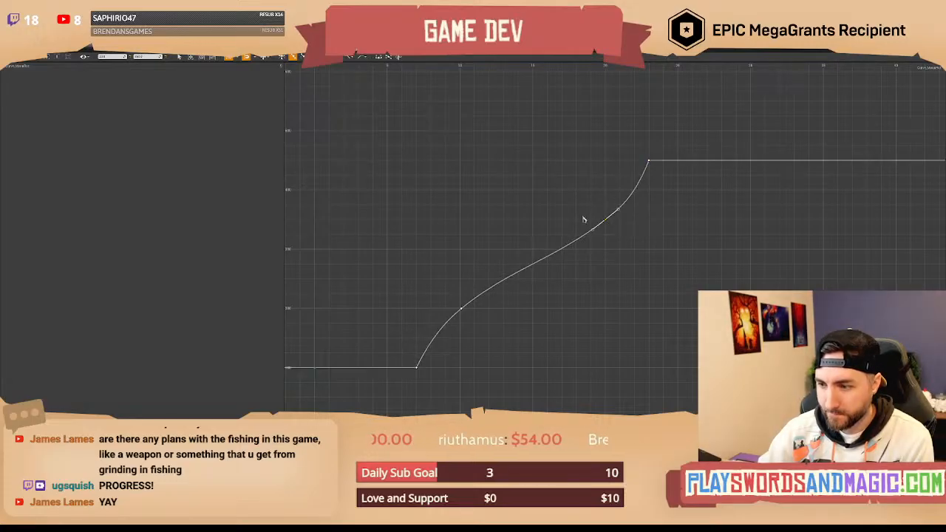
{"action": "left_click", "coordinate": [547, 220]}
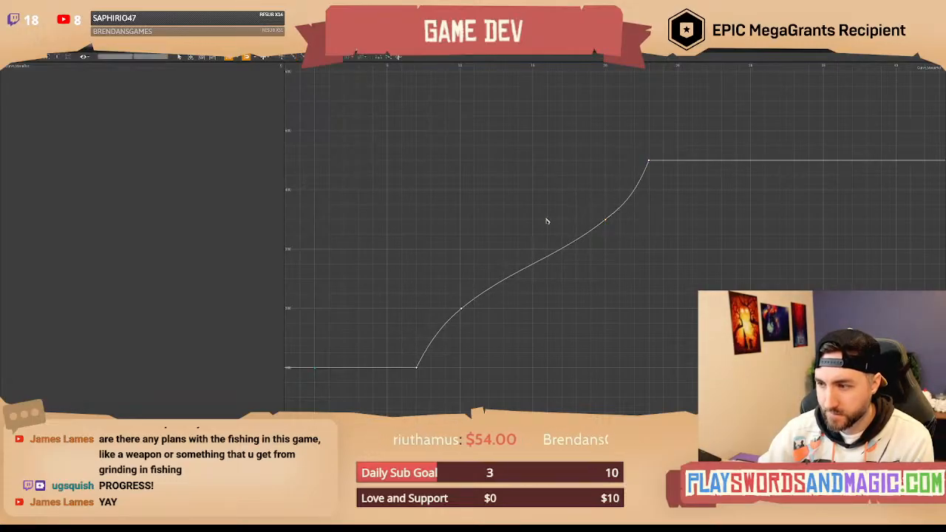
{"action": "right_click_drag", "start_coordinate": [541, 219], "coordinate": [527, 219]}
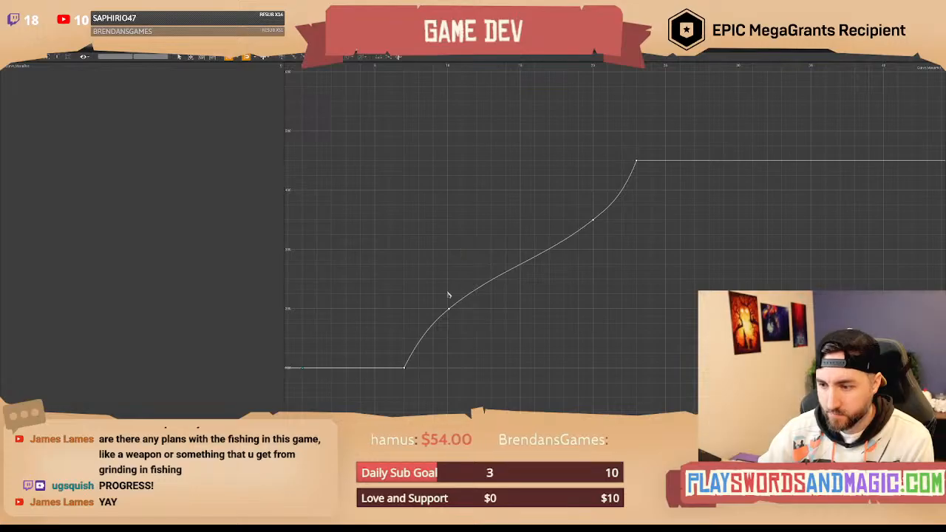
{"action": "left_click_drag", "start_coordinate": [439, 295], "coordinate": [461, 303]}
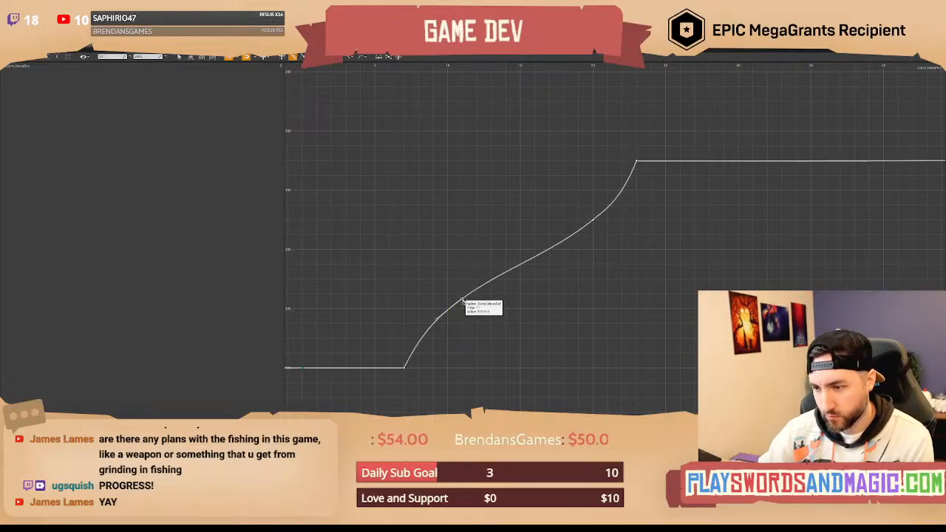
{"action": "mouse_move", "coordinate": [577, 217]}
{"action": "left_mouse_down"}
{"action": "mouse_move", "coordinate": [600, 235]}
{"action": "mouse_move", "coordinate": [579, 231]}
{"action": "left_mouse_up"}
{"action": "left_click", "coordinate": [505, 223]}
{"action": "right_click_drag", "start_coordinate": [424, 213], "coordinate": [434, 211]}
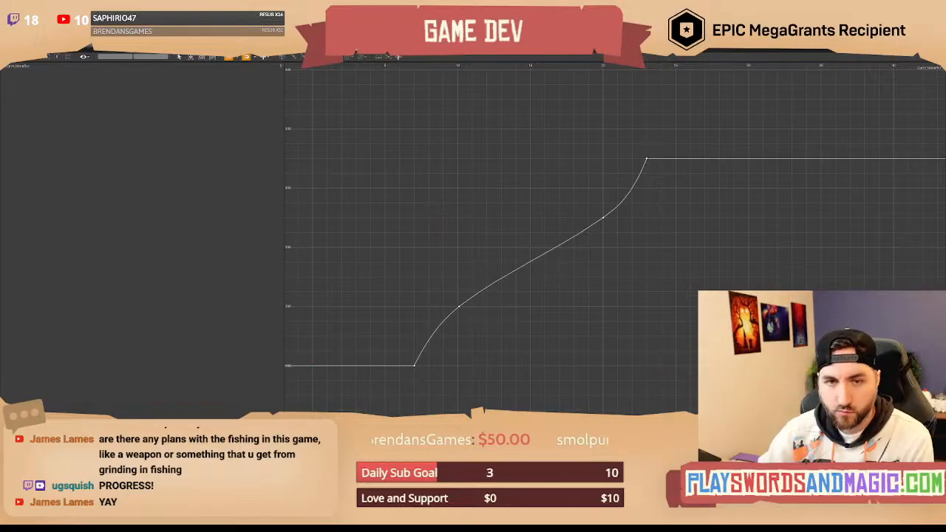
Return to the level editor, find the moon phase enumeration in the Content folder, and open it for editing.
{"action": "left_click", "coordinate": [7, 57]}
{"action": "left_click", "coordinate": [29, 46]}
{"action": "right_click_drag", "start_coordinate": [355, 155], "coordinate": [307, 206]}
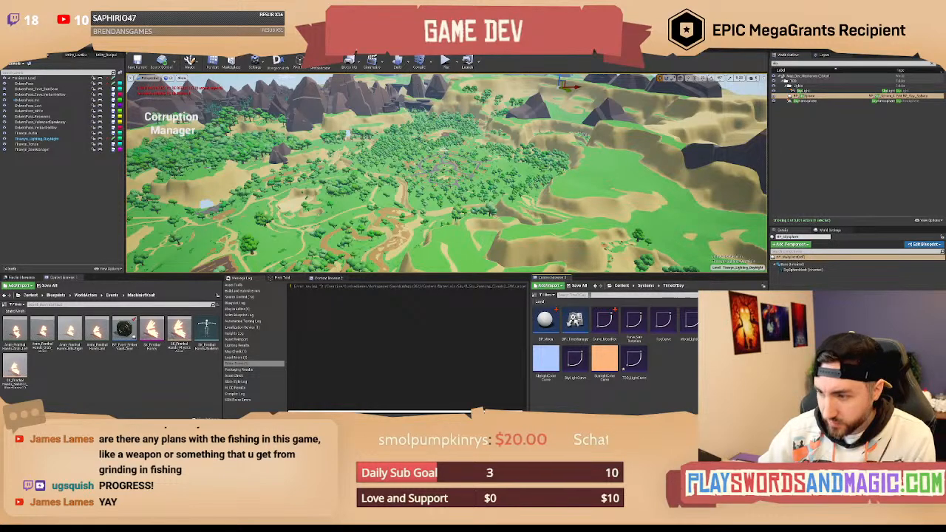
{"action": "left_click", "coordinate": [621, 286]}
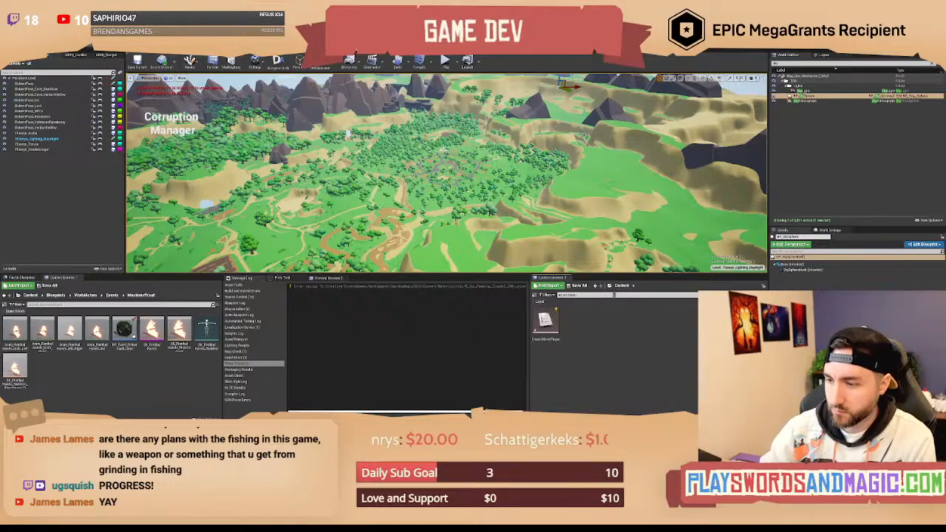
{"action": "double_click", "coordinate": [547, 323]}
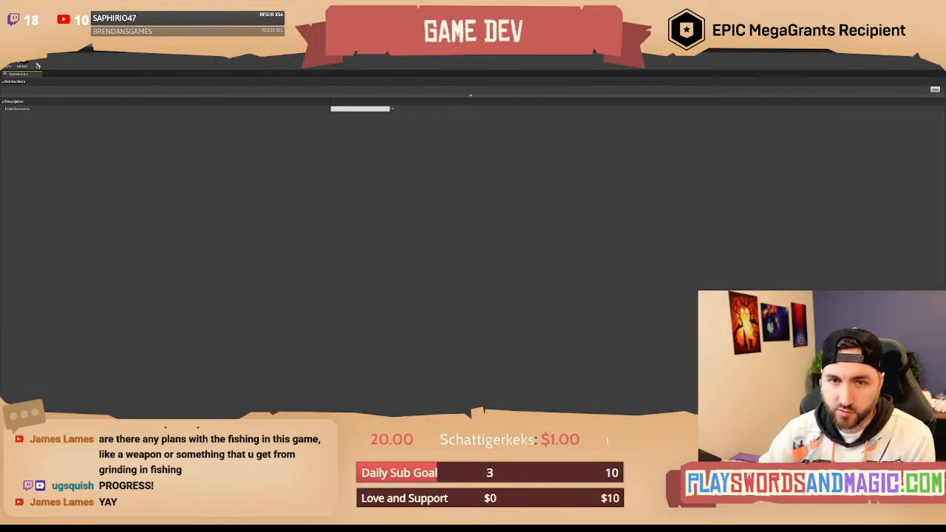
Add four enumerators to the moon phase enumeration.
{"action": "left_click", "coordinate": [935, 90]}
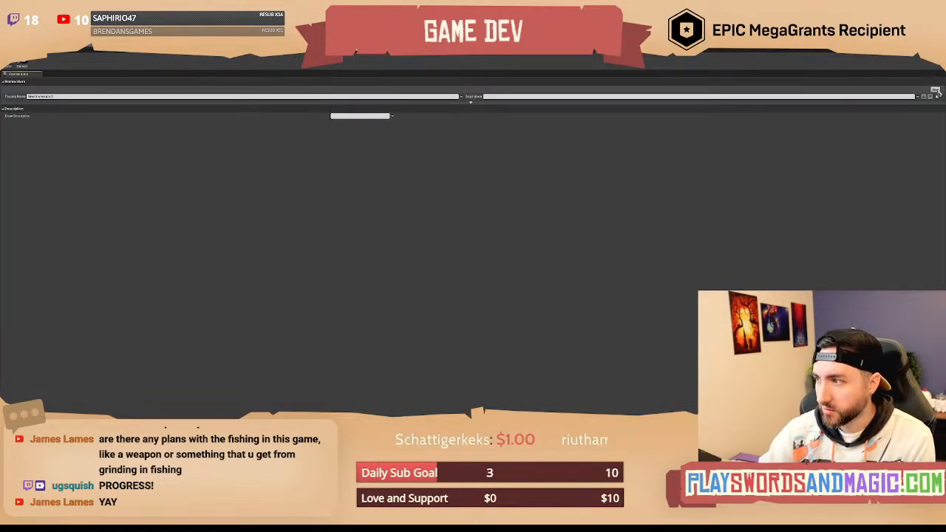
{"action": "left_click", "coordinate": [935, 91]}
{"action": "left_click", "coordinate": [935, 90]}
{"action": "left_click", "coordinate": [935, 90]}
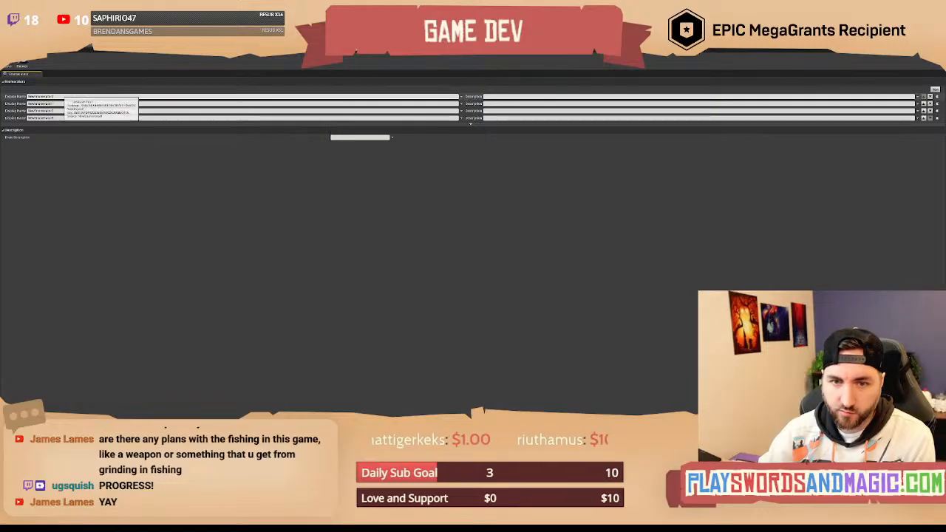
Set the first enumerator's display name to Moonless Night and the second's to Harvest Moon.
{"action": "left_click", "coordinate": [75, 97]}
{"action": "type", "text": "Neutral"}
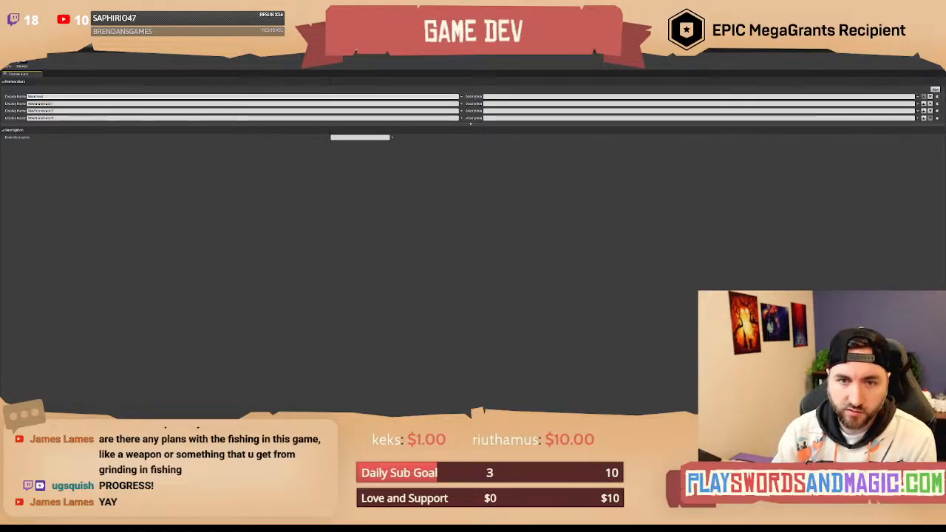
{"action": "type", "text": "t"}
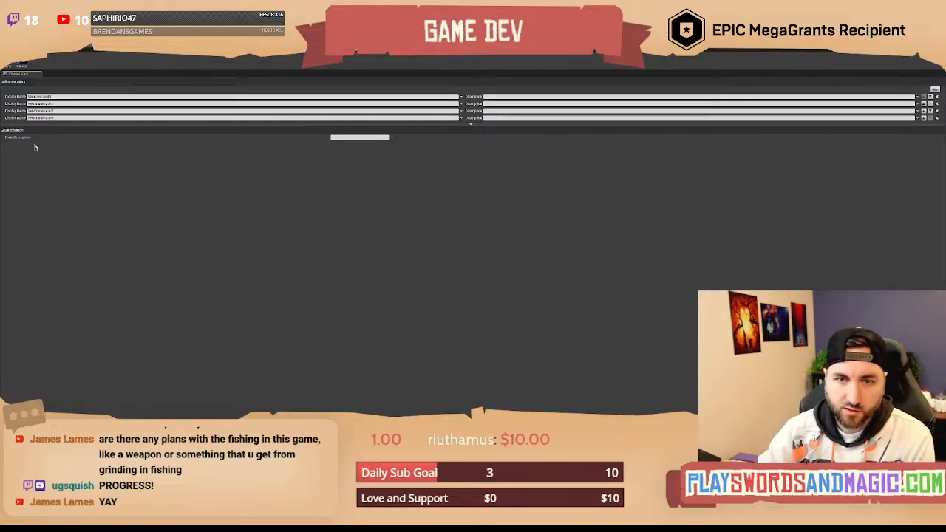
{"action": "key", "text": "Tab"}
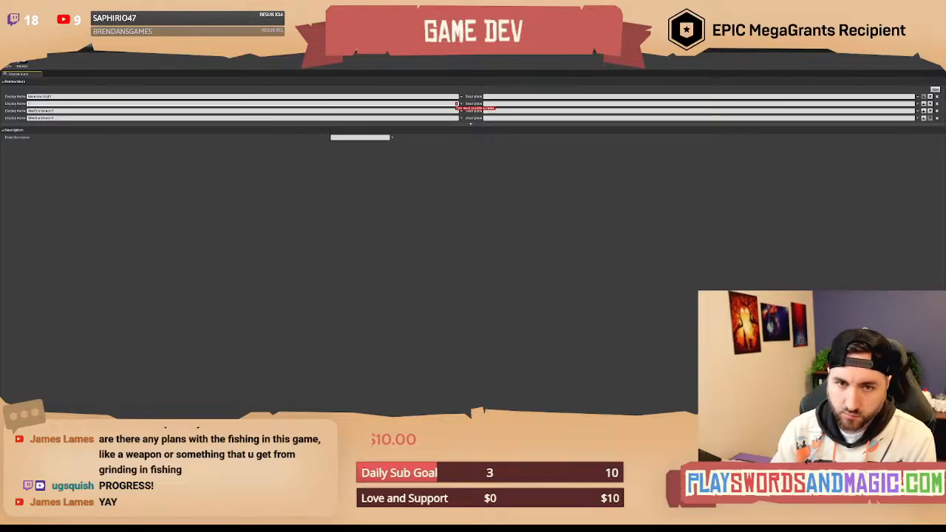
{"action": "type", "text": "Harvest Moon"}
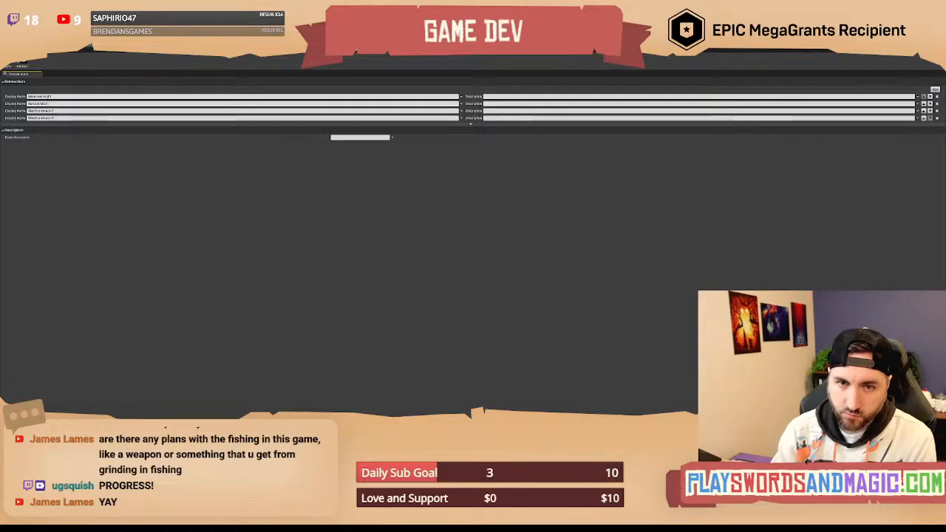
{"action": "key", "text": "Return"}
Set the third enumerator's display name to Red Moon.
{"action": "left_click", "coordinate": [63, 111]}
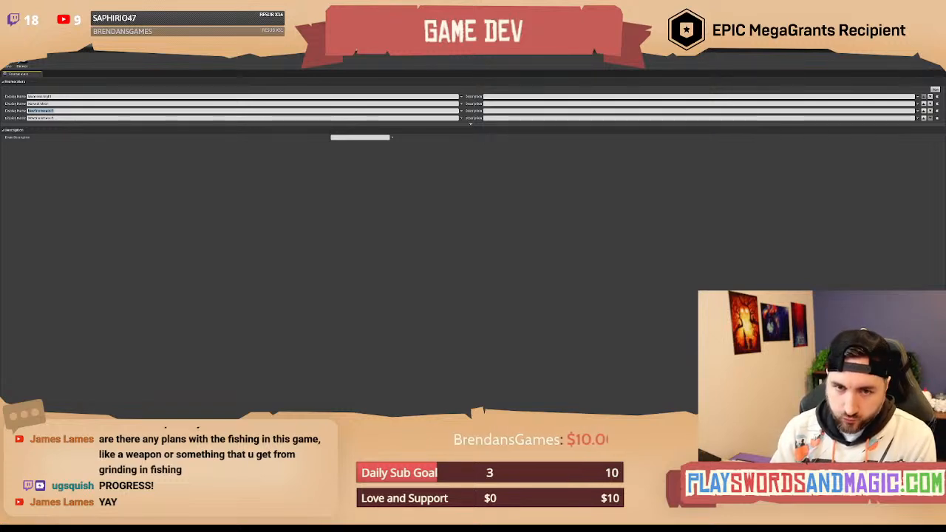
{"action": "key", "text": "BackSpace"}
{"action": "key", "text": "BackSpace"}
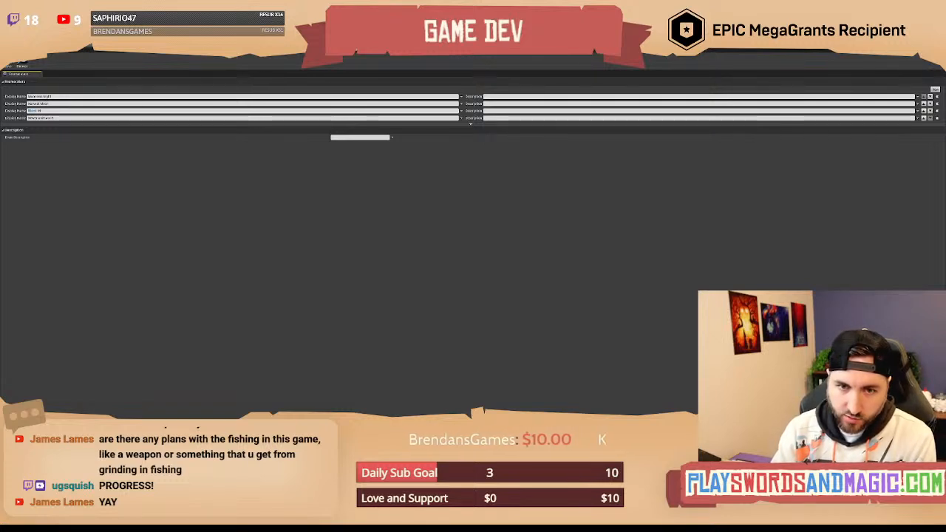
{"action": "key", "text": "Return"}
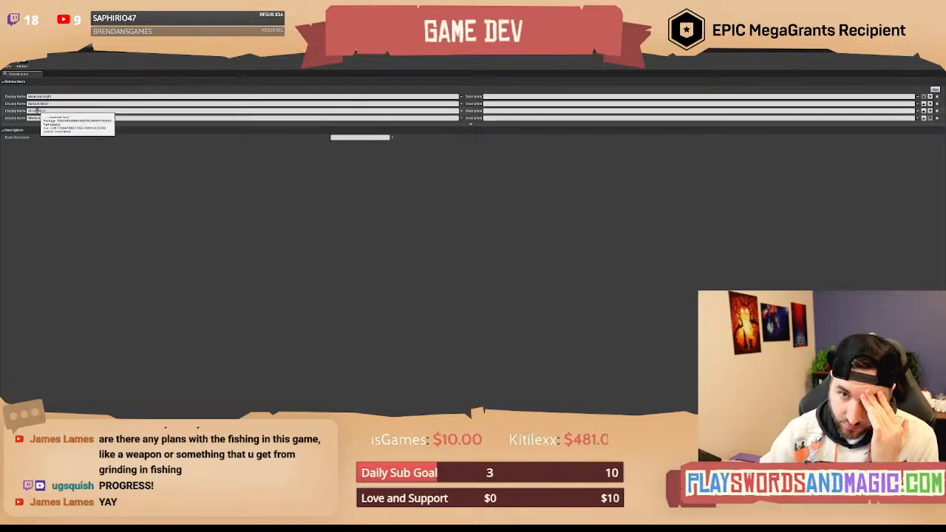
{"action": "left_click", "coordinate": [138, 202]}
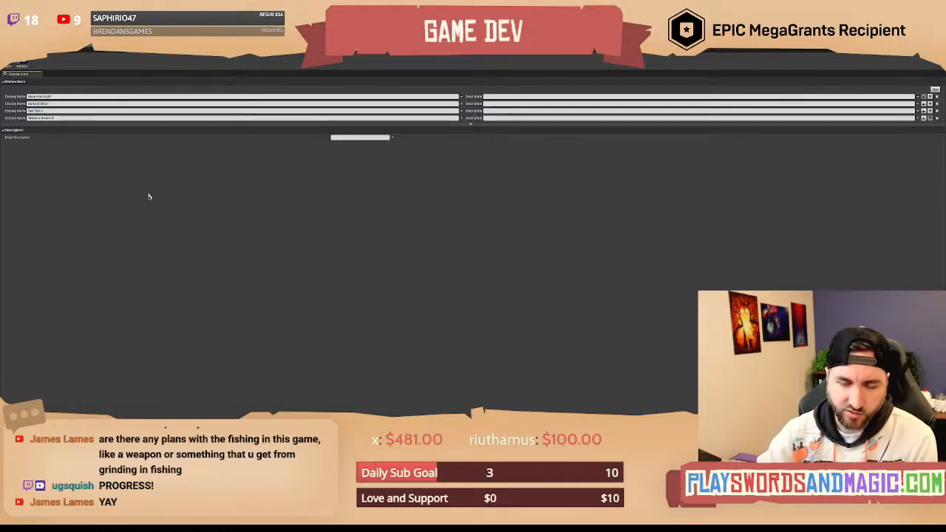
Set the fourth enumerator's display name to Default and move it up to second place in the list.
{"action": "left_click", "coordinate": [69, 118]}
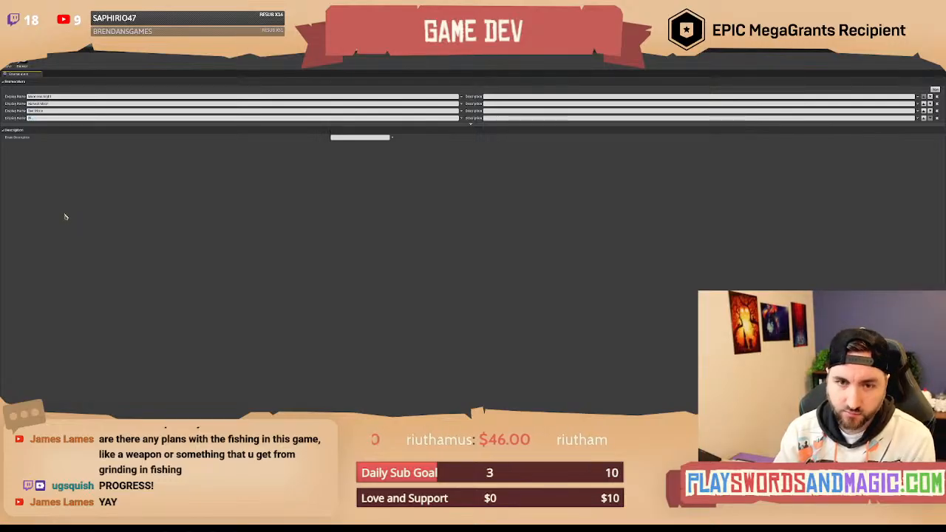
{"action": "key", "text": "BackSpace"}
{"action": "type", "text": "N"}
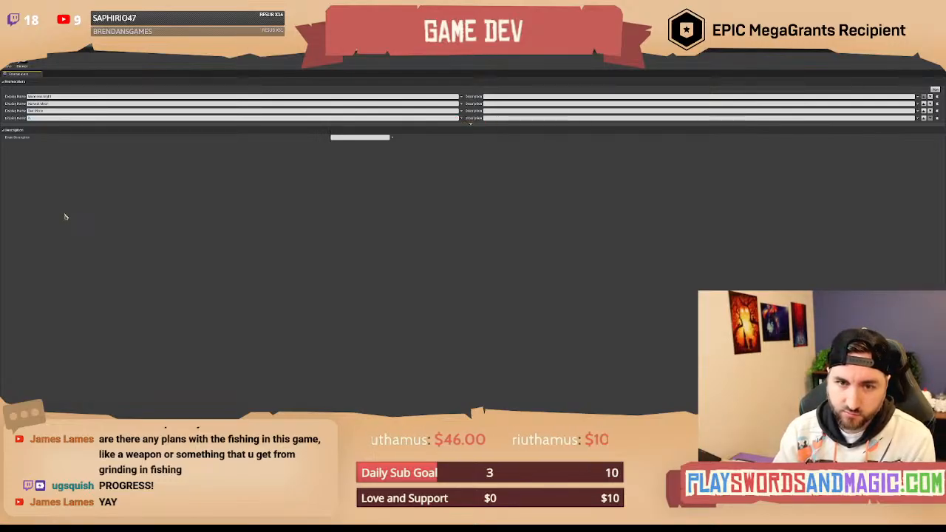
{"action": "left_click", "coordinate": [65, 216]}
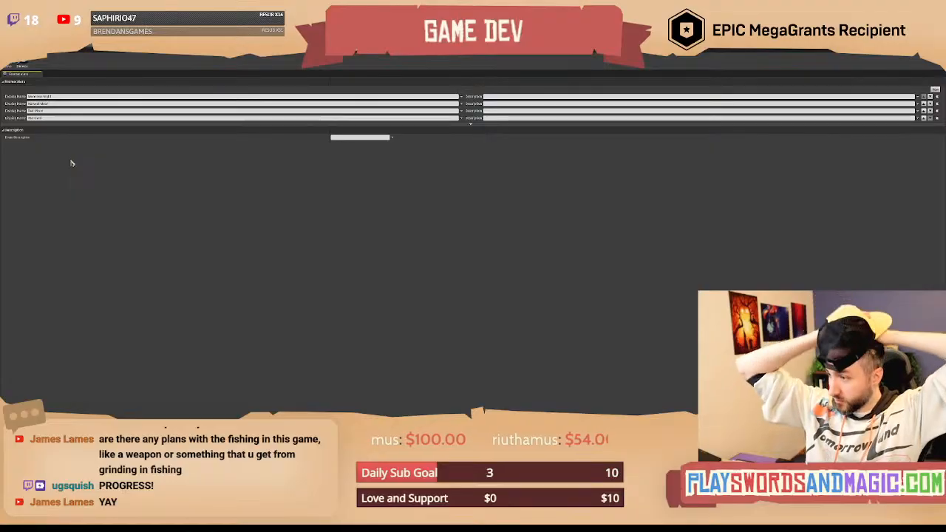
{"action": "left_click", "coordinate": [57, 118]}
{"action": "type", "text": "Defa"}
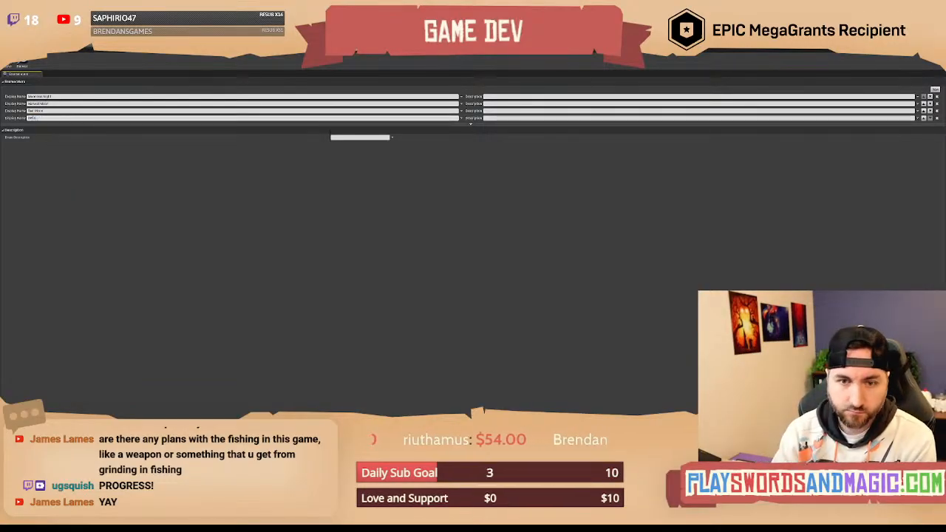
{"action": "type", "text": "ult"}
{"action": "key", "text": "Return"}
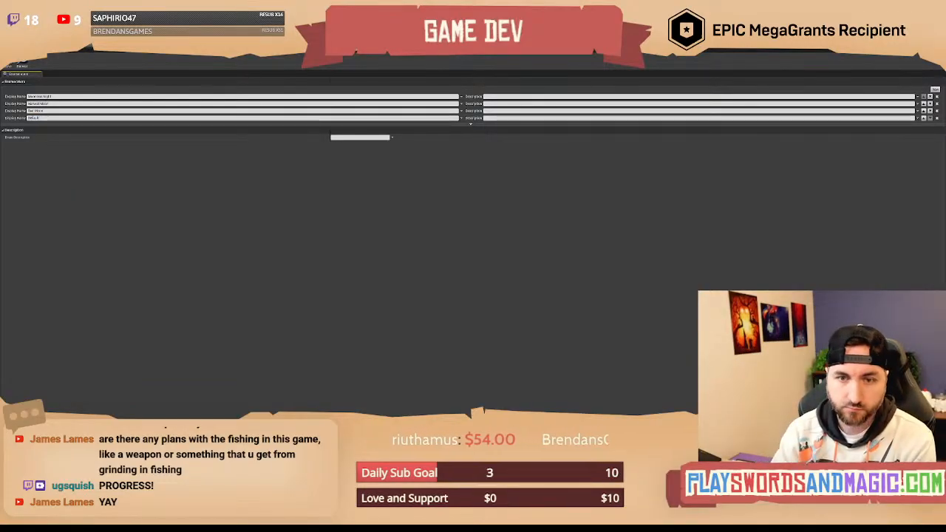
{"action": "left_click", "coordinate": [924, 117]}
{"action": "left_click", "coordinate": [924, 110]}
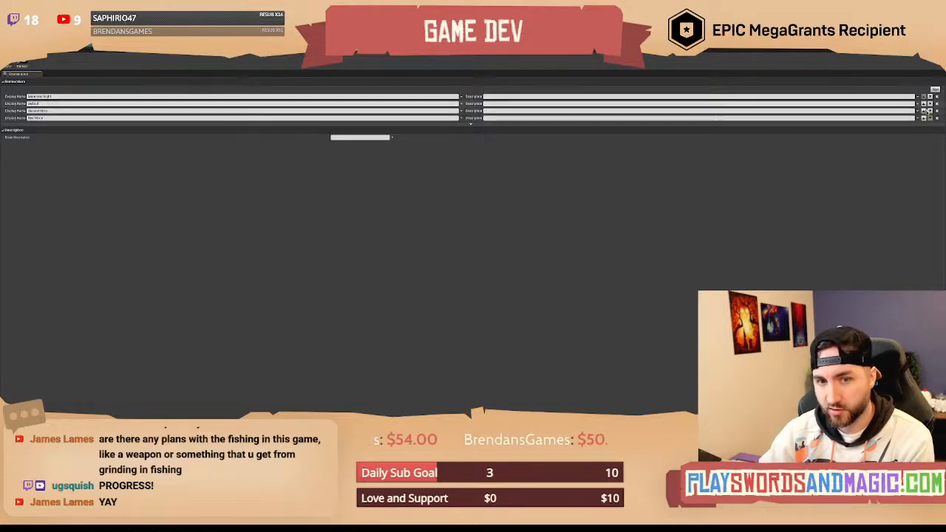
Move the Default enumerator to first place in the moon phase enumeration, save it, and return to the level editor.
{"action": "left_click", "coordinate": [924, 103]}
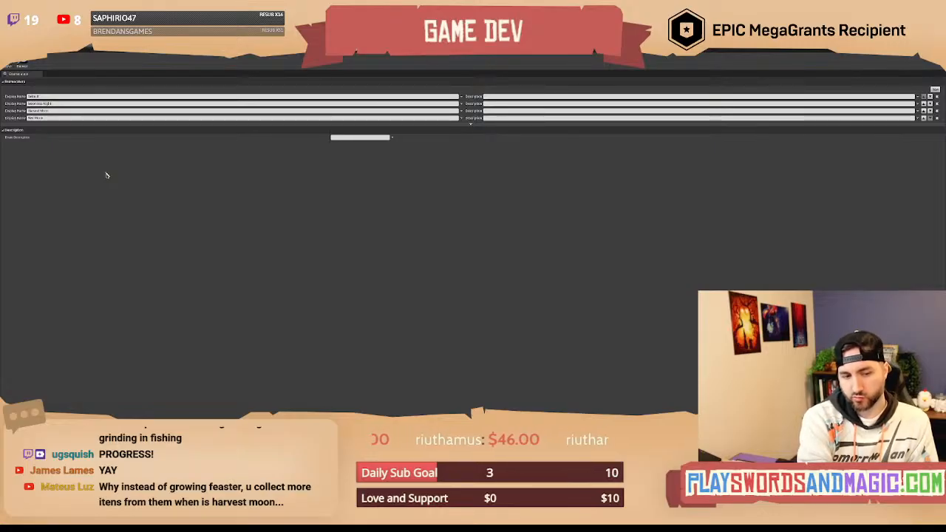
{"action": "key", "text": "ctrl+s"}
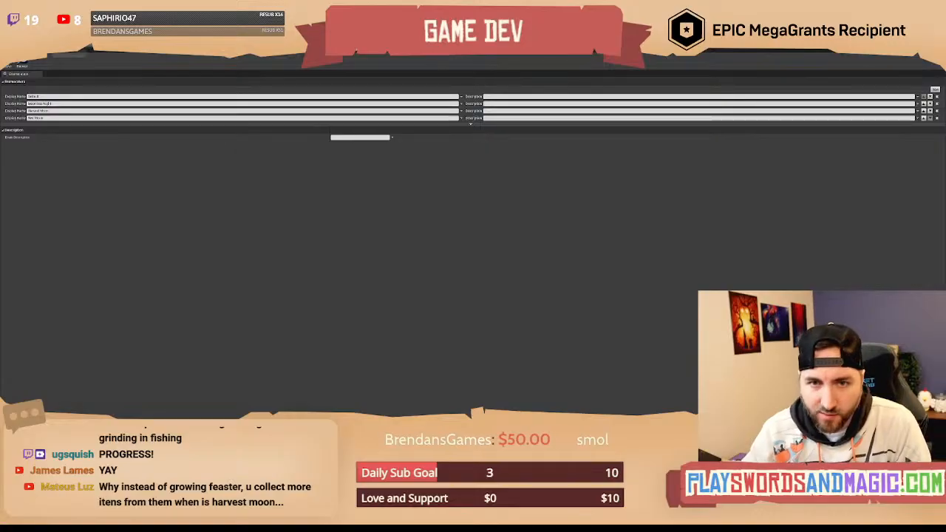
{"action": "left_click", "coordinate": [68, 47]}
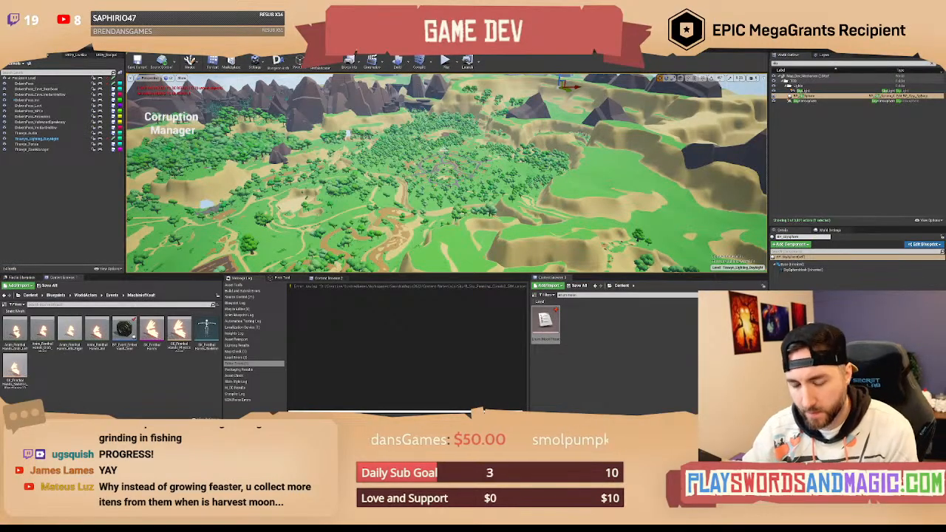
Examine the terrain from above, then the muddy basin in the forest at close range.
{"action": "right_click_drag", "start_coordinate": [446, 174], "coordinate": [369, 154]}
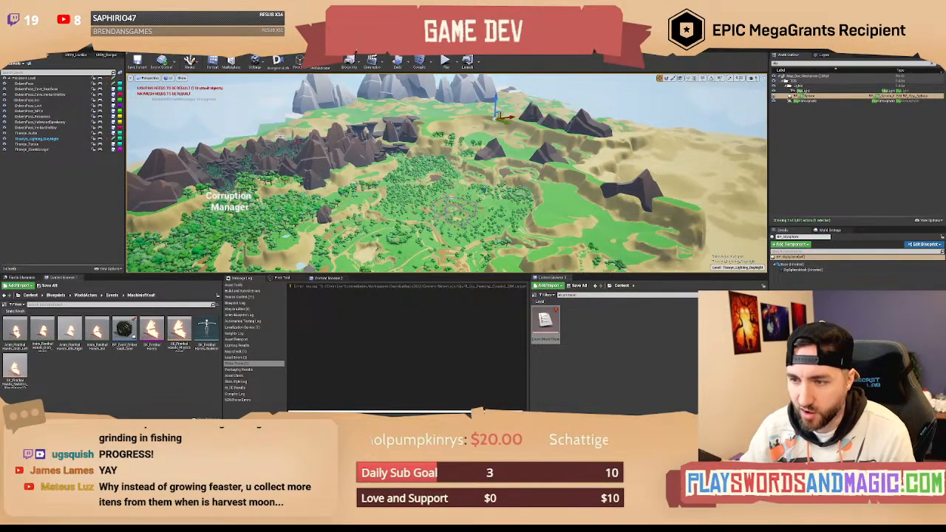
{"action": "key", "text": "d"}
{"action": "right_click_drag", "start_coordinate": [482, 189], "coordinate": [491, 137]}
{"action": "key", "text": "d"}
{"action": "key", "text": "w"}
{"action": "key", "text": "a"}
{"action": "key", "text": "d"}
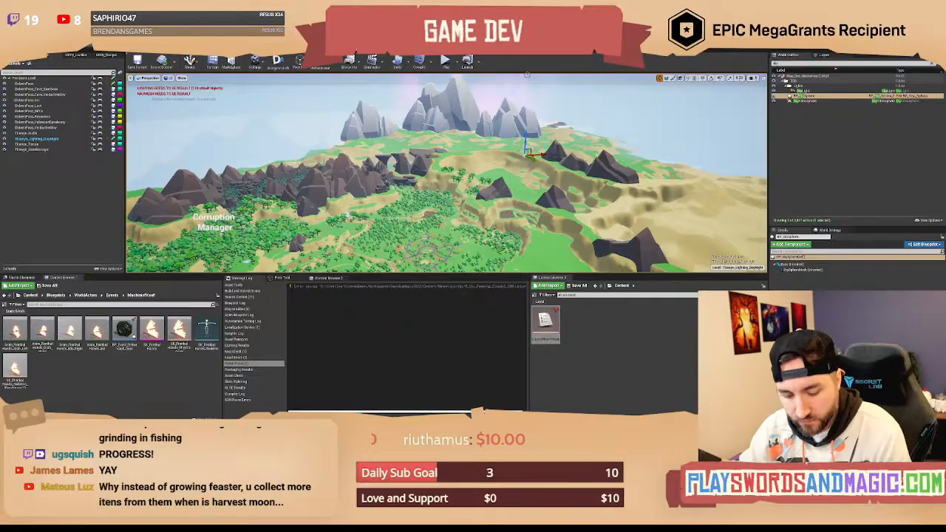
{"action": "mouse_move", "coordinate": [525, 81]}
{"action": "right_mouse_down"}
{"action": "mouse_move", "coordinate": [494, 80]}
{"action": "mouse_move", "coordinate": [541, 80]}
{"action": "right_mouse_up"}
{"action": "key", "text": "d"}
{"action": "key", "text": "w"}
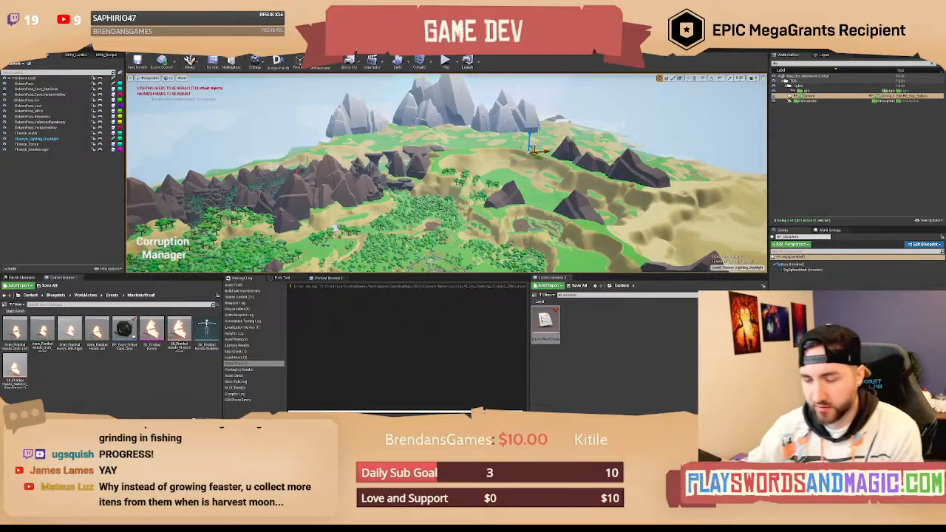
{"action": "right_click_drag", "start_coordinate": [543, 118], "coordinate": [529, 144]}
{"action": "key", "text": "w"}
{"action": "key", "text": "w"}
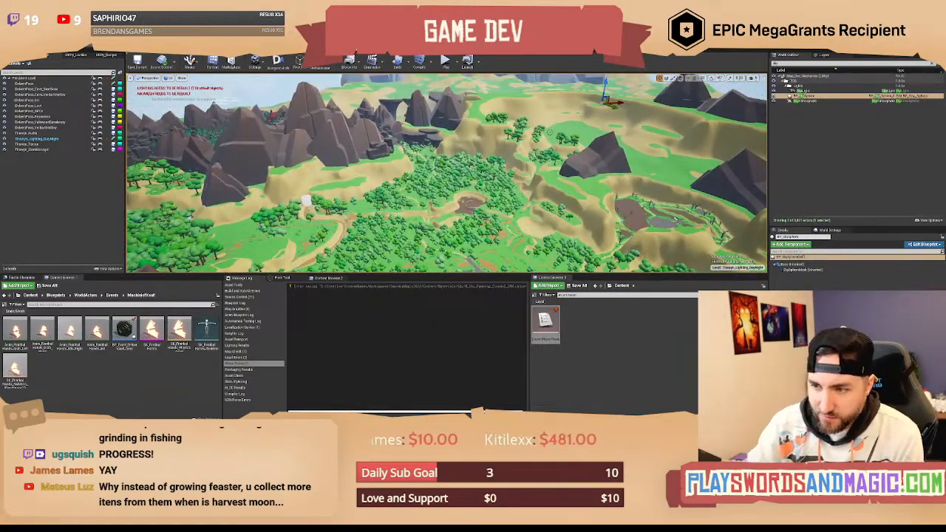
{"action": "key", "text": "w"}
{"action": "right_click_drag", "start_coordinate": [562, 184], "coordinate": [553, 212]}
{"action": "key", "text": "w"}
{"action": "key", "text": "w"}
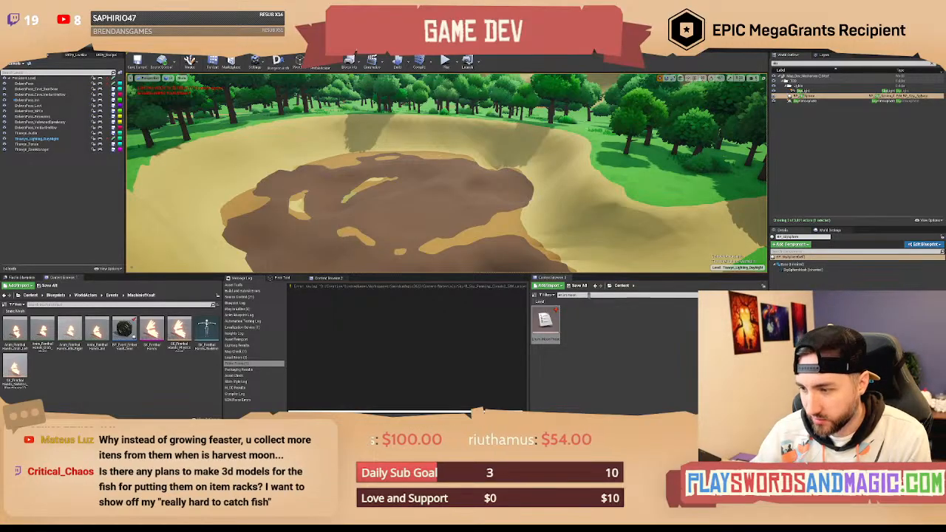
Search the project content for farmlands and filter the results to levels only.
{"action": "type", "text": "far"}
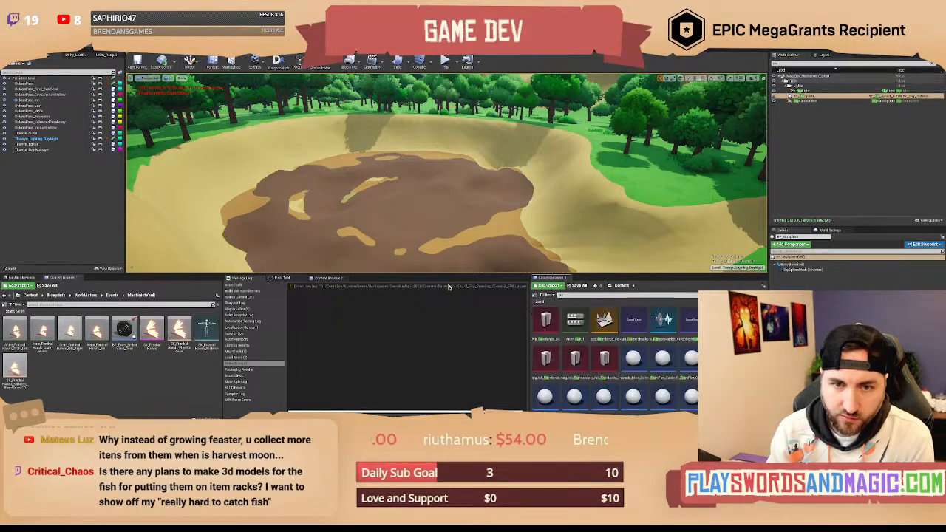
{"action": "key", "text": "BackSpace"}
{"action": "key", "text": "BackSpace"}
{"action": "key", "text": "BackSpace"}
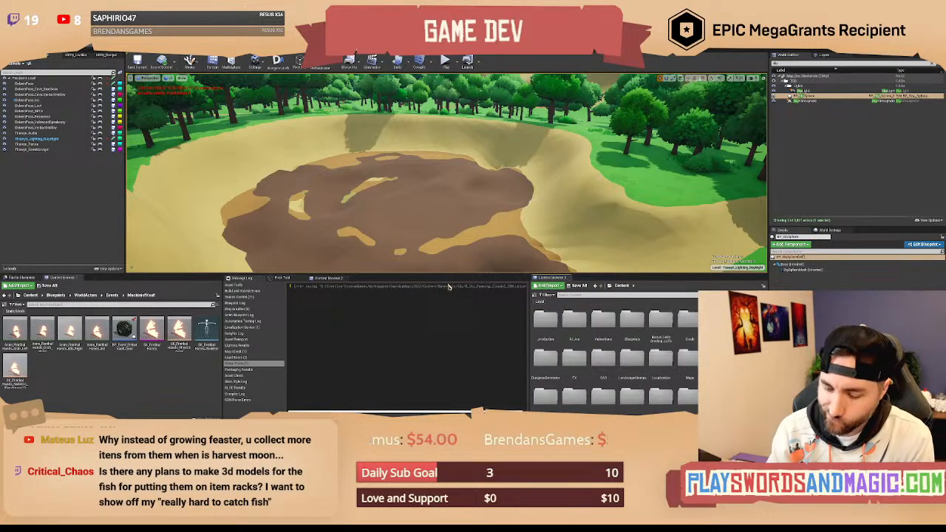
{"action": "type", "text": "farmlands"}
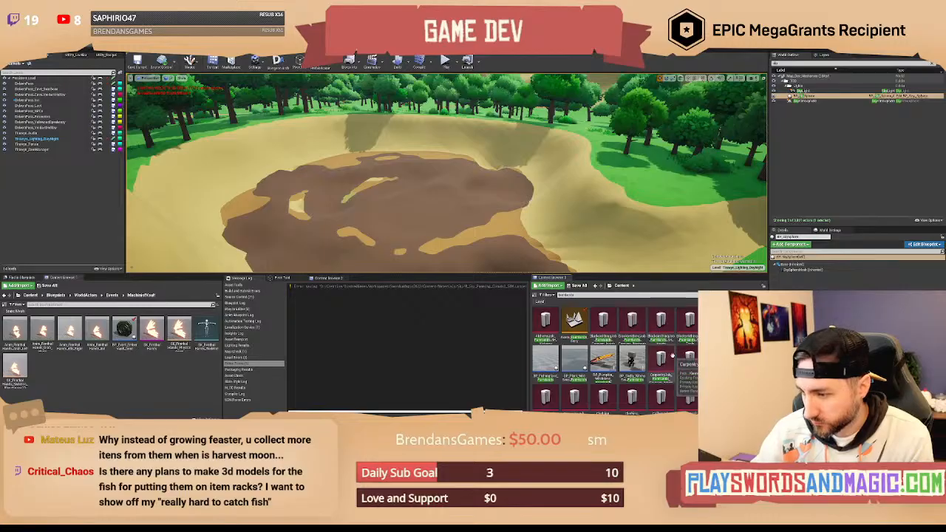
{"action": "scroll", "coordinate": [655, 322], "scroll_direction": "down", "scroll_amount": 1}
{"action": "scroll", "coordinate": [549, 307], "scroll_direction": "down", "scroll_amount": 5}
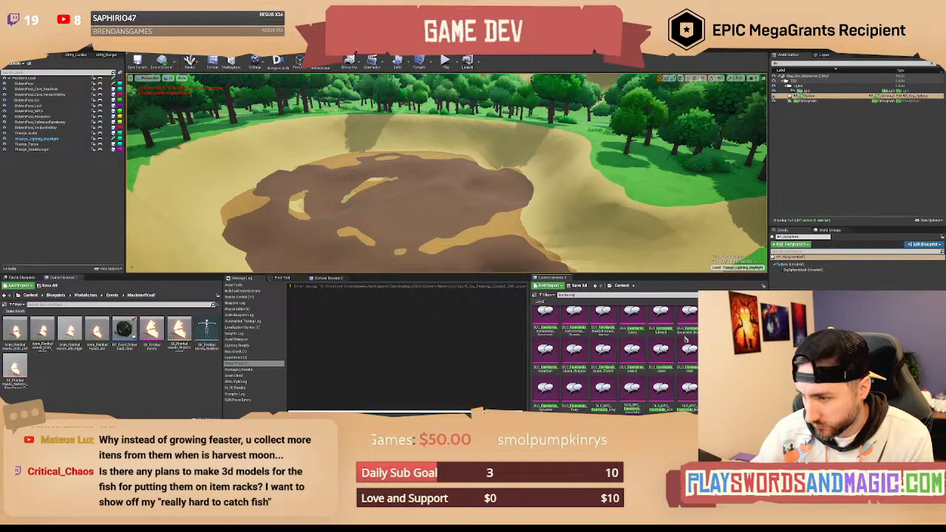
{"action": "scroll", "coordinate": [538, 306], "scroll_direction": "down", "scroll_amount": 3}
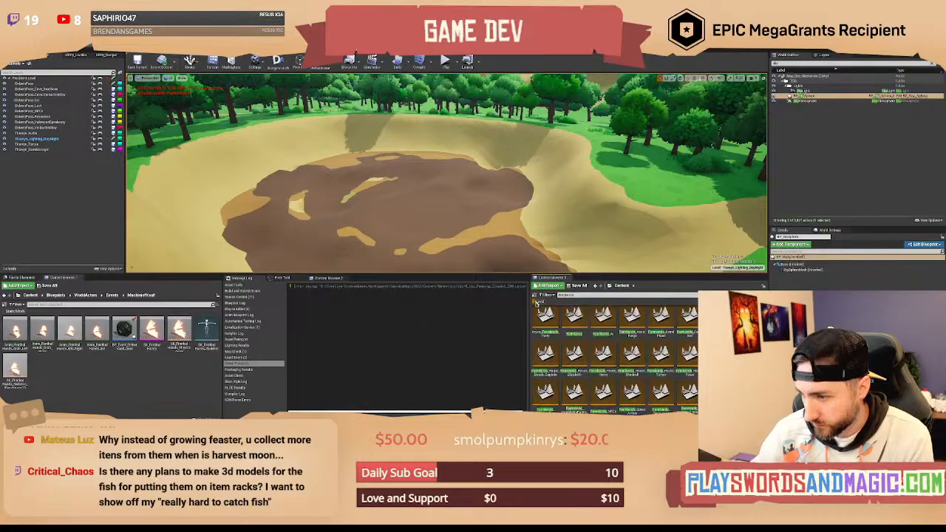
{"action": "scroll", "coordinate": [634, 358], "scroll_direction": "up", "scroll_amount": 1}
Add the Farmlands and Farmlands_AI levels to the current world as sublevels.
{"action": "left_click", "coordinate": [580, 329]}
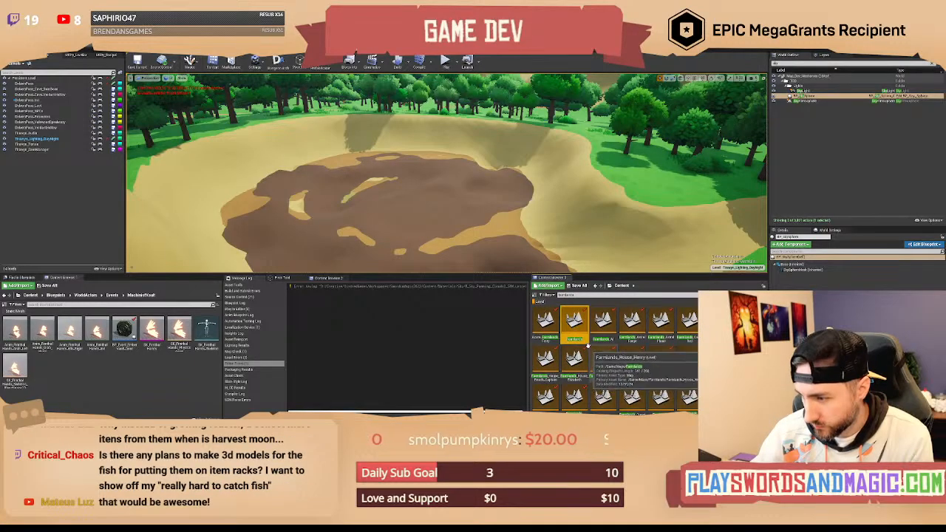
{"action": "left_click", "coordinate": [606, 336], "text": "ctrl"}
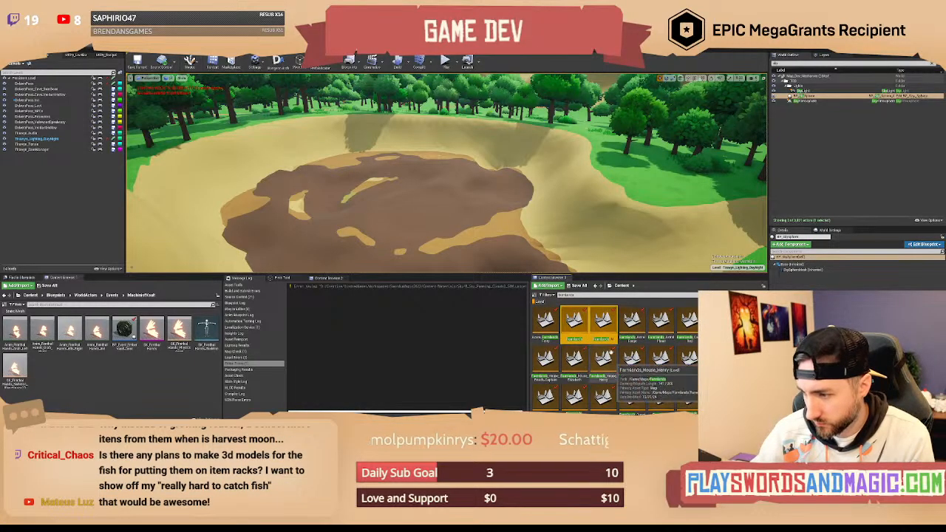
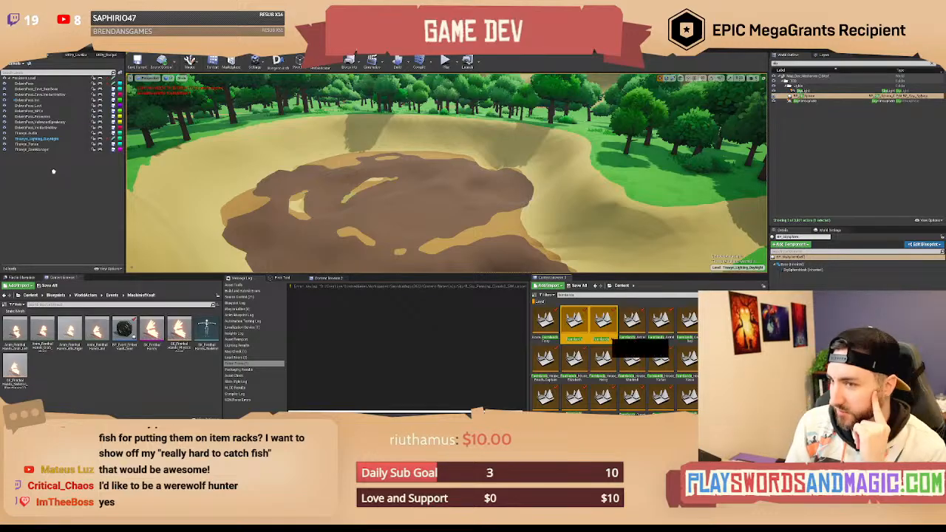
{"action": "left_click_drag", "start_coordinate": [606, 331], "coordinate": [53, 171]}
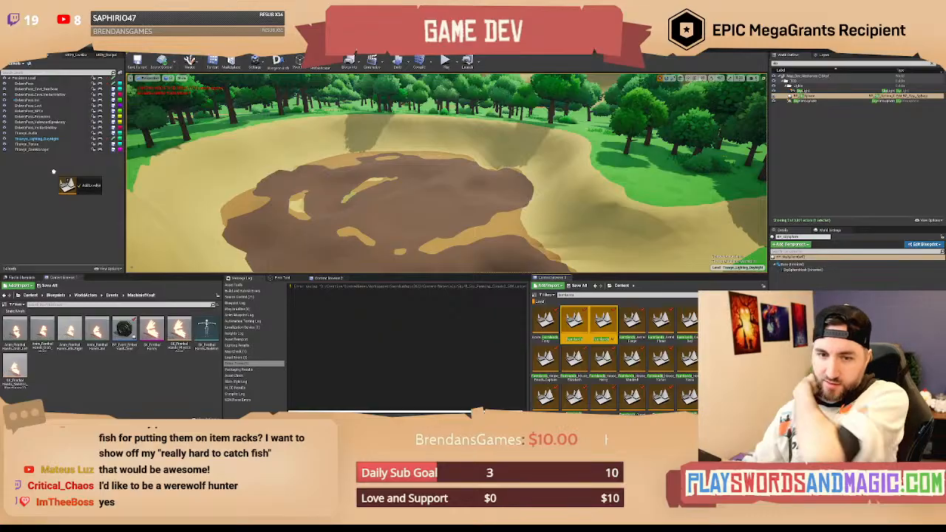
{"action": "mouse_move", "coordinate": [53, 171]}
{"action": "left_mouse_down"}
{"action": "mouse_move", "coordinate": [51, 110]}
{"action": "mouse_move", "coordinate": [50, 189]}
{"action": "left_mouse_up"}
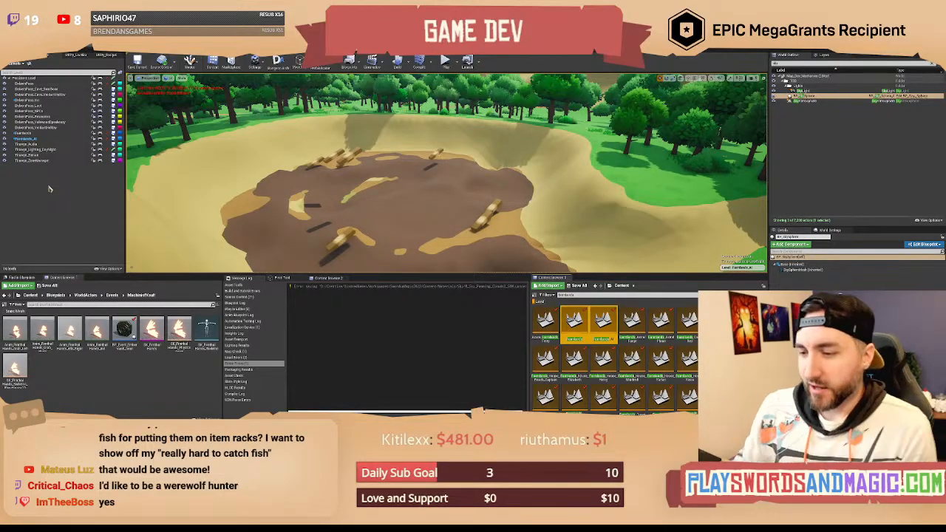
Replace the farmlands search with sleeping, keeping the level filter active.
{"action": "left_click", "coordinate": [587, 295]}
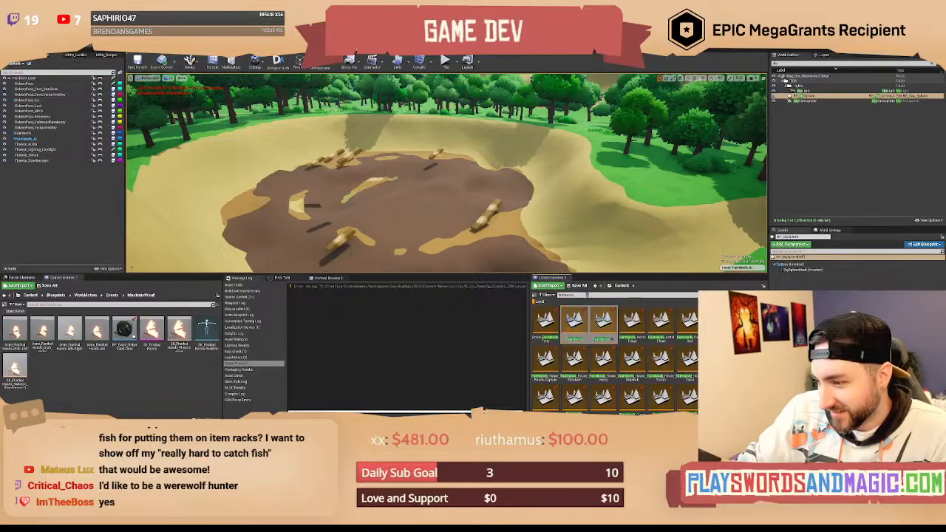
{"action": "left_click_drag", "start_coordinate": [586, 295], "coordinate": [513, 292]}
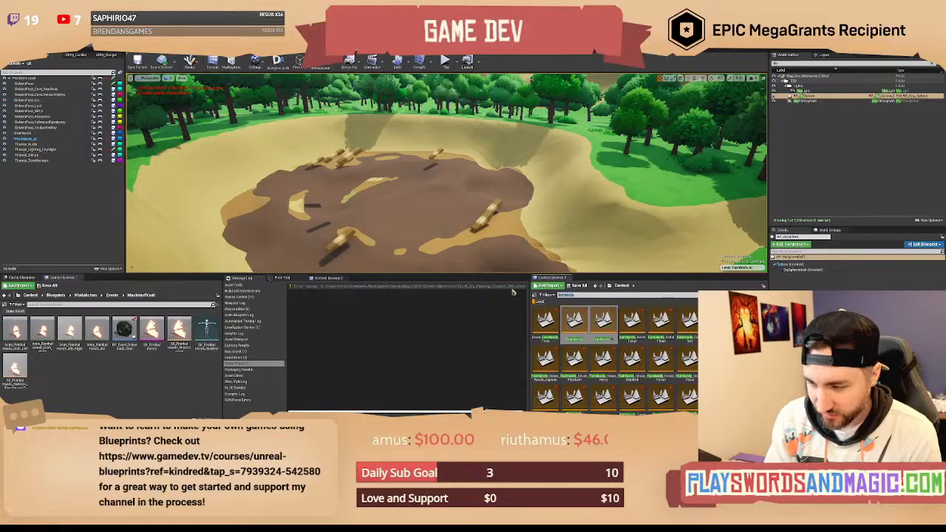
{"action": "type", "text": "sky"}
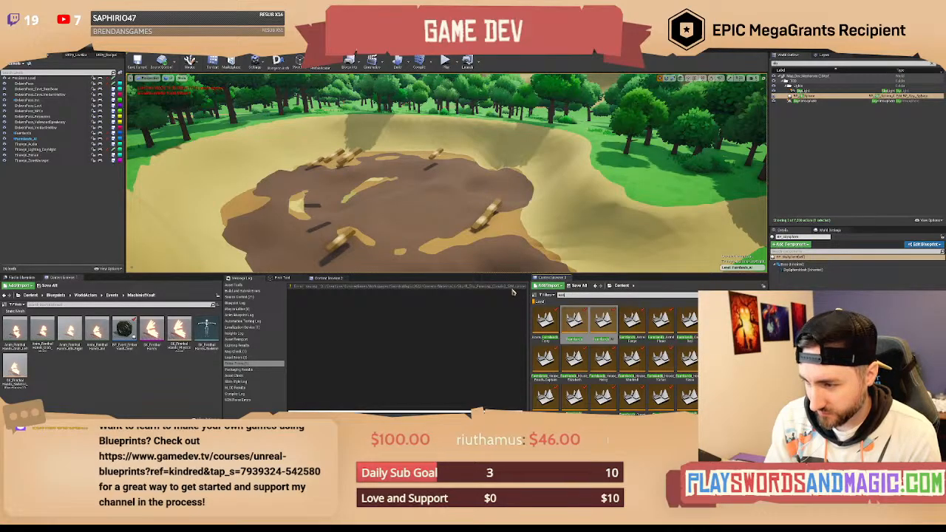
{"action": "type", "text": "t"}
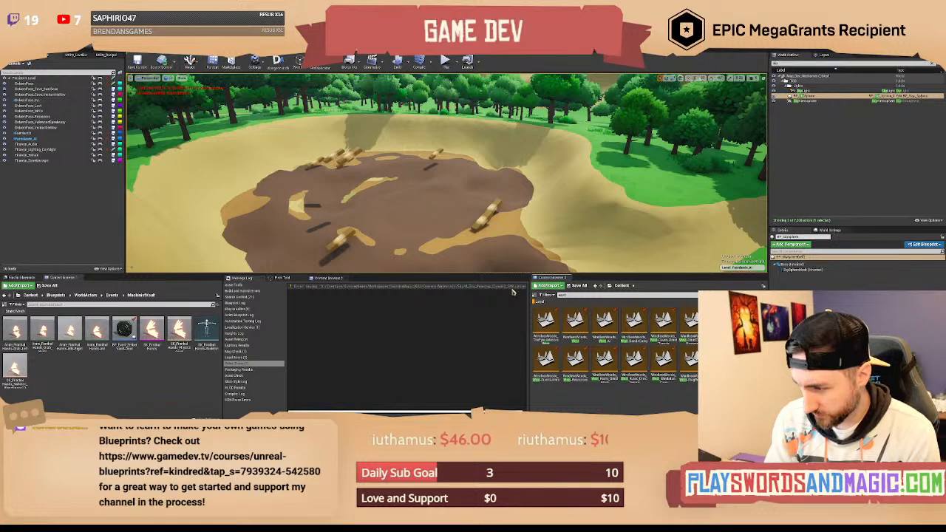
{"action": "key", "text": "BackSpace"}
{"action": "key", "text": "BackSpace"}
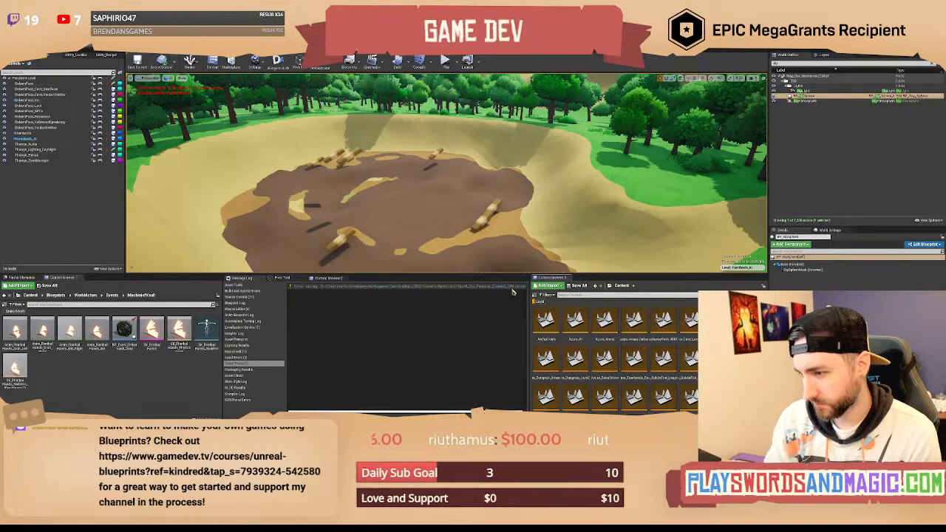
{"action": "type", "text": "sleeping"}
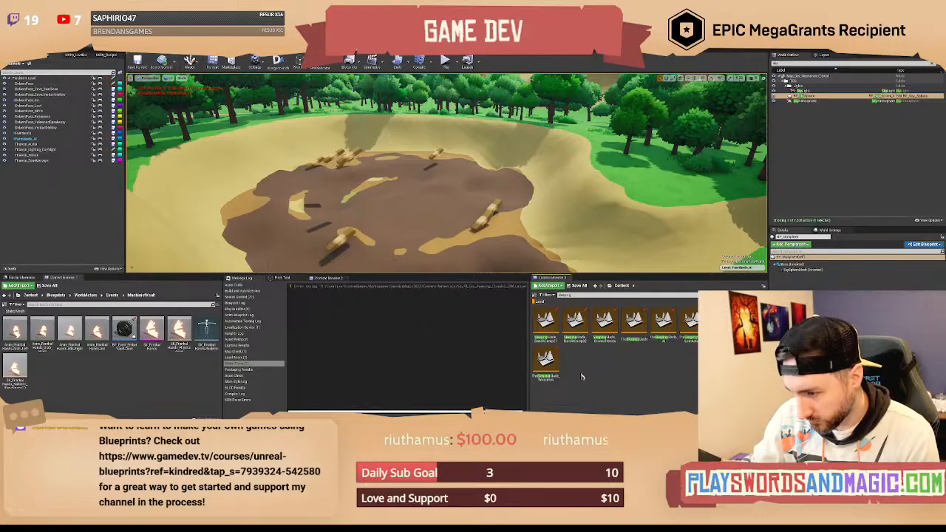
Add the TheSleepingGlade level to the current world as a sublevel.
{"action": "left_click", "coordinate": [640, 337]}
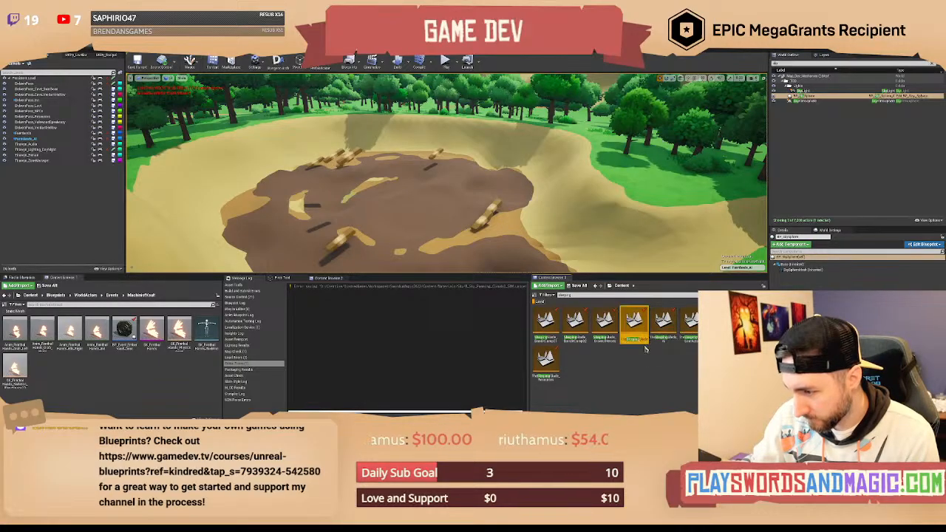
{"action": "double_click", "coordinate": [632, 329]}
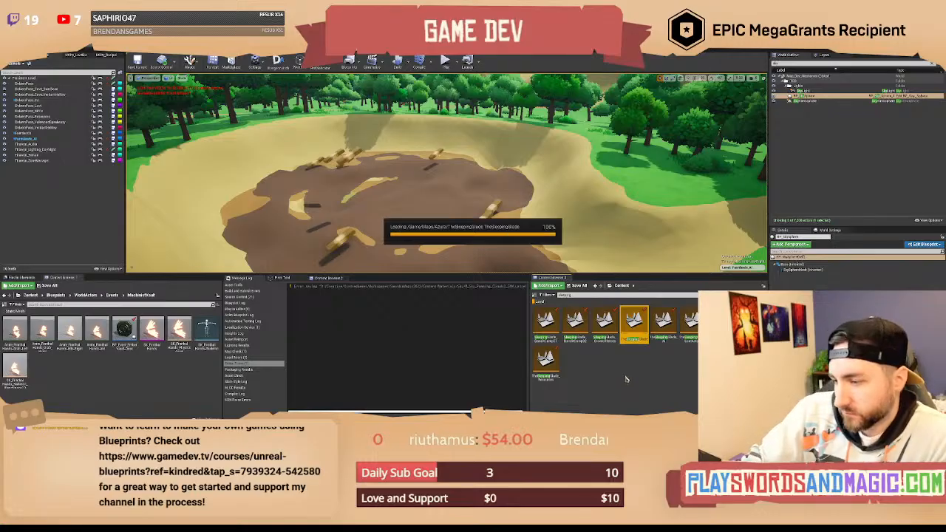
{"action": "left_click", "coordinate": [626, 378]}
{"action": "left_click_drag", "start_coordinate": [633, 325], "coordinate": [68, 187]}
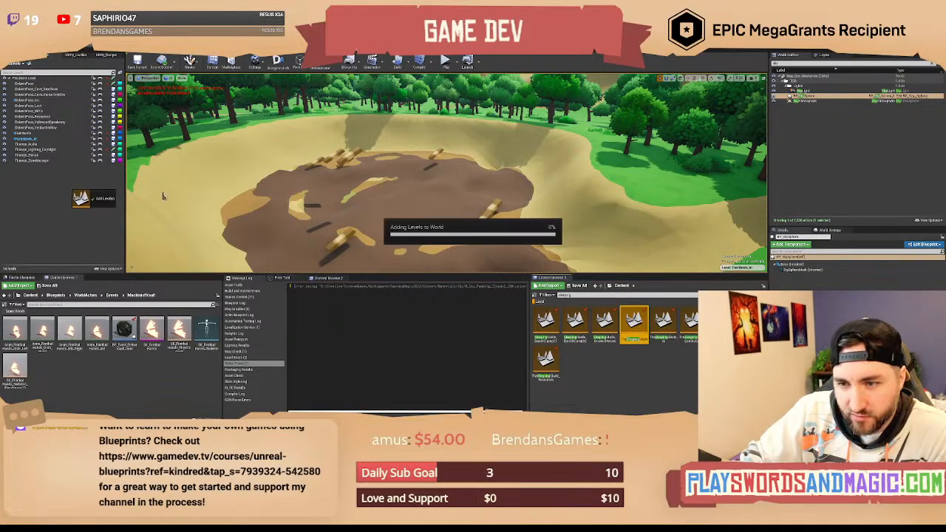
Place a raised copy of the basin's mud plane above the original and give it a blue water material.
{"action": "right_click_drag", "start_coordinate": [467, 215], "coordinate": [457, 255]}
{"action": "key", "text": "s"}
{"action": "key", "text": "w"}
{"action": "left_click", "coordinate": [495, 188]}
{"action": "key", "text": "s"}
{"action": "right_click_drag", "start_coordinate": [495, 188], "coordinate": [516, 177]}
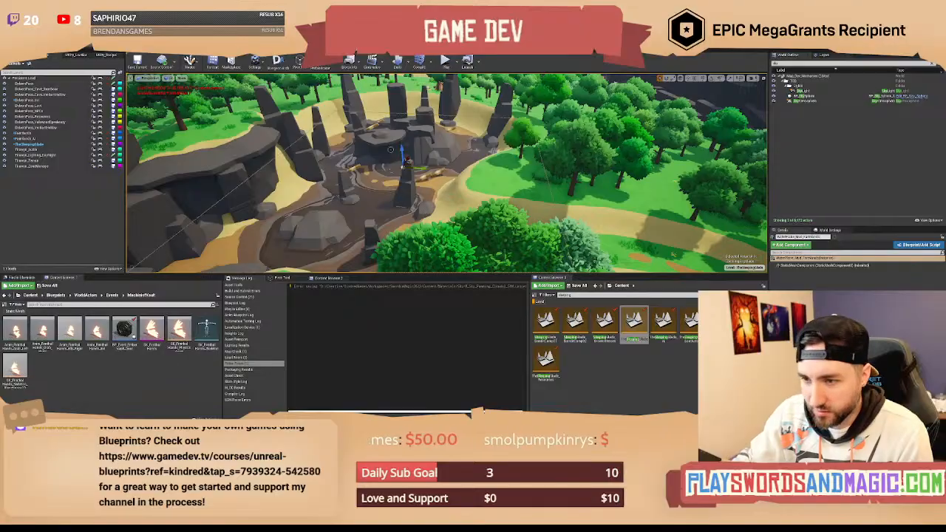
{"action": "left_click_drag", "start_coordinate": [402, 154], "coordinate": [402, 147], "text": "alt"}
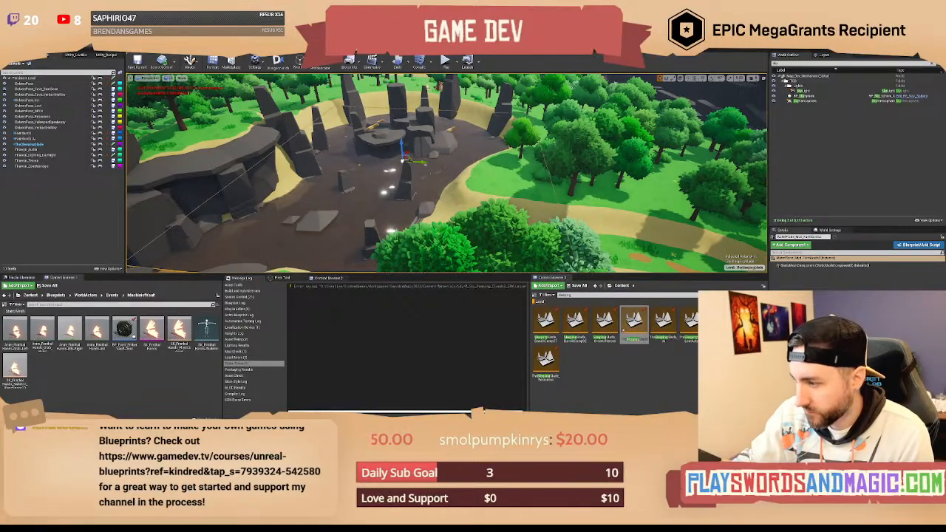
{"action": "left_click", "coordinate": [887, 381]}
{"action": "left_click", "coordinate": [887, 347]}
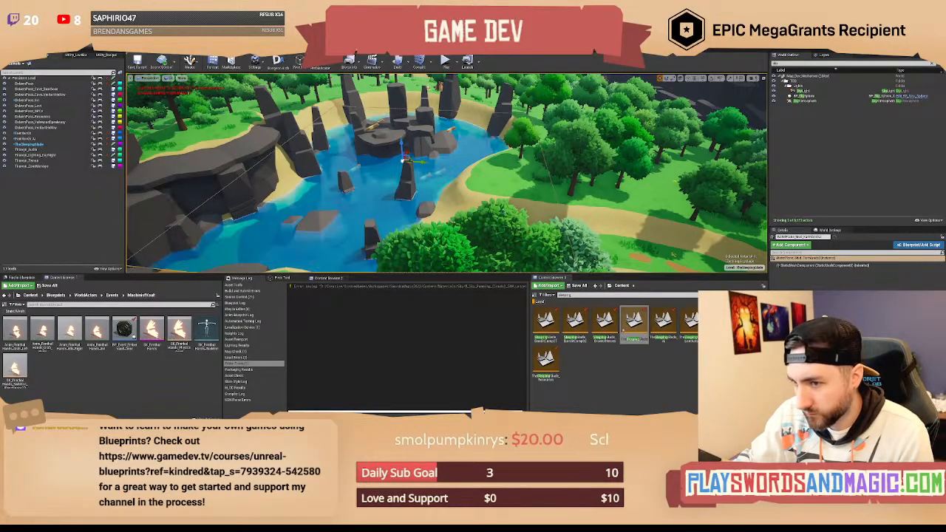
Enlarge the blue water plane horizontally so it extends beyond the basin into the surrounding forest and riverbed.
{"action": "right_click_drag", "start_coordinate": [458, 178], "coordinate": [448, 194]}
{"action": "key", "text": "a"}
{"action": "key", "text": "w"}
{"action": "key", "text": "s"}
{"action": "key", "text": "e"}
{"action": "key", "text": "w"}
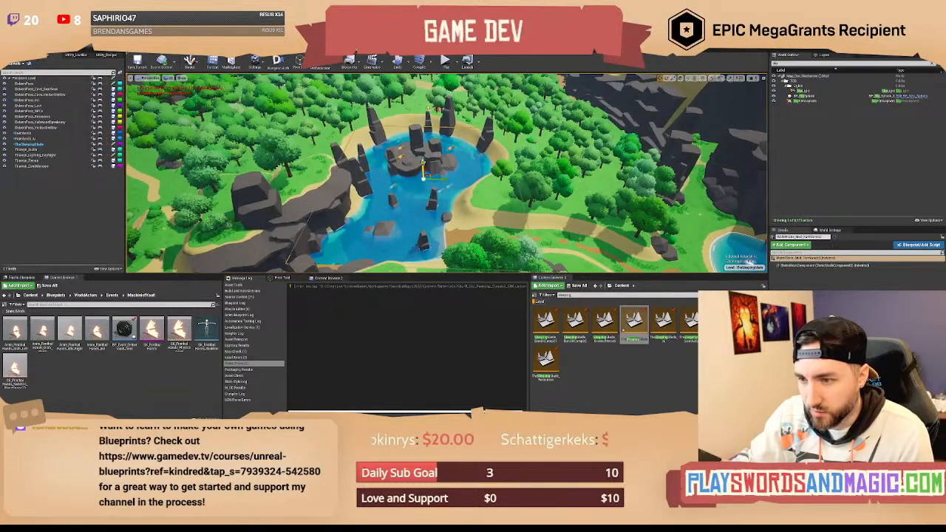
{"action": "key", "text": "r"}
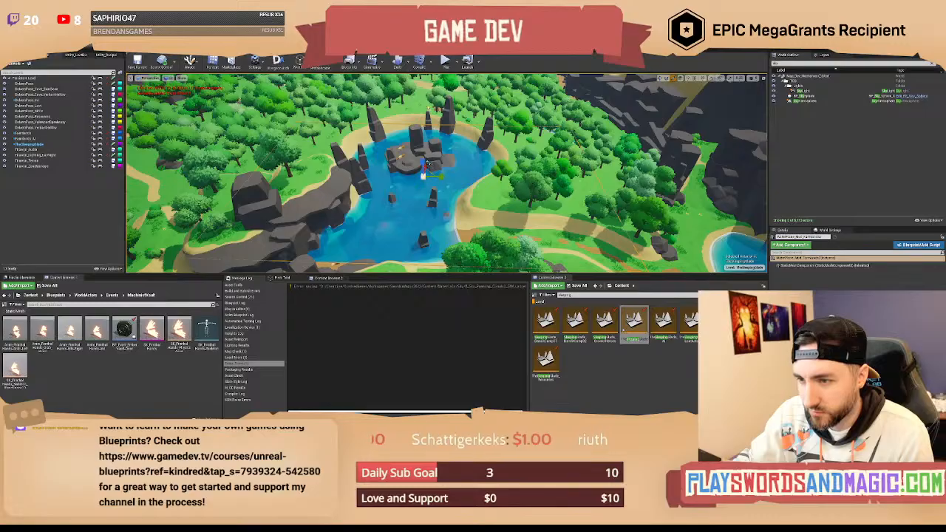
{"action": "right_click_drag", "start_coordinate": [427, 164], "coordinate": [355, 210]}
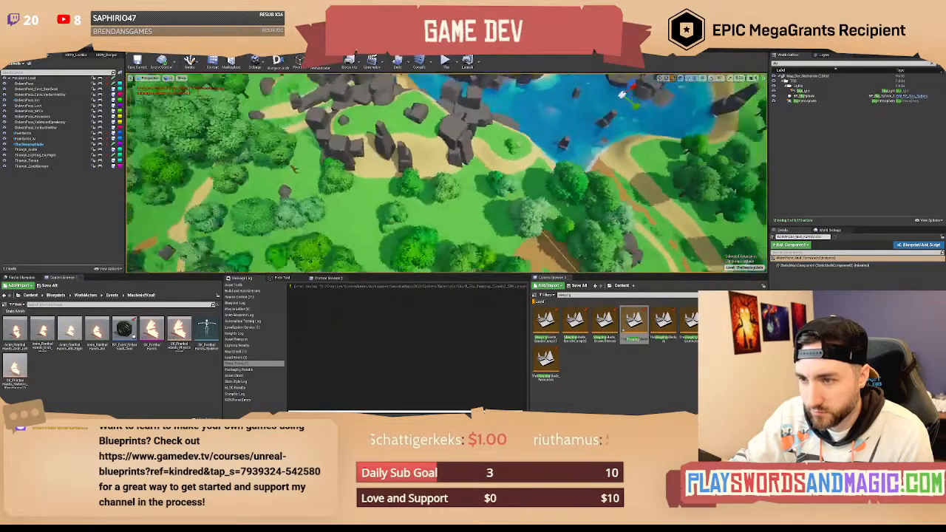
{"action": "right_click_drag", "start_coordinate": [494, 212], "coordinate": [555, 177]}
{"action": "key", "text": "e"}
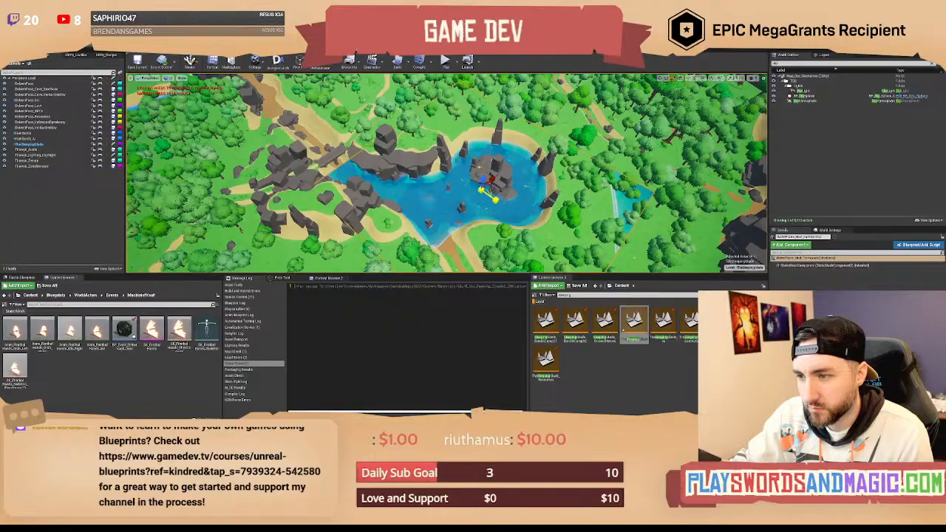
{"action": "right_click_drag", "start_coordinate": [518, 177], "coordinate": [550, 184]}
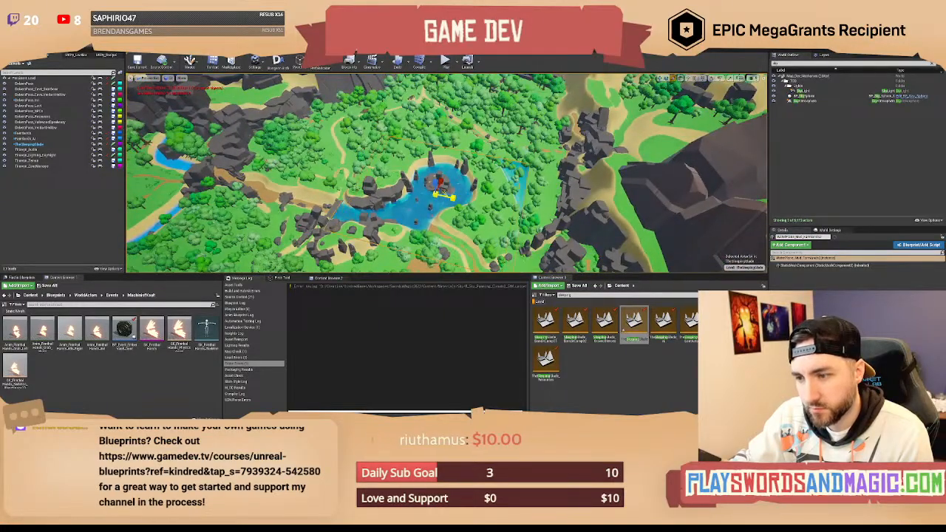
{"action": "left_click_drag", "start_coordinate": [444, 196], "coordinate": [485, 204]}
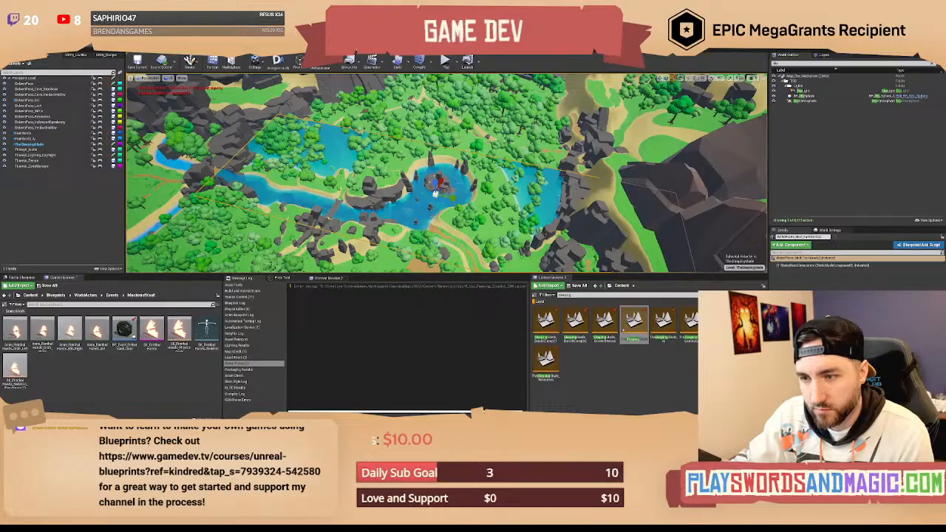
Inspect the enlarged water plane at ground level and lower it beneath the basin's mud floor.
{"action": "right_click_drag", "start_coordinate": [485, 204], "coordinate": [443, 201]}
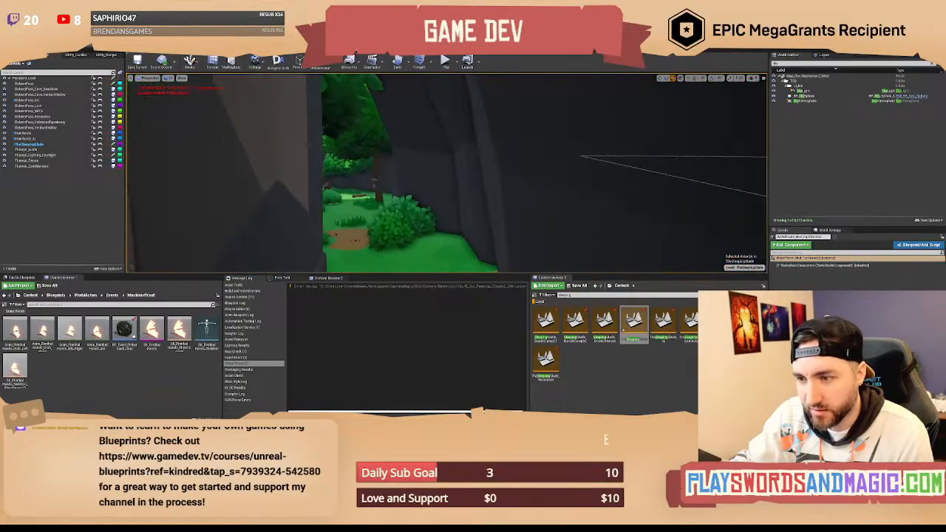
{"action": "right_click_drag", "start_coordinate": [443, 201], "coordinate": [414, 200]}
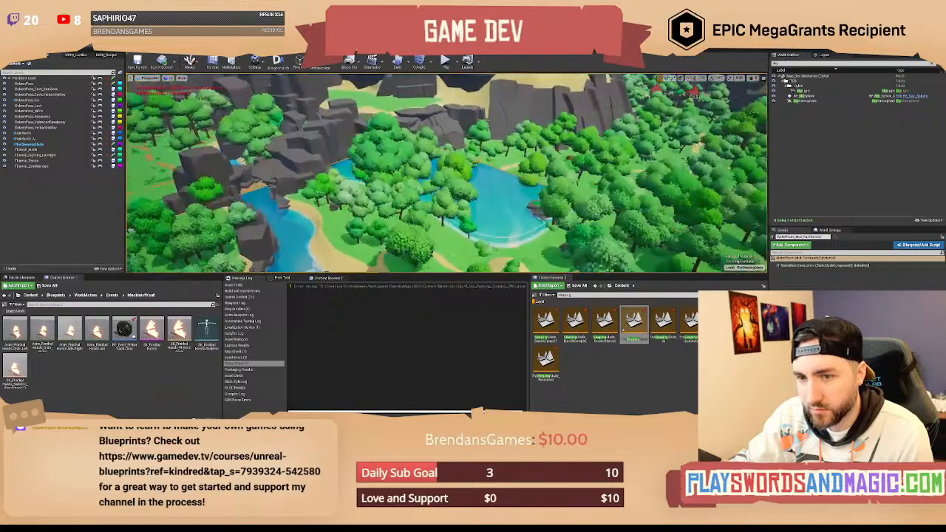
{"action": "key", "text": "w"}
{"action": "mouse_move", "coordinate": [446, 174]}
{"action": "right_mouse_down"}
{"action": "mouse_move", "coordinate": [362, 229]}
{"action": "mouse_move", "coordinate": [462, 169]}
{"action": "mouse_move", "coordinate": [421, 136]}
{"action": "mouse_move", "coordinate": [396, 140]}
{"action": "mouse_move", "coordinate": [488, 168]}
{"action": "mouse_move", "coordinate": [450, 171]}
{"action": "right_mouse_up"}
{"action": "key", "text": "w"}
{"action": "key", "text": "w"}
{"action": "right_click_drag", "start_coordinate": [446, 174], "coordinate": [547, 173]}
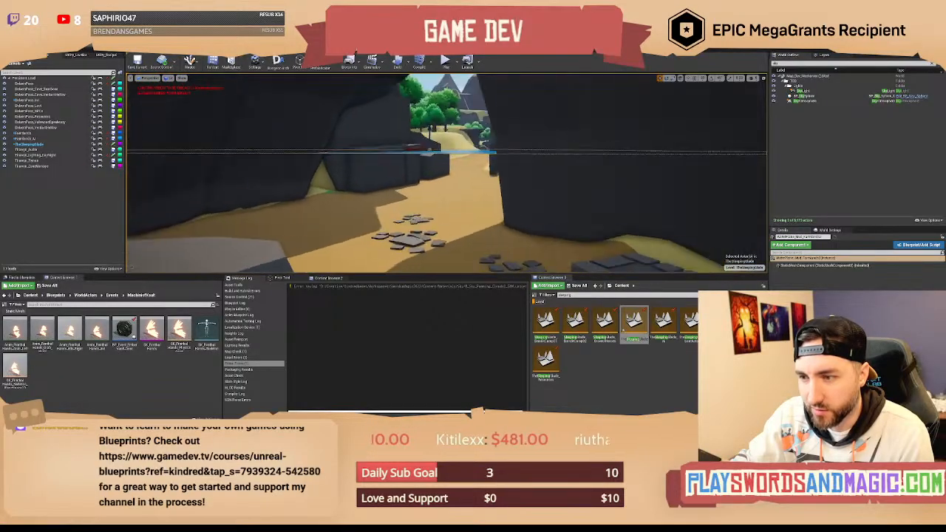
{"action": "left_click_drag", "start_coordinate": [432, 125], "coordinate": [433, 128]}
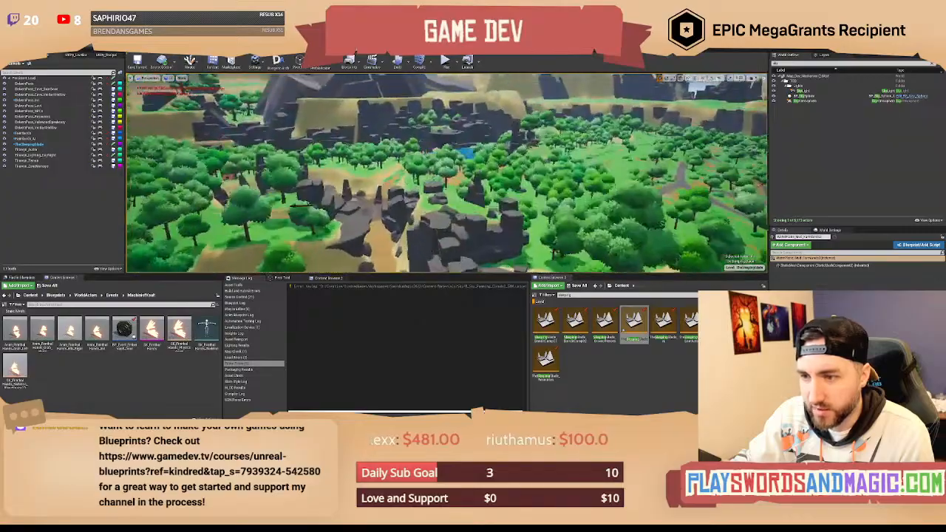
{"action": "right_click_drag", "start_coordinate": [446, 174], "coordinate": [429, 194]}
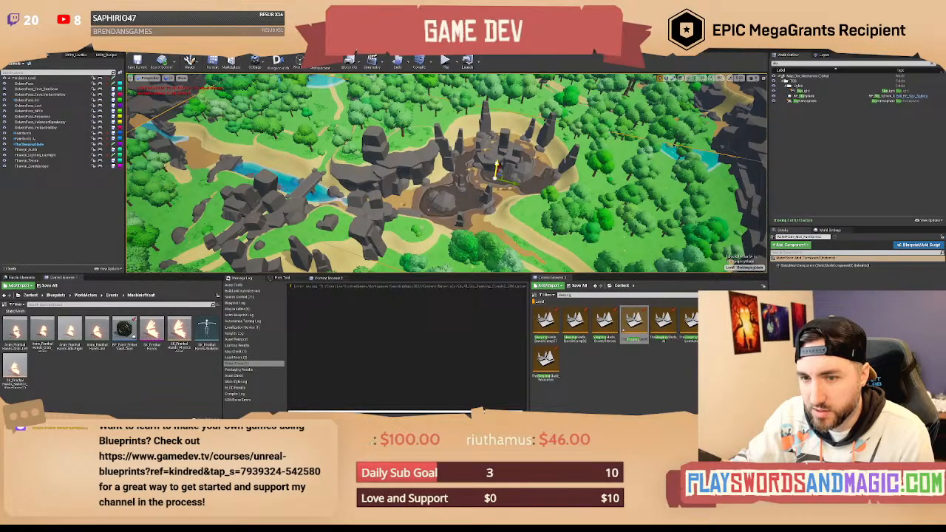
Raise the enlarged water plane until it floods the basin around the standing rocks.
{"action": "right_click_drag", "start_coordinate": [446, 174], "coordinate": [417, 141]}
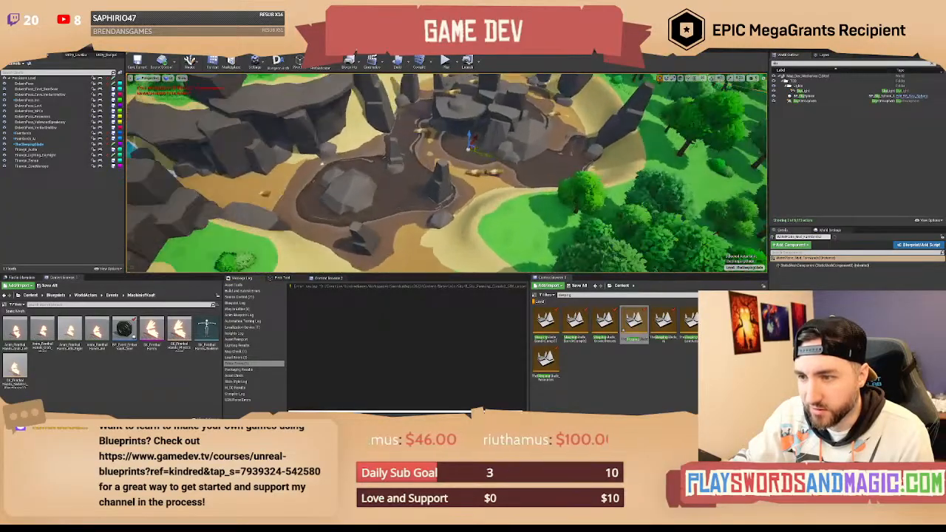
{"action": "mouse_move", "coordinate": [447, 174]}
{"action": "right_mouse_down"}
{"action": "mouse_move", "coordinate": [436, 151]}
{"action": "mouse_move", "coordinate": [439, 180]}
{"action": "right_mouse_up"}
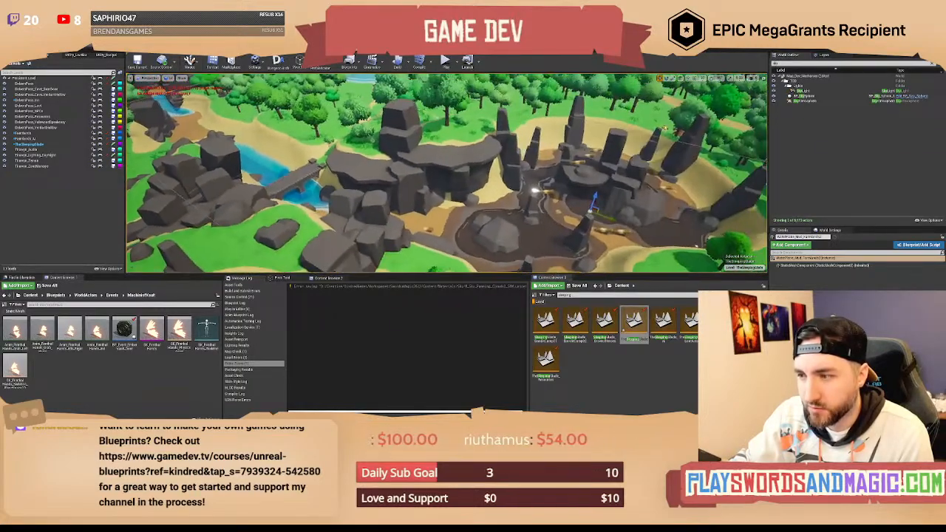
{"action": "right_click_drag", "start_coordinate": [447, 174], "coordinate": [452, 174]}
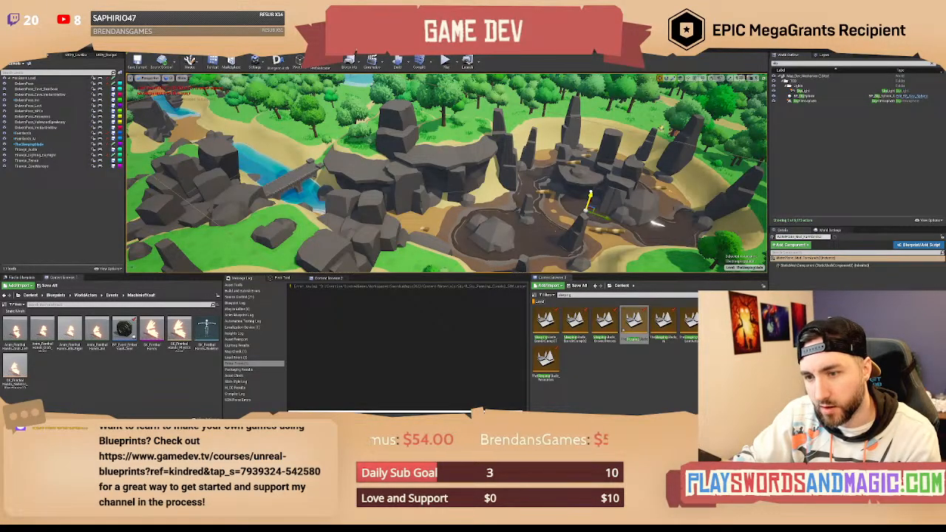
{"action": "right_click_drag", "start_coordinate": [620, 201], "coordinate": [590, 207]}
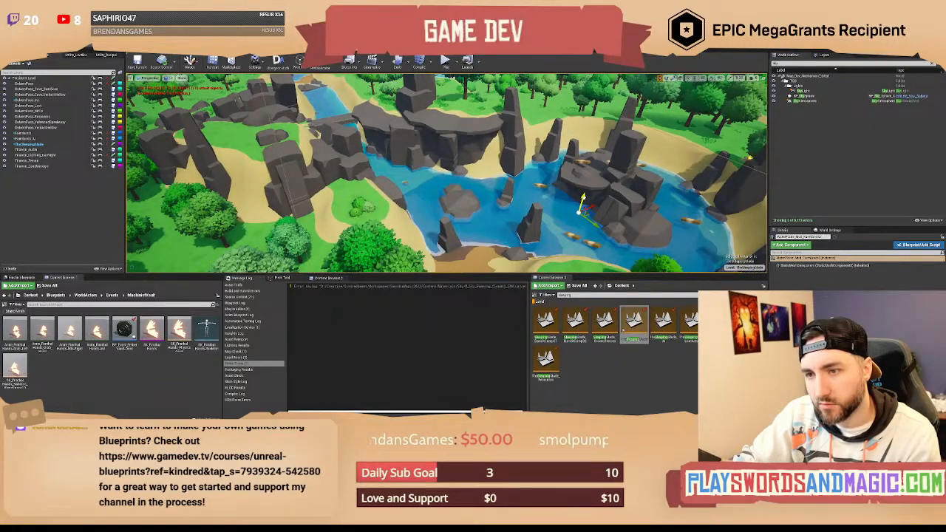
Lower the enlarged water plane slightly, rotate it and shift it sideways over the basin.
{"action": "right_click_drag", "start_coordinate": [447, 173], "coordinate": [496, 208]}
{"action": "left_click_drag", "start_coordinate": [539, 177], "coordinate": [512, 175]}
{"action": "right_click_drag", "start_coordinate": [513, 176], "coordinate": [485, 180]}
{"action": "key", "text": "e"}
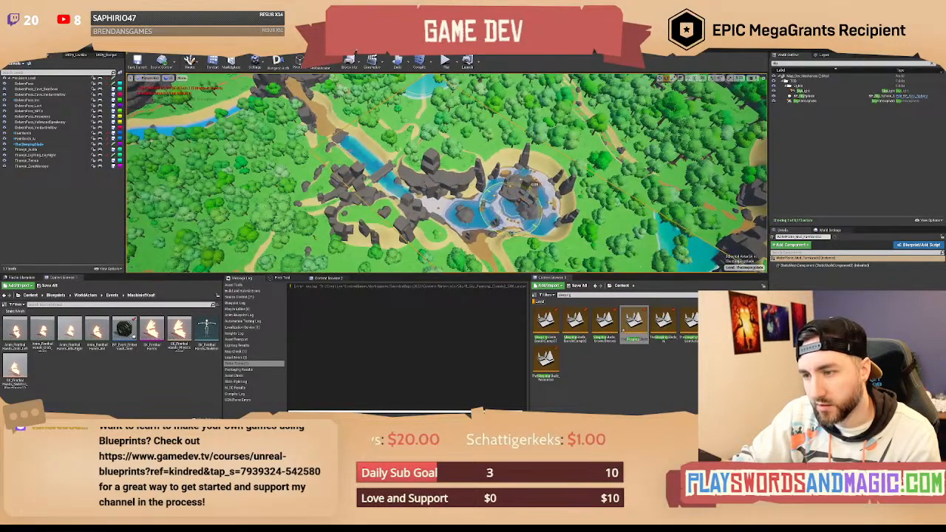
{"action": "left_click_drag", "start_coordinate": [534, 187], "coordinate": [522, 180]}
{"action": "mouse_move", "coordinate": [522, 181]}
{"action": "right_mouse_down"}
{"action": "mouse_move", "coordinate": [556, 171]}
{"action": "mouse_move", "coordinate": [529, 179]}
{"action": "right_mouse_up"}
{"action": "key", "text": "r"}
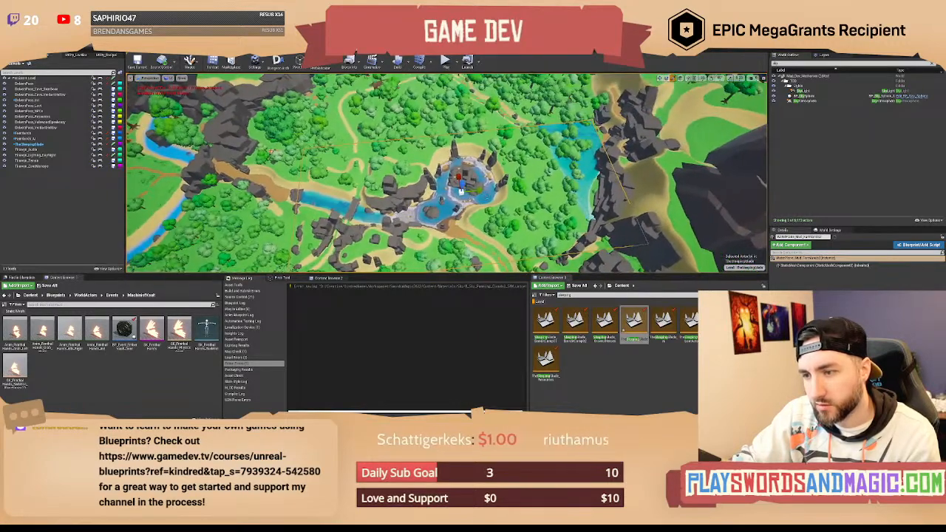
{"action": "key", "text": "w"}
{"action": "left_click_drag", "start_coordinate": [477, 190], "coordinate": [443, 196]}
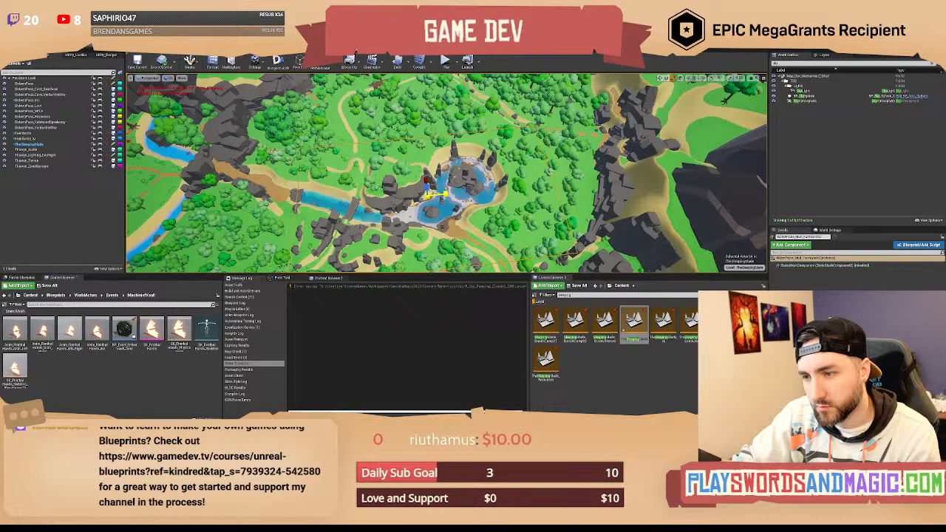
Delete the enlarged water plane from the Sleeping Glade basin.
{"action": "right_click_drag", "start_coordinate": [443, 194], "coordinate": [360, 200]}
{"action": "key", "text": "Delete"}
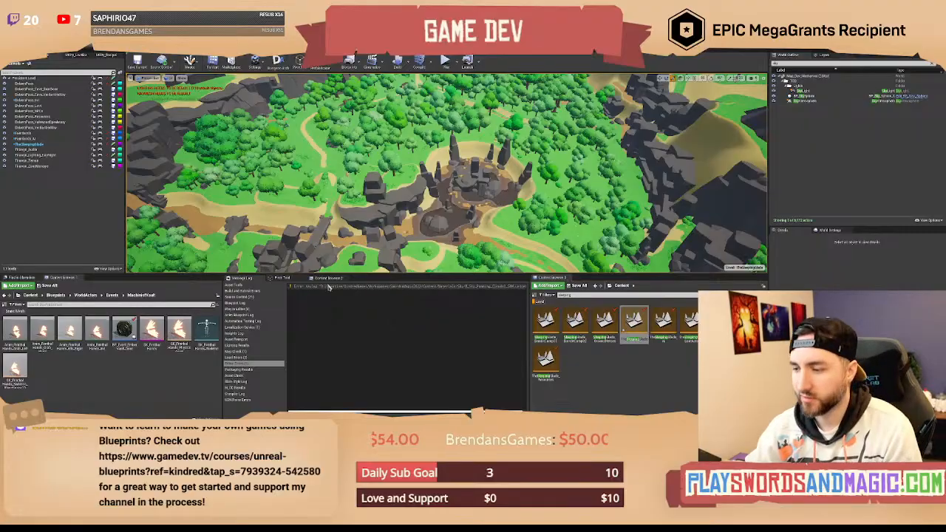
Survey the loaded world from above, from the farmland across the cliffs to Delver's Pass.
{"action": "right_click_drag", "start_coordinate": [547, 214], "coordinate": [510, 194]}
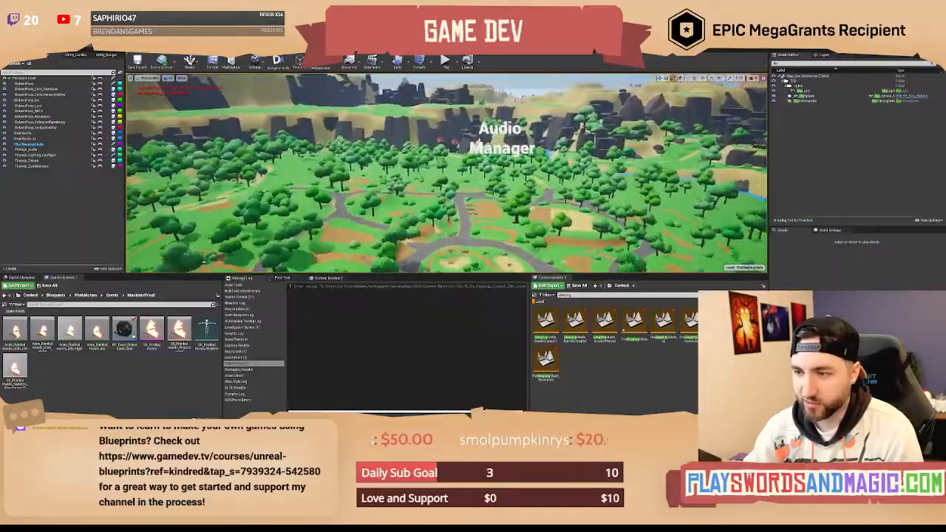
{"action": "right_click_drag", "start_coordinate": [510, 194], "coordinate": [369, 222]}
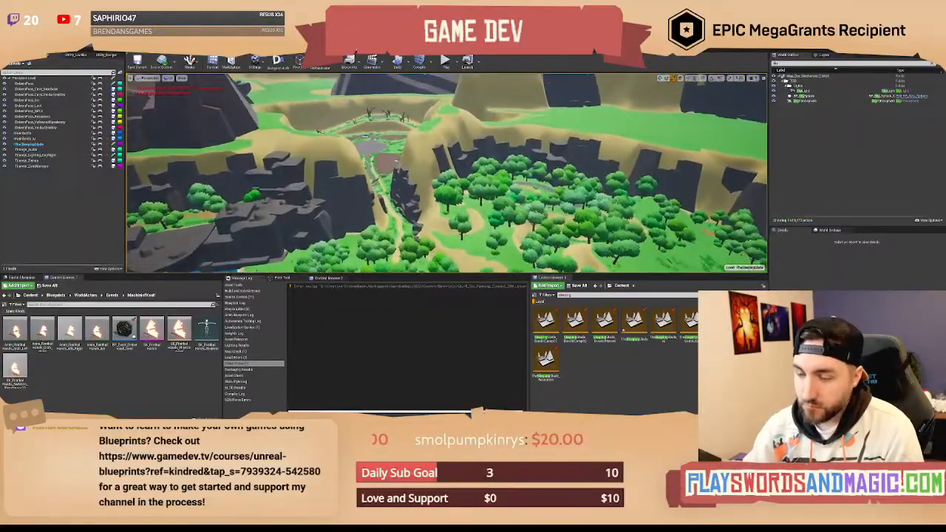
{"action": "right_click_drag", "start_coordinate": [448, 174], "coordinate": [421, 167]}
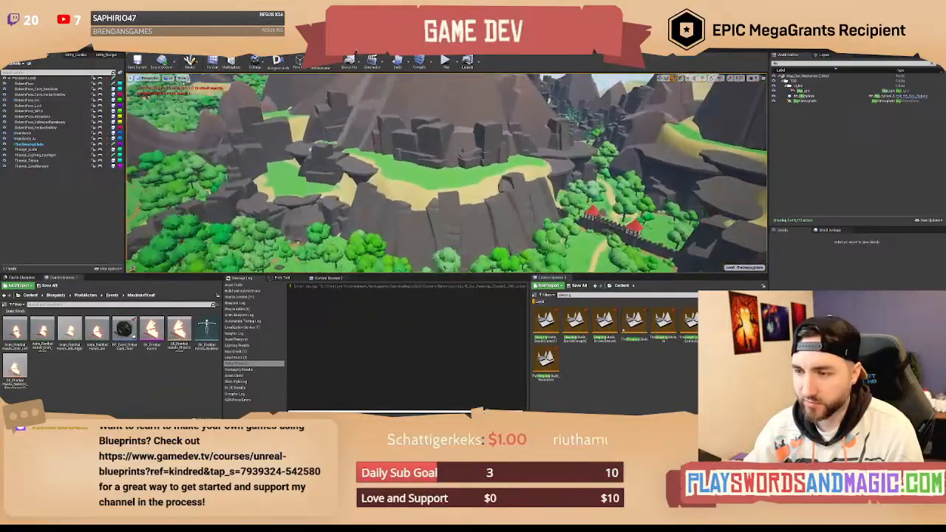
{"action": "right_click_drag", "start_coordinate": [447, 174], "coordinate": [403, 177]}
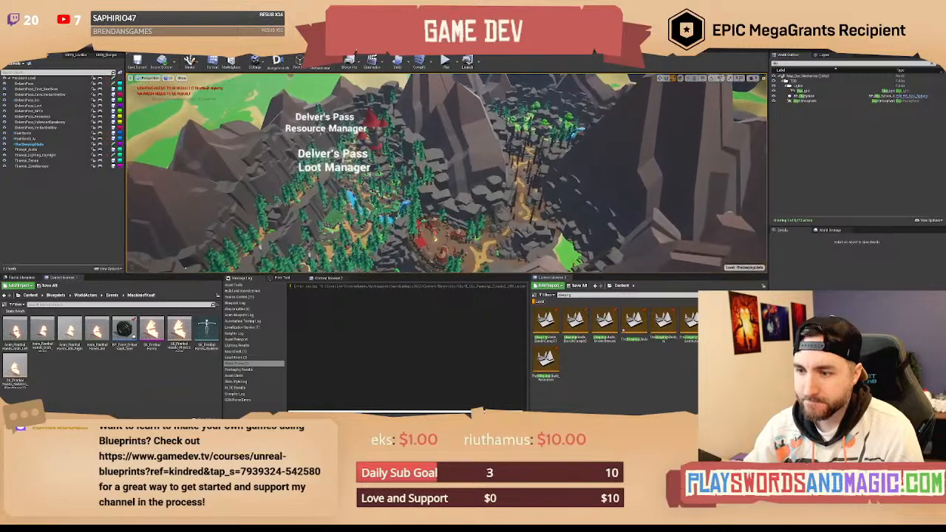
{"action": "right_click_drag", "start_coordinate": [546, 206], "coordinate": [548, 178]}
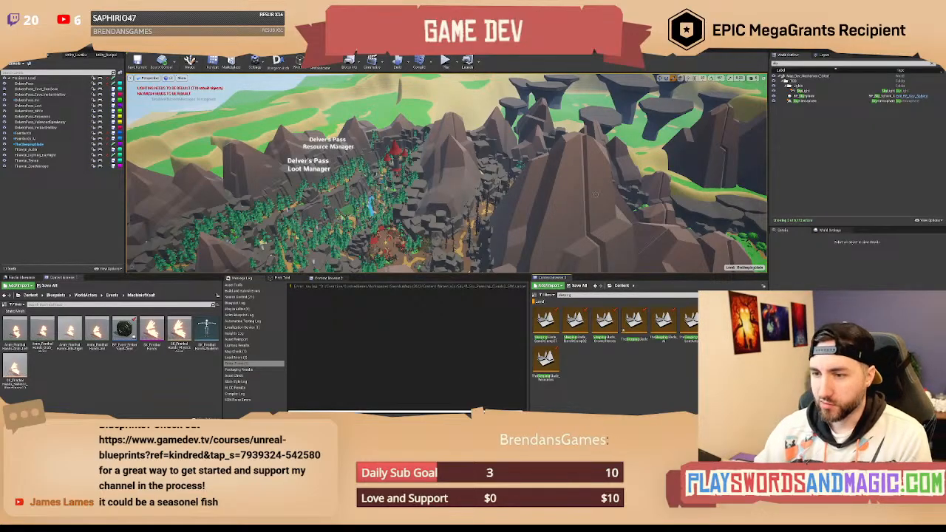
{"action": "right_click_drag", "start_coordinate": [446, 174], "coordinate": [443, 144]}
{"action": "key", "text": "w"}
{"action": "key", "text": "w"}
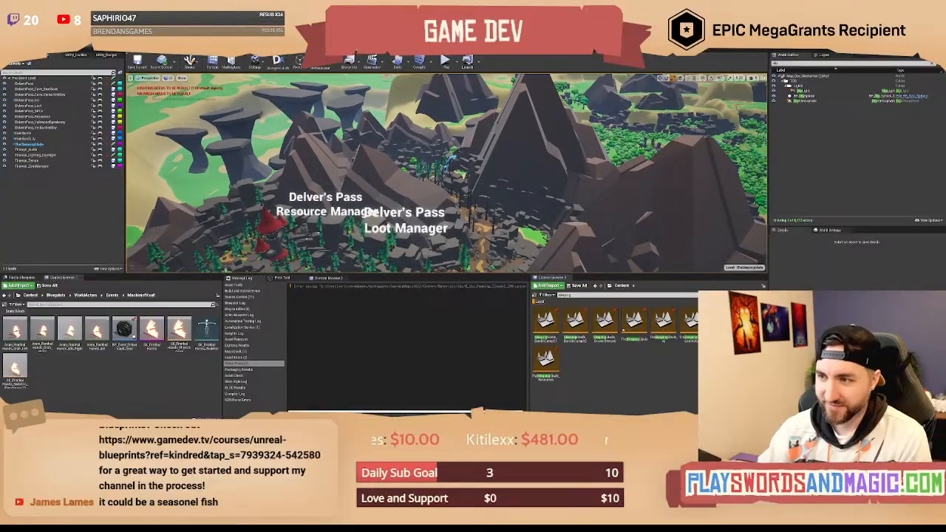
Examine the forest, village paths and animal pastures of the valley beyond Delver's Pass.
{"action": "right_click_drag", "start_coordinate": [462, 175], "coordinate": [496, 170]}
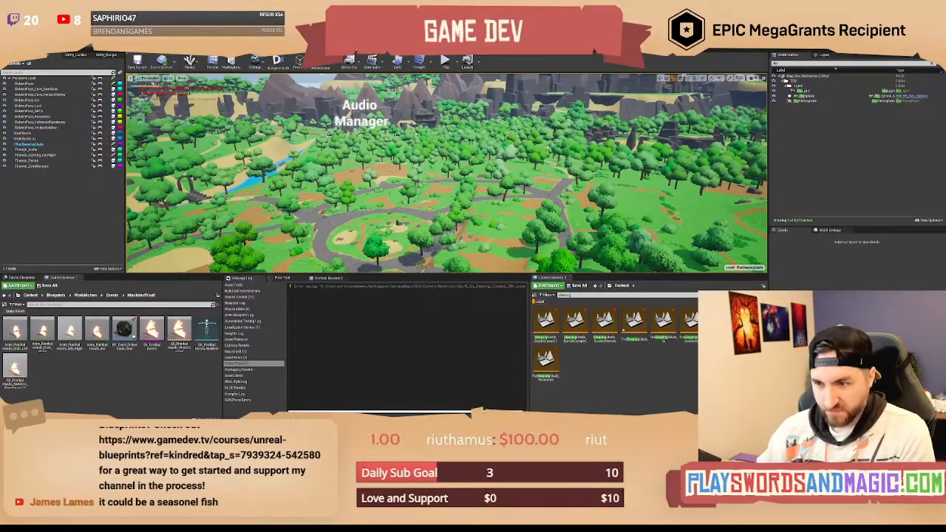
{"action": "right_click_drag", "start_coordinate": [497, 170], "coordinate": [457, 166]}
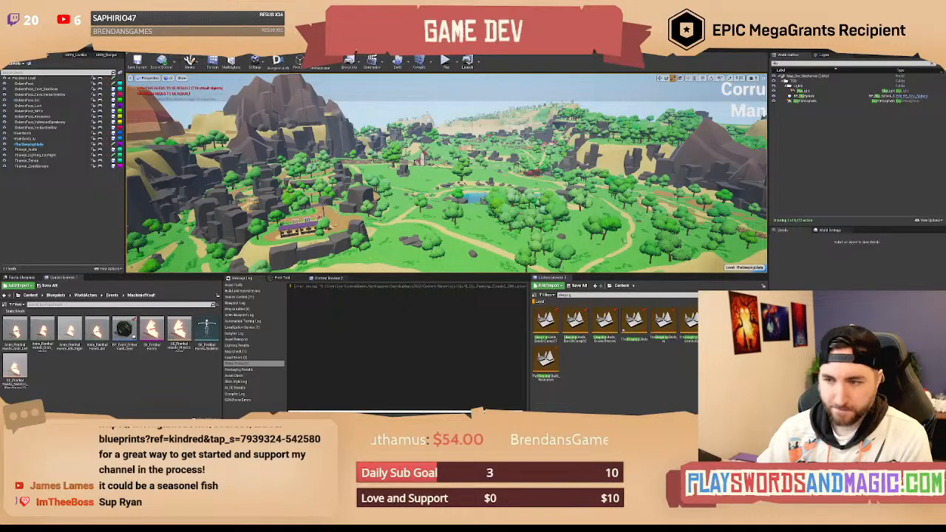
{"action": "right_click_drag", "start_coordinate": [447, 173], "coordinate": [646, 191]}
{"action": "key", "text": "w"}
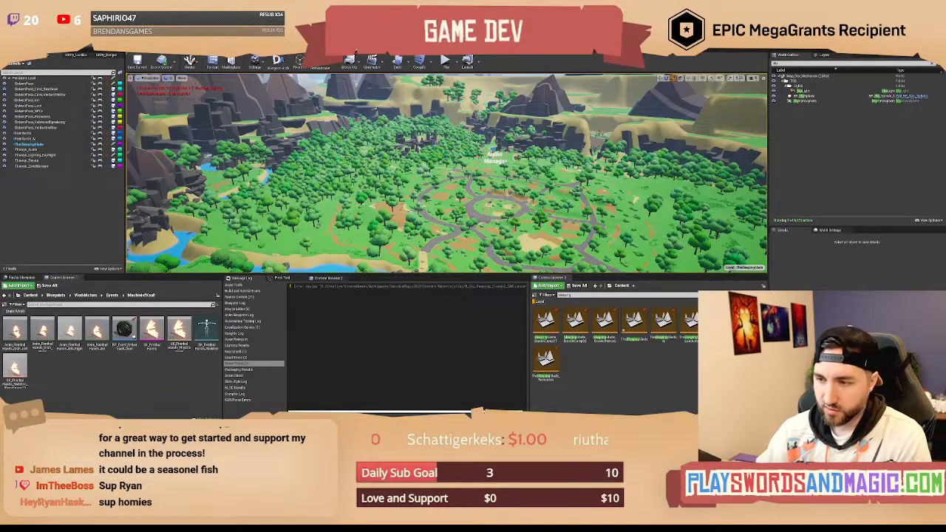
{"action": "key", "text": "w"}
{"action": "right_click_drag", "start_coordinate": [447, 174], "coordinate": [269, 198]}
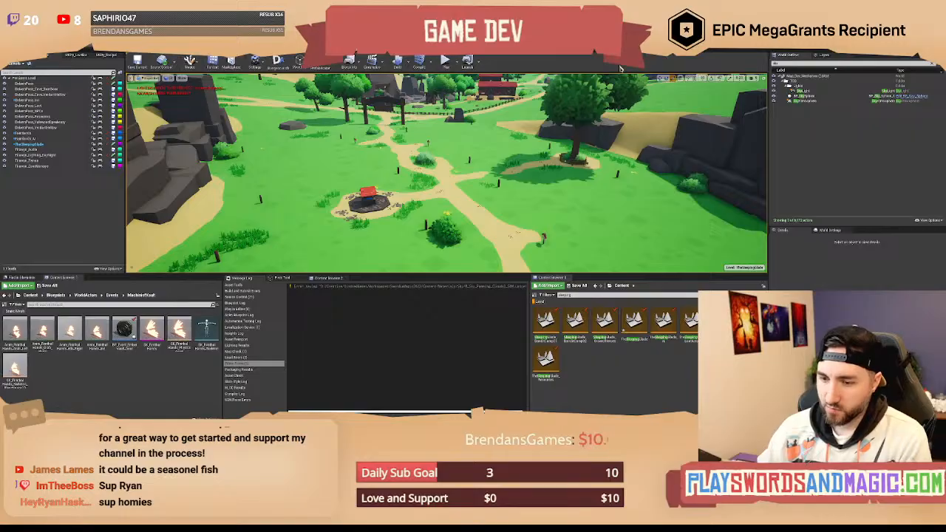
{"action": "key", "text": "w"}
{"action": "right_click_drag", "start_coordinate": [576, 141], "coordinate": [621, 141]}
{"action": "key", "text": "s"}
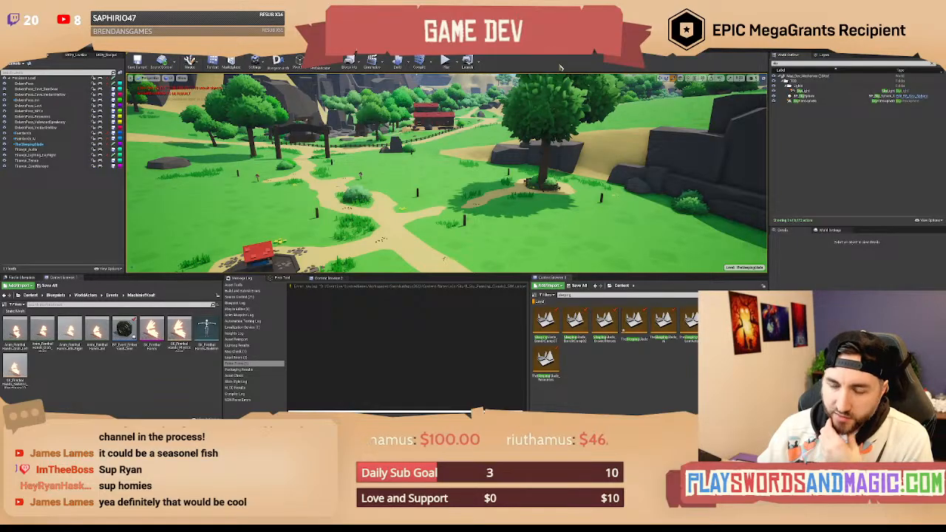
{"action": "key", "text": "w"}
{"action": "mouse_move", "coordinate": [559, 96]}
{"action": "right_mouse_down"}
{"action": "mouse_move", "coordinate": [552, 105]}
{"action": "mouse_move", "coordinate": [591, 124]}
{"action": "mouse_move", "coordinate": [570, 88]}
{"action": "mouse_move", "coordinate": [523, 96]}
{"action": "mouse_move", "coordinate": [547, 100]}
{"action": "right_mouse_up"}
{"action": "key", "text": "d"}
{"action": "key", "text": "s"}
{"action": "key", "text": "w"}
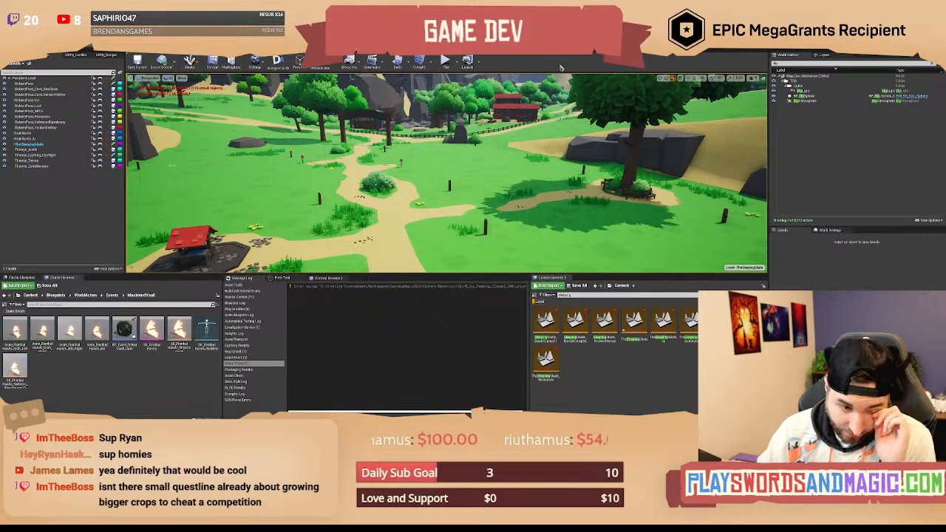
{"action": "key", "text": "w"}
{"action": "right_click_drag", "start_coordinate": [538, 184], "coordinate": [496, 187]}
{"action": "key", "text": "w"}
{"action": "key", "text": "w"}
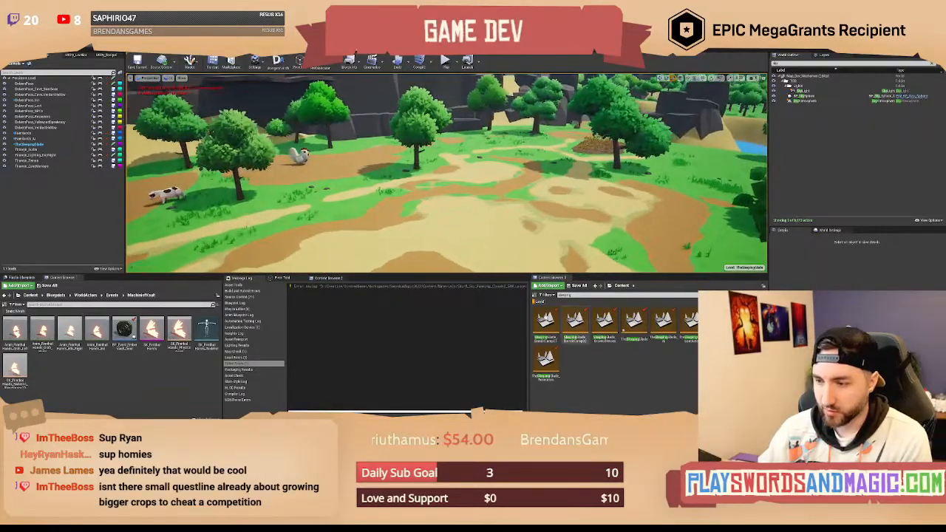
Turn off the level filter for the sleeping asset search so that all asset types are listed.
{"action": "left_click", "coordinate": [578, 295]}
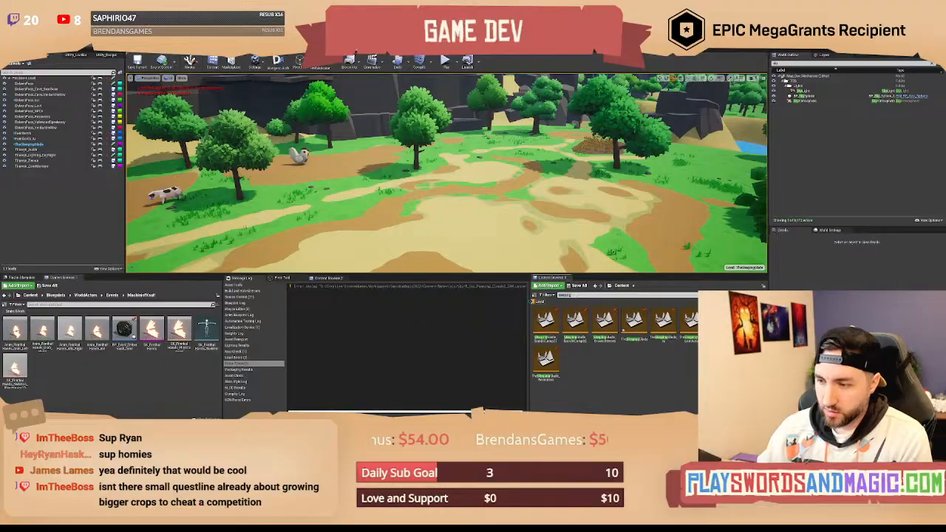
{"action": "left_click", "coordinate": [539, 302]}
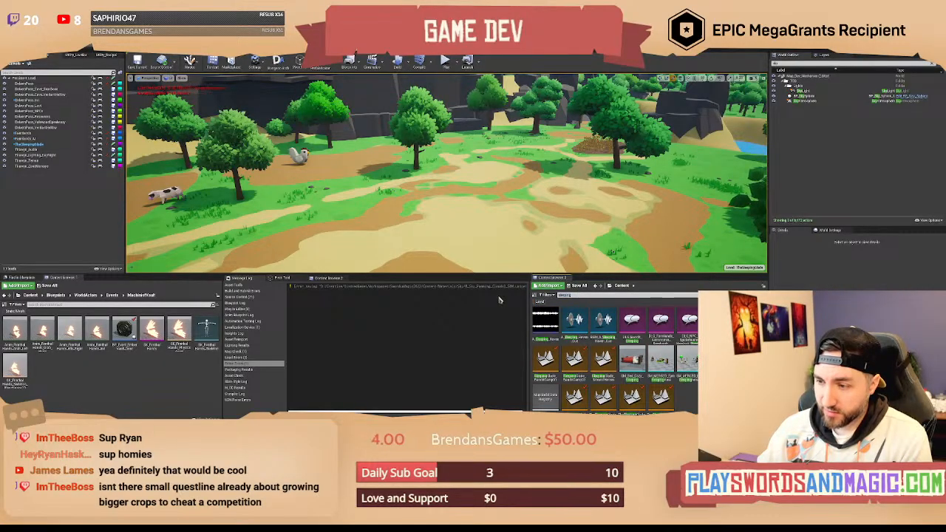
{"action": "right_click_drag", "start_coordinate": [512, 226], "coordinate": [516, 197]}
{"action": "key", "text": "w"}
{"action": "key", "text": "d"}
{"action": "key", "text": "s"}
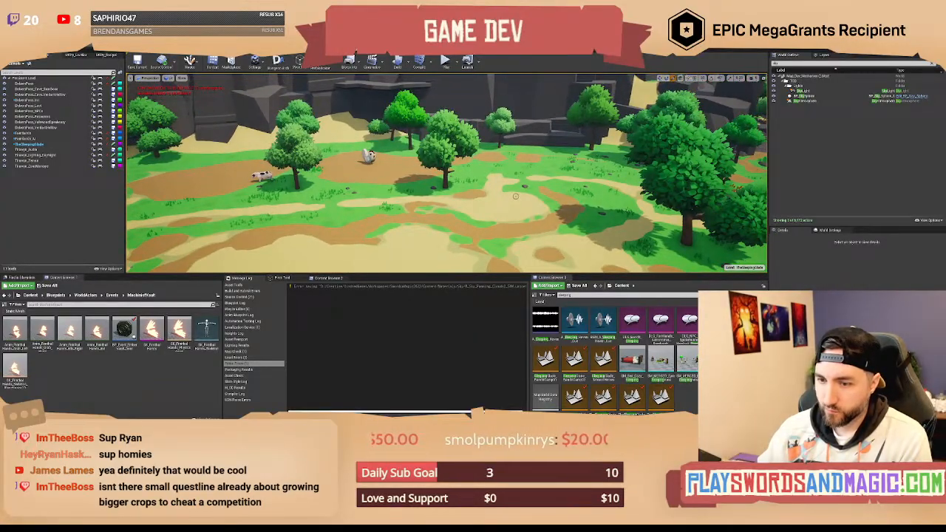
{"action": "mouse_move", "coordinate": [546, 198]}
{"action": "right_mouse_down"}
{"action": "mouse_move", "coordinate": [536, 198]}
{"action": "mouse_move", "coordinate": [546, 198]}
{"action": "right_mouse_up"}
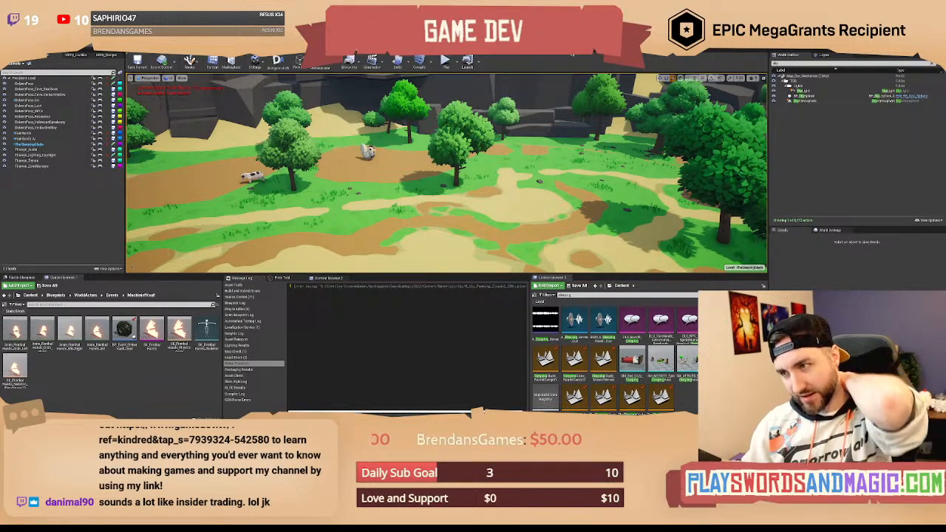
Delete the cliff mesh behind the trees at the back of the animal pasture.
{"action": "left_click", "coordinate": [574, 77]}
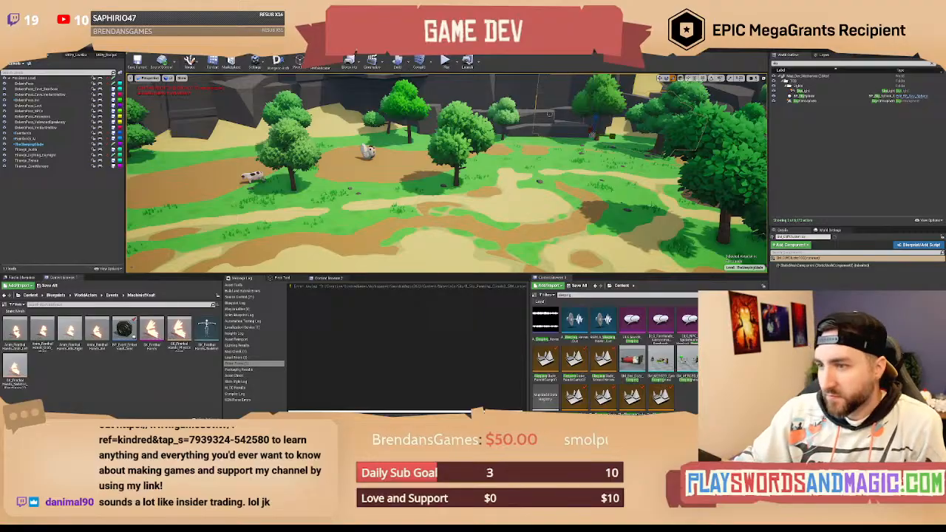
{"action": "right_click_drag", "start_coordinate": [554, 127], "coordinate": [558, 126]}
{"action": "key", "text": "Delete"}
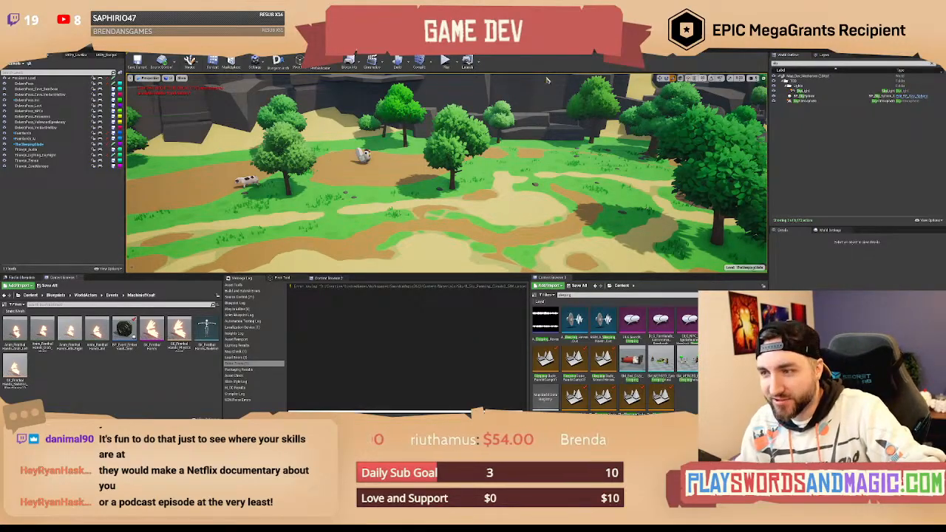
{"action": "right_click_drag", "start_coordinate": [548, 80], "coordinate": [627, 74]}
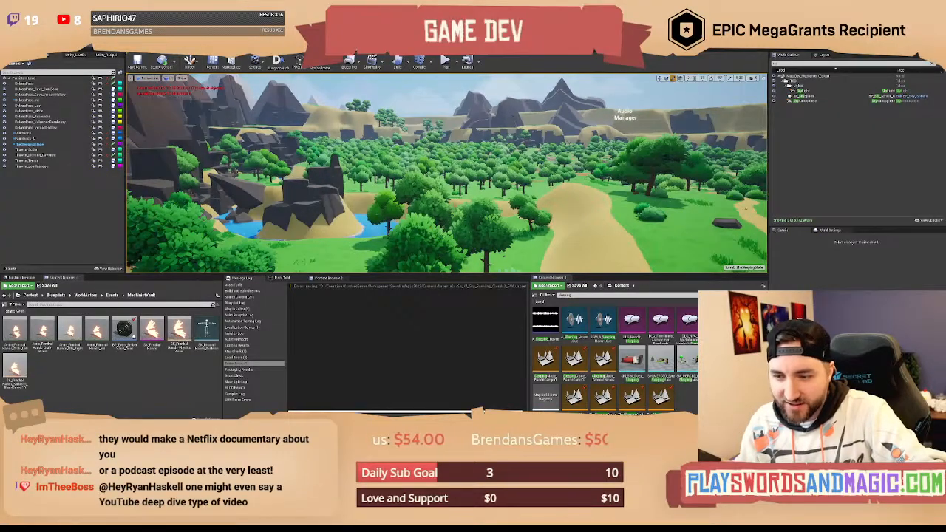